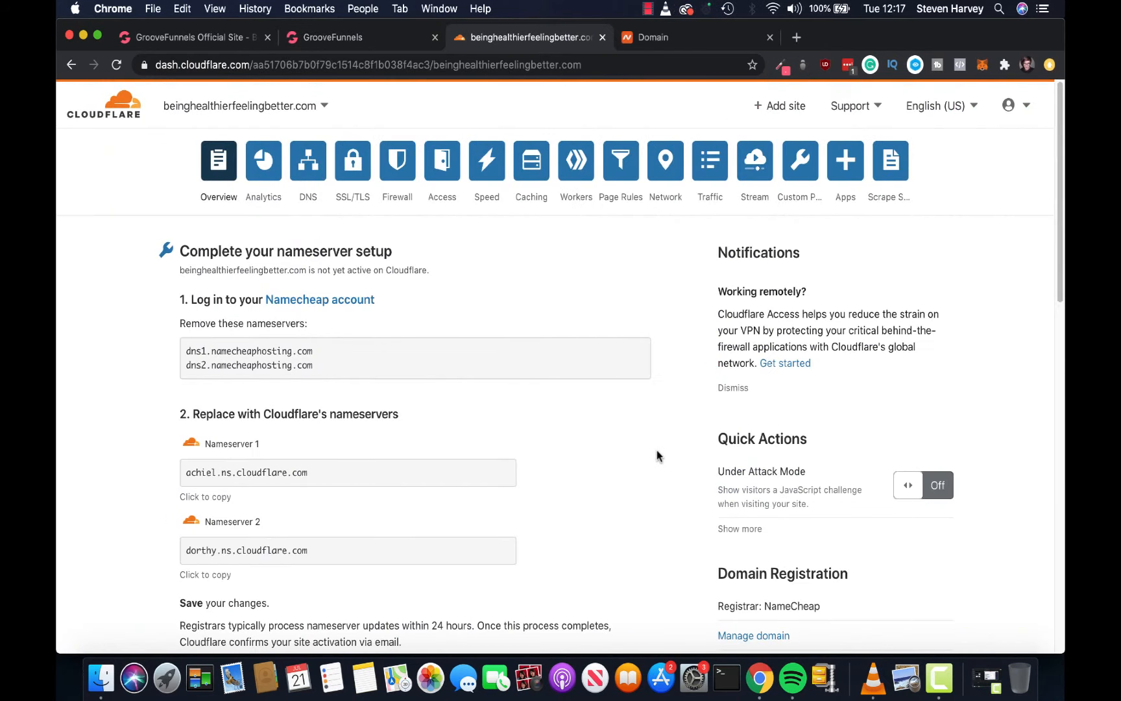
pyautogui.scroll(-5, 657, 450)
pyautogui.scroll(5, 657, 449)
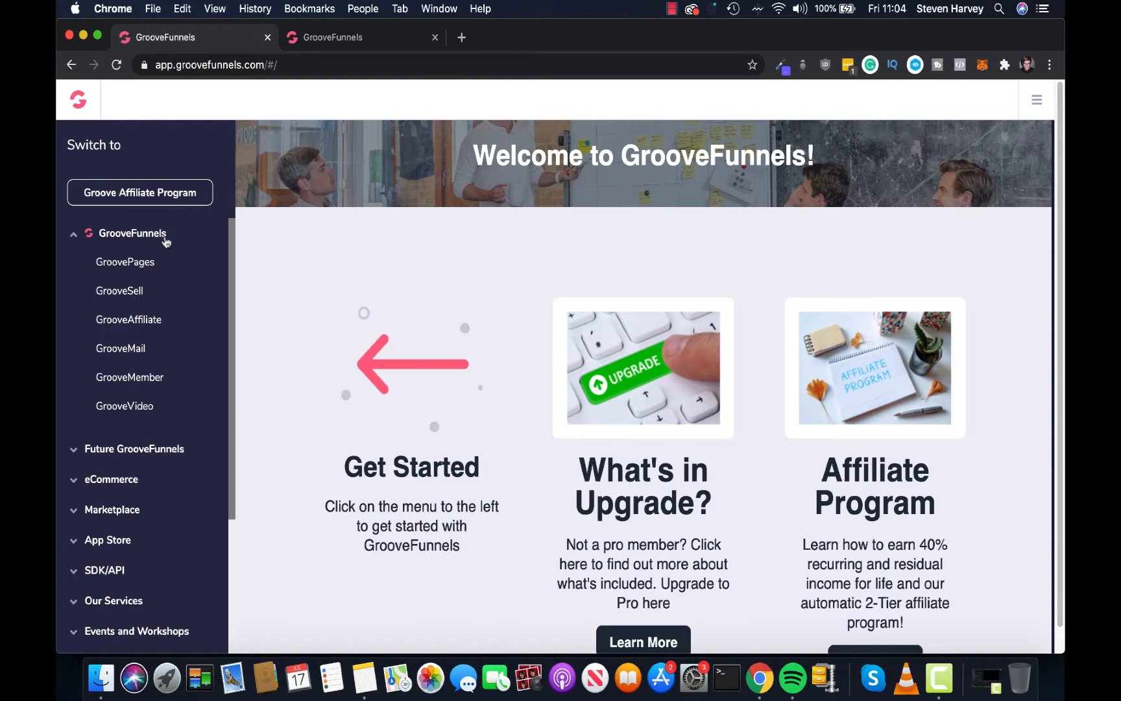
# Create a new GroovePages site from the blank template after browsing the ready-made templates
pyautogui.click(150, 261)
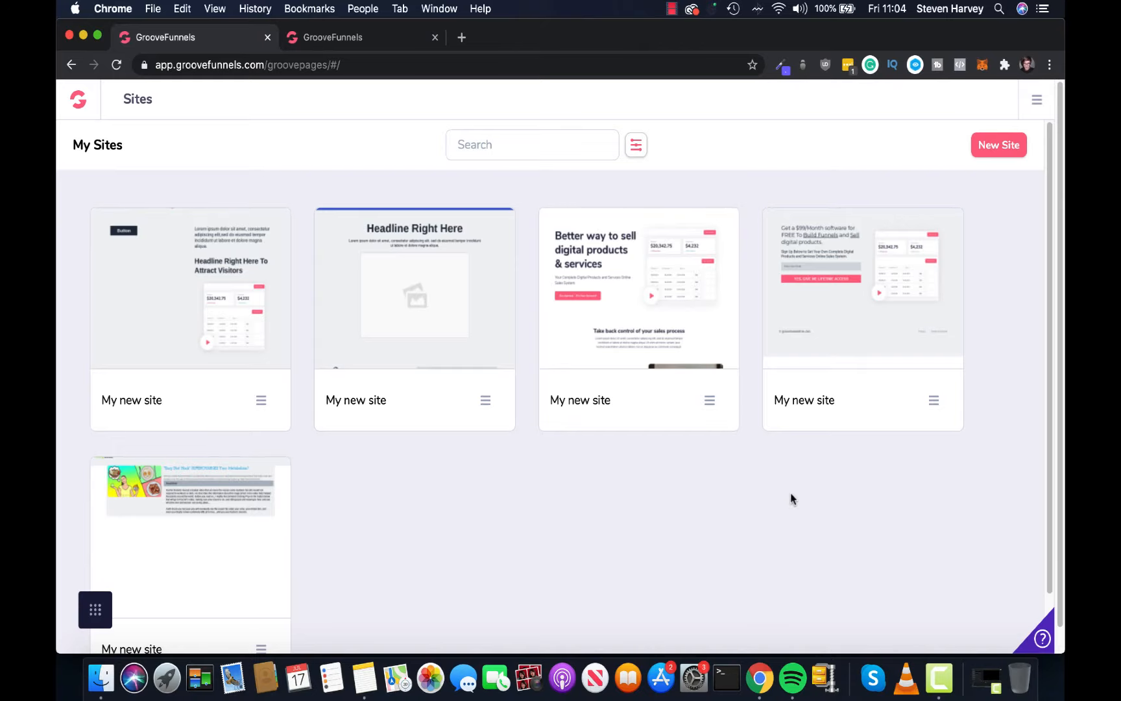
pyautogui.click(1005, 156)
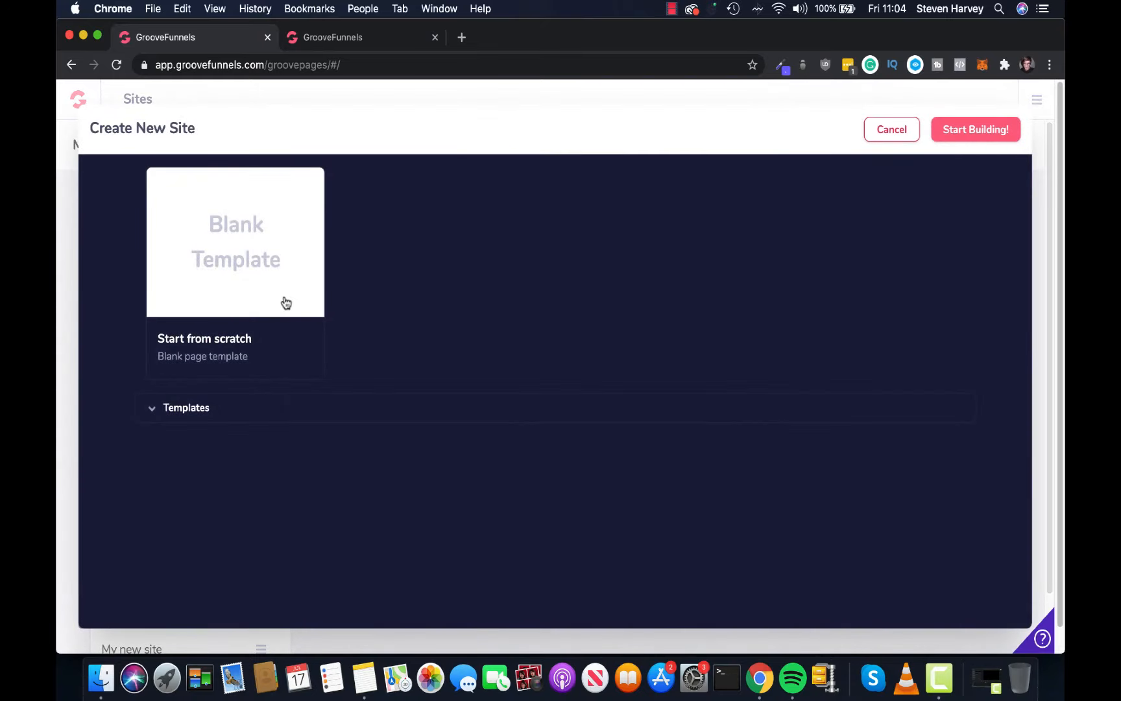
pyautogui.click(216, 418)
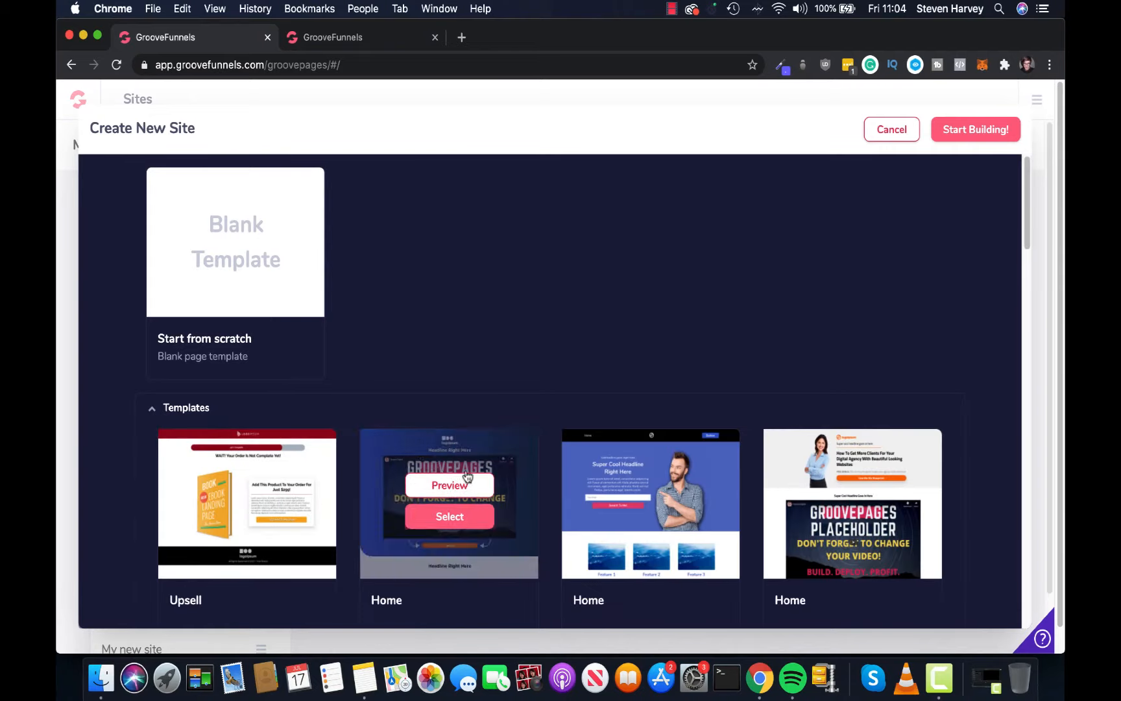
pyautogui.scroll(-4, 605, 490)
pyautogui.scroll(4, 605, 489)
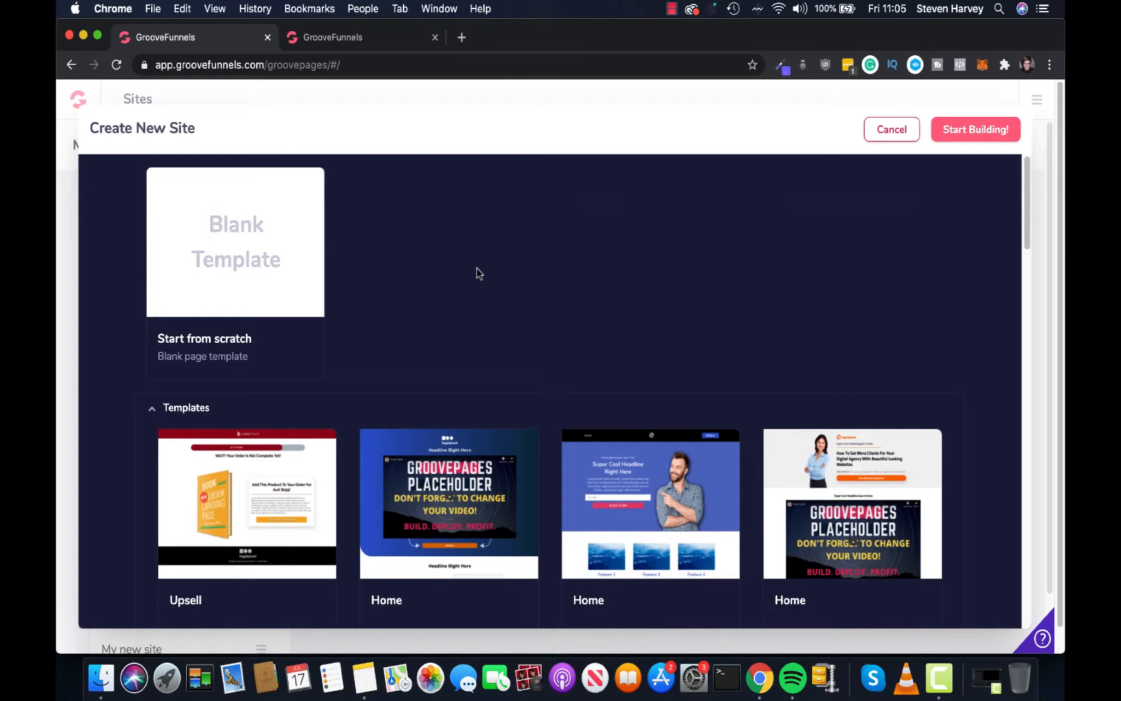
pyautogui.click(244, 244)
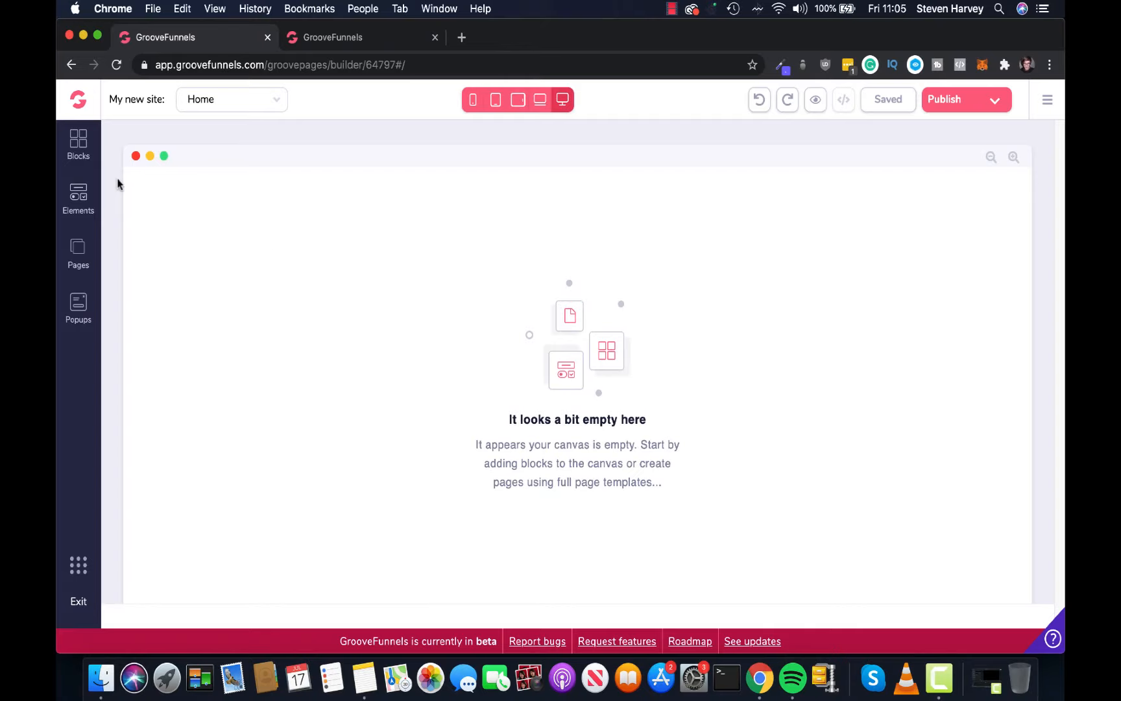
# Look through the builder's block categories, its layout, text, list and button elements, and the site's page list
pyautogui.click(88, 154)
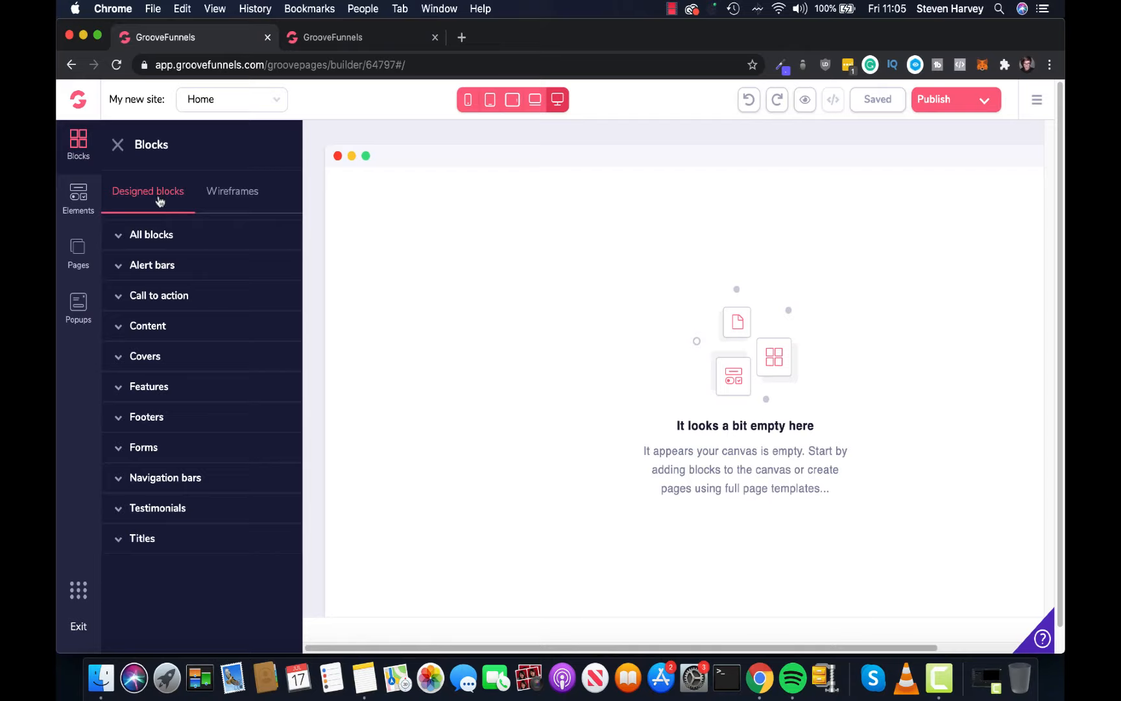
pyautogui.click(78, 196)
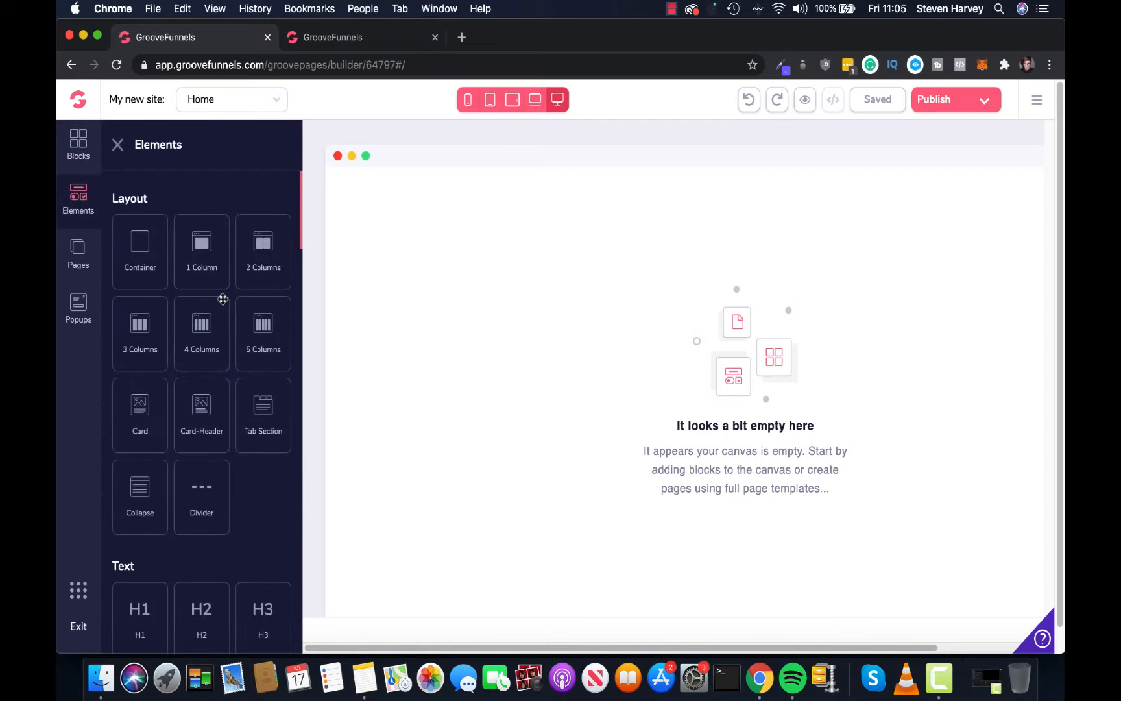
pyautogui.scroll(-7, 243, 316)
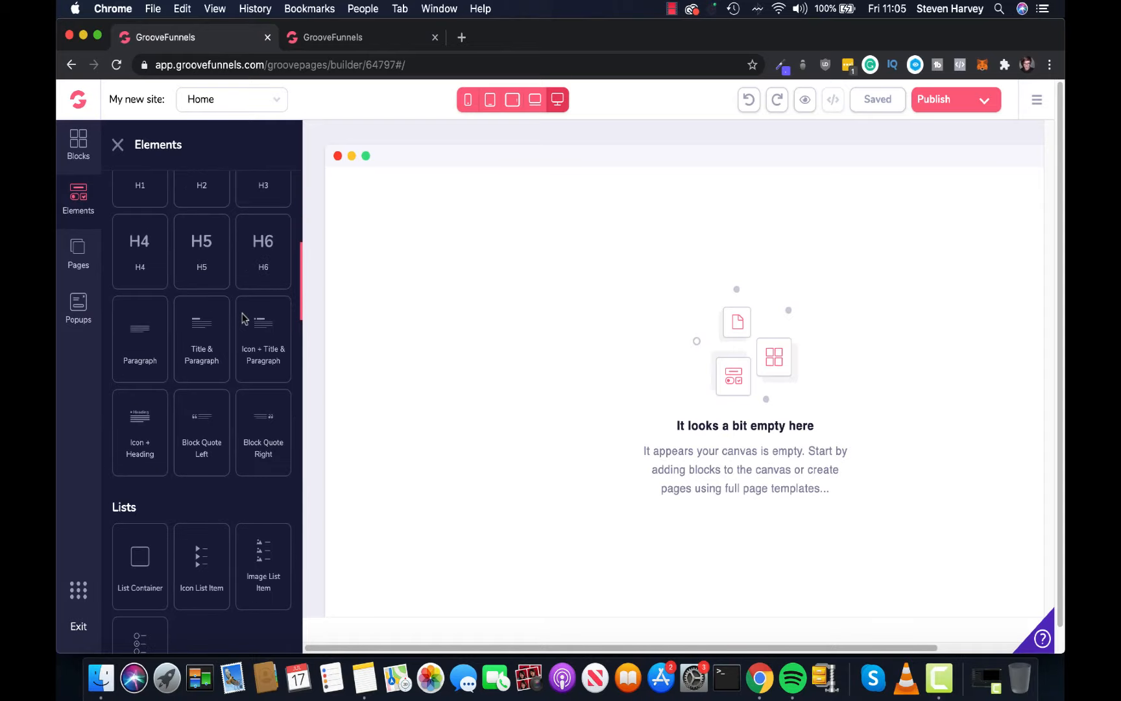
pyautogui.scroll(-3, 243, 314)
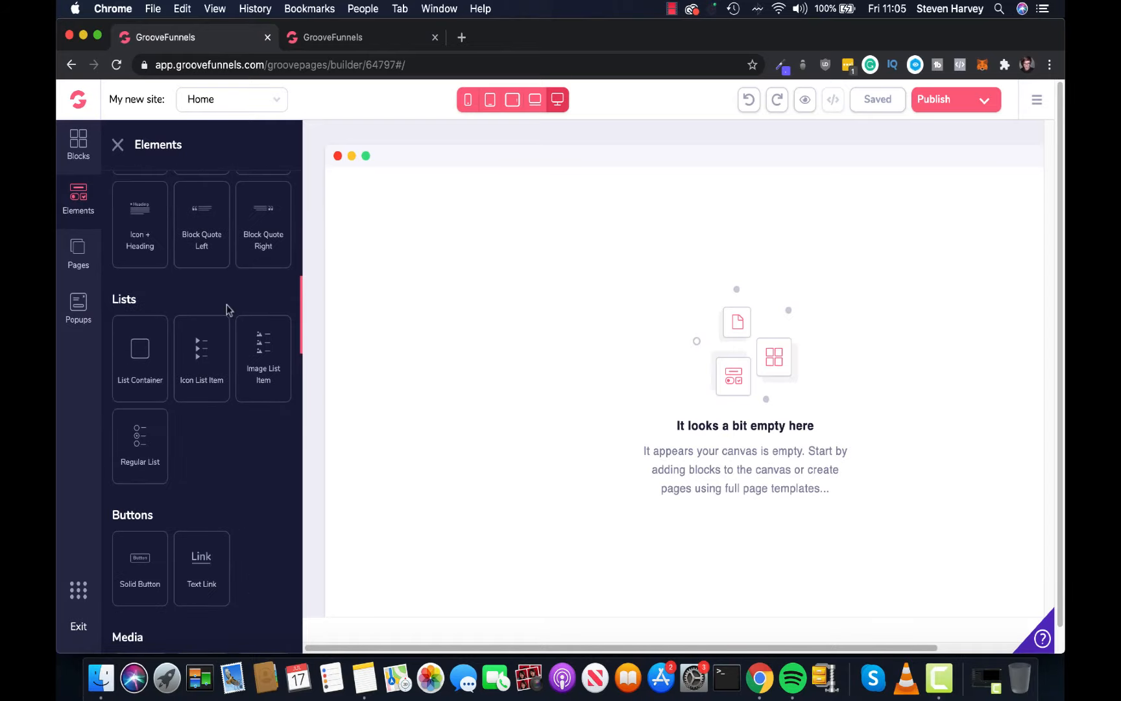
pyautogui.scroll(-4, 245, 318)
pyautogui.scroll(14, 248, 321)
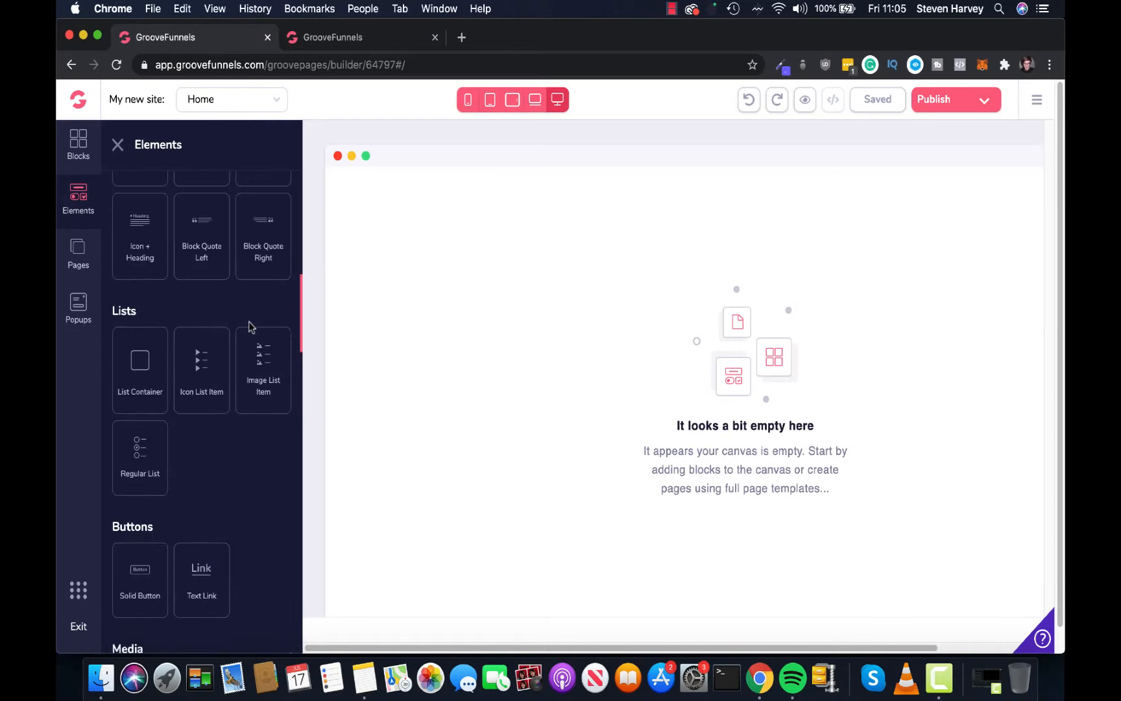
pyautogui.click(76, 258)
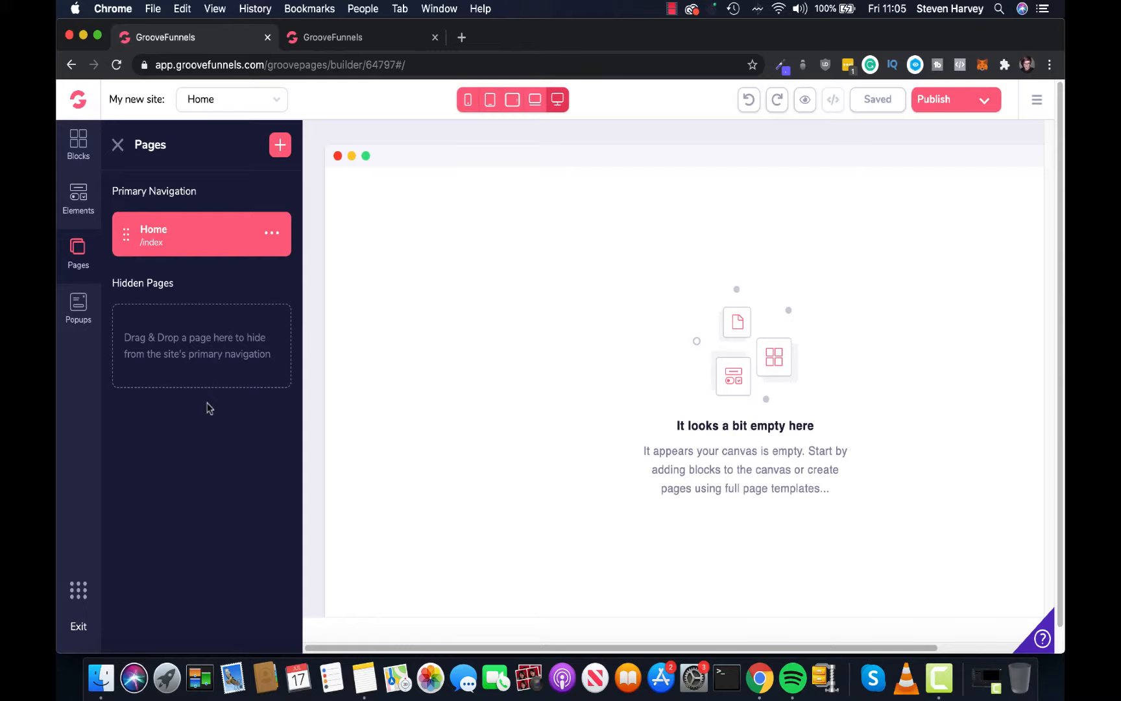
# Browse the full collection of designed blocks
pyautogui.click(78, 146)
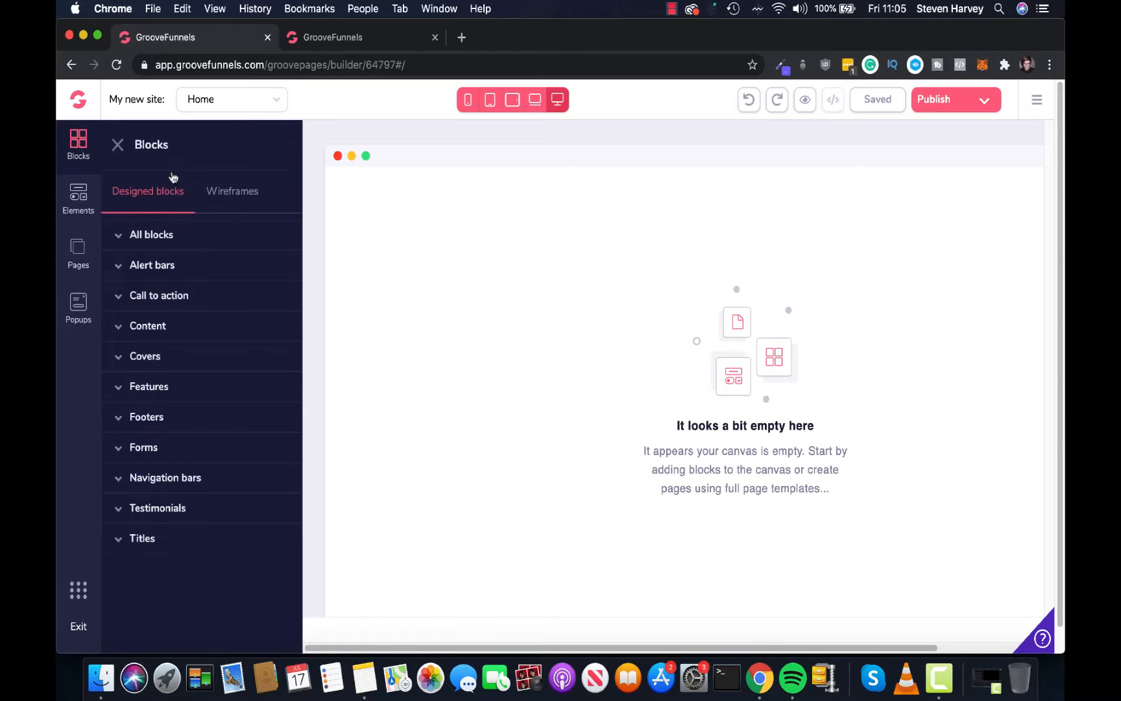
pyautogui.click(177, 238)
pyautogui.scroll(-5, 197, 359)
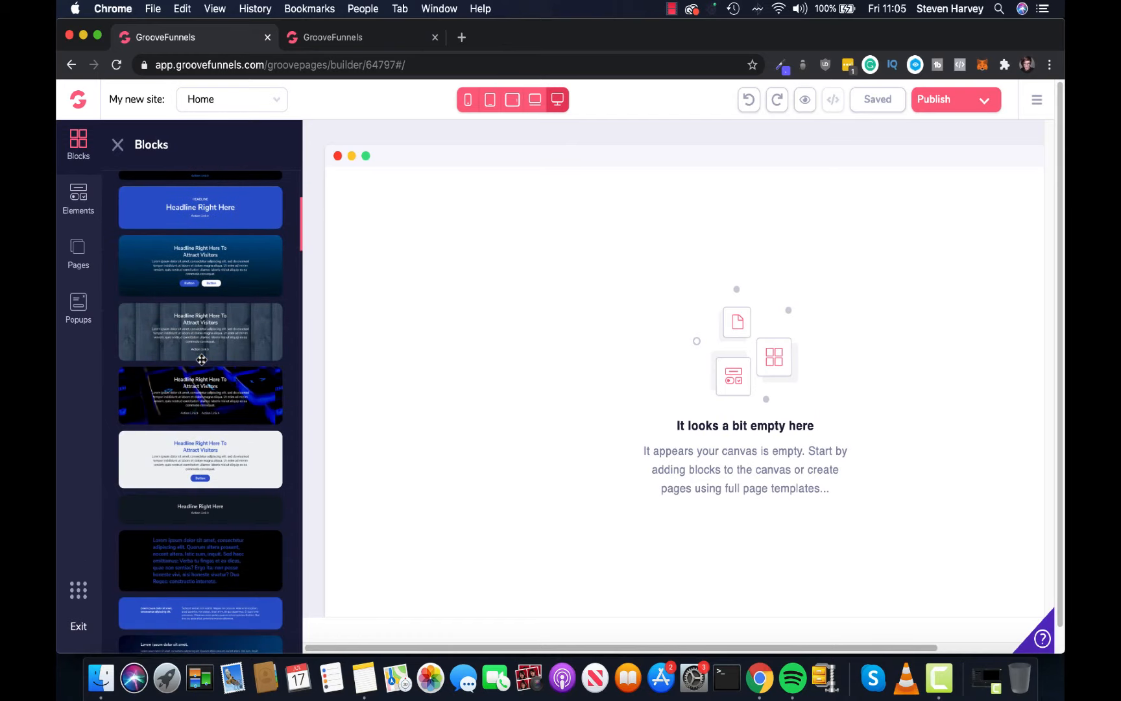
pyautogui.scroll(-3, 202, 359)
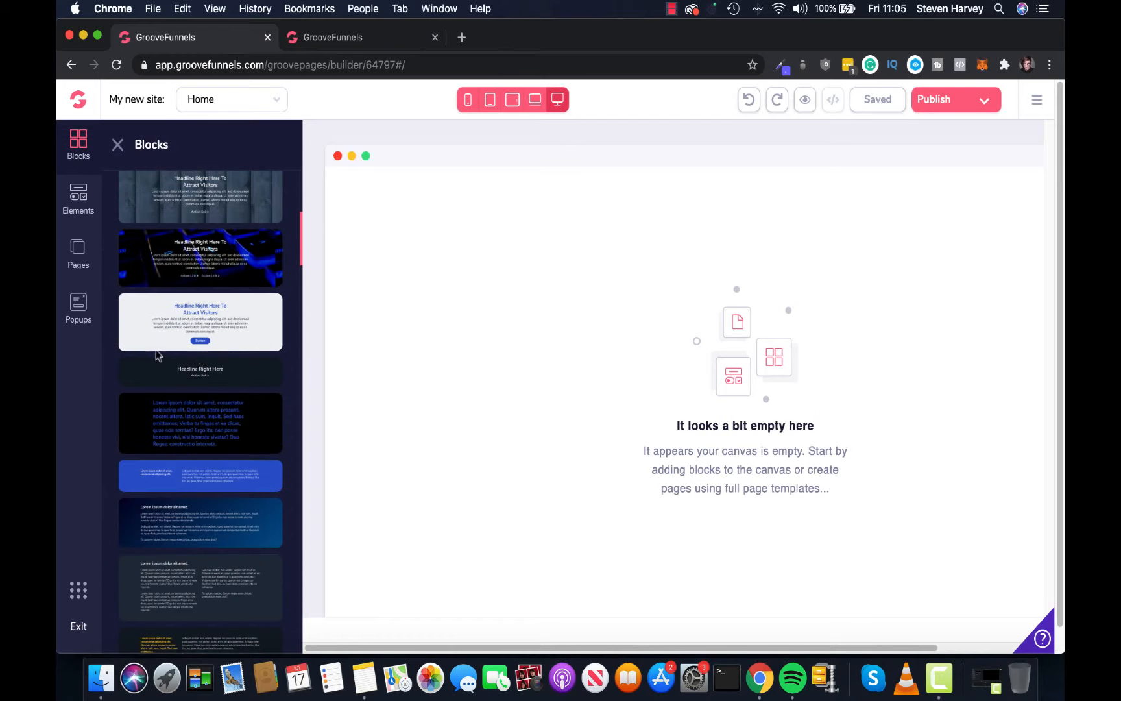
pyautogui.scroll(8, 225, 360)
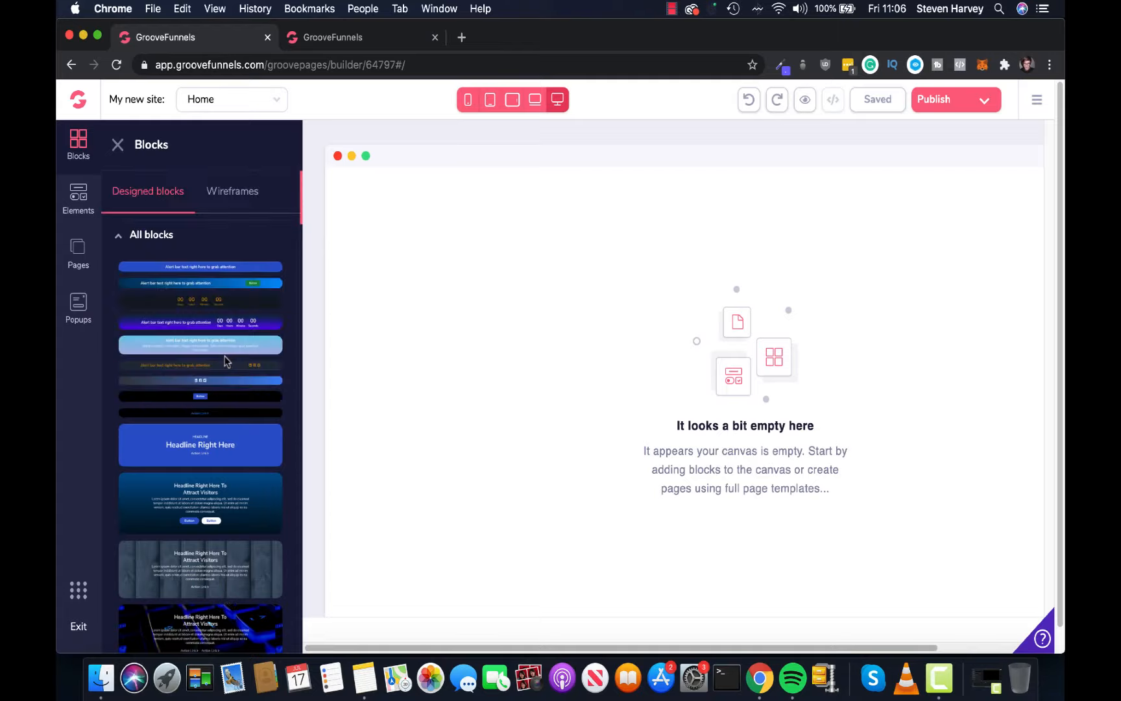
# Browse the full collection of wireframe blocks and review the complete list of wireframe categories
pyautogui.click(238, 201)
pyautogui.click(212, 241)
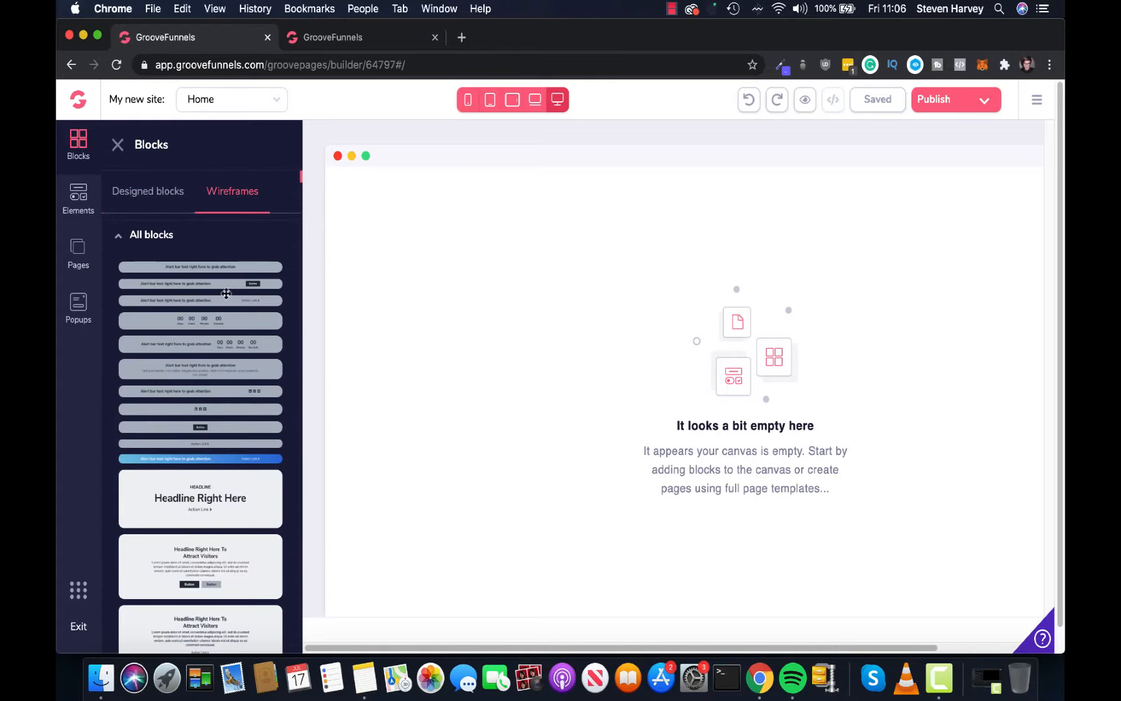
pyautogui.scroll(-10, 233, 313)
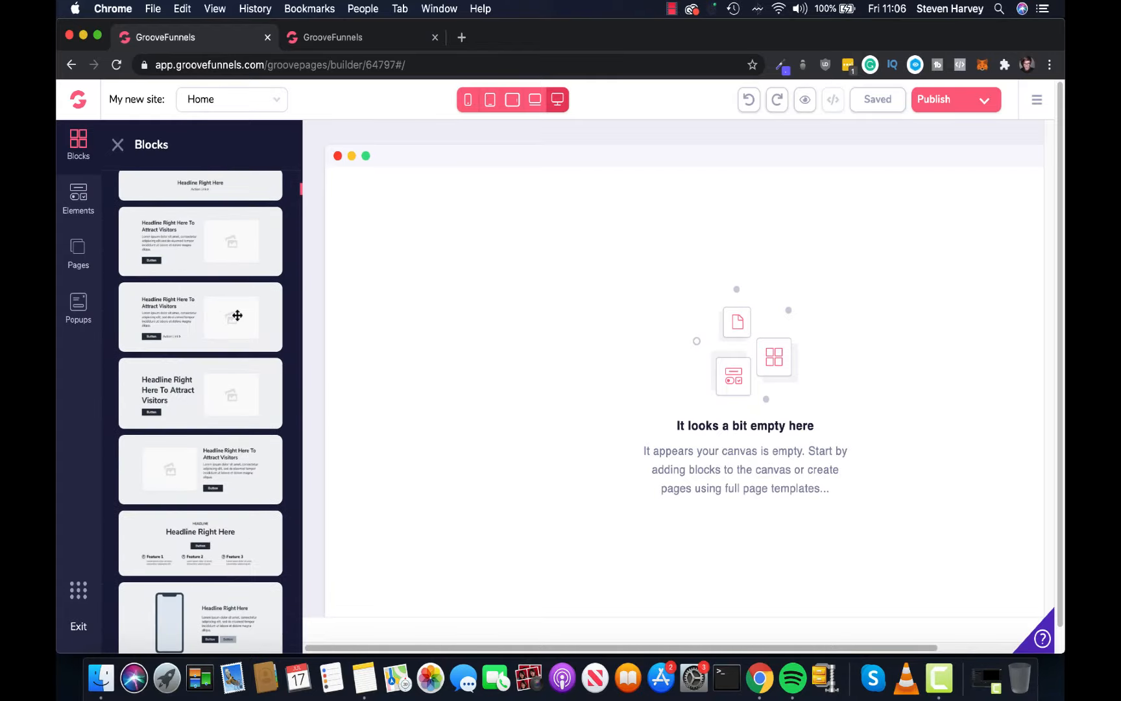
pyautogui.scroll(-2, 238, 316)
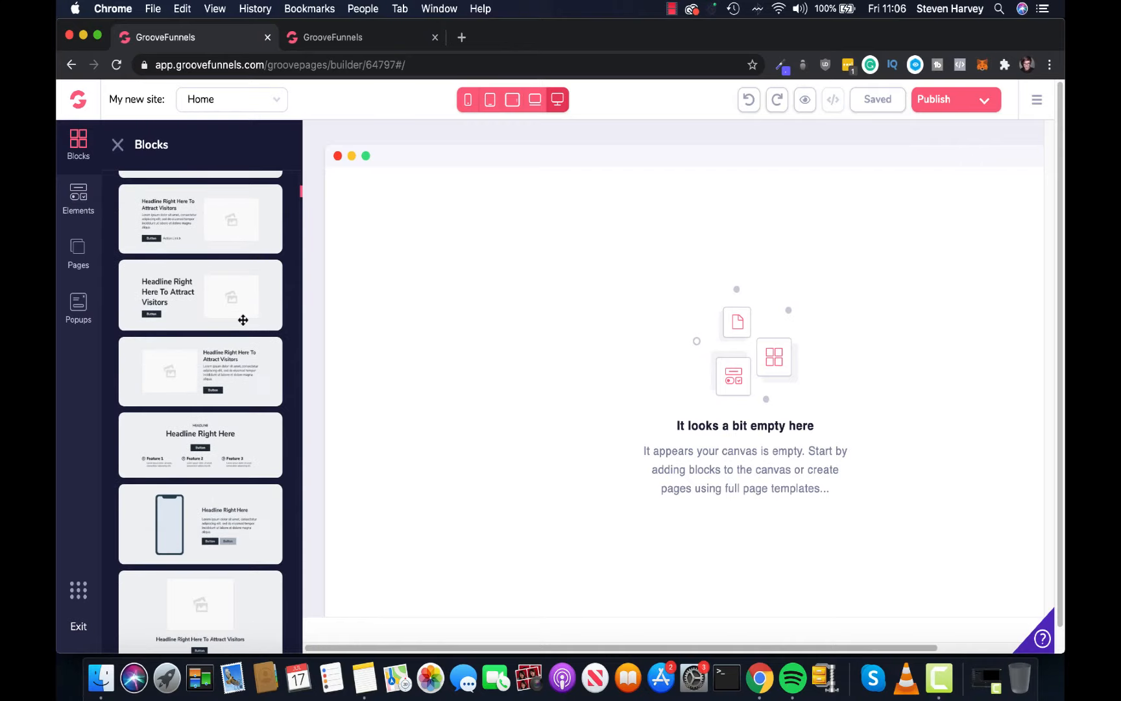
pyautogui.scroll(12, 243, 320)
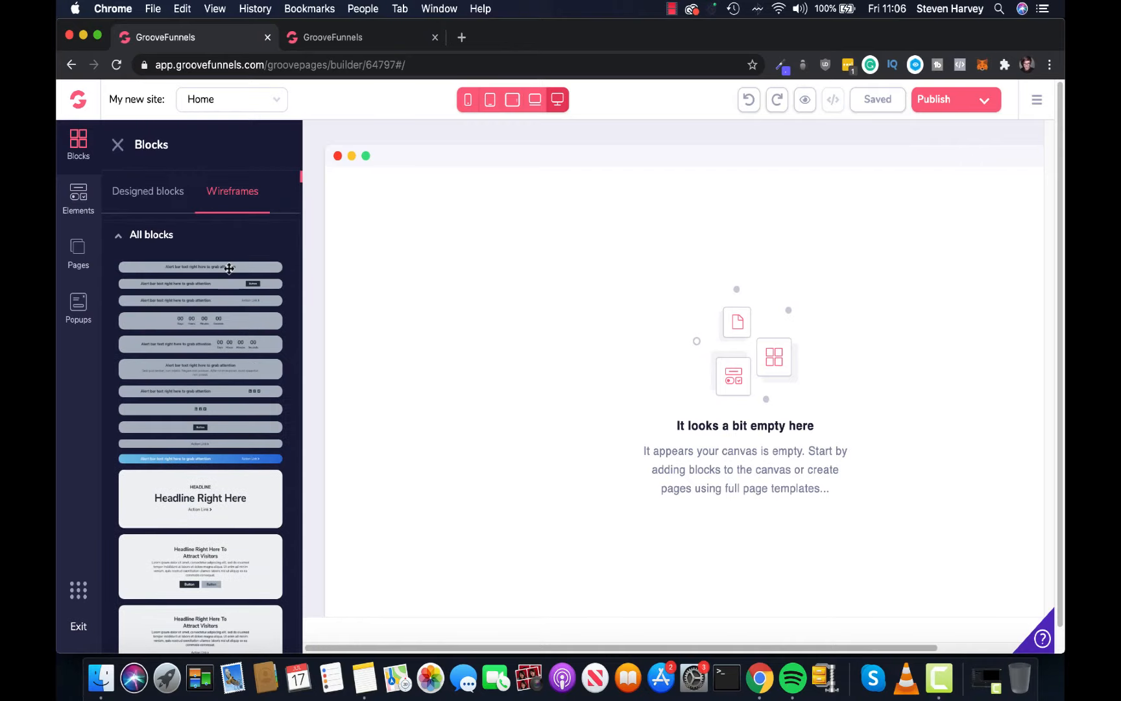
pyautogui.click(163, 234)
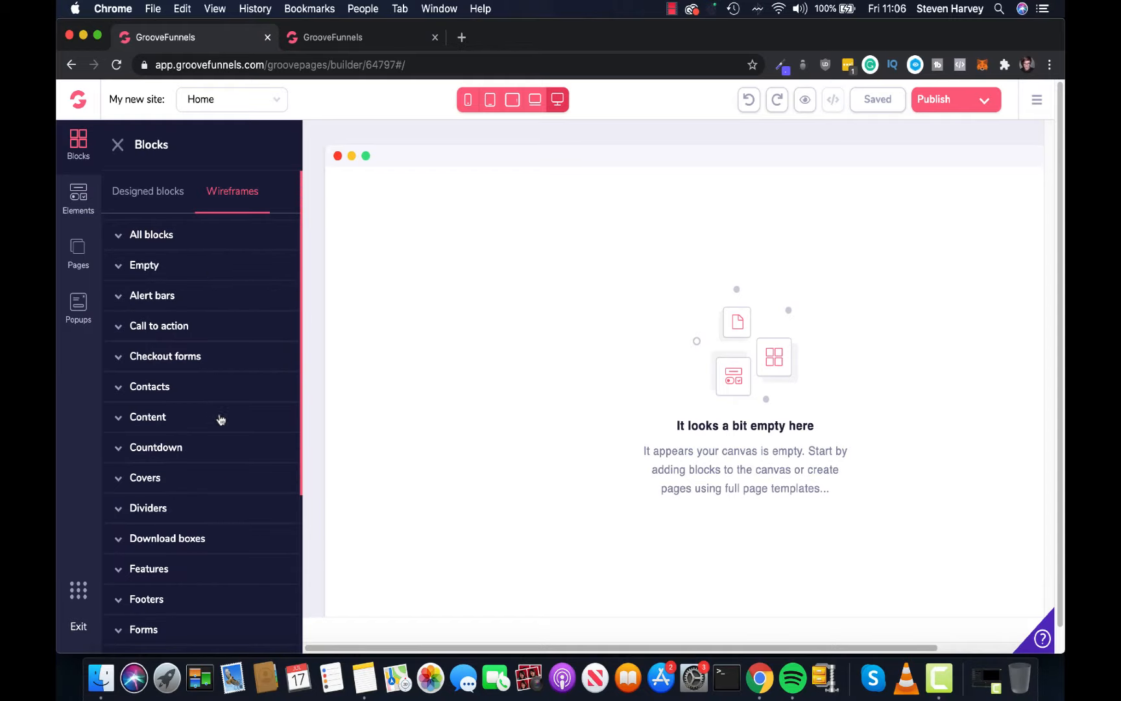
pyautogui.scroll(-6, 227, 460)
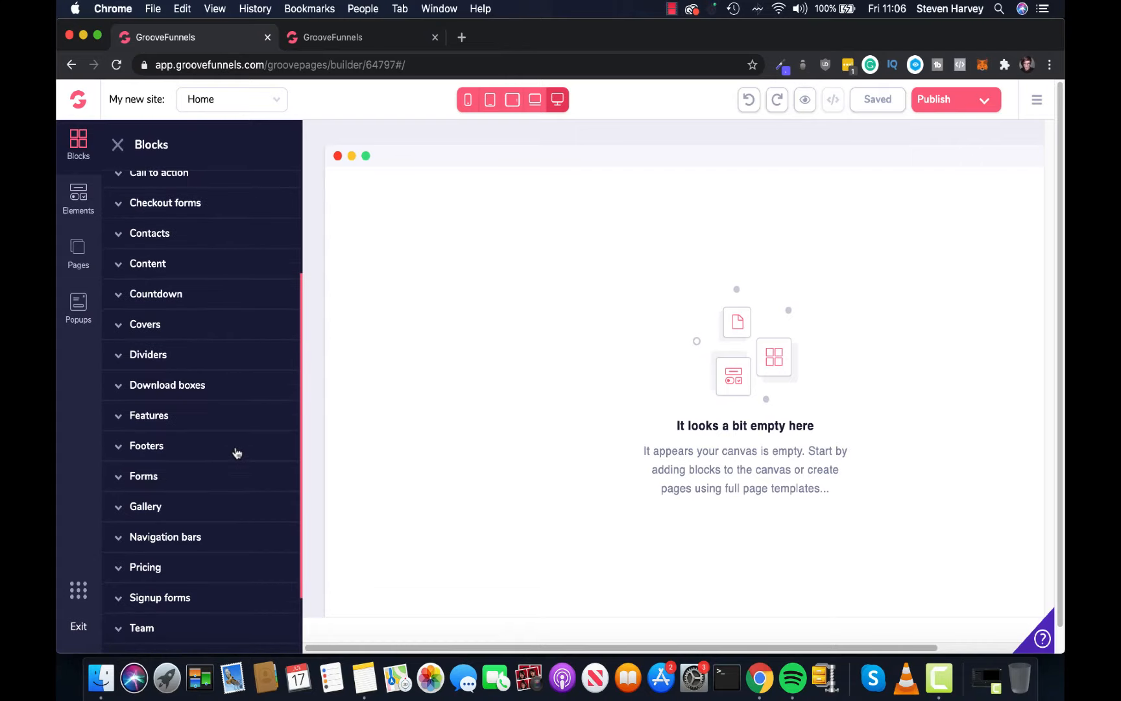
pyautogui.scroll(-3, 241, 477)
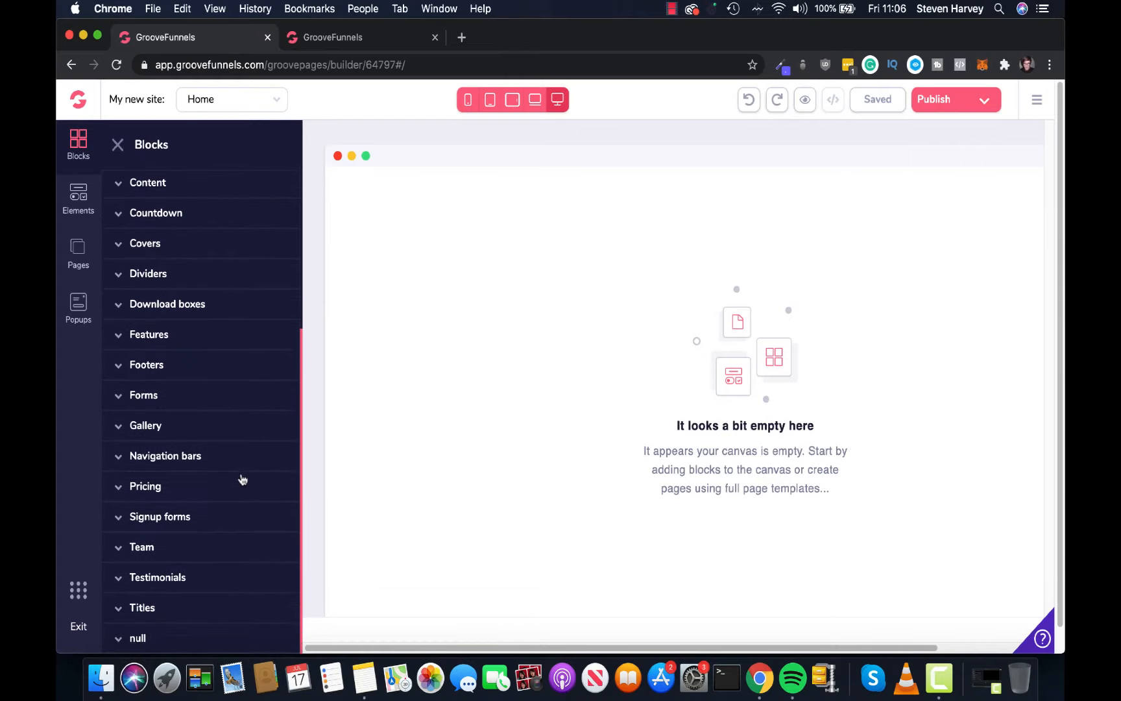
pyautogui.scroll(8, 238, 438)
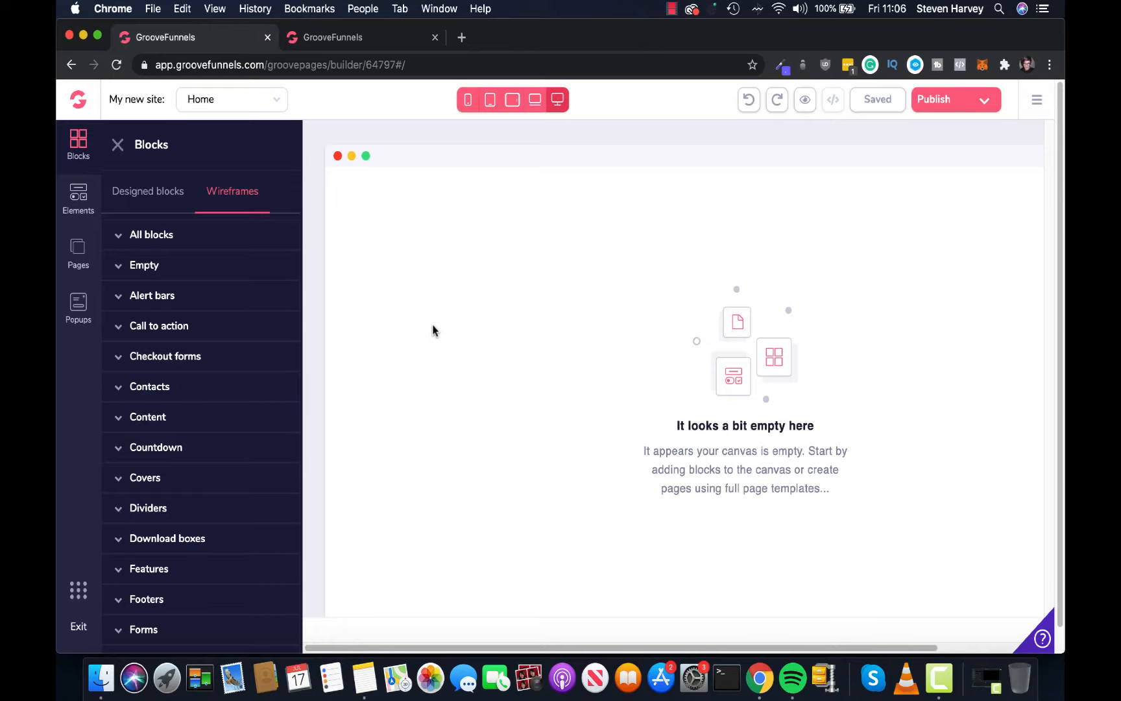
# Add the text-only alert bar wireframe block to the empty Home page
pyautogui.click(184, 233)
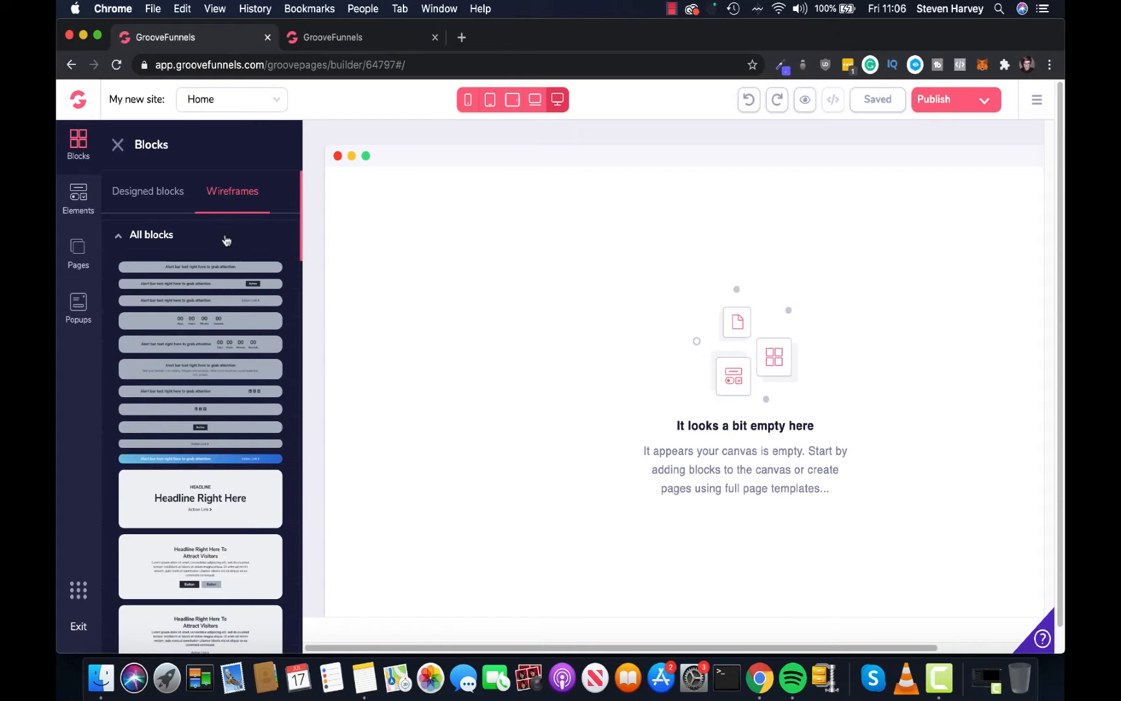
pyautogui.moveTo(215, 284); pyautogui.dragTo(365, 265)
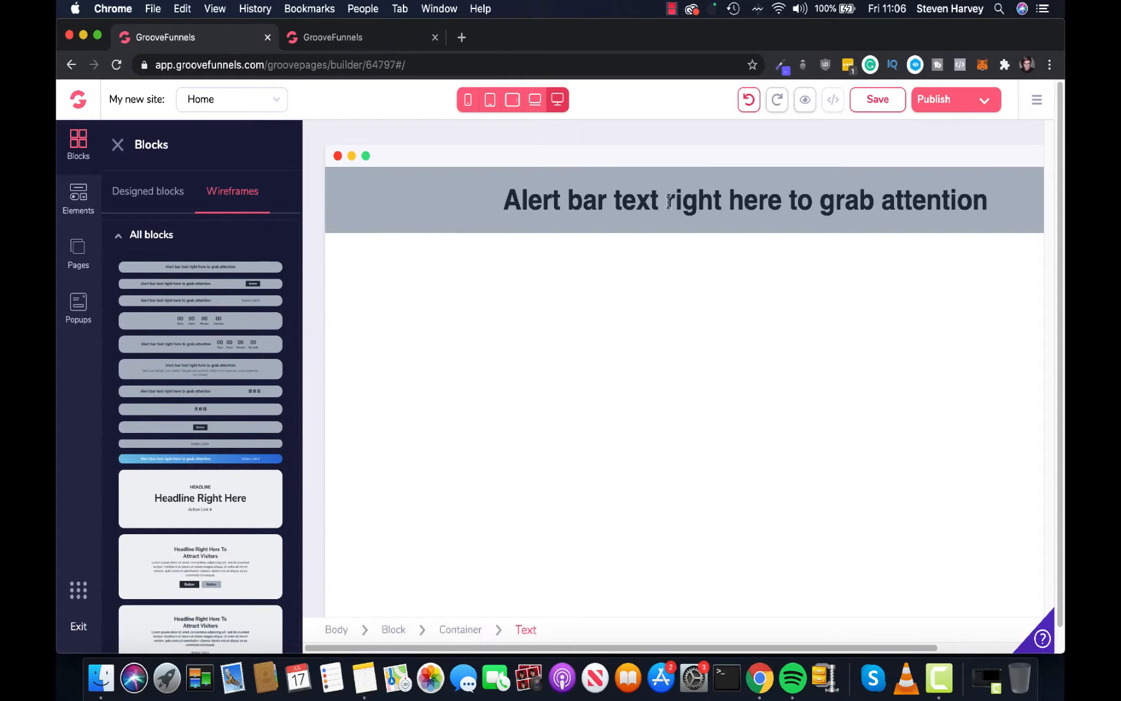
# Examine the alert bar text's style settings, comparing them with expert mode off and on, and close the settings
pyautogui.click(691, 205)
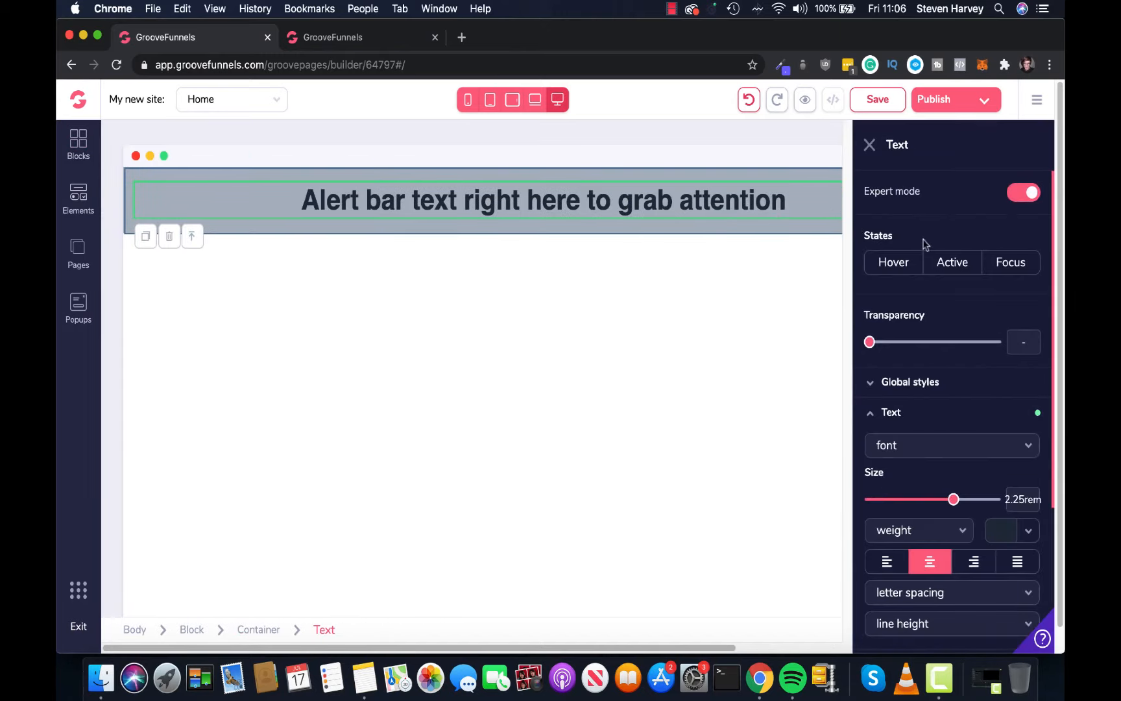
pyautogui.scroll(-5, 984, 399)
pyautogui.scroll(-2, 984, 400)
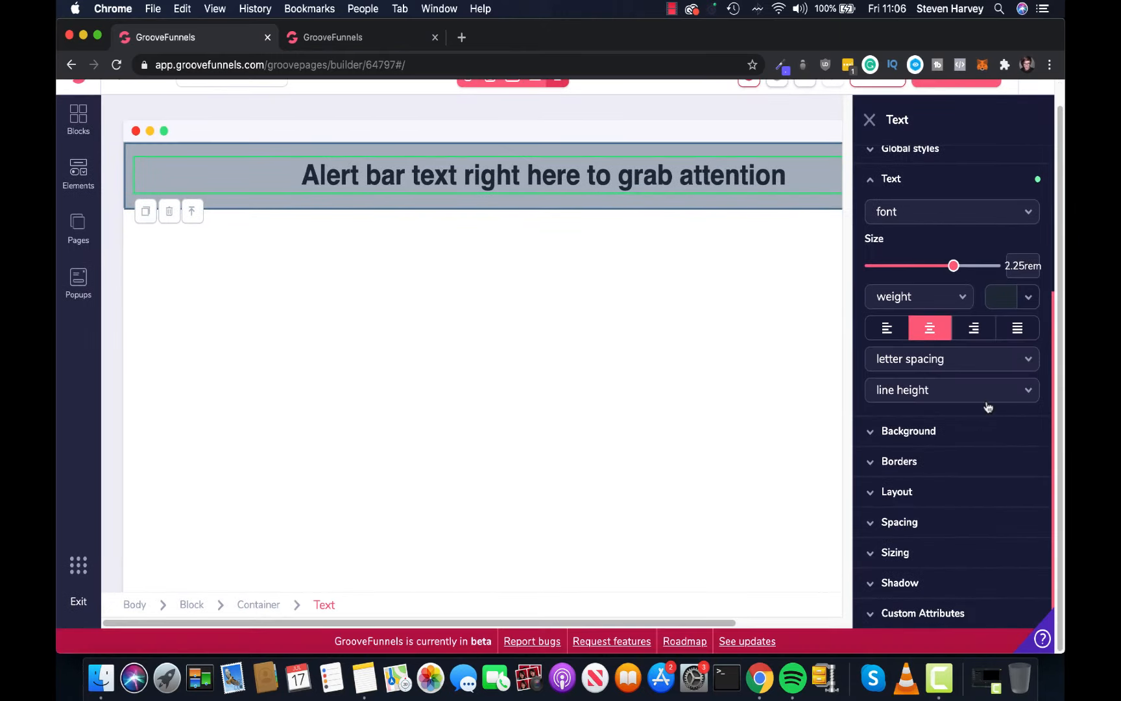
pyautogui.scroll(7, 987, 407)
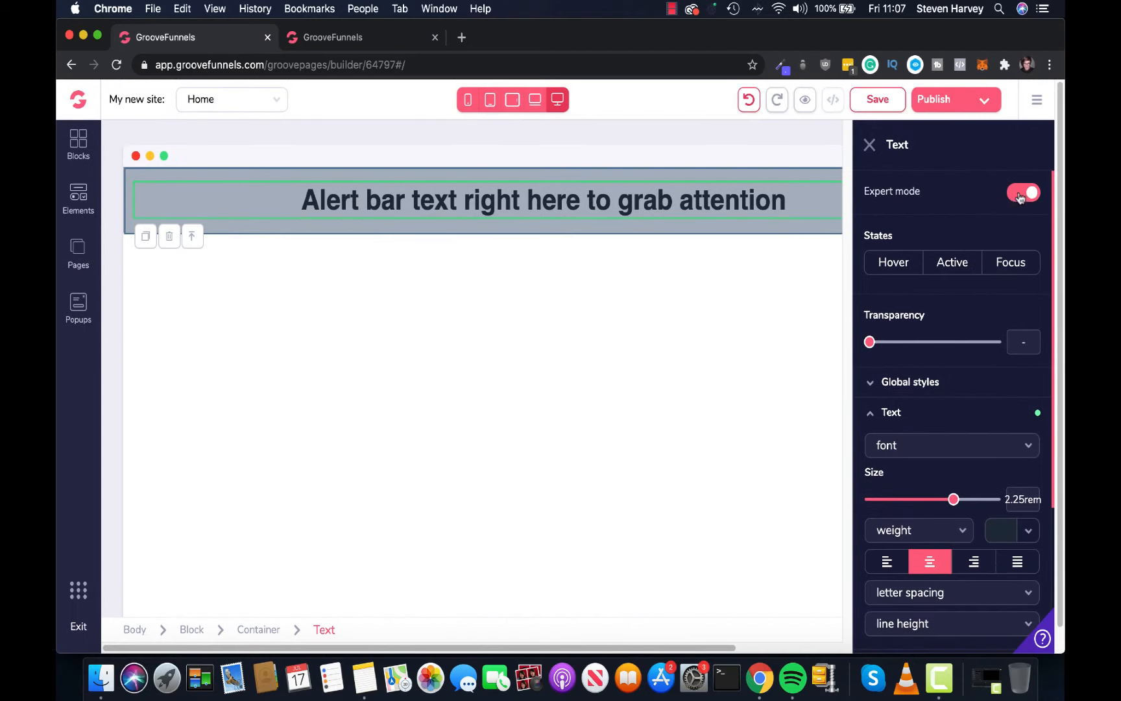
pyautogui.click(1032, 195)
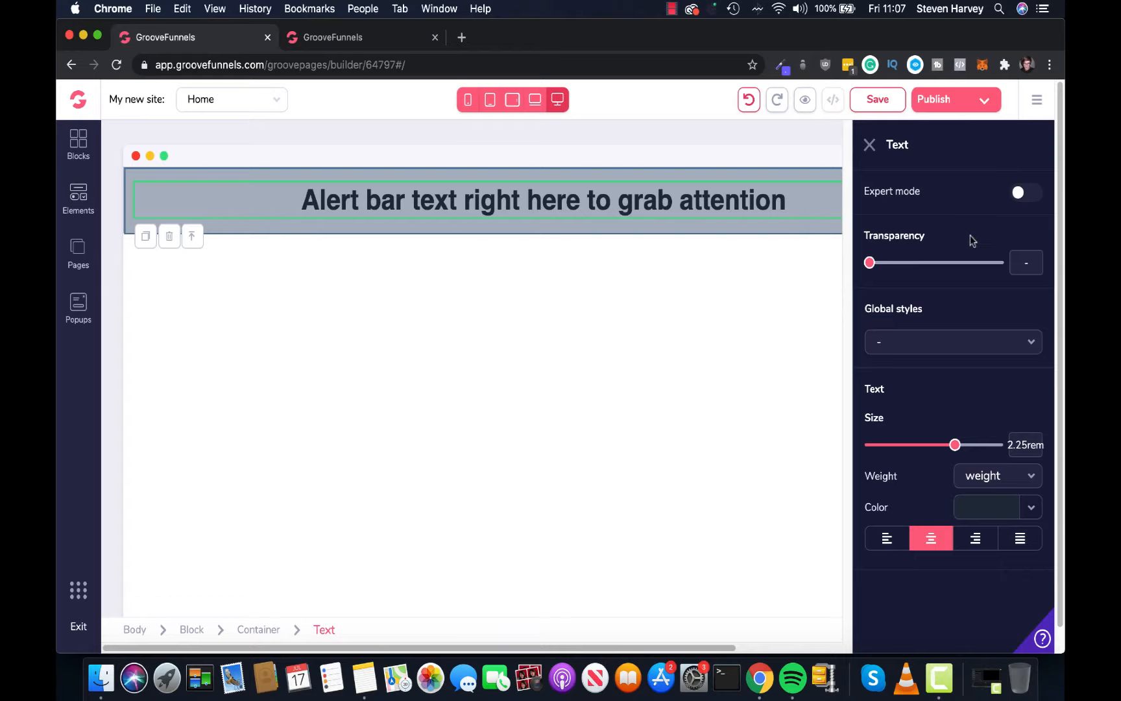
pyautogui.click(1020, 197)
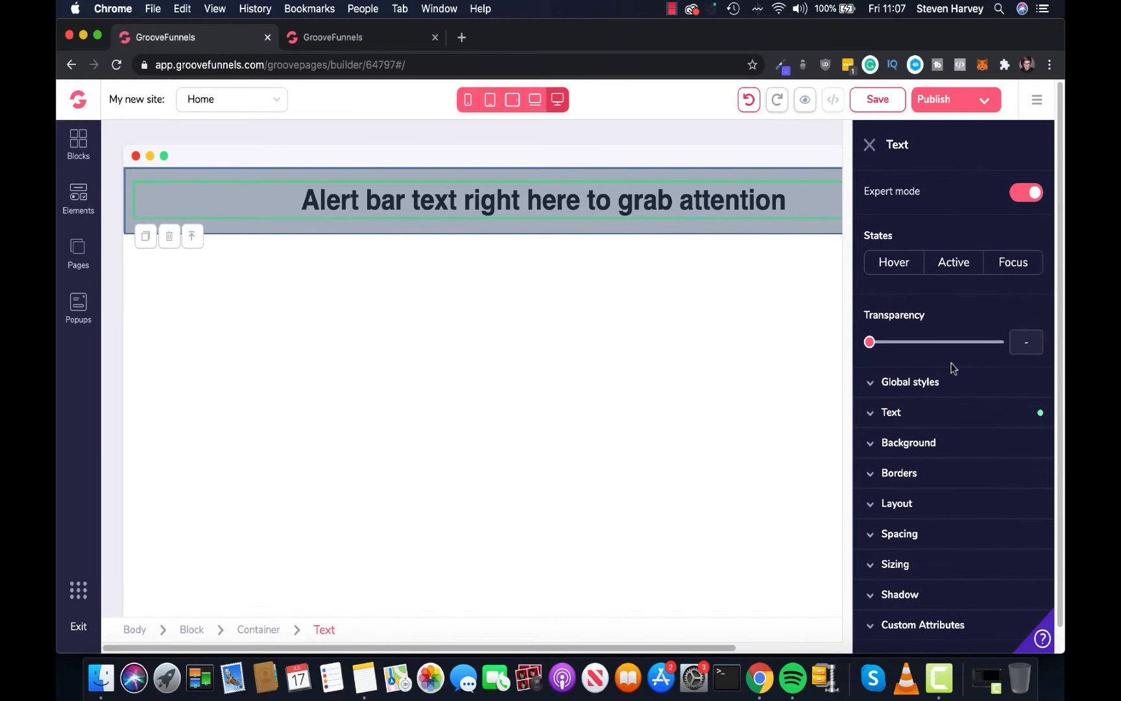
pyautogui.click(870, 144)
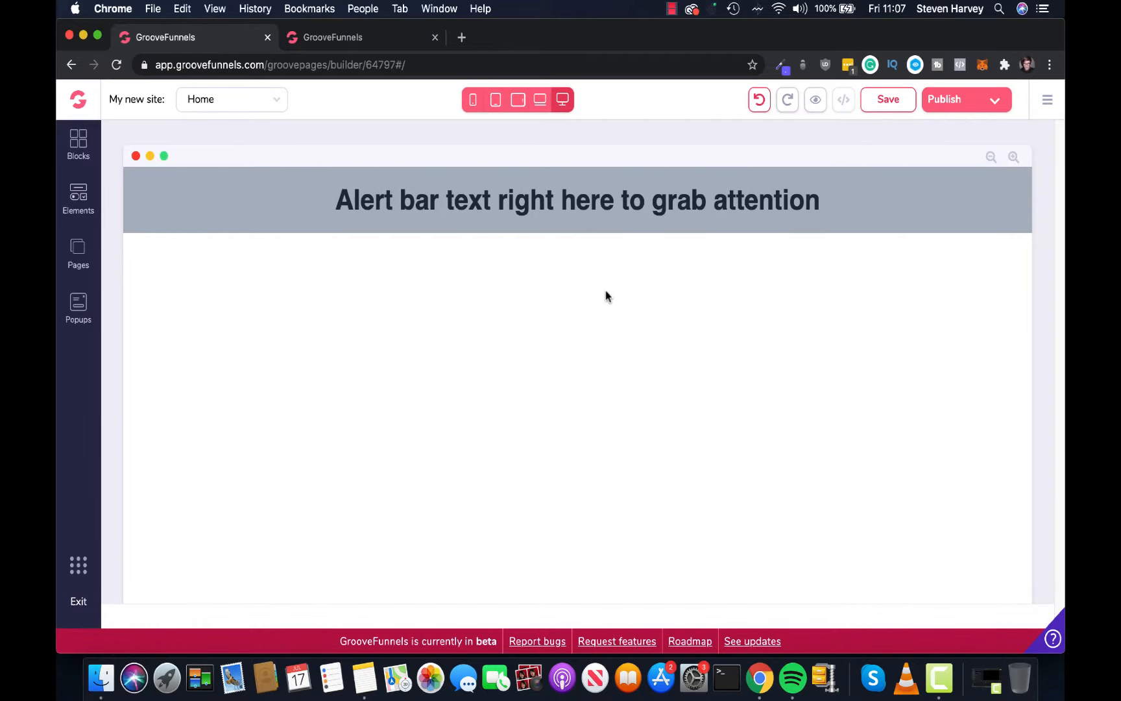
# Compare the settings of the alert bar's text element with those of its parent container
pyautogui.click(848, 211)
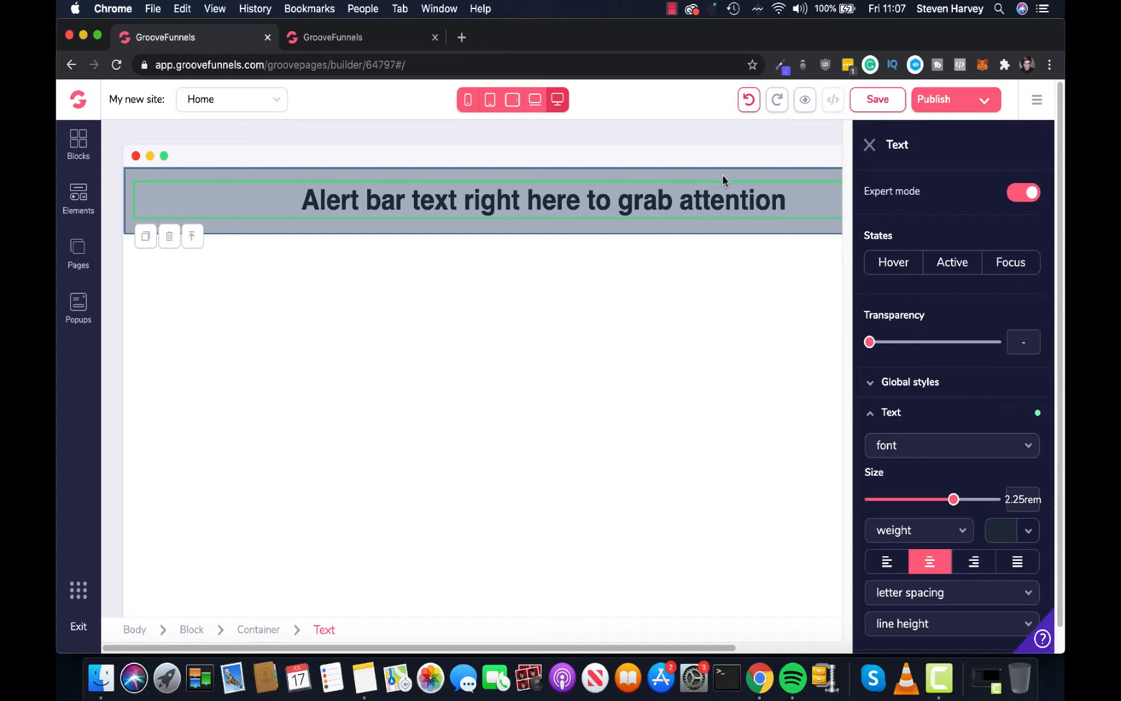
pyautogui.click(268, 640)
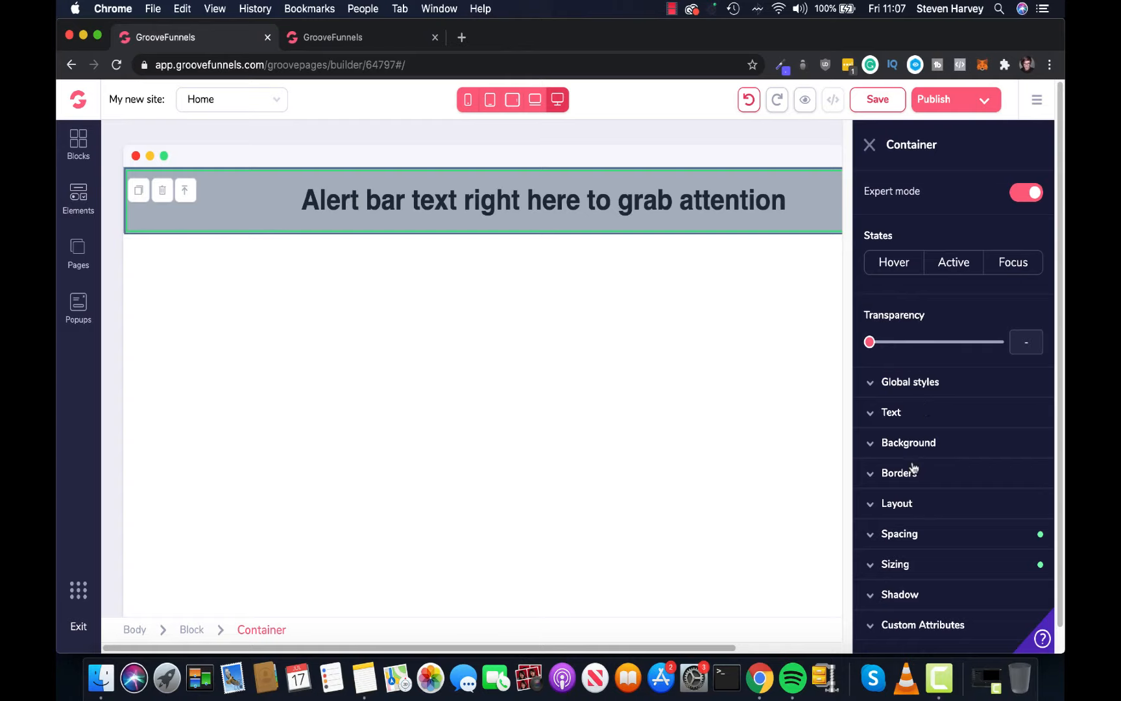
pyautogui.click(660, 205)
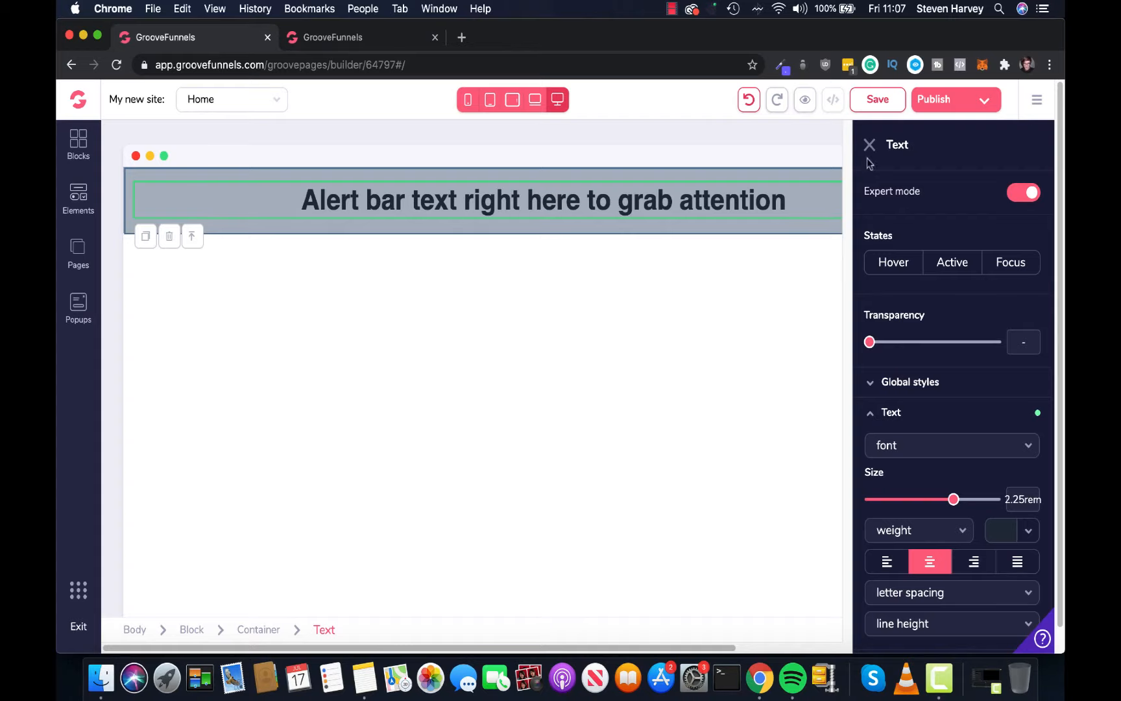
# Delete the alert bar's container from the Home page
pyautogui.click(248, 172)
pyautogui.click(162, 192)
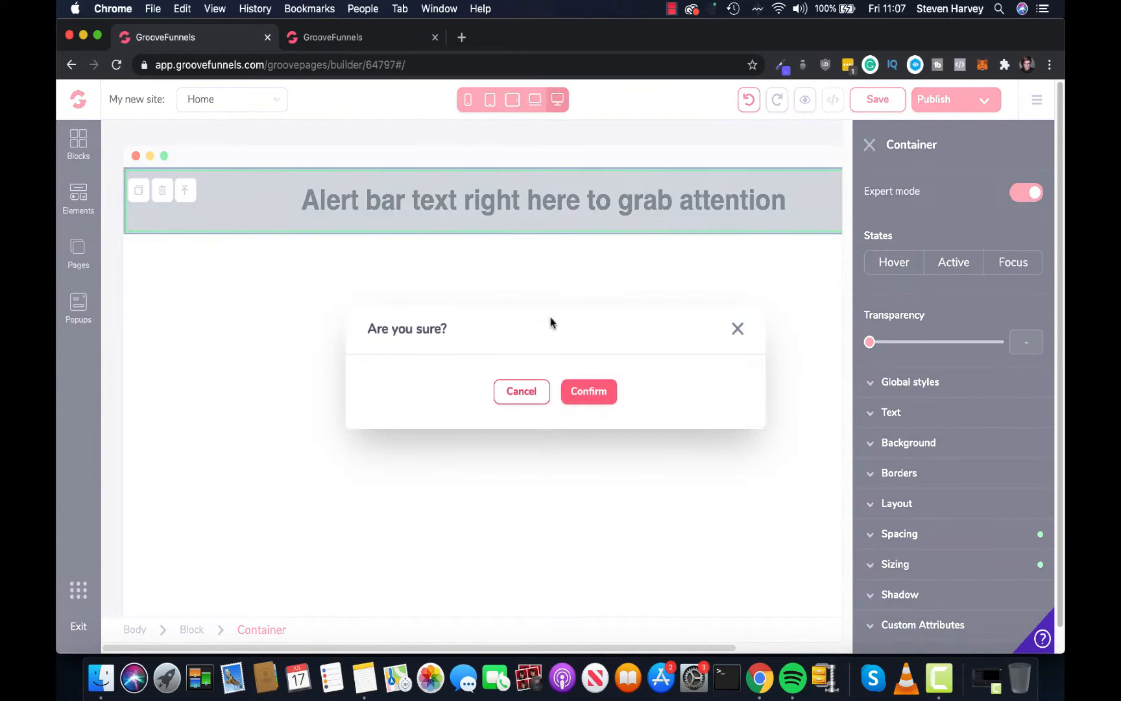
pyautogui.click(588, 398)
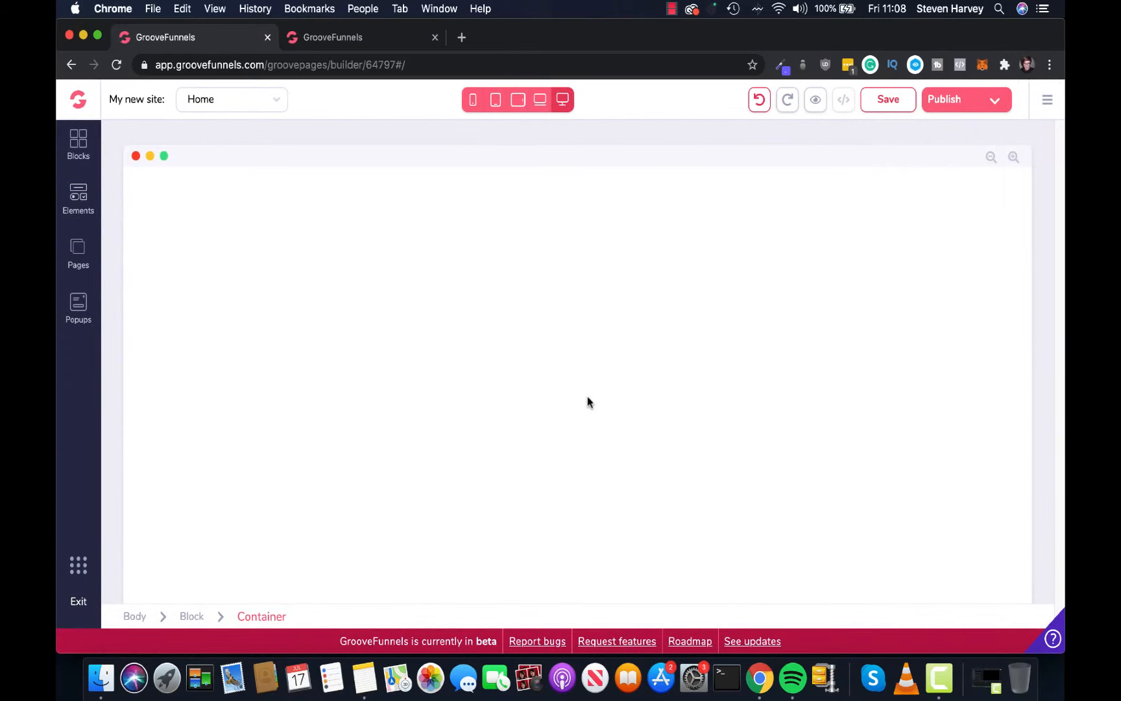
# Open the existing site with the "Get a $99/Month software" headline in the second browser tab and review its opt-in section
pyautogui.click(381, 40)
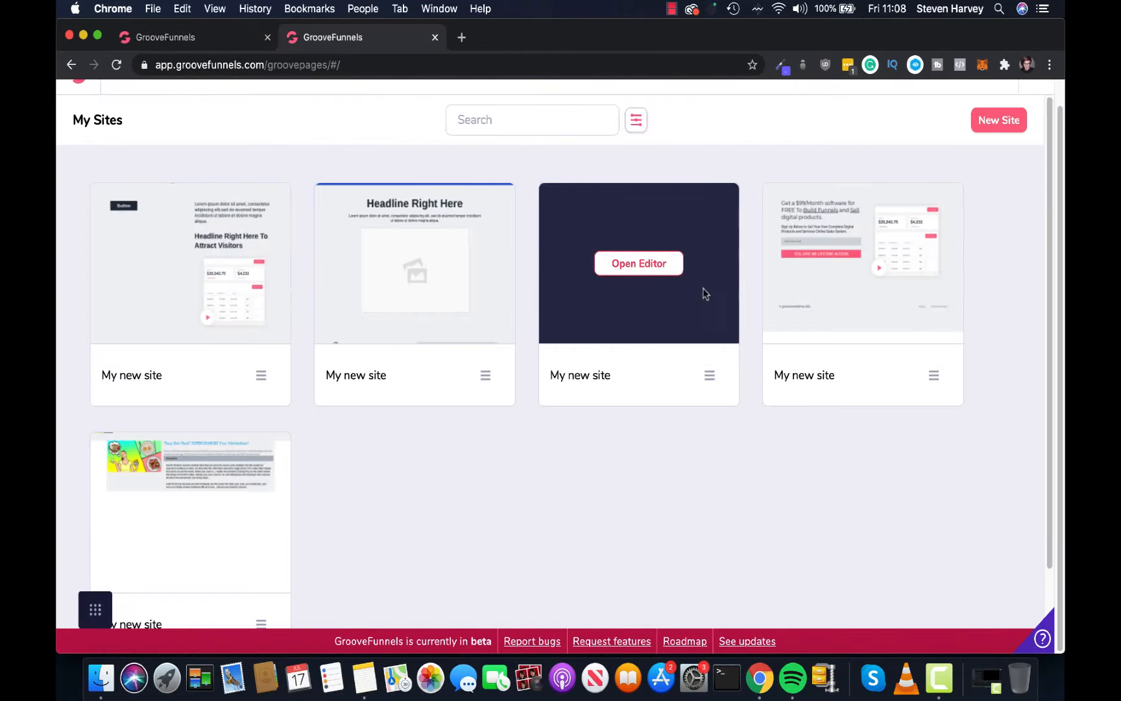
pyautogui.moveTo(842, 324)
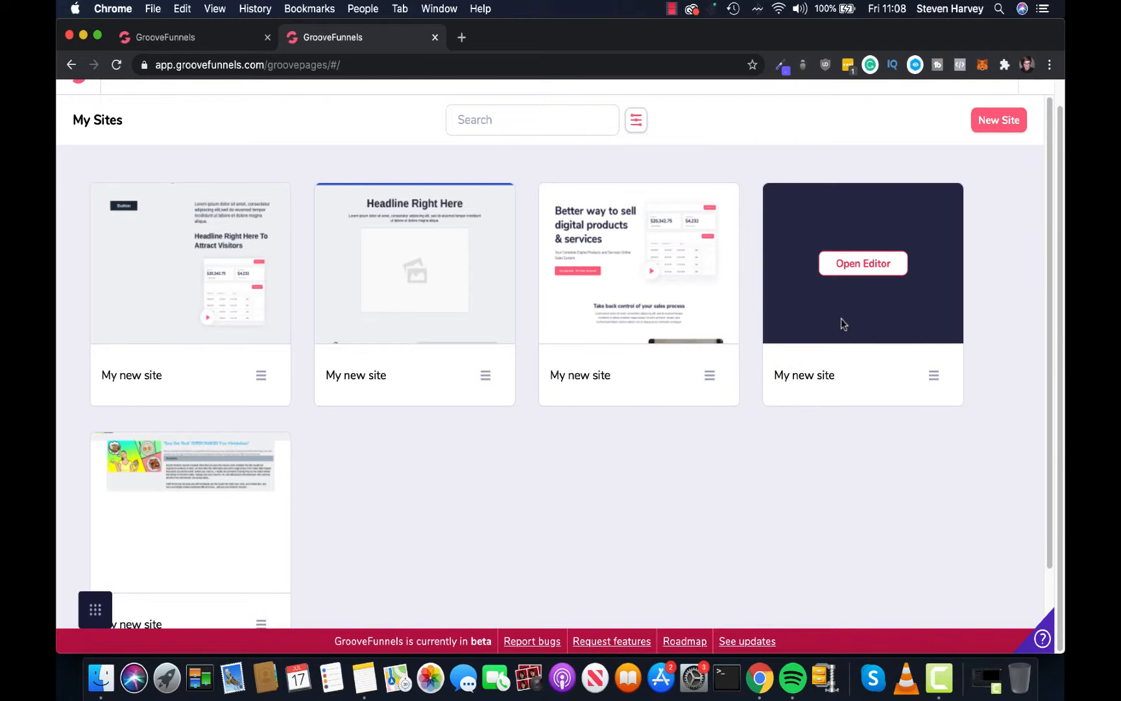
pyautogui.click(854, 265)
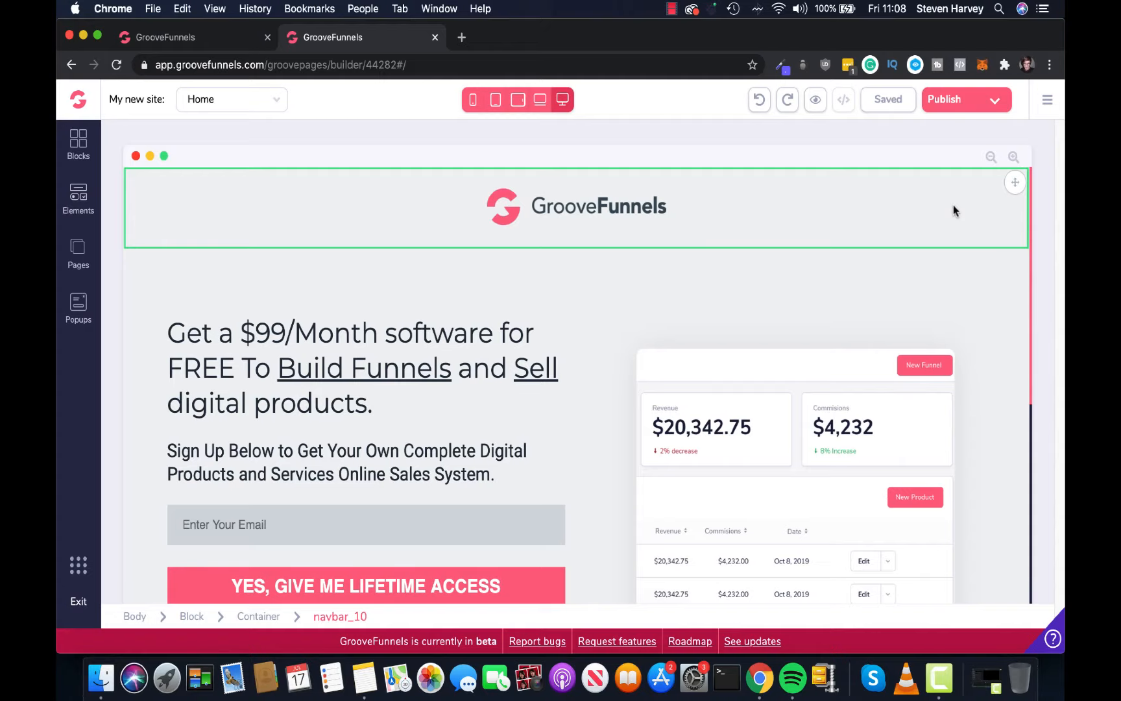
pyautogui.scroll(-1, 970, 240)
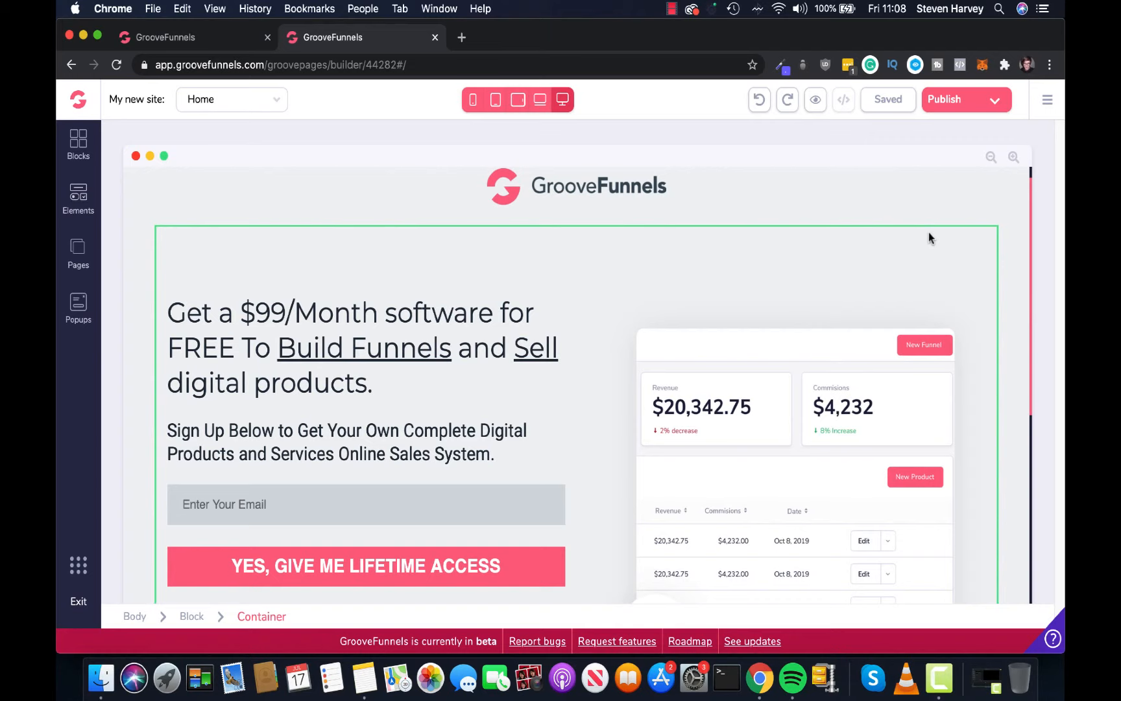
pyautogui.scroll(-1, 883, 247)
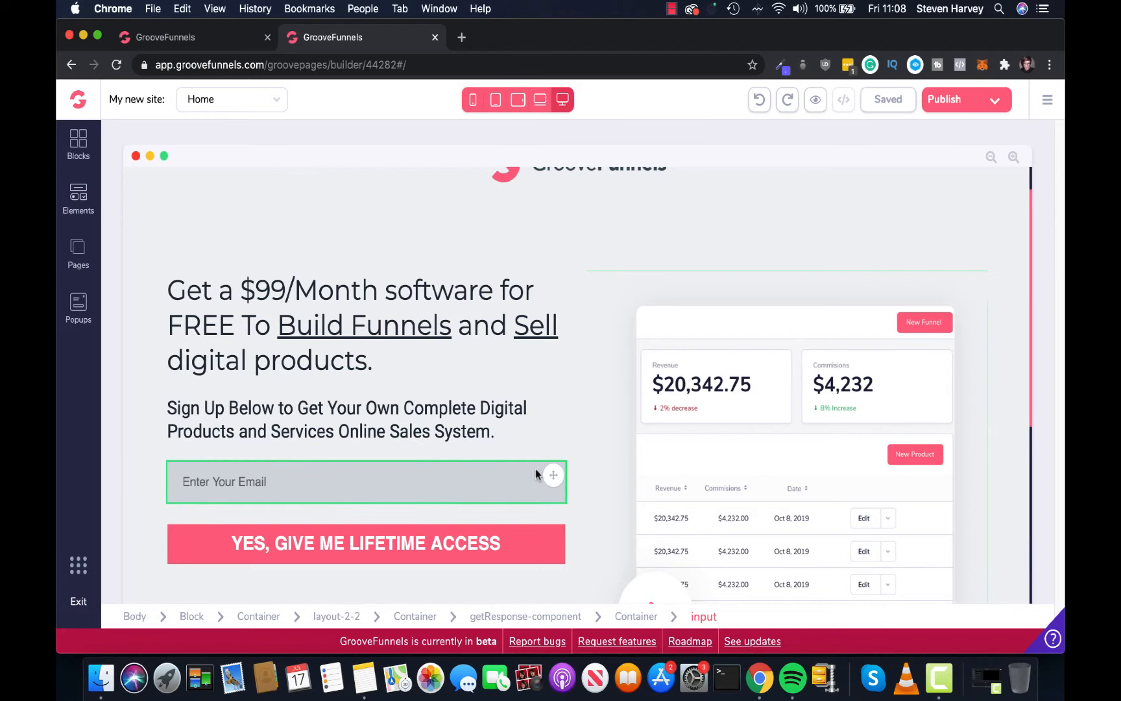
pyautogui.scroll(2, 536, 474)
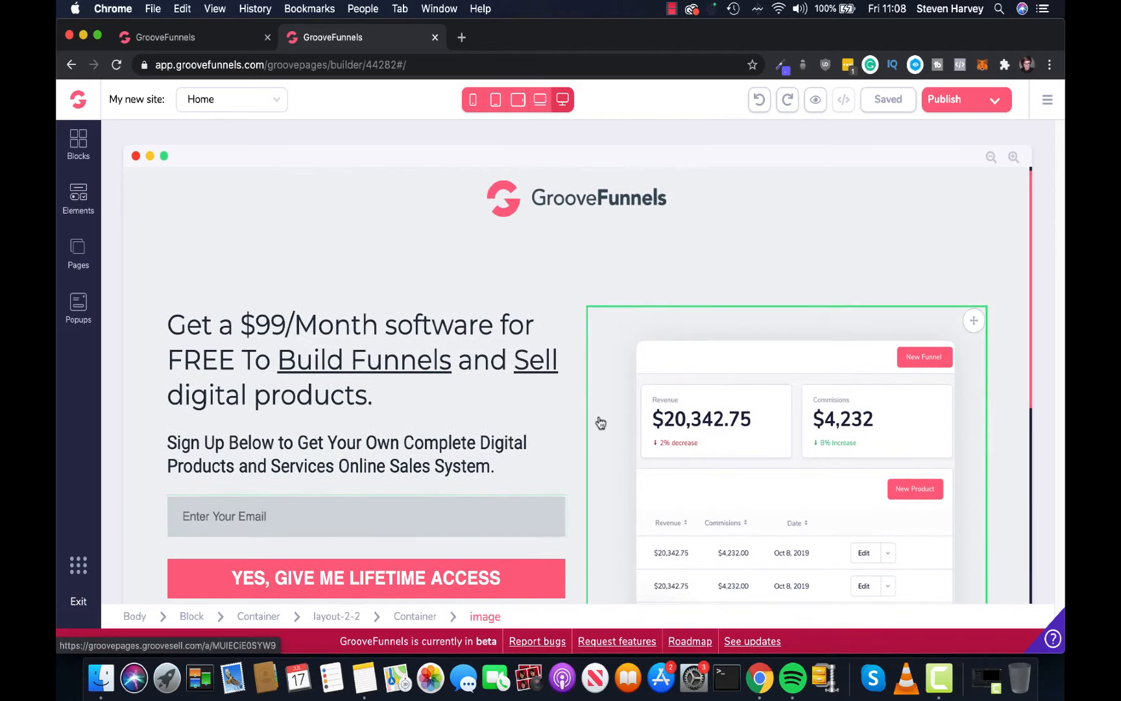
pyautogui.scroll(-1, 601, 423)
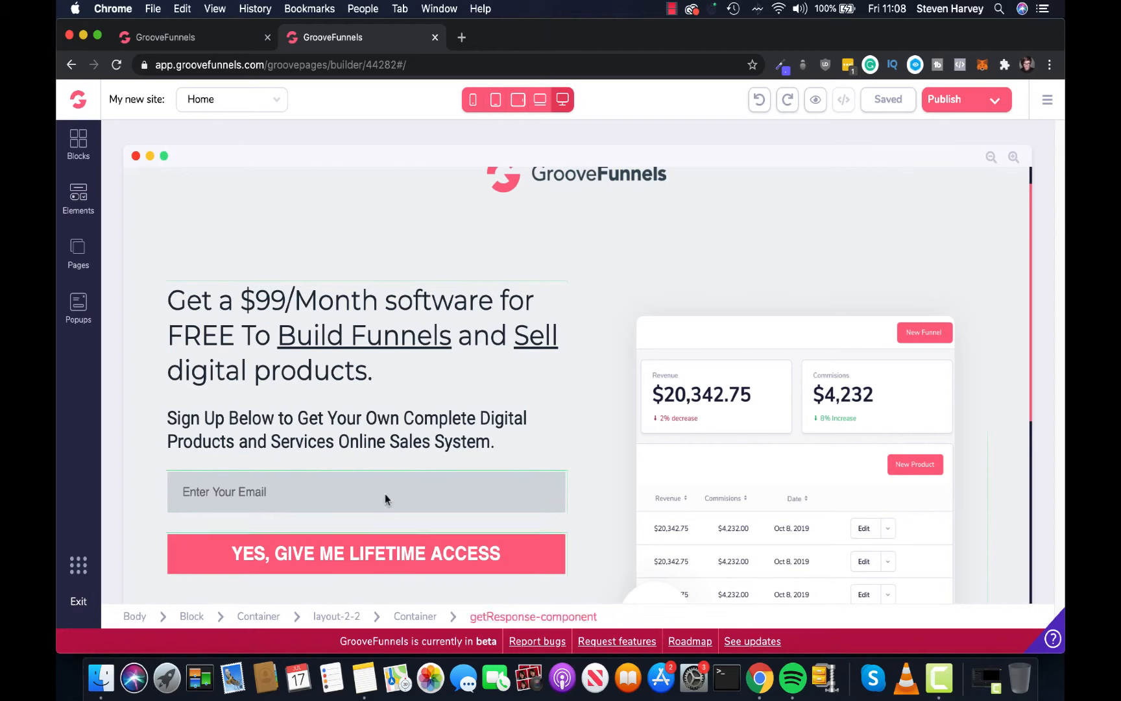
# Examine the existing site's list of pages and its Home page down to the footer links
pyautogui.click(78, 253)
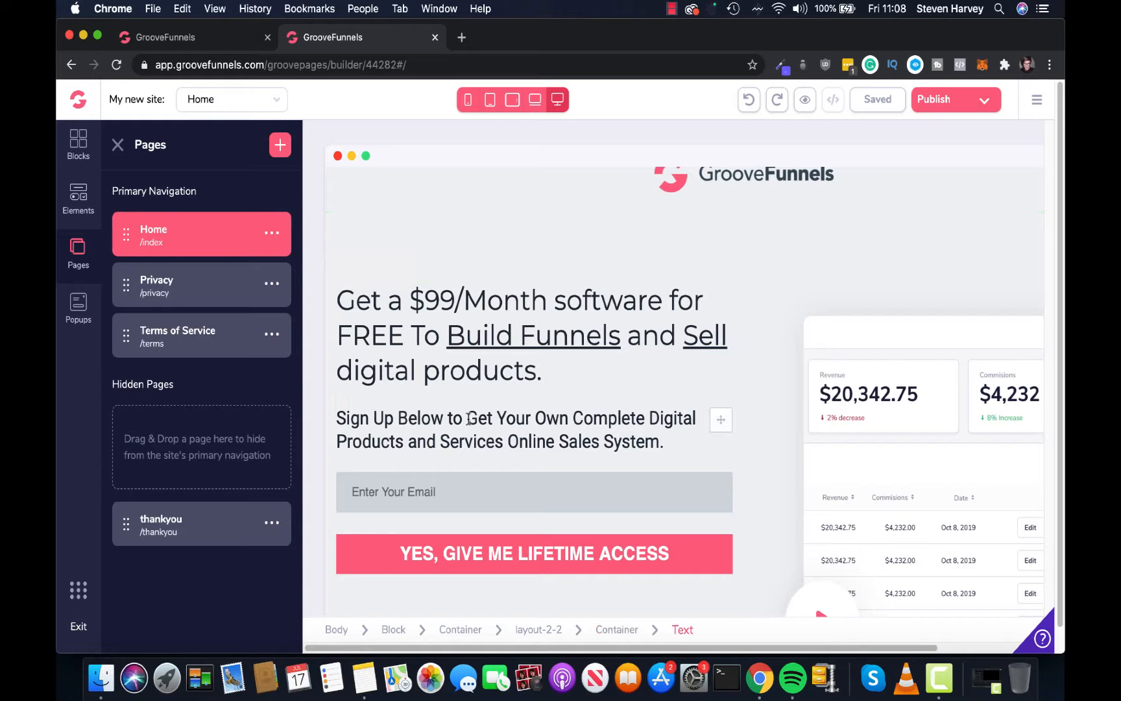
pyautogui.scroll(-5, 682, 467)
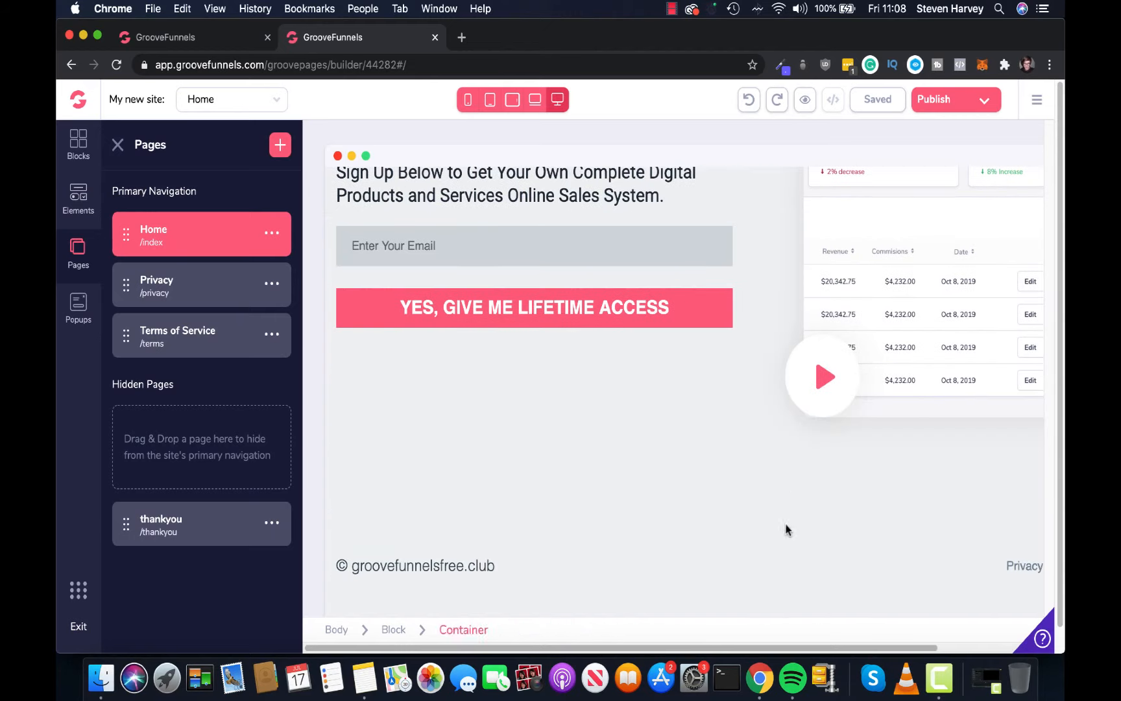
pyautogui.hscroll(3, 894, 636)
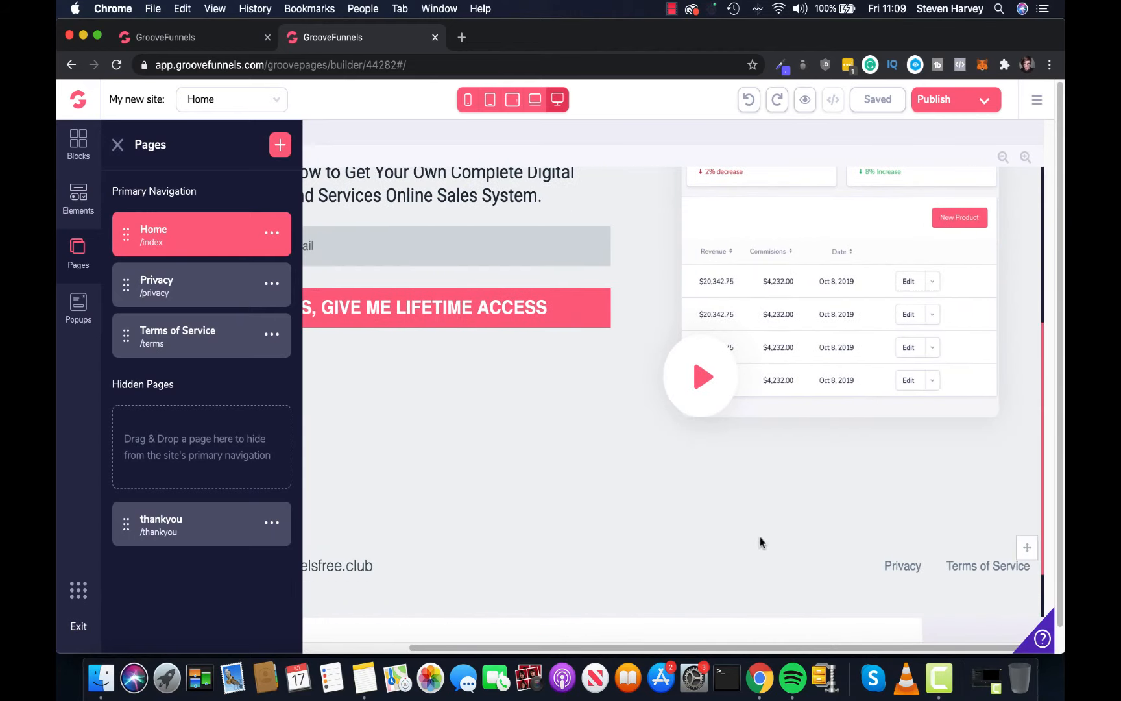
pyautogui.scroll(5, 761, 538)
pyautogui.hscroll(-3, 731, 648)
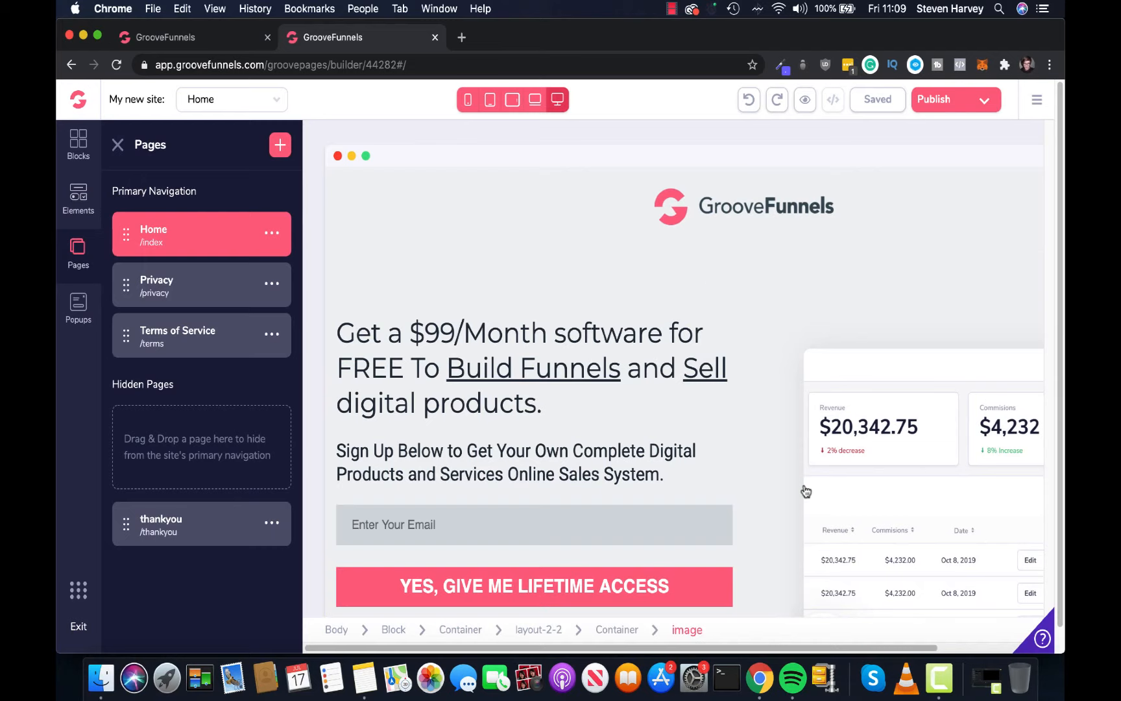
pyautogui.hscroll(2, 787, 651)
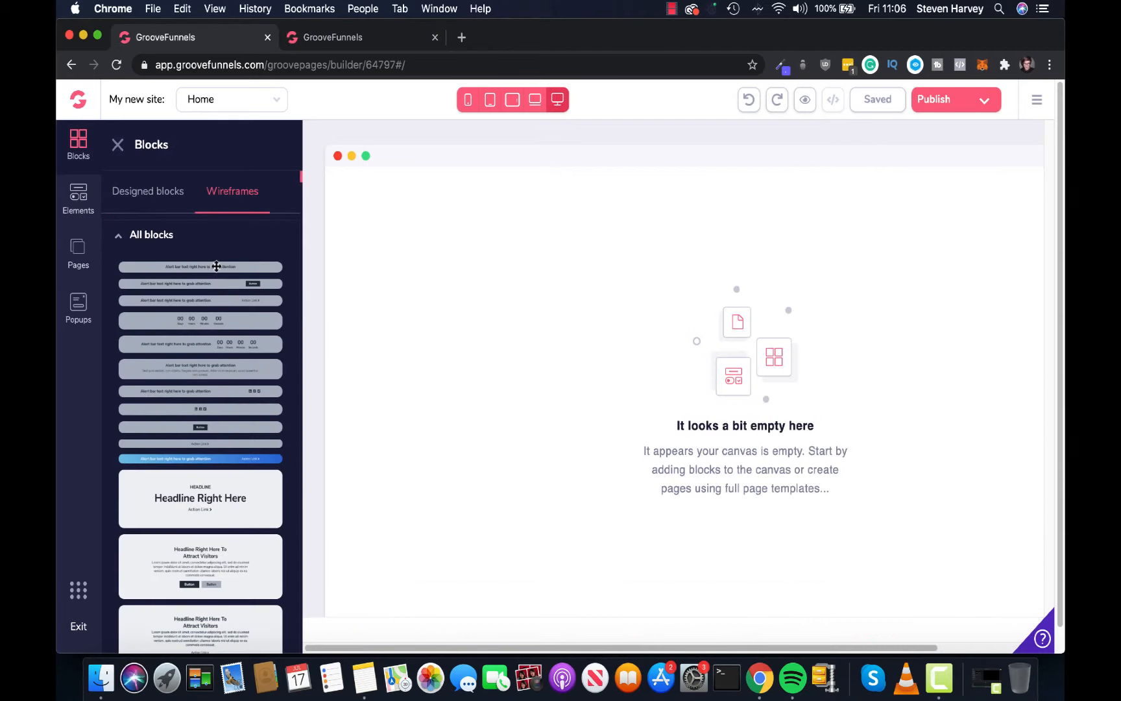
# Return to the new blank site and display the wireframe block categories
pyautogui.moveTo(216, 266); pyautogui.dragTo(618, 211)
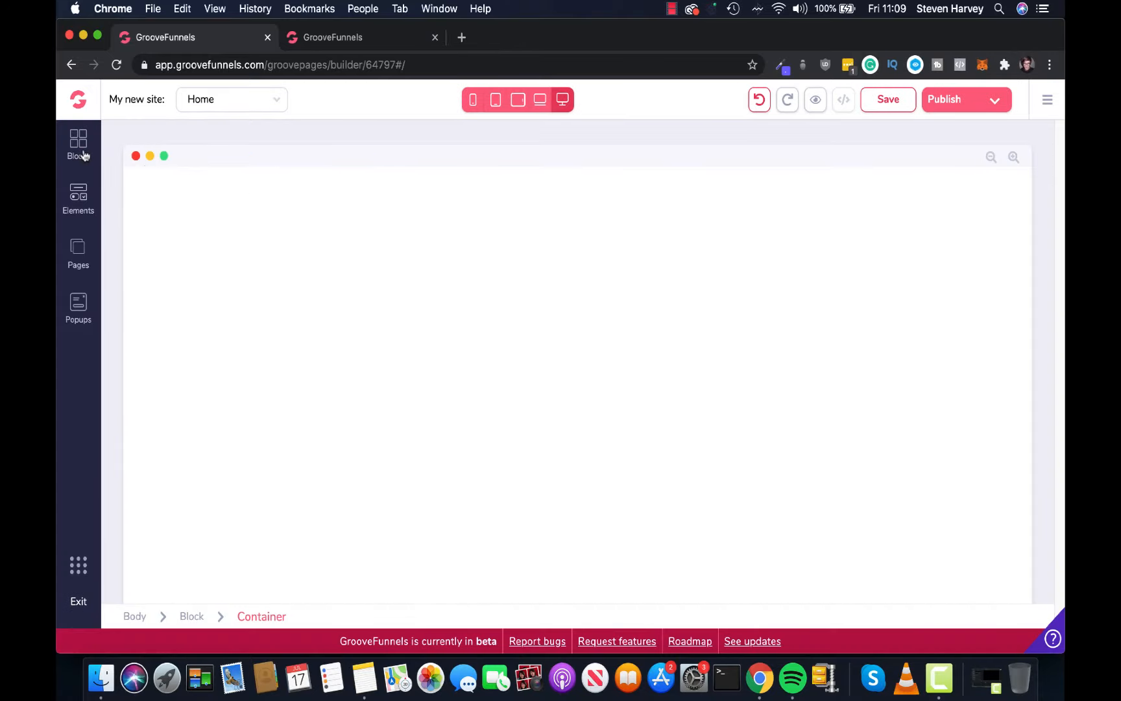
pyautogui.click(83, 155)
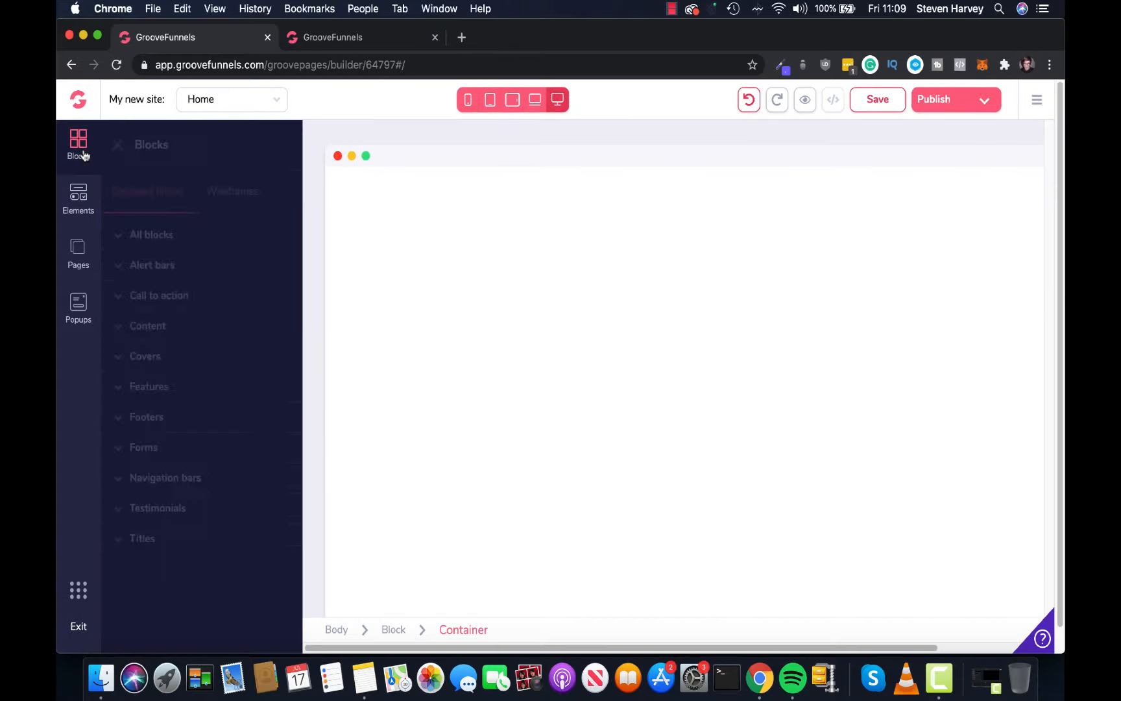
pyautogui.click(255, 195)
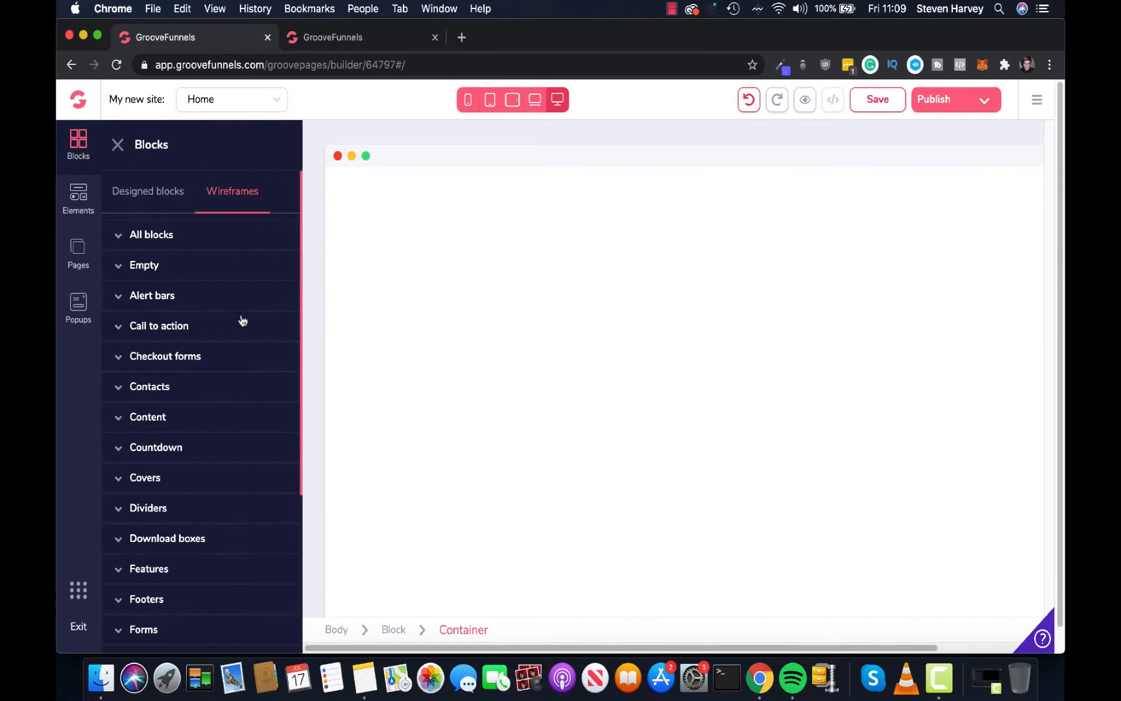
# Examine the centred GrooveFunnels logo in the existing site's navigation bar as a reference
pyautogui.click(353, 44)
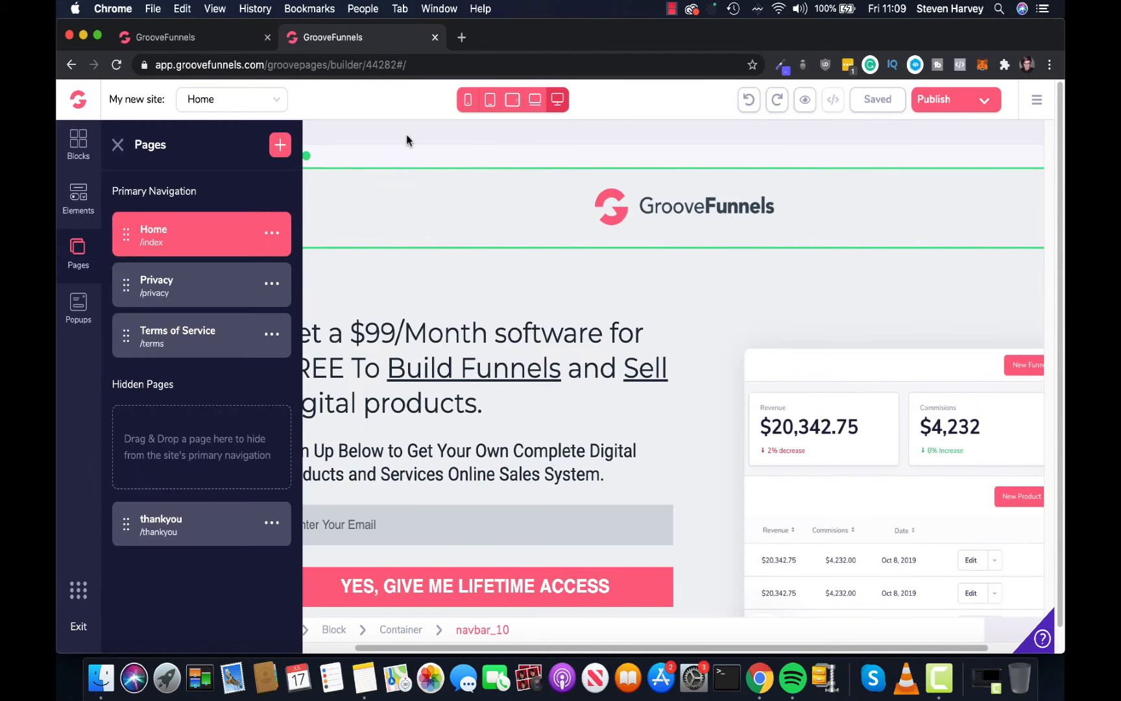
pyautogui.click(644, 218)
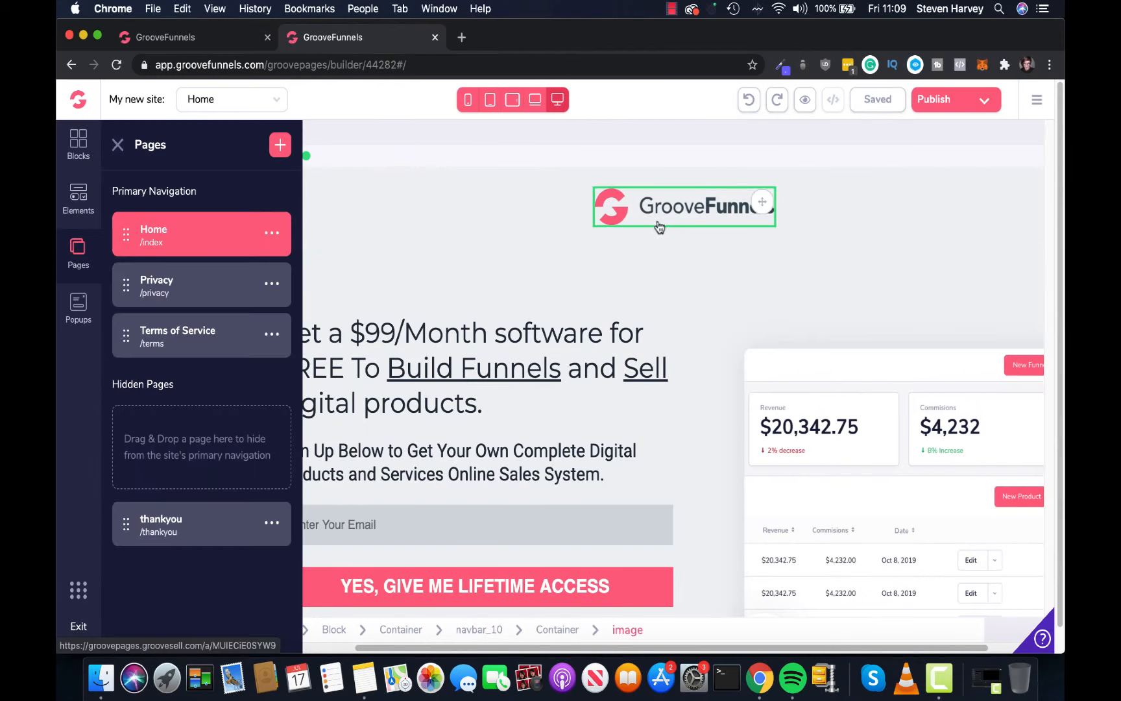
pyautogui.click(686, 235)
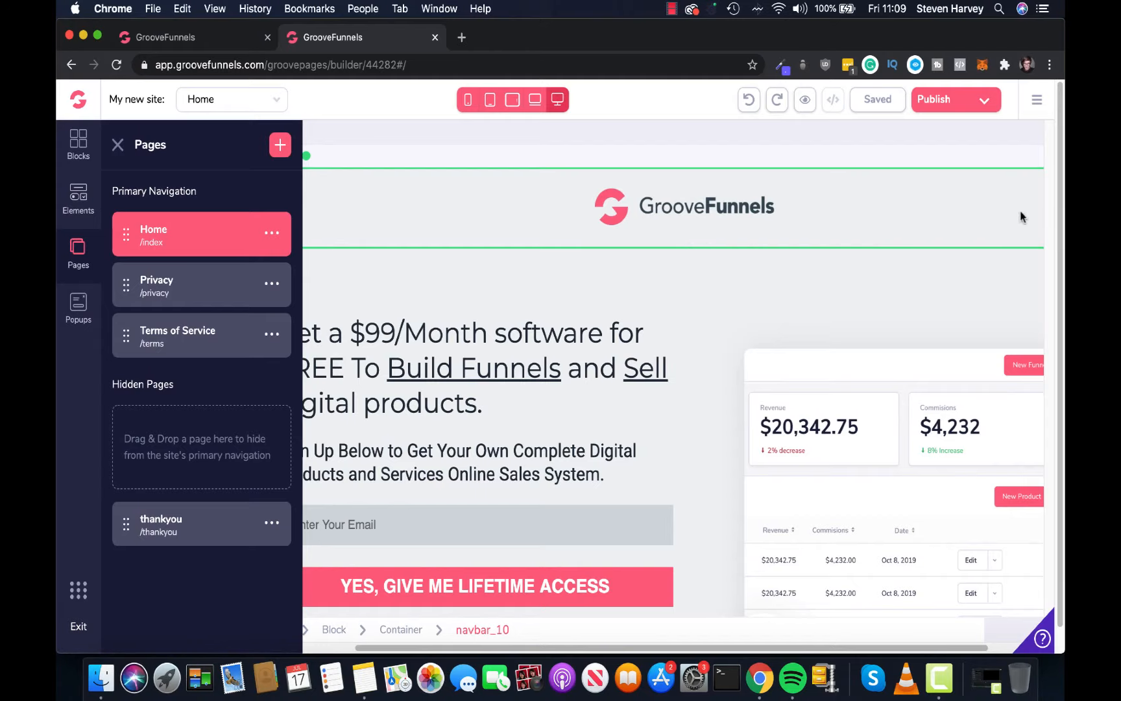
pyautogui.click(650, 217)
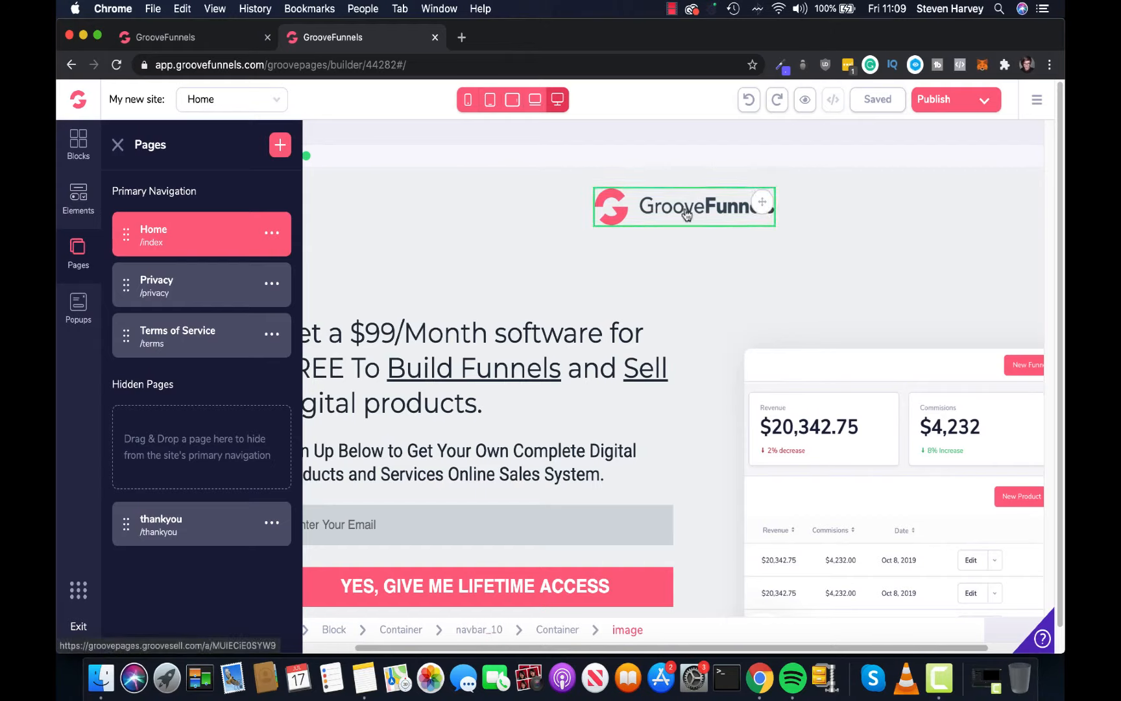
# Add the wireframe navigation bar with only a centred logo to the new site's empty Home page
pyautogui.click(231, 40)
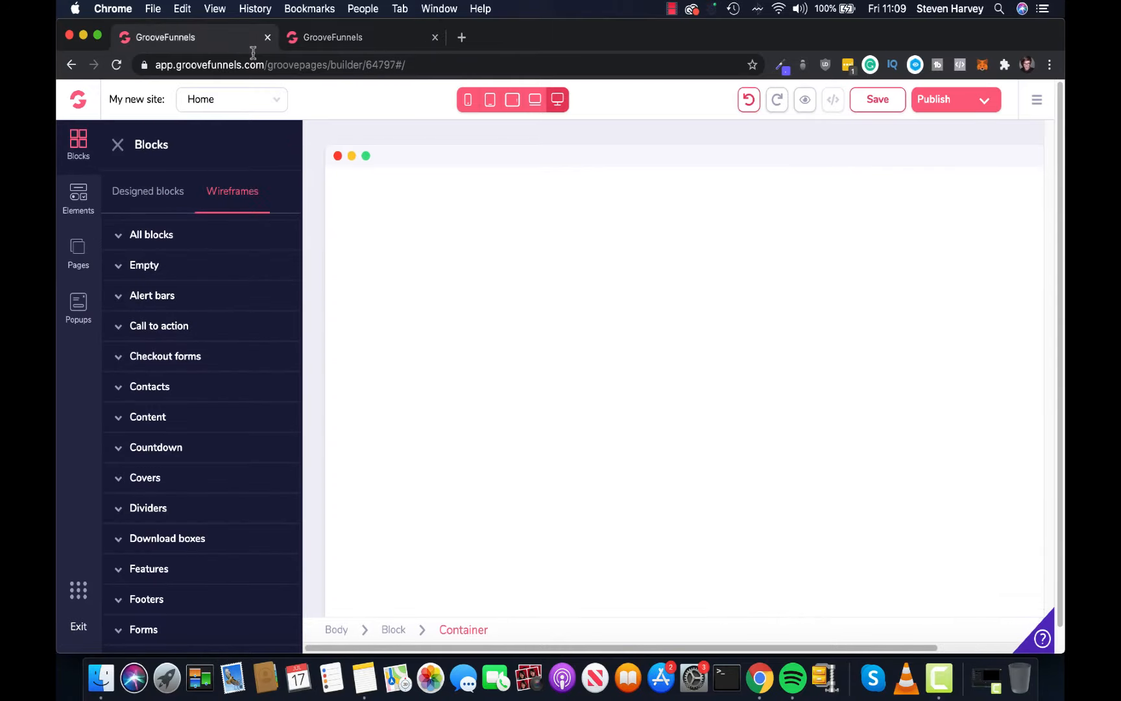
pyautogui.scroll(-5, 231, 321)
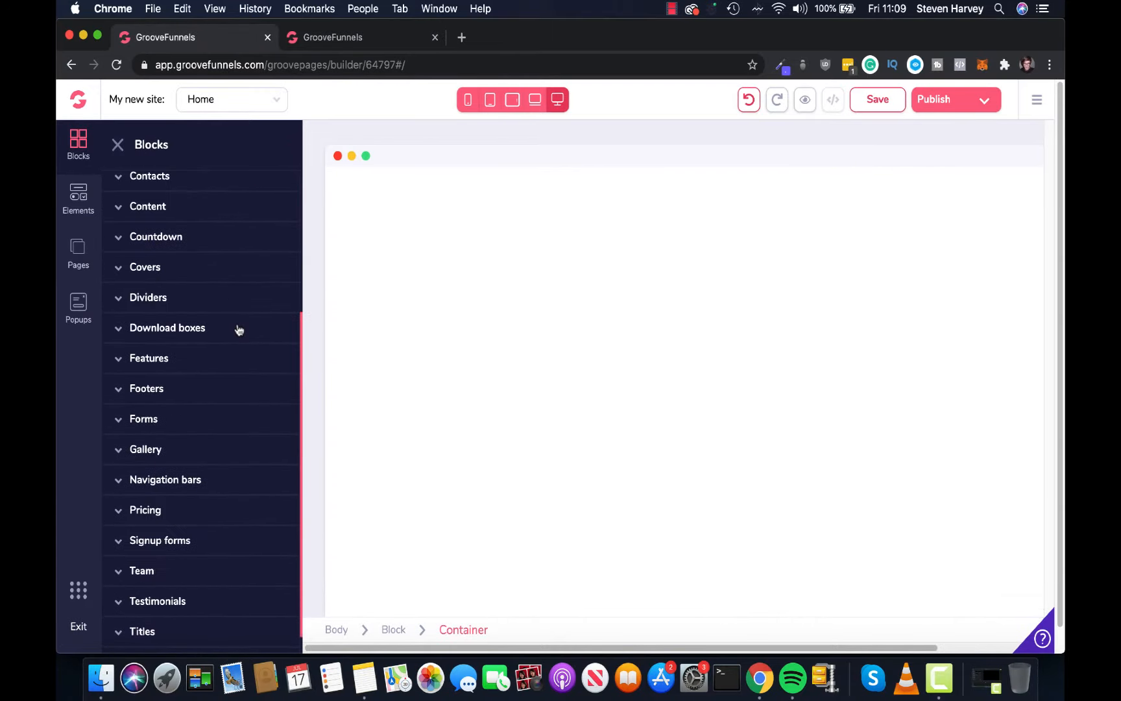
pyautogui.click(203, 477)
pyautogui.scroll(-5, 253, 418)
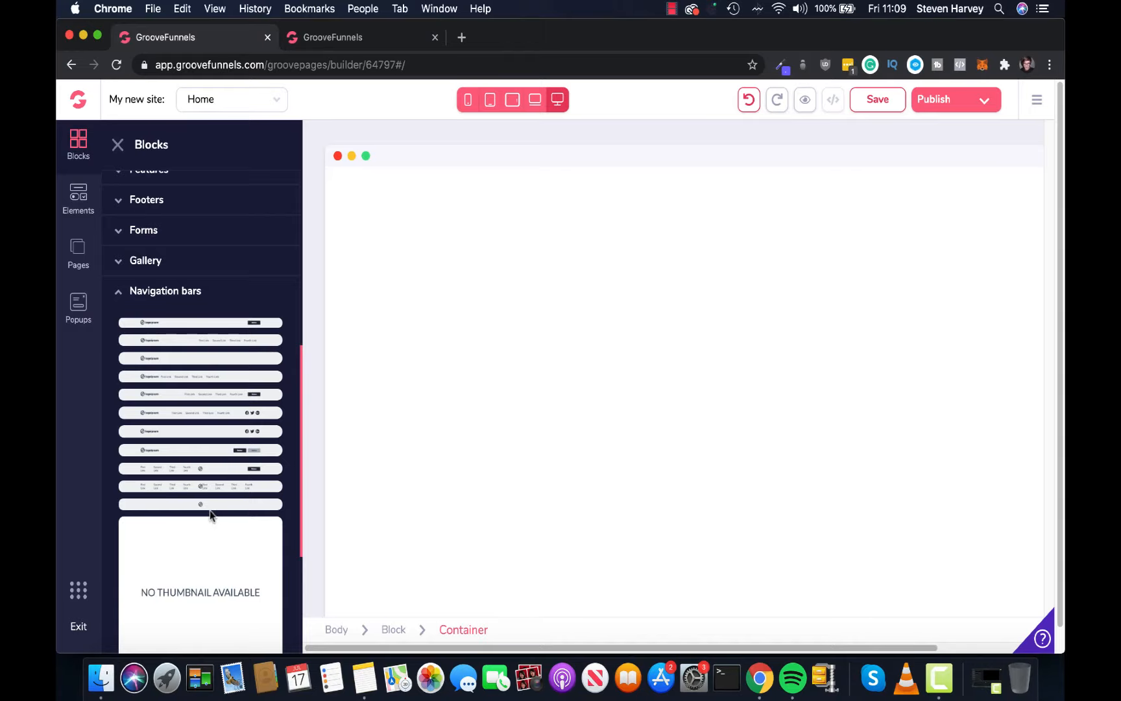
pyautogui.moveTo(204, 508); pyautogui.dragTo(787, 205)
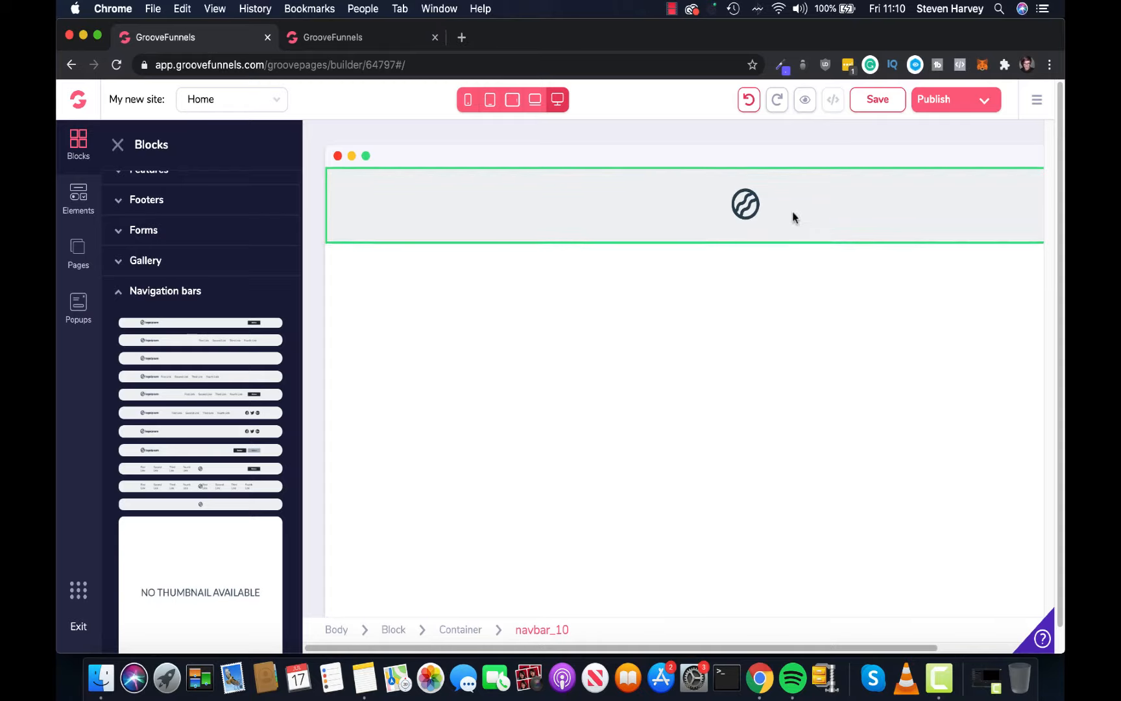
# Compare the navigation bar's layout in the laptop and phone views, ending in the laptop view
pyautogui.click(539, 106)
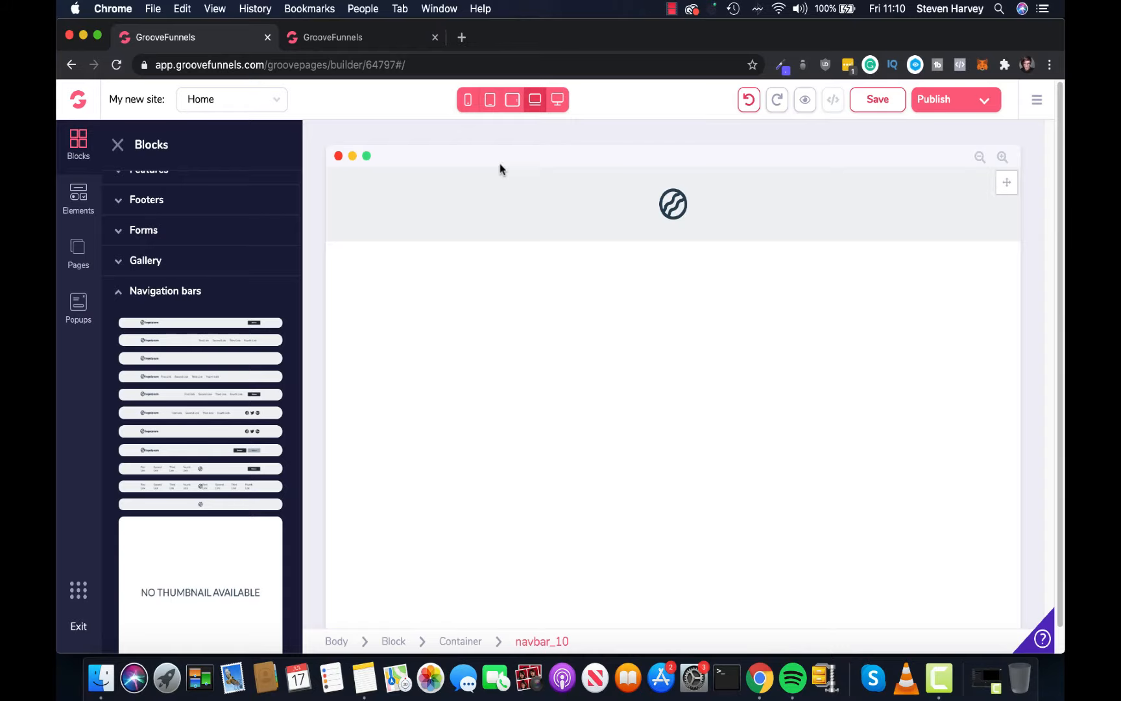
pyautogui.click(467, 101)
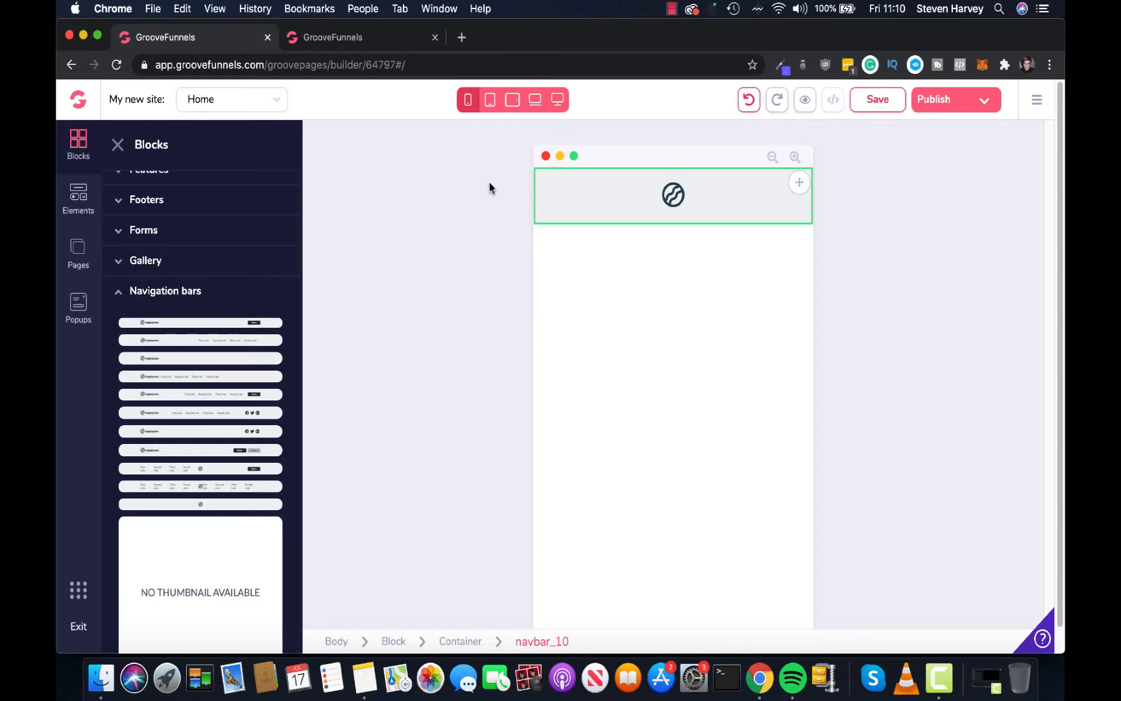
pyautogui.click(534, 100)
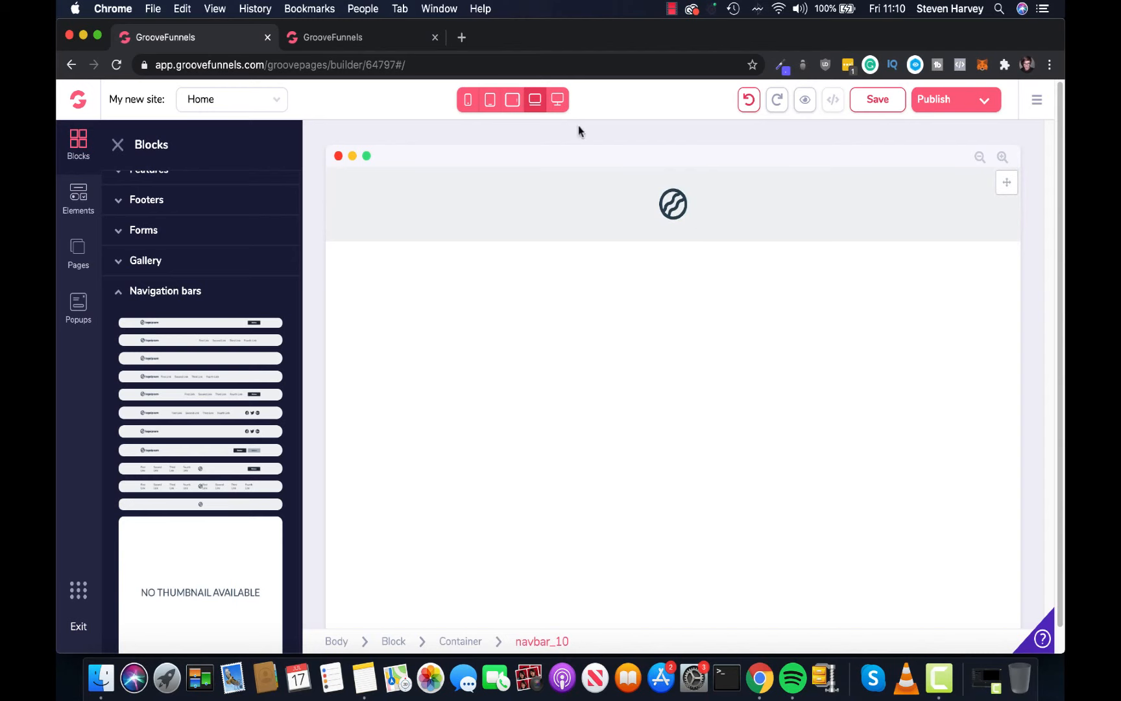
# Review the existing site's logo header and opt-in section again in the other browser tab
pyautogui.hotkey('ctrl', 'Tab')
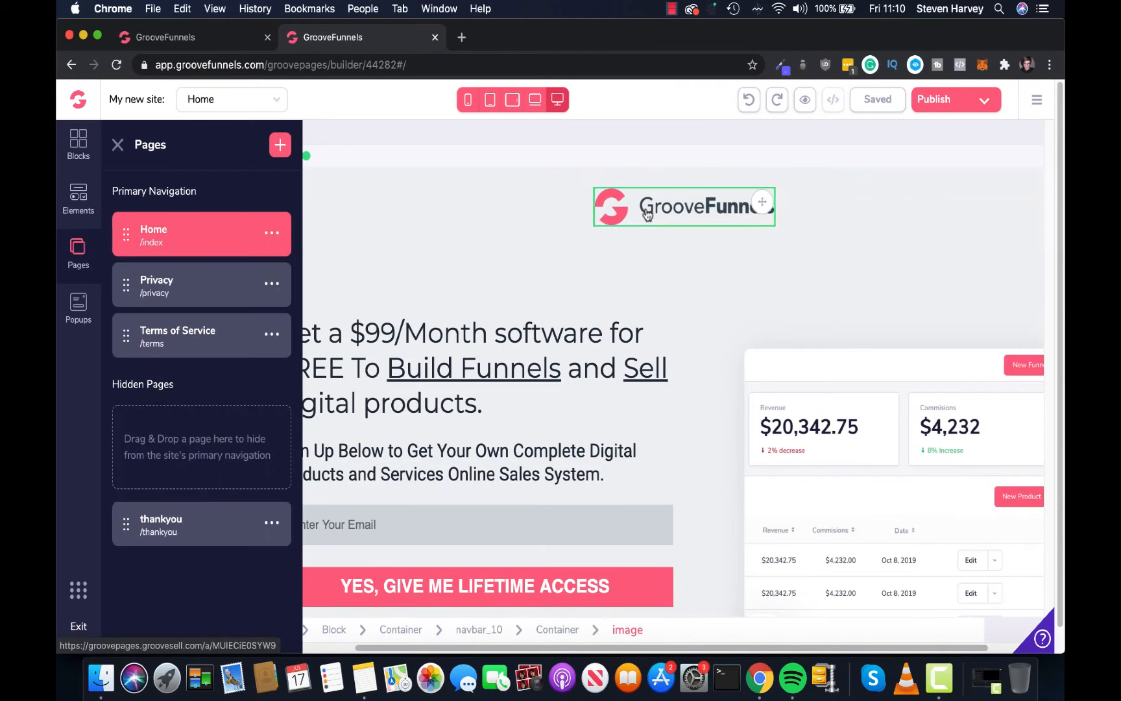
pyautogui.scroll(-1, 665, 225)
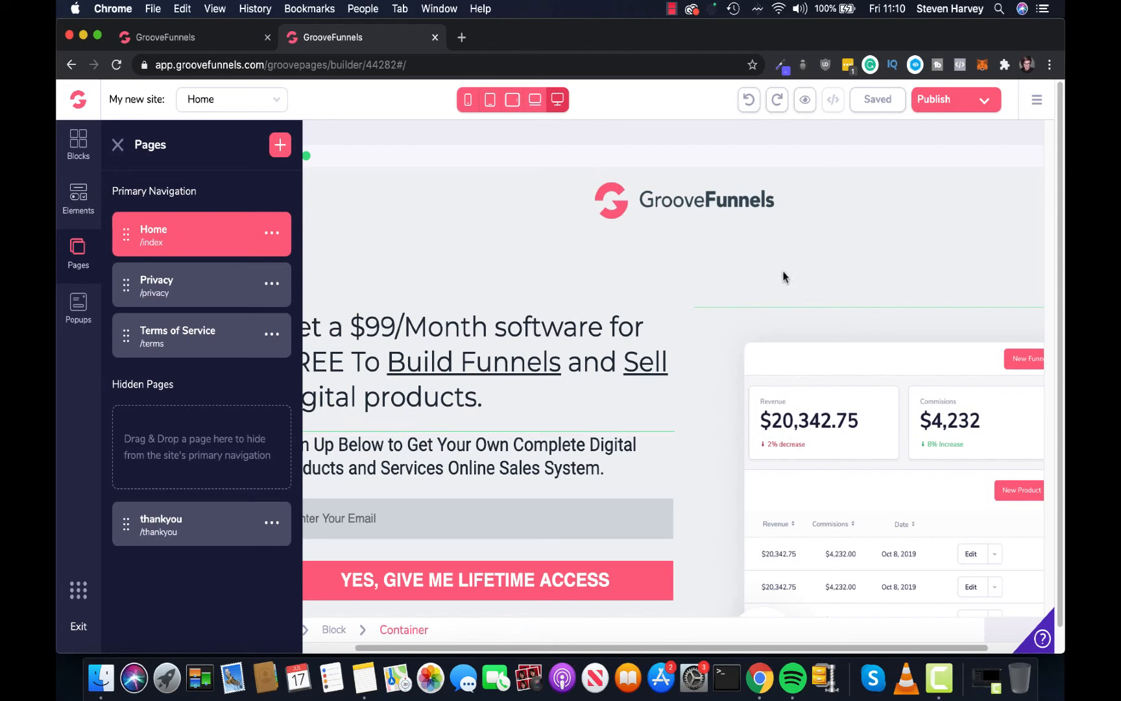
pyautogui.scroll(-3, 823, 391)
pyautogui.scroll(3, 823, 389)
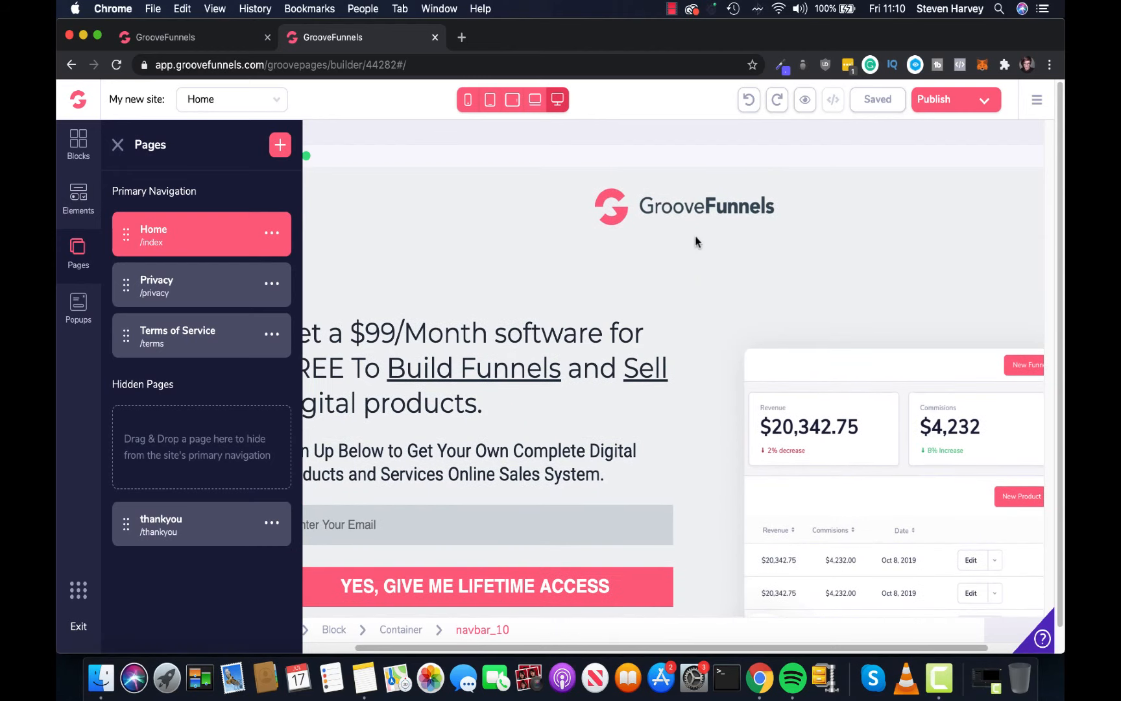
# Replace the placeholder logo in the new site's navigation bar with the GrooveFunnels logo from the image library's own files
pyautogui.click(196, 41)
pyautogui.click(671, 209)
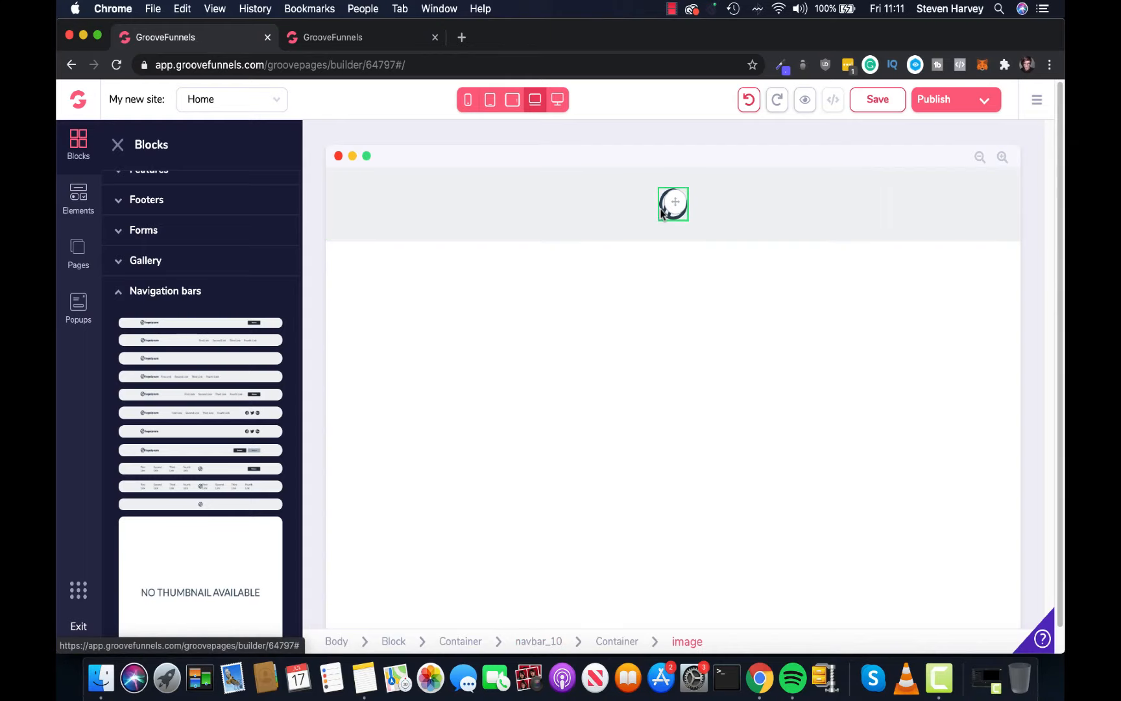
pyautogui.click(662, 213)
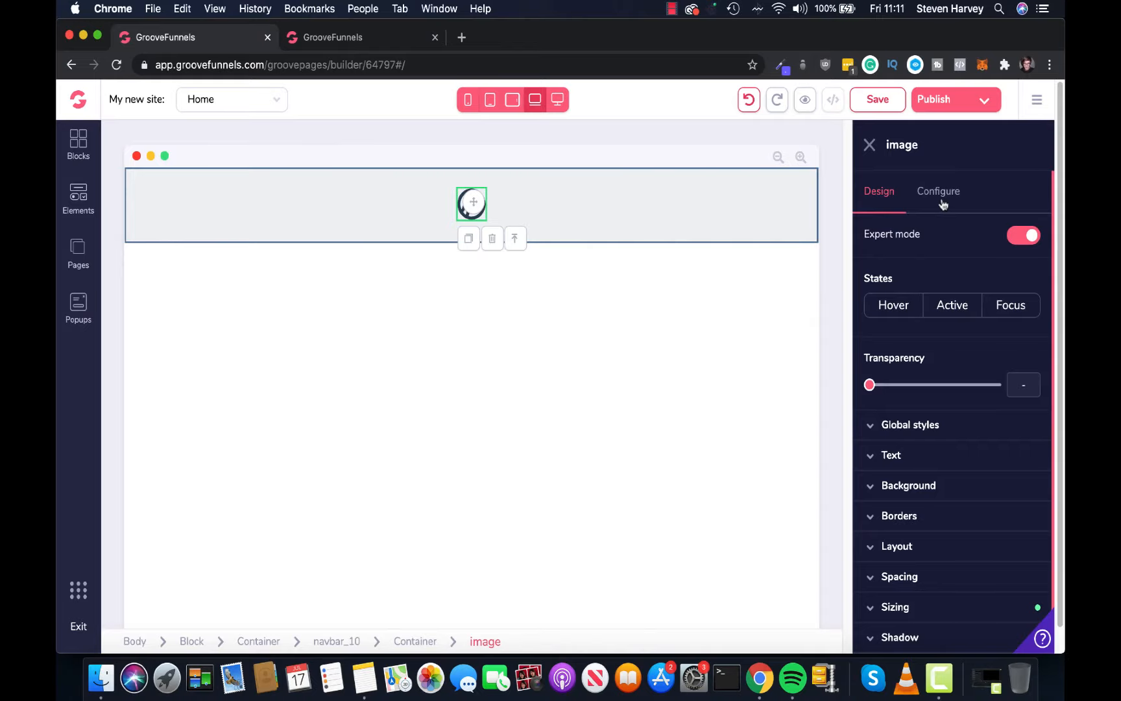
pyautogui.click(941, 193)
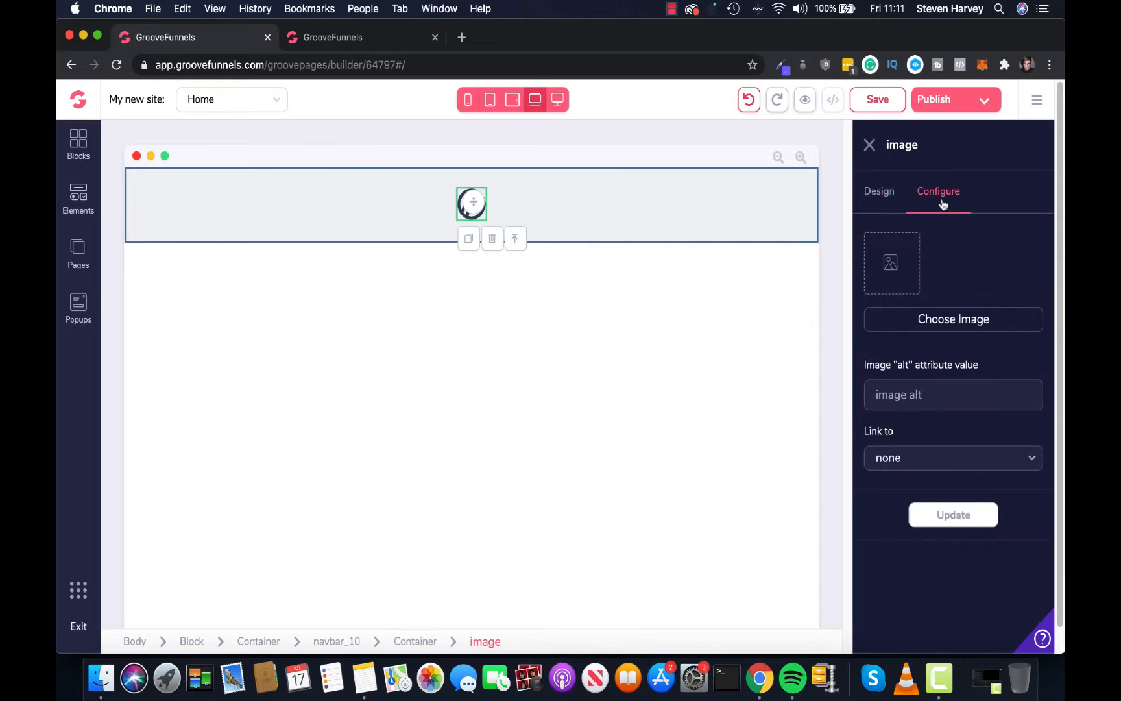
pyautogui.click(955, 320)
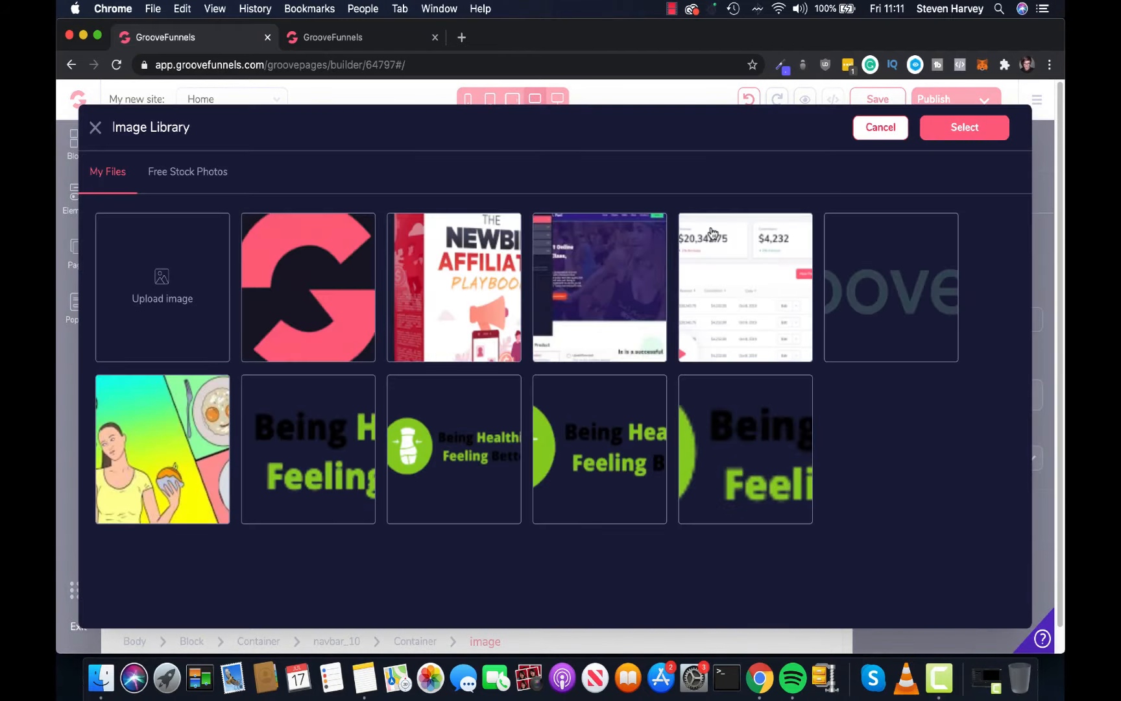
pyautogui.click(876, 276)
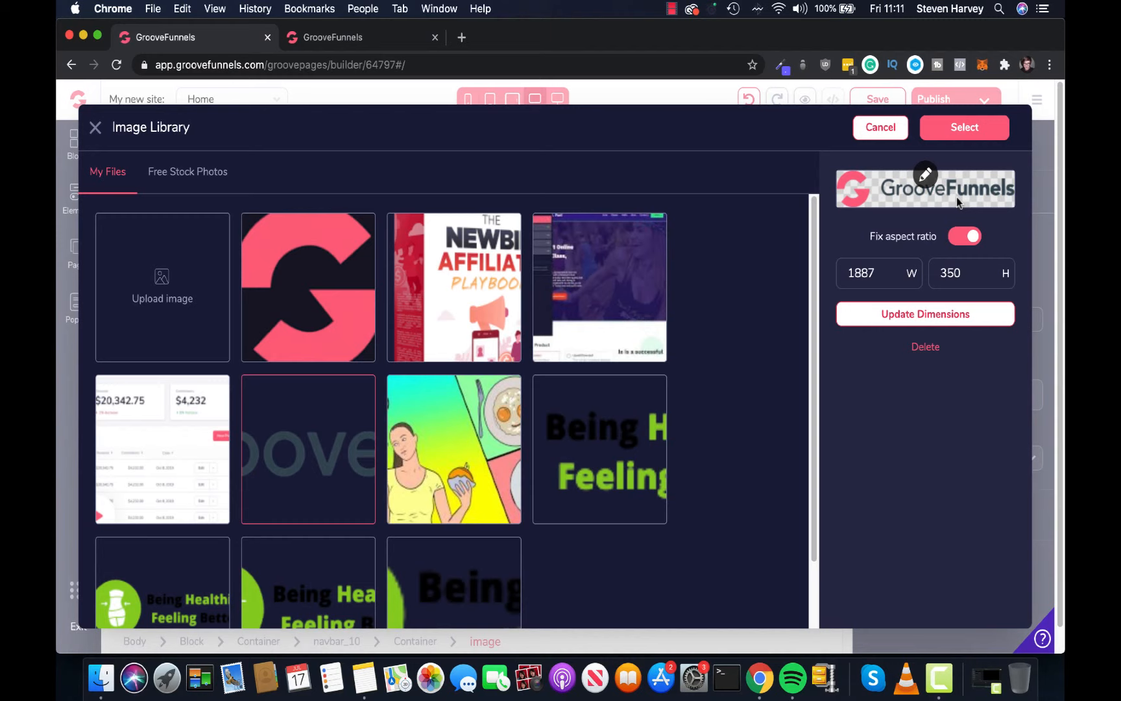
pyautogui.click(965, 128)
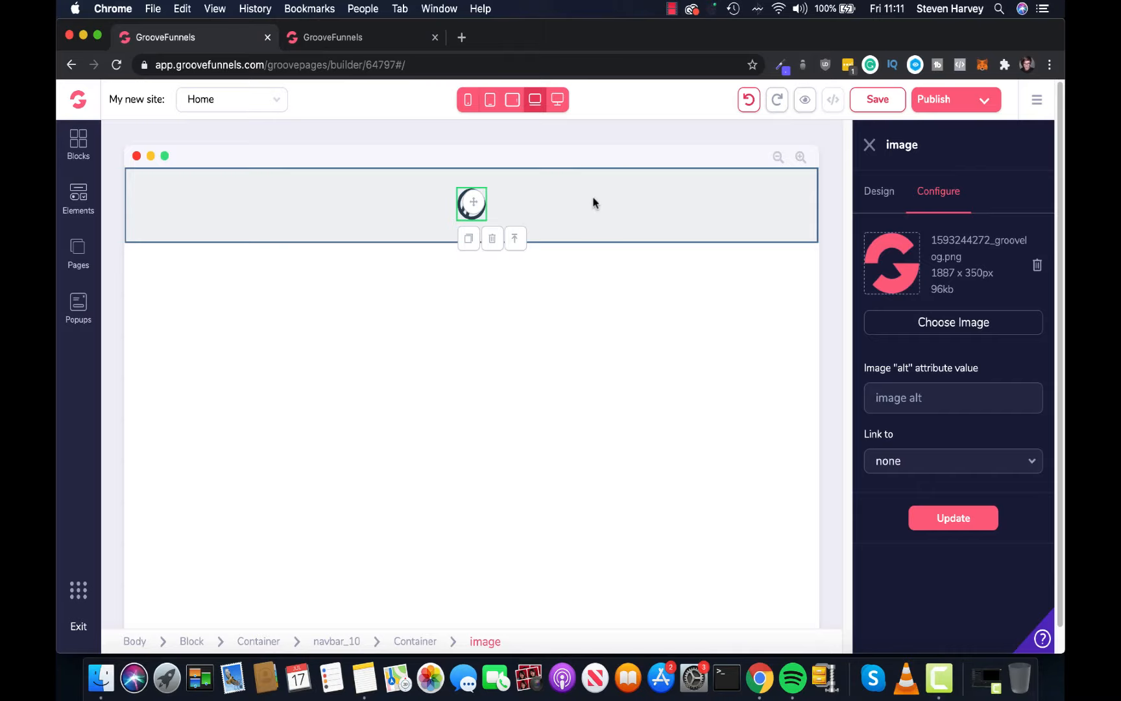
pyautogui.click(954, 519)
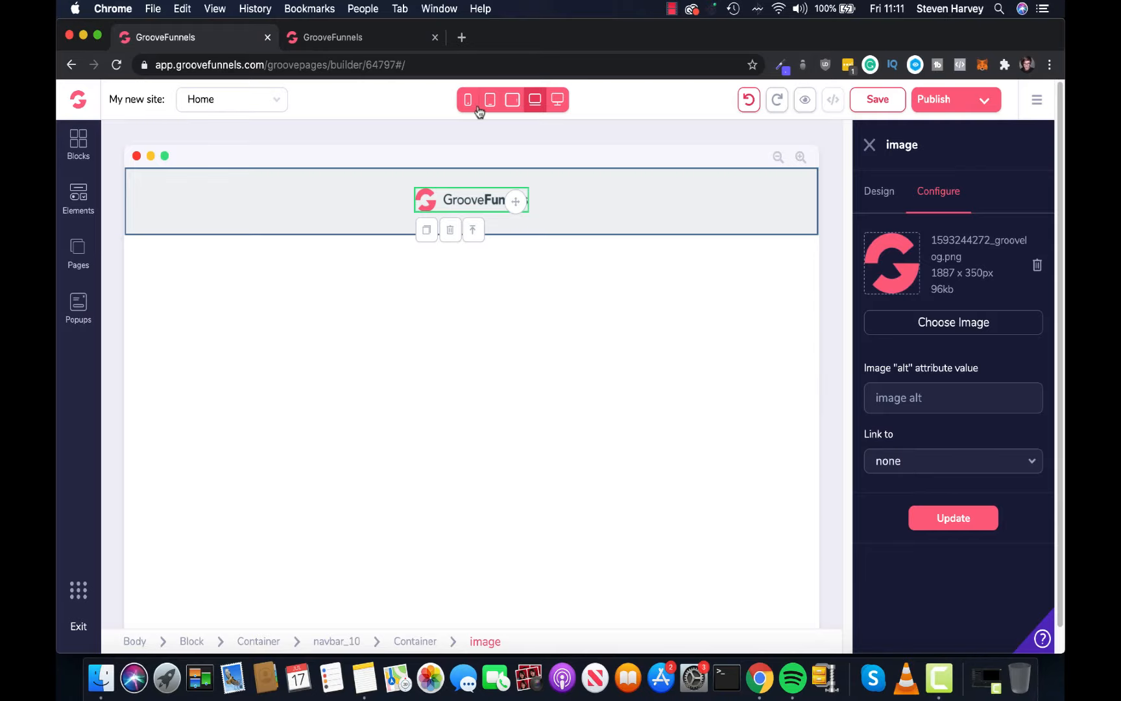
# Compare the new logo with the existing site's navigation bar, and check it in the phone and laptop views
pyautogui.click(384, 41)
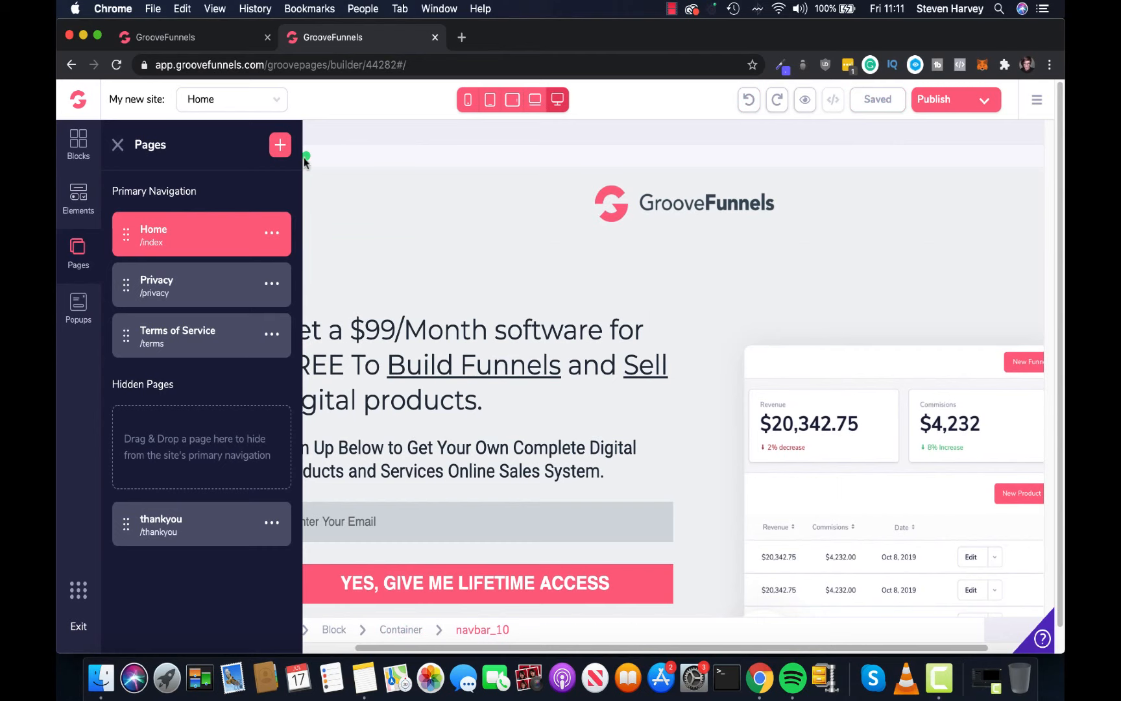
pyautogui.click(460, 223)
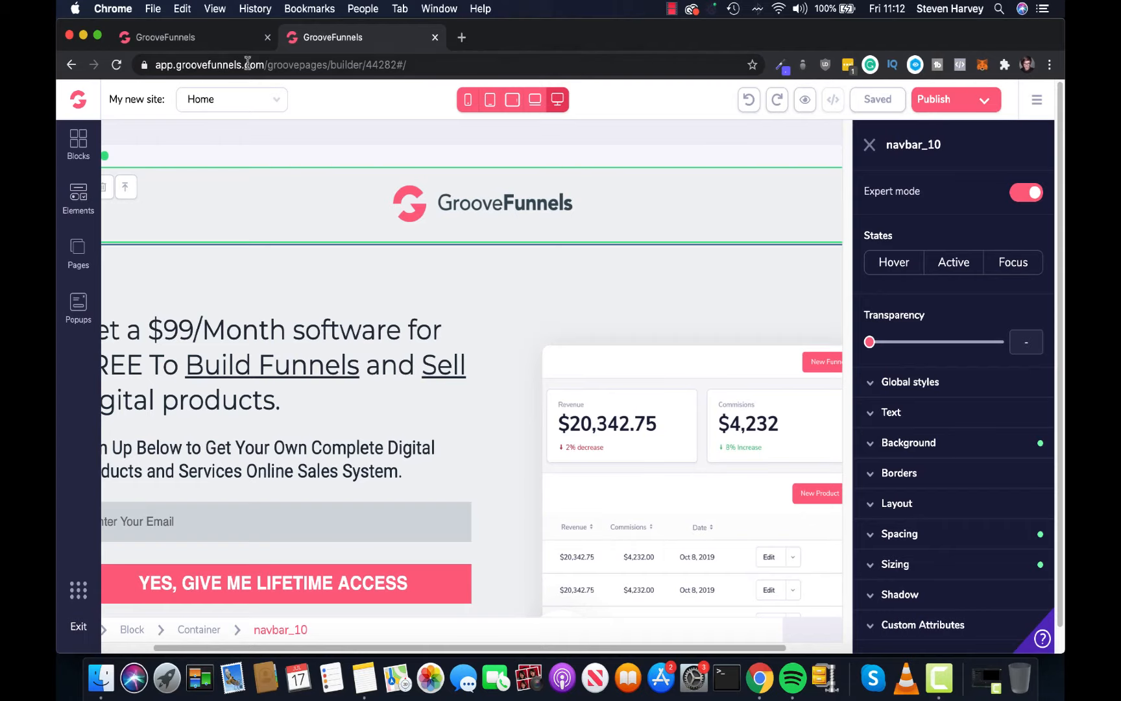
pyautogui.click(231, 44)
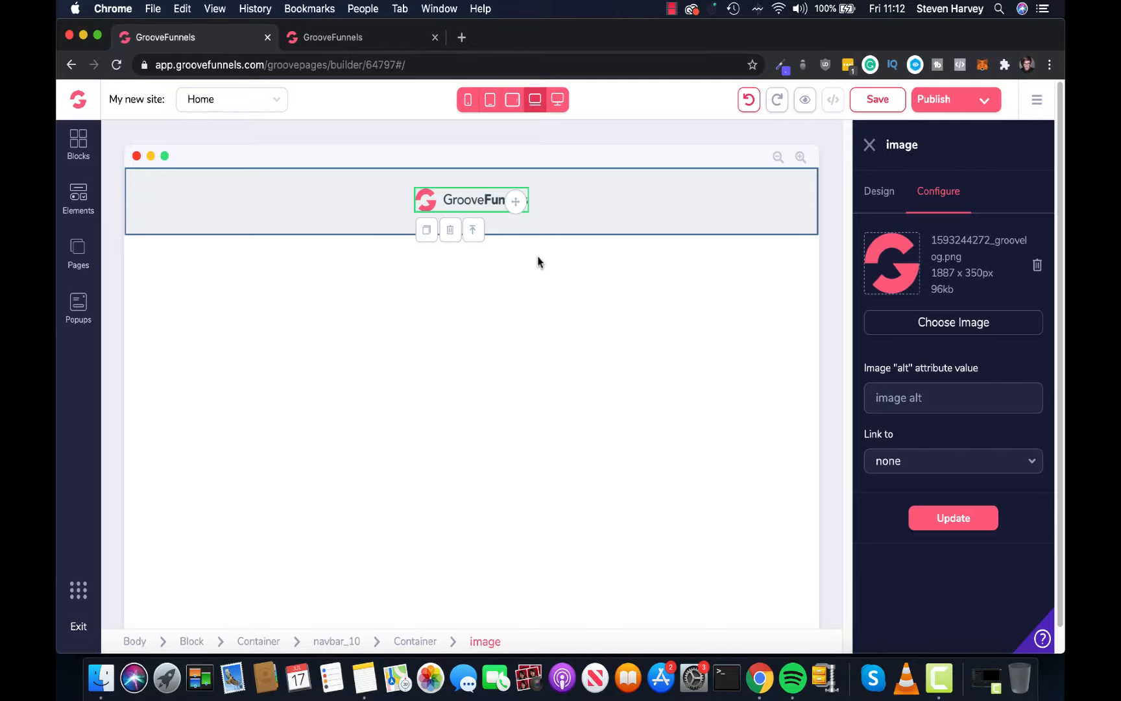
pyautogui.click(467, 104)
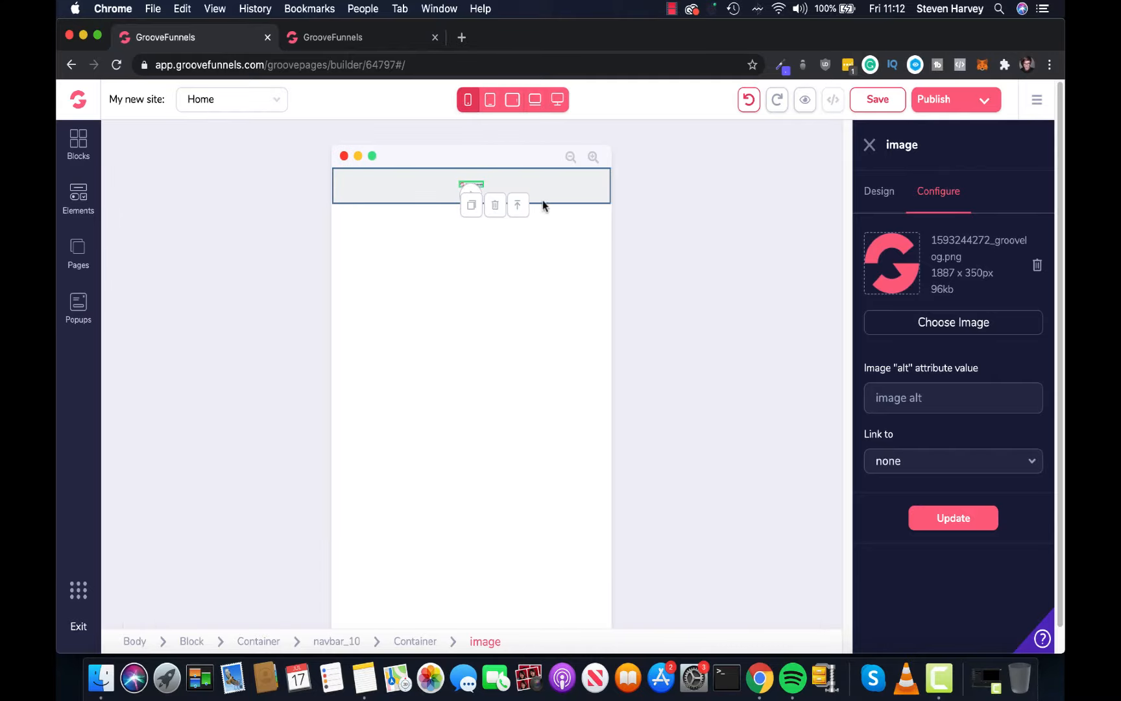
pyautogui.click(540, 104)
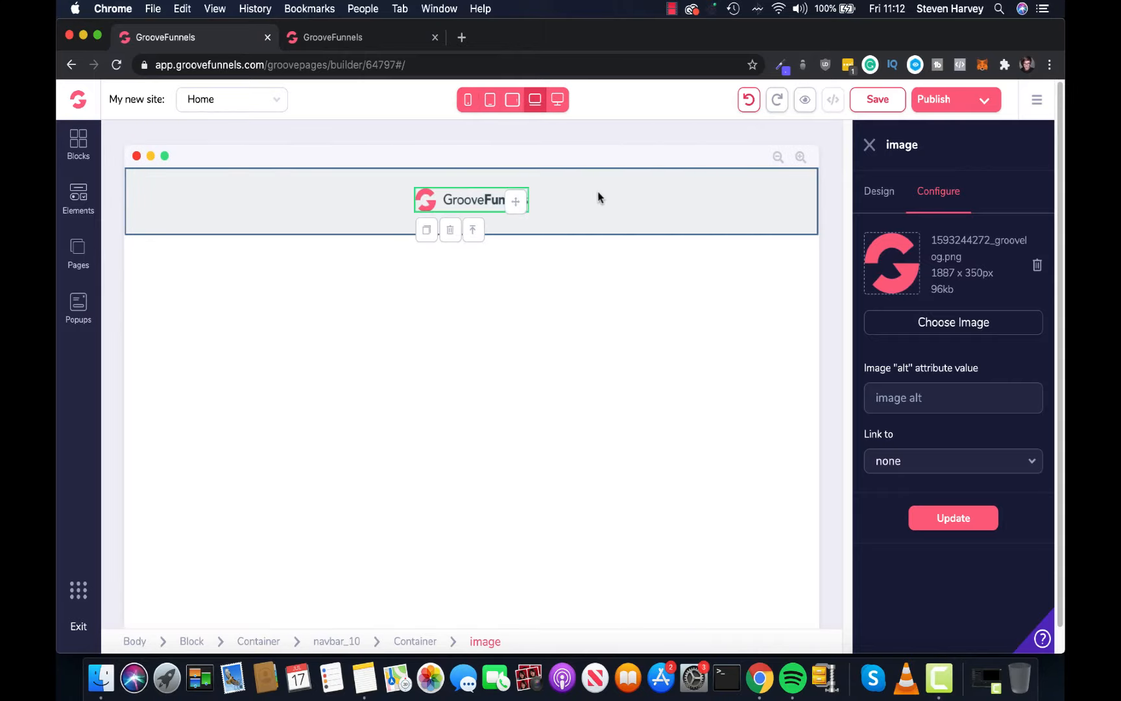
# Size the logo's width relative to the page at 16rem, and check it in the phone and laptop views
pyautogui.click(888, 194)
pyautogui.scroll(-1, 980, 355)
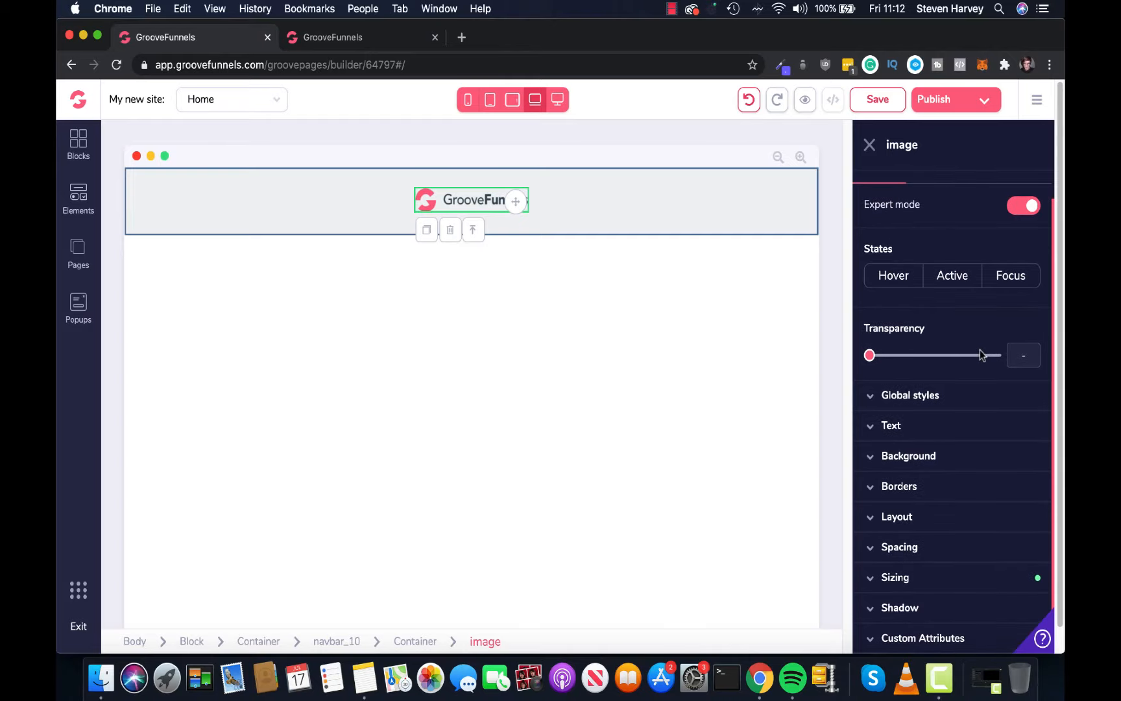
pyautogui.click(941, 574)
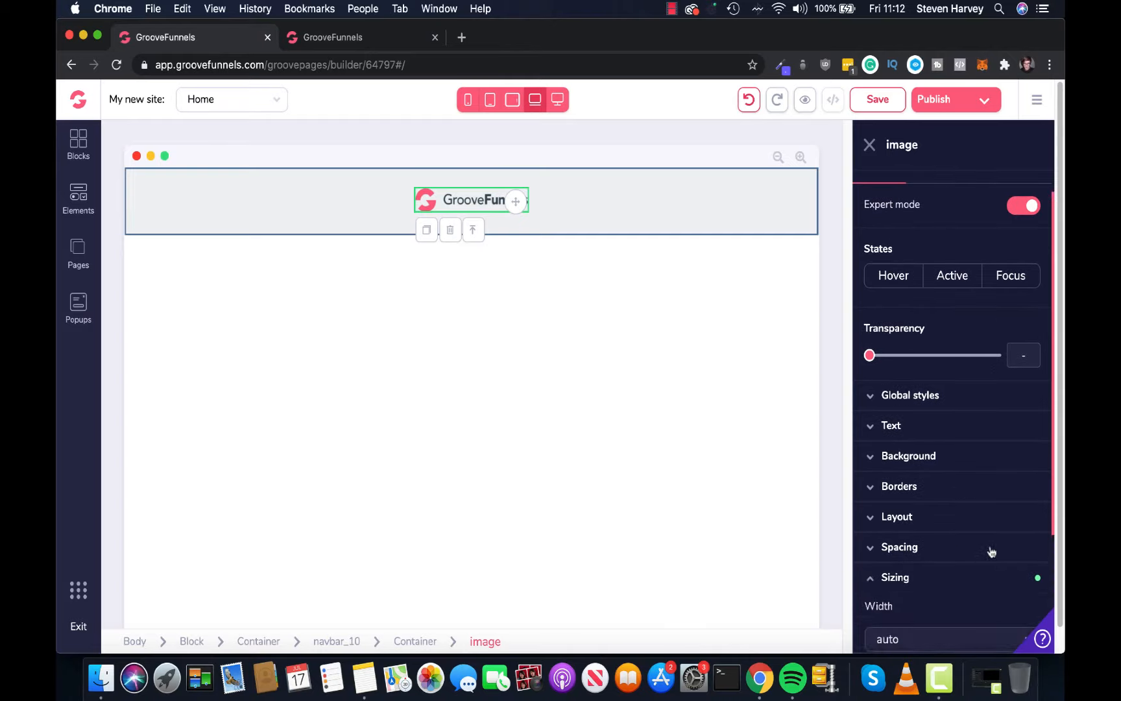
pyautogui.scroll(-5, 991, 551)
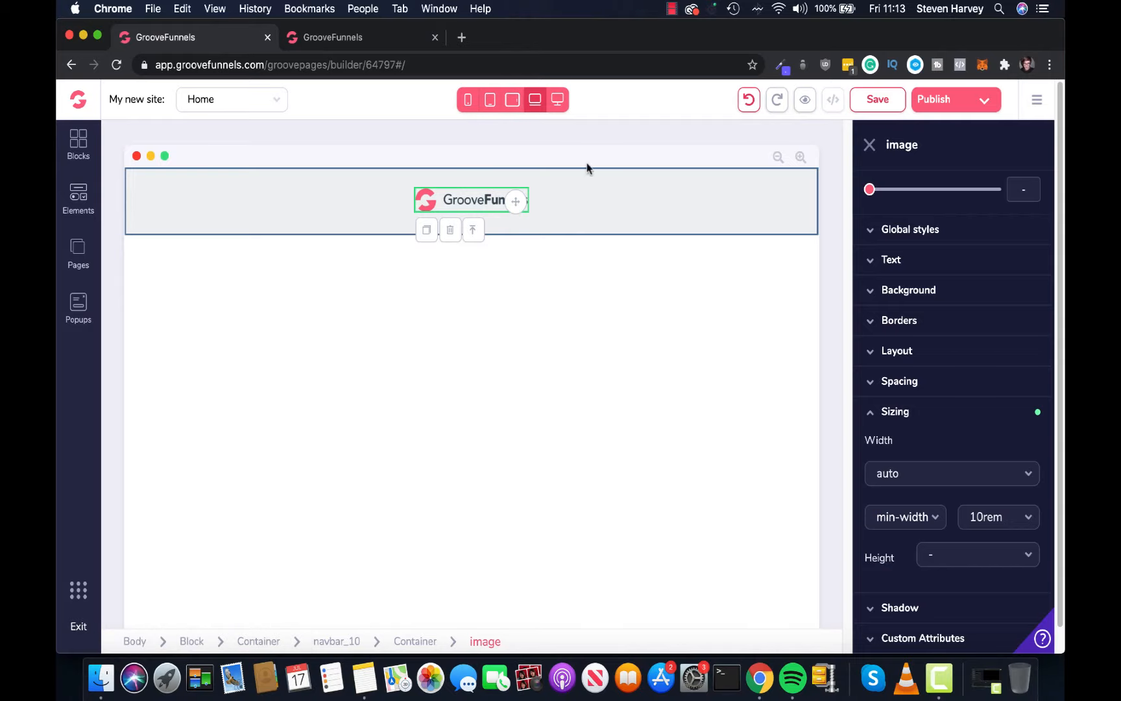
pyautogui.click(954, 486)
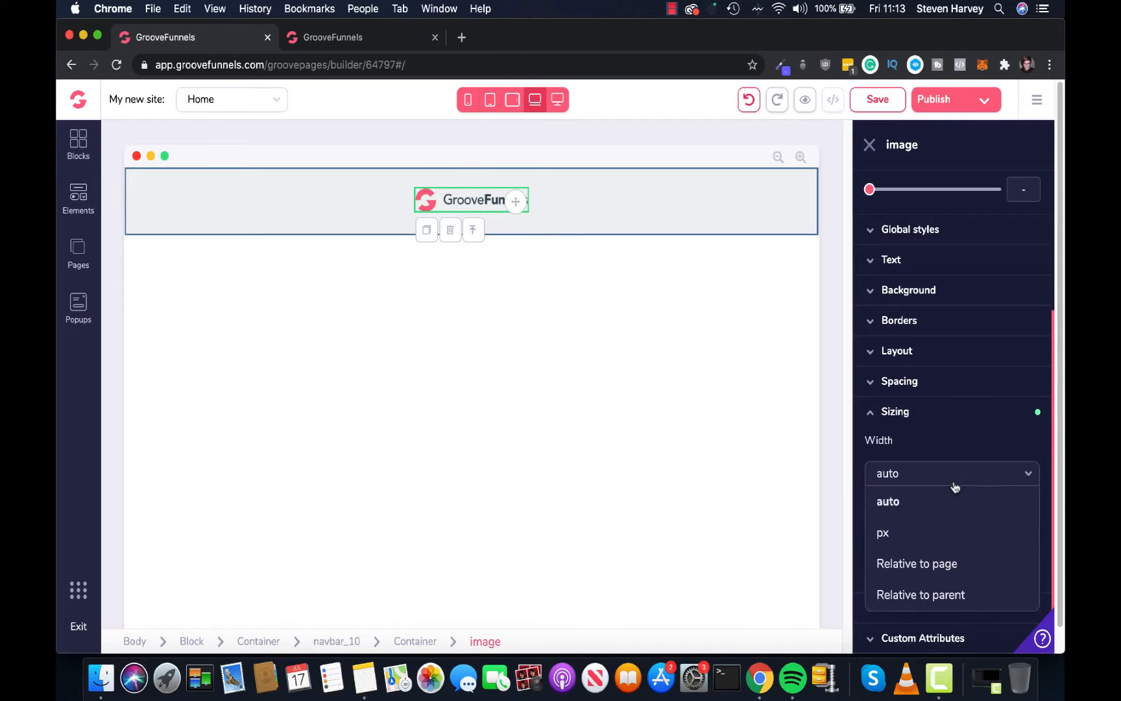
pyautogui.click(946, 565)
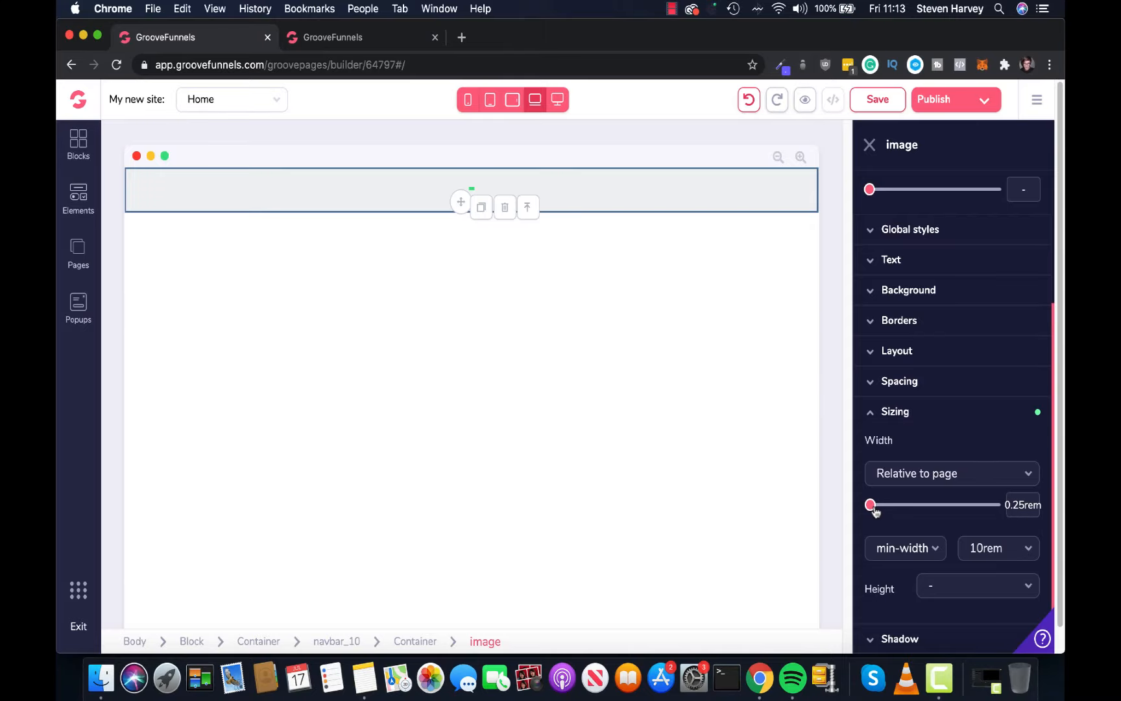
pyautogui.moveTo(874, 510); pyautogui.dragTo(1009, 510)
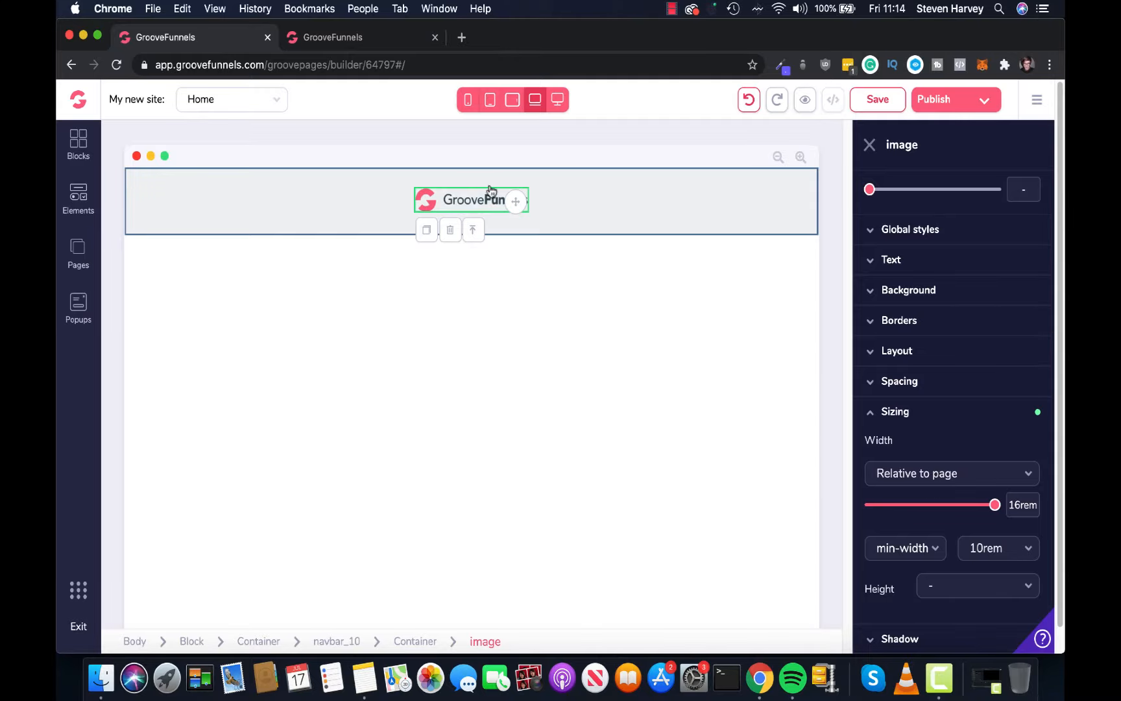
pyautogui.click(468, 101)
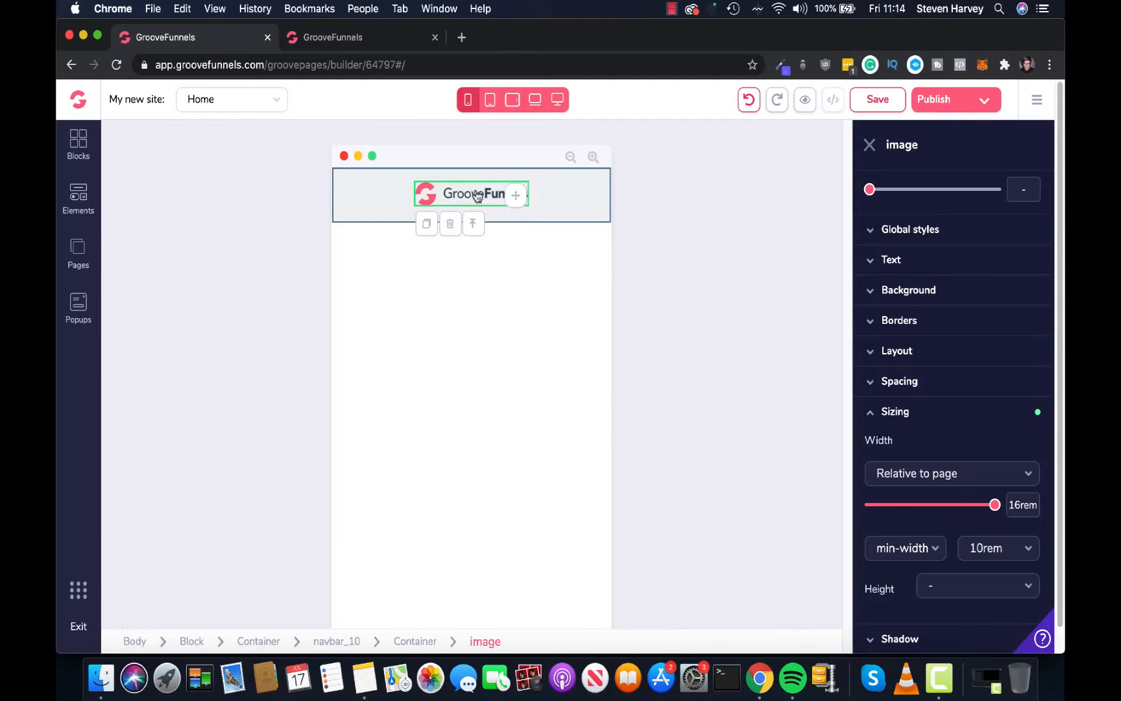
pyautogui.click(530, 106)
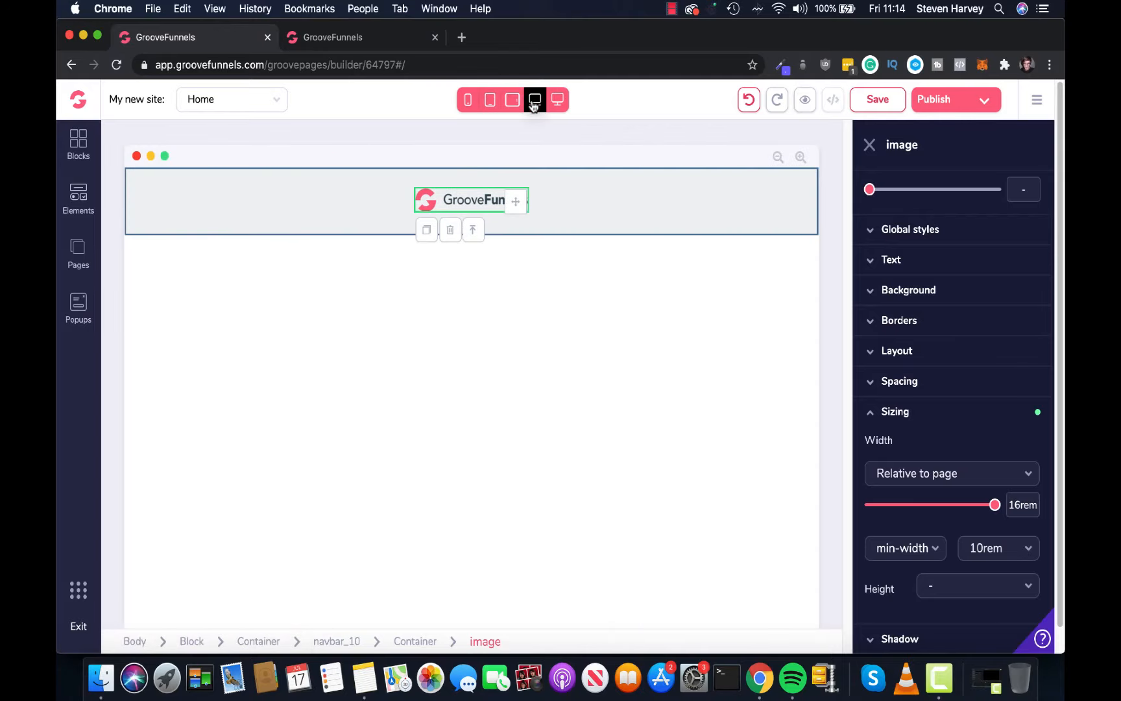
# Set the logo image's maximum width to 30rem
pyautogui.click(985, 556)
pyautogui.scroll(-2, 989, 610)
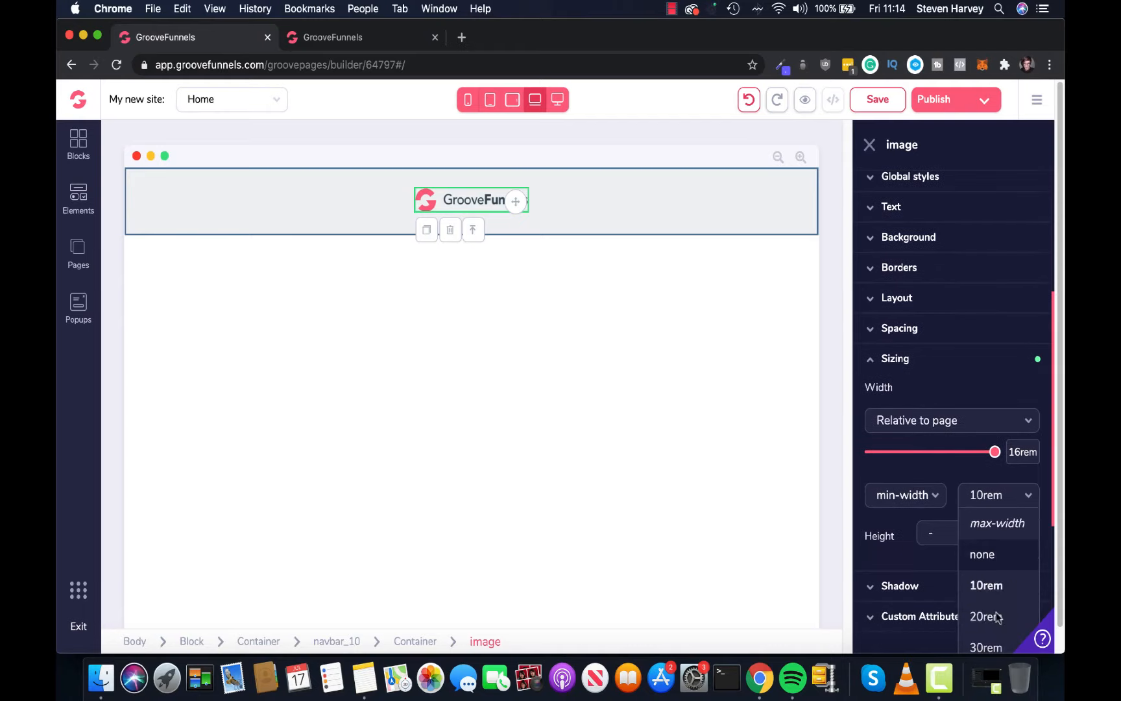
pyautogui.click(990, 639)
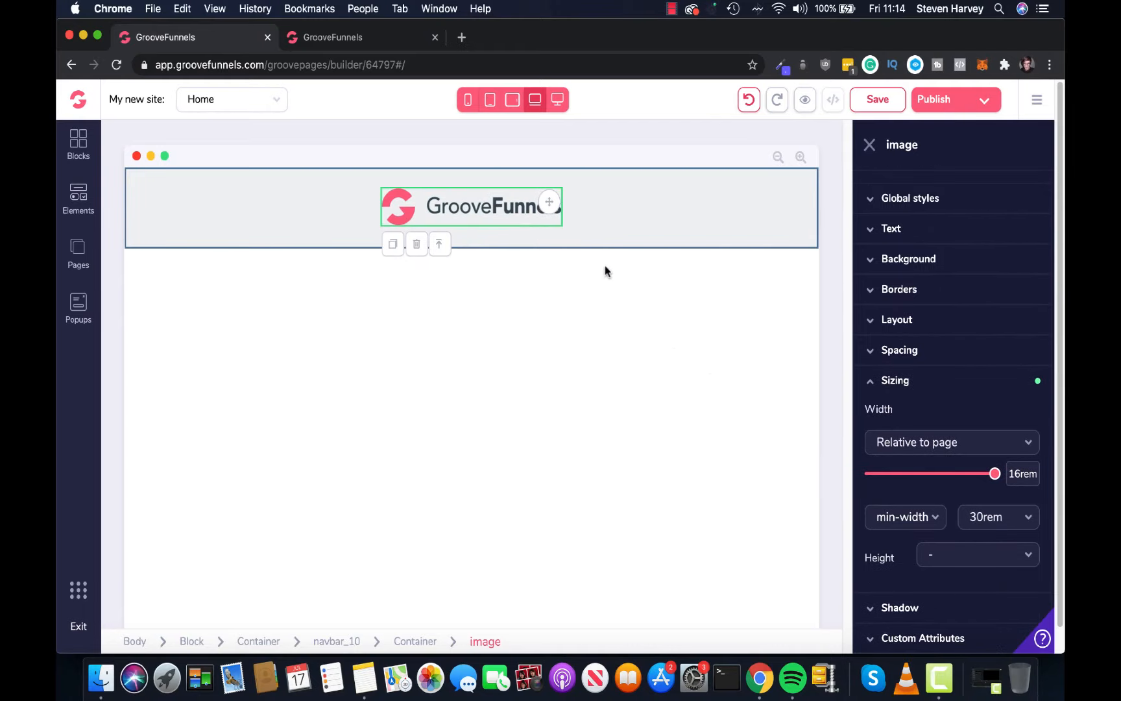
# Check the resized logo in the phone and laptop views, and save the site
pyautogui.click(467, 100)
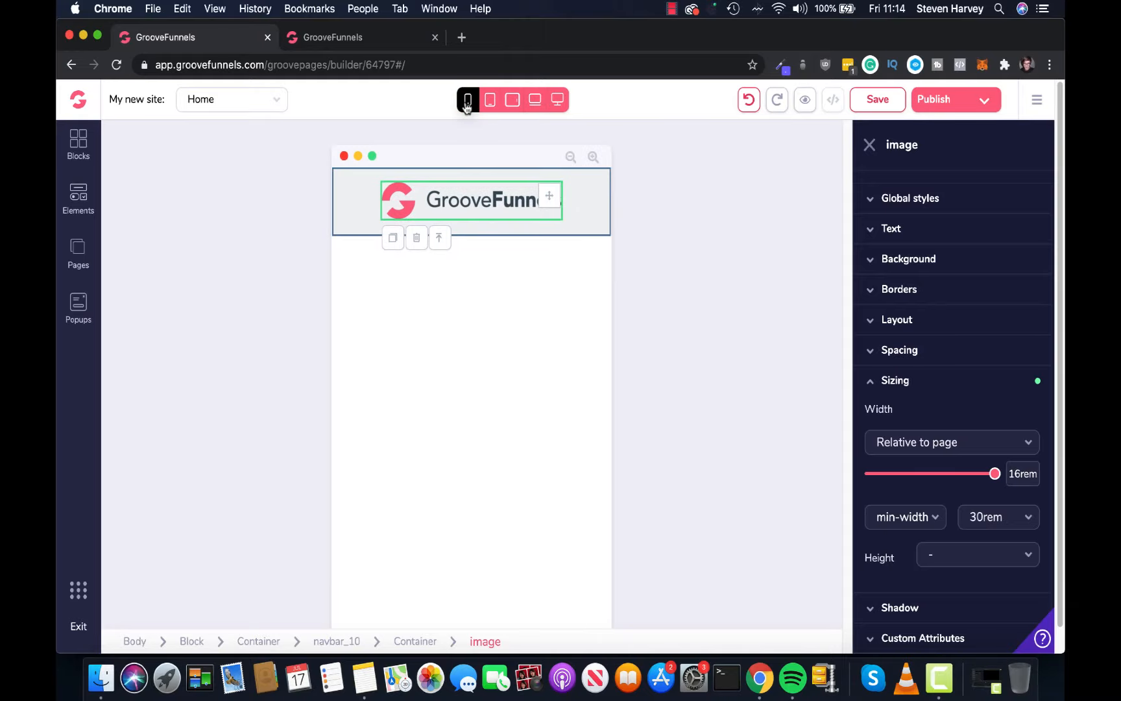
pyautogui.click(535, 102)
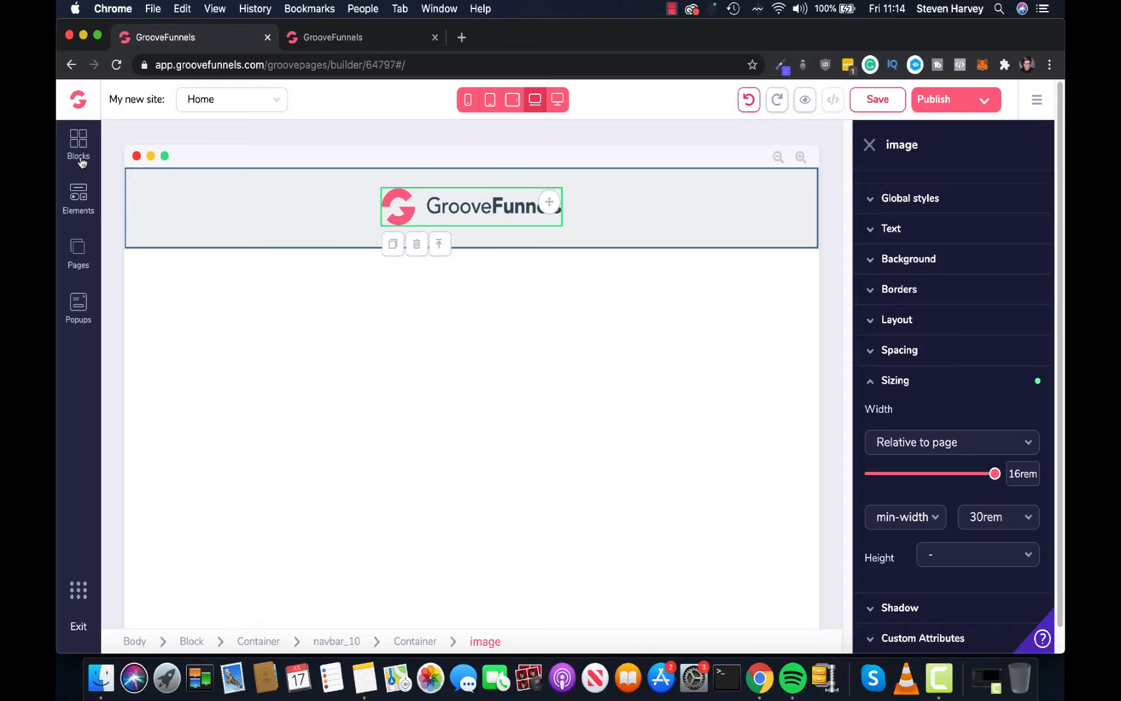
pyautogui.click(870, 144)
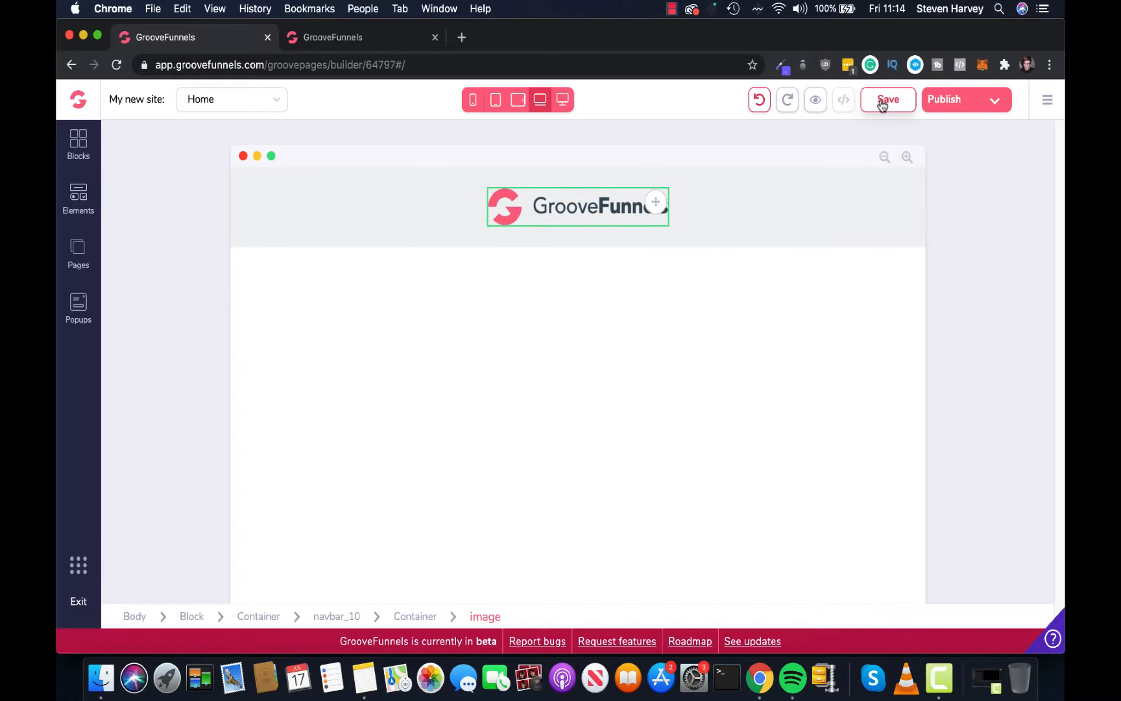
pyautogui.click(883, 104)
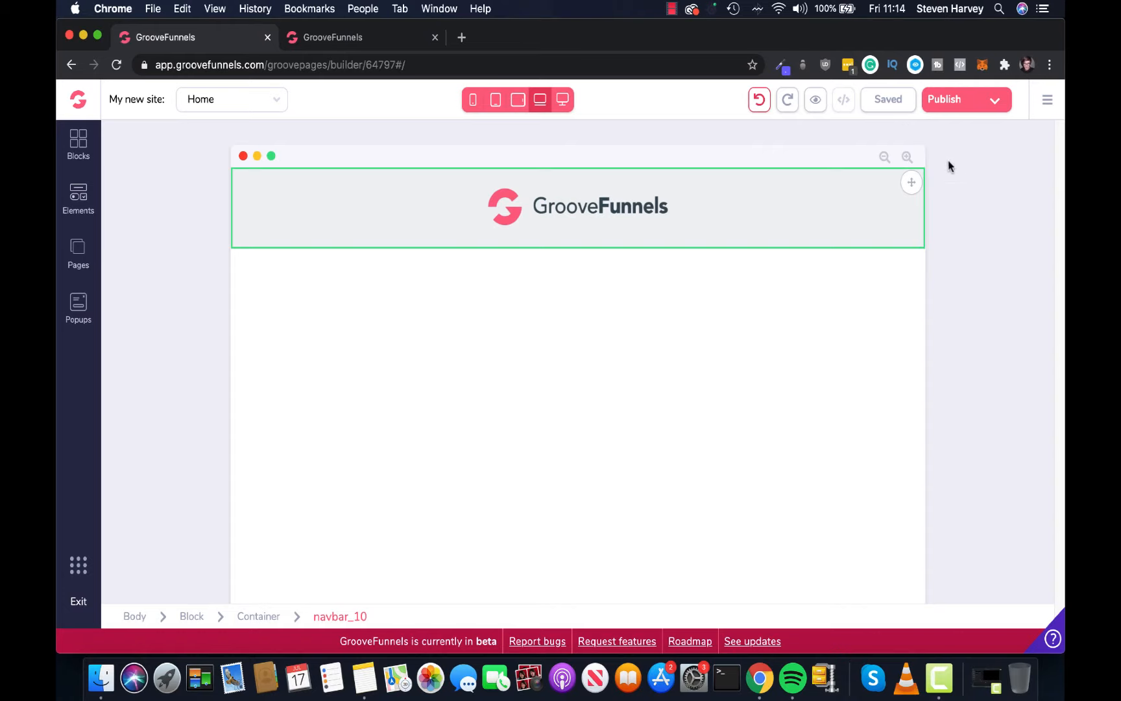
# Review the existing site's opt-in section in the other browser tab, and return to the new site
pyautogui.click(396, 39)
pyautogui.scroll(-3, 485, 289)
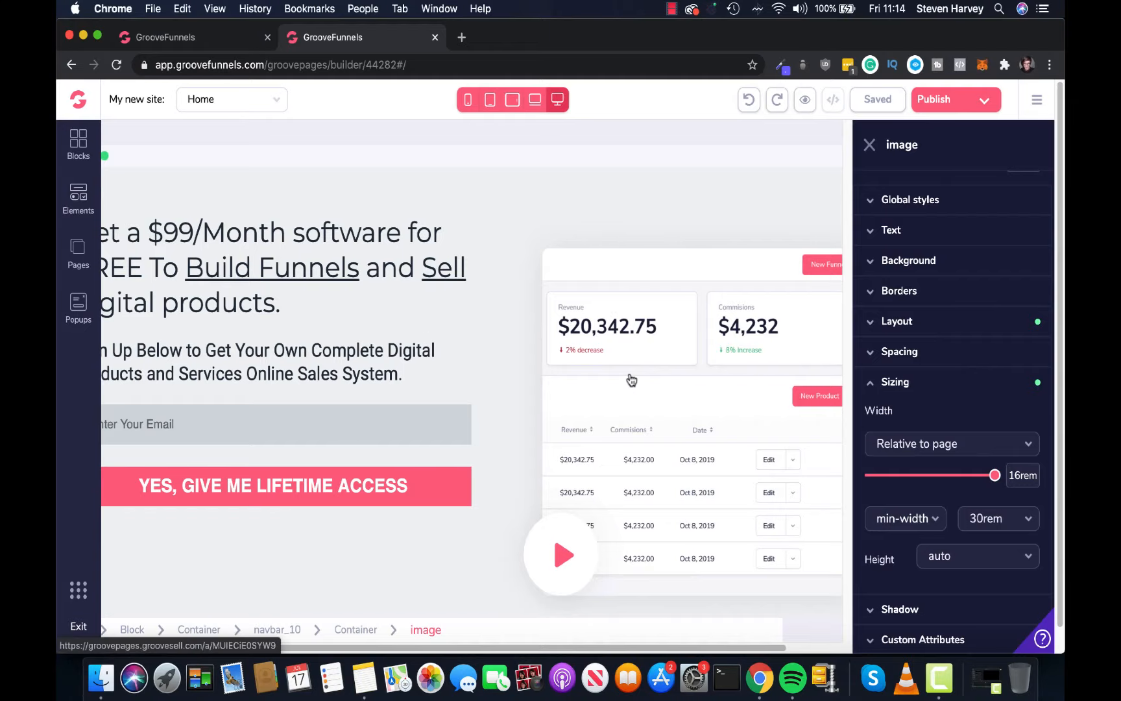
pyautogui.click(210, 43)
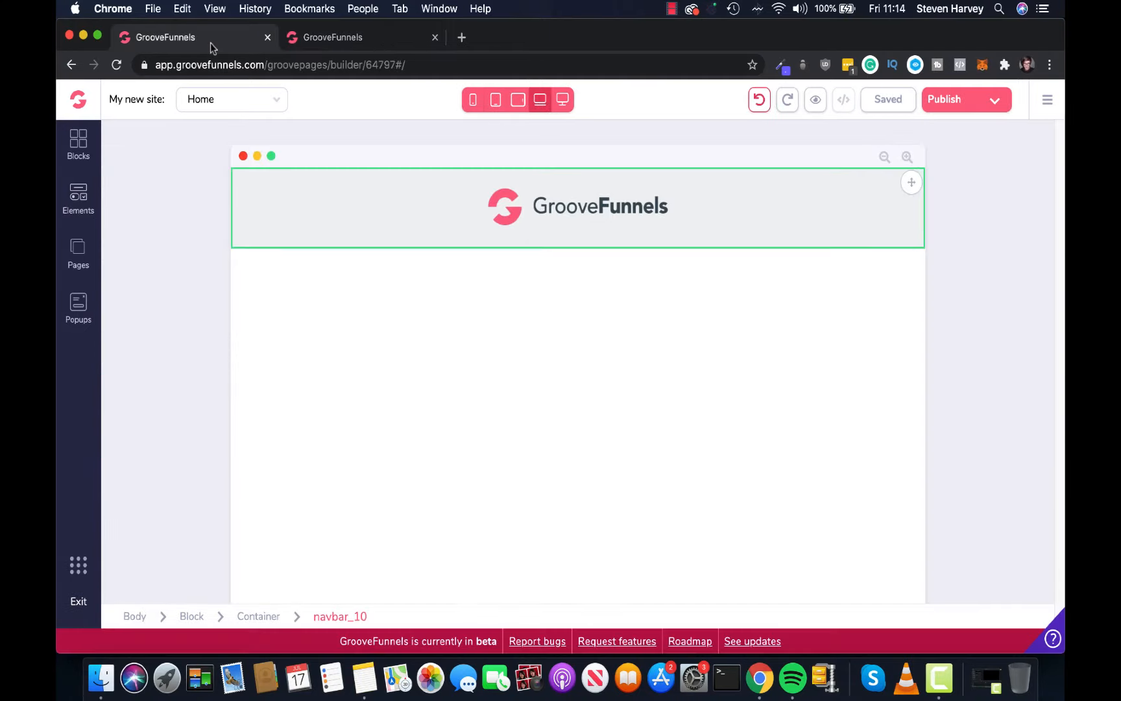
# Browse the signup form wireframe blocks for a layout that suits the opt-in section
pyautogui.click(94, 157)
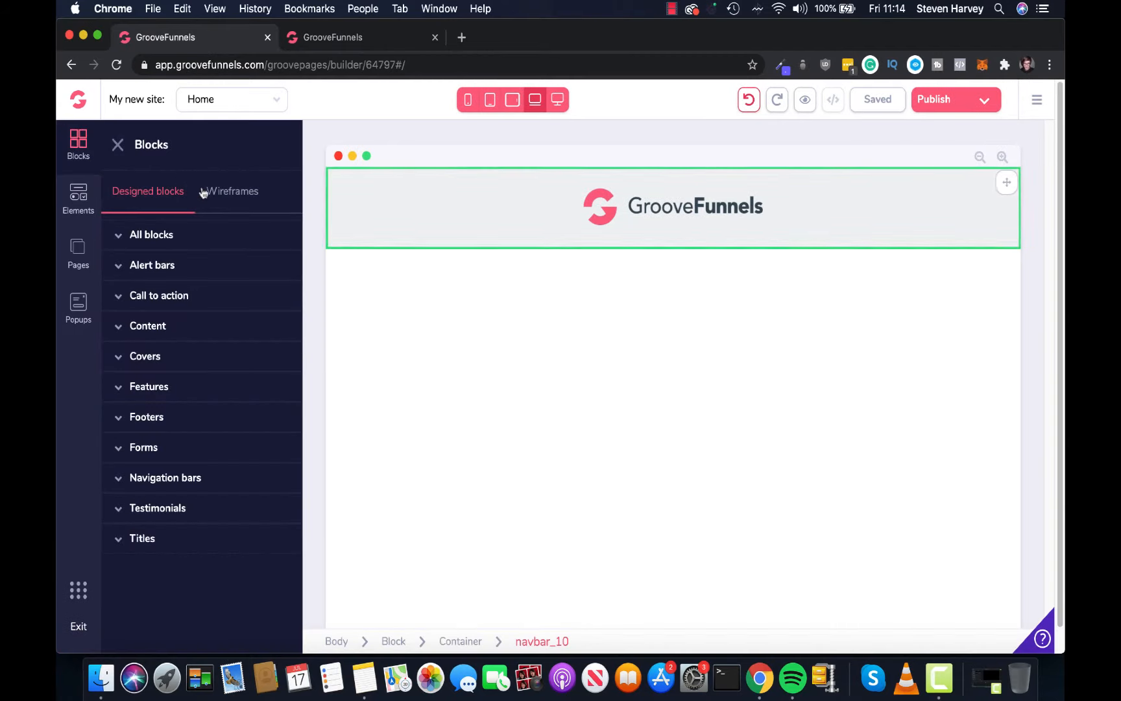
pyautogui.click(230, 197)
pyautogui.scroll(-3, 239, 320)
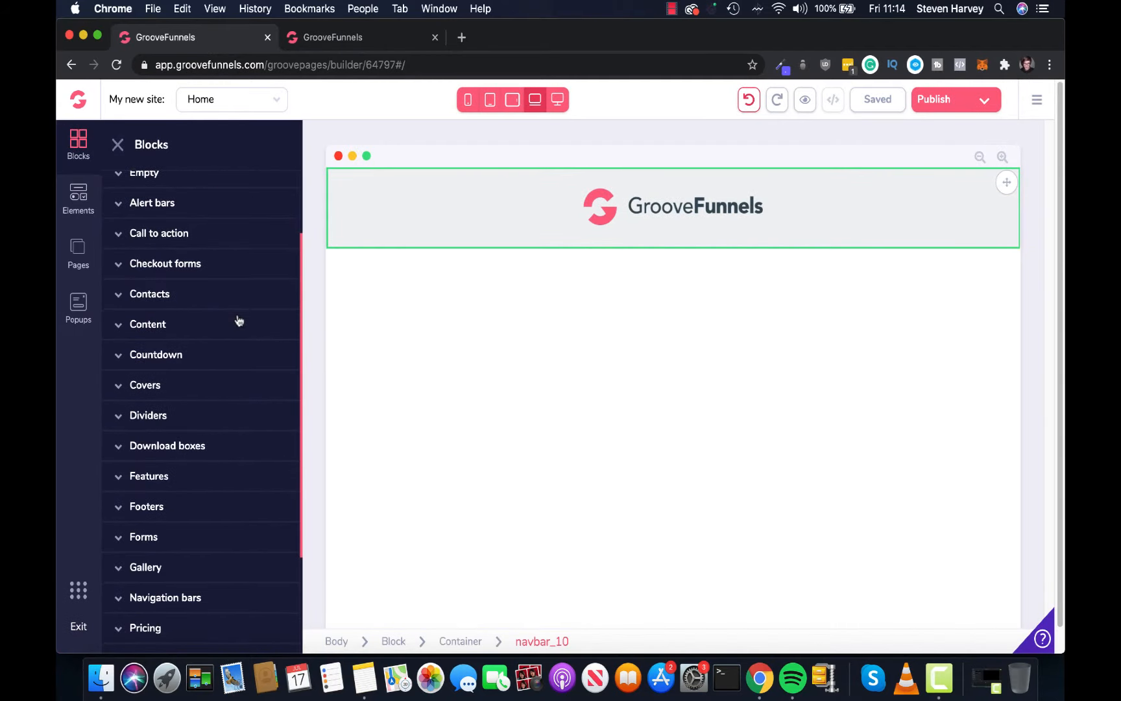
pyautogui.scroll(-3, 239, 320)
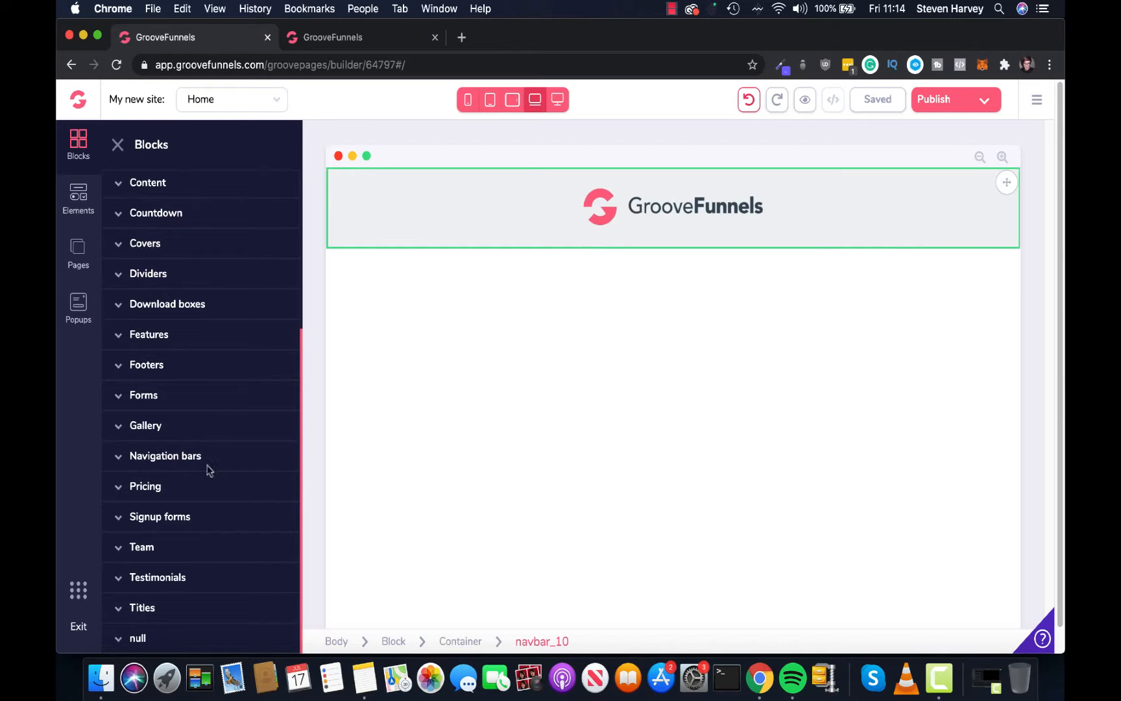
pyautogui.click(189, 517)
pyautogui.scroll(-3, 243, 464)
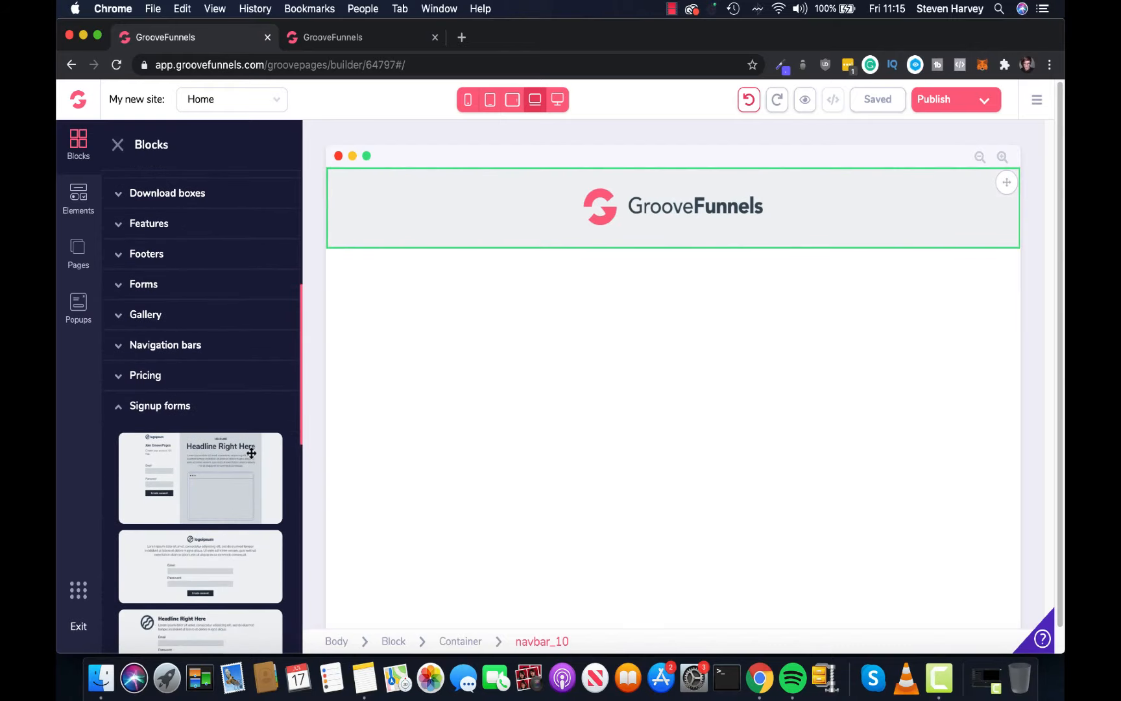
pyautogui.scroll(-3, 251, 453)
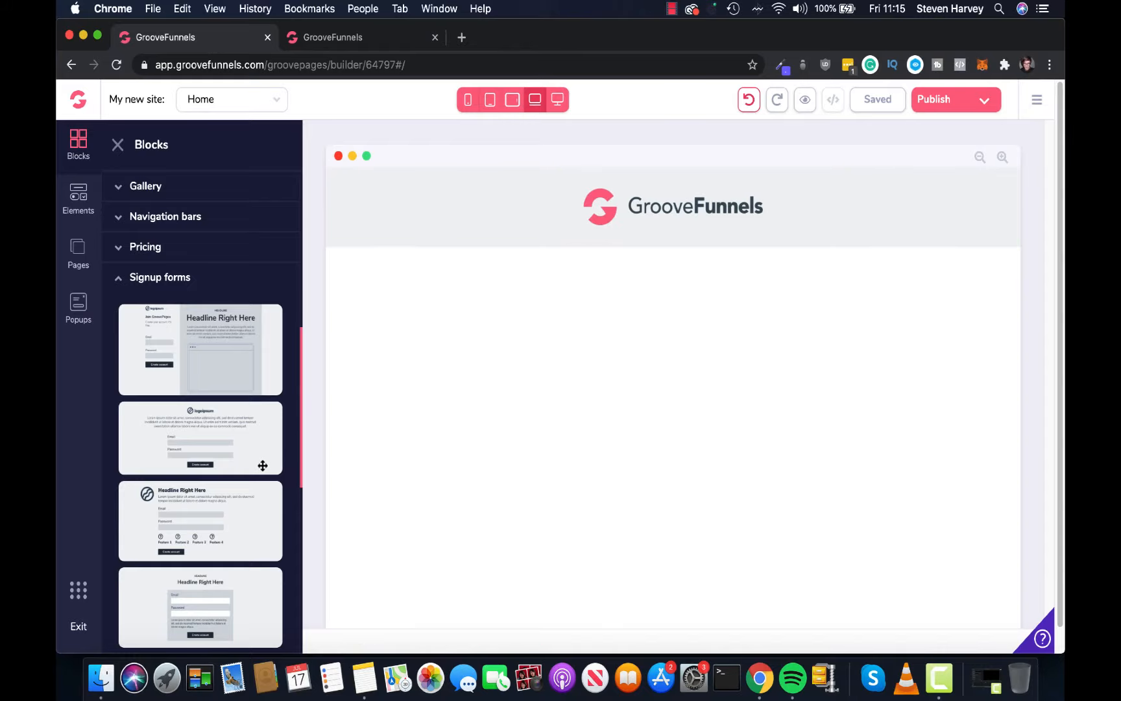
pyautogui.scroll(-1, 263, 466)
pyautogui.scroll(-5, 263, 465)
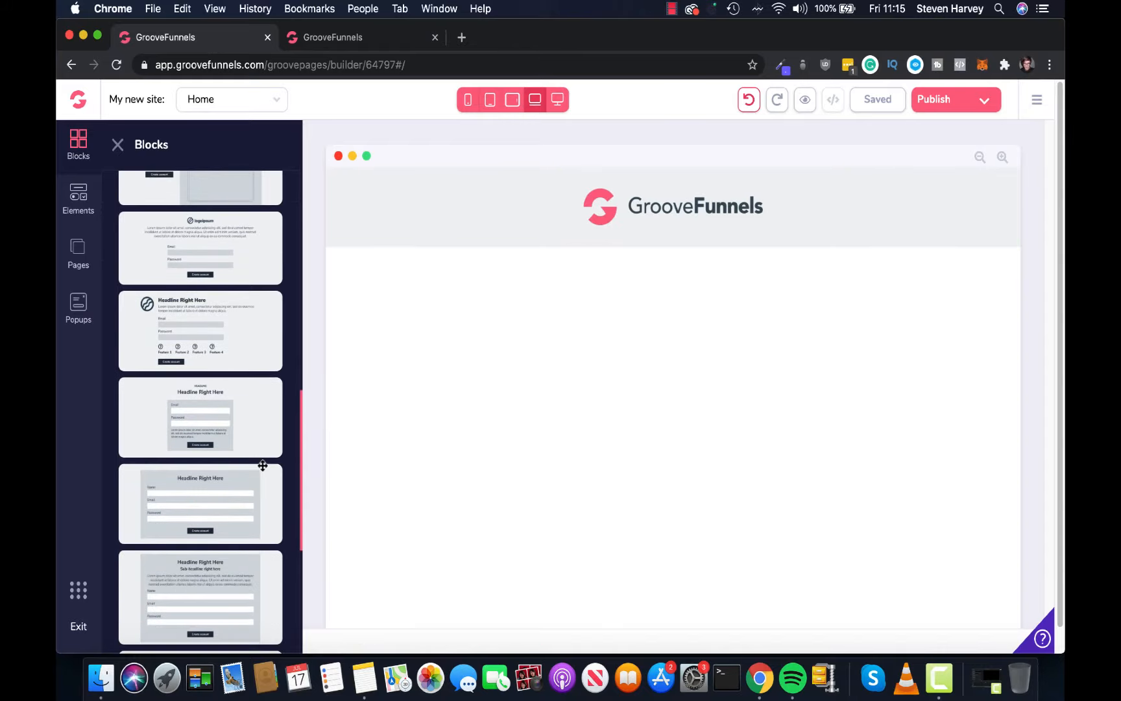
pyautogui.scroll(-3, 262, 465)
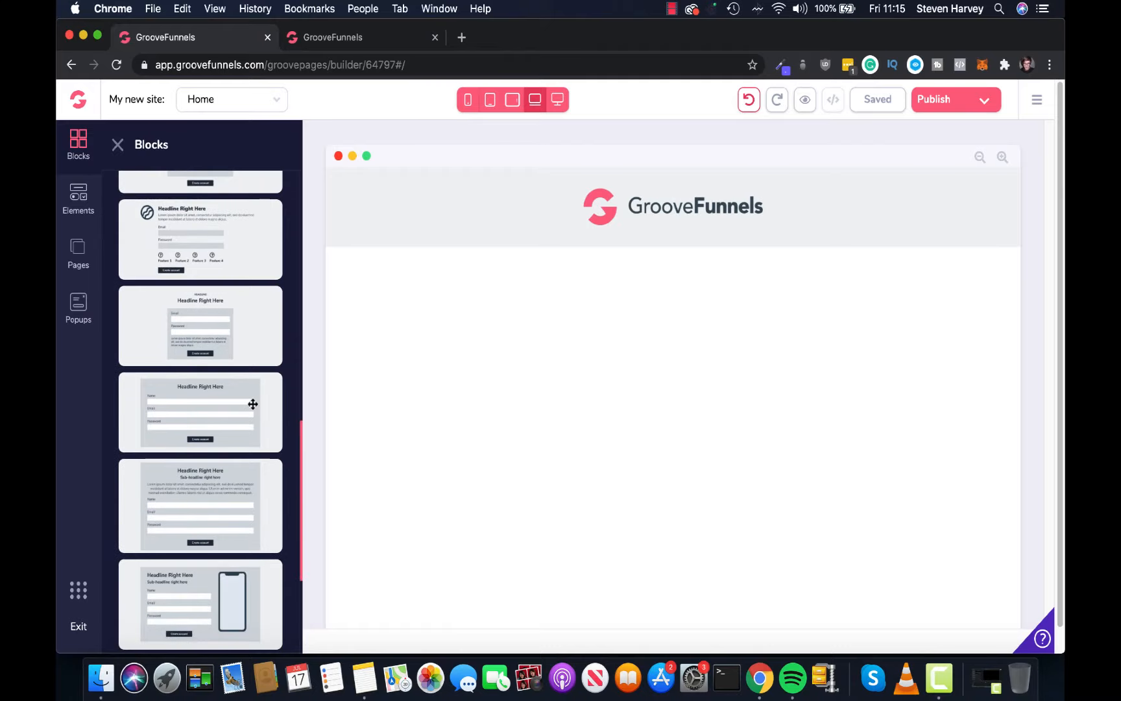
pyautogui.scroll(-1, 261, 490)
pyautogui.scroll(-4, 261, 490)
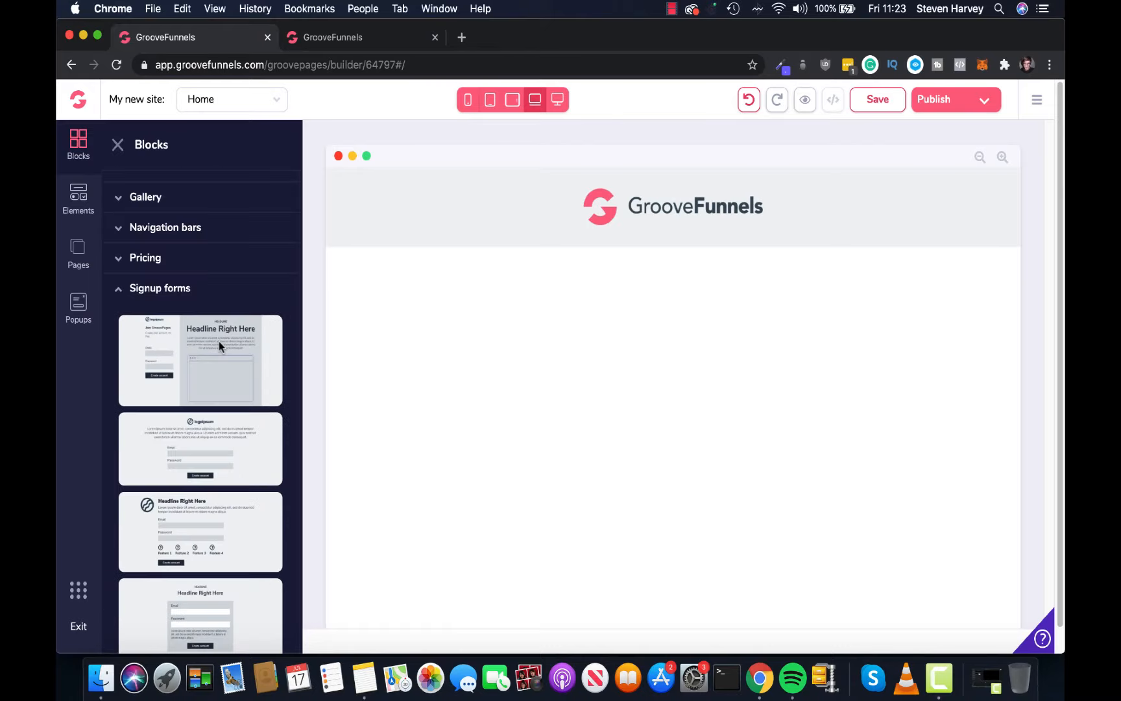
pyautogui.scroll(-3, 219, 341)
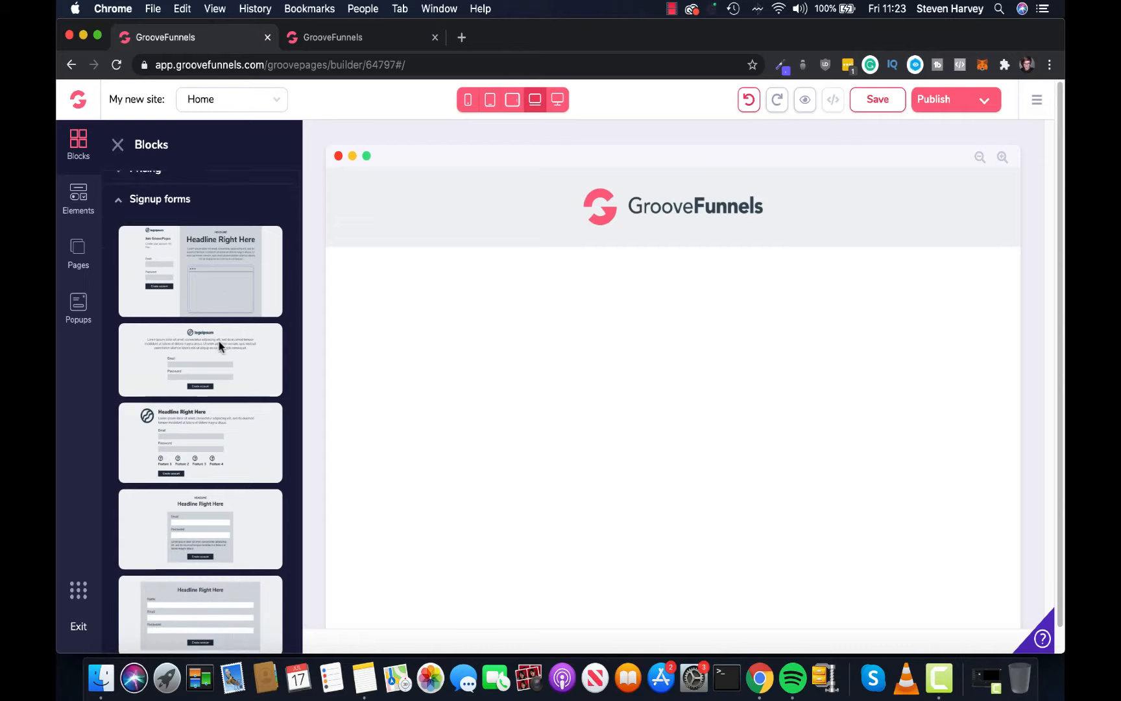
pyautogui.scroll(-10, 218, 347)
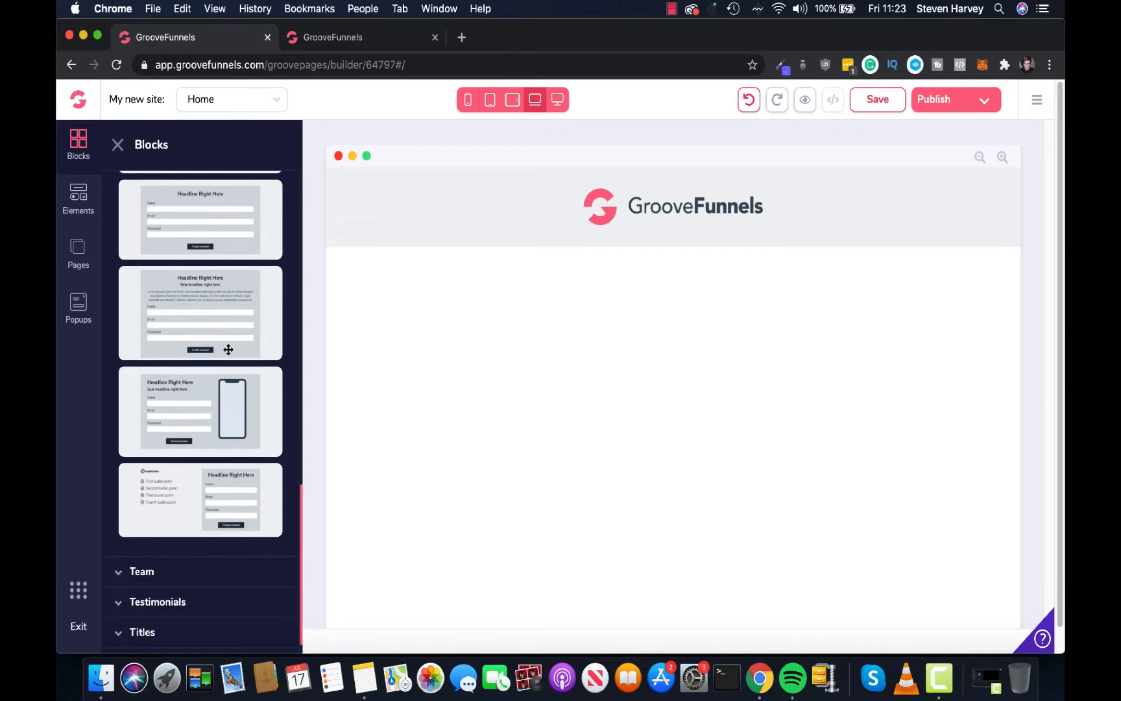
pyautogui.scroll(10, 230, 350)
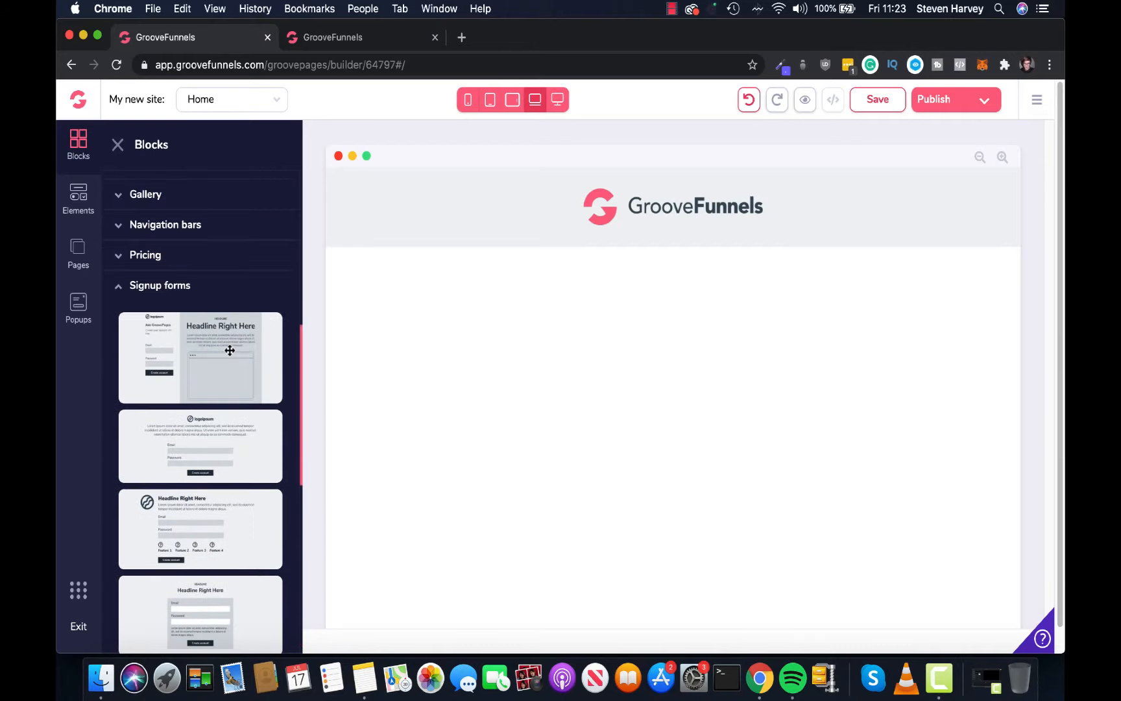
pyautogui.click(193, 309)
# Add the call-to-action wireframe block with headline, text and button on the left and an image on the right, directly below the logo header
pyautogui.scroll(1, 205, 303)
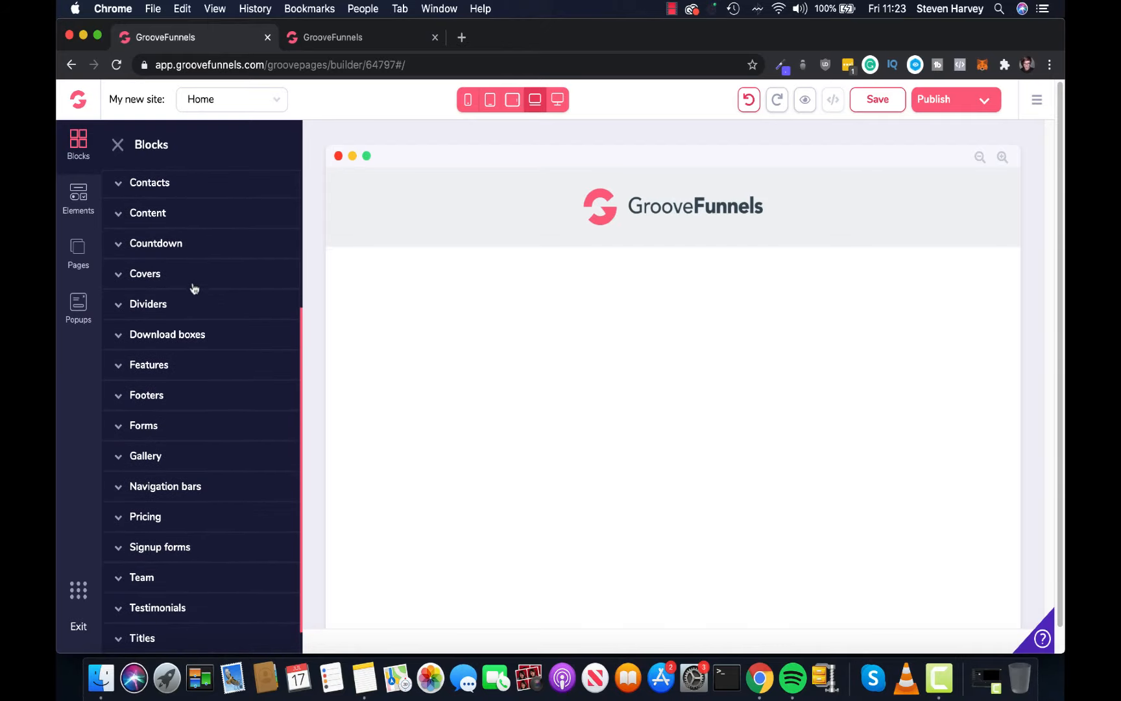
pyautogui.scroll(3, 197, 291)
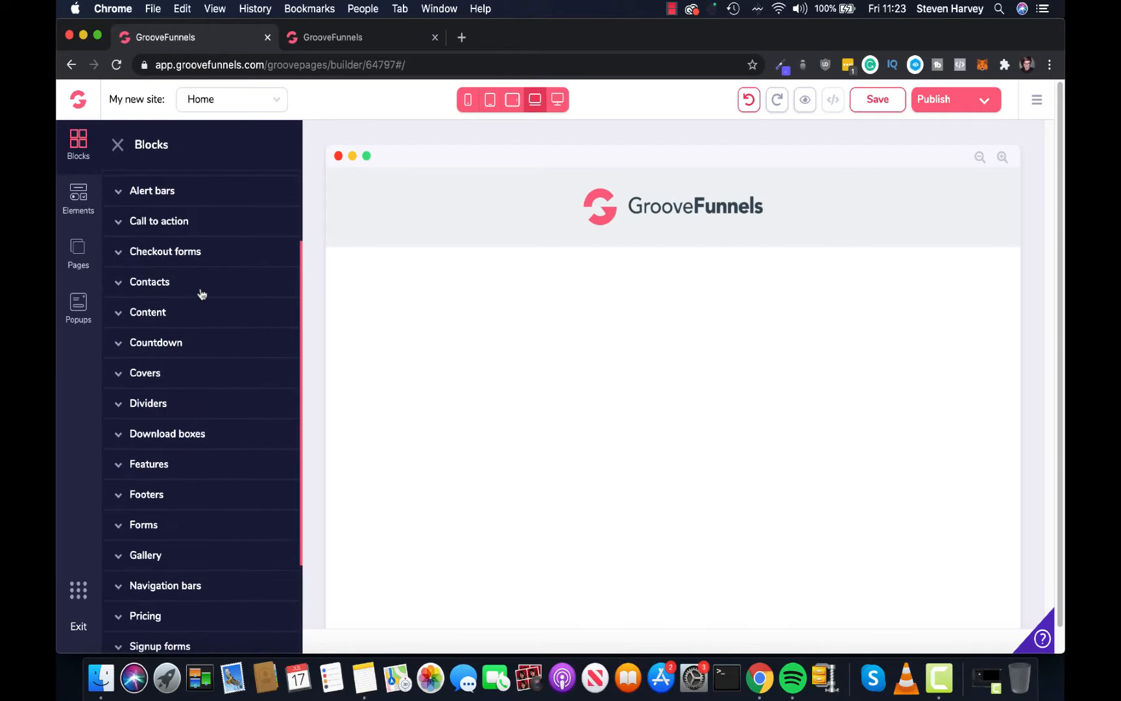
pyautogui.click(204, 223)
pyautogui.scroll(-2, 221, 285)
pyautogui.scroll(2, 231, 303)
pyautogui.scroll(-5, 232, 304)
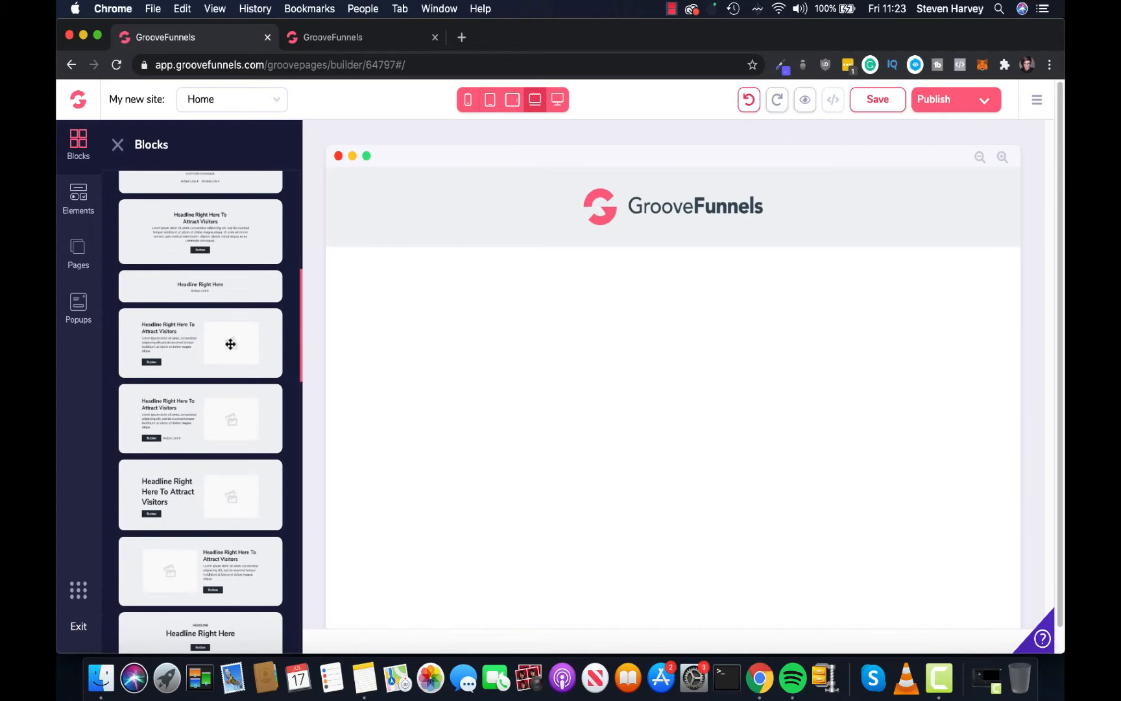
pyautogui.moveTo(230, 343); pyautogui.dragTo(701, 445)
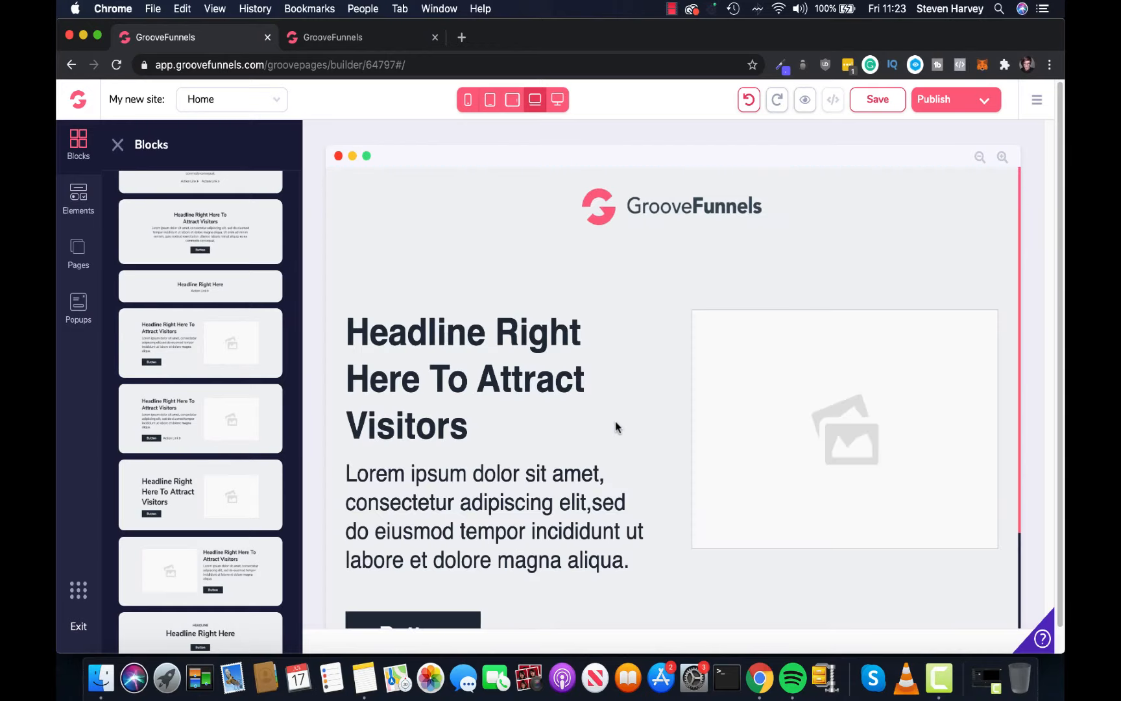
pyautogui.scroll(-3, 746, 423)
pyautogui.scroll(1, 760, 418)
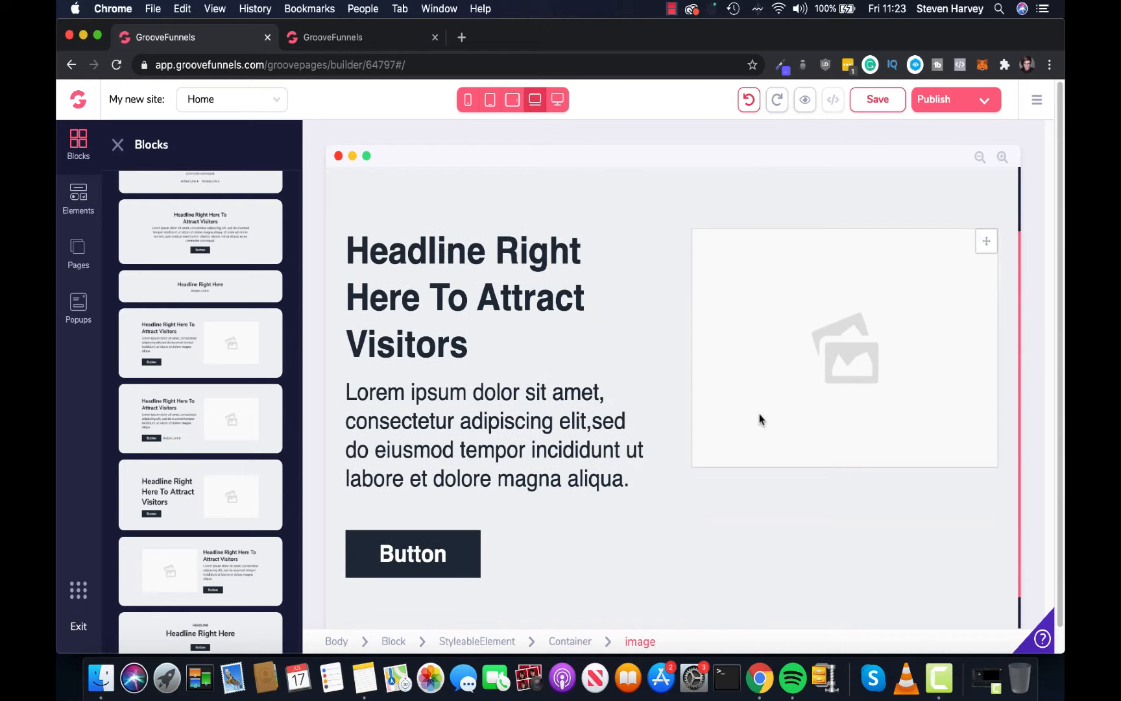
pyautogui.click(524, 304)
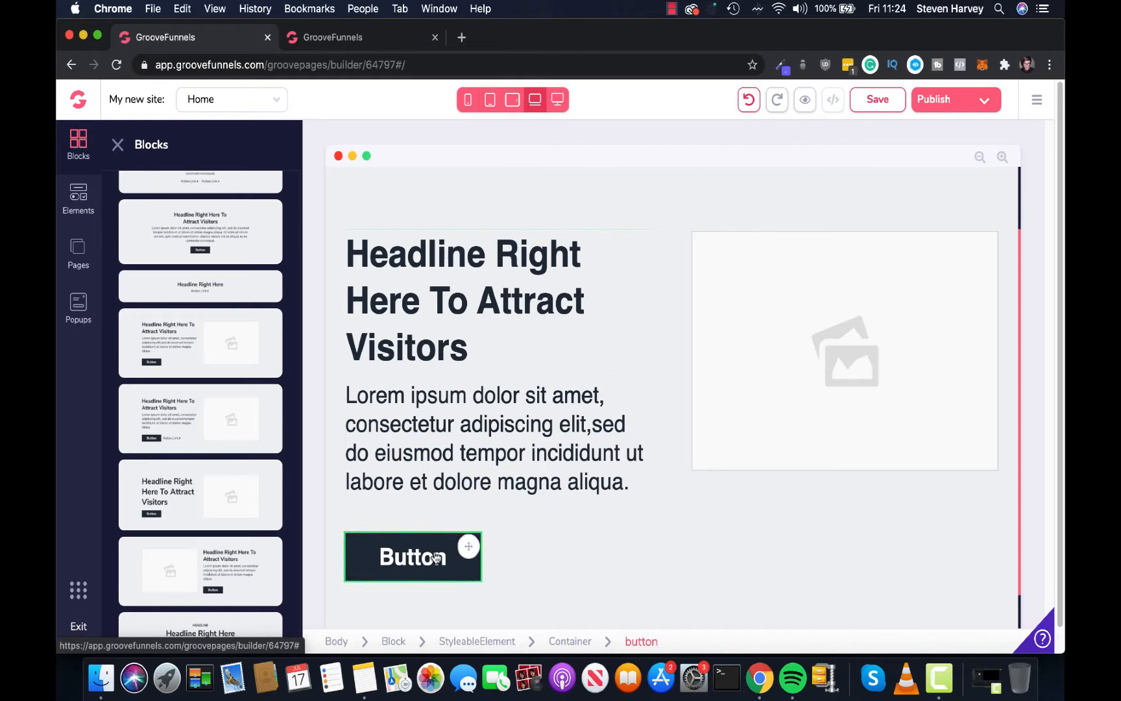
# Replace the block's placeholder image with the revenue dashboard picture (grooveimg3.png) from the image library
pyautogui.scroll(2, 794, 340)
pyautogui.click(801, 371)
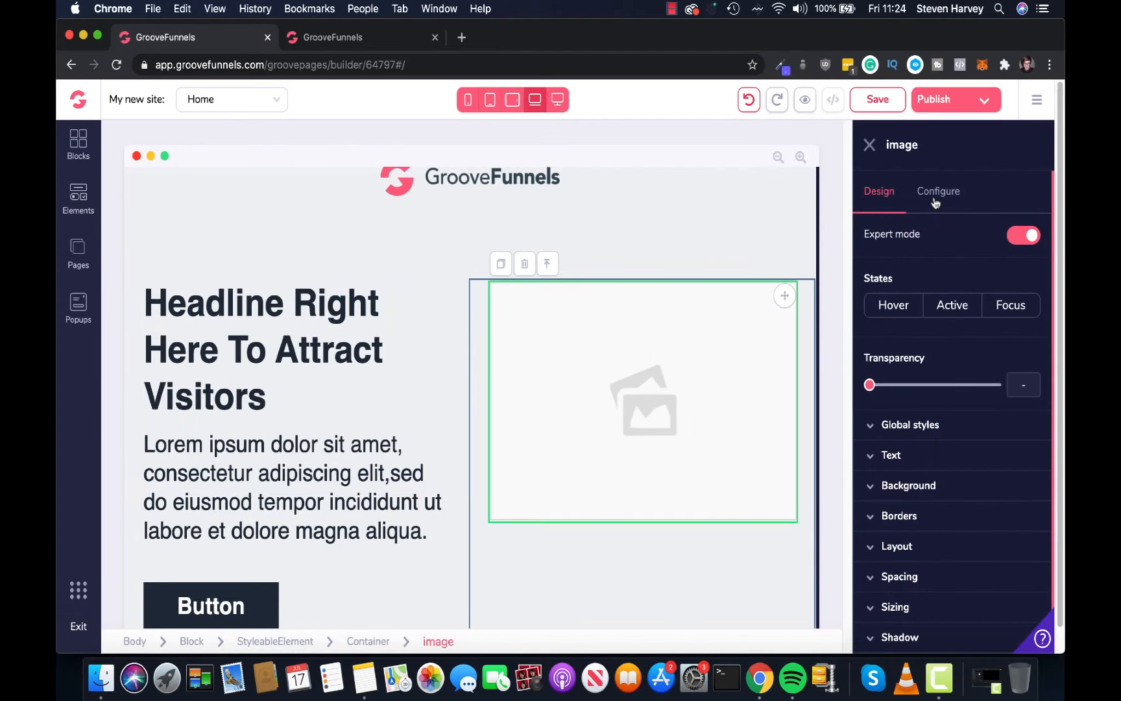
pyautogui.click(935, 203)
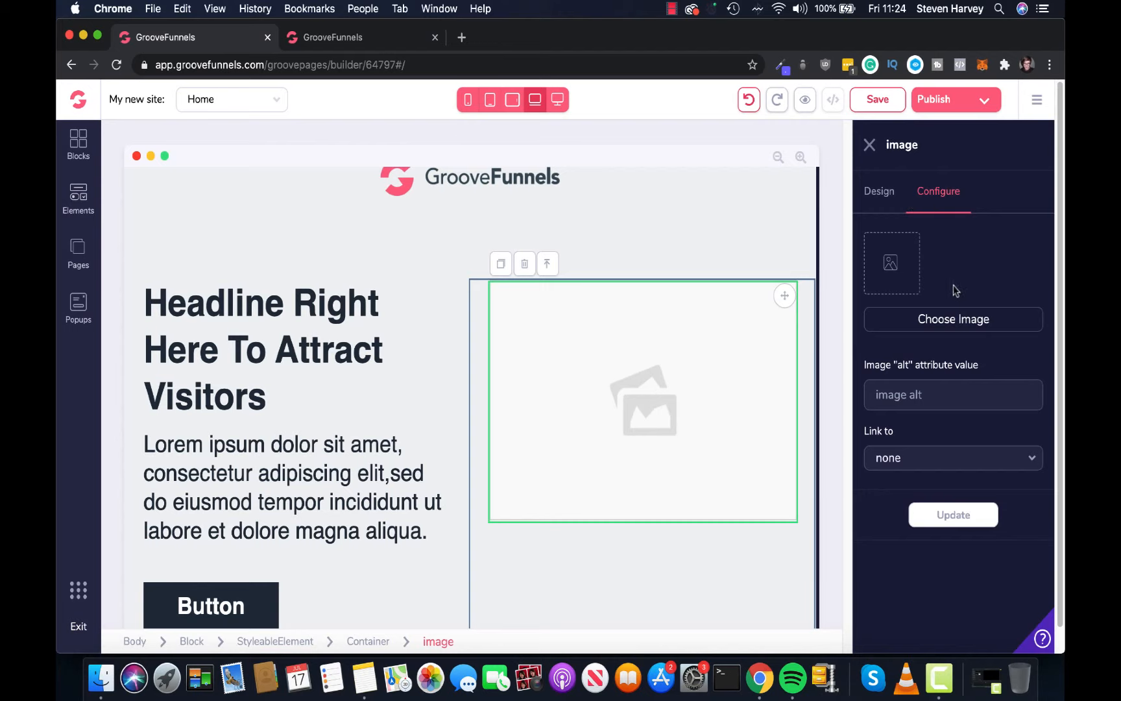
pyautogui.click(958, 317)
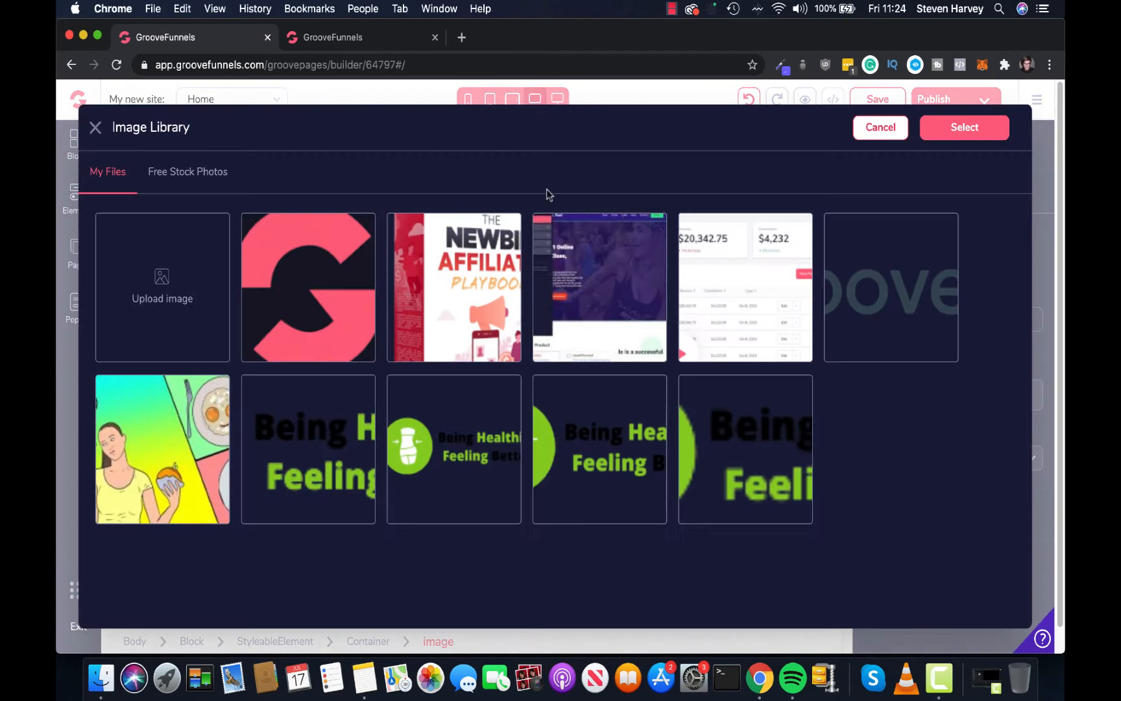
pyautogui.click(737, 255)
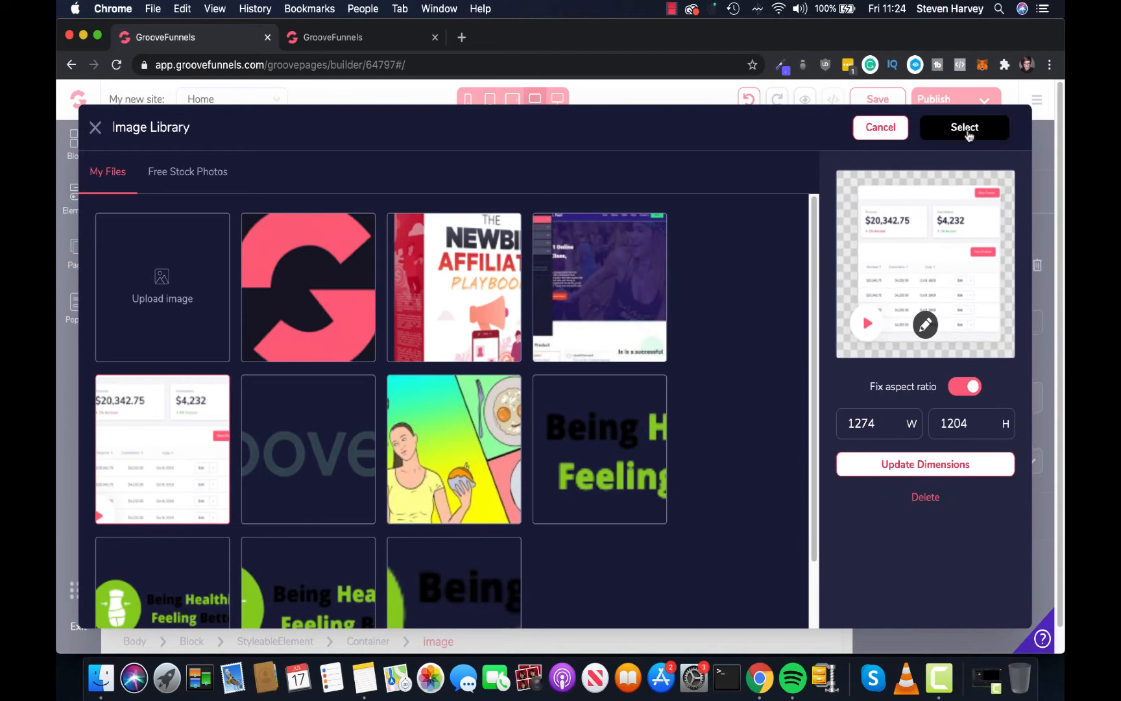
pyautogui.click(968, 129)
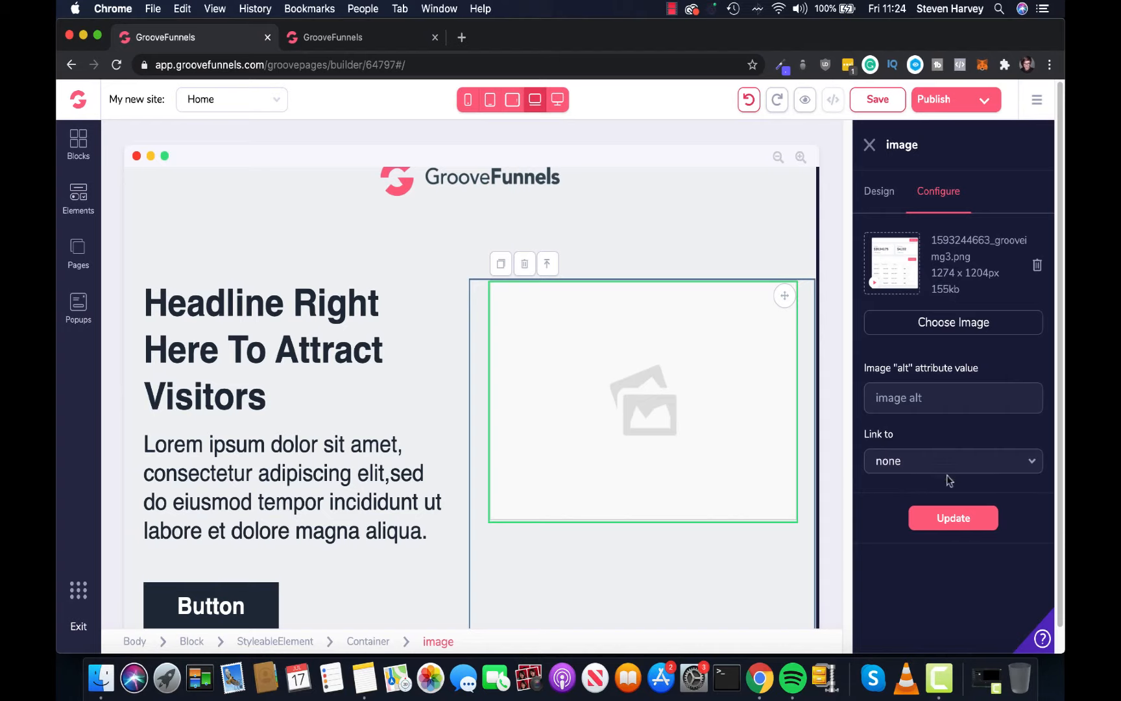
pyautogui.click(949, 520)
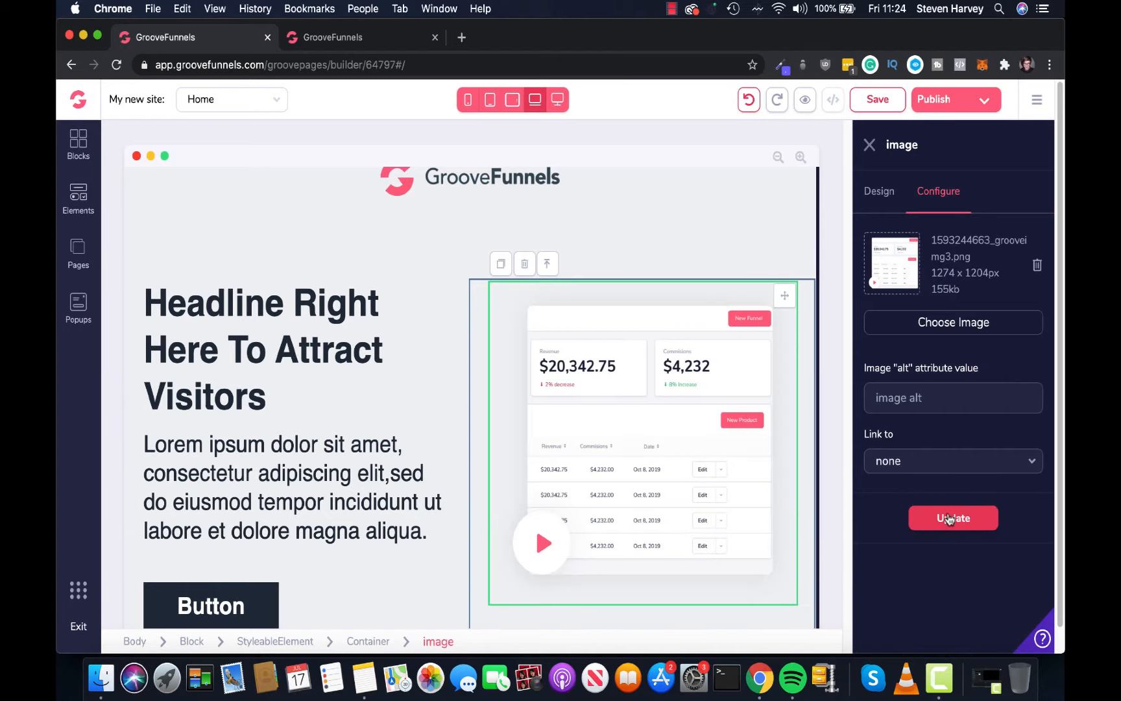
# Check the new image in the phone view, return to the laptop view, and close the image settings
pyautogui.click(467, 99)
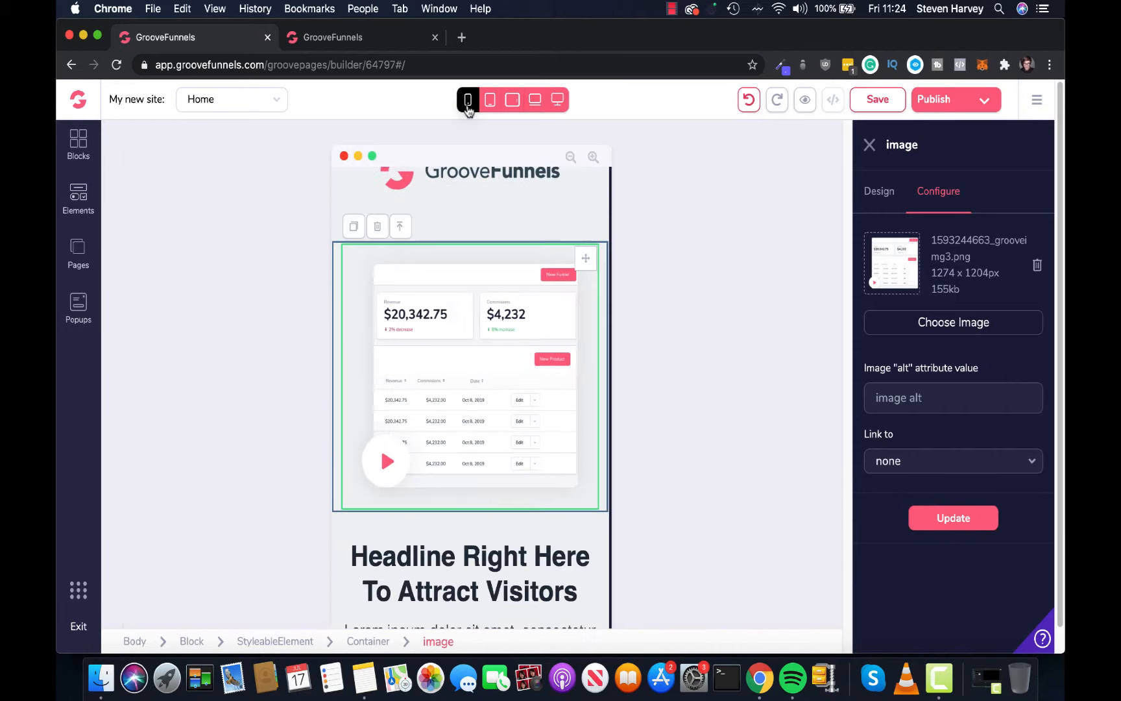
pyautogui.click(534, 99)
pyautogui.click(870, 145)
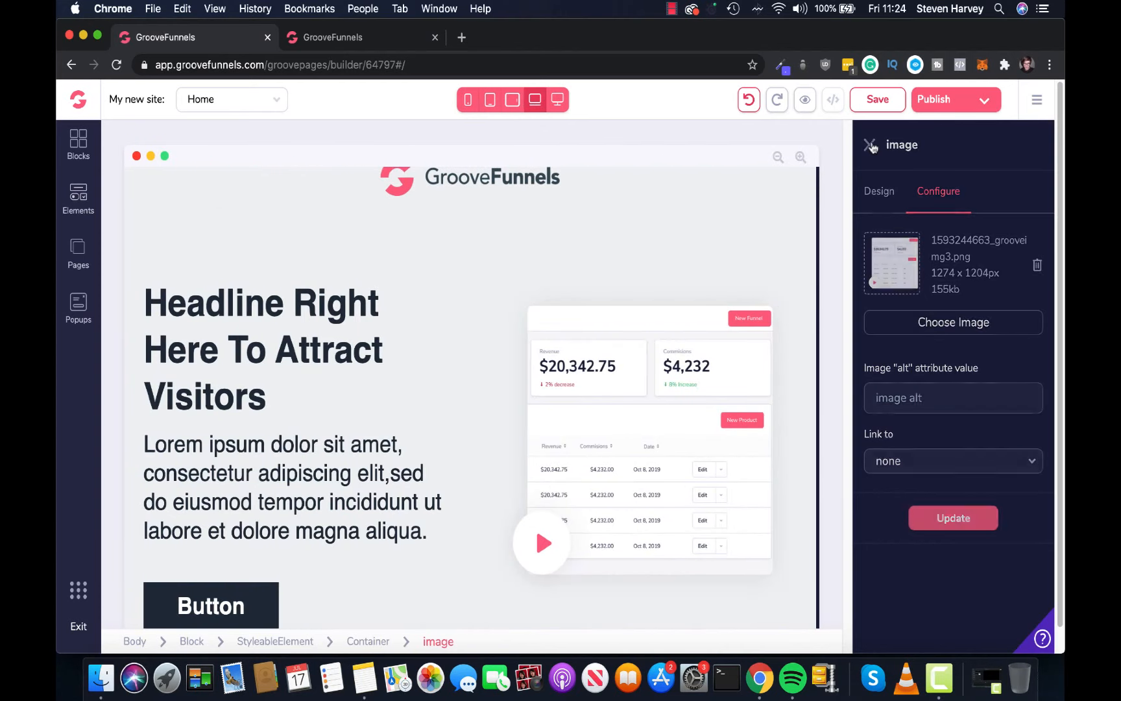
# Replace the placeholder headline with the existing site's text "Get a $99/Month software for FREE To Build Funnels and Sell digital products."
pyautogui.scroll(-1, 646, 359)
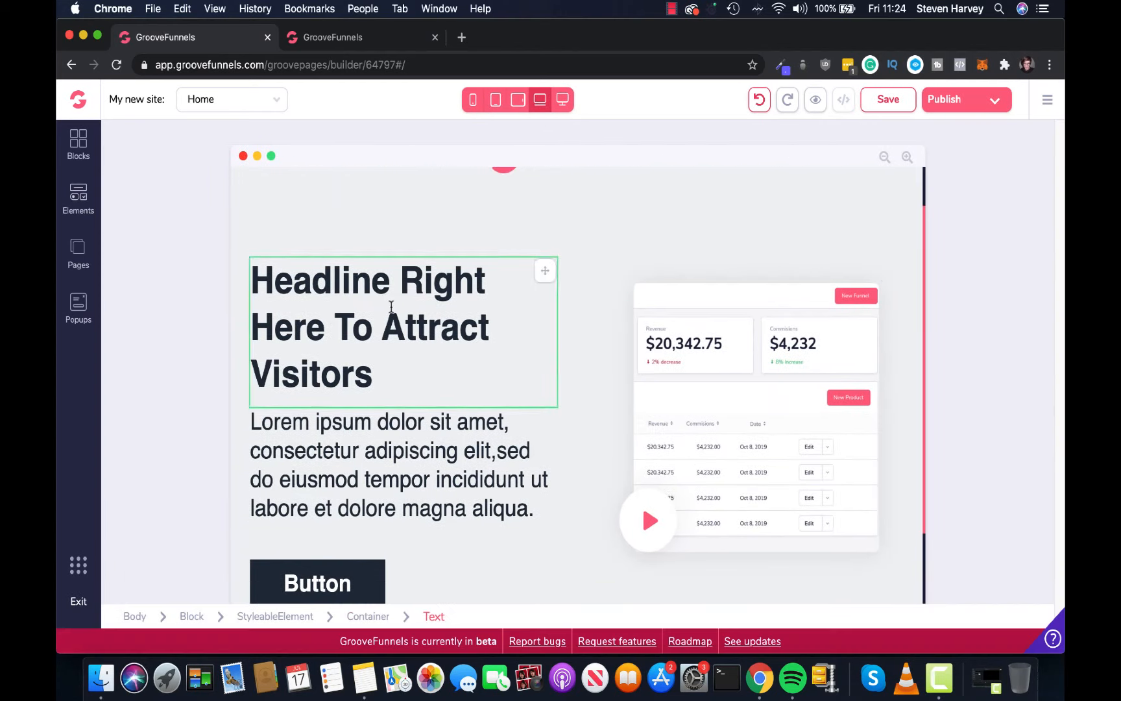
pyautogui.click(350, 37)
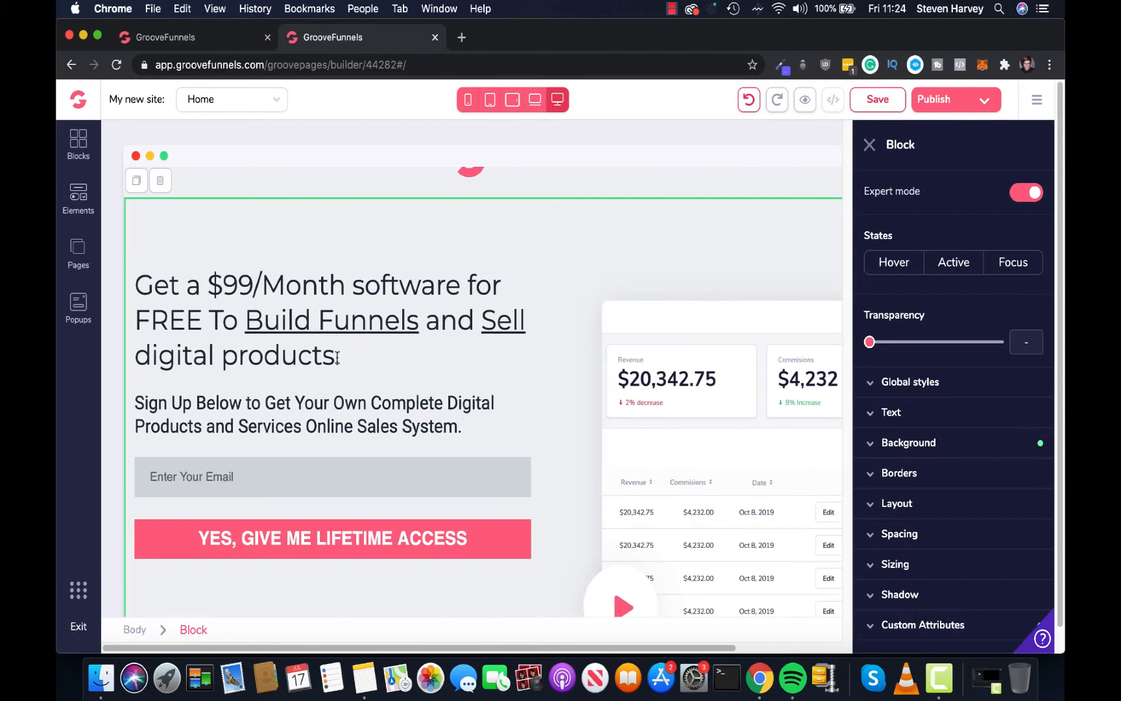
pyautogui.moveTo(337, 358); pyautogui.dragTo(133, 284)
pyautogui.click(217, 39)
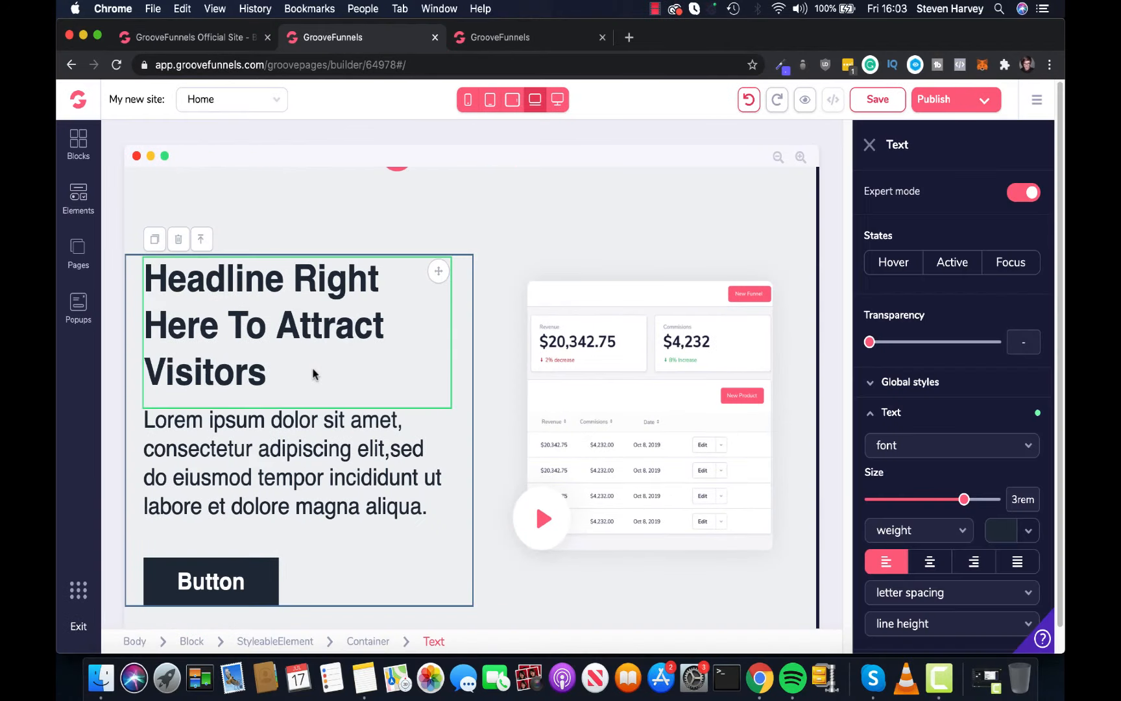
pyautogui.click(313, 370)
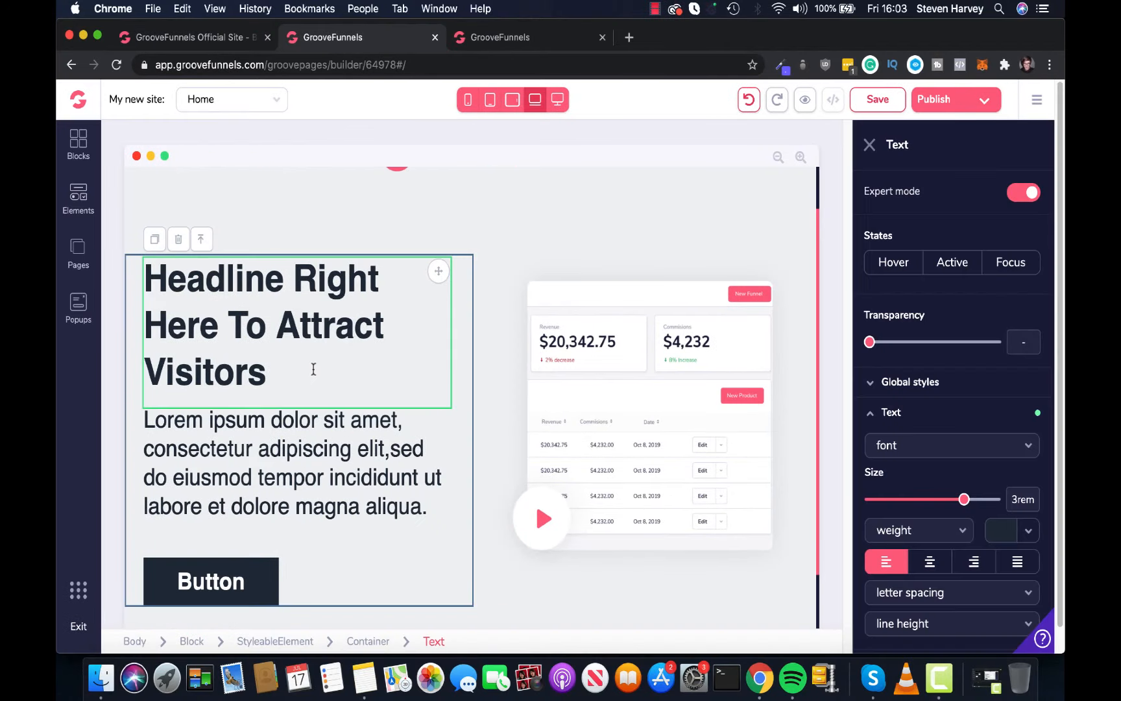
pyautogui.press('super+a')
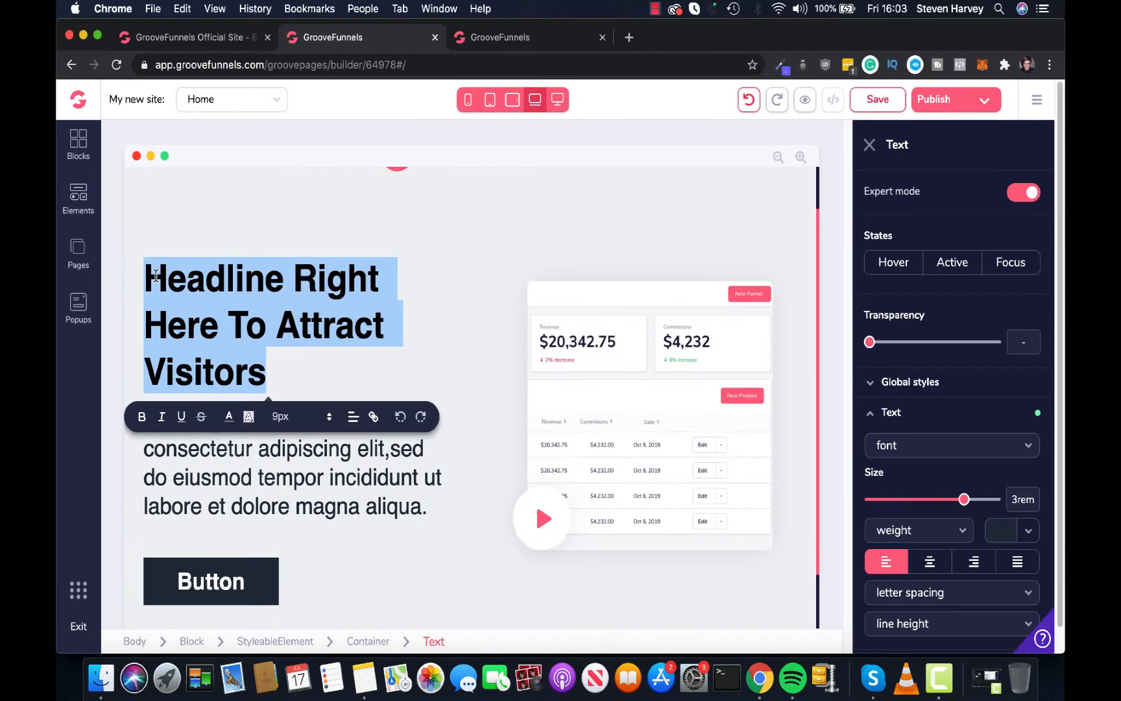
pyautogui.write('Get a $99/Month software for FREE To Build Funnels and Sell digital products.')
pyautogui.click(370, 353)
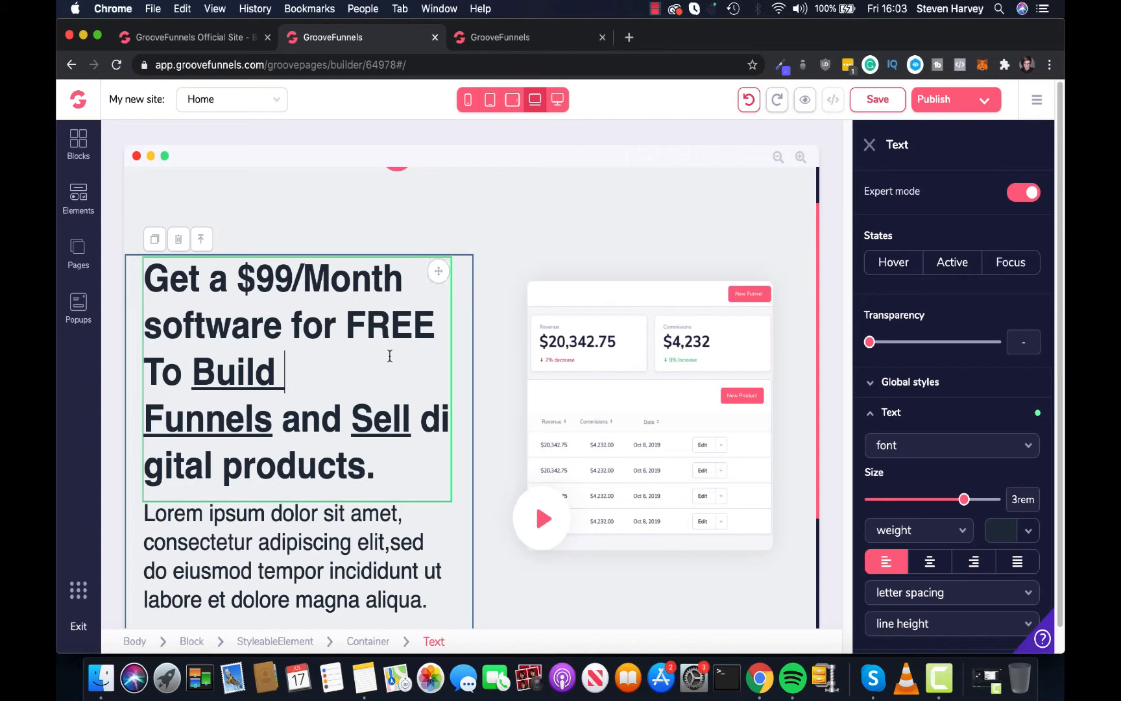
# Set the "Get a $99/Month software" headline's font to montserrat and its size to 2.25rem
pyautogui.scroll(-3, 399, 353)
pyautogui.scroll(2, 400, 354)
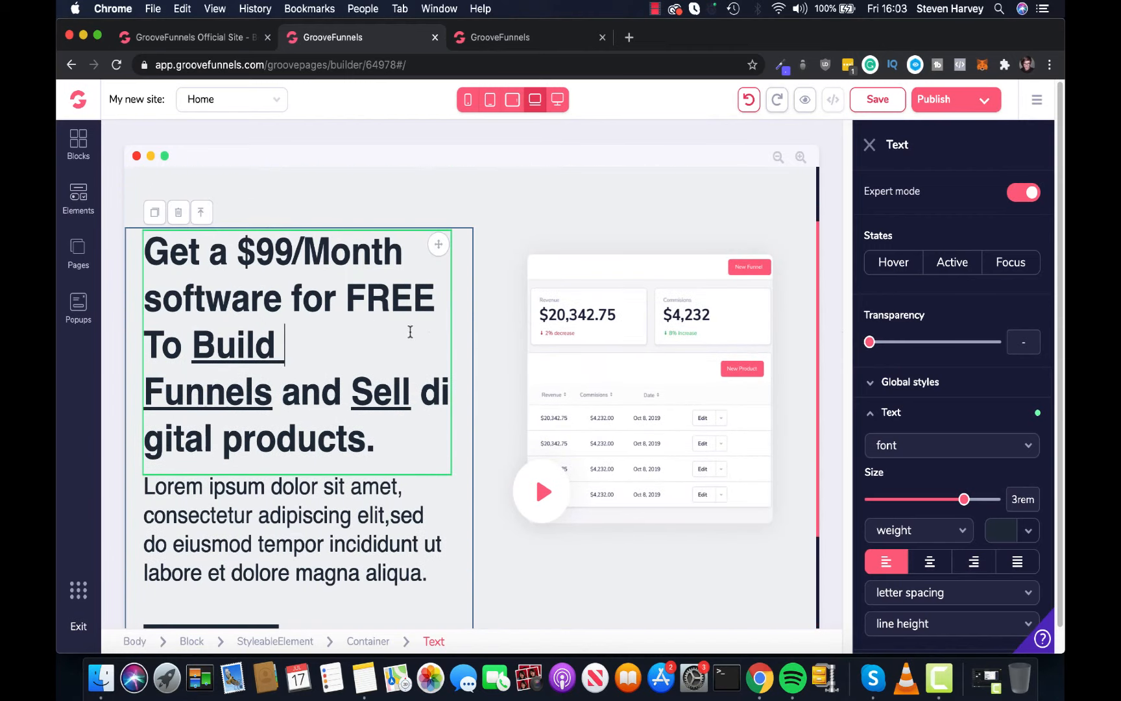
pyautogui.scroll(-1, 941, 441)
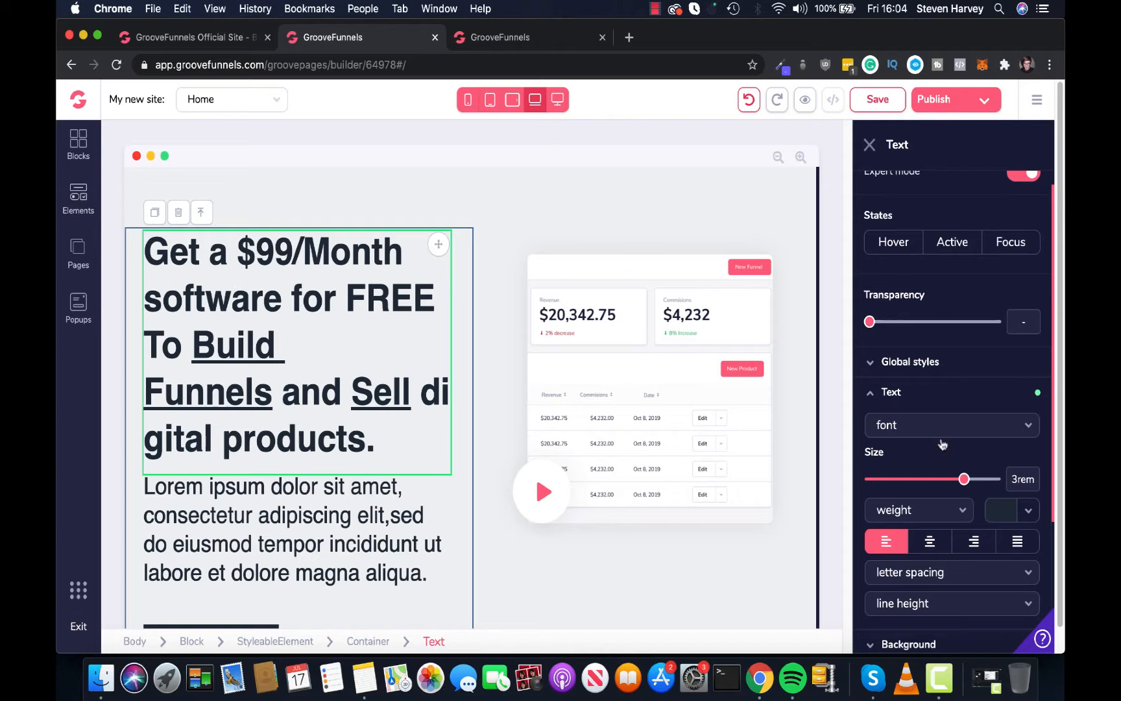
pyautogui.tripleClick(395, 426)
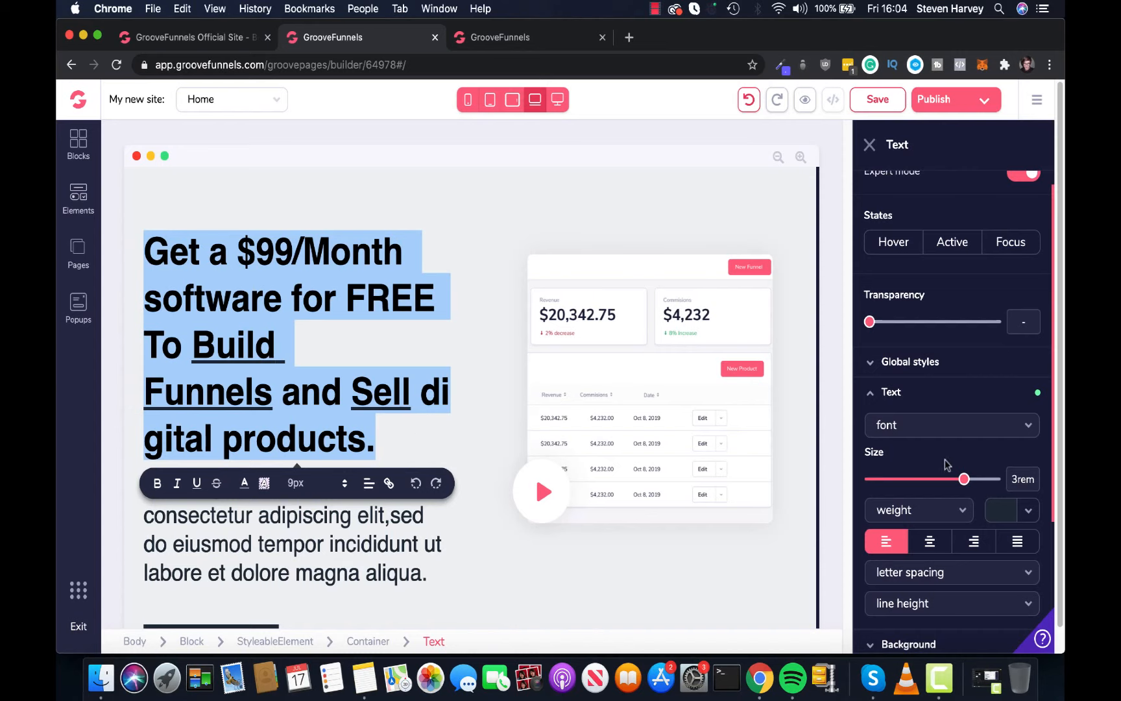
pyautogui.click(937, 434)
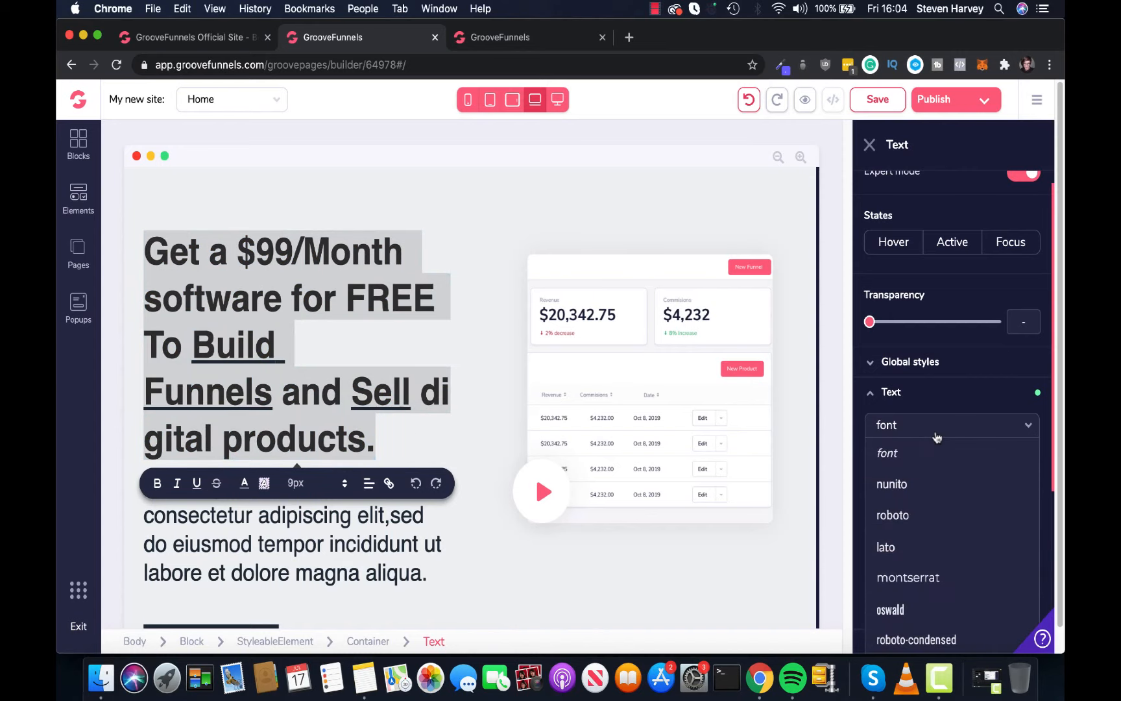
pyautogui.click(920, 575)
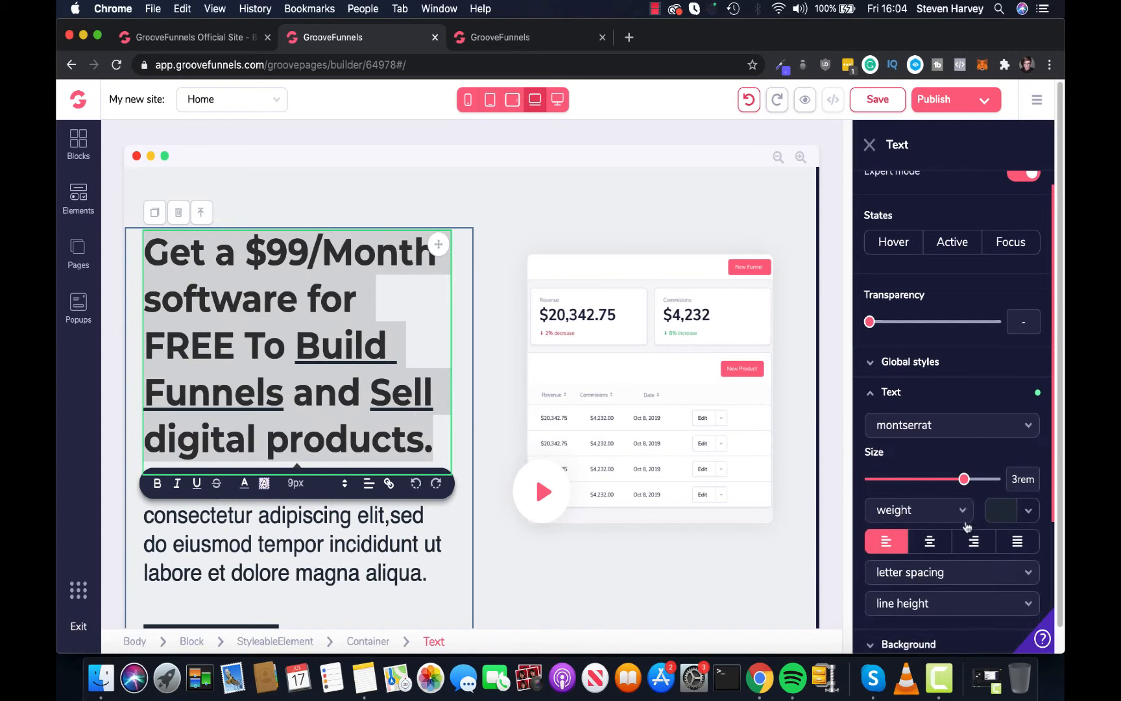
pyautogui.moveTo(964, 479); pyautogui.dragTo(953, 479)
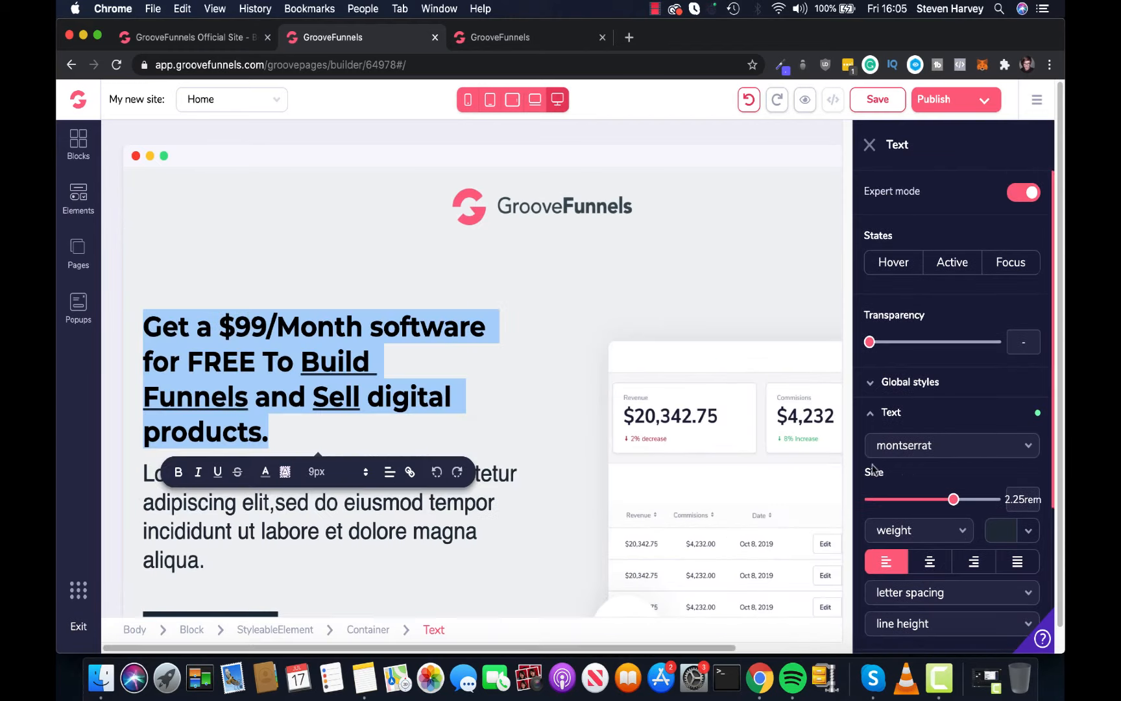
# Set the headline's weight to light and reduce its size to 1.875rem
pyautogui.scroll(-1, 916, 506)
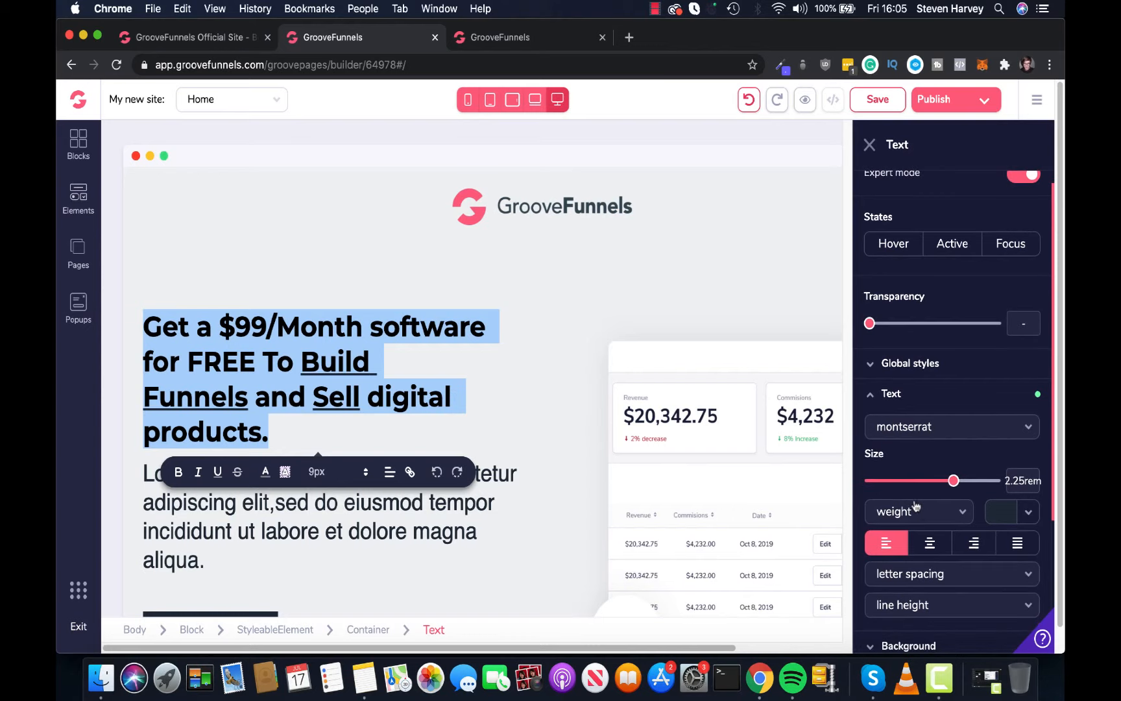
pyautogui.scroll(-4, 920, 513)
pyautogui.click(929, 432)
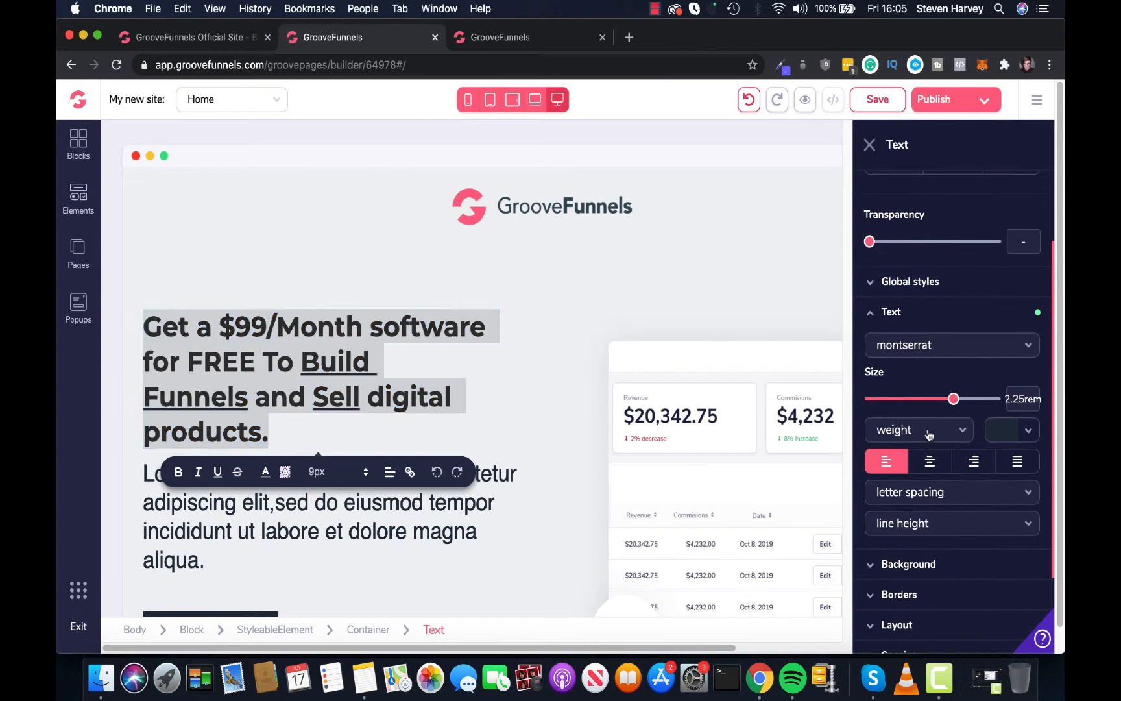
pyautogui.scroll(-1, 917, 483)
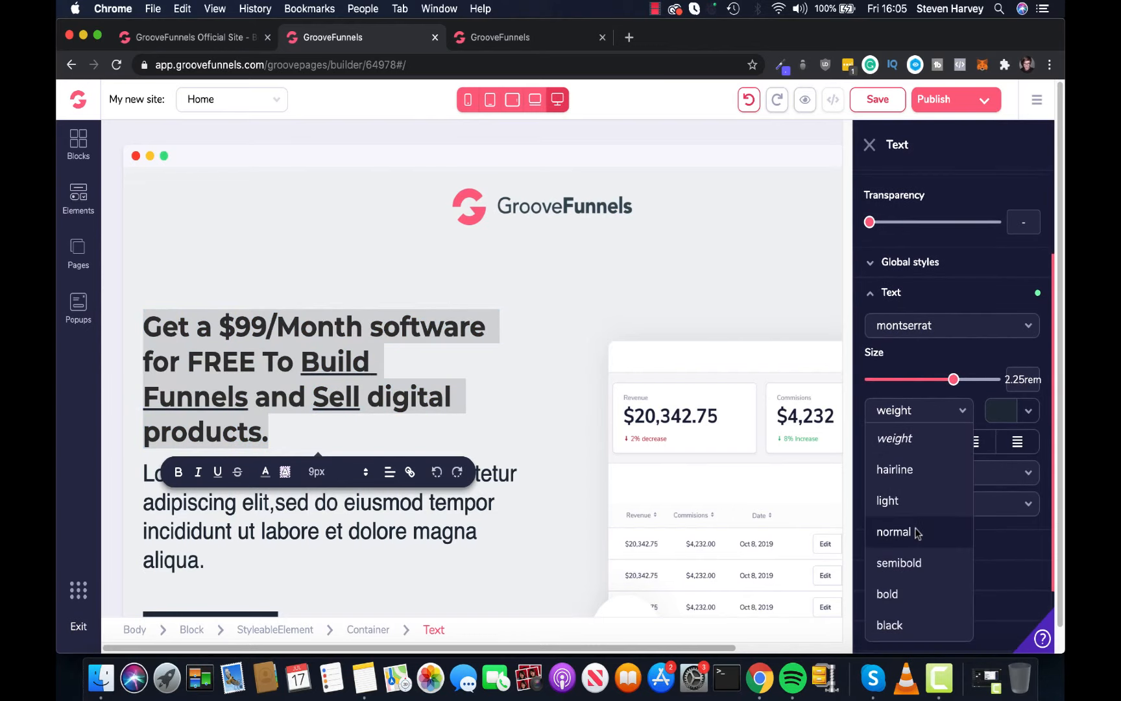
pyautogui.click(912, 501)
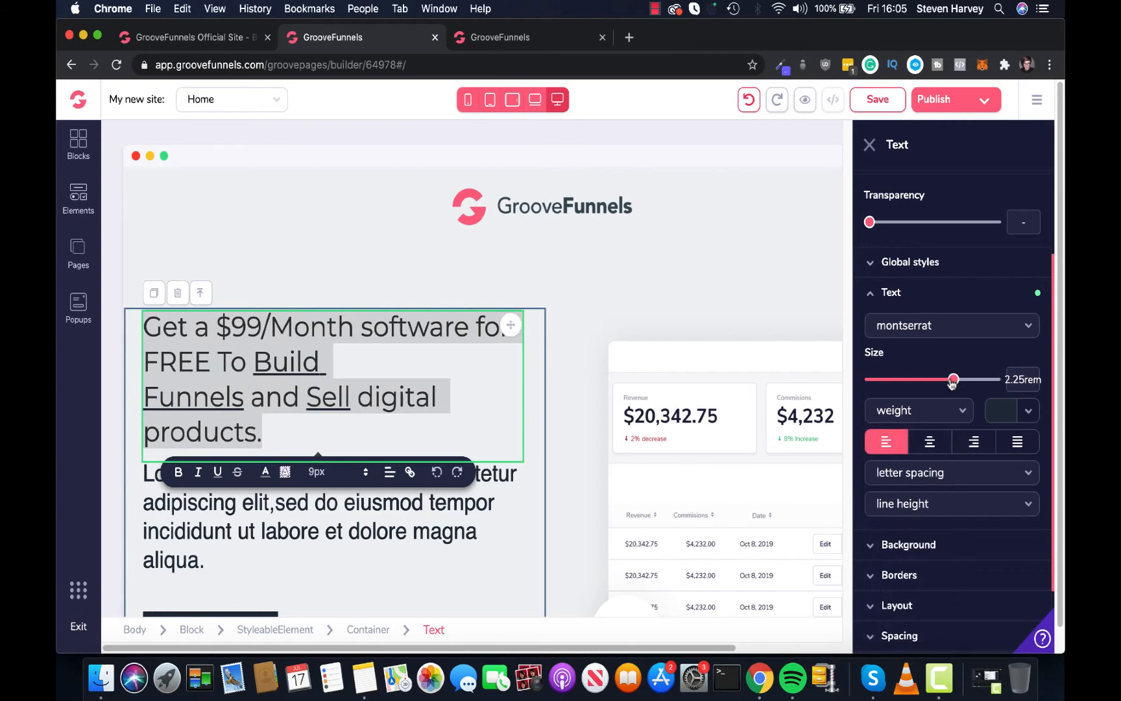
pyautogui.moveTo(952, 382); pyautogui.dragTo(944, 383)
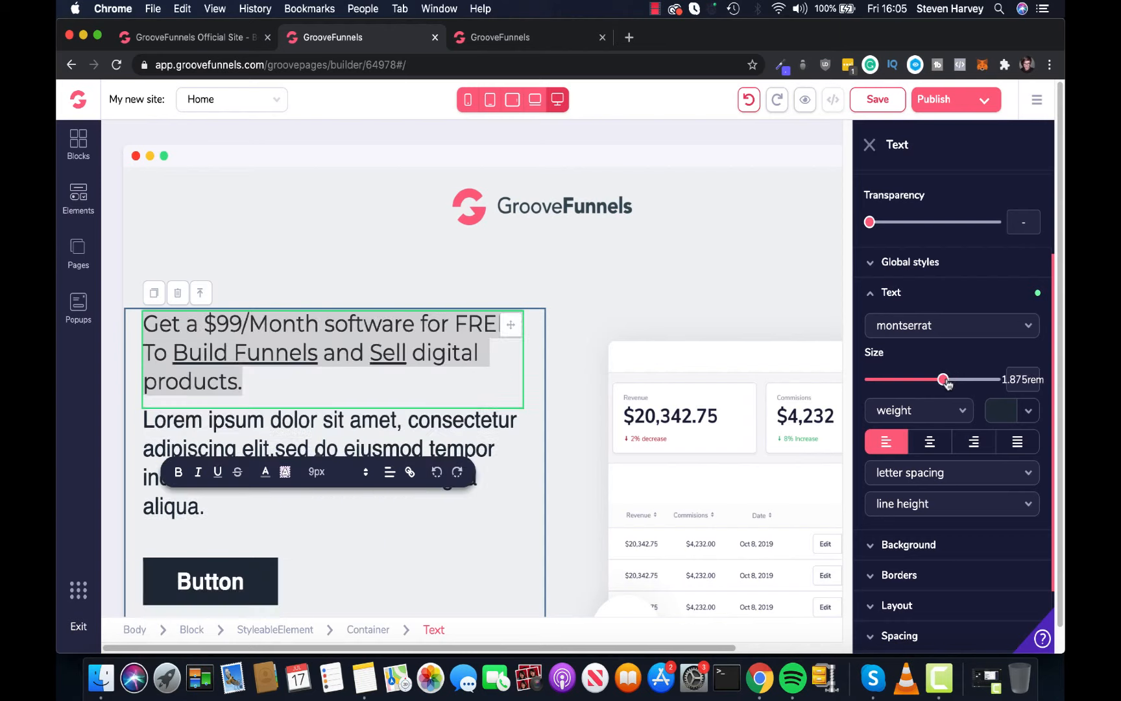
pyautogui.click(469, 378)
# Check the restyled headline in the laptop and phone views, then return to the large desktop view
pyautogui.click(532, 103)
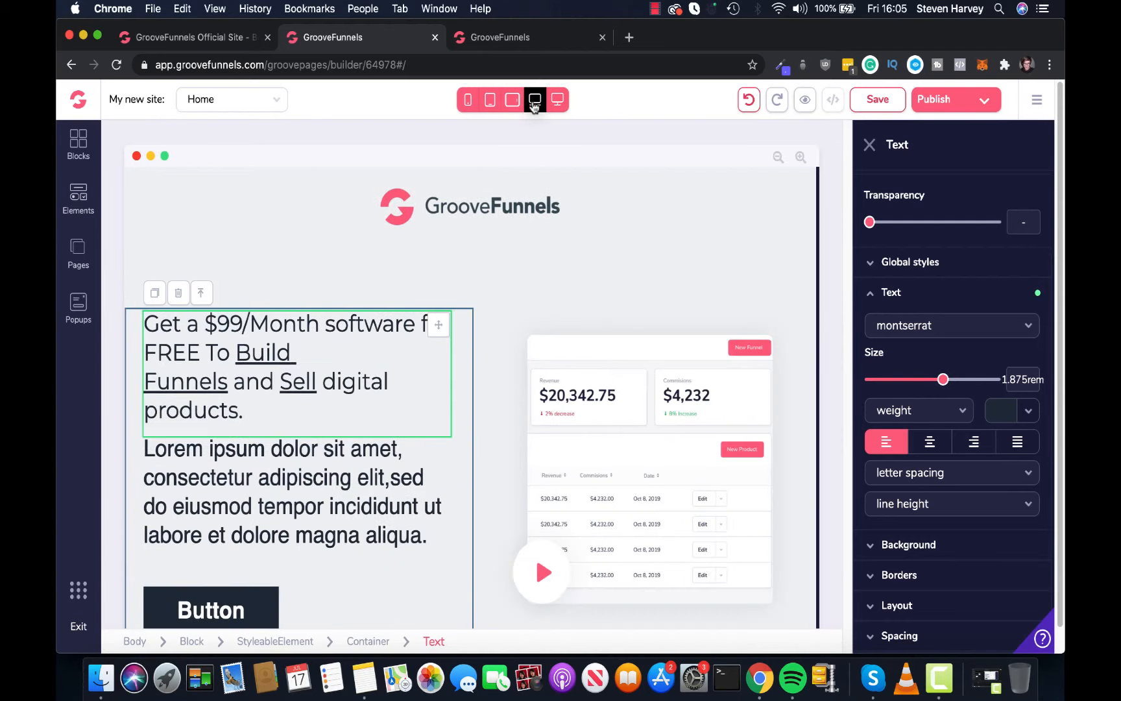
pyautogui.click(467, 100)
pyautogui.scroll(-1, 517, 326)
pyautogui.scroll(-3, 519, 363)
pyautogui.scroll(4, 527, 429)
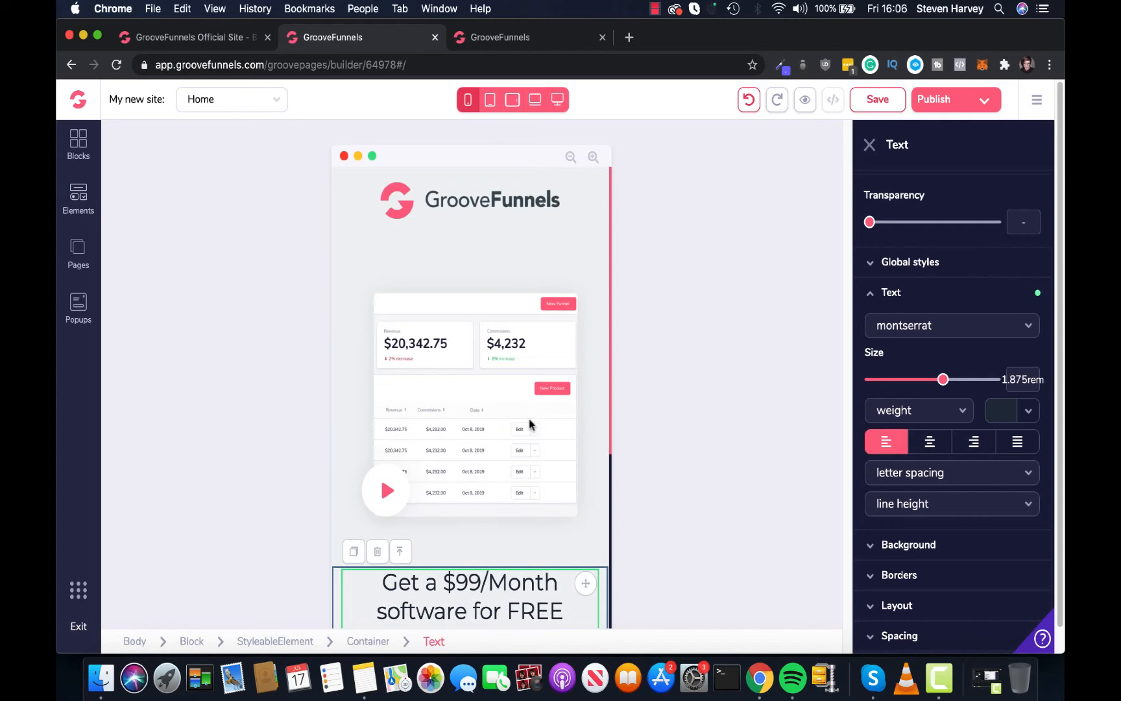
pyautogui.click(556, 103)
pyautogui.scroll(-1, 436, 442)
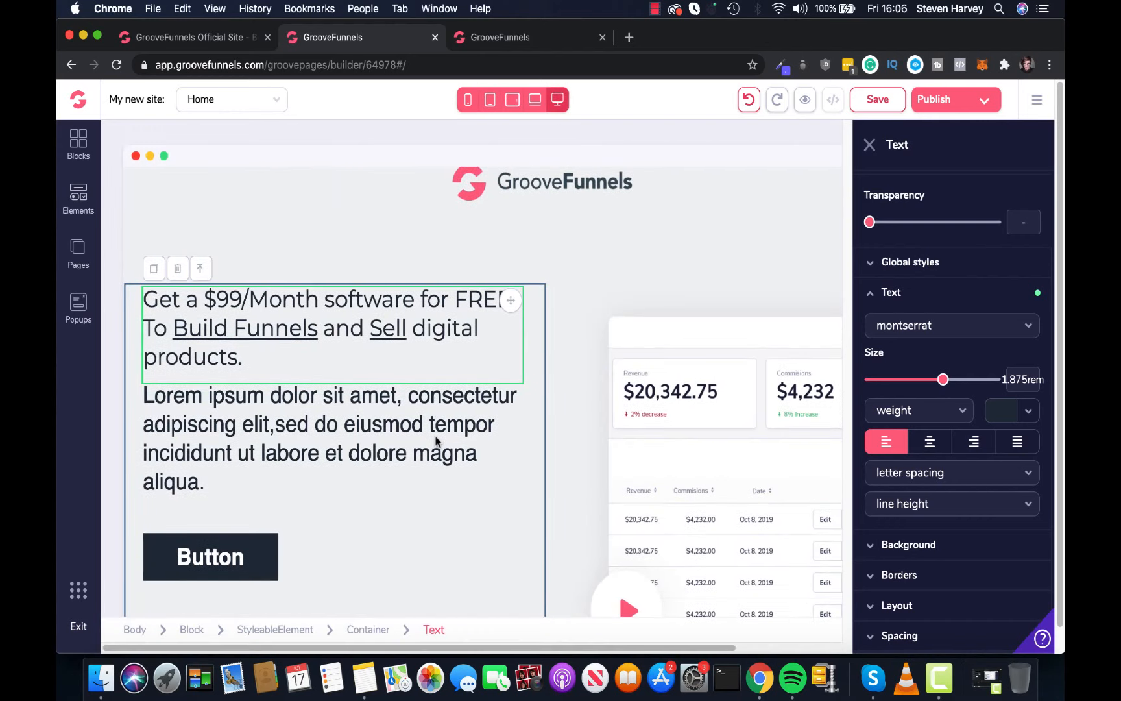
# Copy the subheadline "Sign Up Below to Get Your Own Complete Digital Products and Services Online Sales System." from the existing site
pyautogui.click(506, 38)
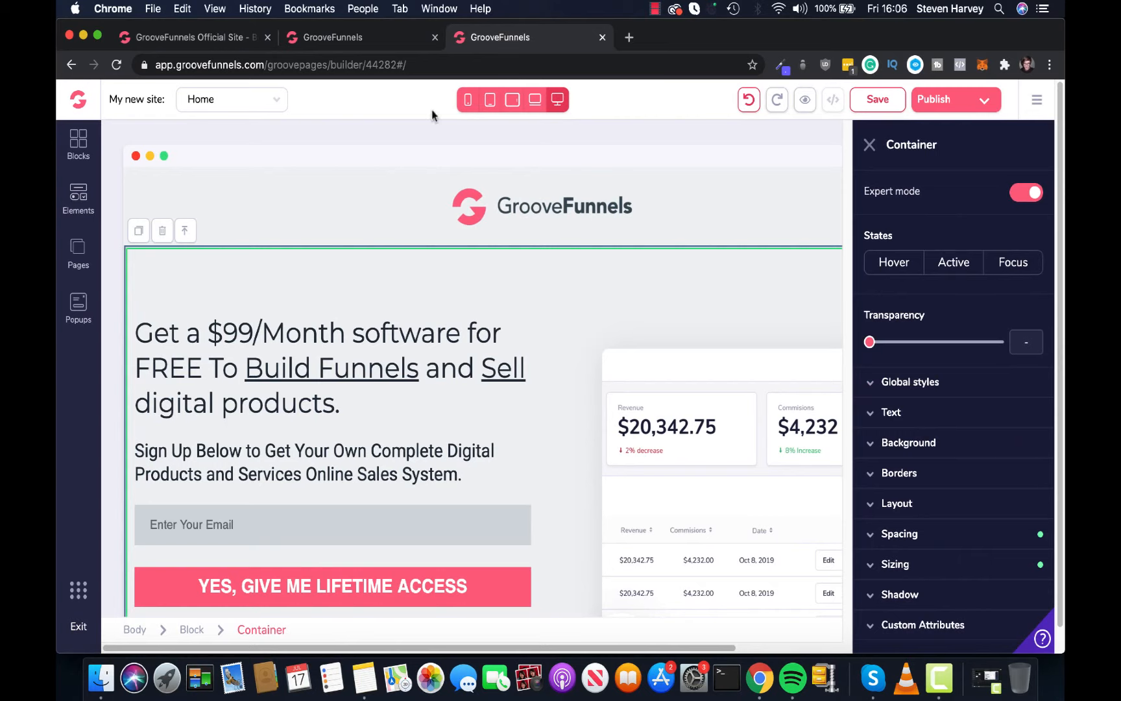
pyautogui.click(467, 474)
pyautogui.moveTo(466, 474); pyautogui.dragTo(135, 444)
pyautogui.press('super+c')
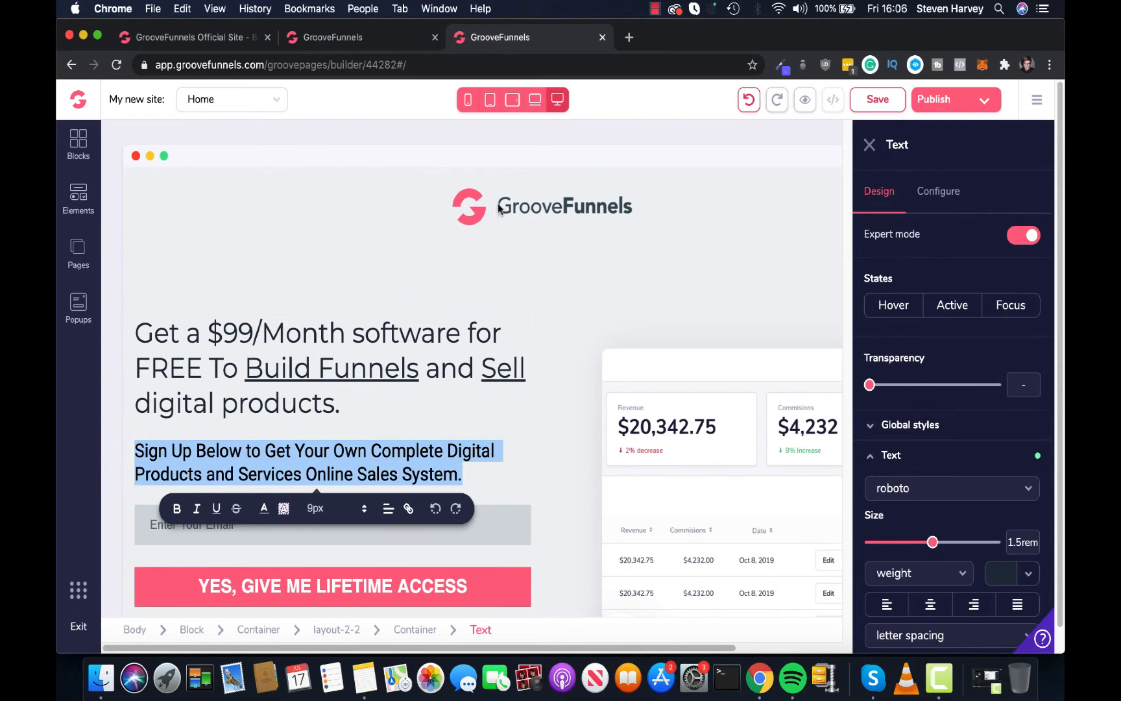
# Replace the lorem ipsum paragraph on the new site with the copied "Sign Up Below to Get Your Own Complete Digital Products" subheadline
pyautogui.click(415, 37)
pyautogui.click(334, 459)
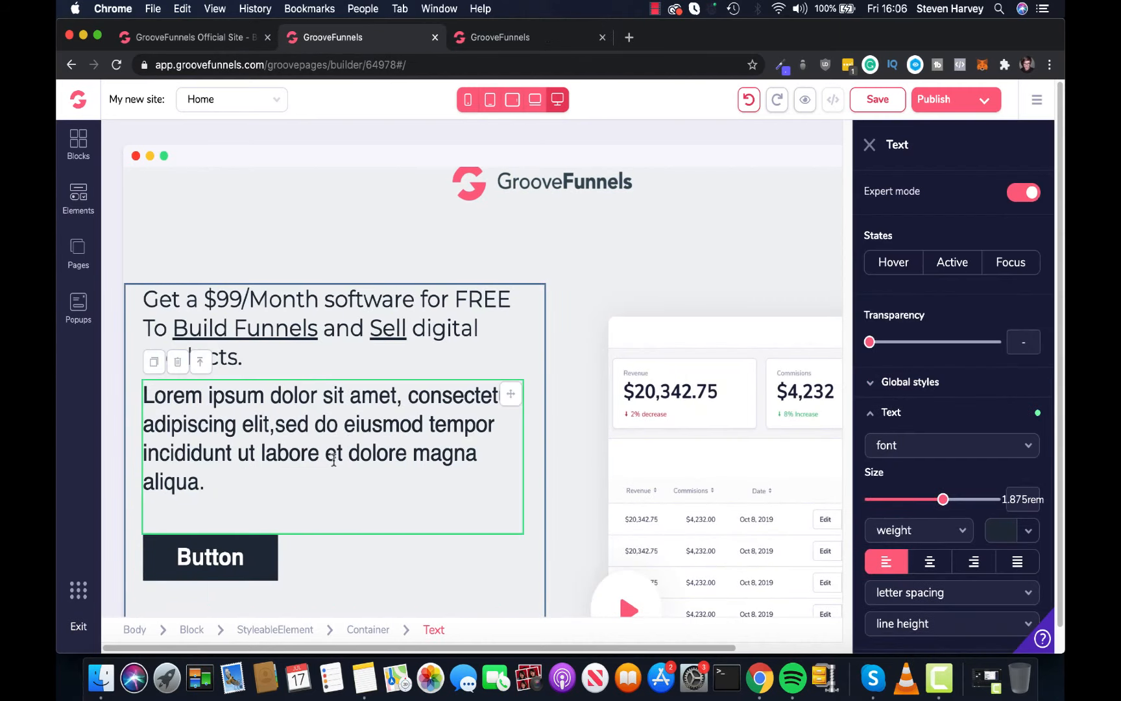
pyautogui.press('super+a')
pyautogui.click(290, 478)
pyautogui.press('super+a')
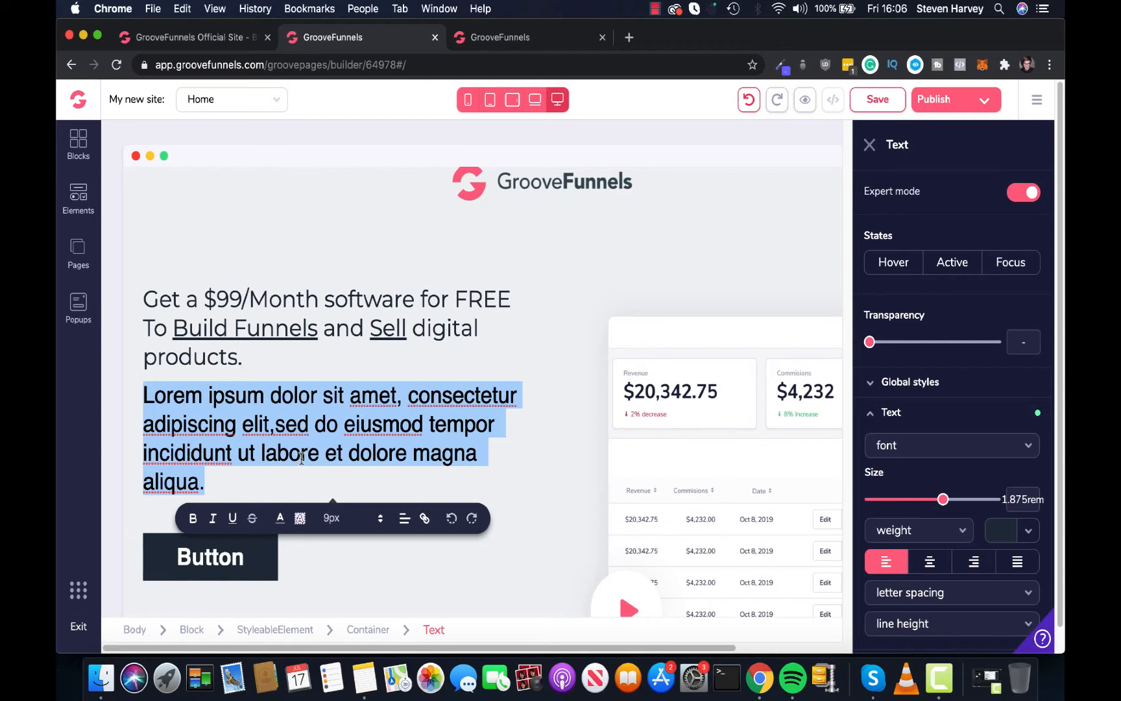
pyautogui.press('super+v')
pyautogui.press('super+v')
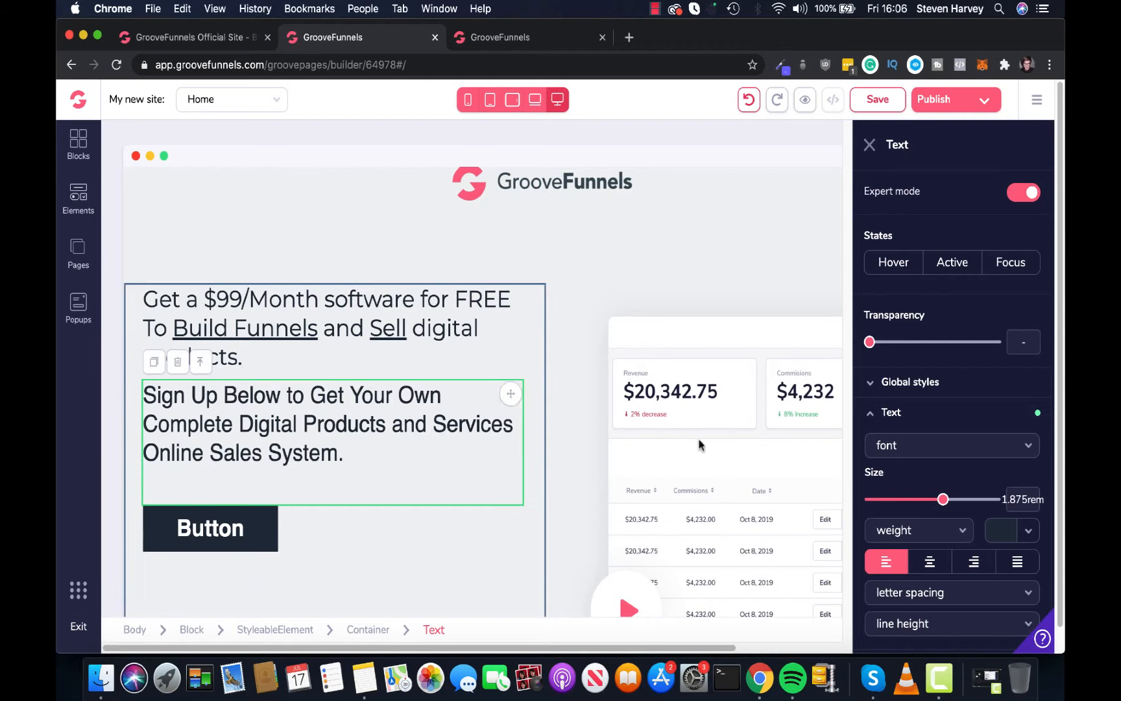
# Set the subheadline's font to roboto and its weight to normal
pyautogui.press('super+a')
pyautogui.click(925, 446)
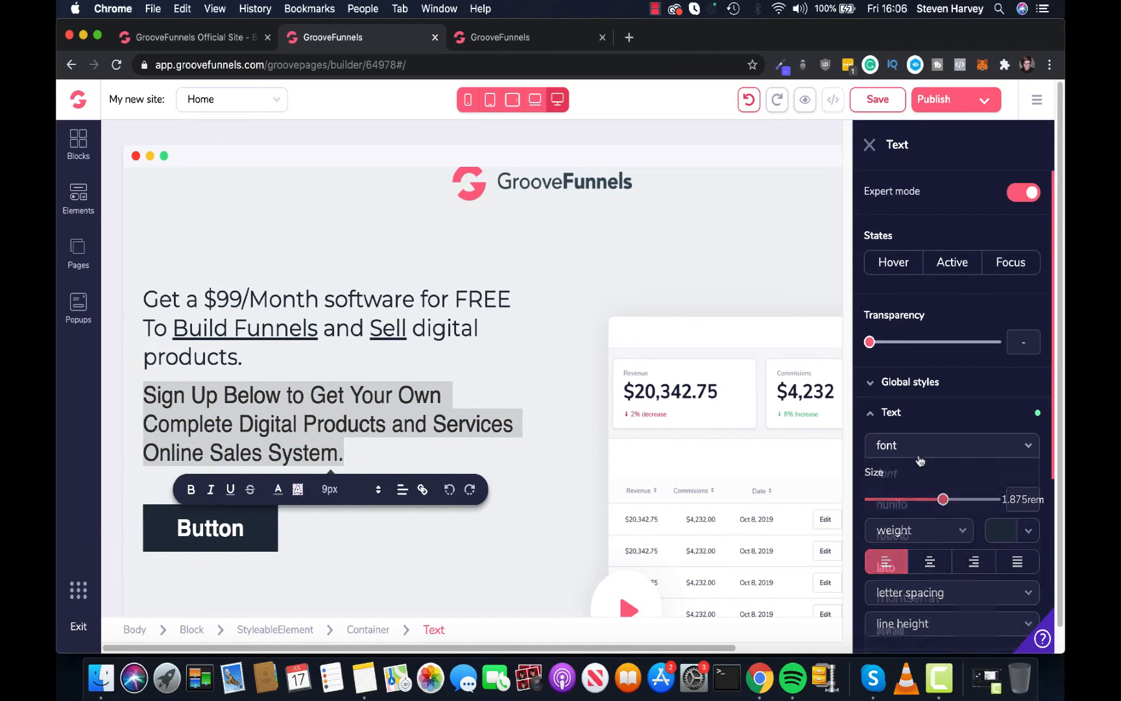
pyautogui.click(902, 535)
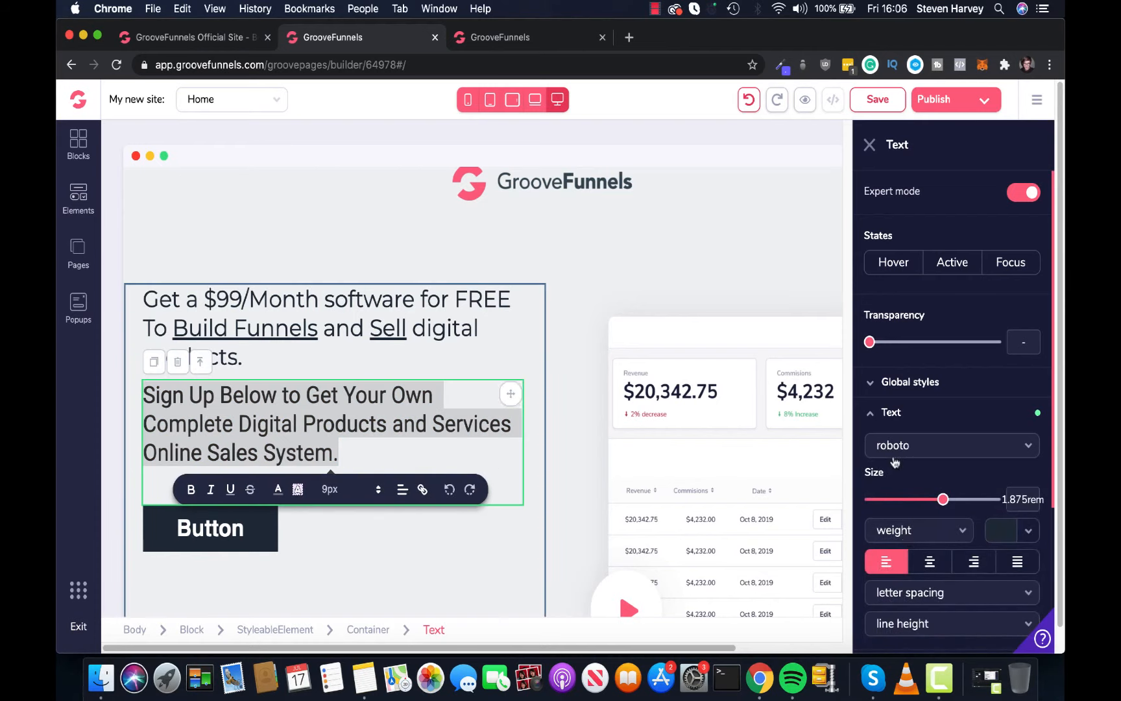
pyautogui.click(928, 531)
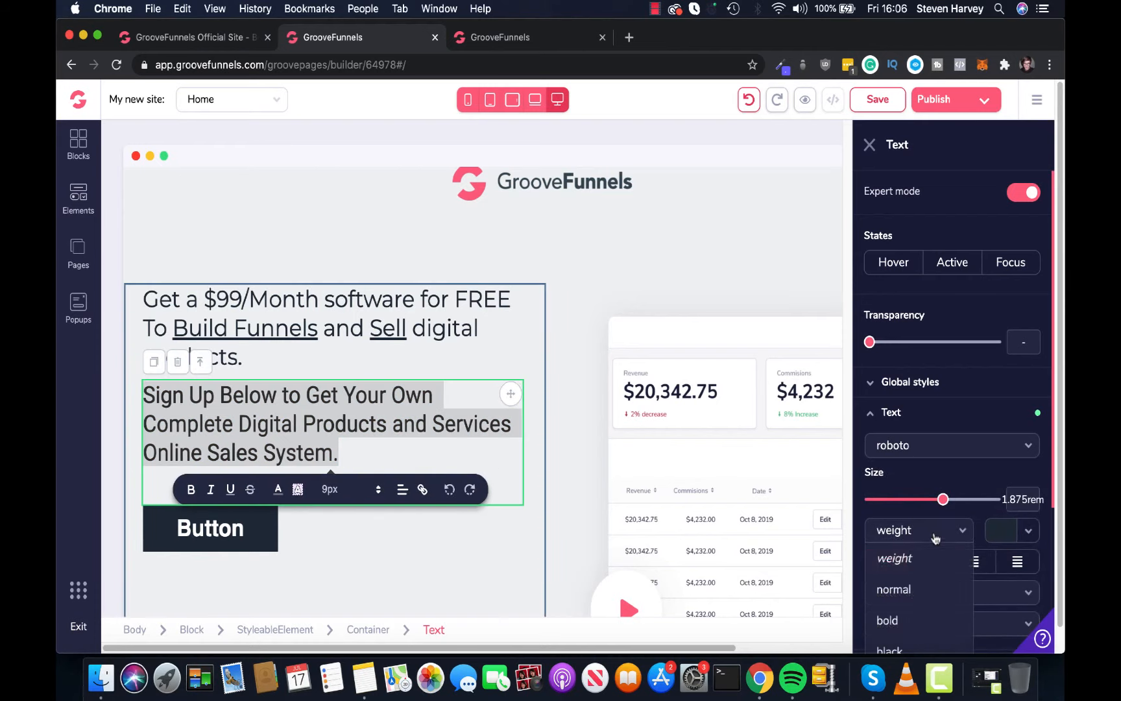
pyautogui.click(925, 597)
pyautogui.click(926, 533)
pyautogui.scroll(-1, 963, 504)
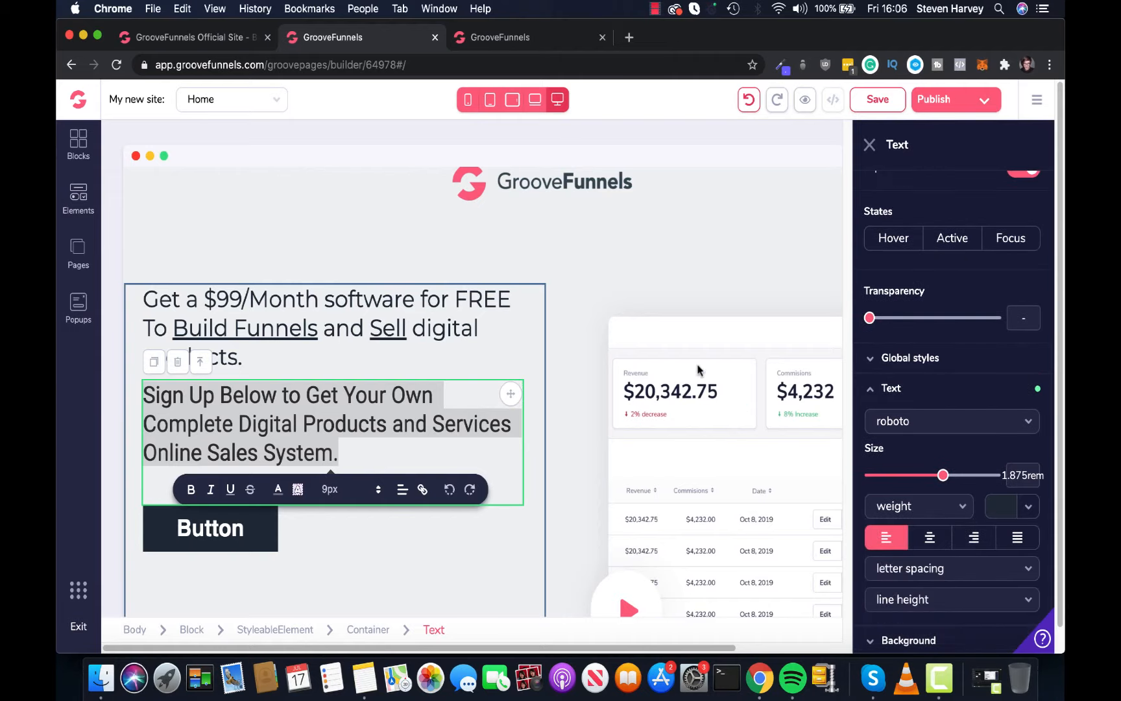
# Check the subheadline's text size on the existing site and set the new subheadline to 1.5rem
pyautogui.click(514, 346)
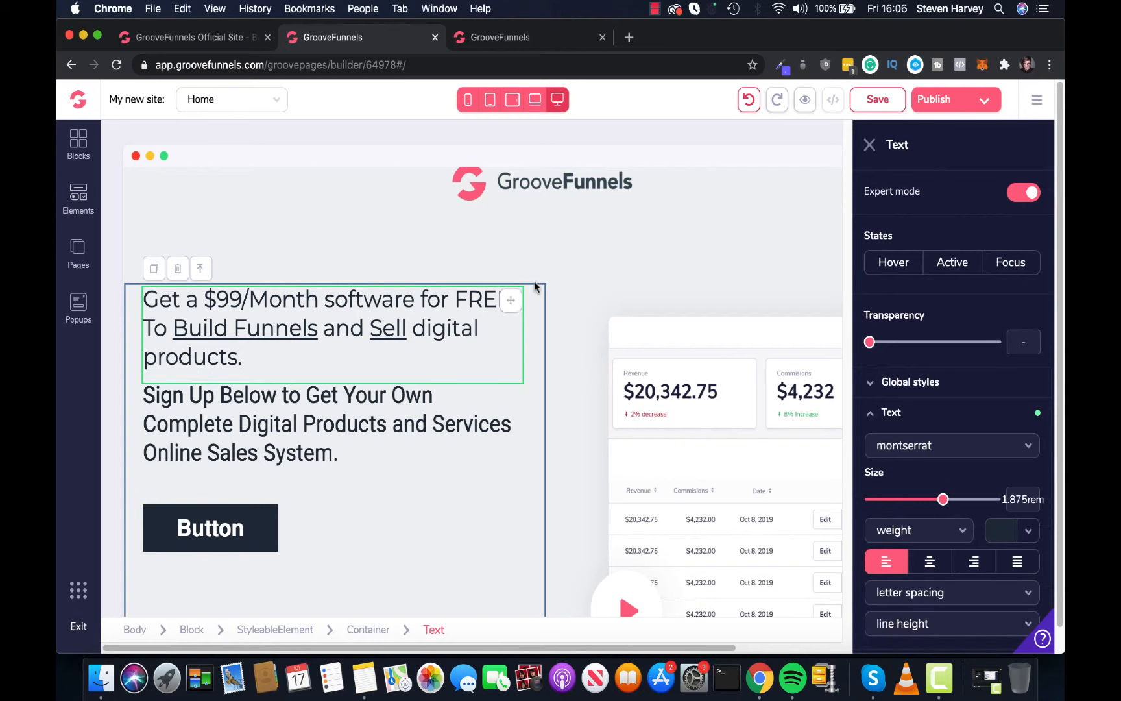
pyautogui.click(529, 41)
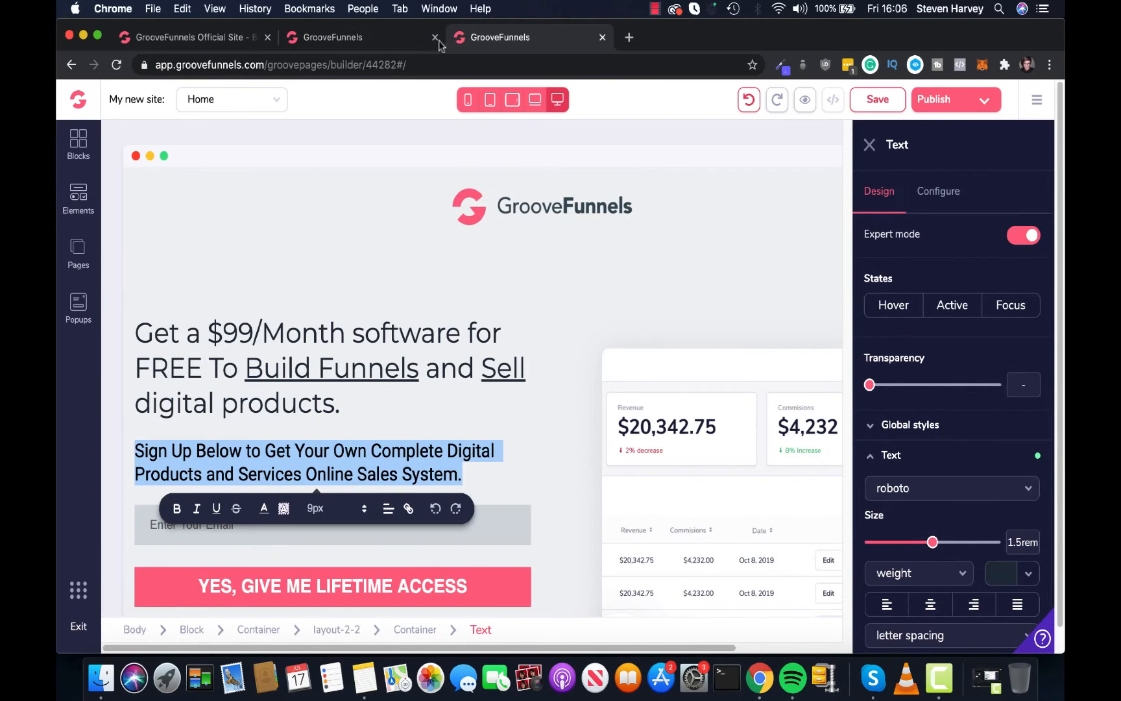
pyautogui.click(385, 41)
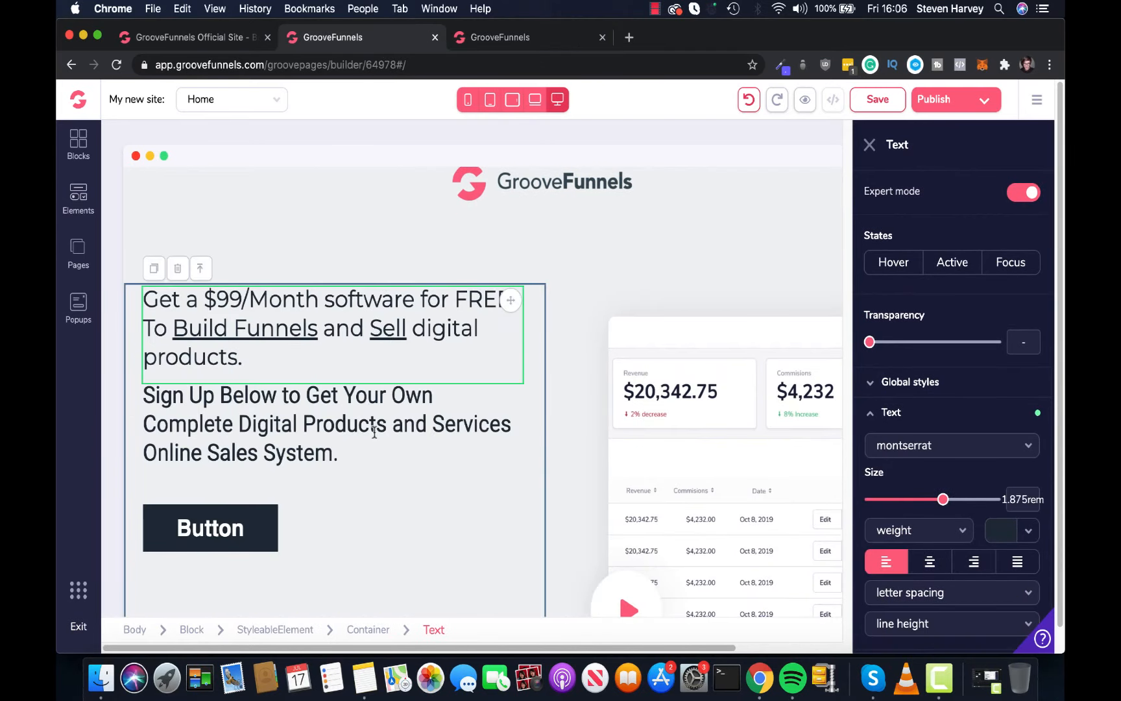
pyautogui.click(378, 453)
pyautogui.moveTo(378, 452); pyautogui.dragTo(149, 395)
pyautogui.moveTo(942, 499); pyautogui.dragTo(938, 507)
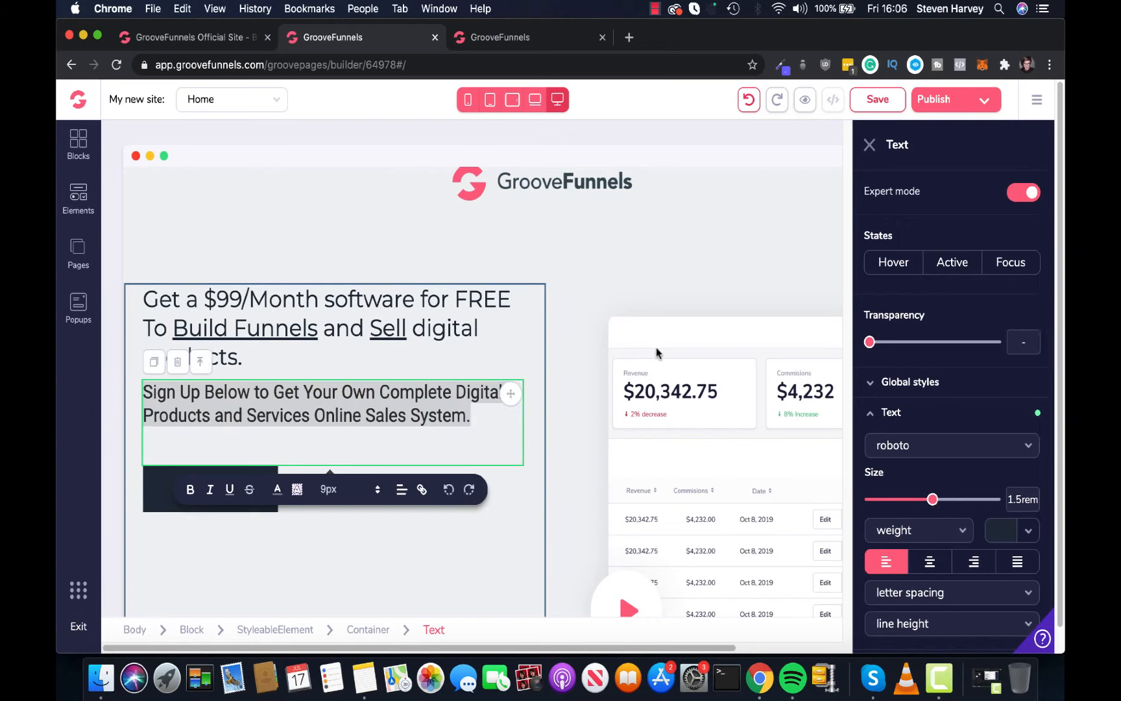
pyautogui.click(597, 274)
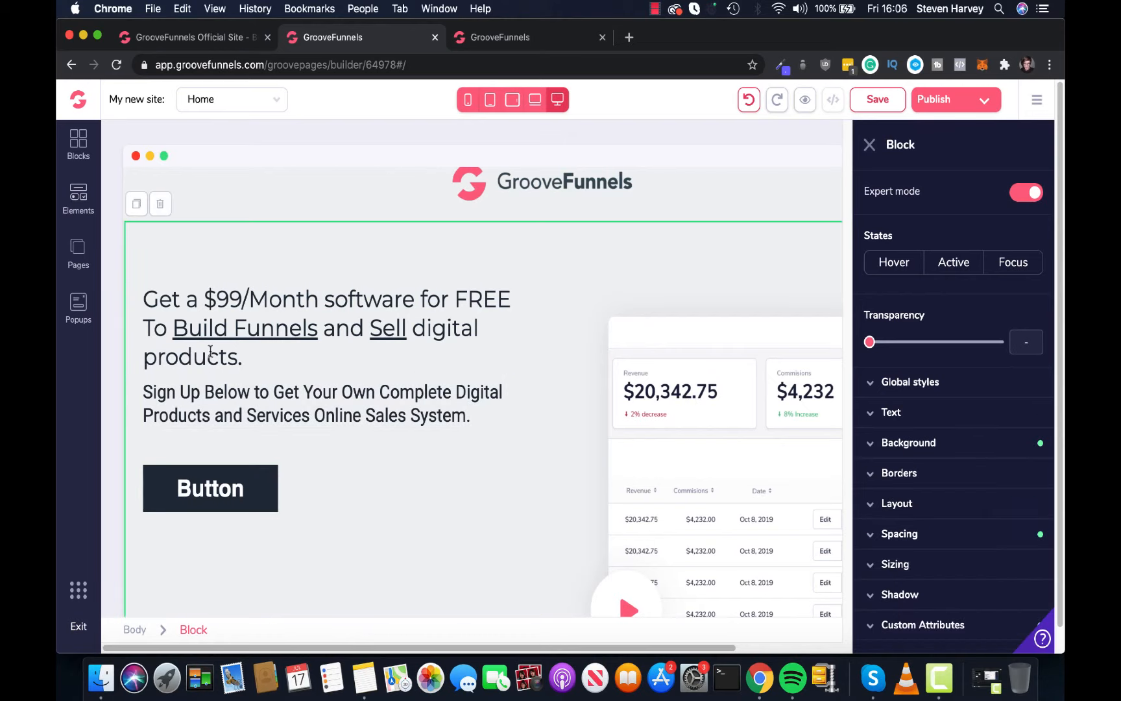
# Set the headline's bottom margin to 1.5rem to widen the gap above the subheadline
pyautogui.click(340, 347)
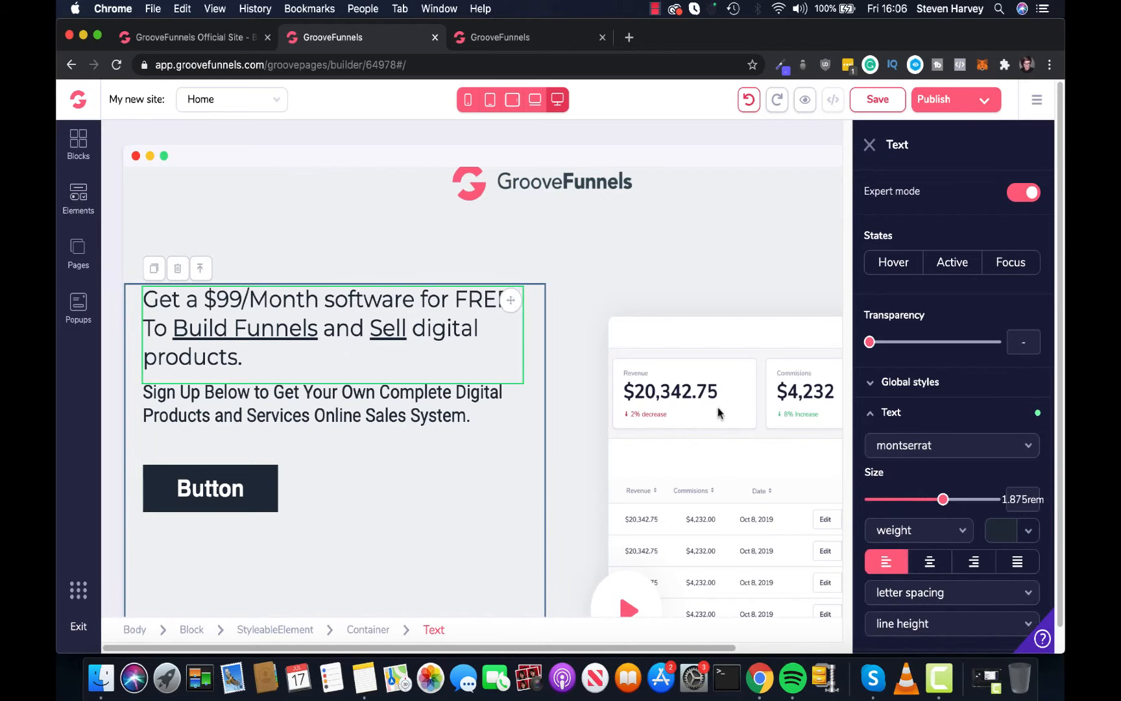
pyautogui.scroll(-5, 981, 422)
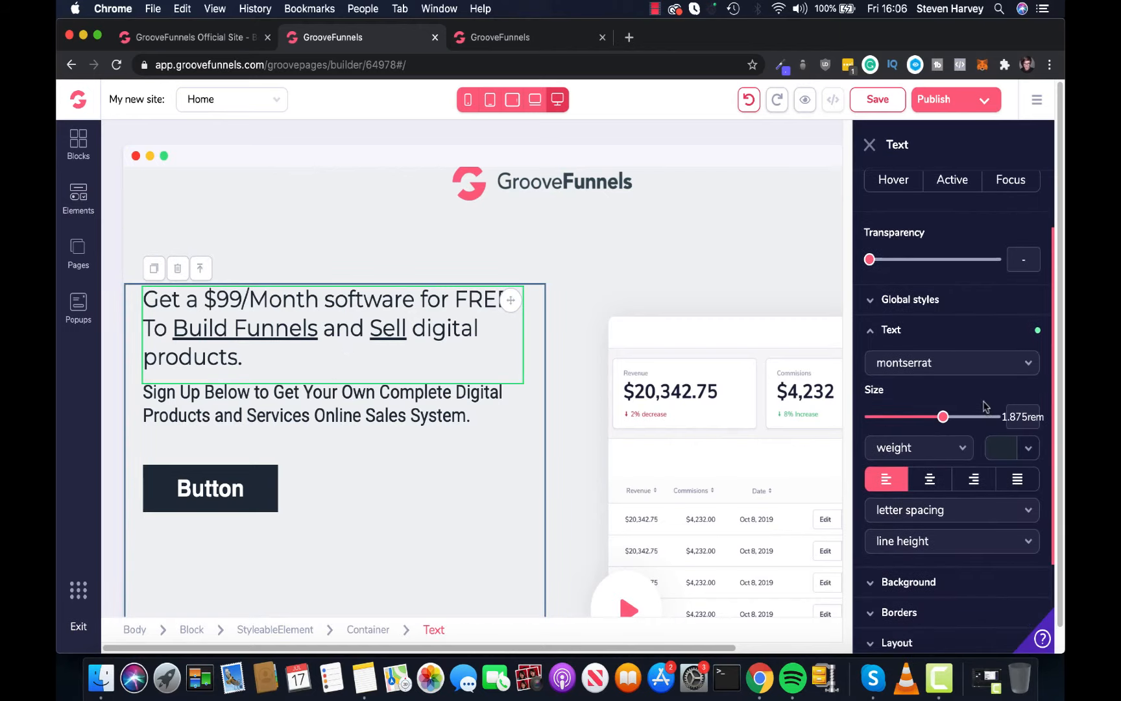
pyautogui.scroll(-1, 983, 404)
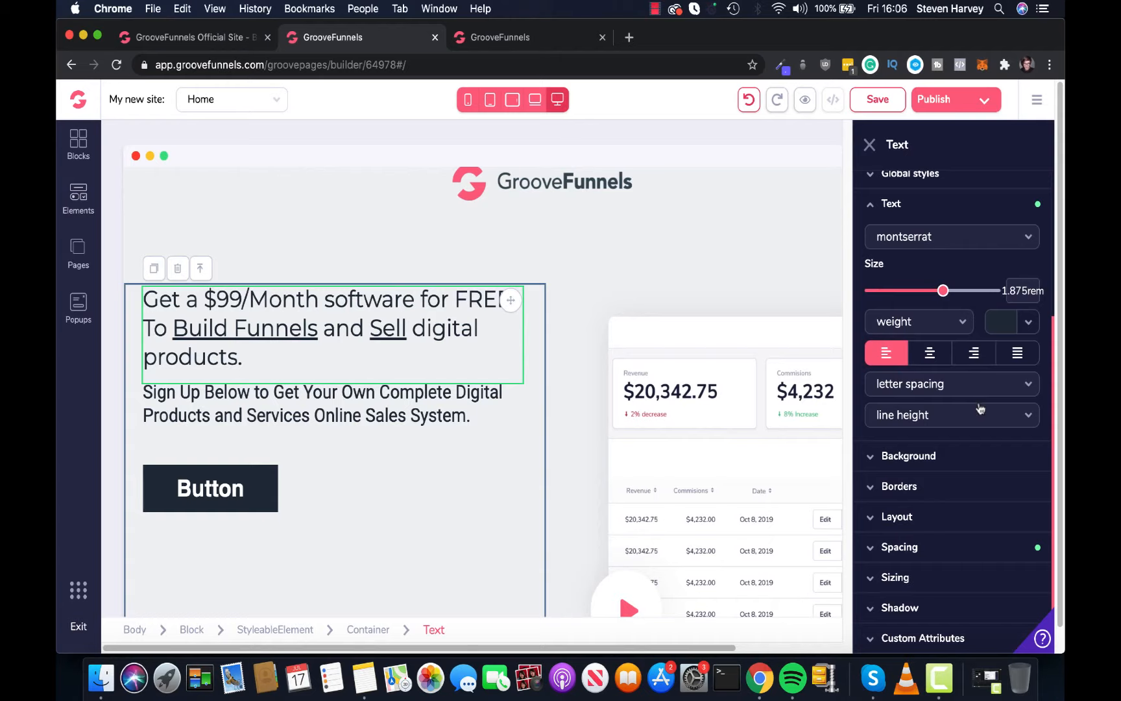
pyautogui.click(951, 557)
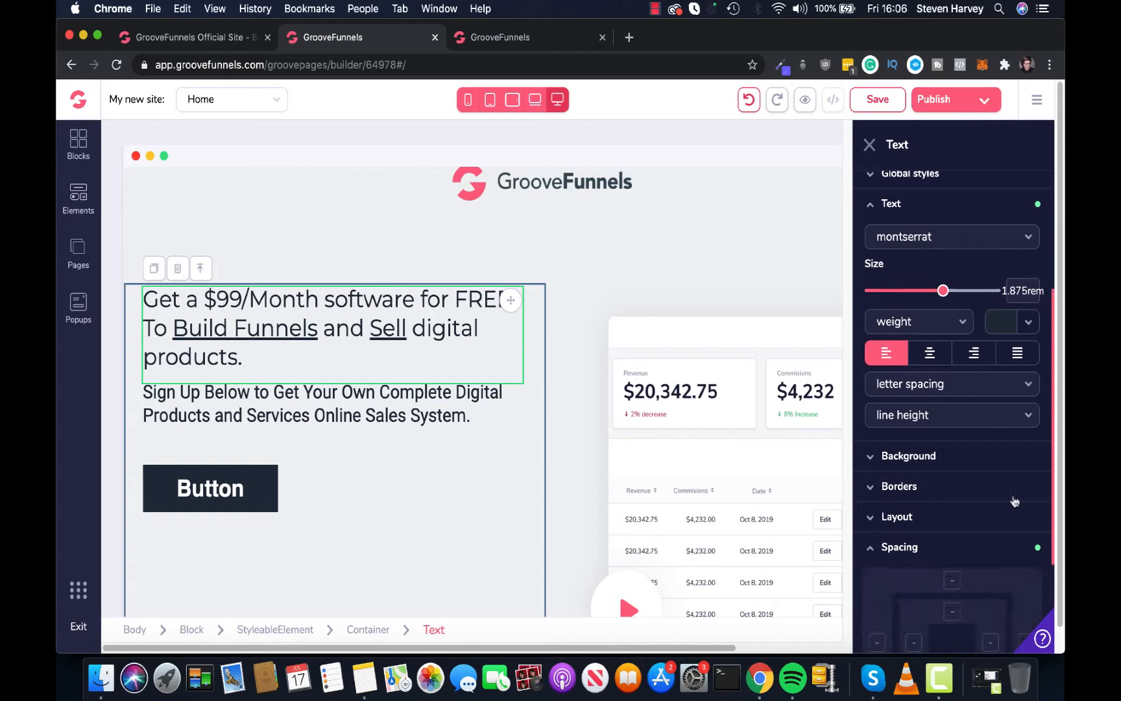
pyautogui.scroll(-4, 980, 467)
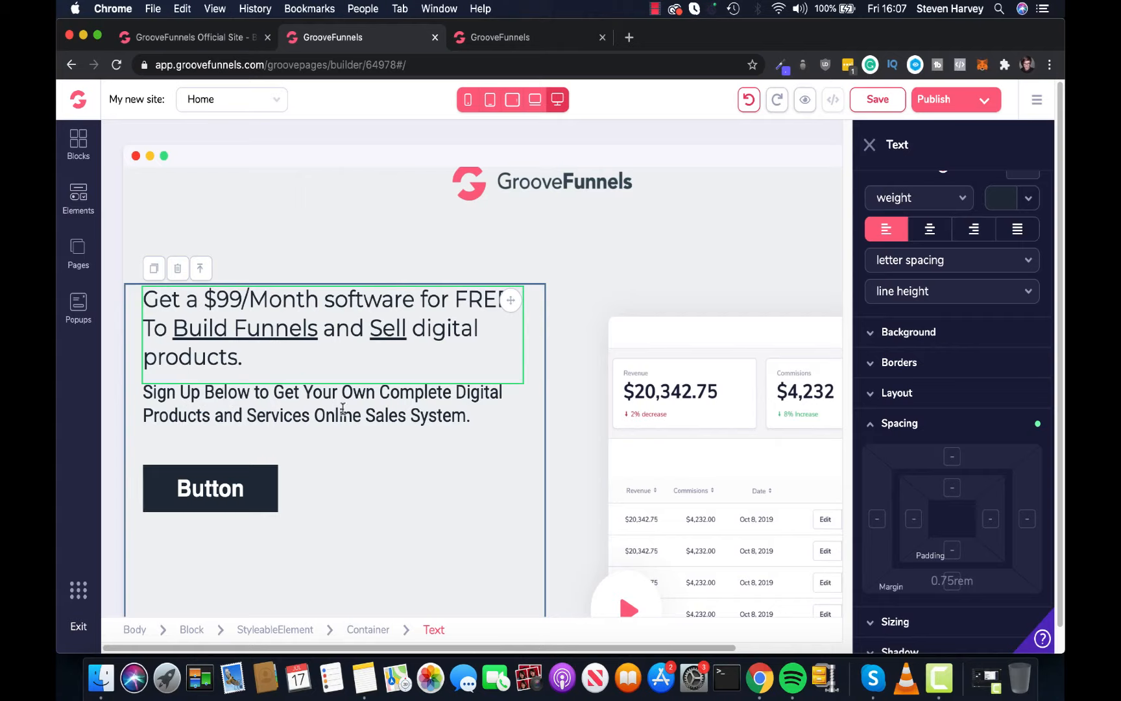
pyautogui.click(955, 586)
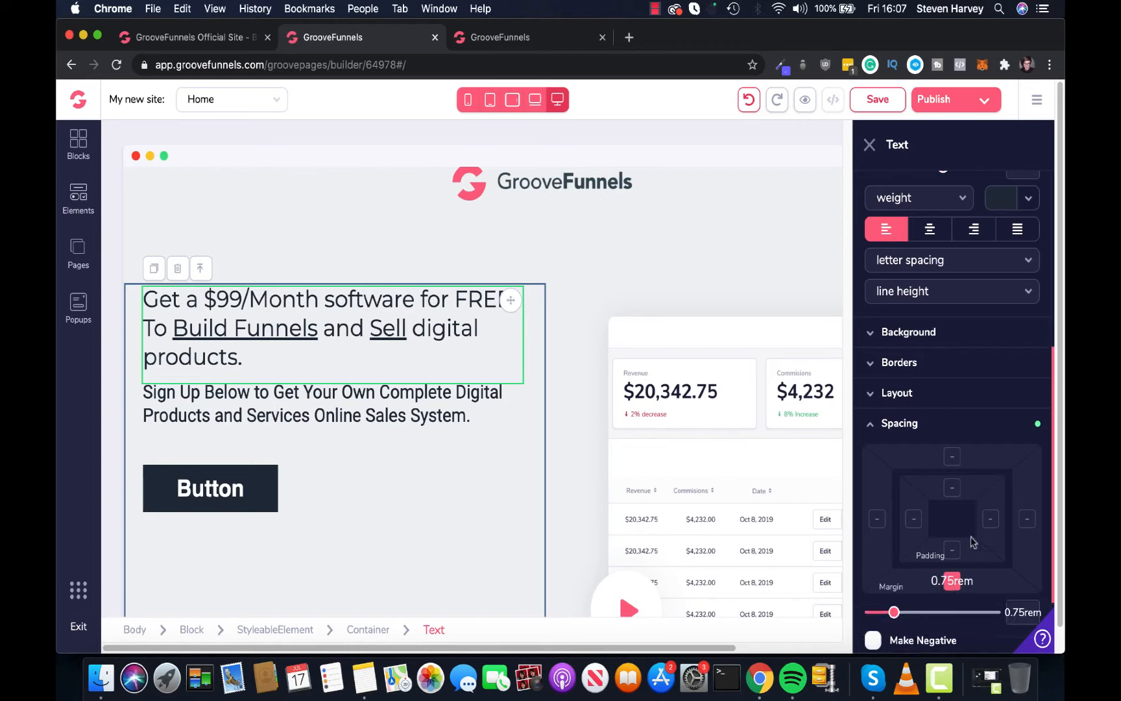
pyautogui.scroll(-3, 954, 571)
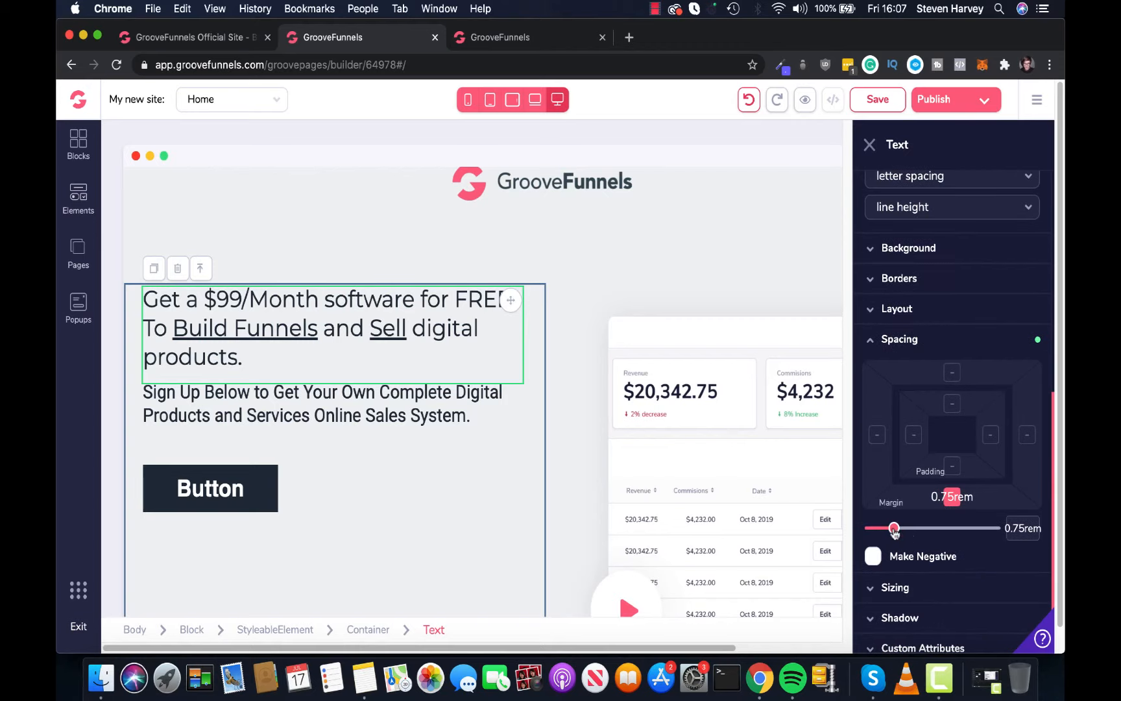
pyautogui.moveTo(894, 531); pyautogui.dragTo(911, 536)
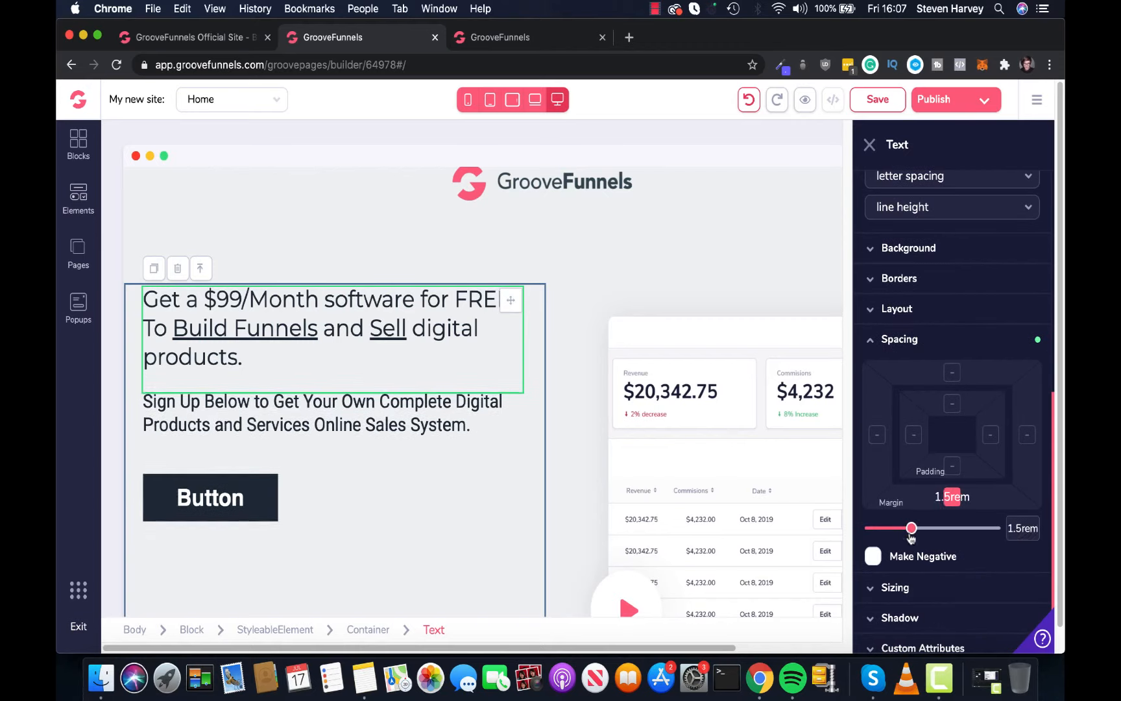
pyautogui.click(478, 425)
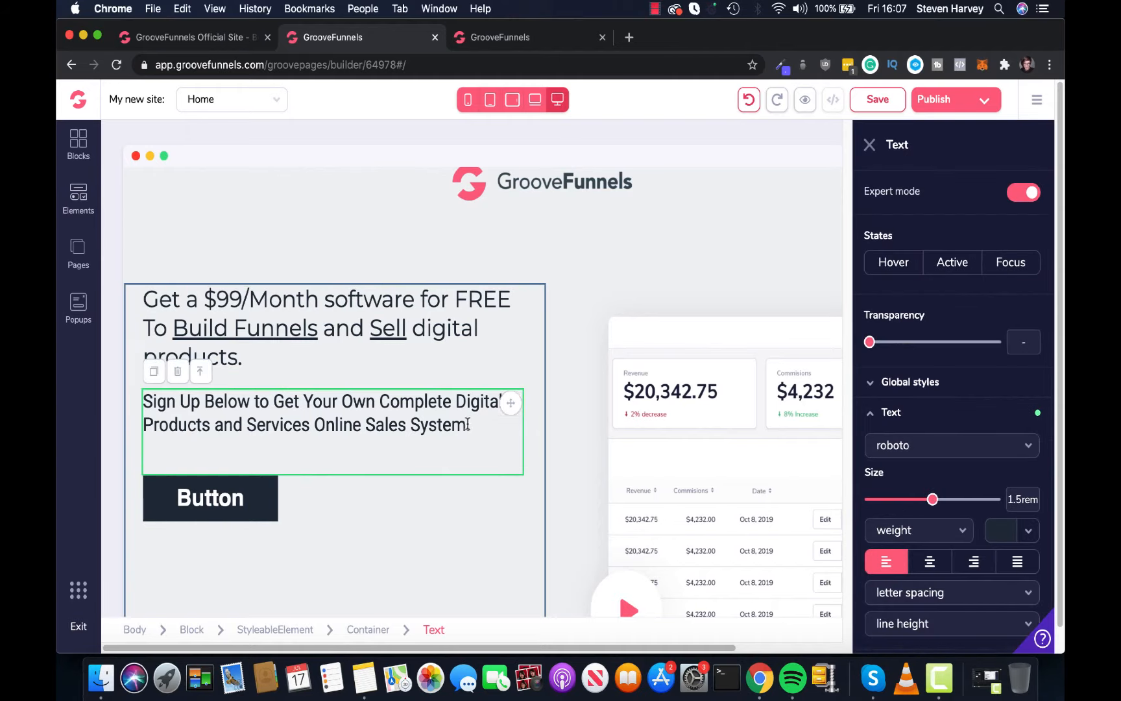
pyautogui.click(605, 268)
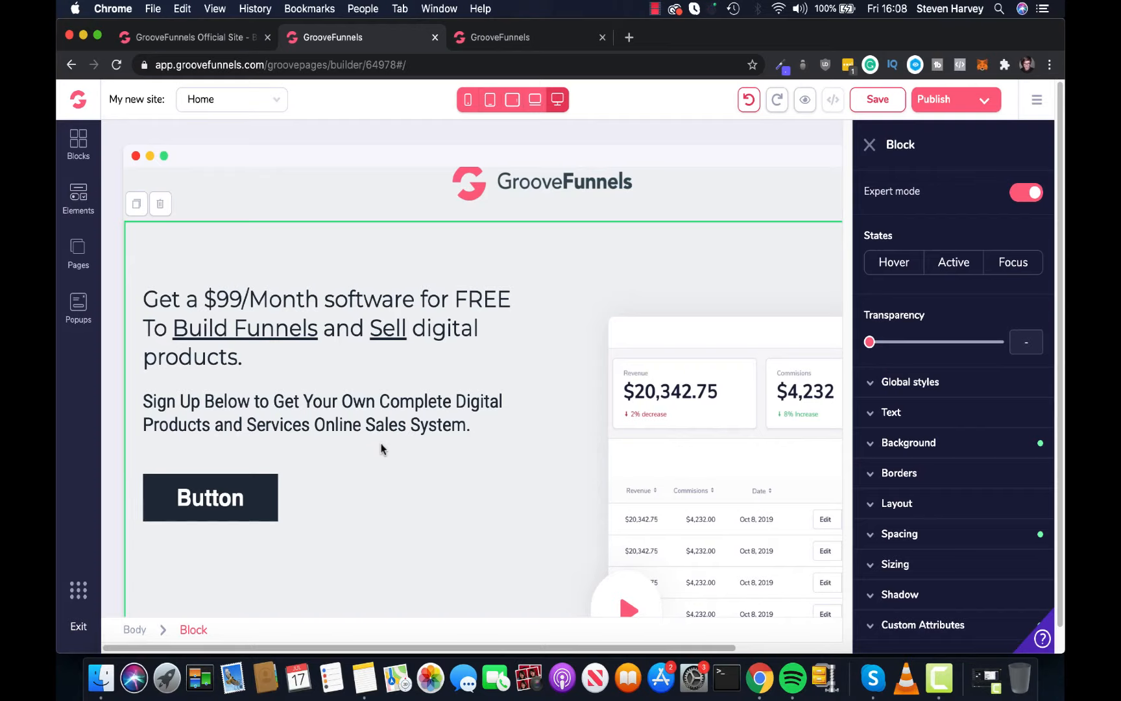
# Add a GetResponse integration form between the subheadline and the placeholder button
pyautogui.click(83, 207)
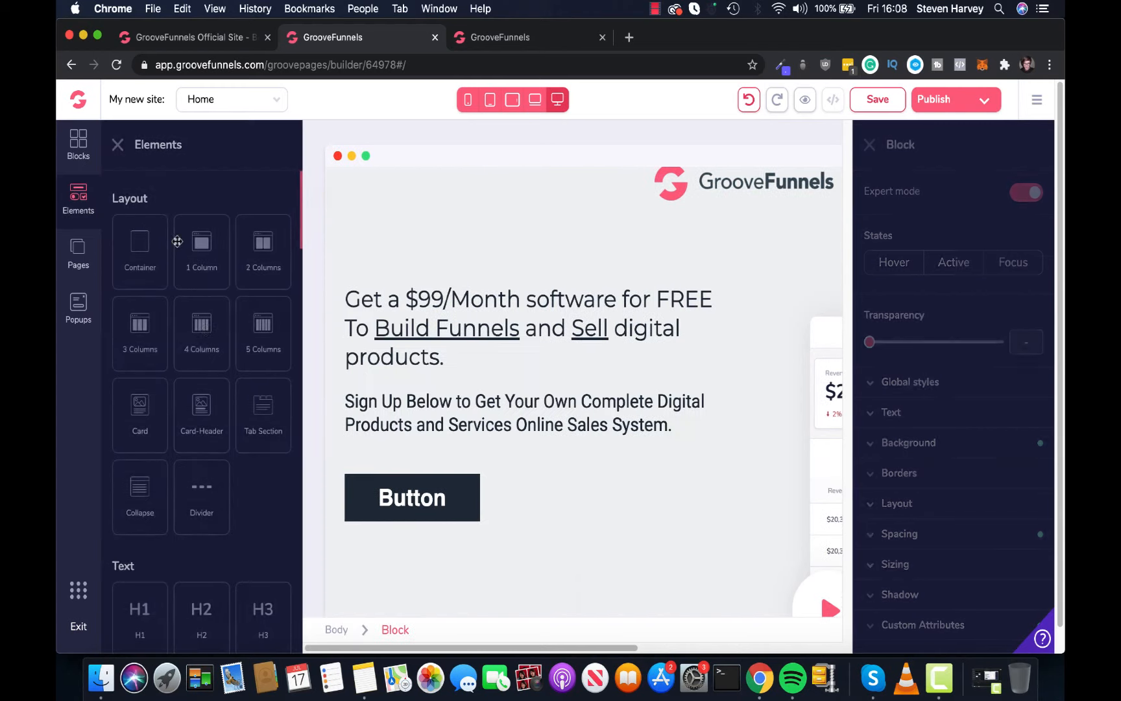
pyautogui.scroll(-15, 201, 325)
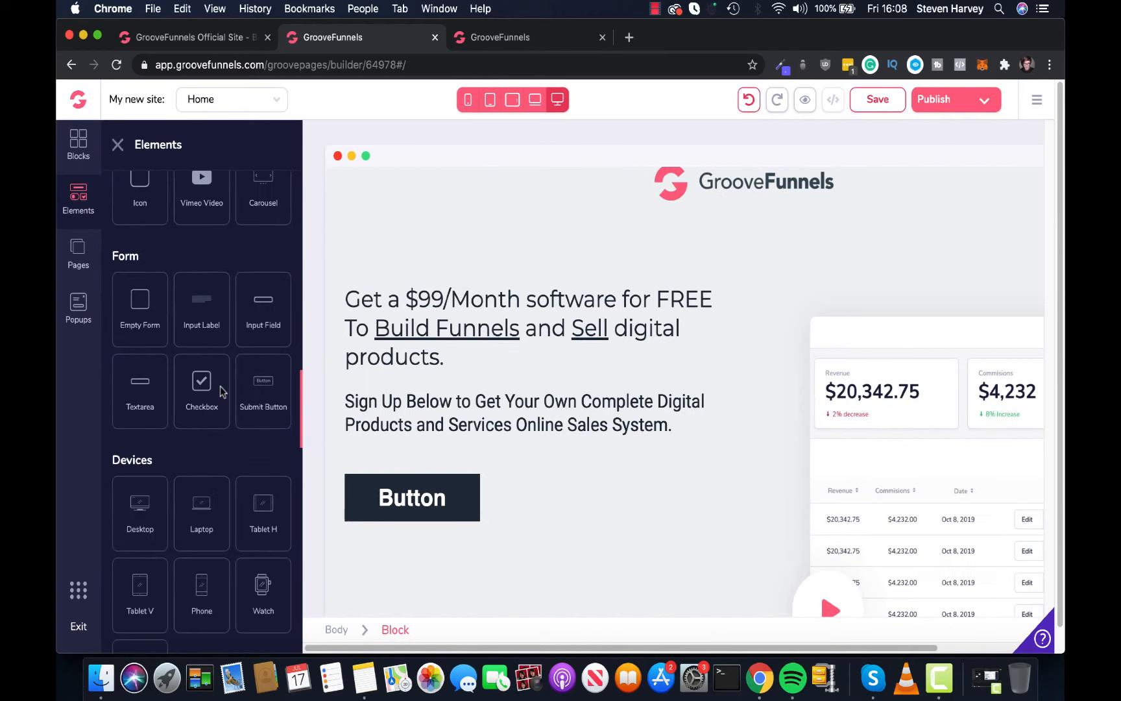
pyautogui.scroll(-20, 220, 389)
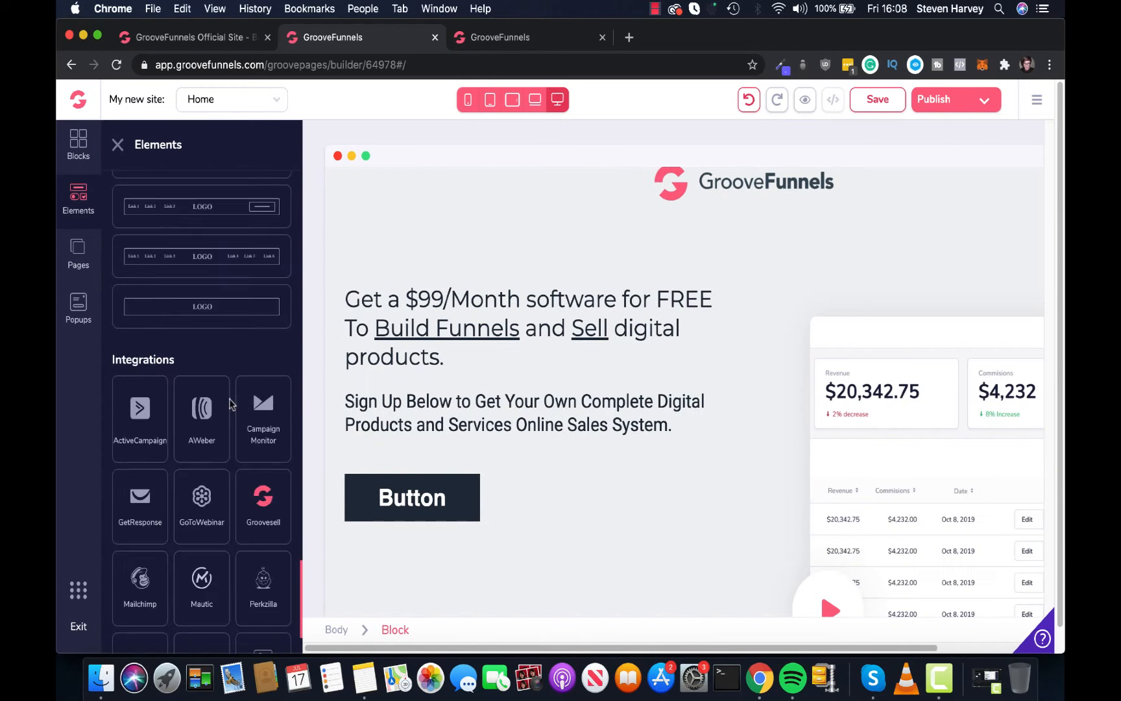
pyautogui.scroll(-5, 230, 404)
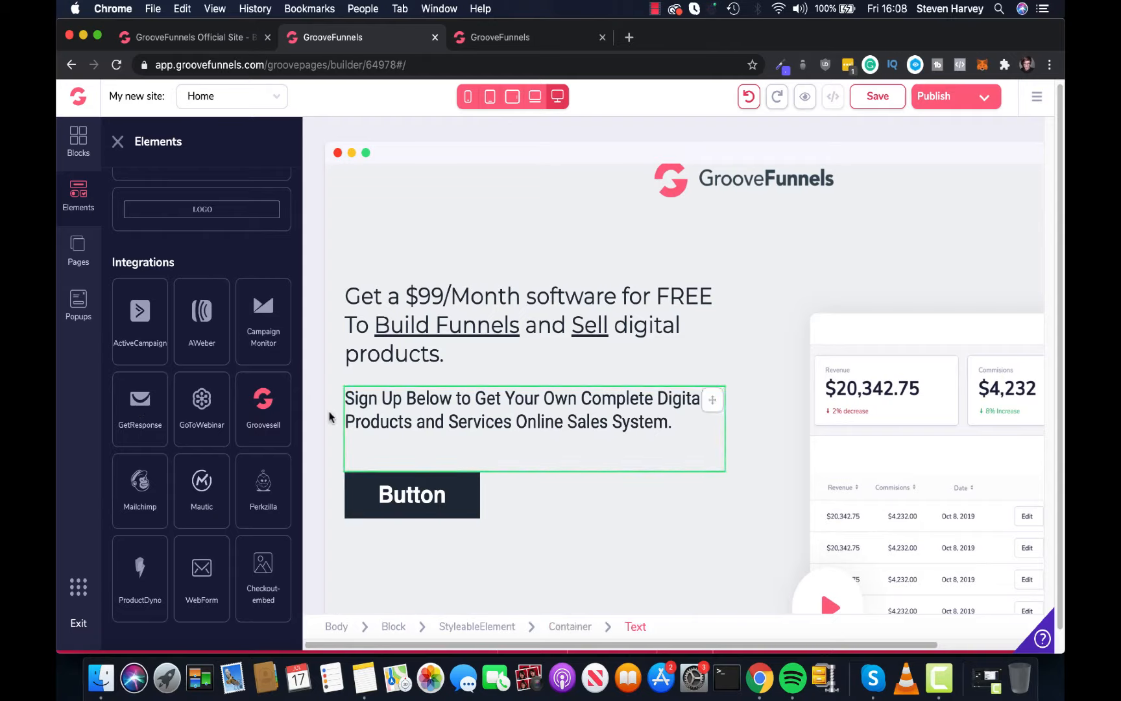
pyautogui.moveTo(143, 397); pyautogui.dragTo(452, 515)
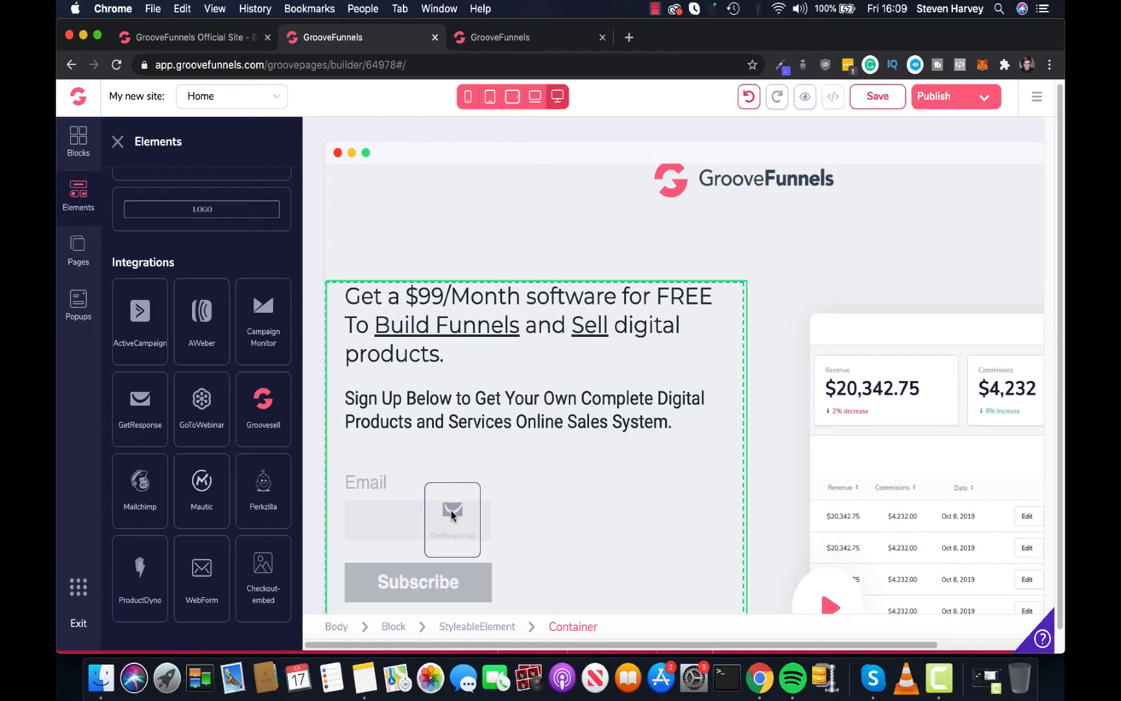
pyautogui.moveTo(453, 514); pyautogui.dragTo(454, 513)
pyautogui.scroll(-3, 558, 454)
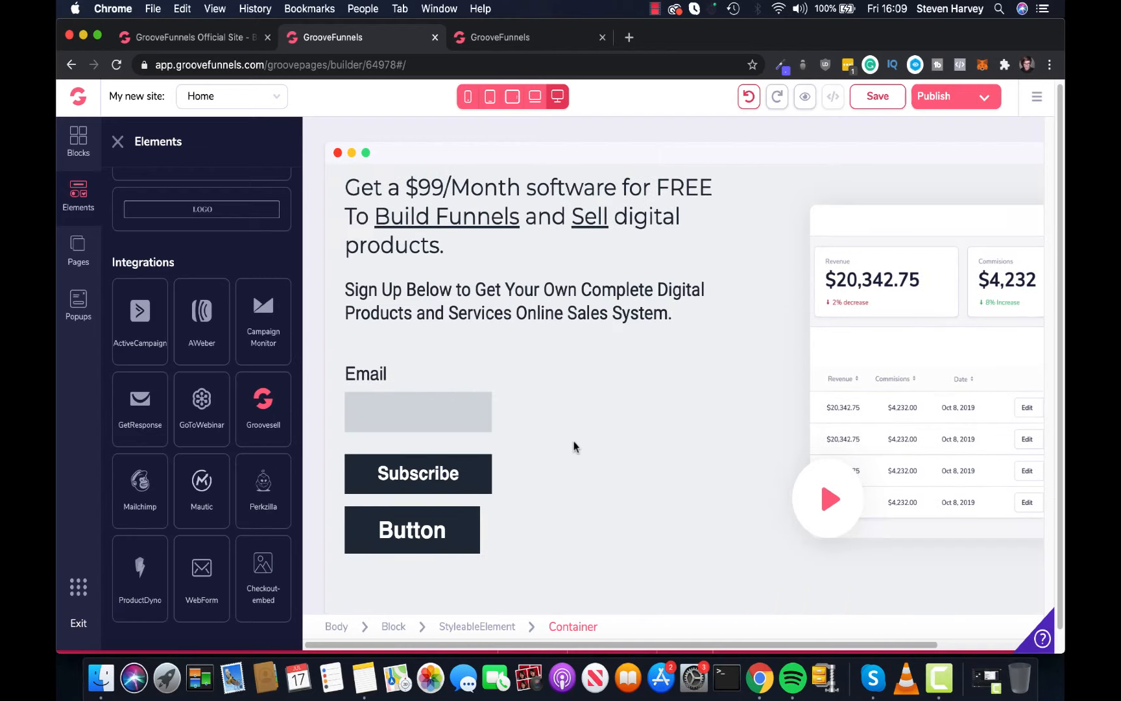
# Delete the placeholder button below the form's Subscribe button
pyautogui.click(458, 539)
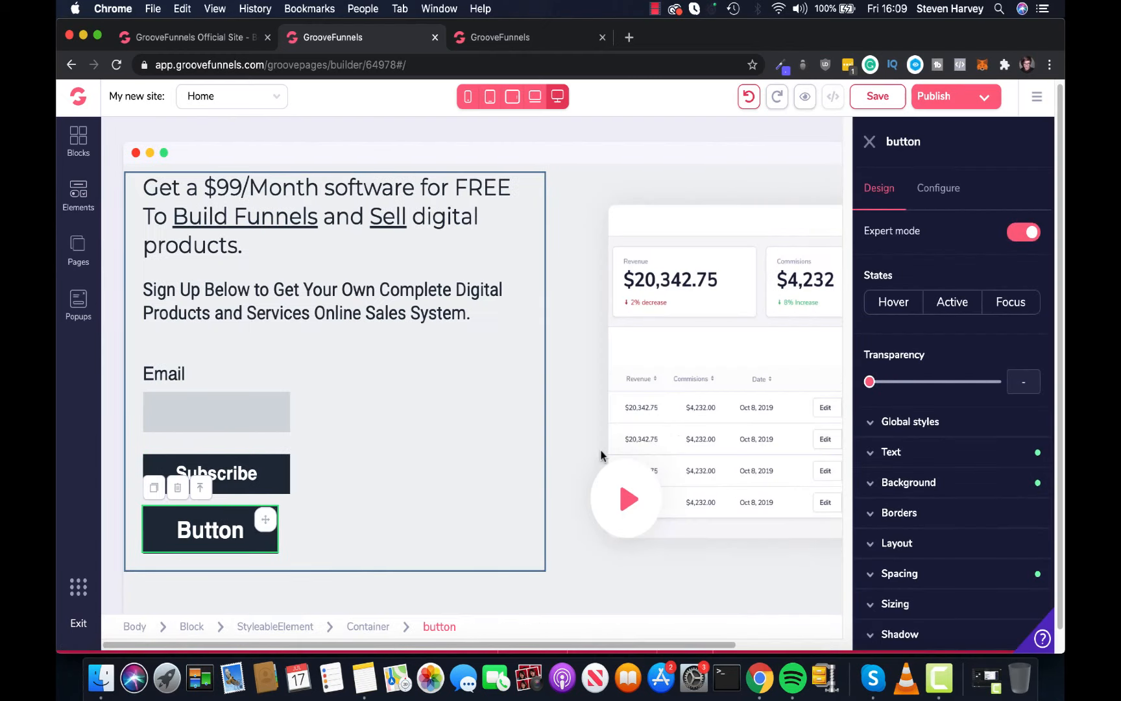
pyautogui.click(179, 492)
pyautogui.click(575, 390)
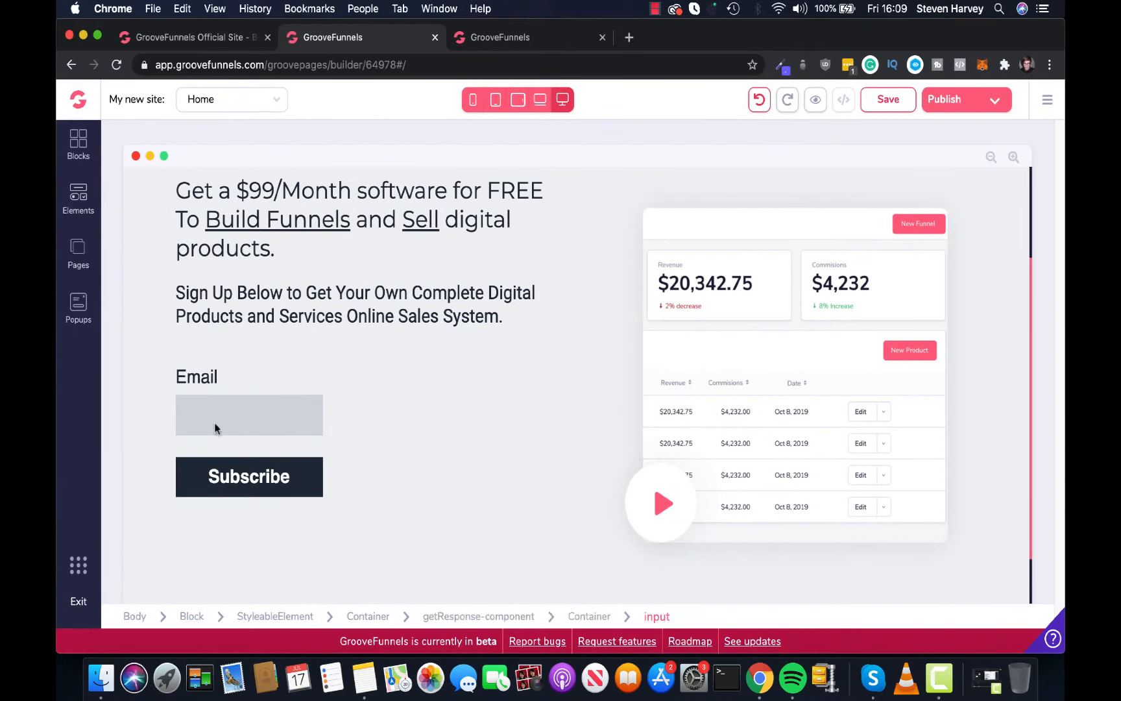
# Check the signup form on the existing site and set the new GetResponse form's width to 85.71% relative to parent
pyautogui.scroll(1, 313, 458)
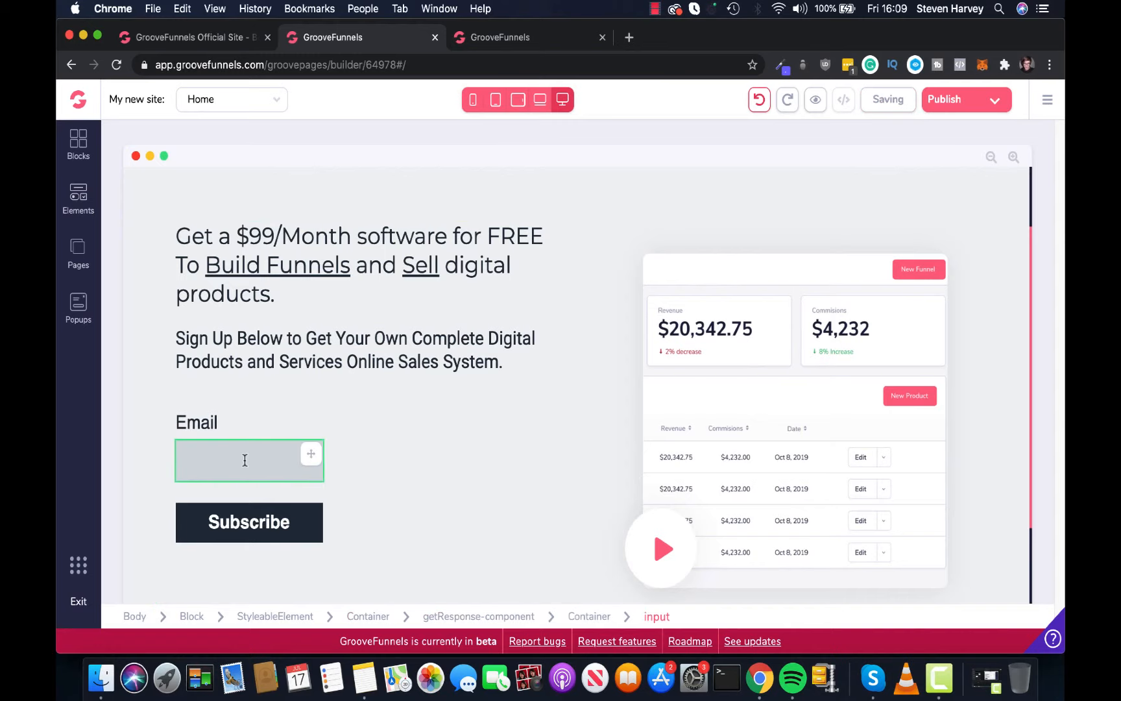
pyautogui.click(514, 39)
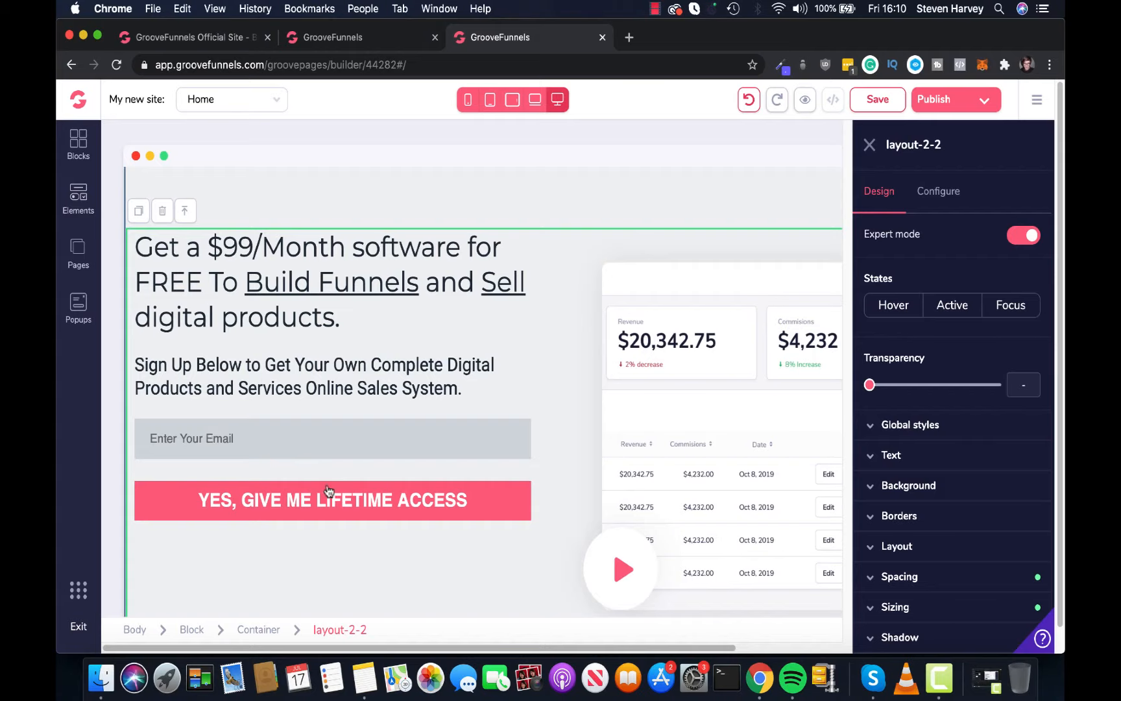
pyautogui.click(392, 41)
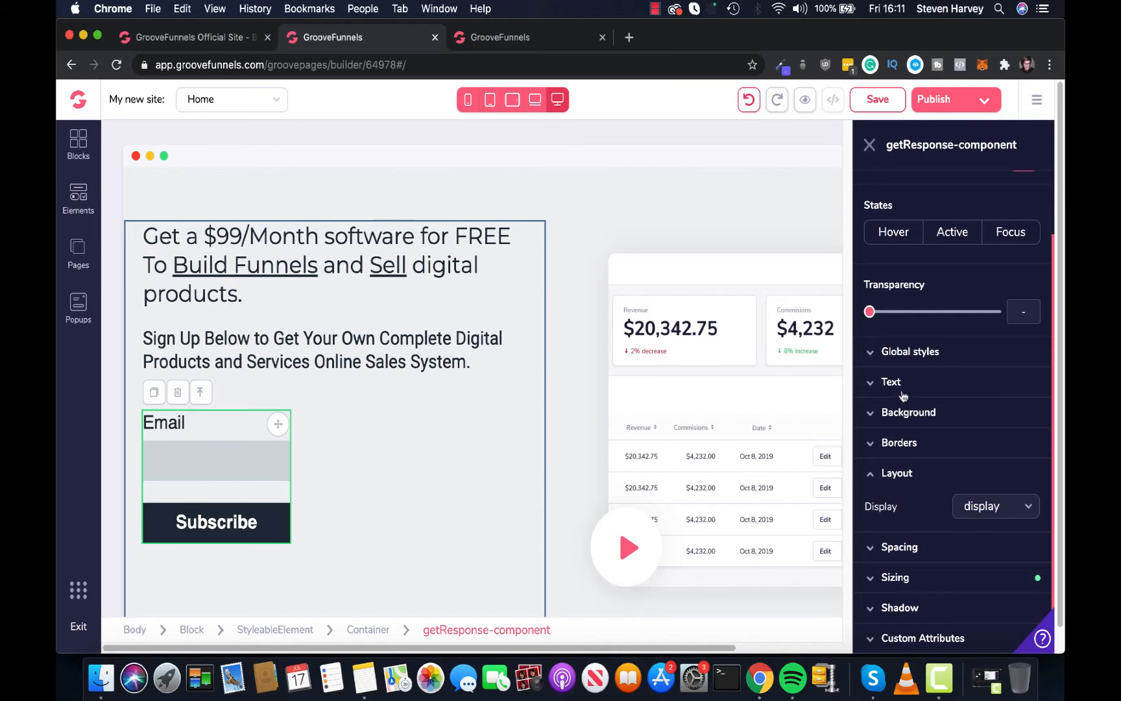
pyautogui.scroll(-1, 922, 463)
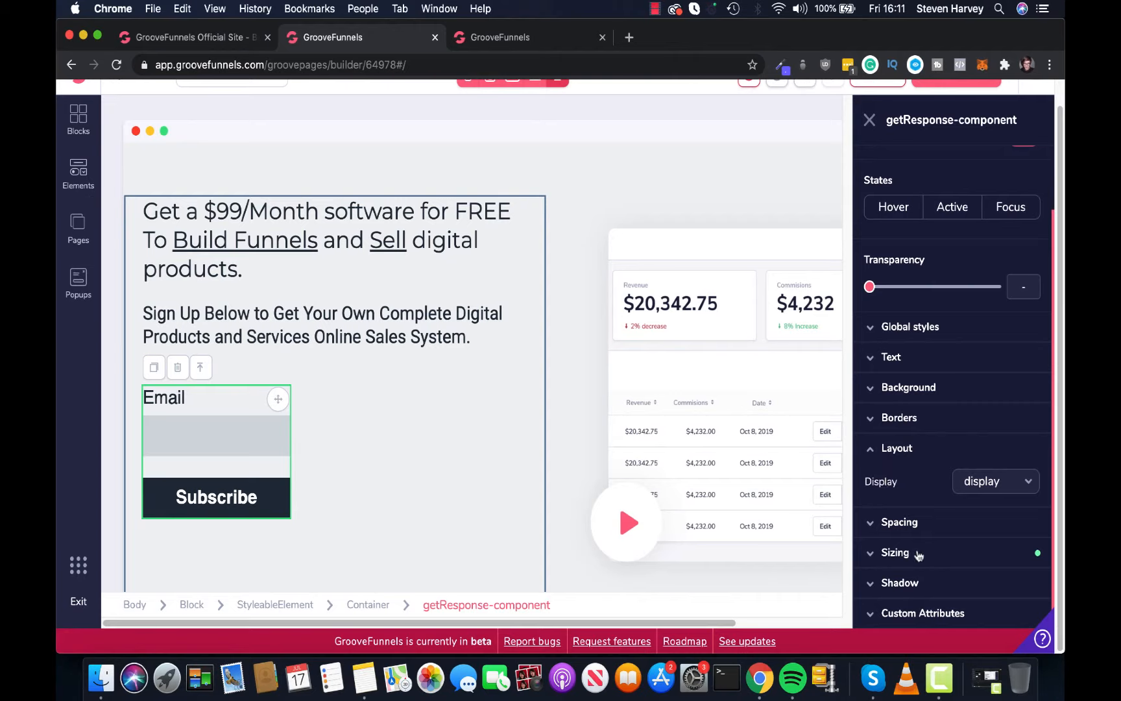
pyautogui.click(895, 553)
pyautogui.scroll(-3, 918, 519)
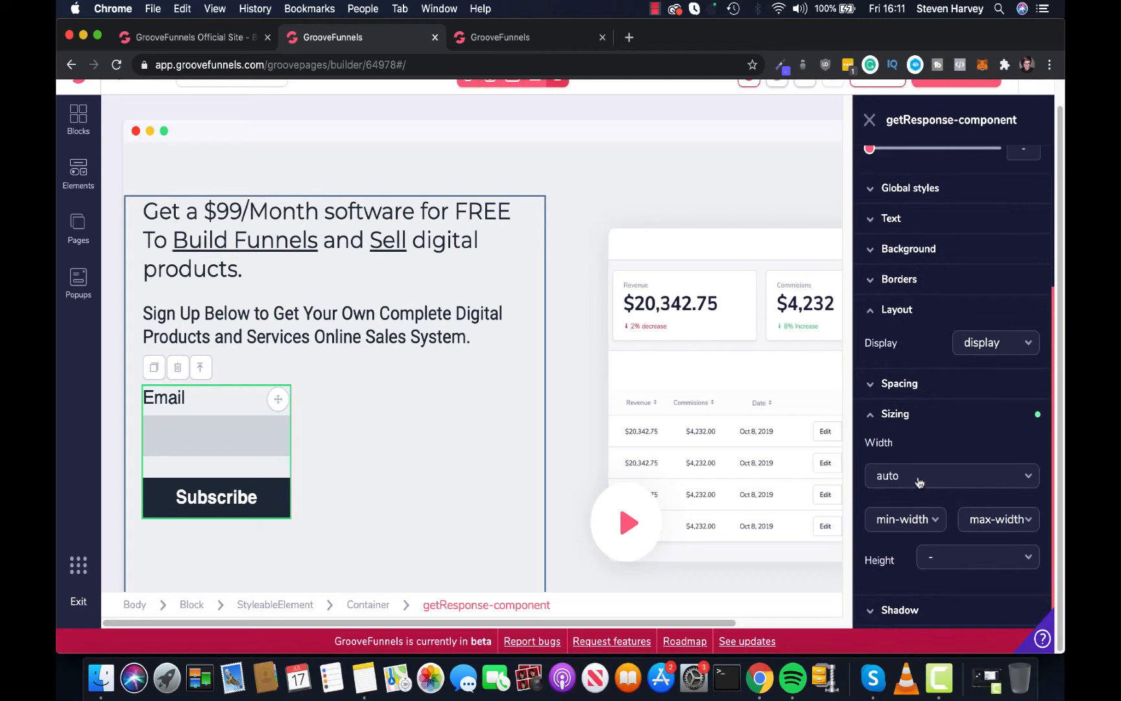
pyautogui.scroll(-1, 922, 481)
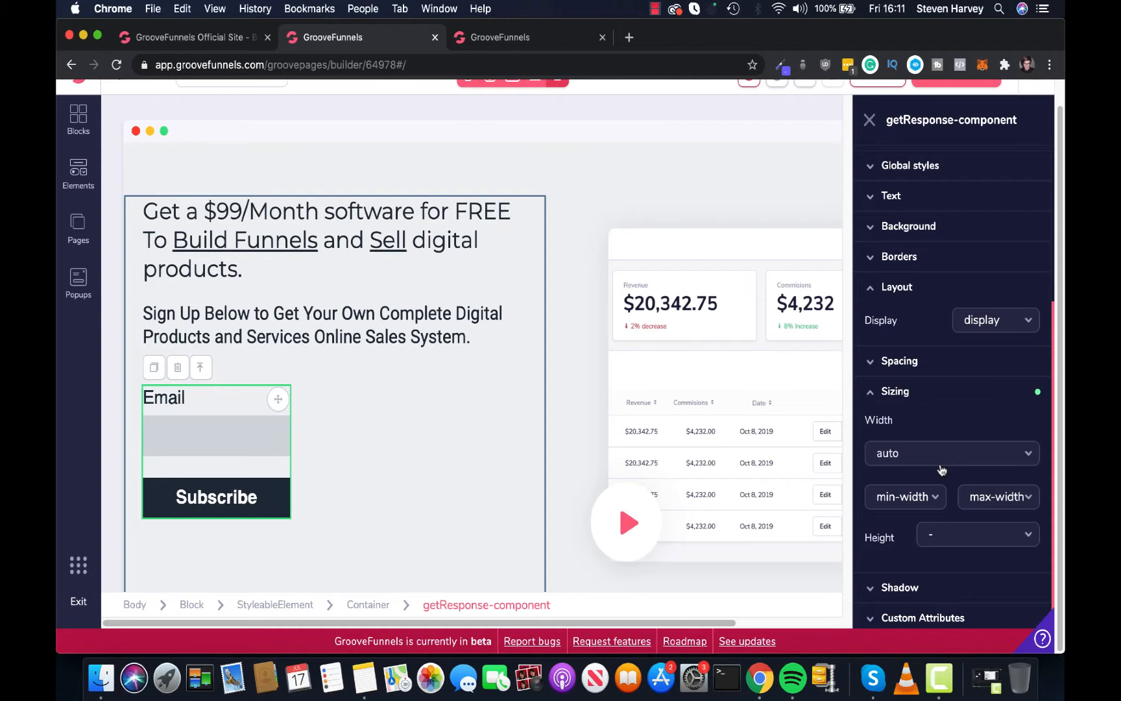
pyautogui.click(976, 458)
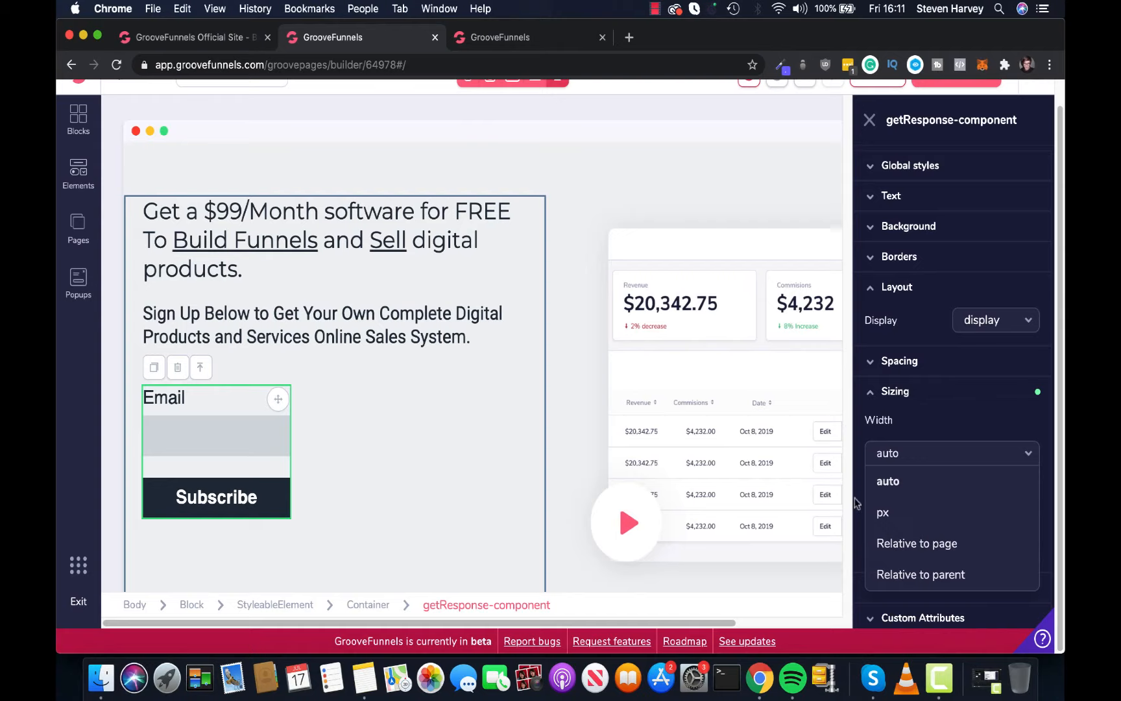
pyautogui.click(929, 577)
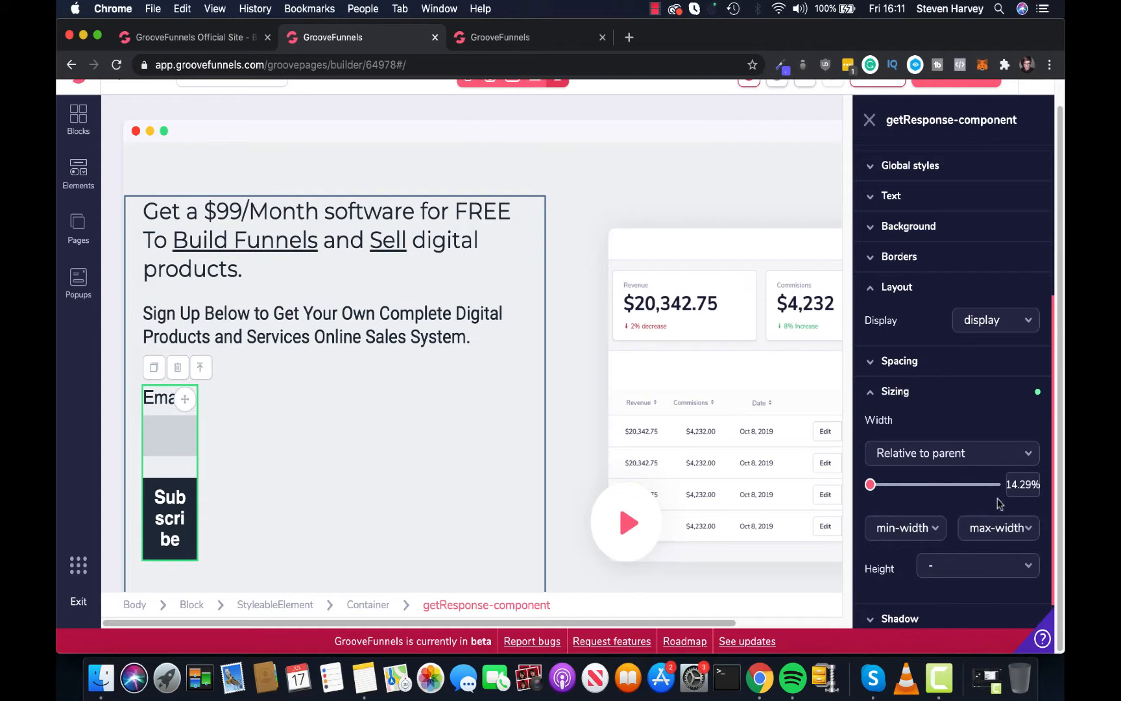
pyautogui.moveTo(879, 493); pyautogui.dragTo(1006, 497)
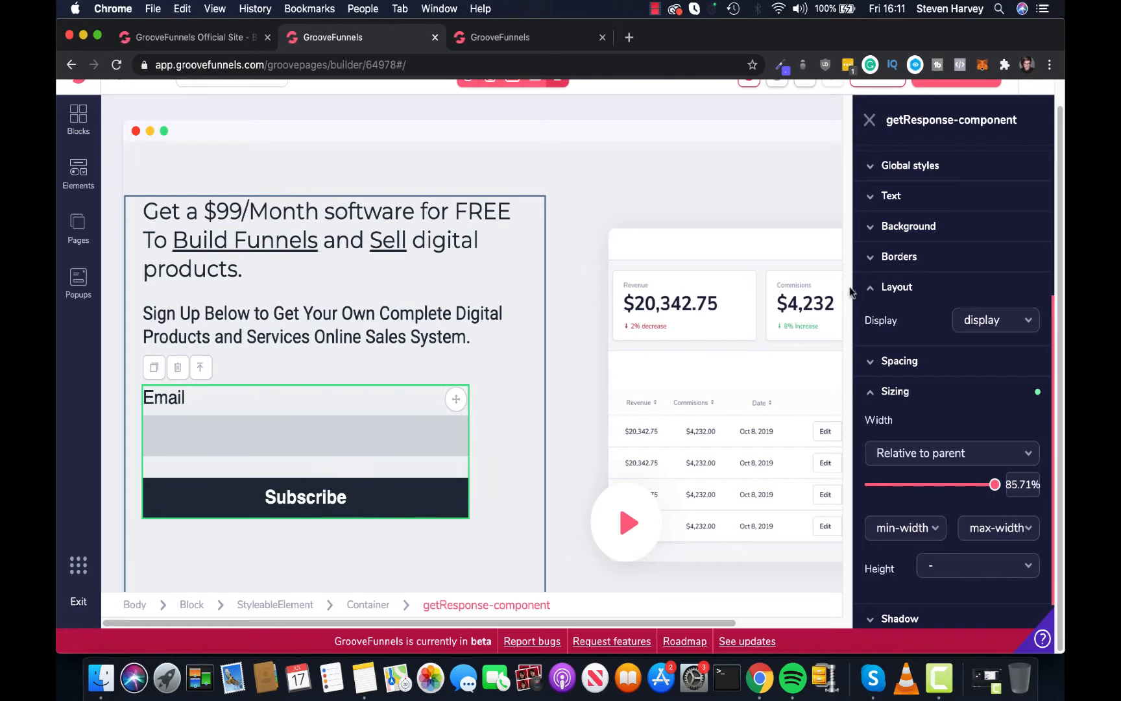
pyautogui.click(771, 194)
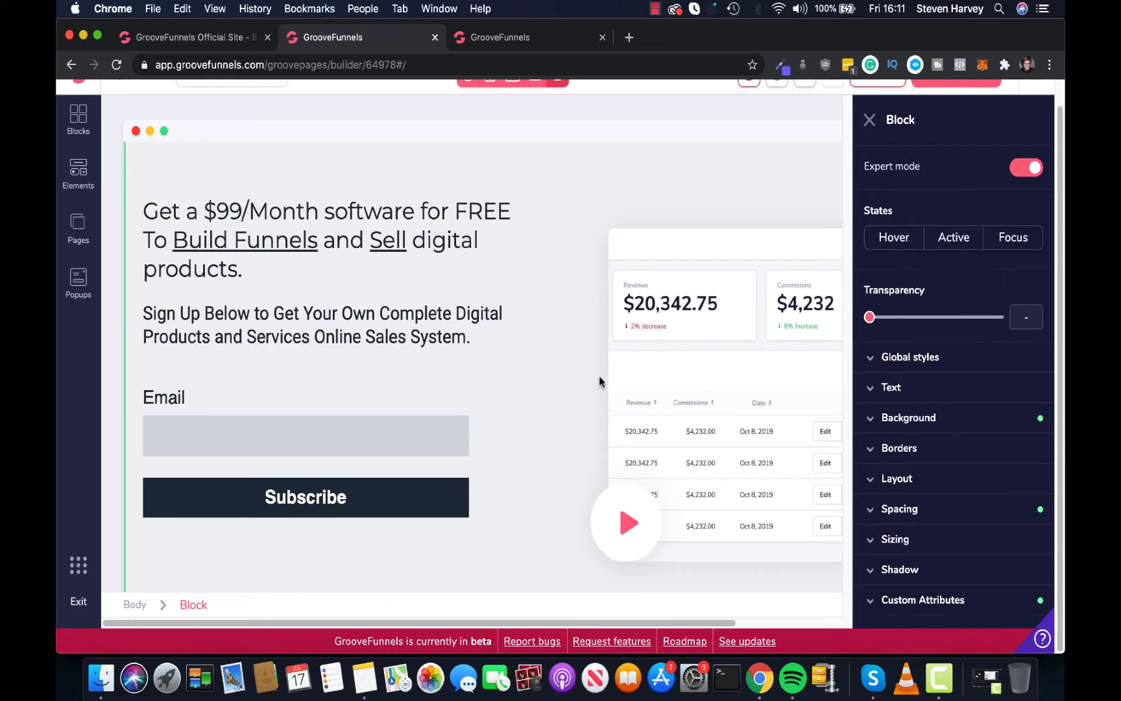
# Delete the Email label above the form's input field
pyautogui.click(174, 404)
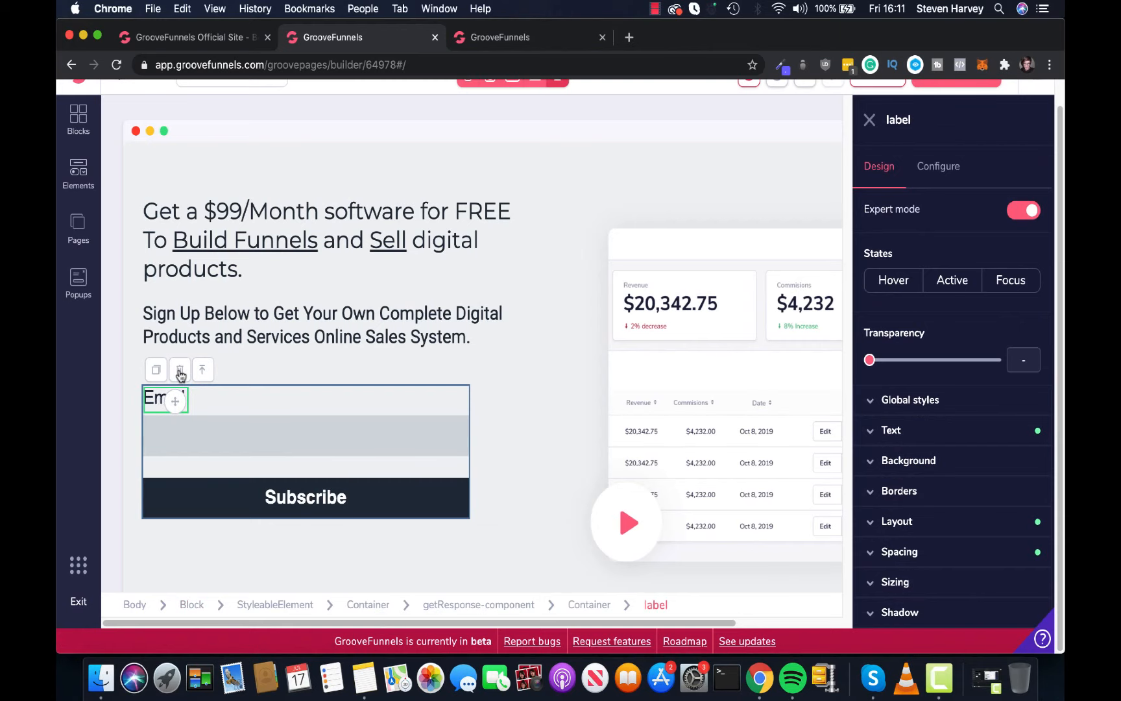
pyautogui.click(180, 370)
pyautogui.click(588, 392)
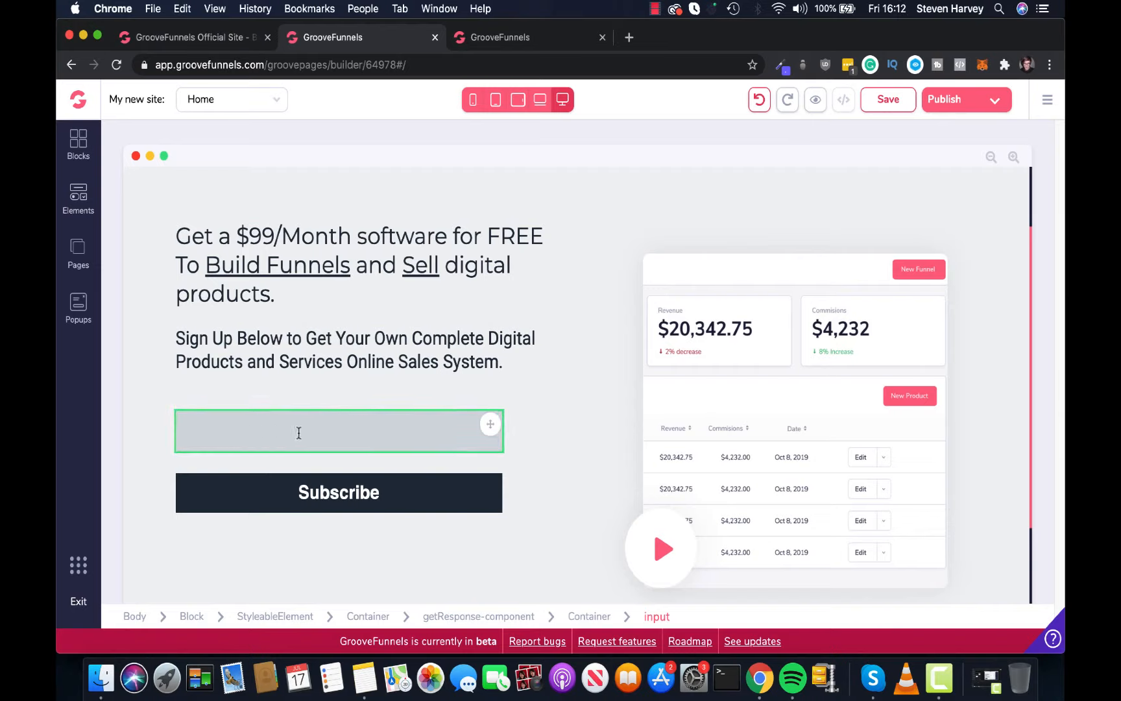
# Set the placeholder text of the signup form's email input to "Enter email address"
pyautogui.click(340, 432)
pyautogui.click(531, 394)
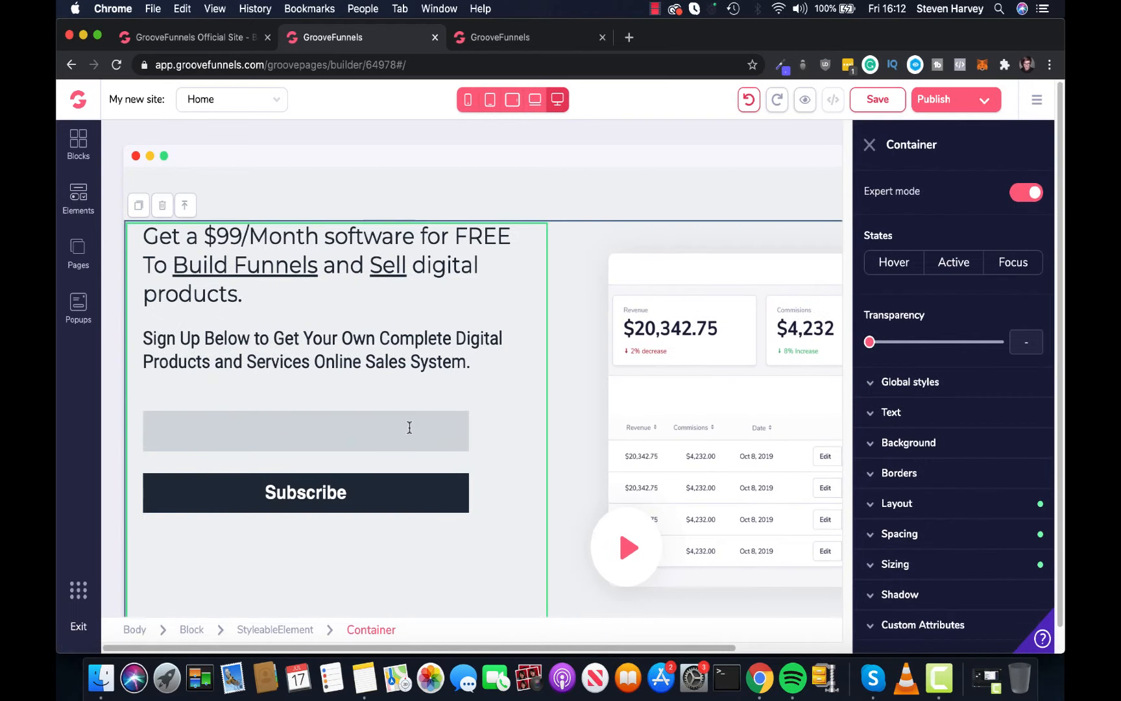
pyautogui.click(410, 428)
pyautogui.click(961, 438)
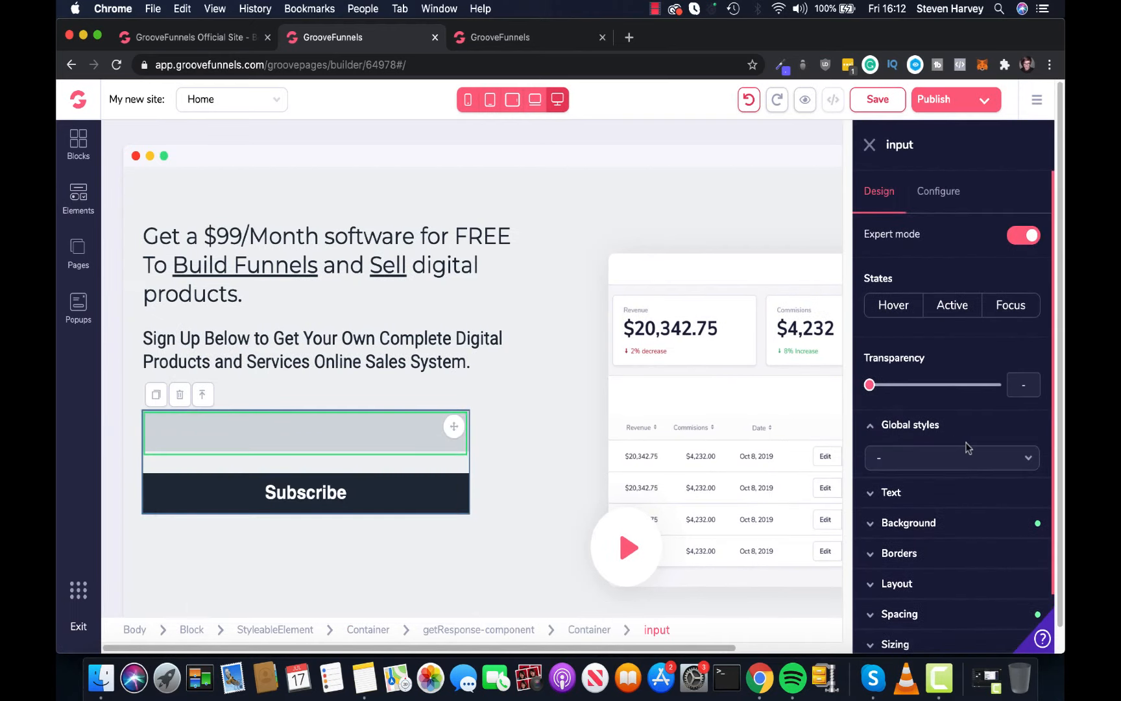
pyautogui.scroll(-2, 956, 514)
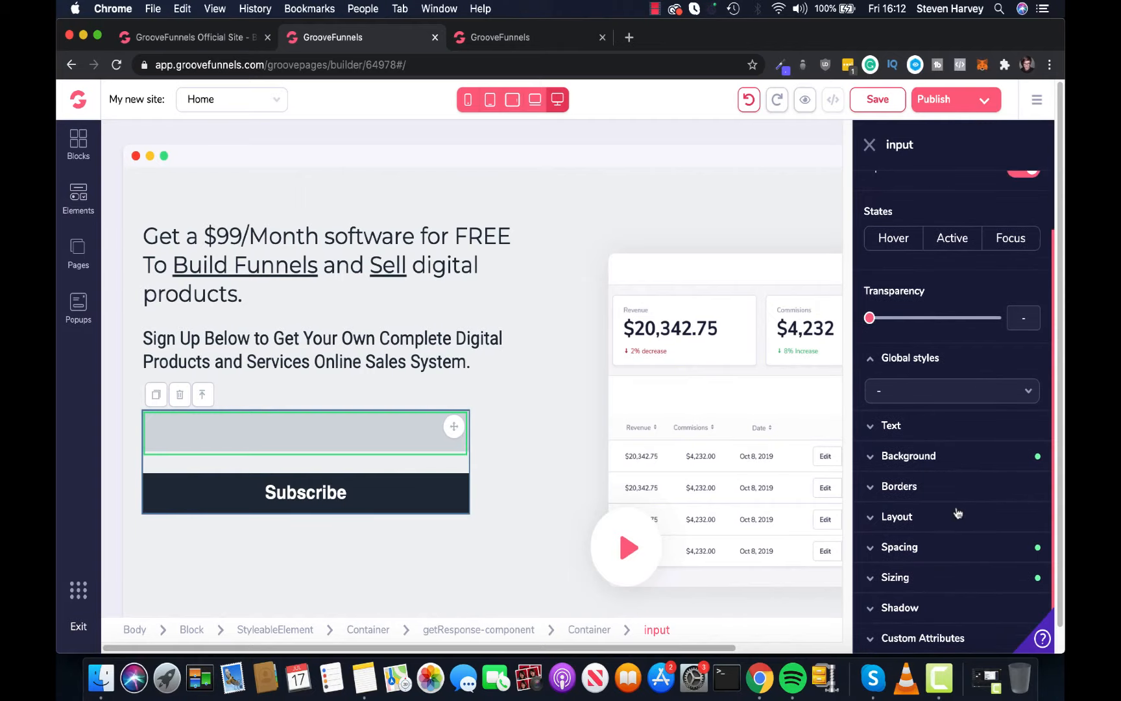
pyautogui.scroll(2, 963, 448)
pyautogui.click(947, 204)
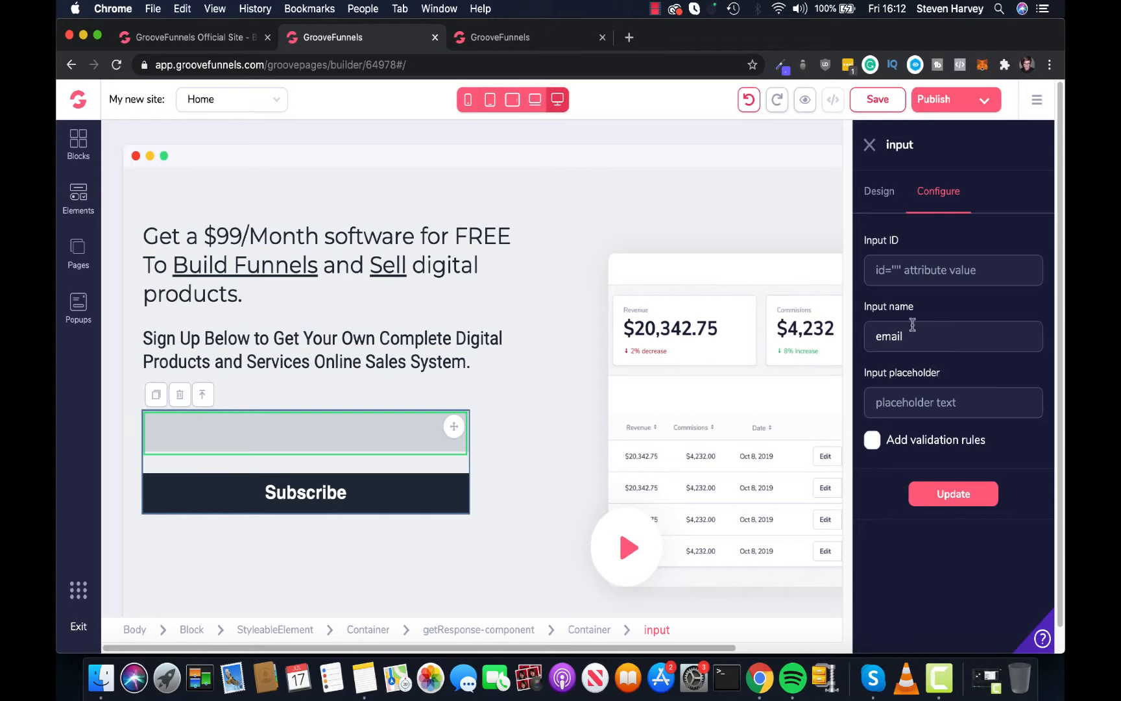
pyautogui.click(924, 403)
pyautogui.write('Enter email address')
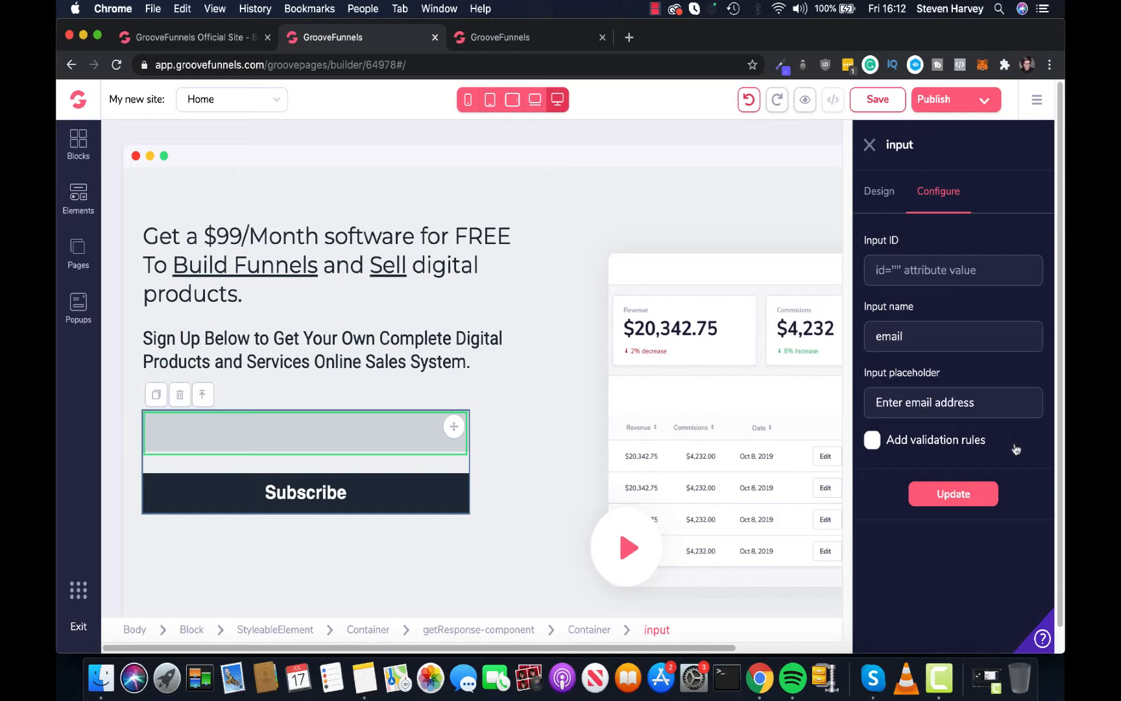
pyautogui.click(975, 505)
# Add validation rules to the email input, keeping the type email and requiring that it not be empty
pyautogui.click(872, 441)
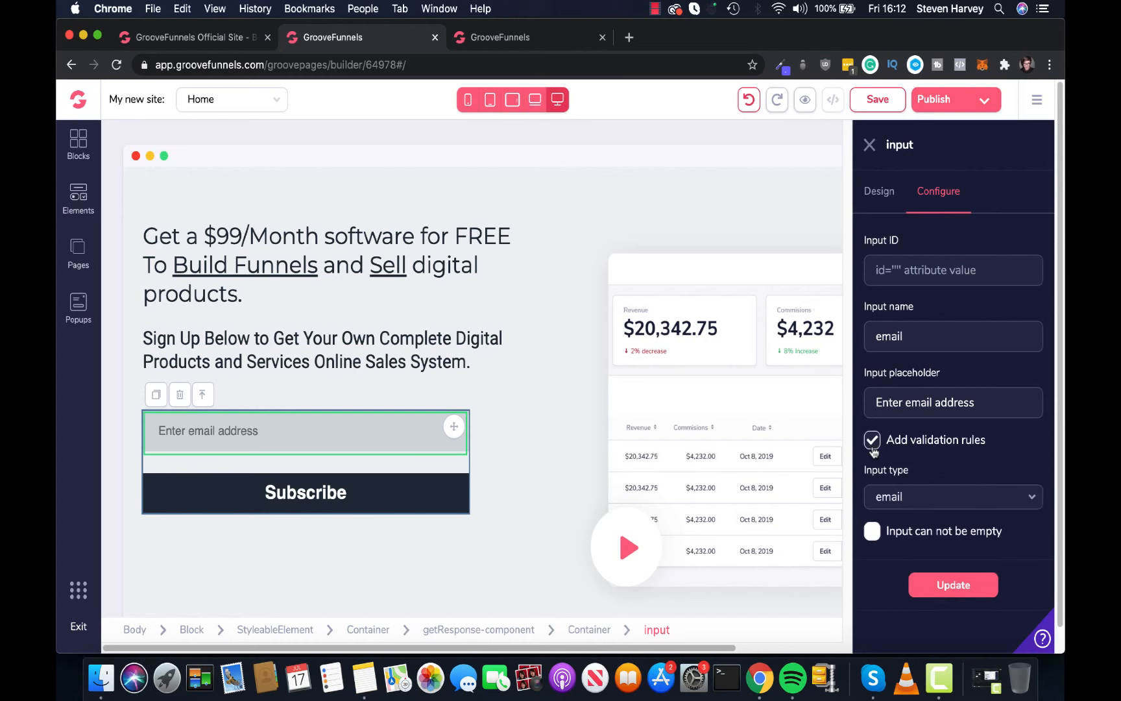
pyautogui.scroll(-1, 905, 488)
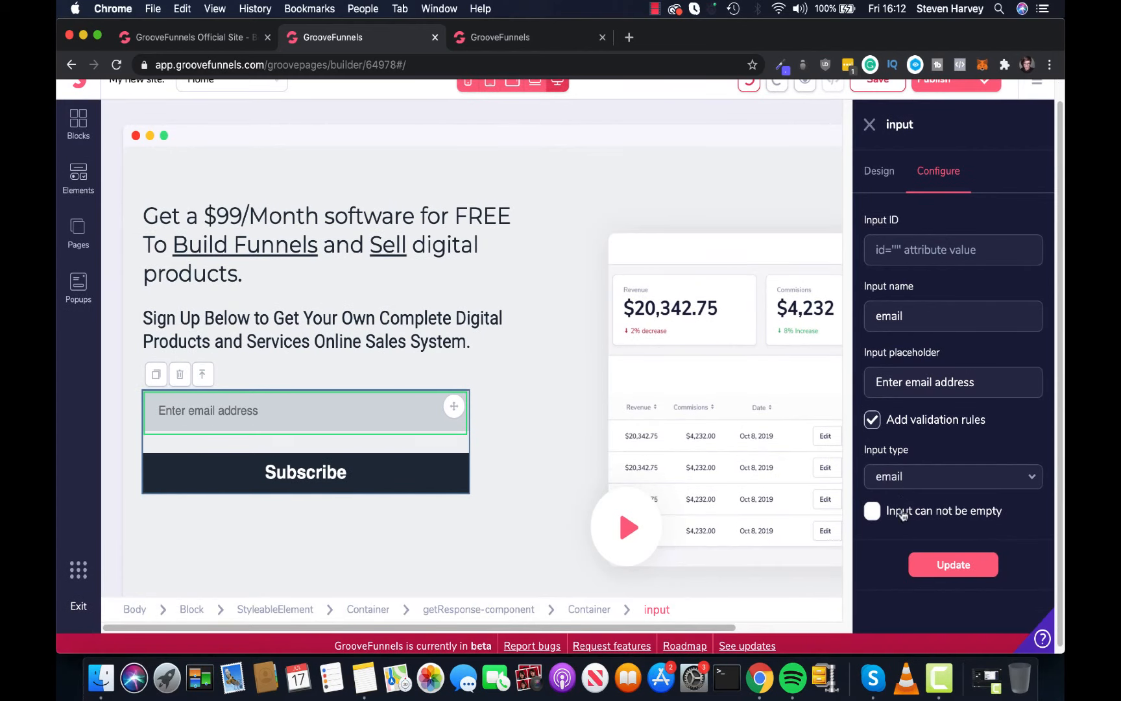
pyautogui.click(872, 512)
pyautogui.click(946, 570)
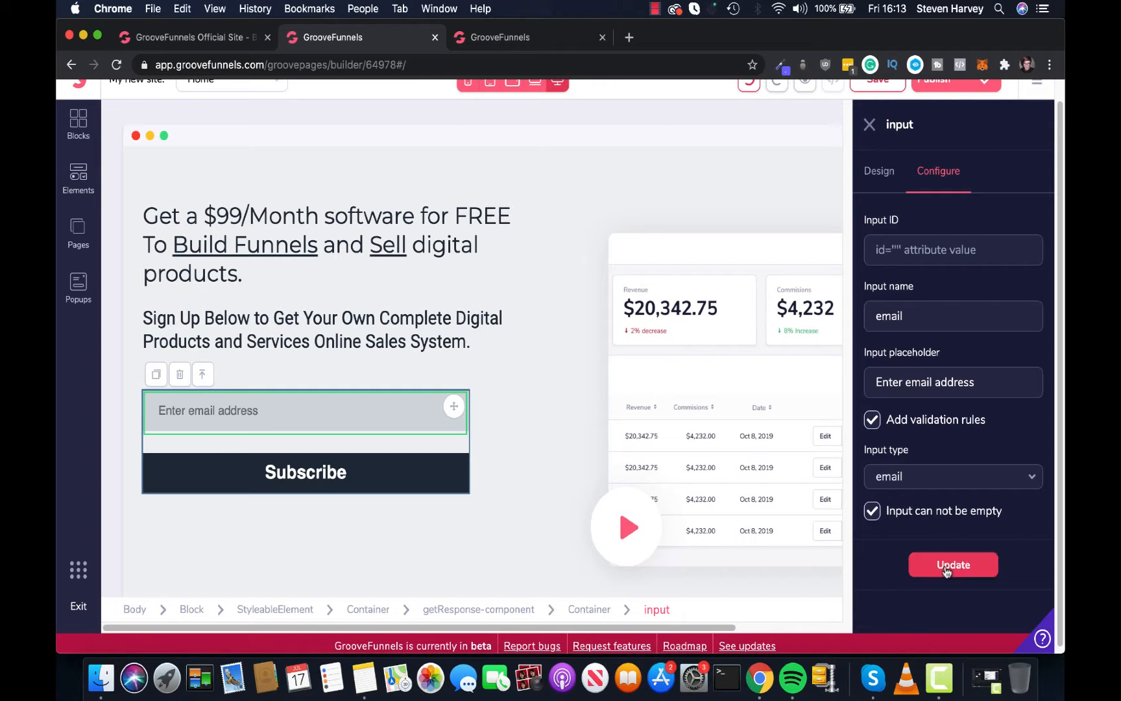
# Check the button wording on the existing site and set the new form's submit button text to "YES, GIVE ME LIFETIME ACCESS"
pyautogui.click(389, 480)
pyautogui.click(503, 39)
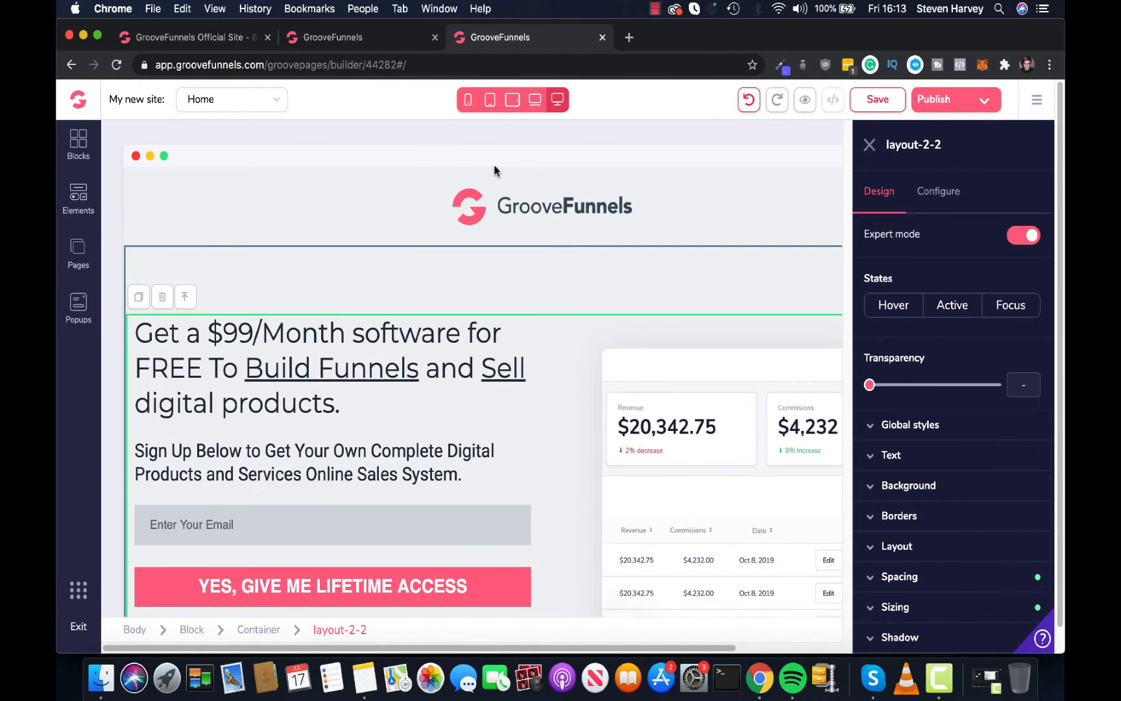
pyautogui.scroll(-5, 493, 170)
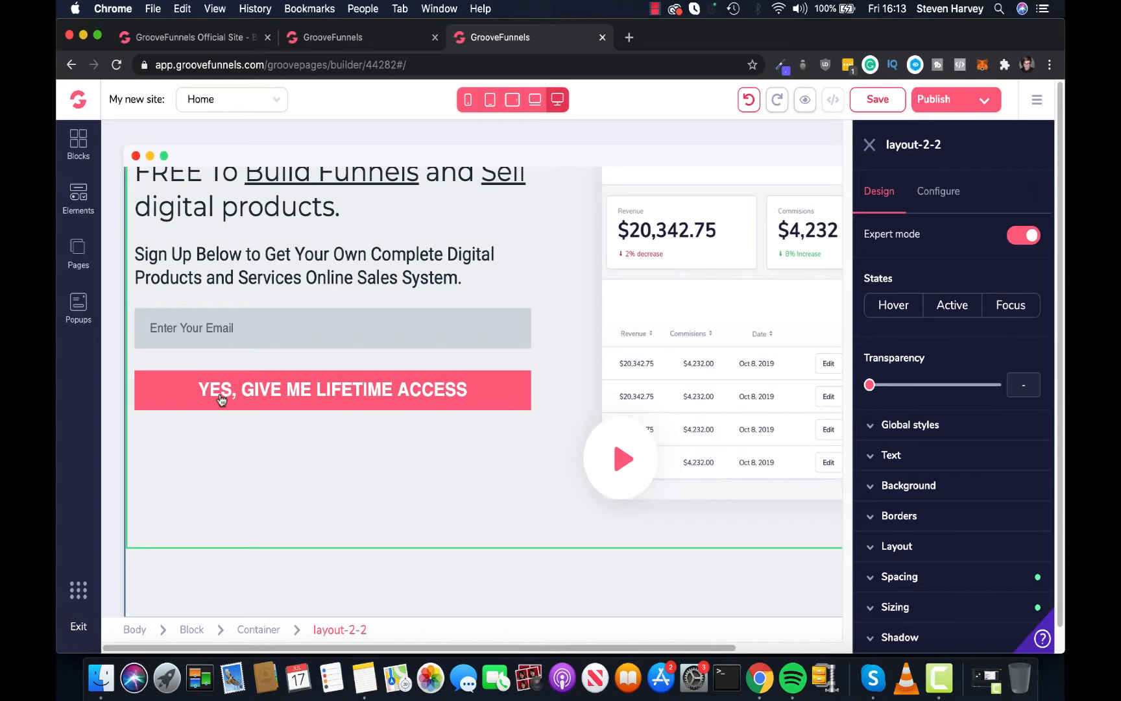
pyautogui.click(393, 44)
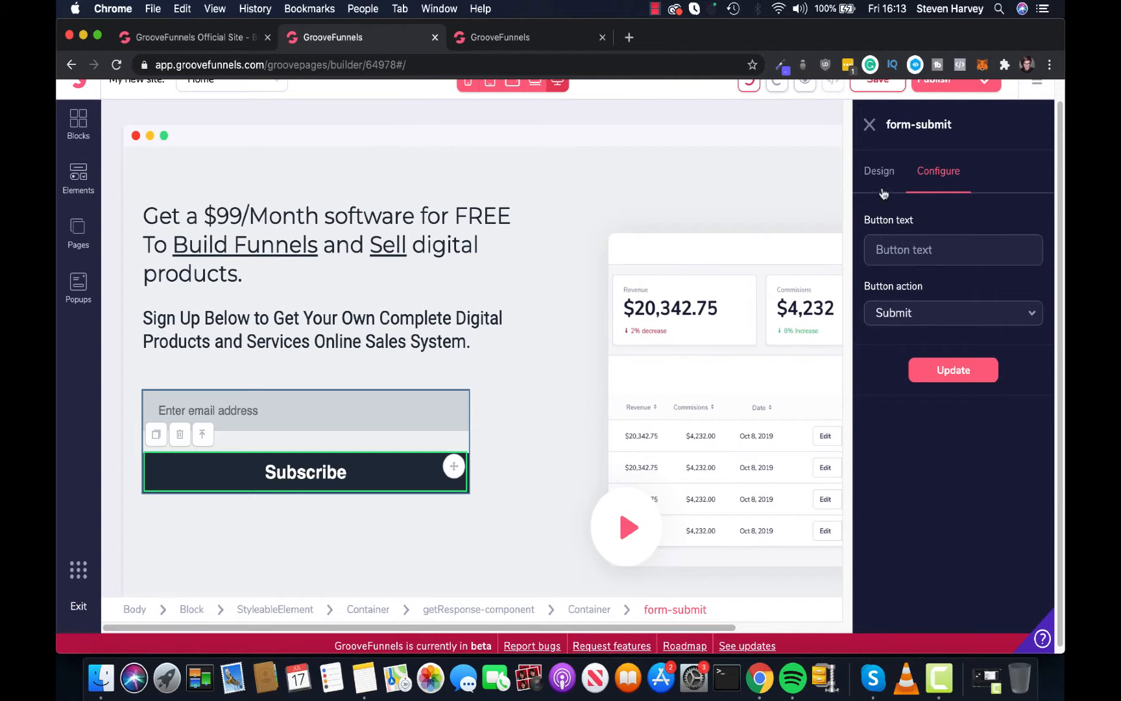
pyautogui.click(943, 317)
pyautogui.click(942, 250)
pyautogui.write('YES')
pyautogui.write(', GIVE ME LIFETIME A')
pyautogui.write('CCESS')
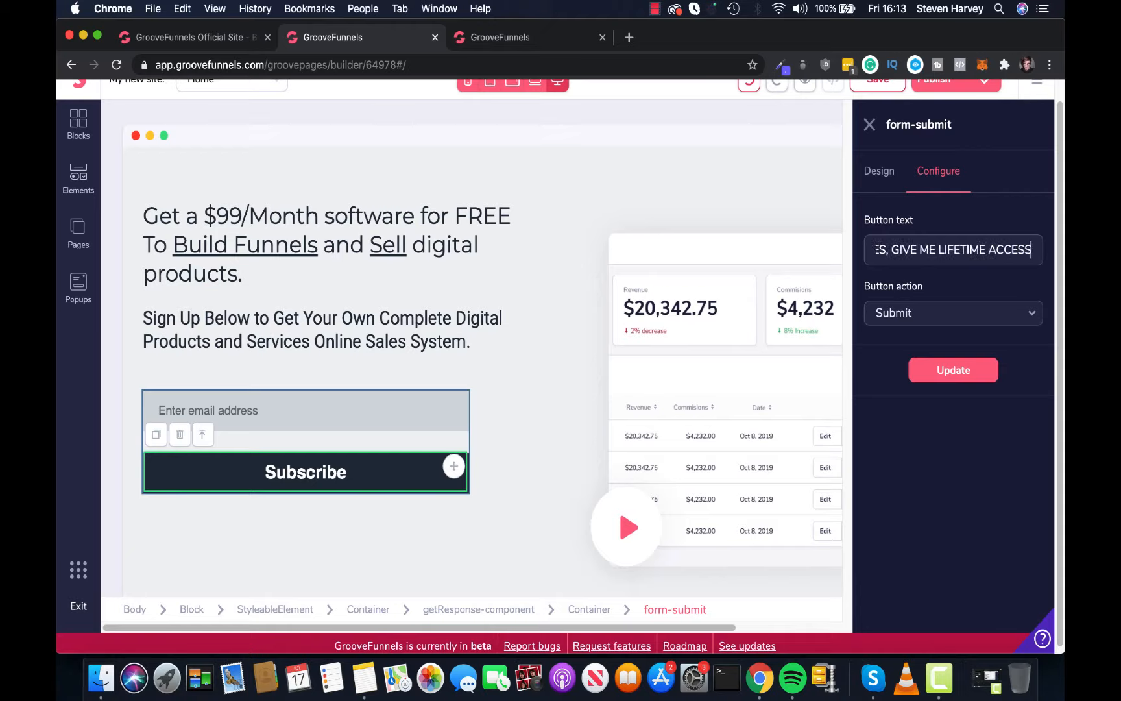
pyautogui.click(954, 372)
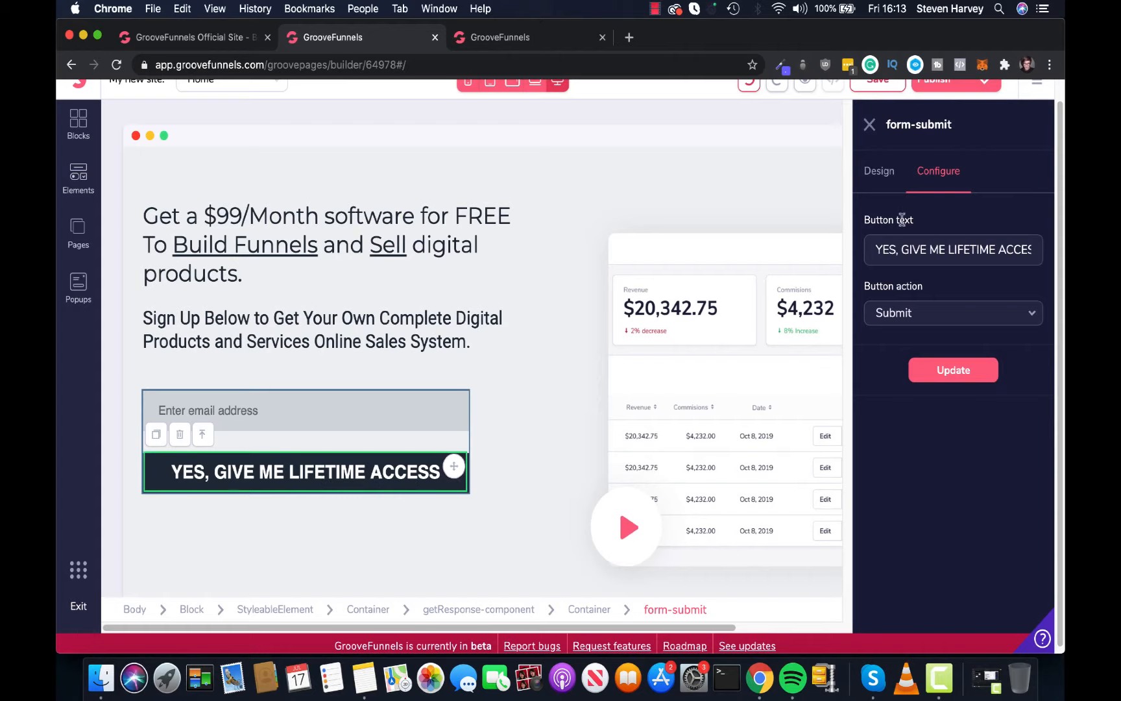
# Open the submit button's background colour and sample the pink #FD6481 from the GrooveFunnels logo with the browser's colour picker extension
pyautogui.click(882, 178)
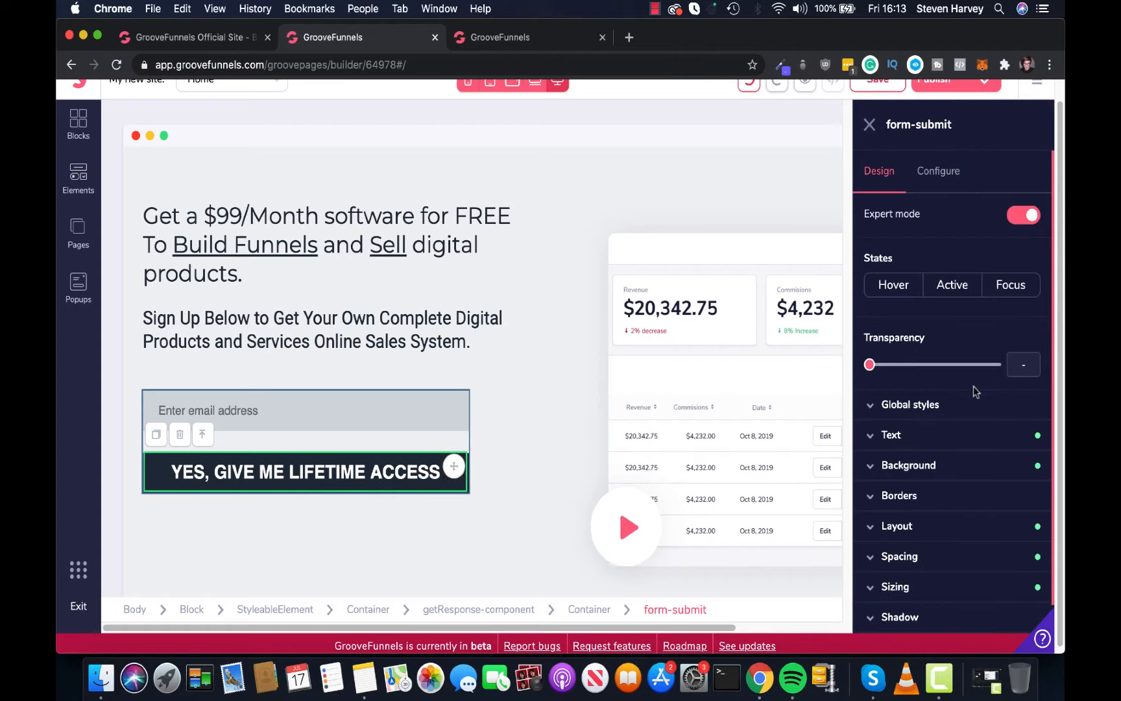
pyautogui.scroll(-3, 941, 345)
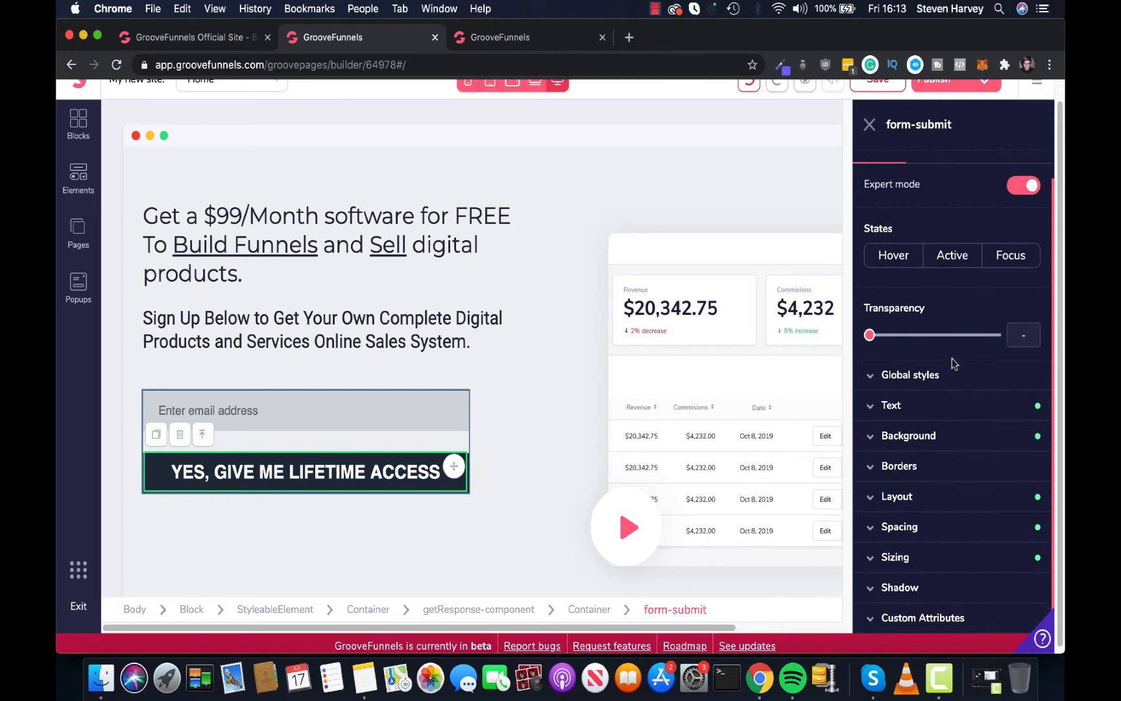
pyautogui.click(935, 432)
pyautogui.scroll(-2, 972, 408)
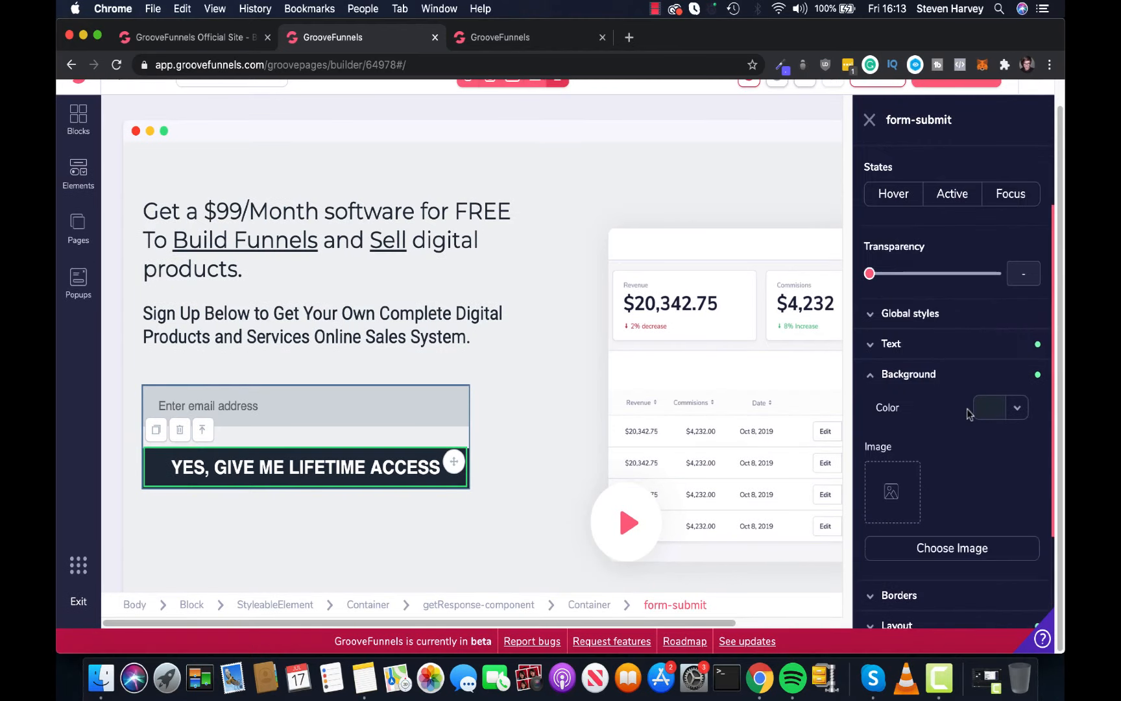
pyautogui.scroll(-1, 980, 409)
pyautogui.click(1017, 377)
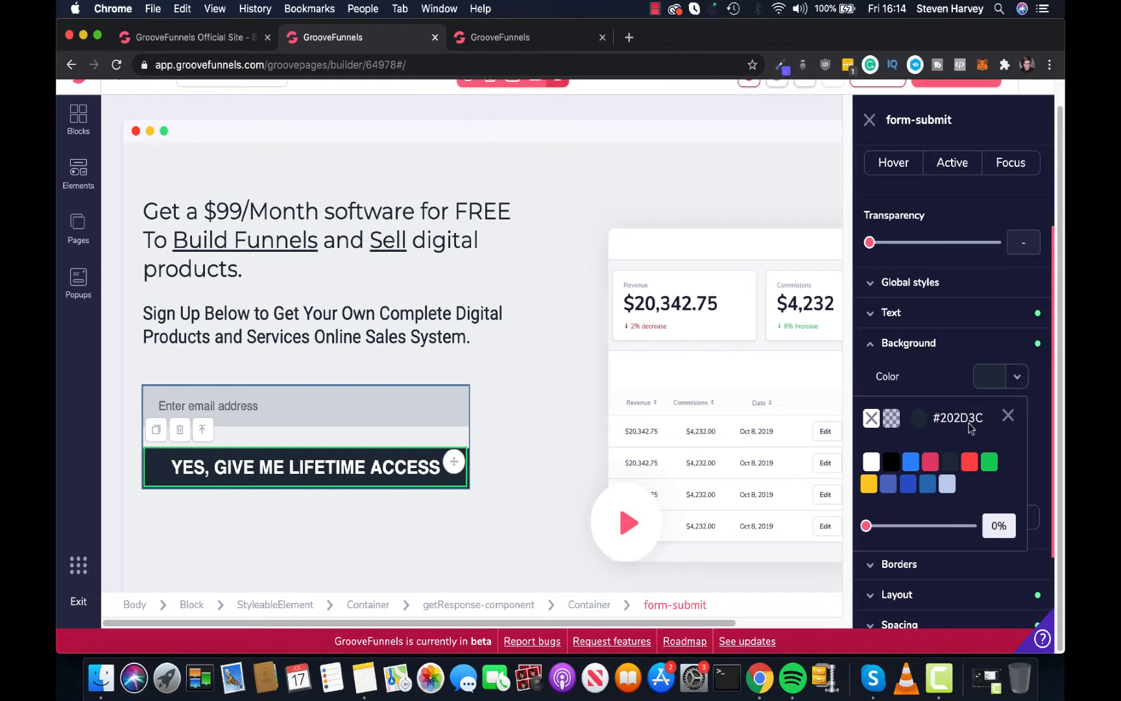
pyautogui.scroll(2, 823, 204)
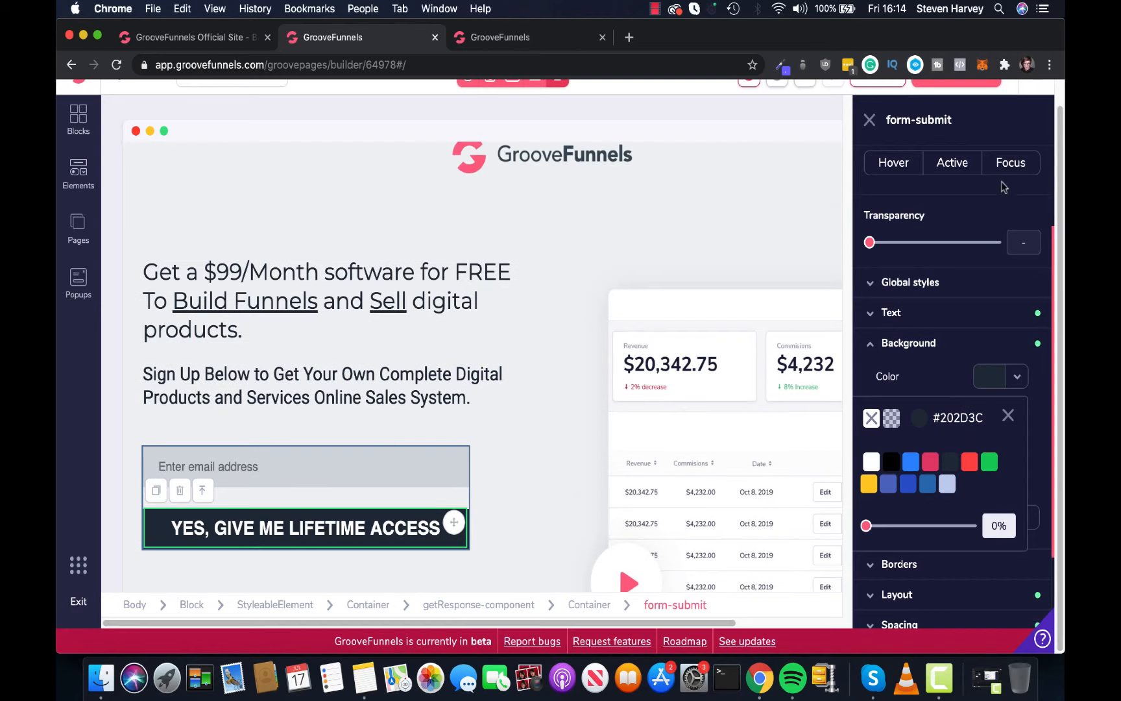
pyautogui.scroll(5, 1004, 187)
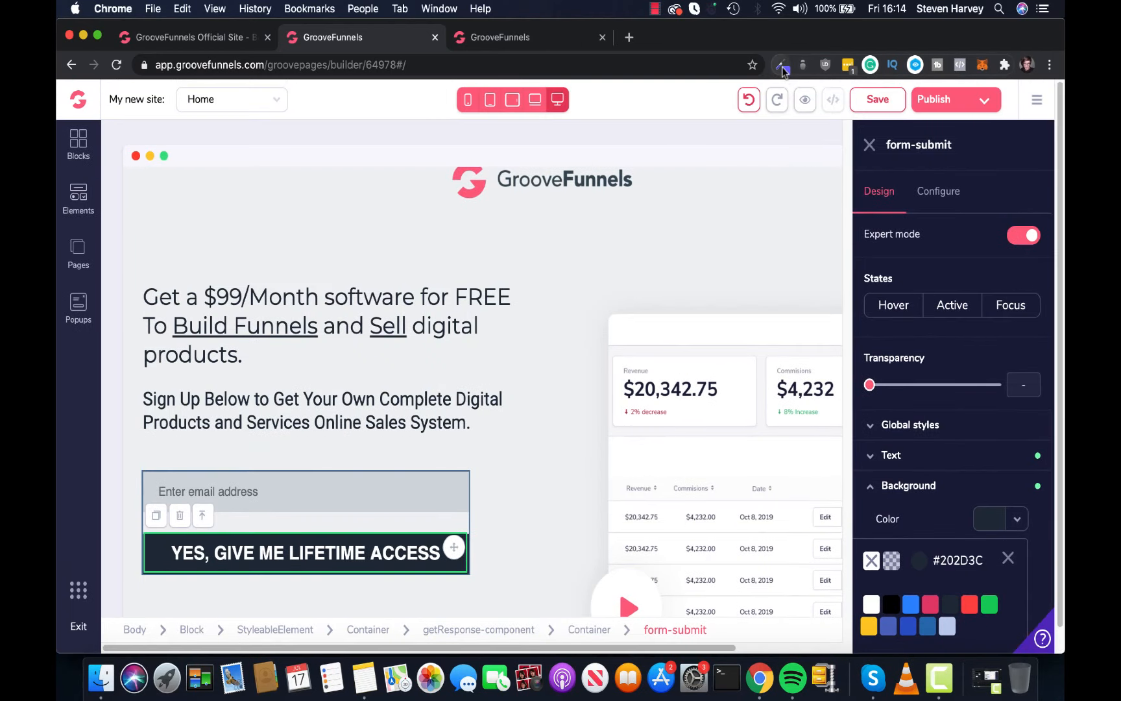
pyautogui.click(781, 66)
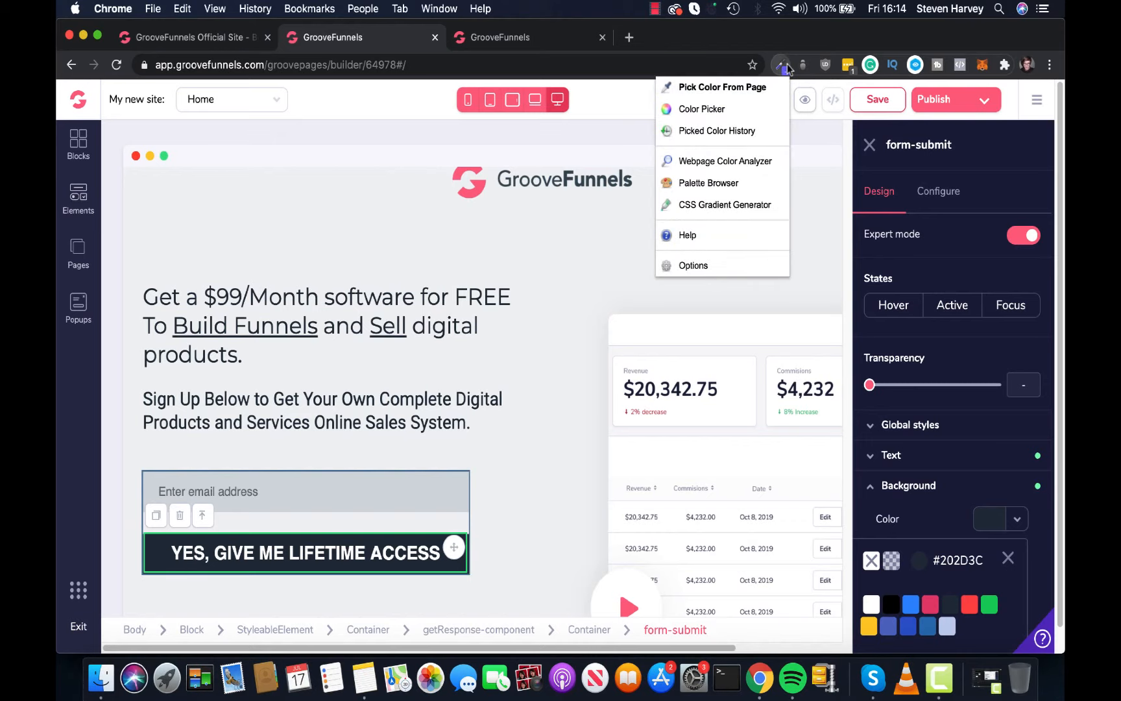
pyautogui.click(723, 88)
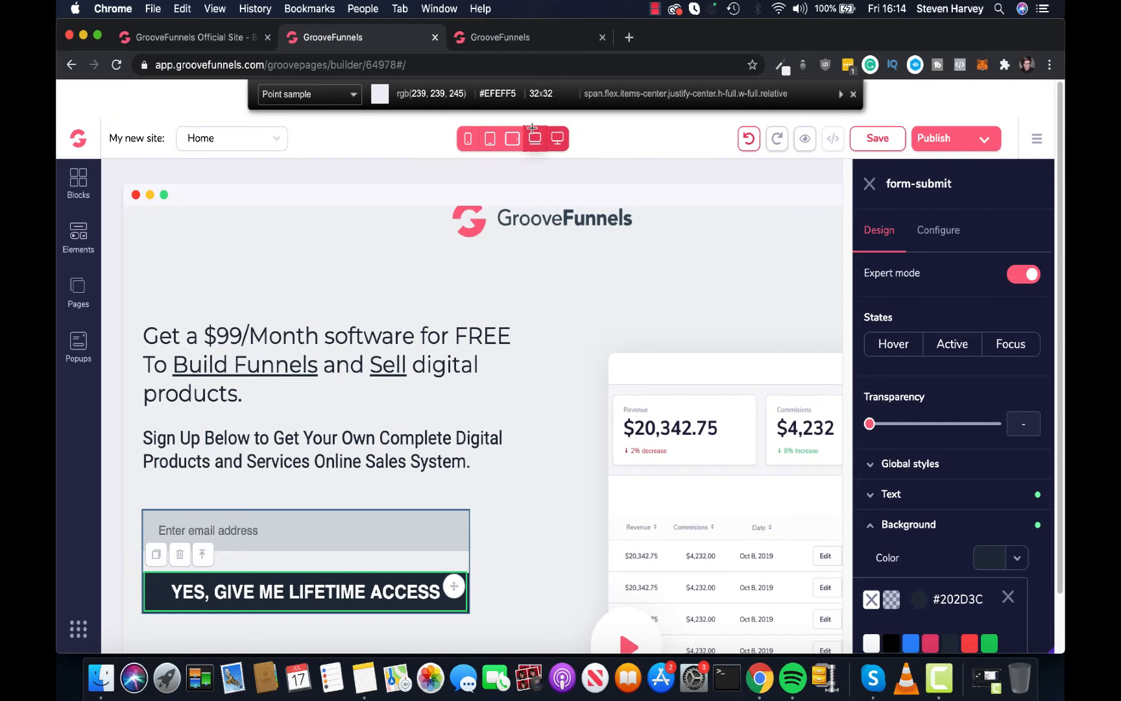
pyautogui.click(480, 221)
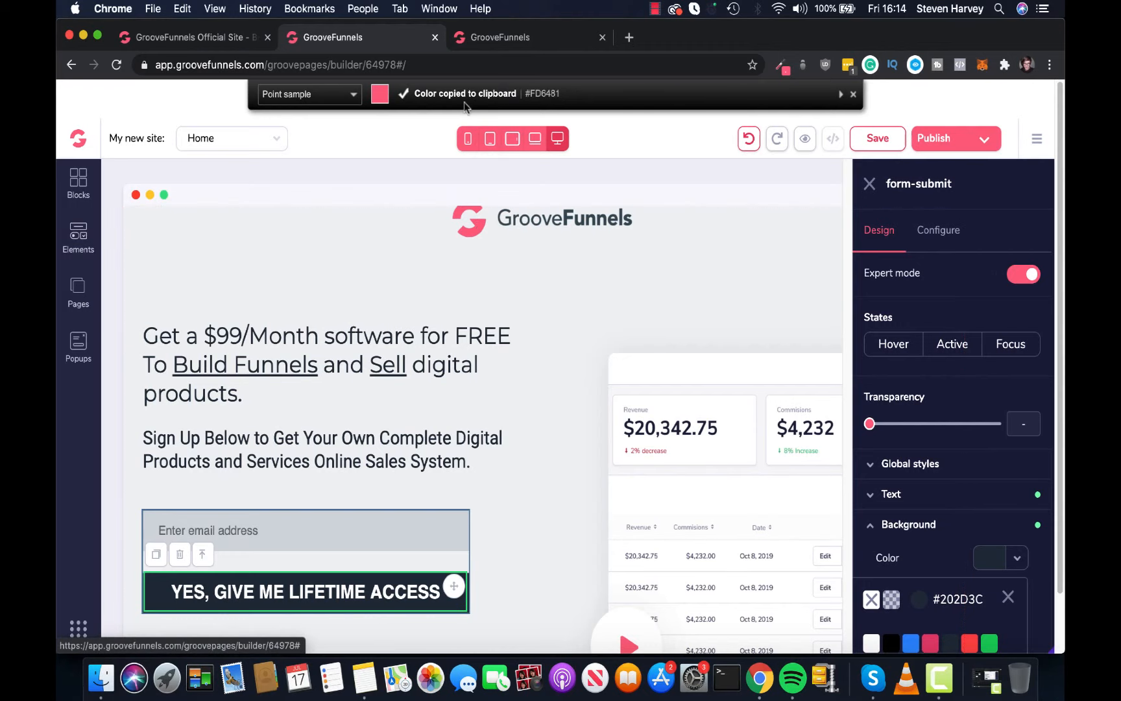
# Set the submit button's background colour to the sampled hex value #FD6481 and save the page
pyautogui.scroll(-3, 641, 233)
pyautogui.scroll(-2, 984, 467)
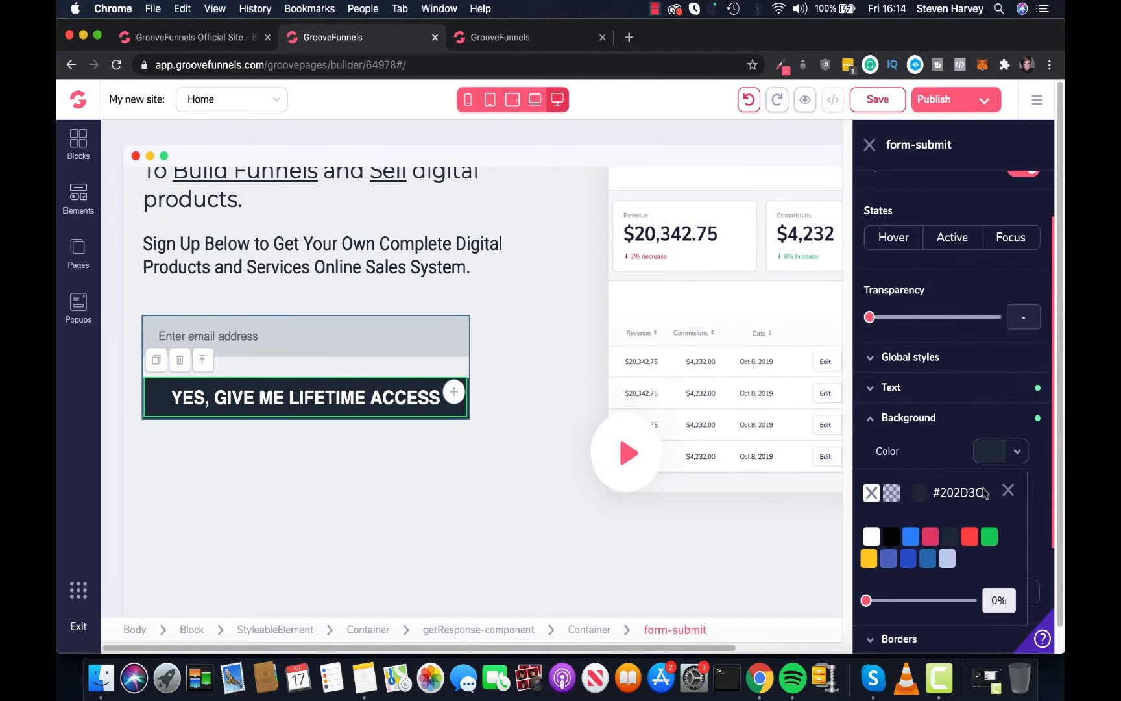
pyautogui.click(927, 496)
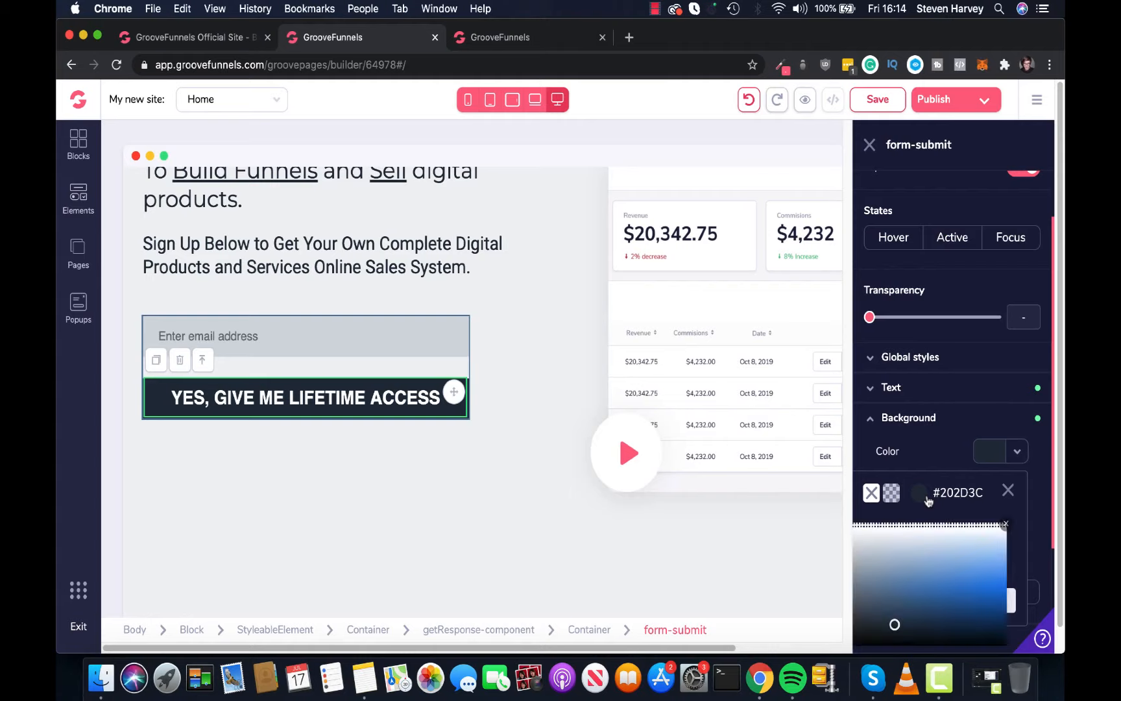
pyautogui.scroll(-5, 951, 506)
pyautogui.click(951, 555)
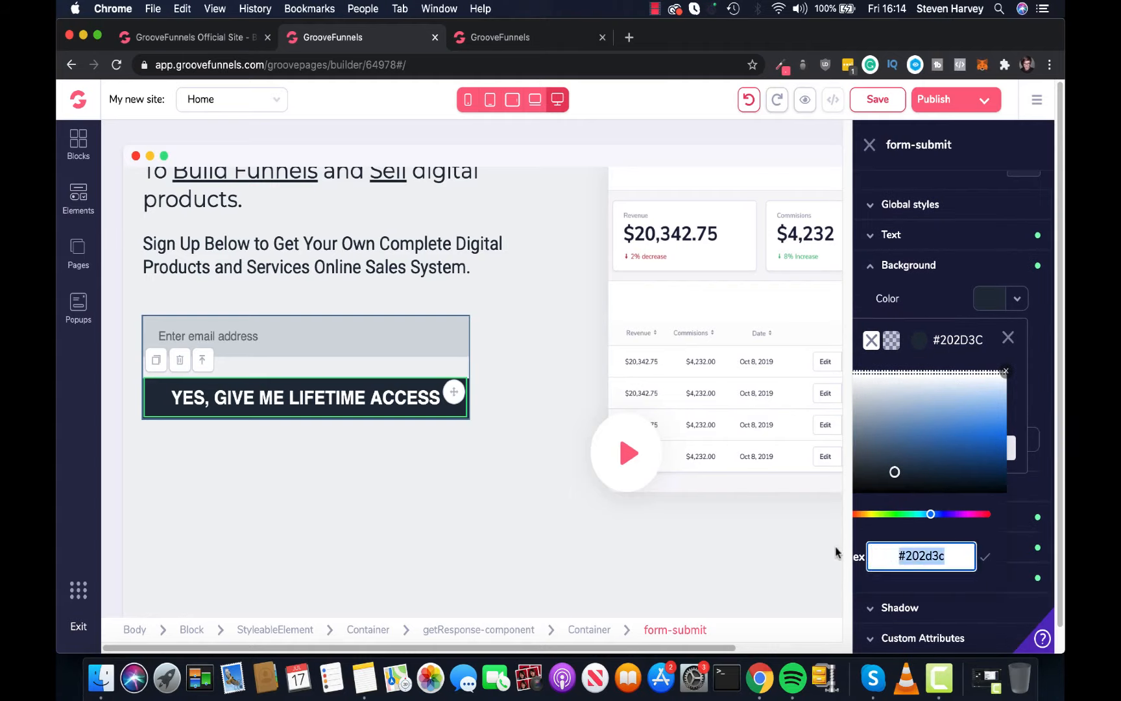
pyautogui.press('super+v')
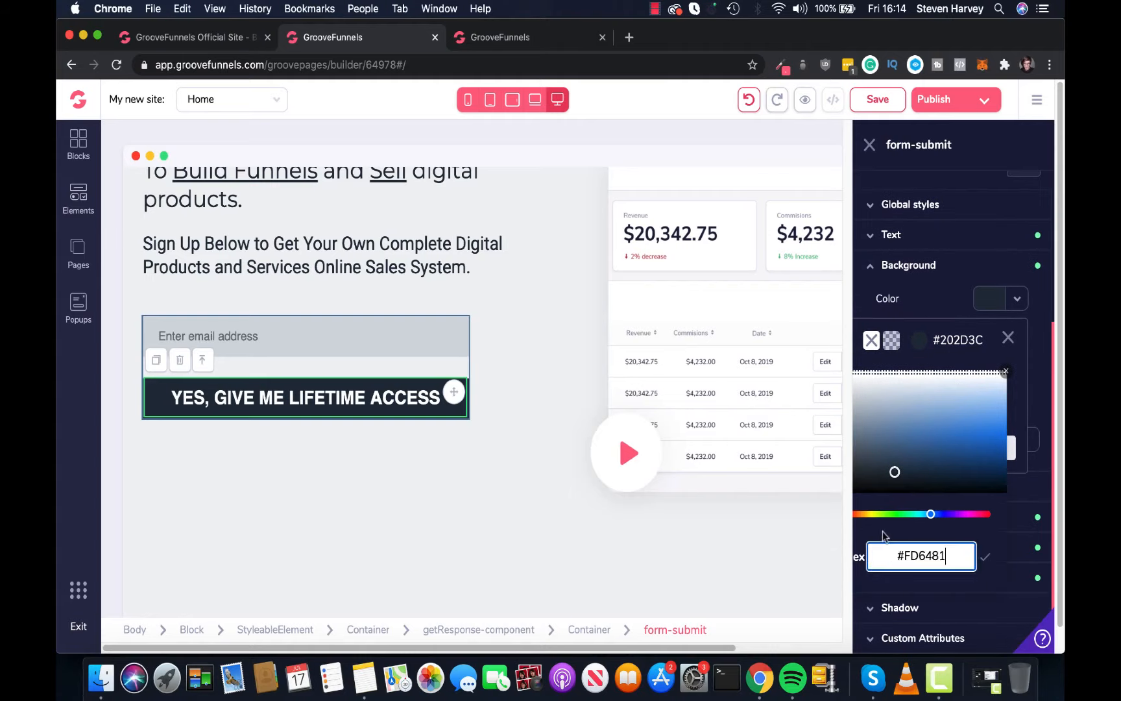
pyautogui.click(986, 558)
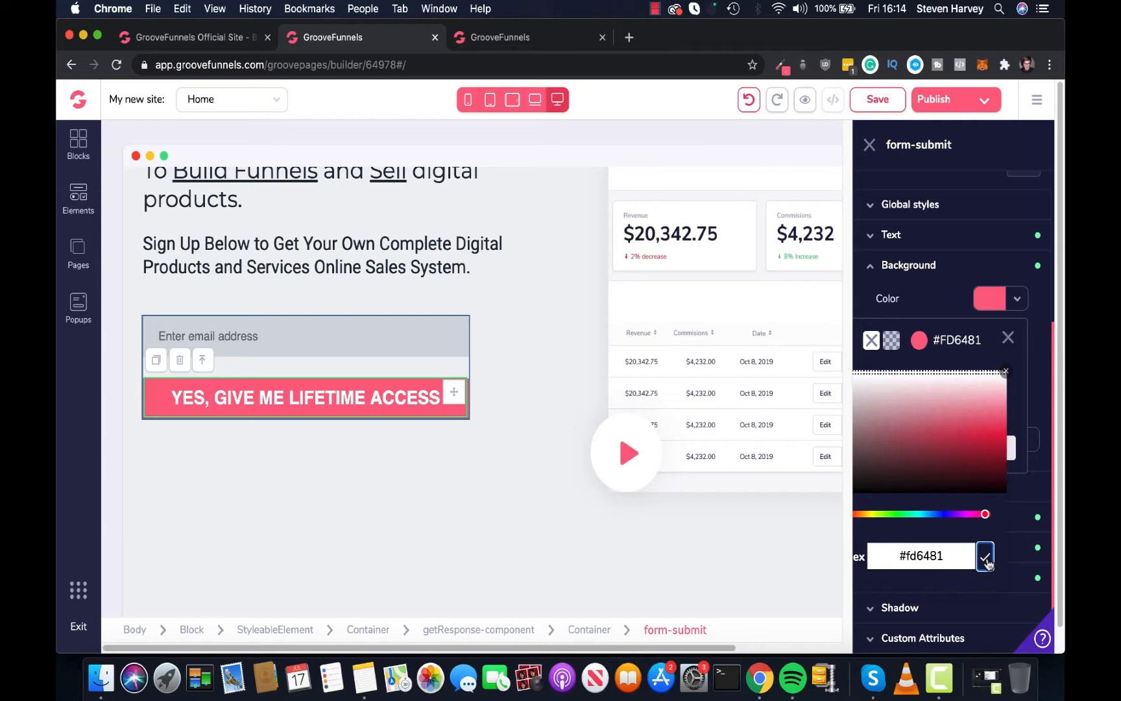
pyautogui.click(1018, 299)
pyautogui.click(877, 101)
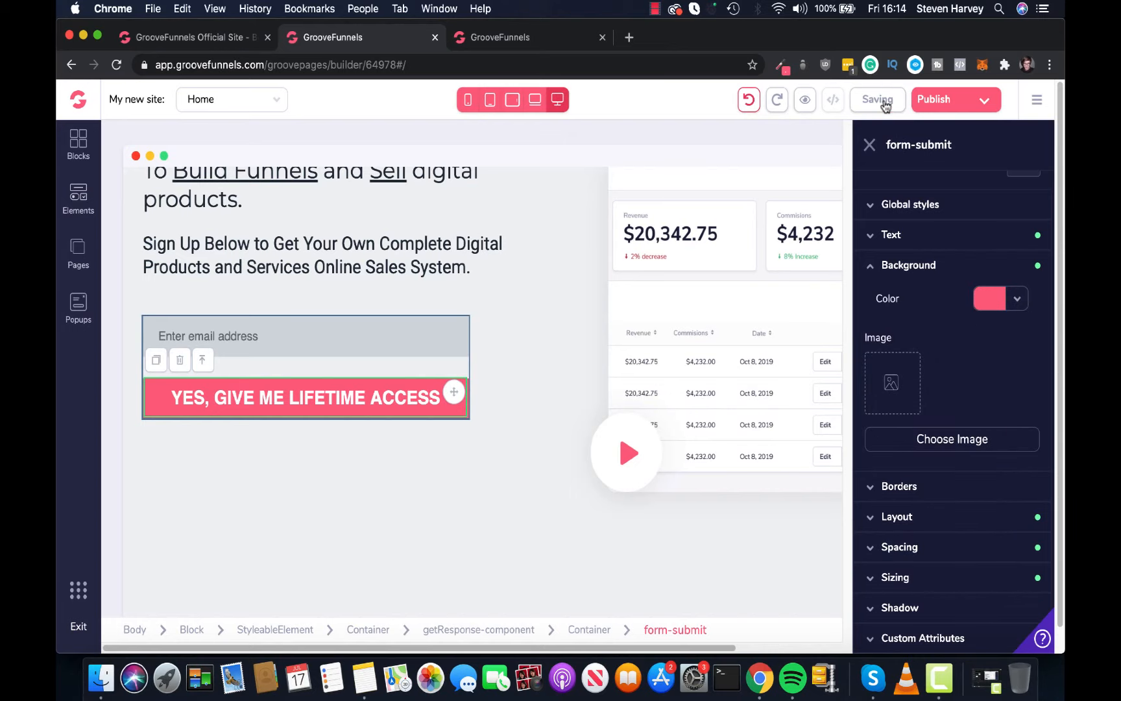
# Review the whole page from the logo header to the signup form and image, with the element settings closed
pyautogui.scroll(3, 592, 351)
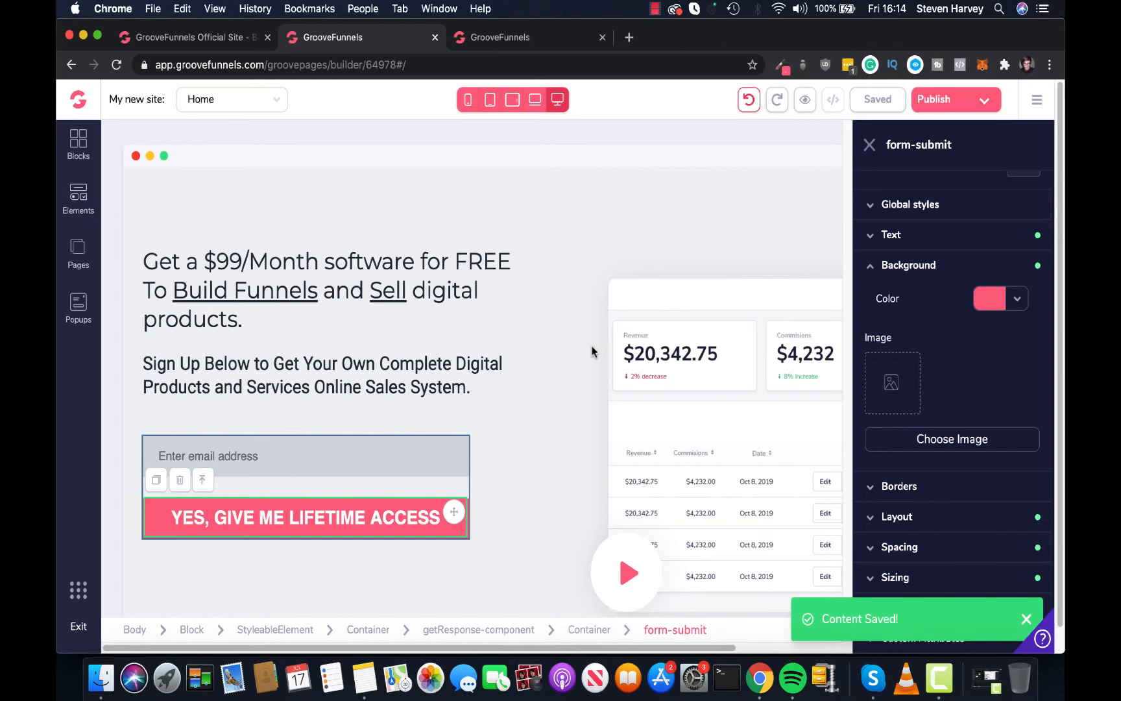
pyautogui.scroll(-3, 593, 351)
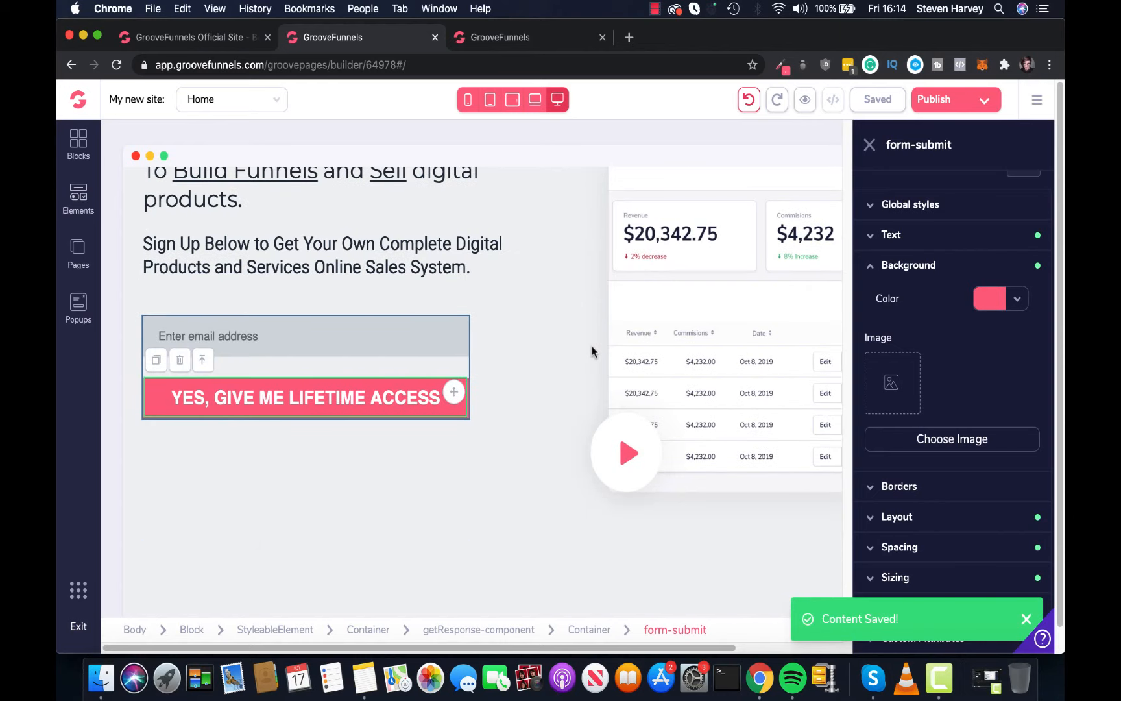
pyautogui.click(593, 220)
pyautogui.scroll(5, 649, 271)
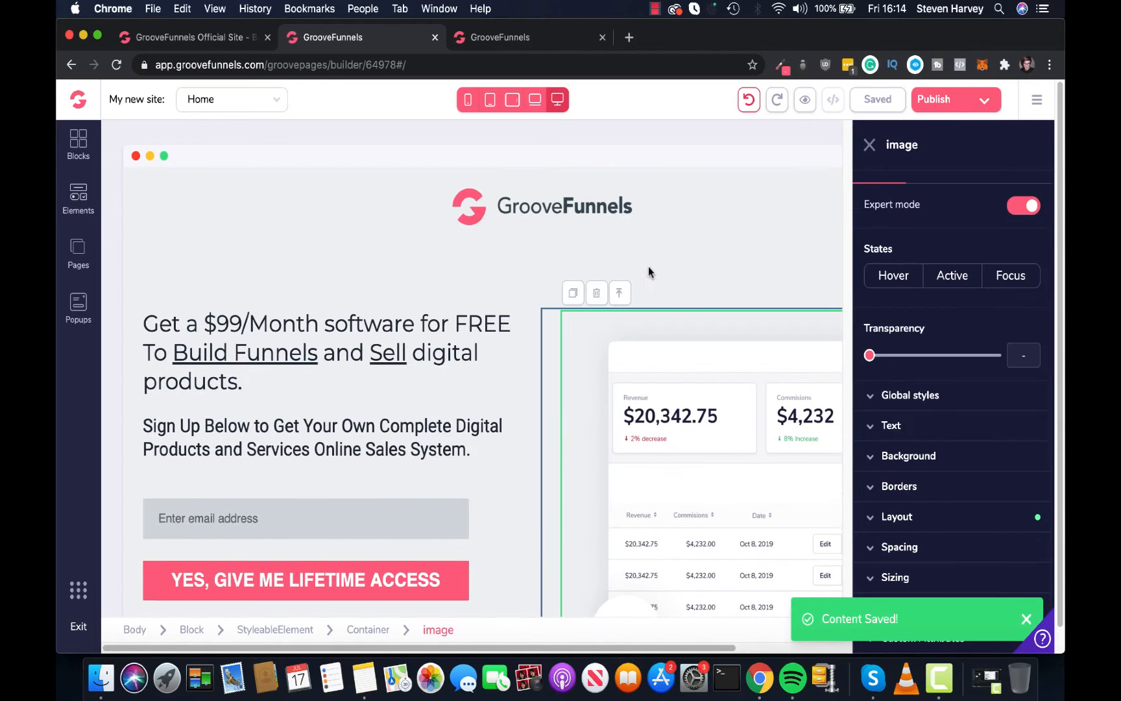
pyautogui.click(869, 145)
pyautogui.scroll(-2, 991, 279)
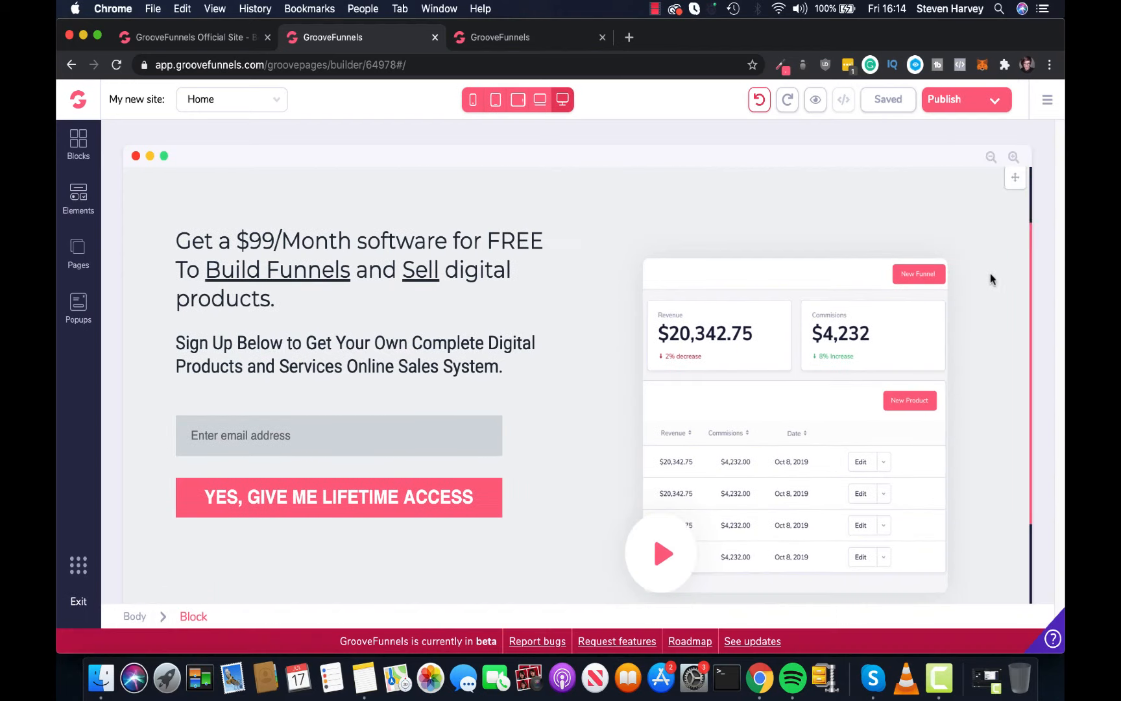
pyautogui.scroll(2, 993, 278)
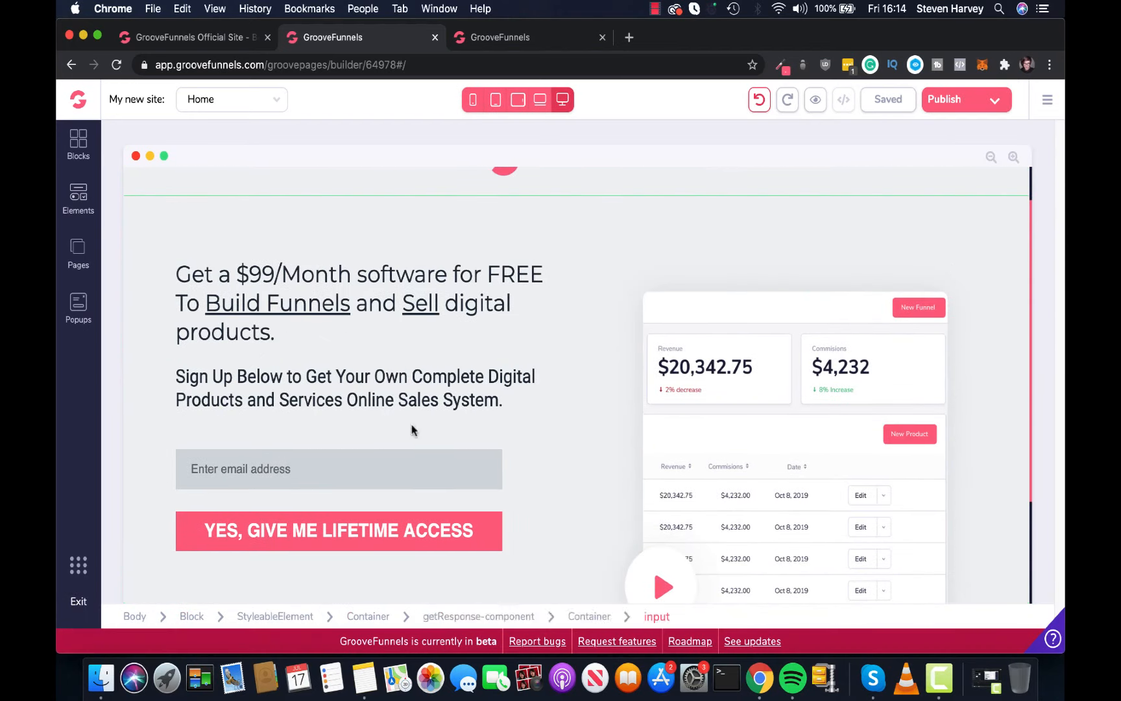
pyautogui.scroll(-2, 809, 303)
pyautogui.scroll(3, 726, 295)
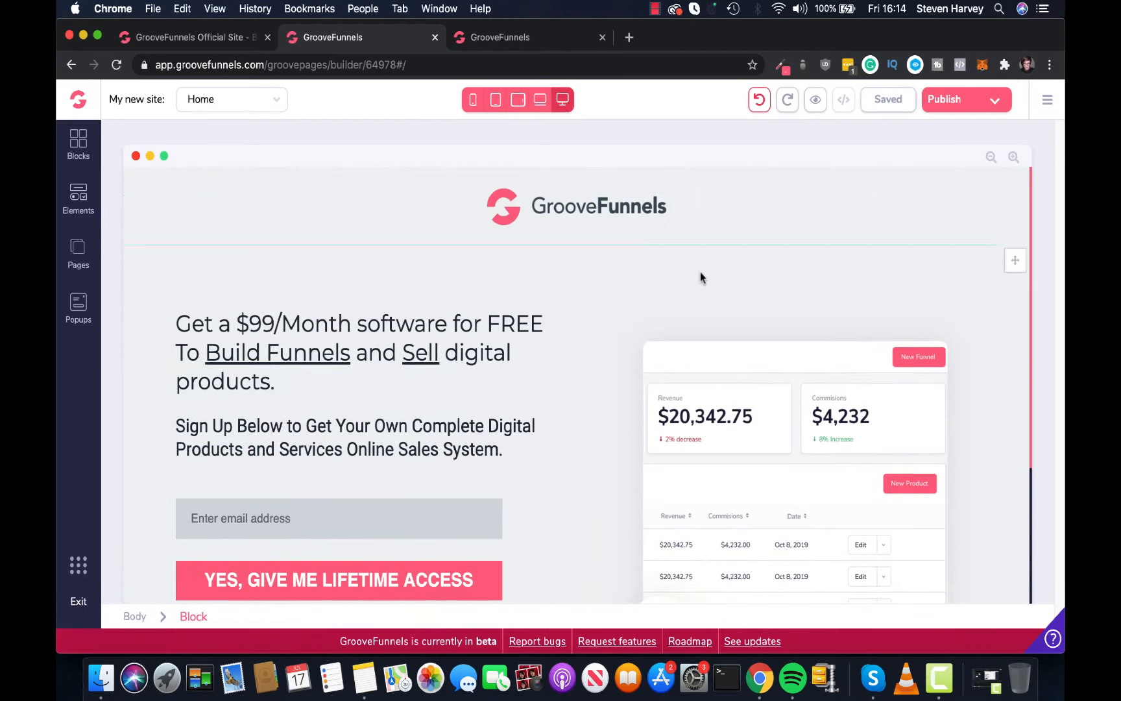
pyautogui.scroll(-5, 701, 278)
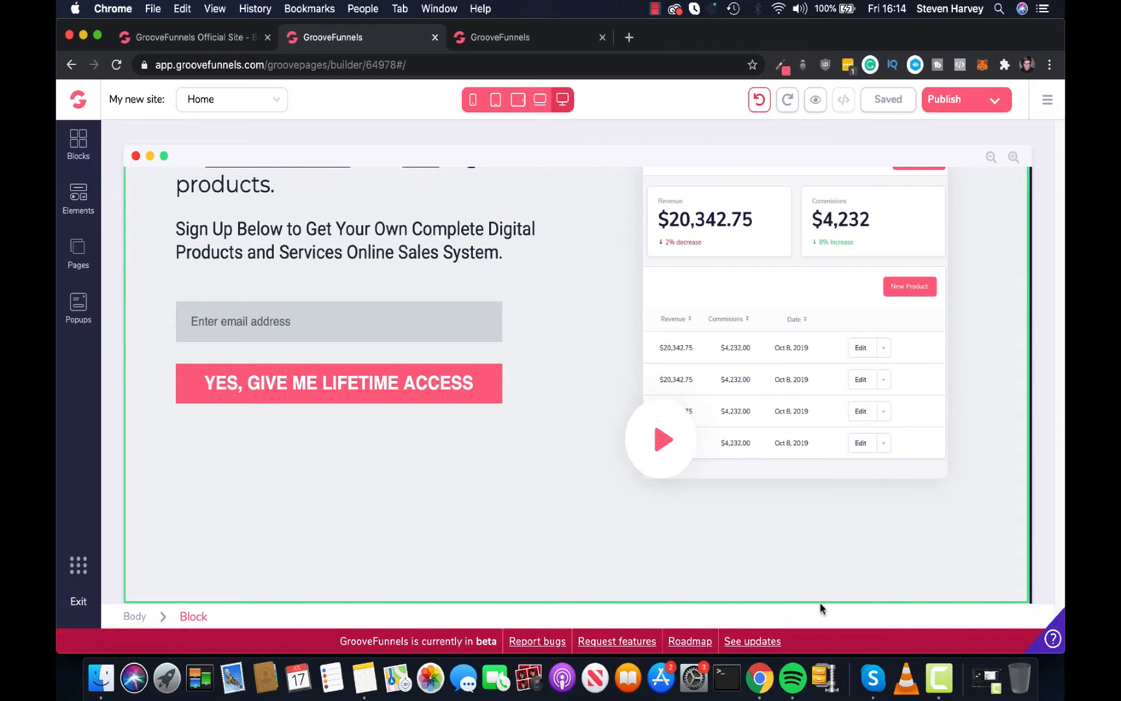
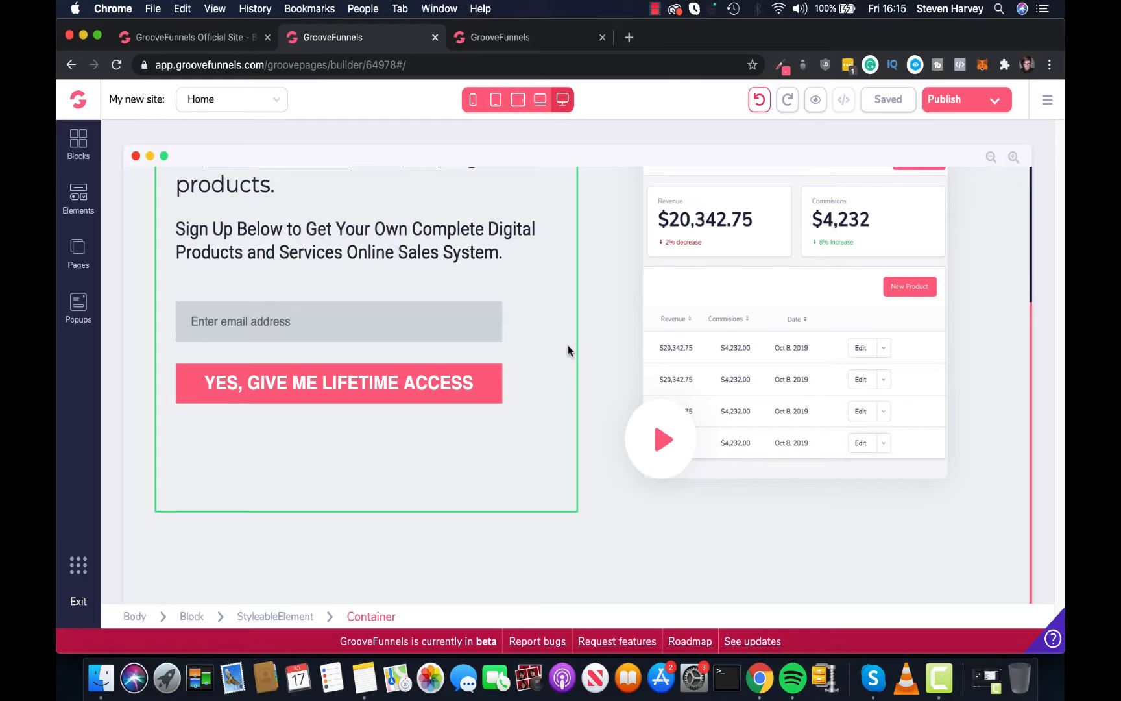
pyautogui.click(624, 336)
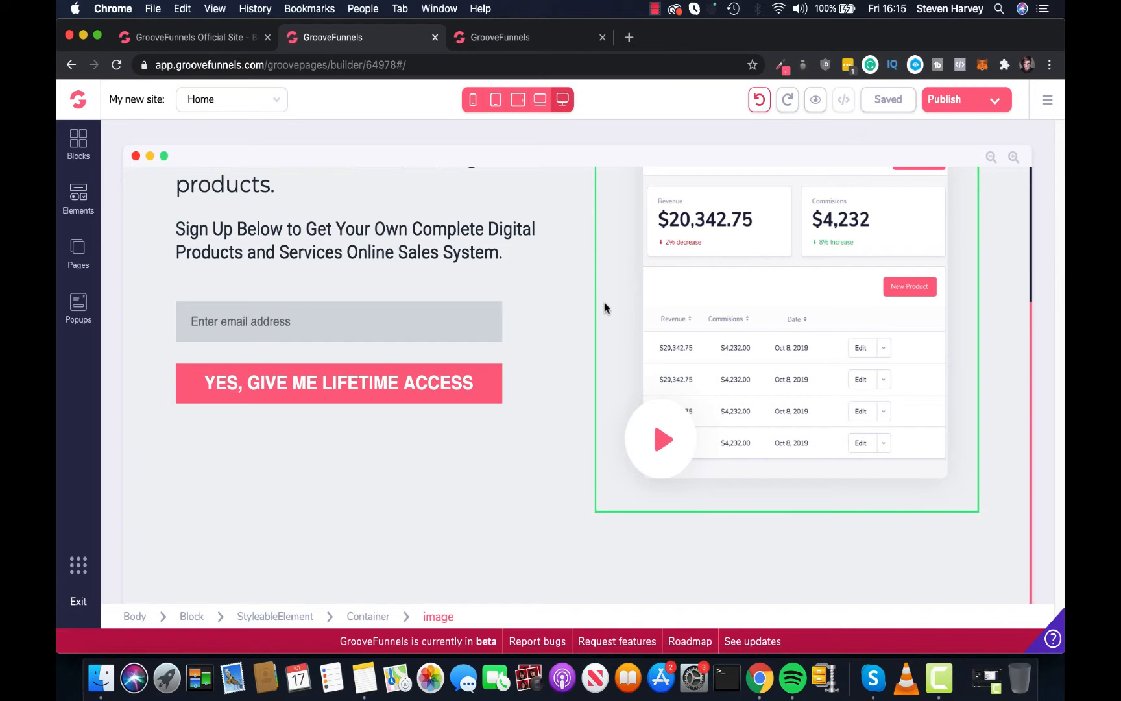
pyautogui.scroll(3, 605, 306)
pyautogui.scroll(-3, 604, 307)
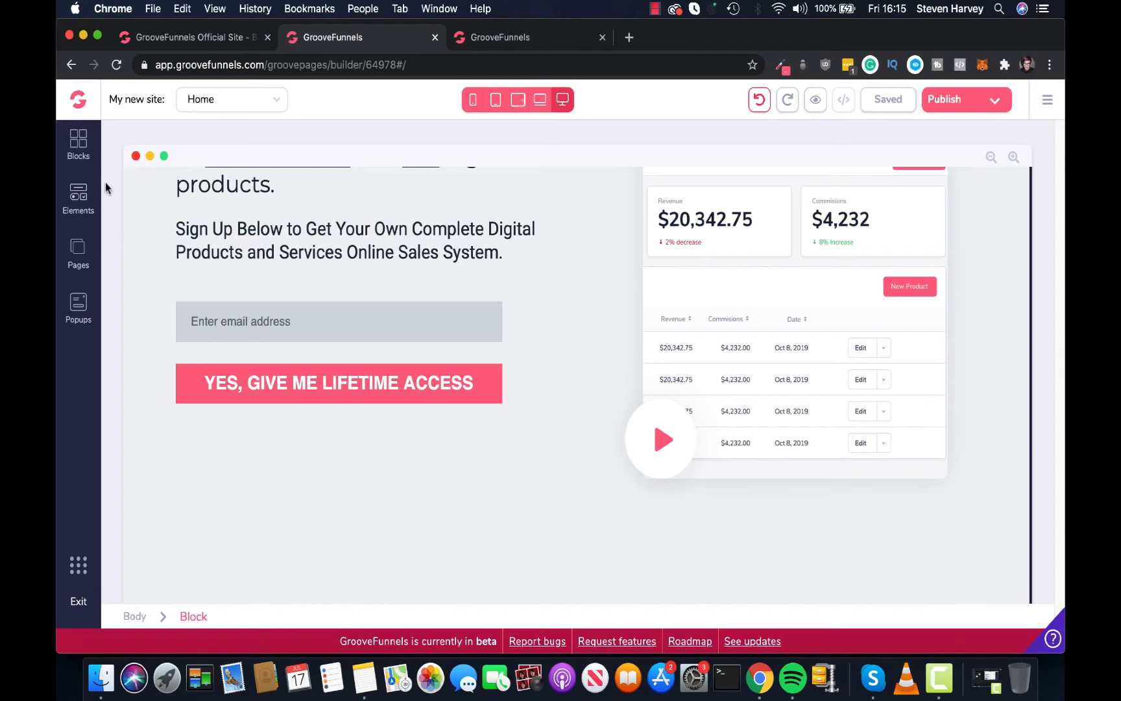
# Look through the wireframe footer blocks and insert the simple one with a logo and navigation link into the page
pyautogui.click(76, 153)
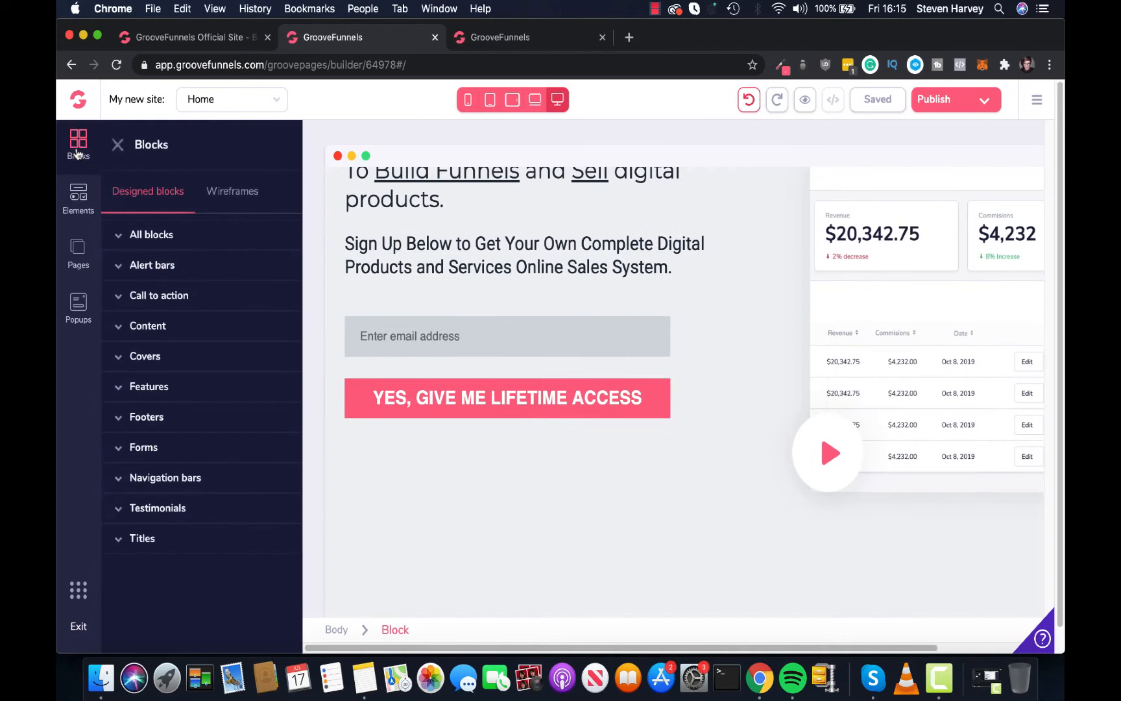
pyautogui.click(252, 193)
pyautogui.scroll(-3, 243, 305)
pyautogui.scroll(-4, 243, 309)
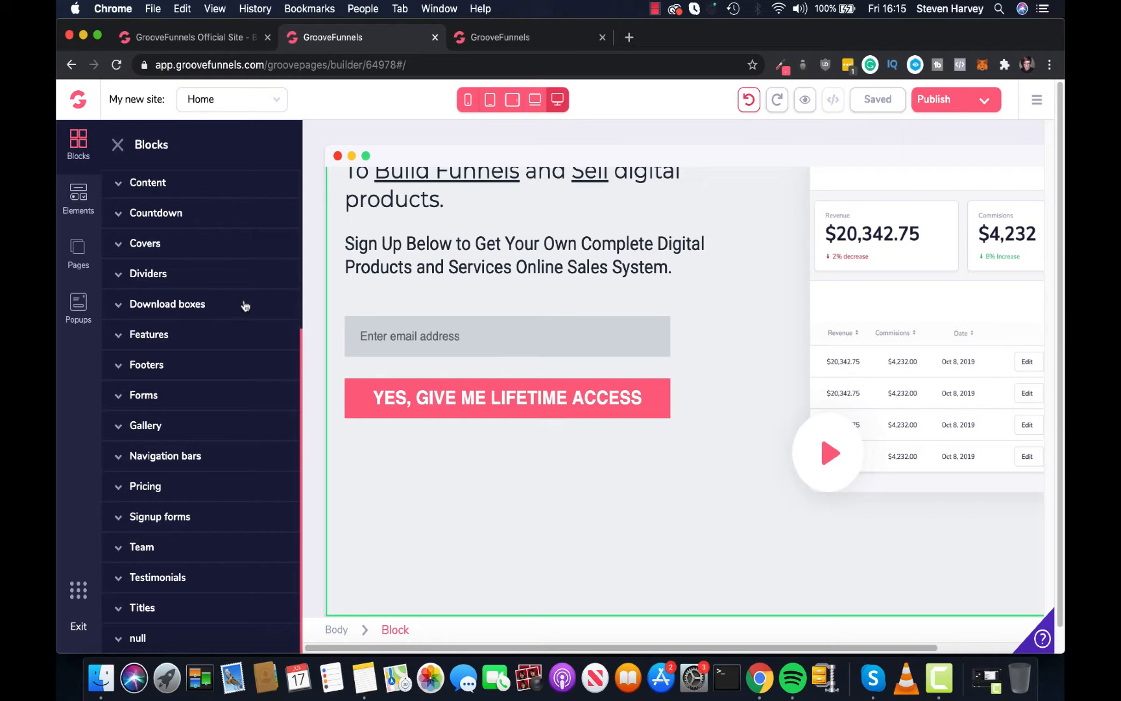
pyautogui.click(227, 372)
pyautogui.scroll(-8, 214, 357)
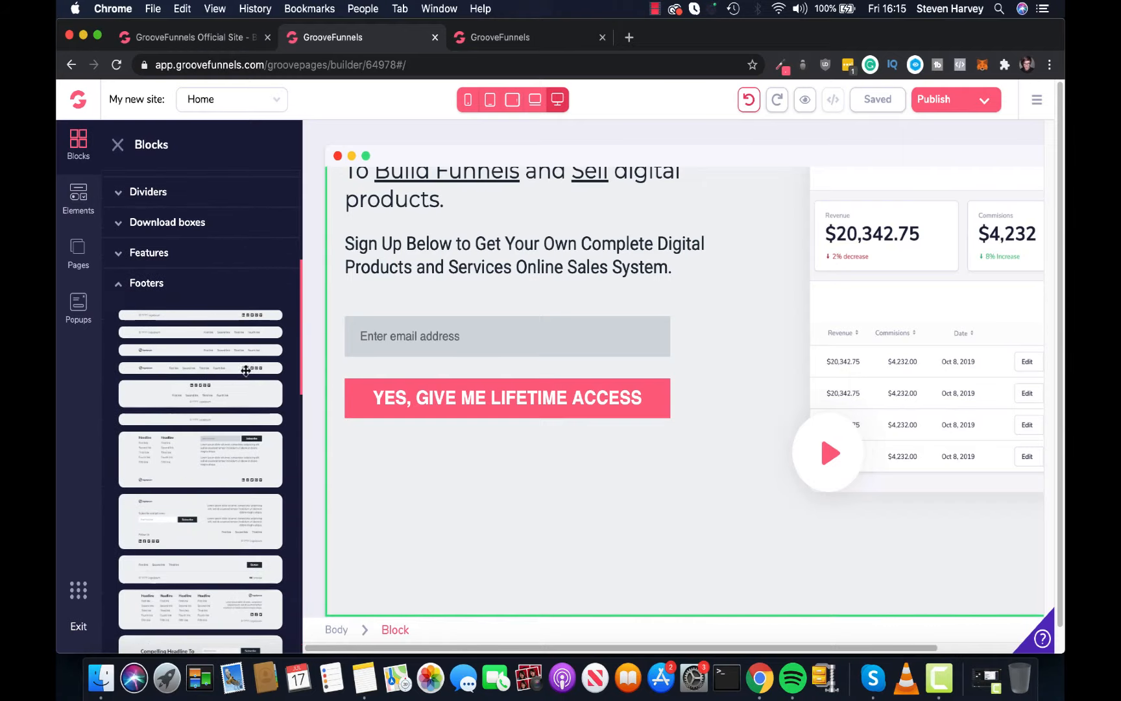
pyautogui.scroll(-3, 197, 343)
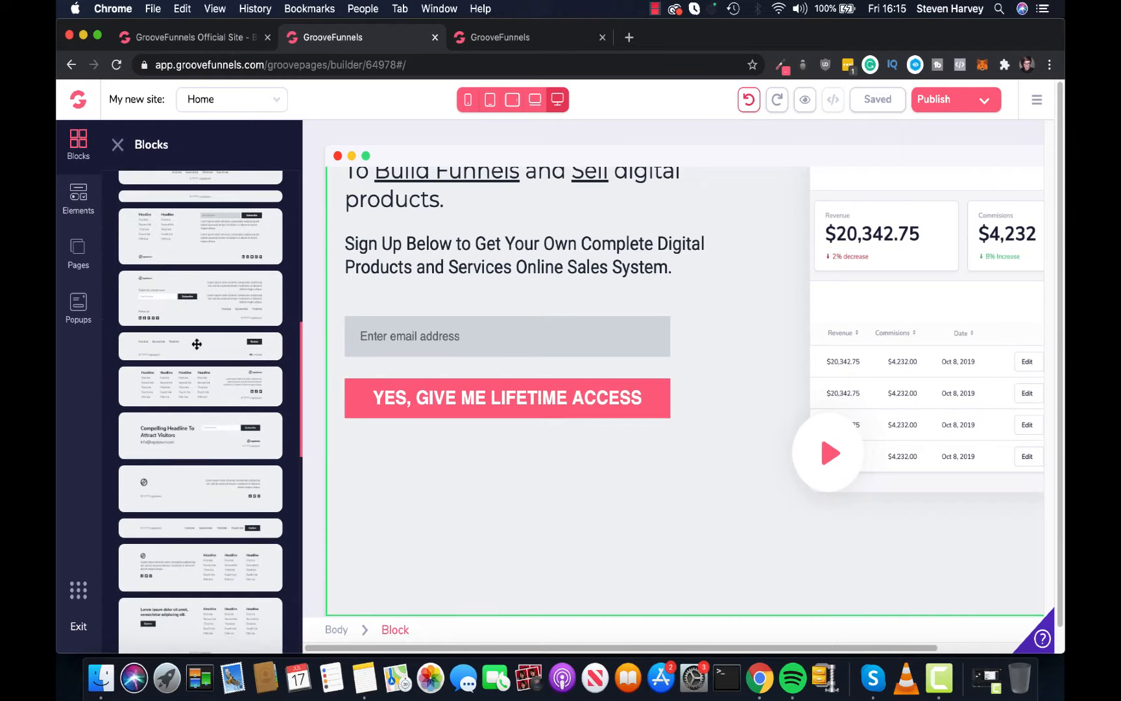
pyautogui.scroll(-7, 197, 343)
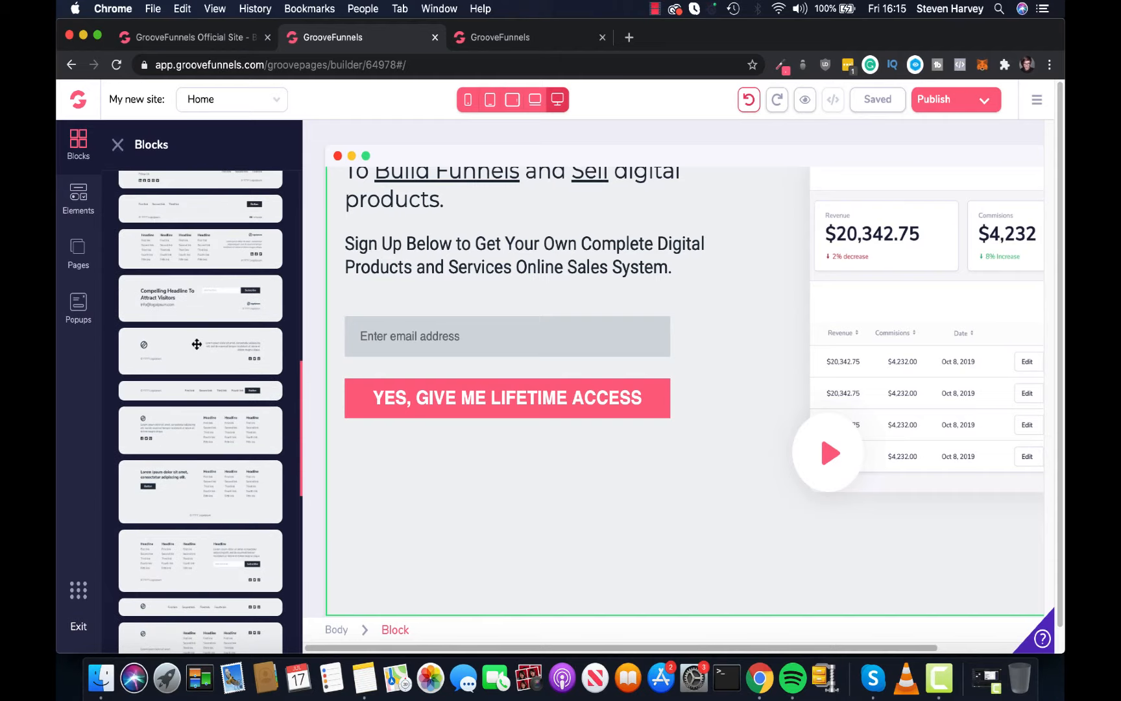
pyautogui.scroll(-4, 238, 368)
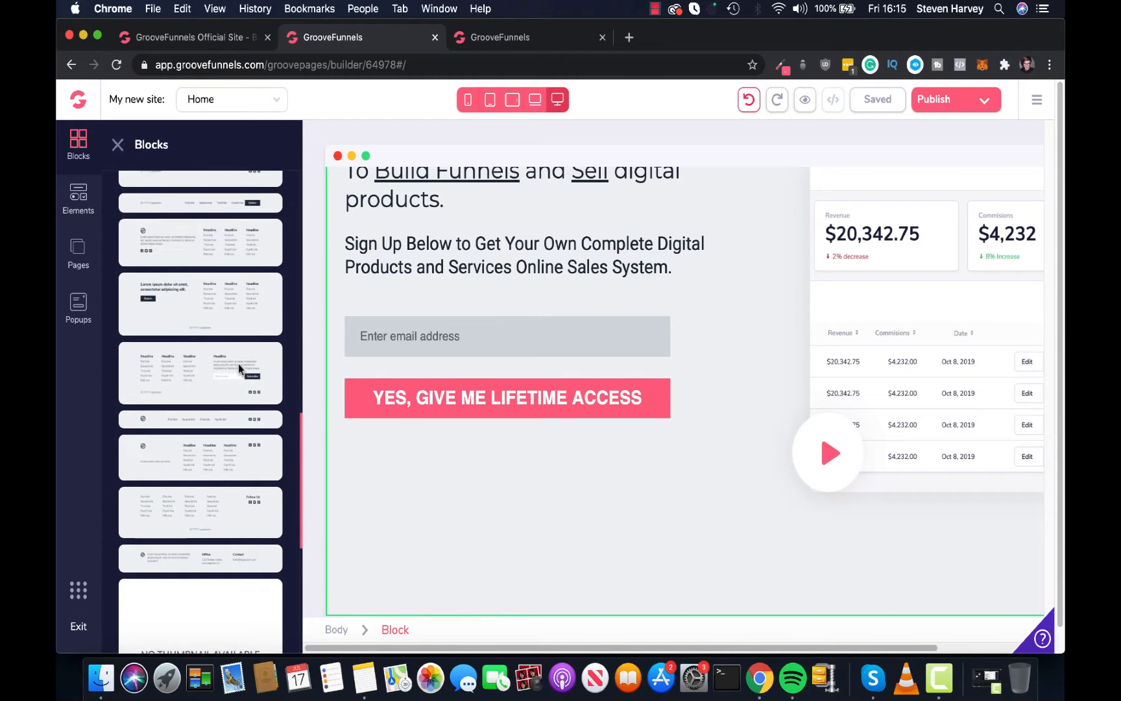
pyautogui.scroll(-4, 240, 365)
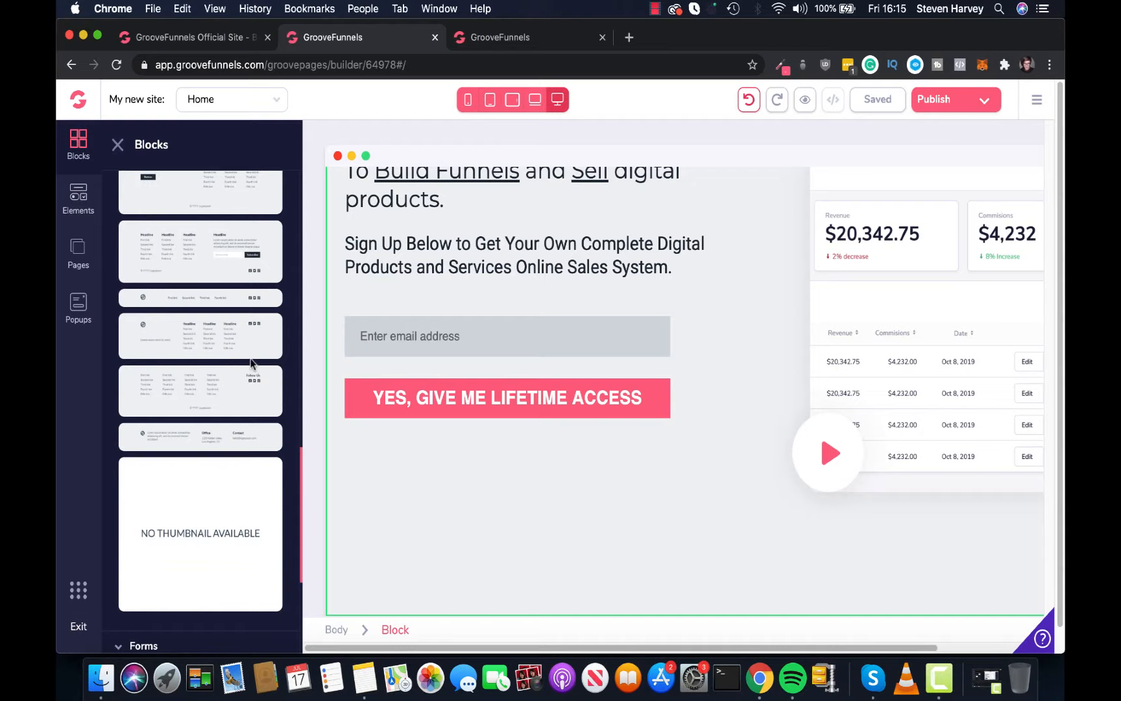
pyautogui.scroll(10, 251, 364)
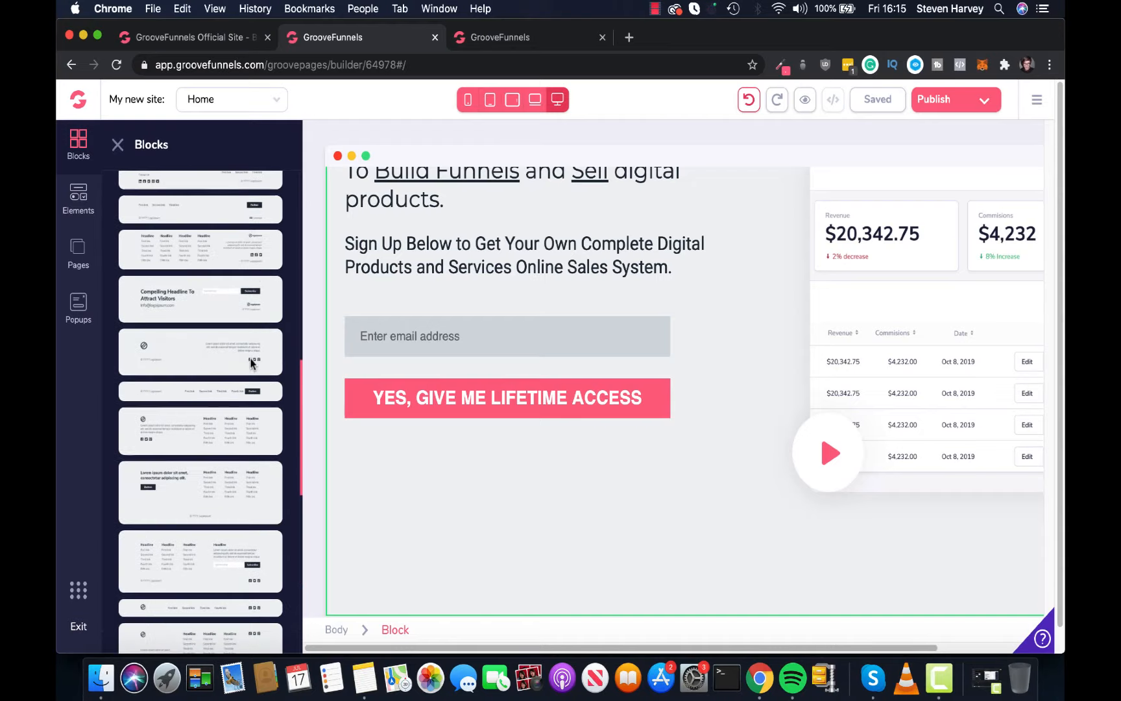
pyautogui.scroll(4, 251, 360)
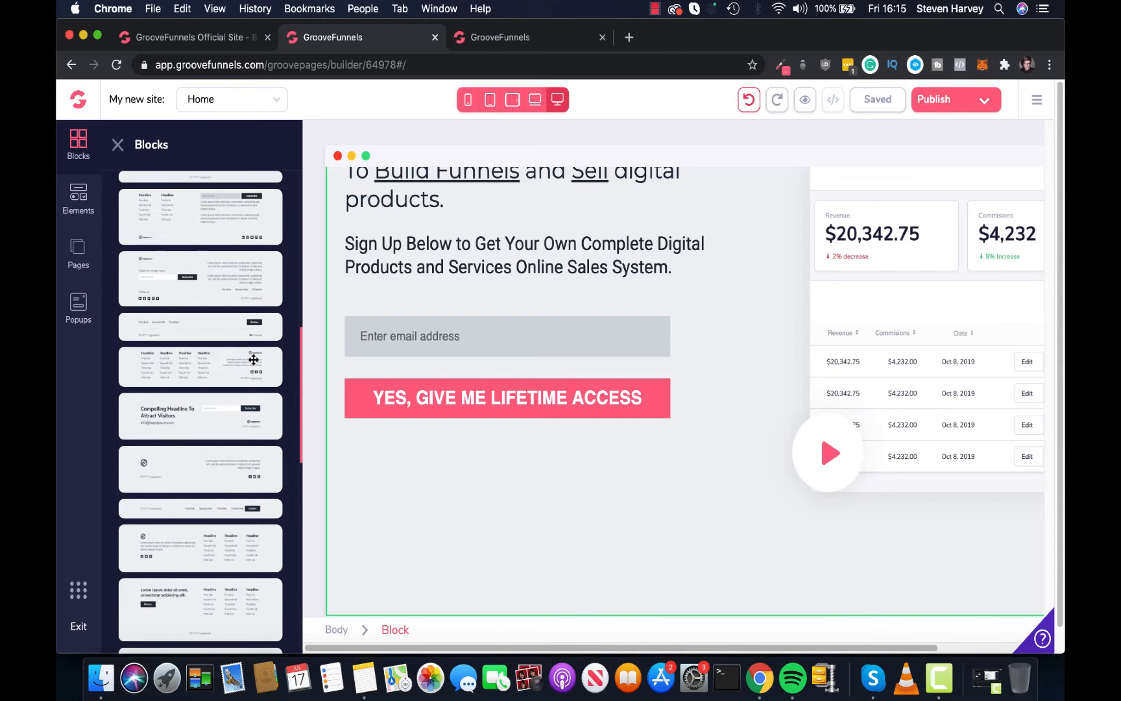
pyautogui.scroll(5, 254, 359)
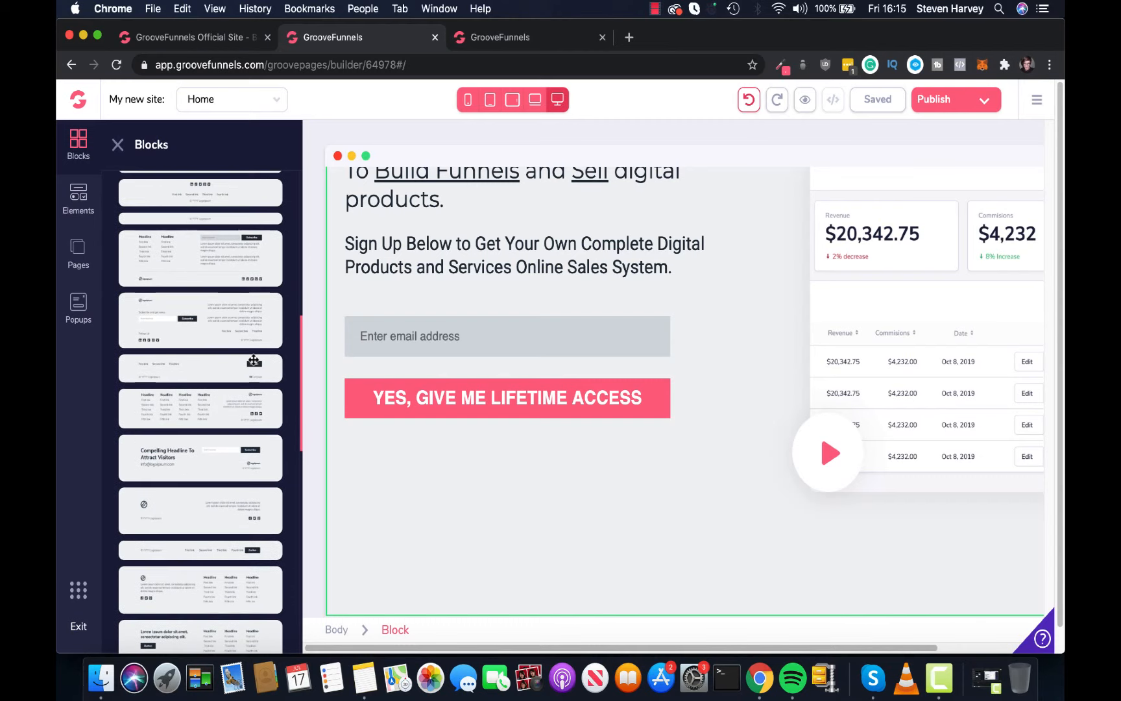
pyautogui.moveTo(190, 250); pyautogui.dragTo(755, 577)
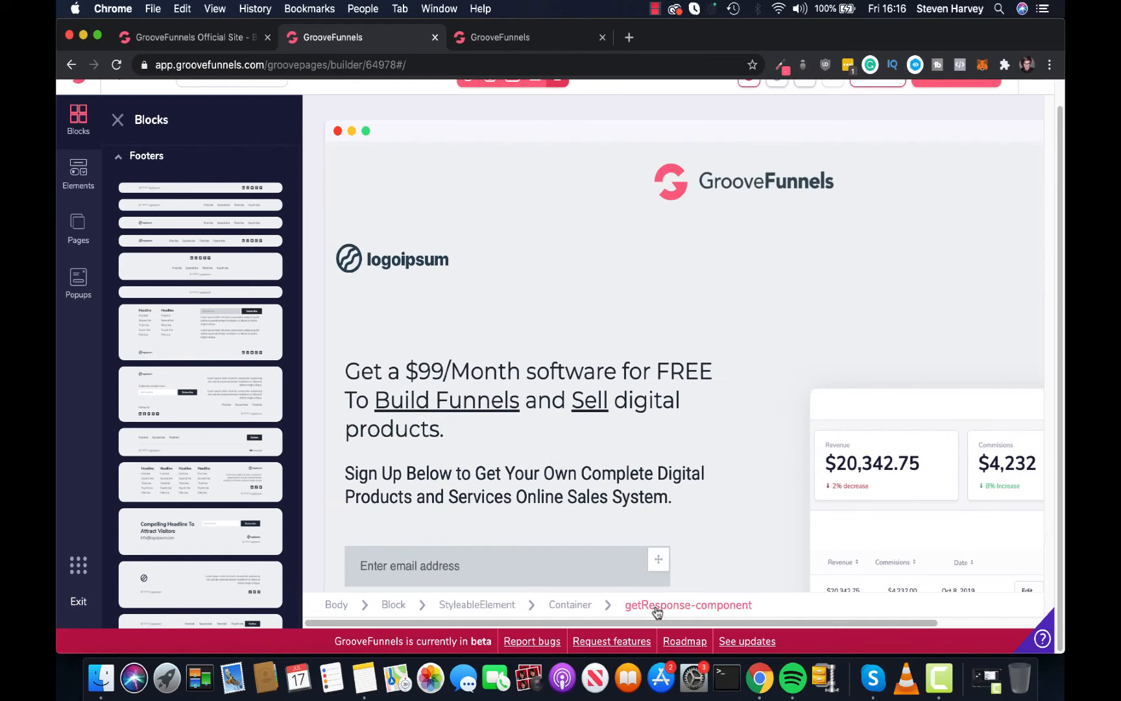
pyautogui.moveTo(679, 624)
pyautogui.mouseDown()
pyautogui.moveTo(857, 626)
pyautogui.moveTo(680, 609)
pyautogui.mouseUp()
# Move the inserted footer block from under the logo header to the end of the page, beneath the signup form and image
pyautogui.click(493, 261)
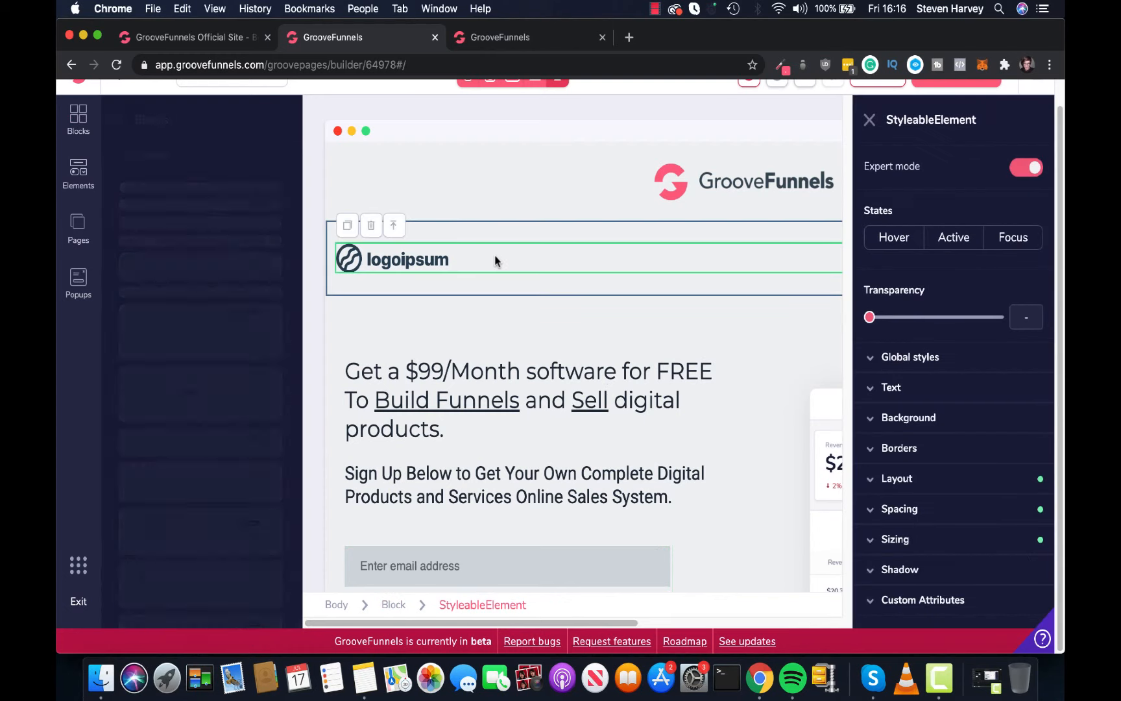
pyautogui.click(870, 121)
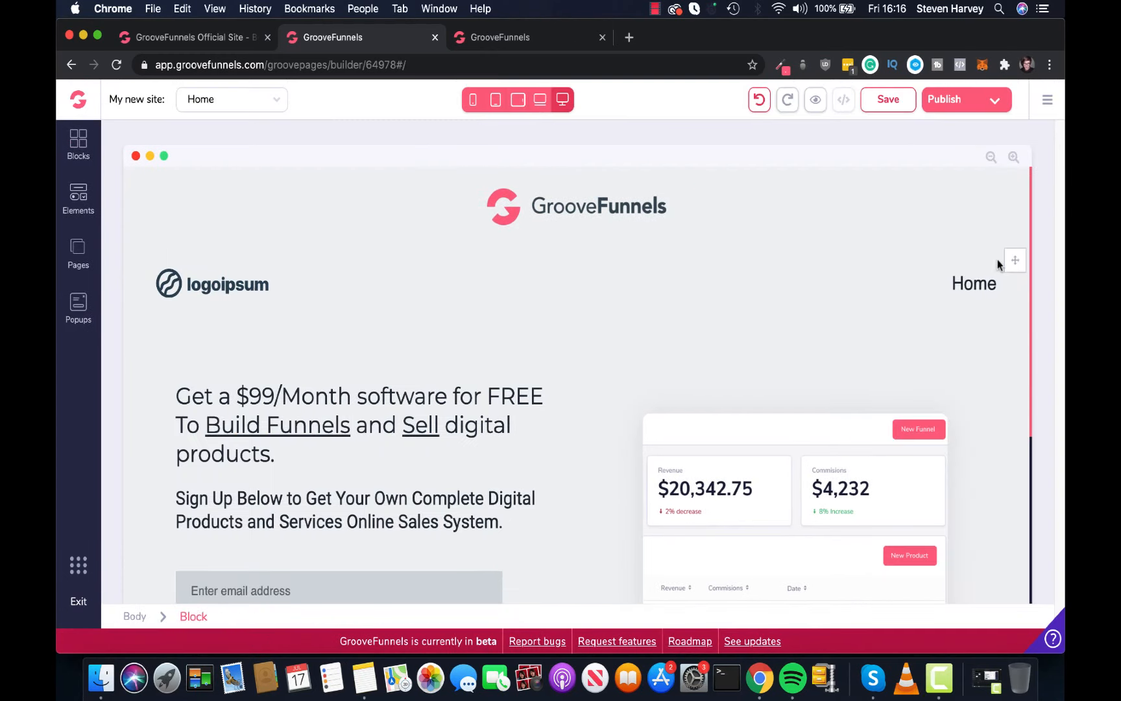
pyautogui.click(999, 262)
pyautogui.click(870, 148)
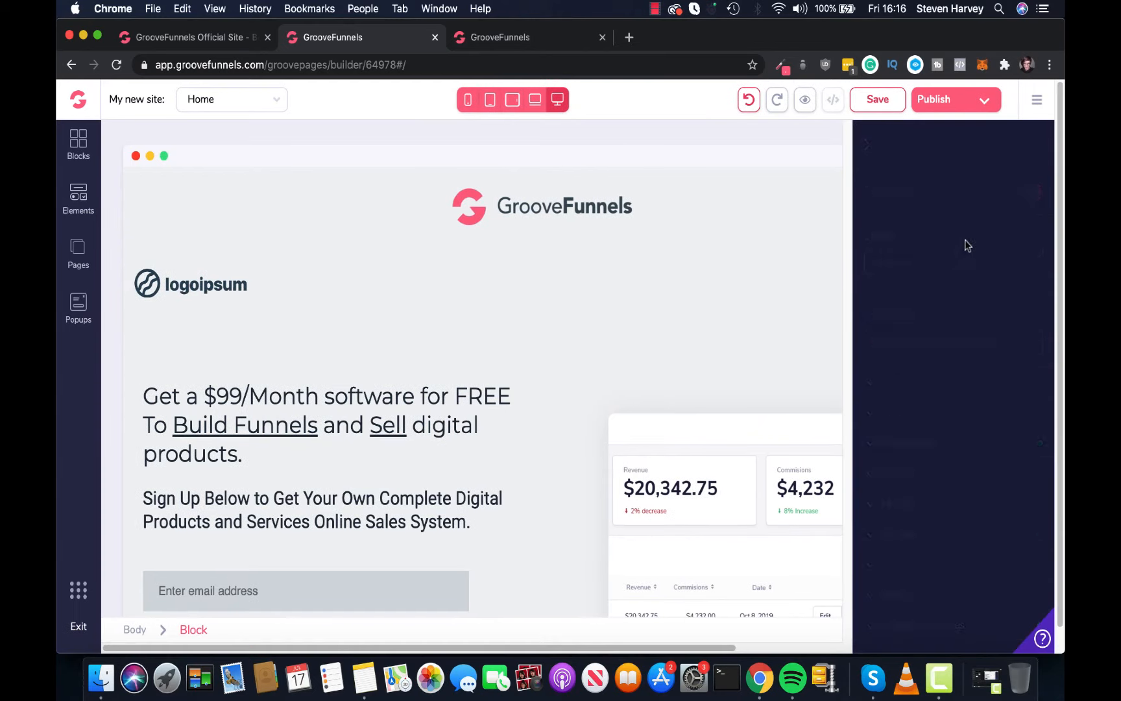
pyautogui.moveTo(1011, 276); pyautogui.dragTo(938, 574)
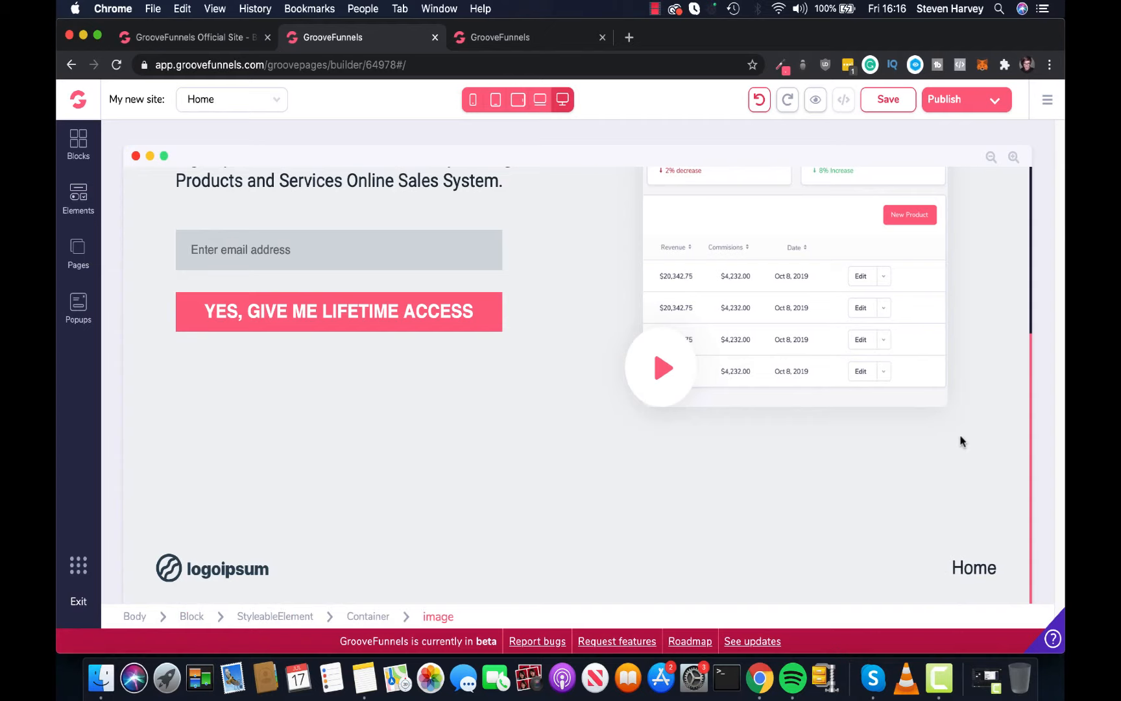
pyautogui.scroll(5, 958, 468)
pyautogui.scroll(-5, 726, 276)
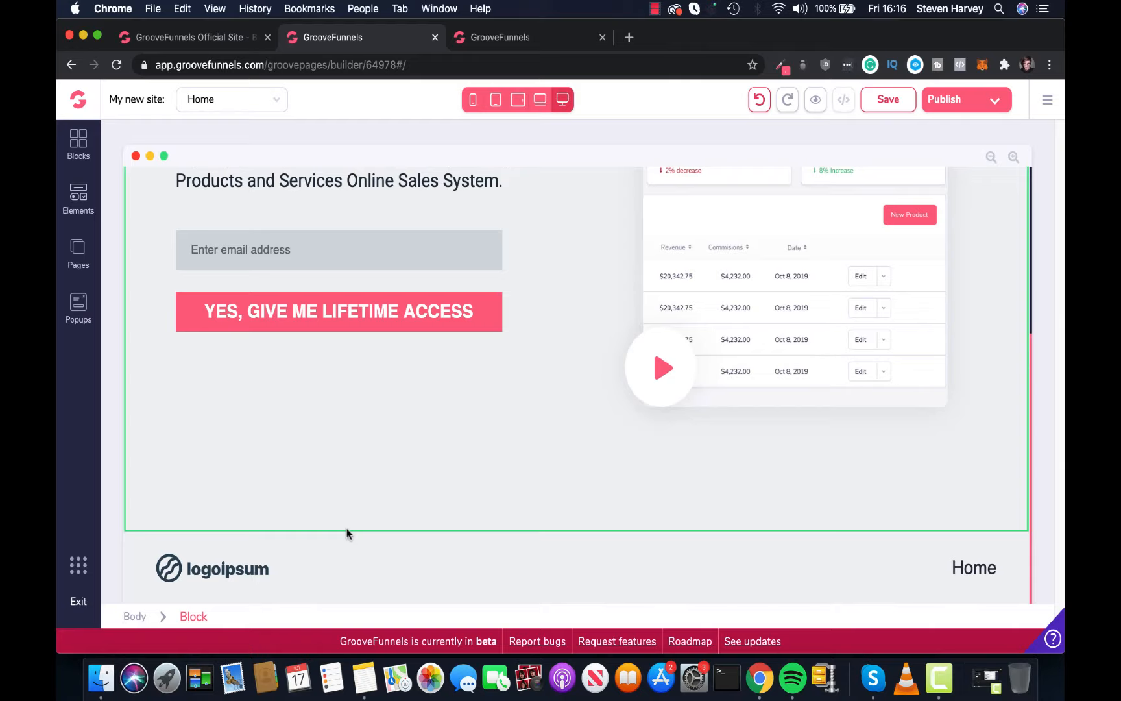
# Examine the publish settings for hosting on a GroovePages subdomain or a custom domain, then look over the page again
pyautogui.click(1038, 109)
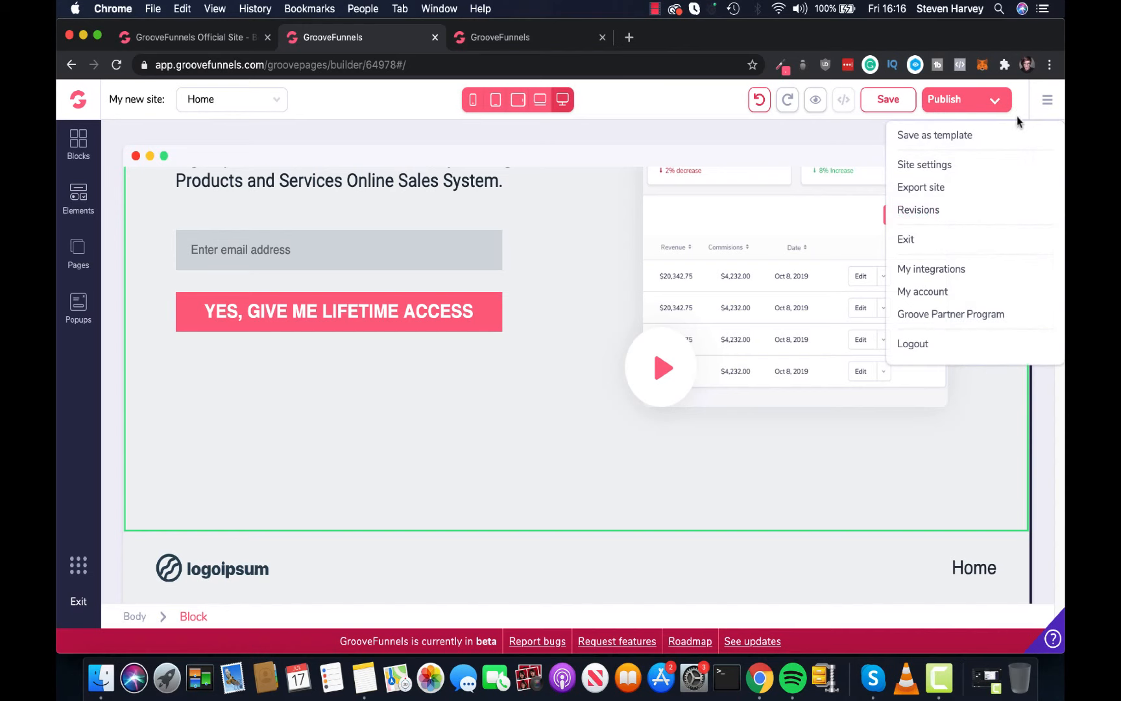
pyautogui.click(1003, 102)
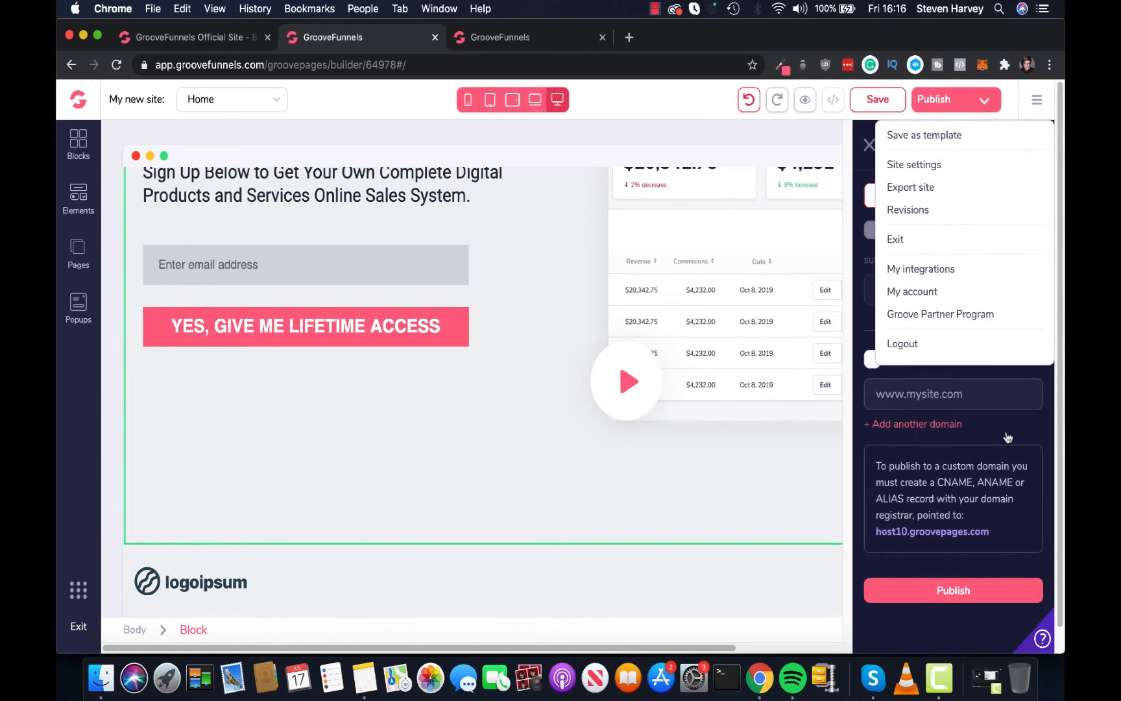
pyautogui.click(983, 385)
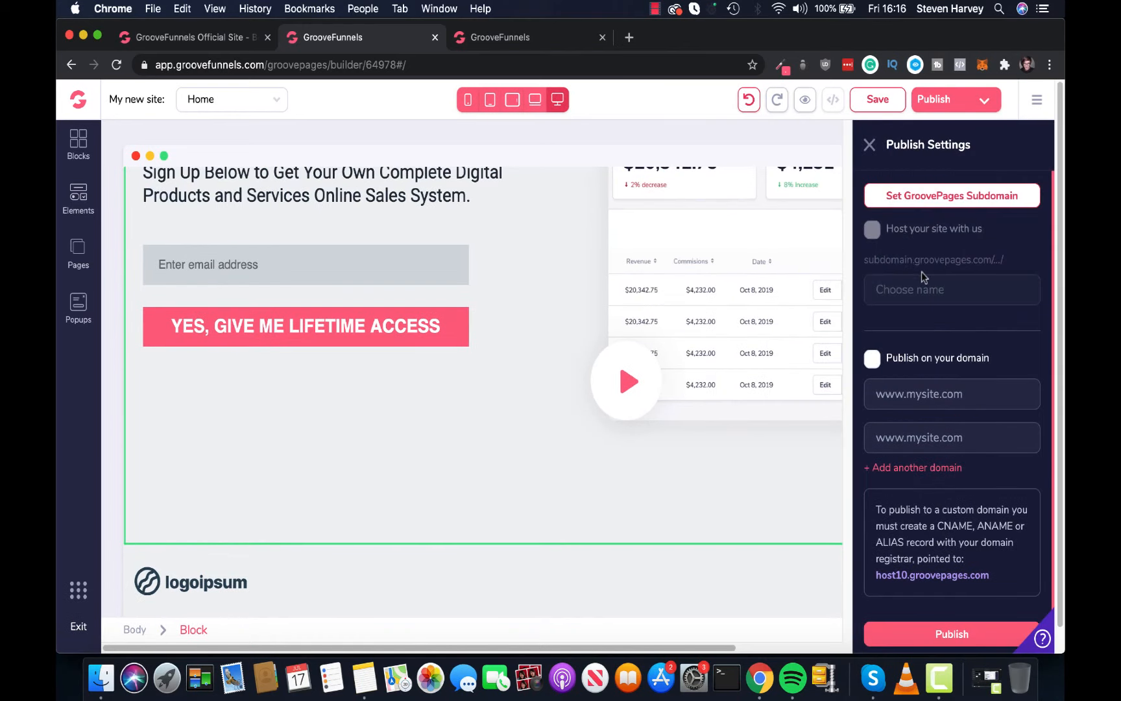
pyautogui.scroll(-1, 990, 423)
pyautogui.scroll(1, 961, 367)
pyautogui.click(580, 336)
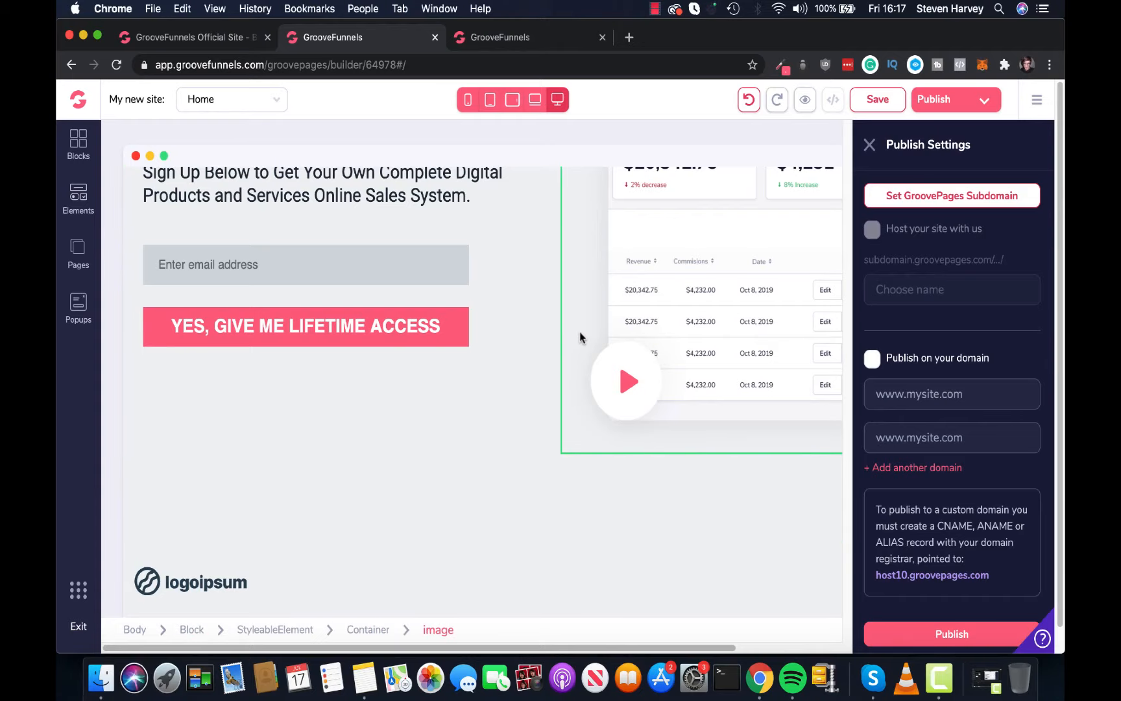
pyautogui.scroll(5, 525, 394)
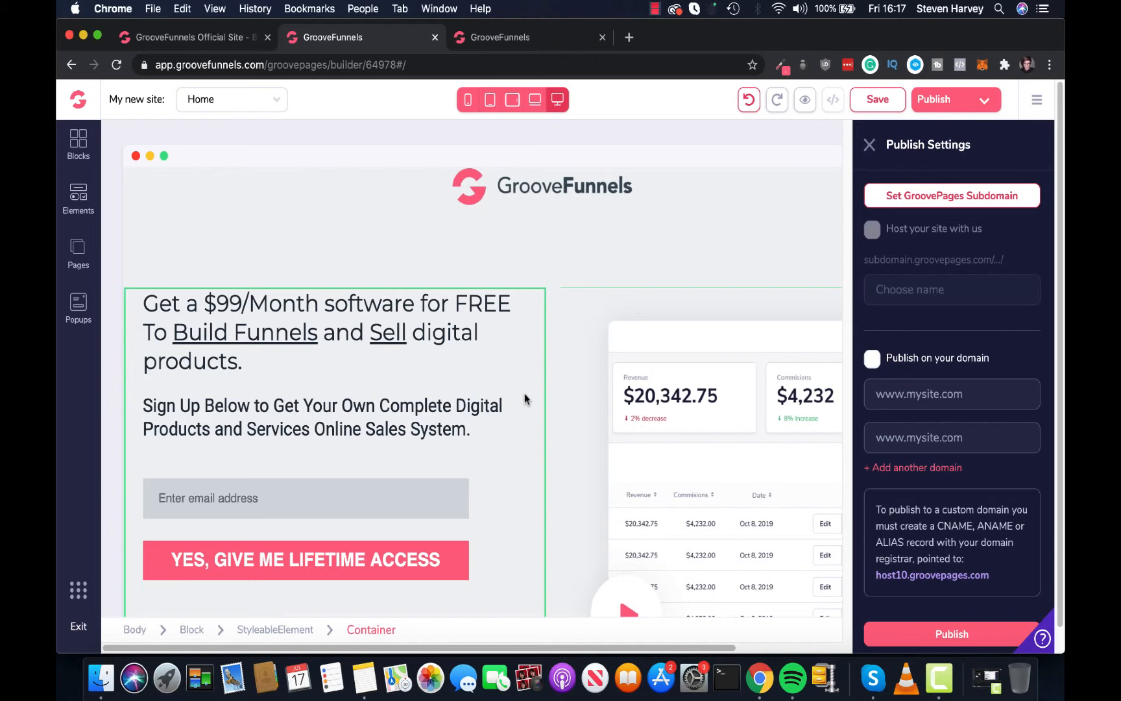
pyautogui.scroll(-5, 525, 394)
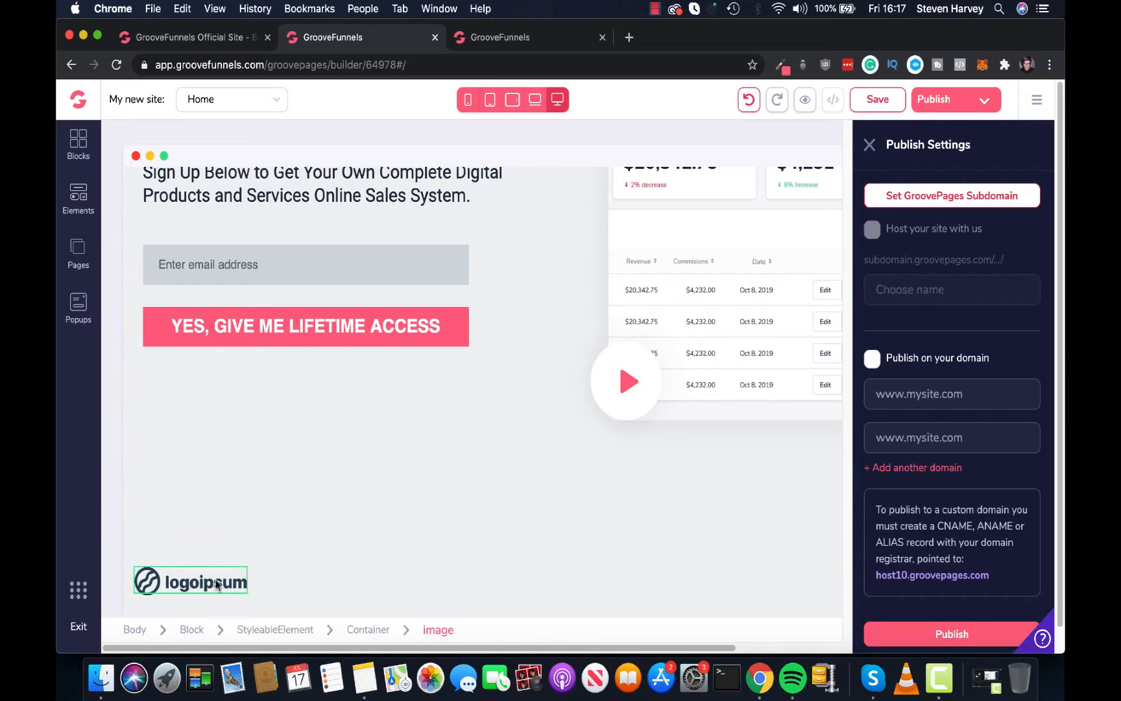
# Examine the design and configuration settings of the footer's placeholder logo image
pyautogui.click(244, 582)
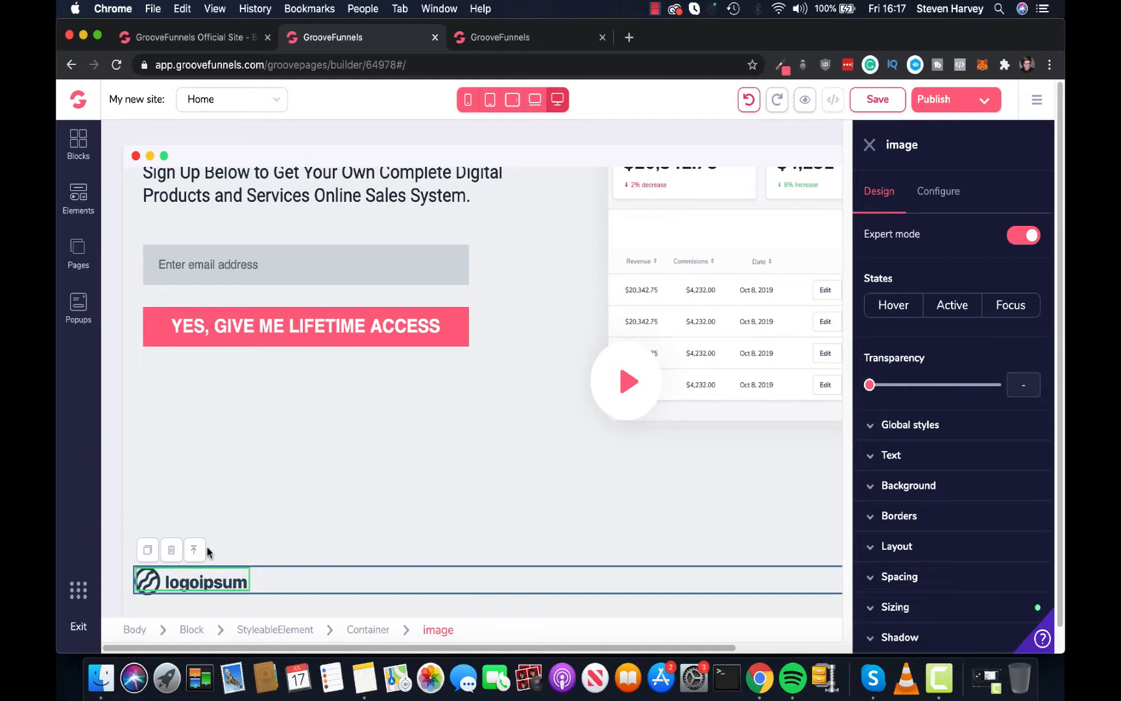
pyautogui.click(935, 208)
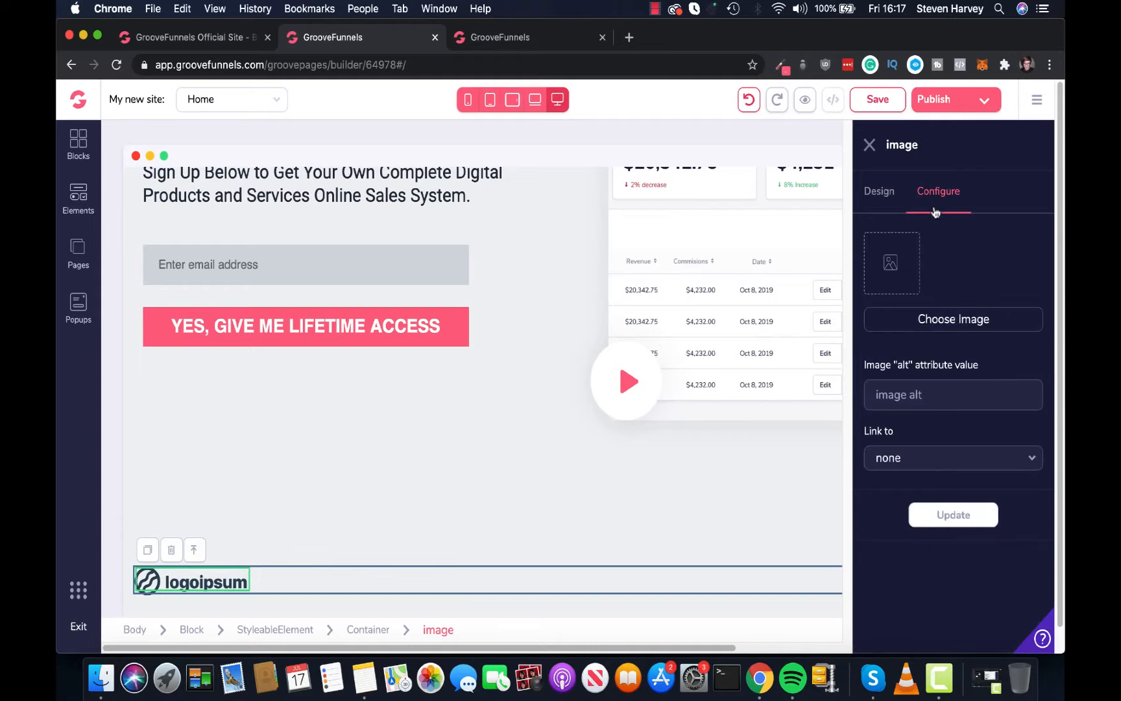
pyautogui.click(884, 194)
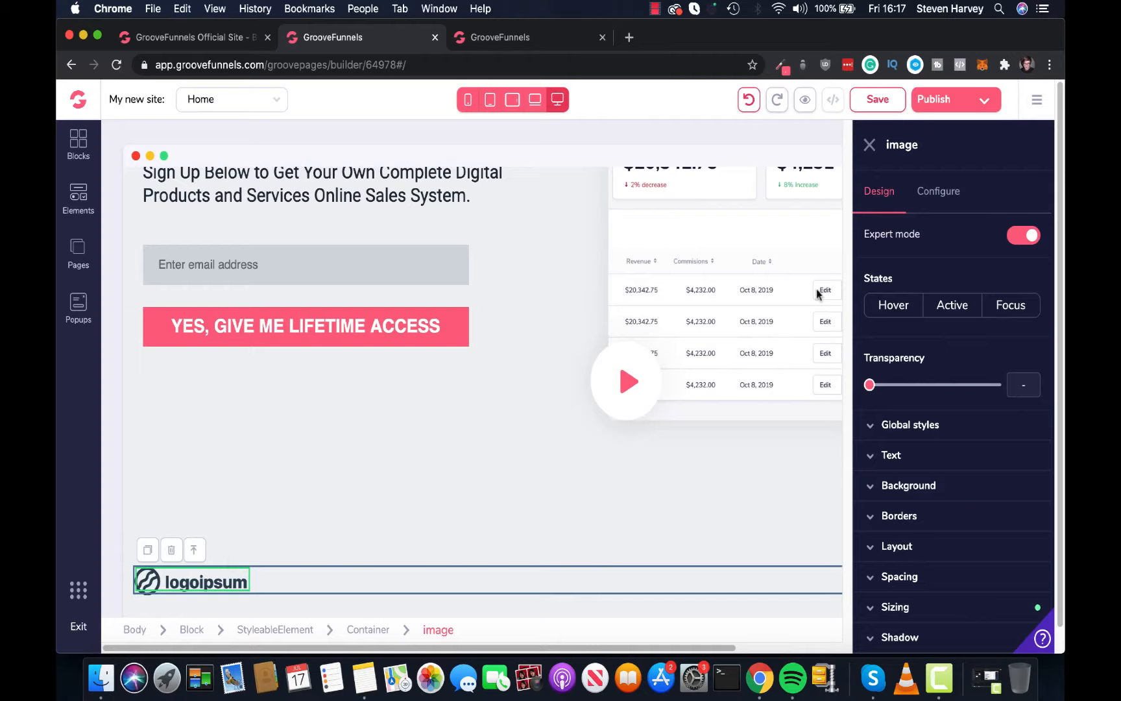
pyautogui.click(918, 198)
pyautogui.click(877, 195)
# Delete the footer's container element holding the placeholder logo and navigation link, and confirm the deletion
pyautogui.click(555, 576)
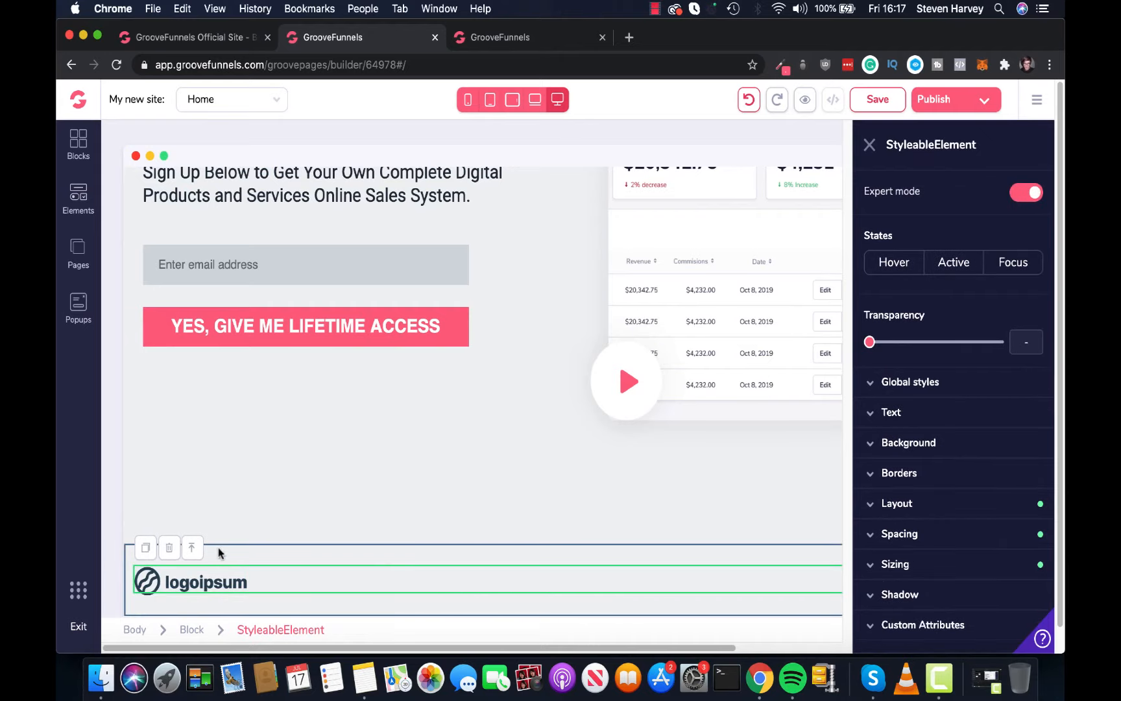
pyautogui.click(169, 547)
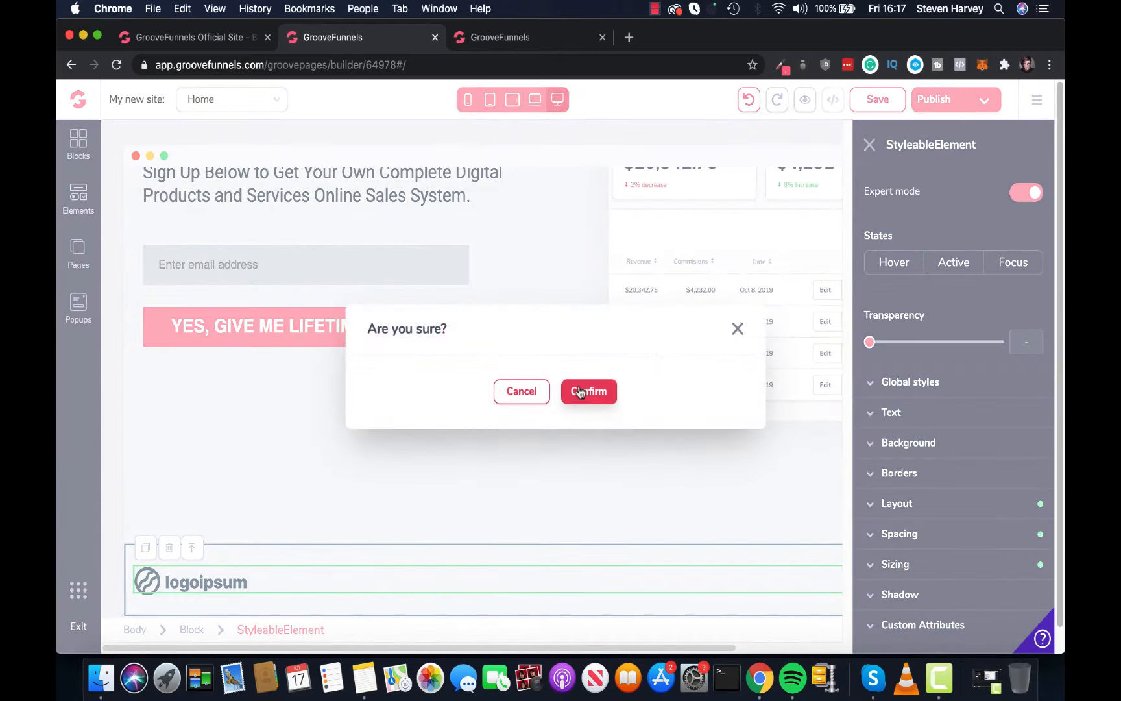
pyautogui.click(579, 391)
# Display the wireframe block categories to find another block for the page
pyautogui.click(89, 142)
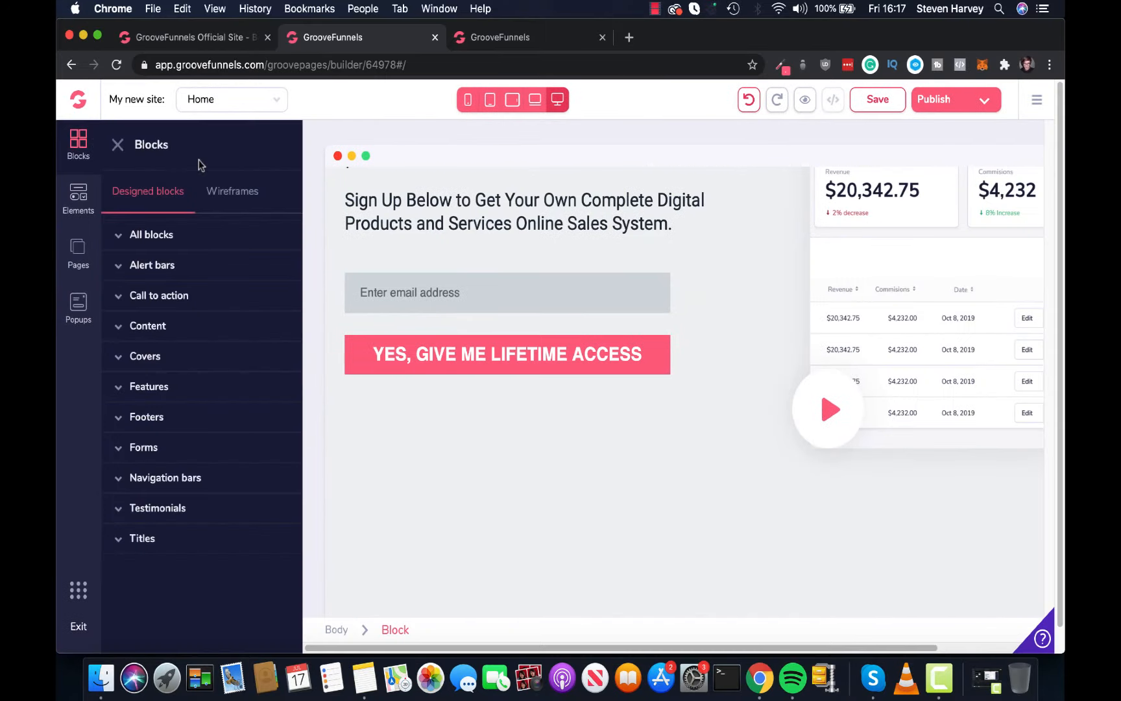
pyautogui.click(243, 192)
pyautogui.scroll(-5, 230, 401)
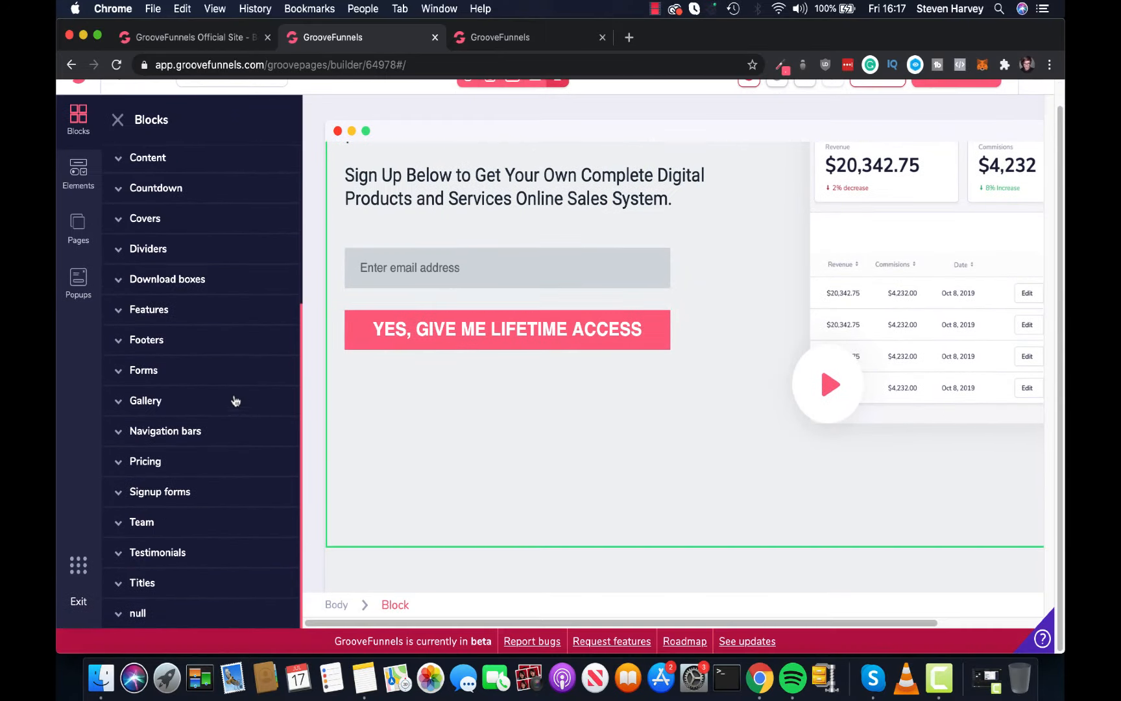
# Add the footer block with a copyright line and navigation beneath the signup section, and open the site's page list
pyautogui.click(196, 350)
pyautogui.scroll(-1, 253, 415)
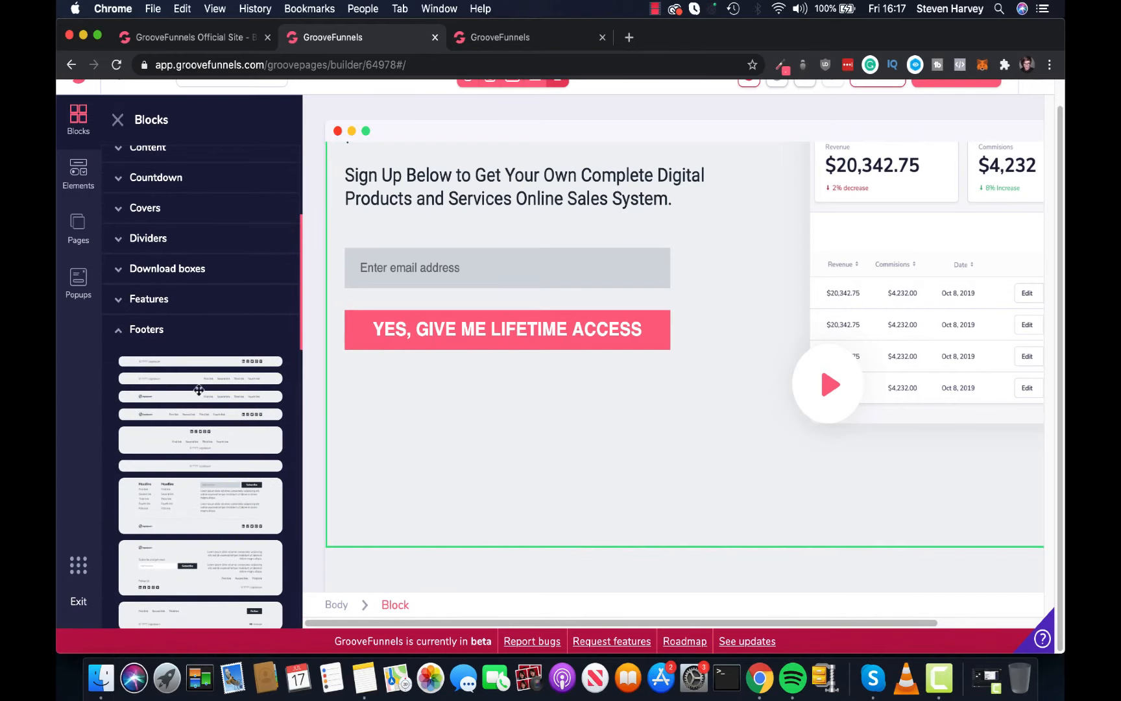
pyautogui.moveTo(199, 390); pyautogui.dragTo(669, 548)
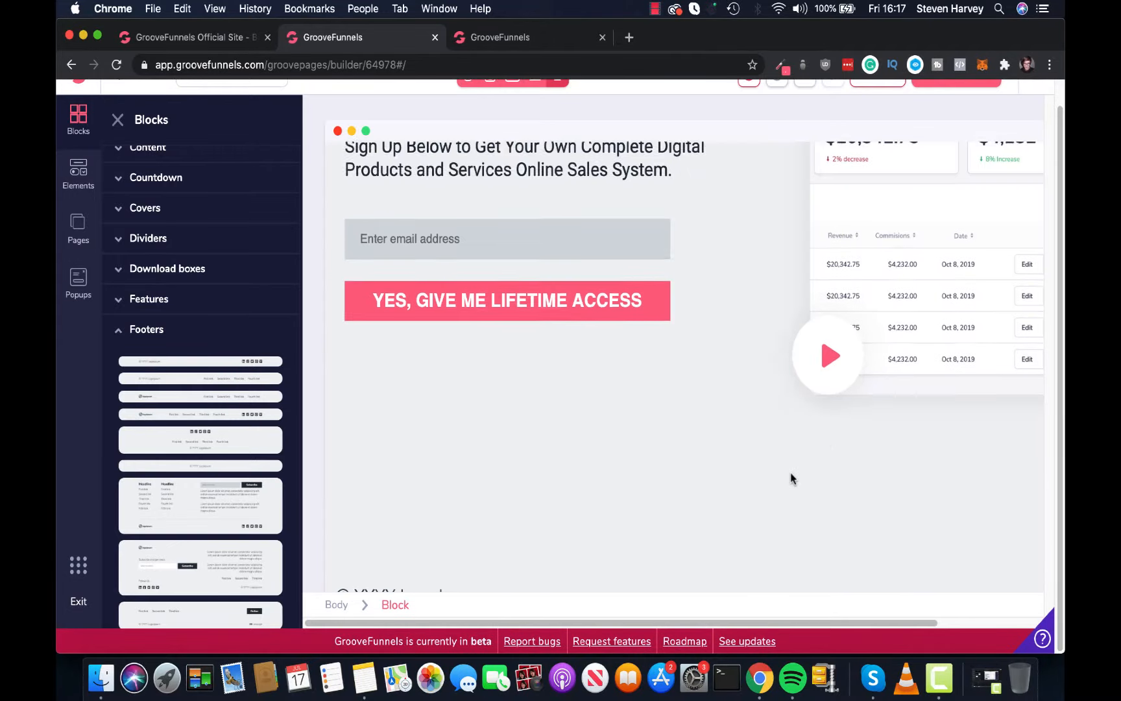
pyautogui.scroll(-1, 790, 473)
pyautogui.moveTo(620, 622); pyautogui.dragTo(819, 619)
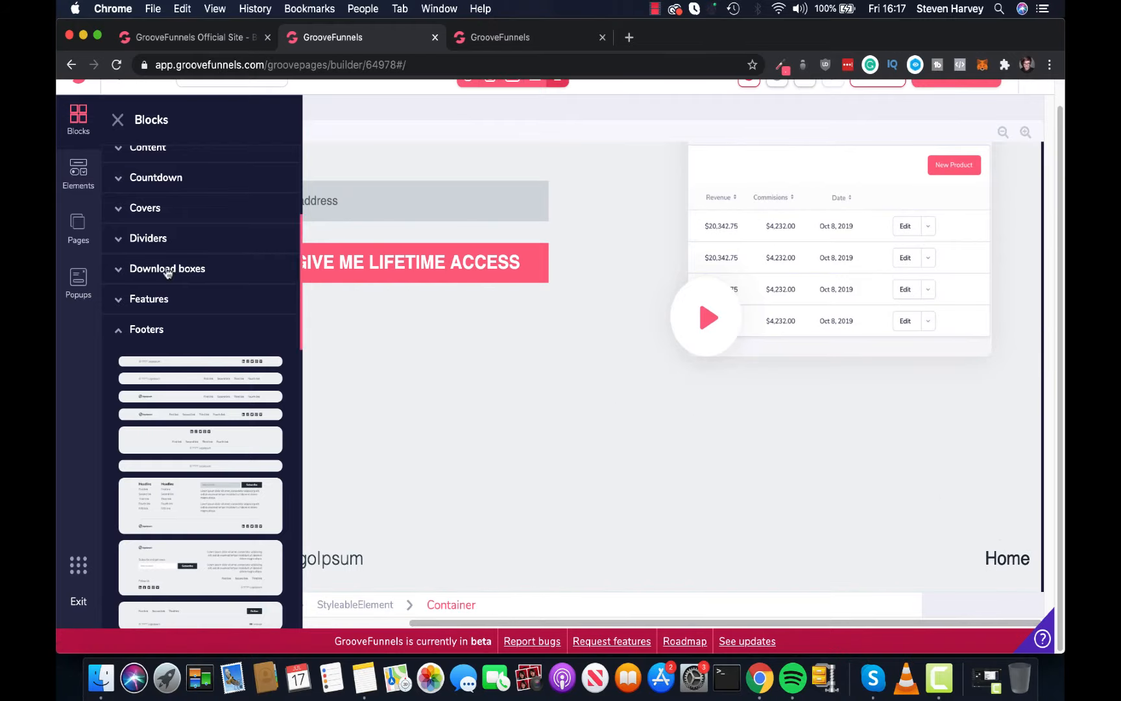
pyautogui.click(73, 233)
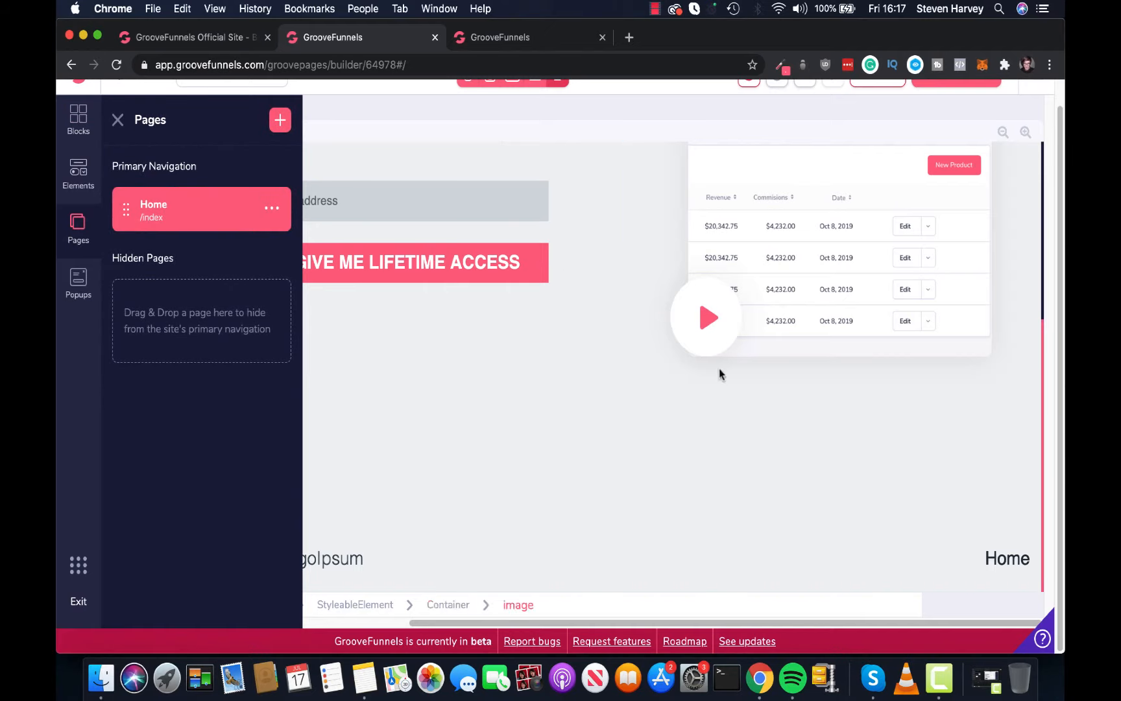
pyautogui.click(988, 569)
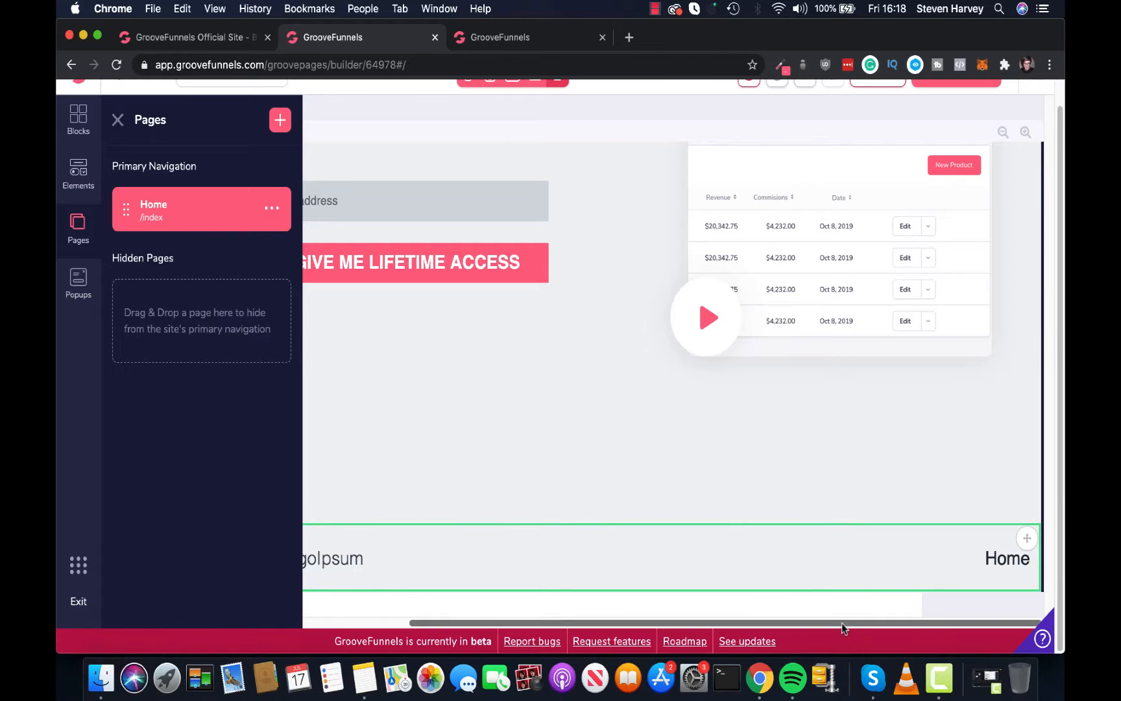
# Replace the footer's placeholder copyright text with "© I Love Groovepages" and close the element settings
pyautogui.moveTo(842, 623); pyautogui.dragTo(737, 623)
pyautogui.click(470, 555)
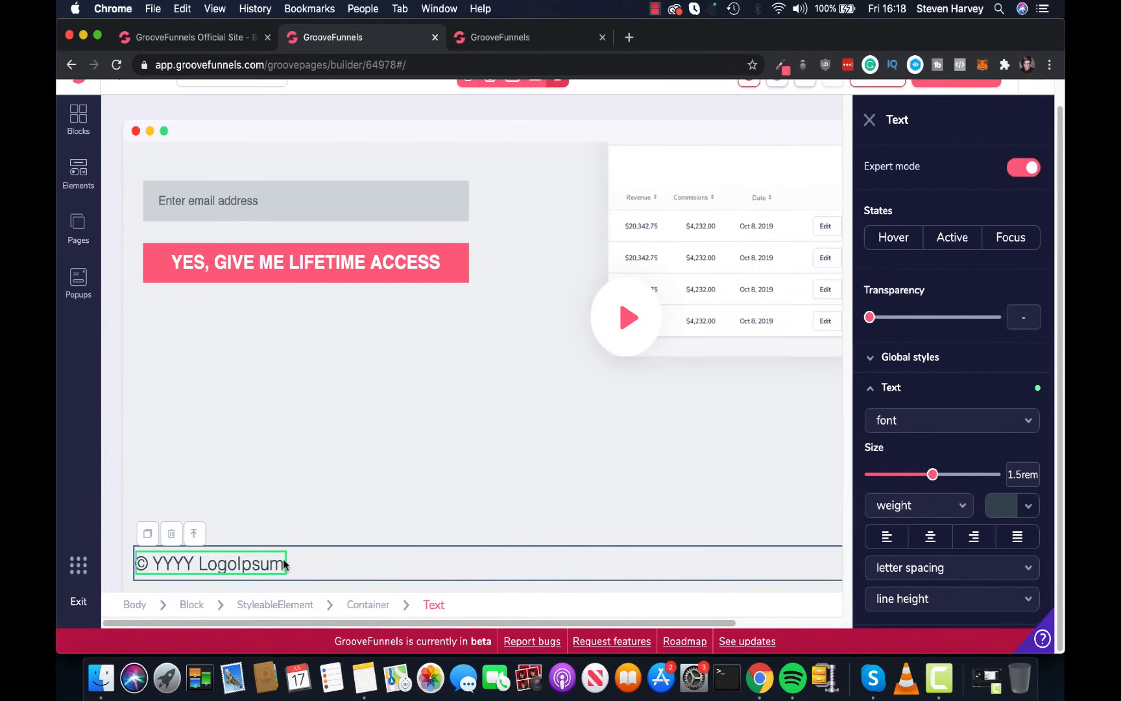
pyautogui.press('BackSpace')
pyautogui.press('BackSpace')
pyautogui.press('BackSpace')
pyautogui.press('BackSpace')
pyautogui.press('BackSpace')
pyautogui.press('BackSpace')
pyautogui.press('BackSpace')
pyautogui.press('BackSpace')
pyautogui.press('BackSpace')
pyautogui.press('BackSpace')
pyautogui.press('BackSpace')
pyautogui.press('BackSpace')
pyautogui.press('BackSpace')
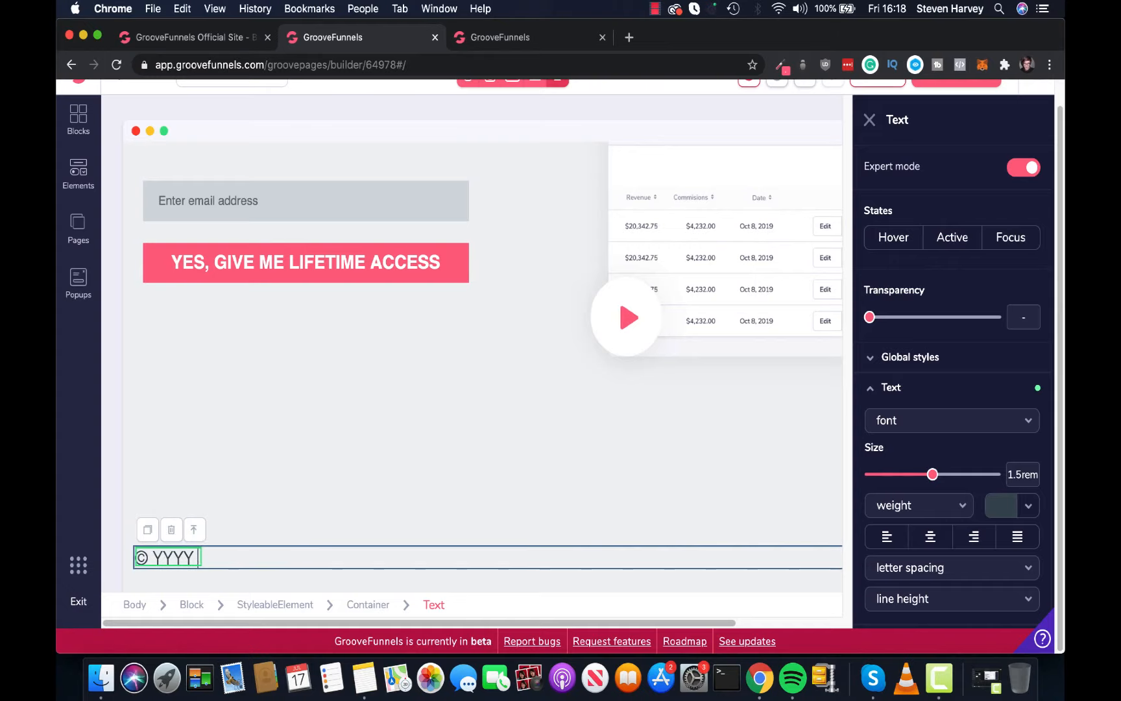
pyautogui.write('I Love Groove')
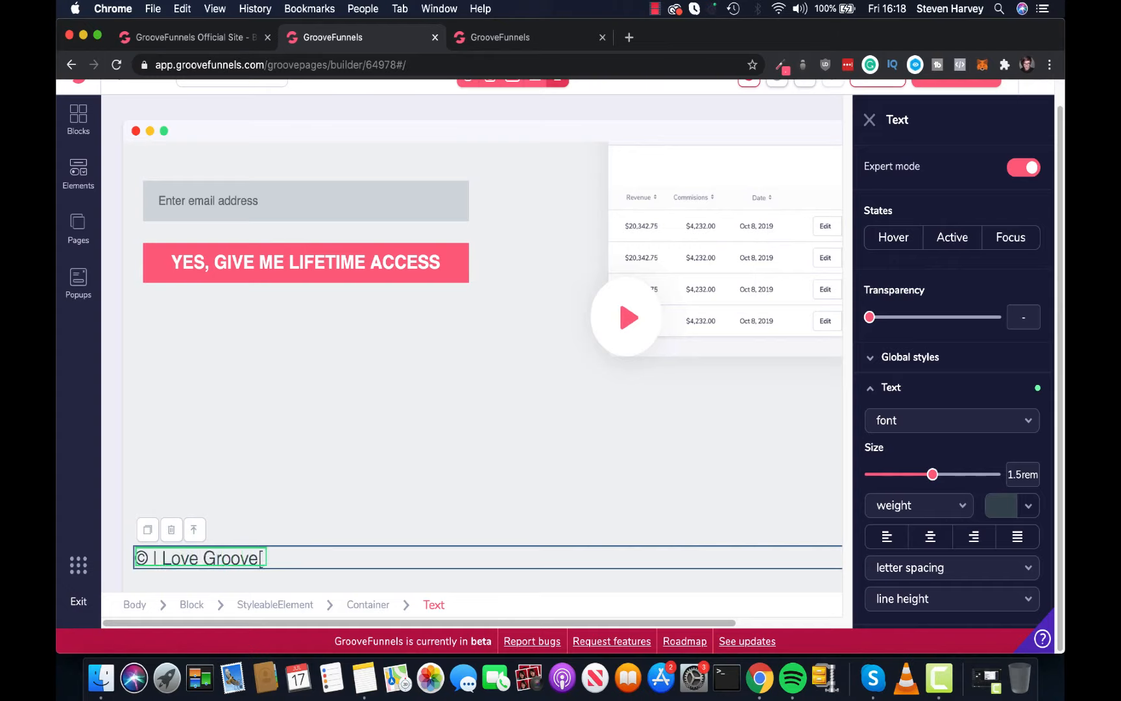
pyautogui.write('pages')
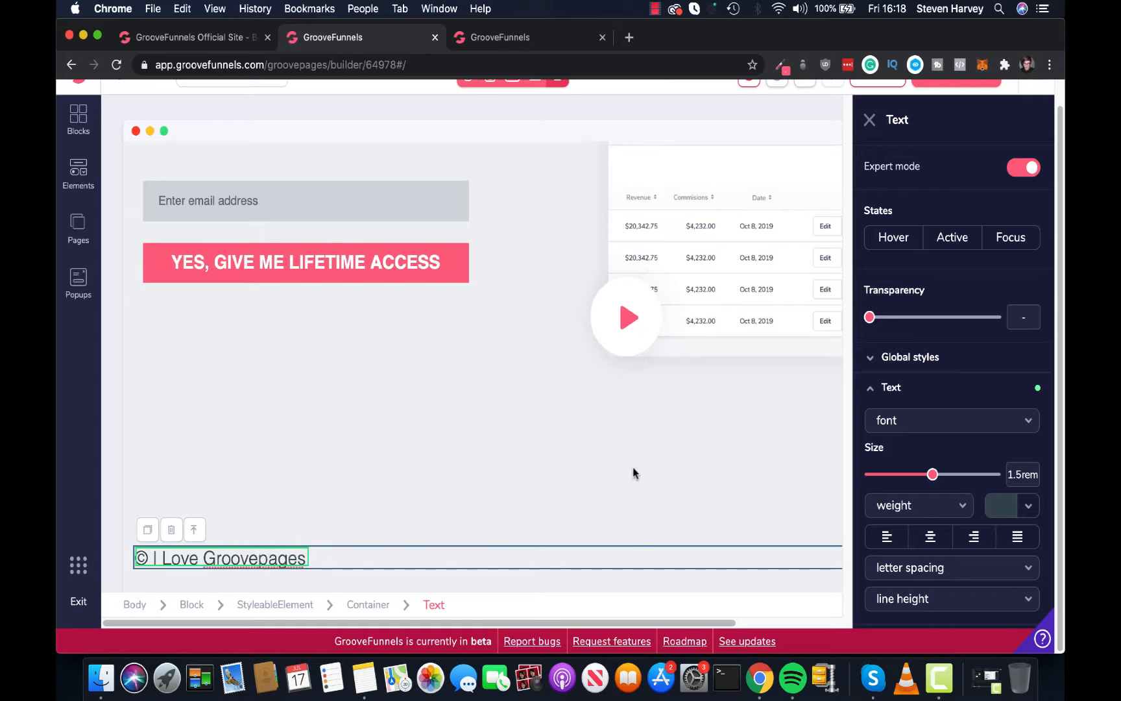
pyautogui.click(543, 494)
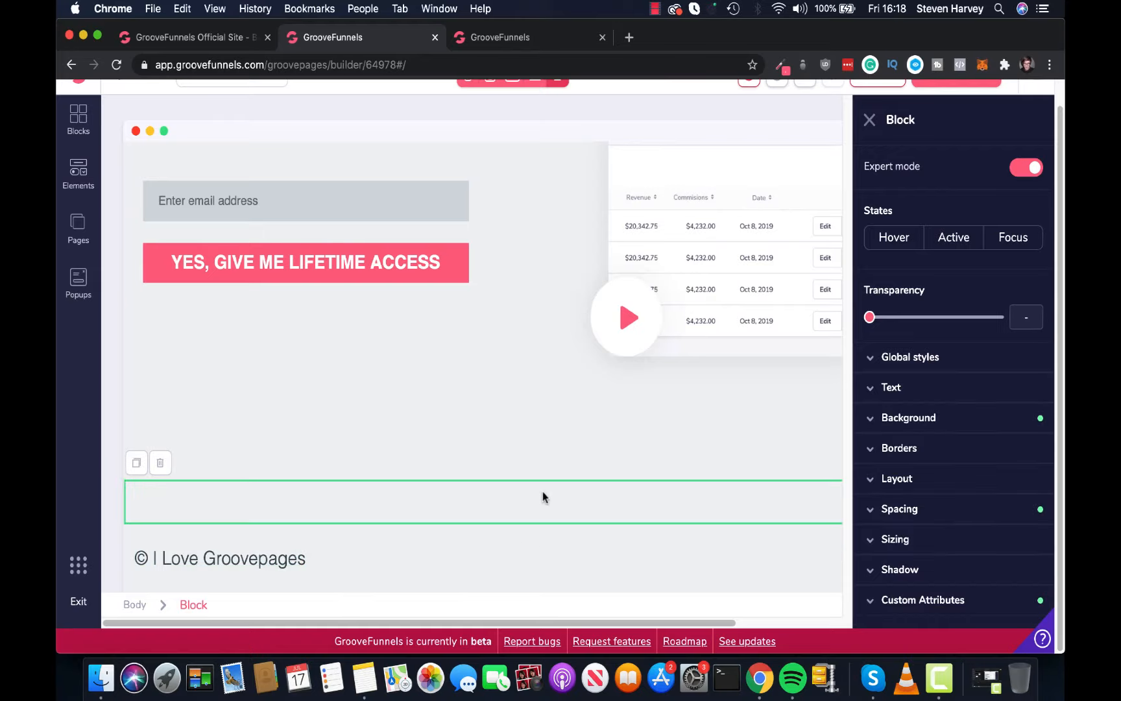
pyautogui.click(870, 127)
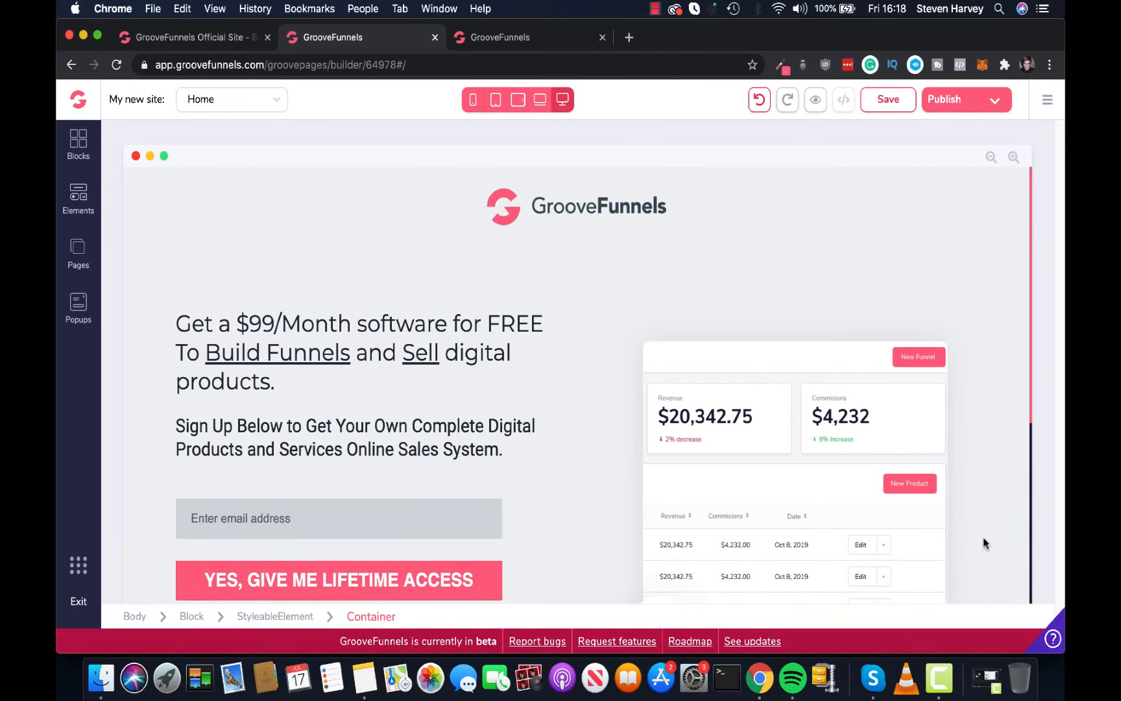
# Examine the edited footer and its Home navigation link in the desktop layout
pyautogui.scroll(-5, 984, 546)
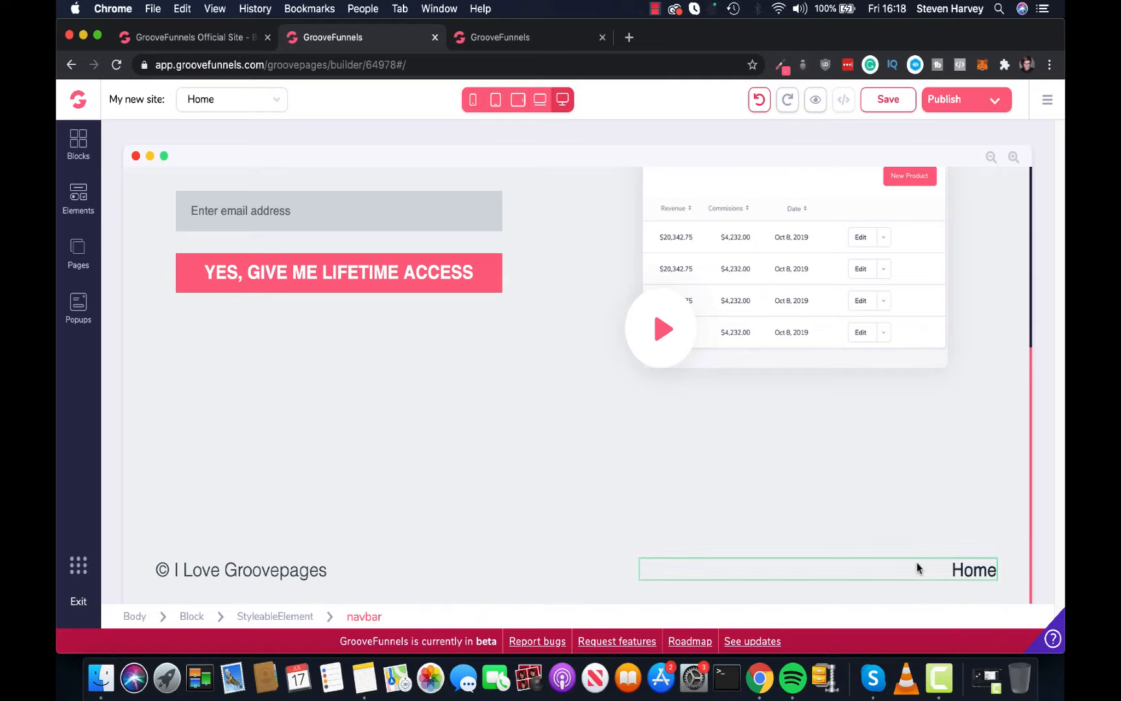
pyautogui.click(959, 569)
pyautogui.click(938, 571)
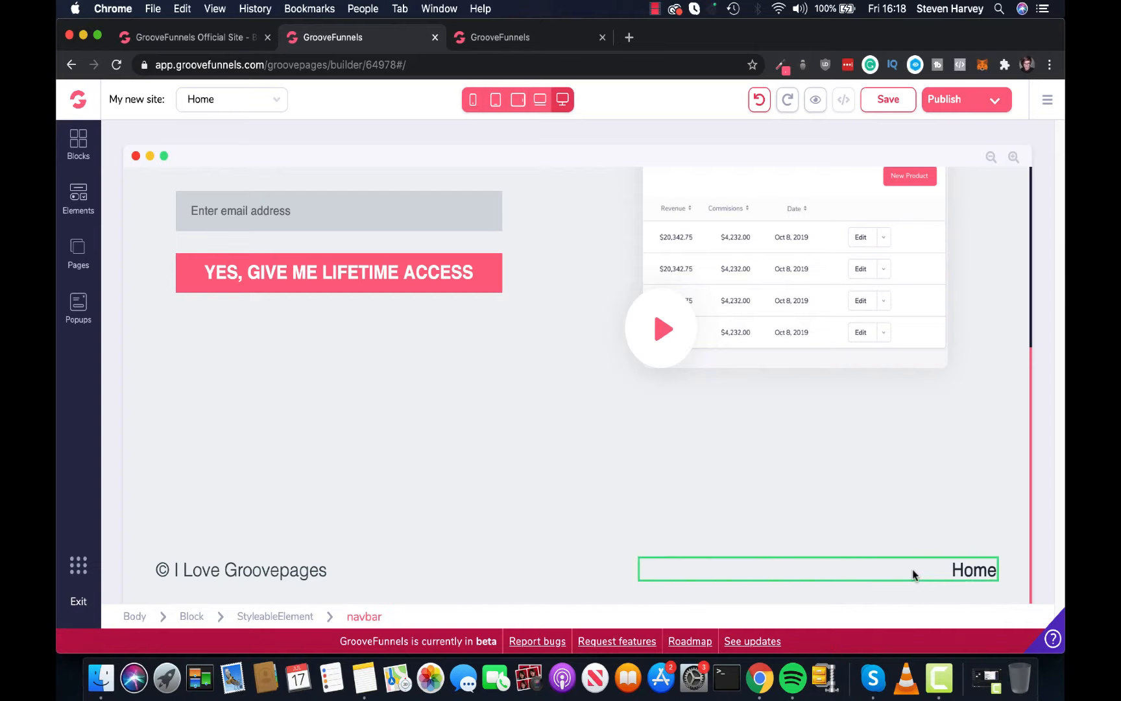
pyautogui.scroll(5, 915, 568)
pyautogui.scroll(-5, 929, 549)
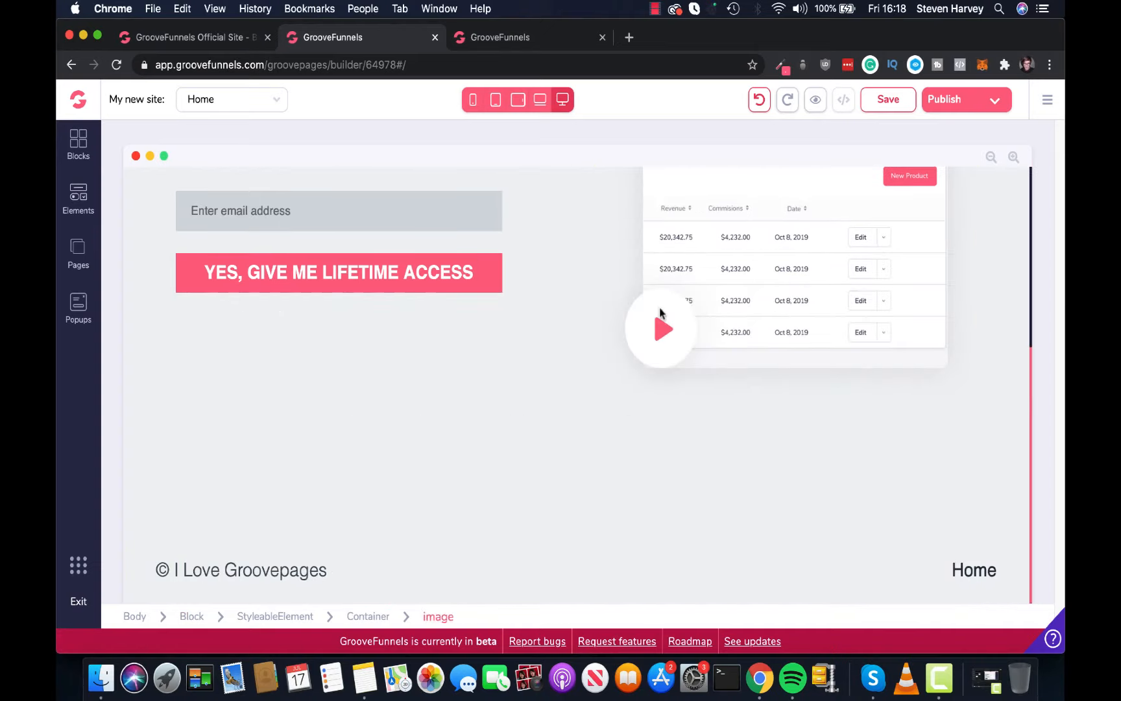
# Preview the whole Home page in the mobile layout and in the laptop layout
pyautogui.click(473, 101)
pyautogui.scroll(4, 654, 339)
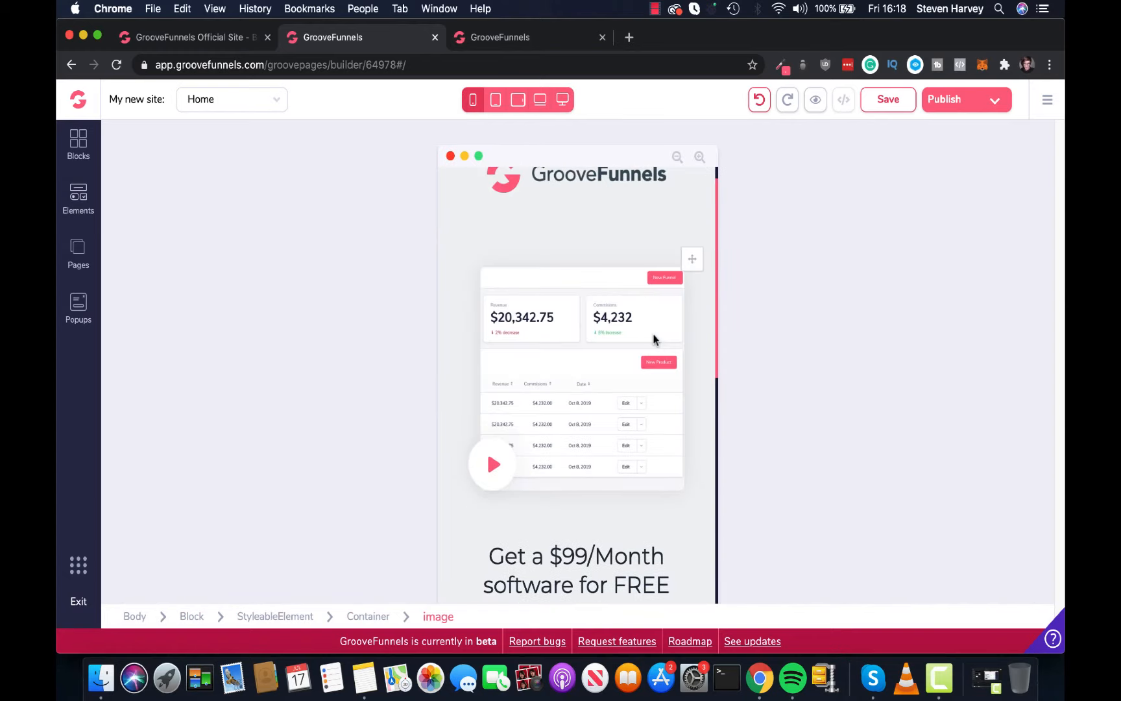
pyautogui.scroll(-5, 654, 340)
pyautogui.scroll(-3, 658, 425)
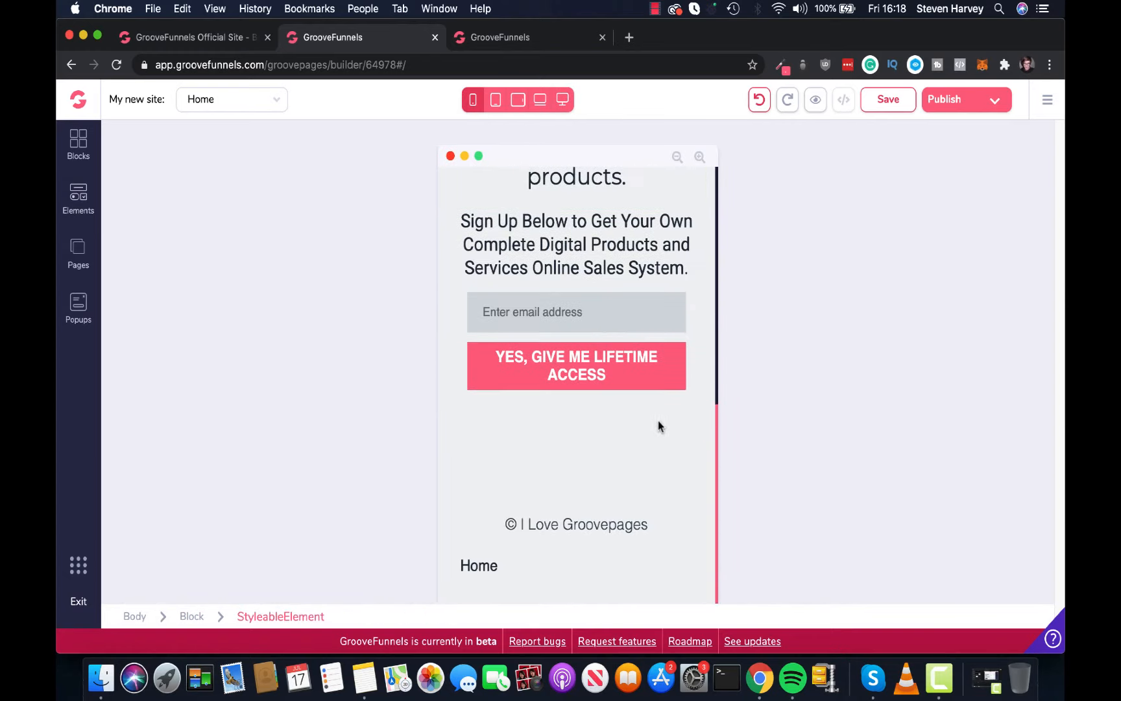
pyautogui.scroll(8, 675, 415)
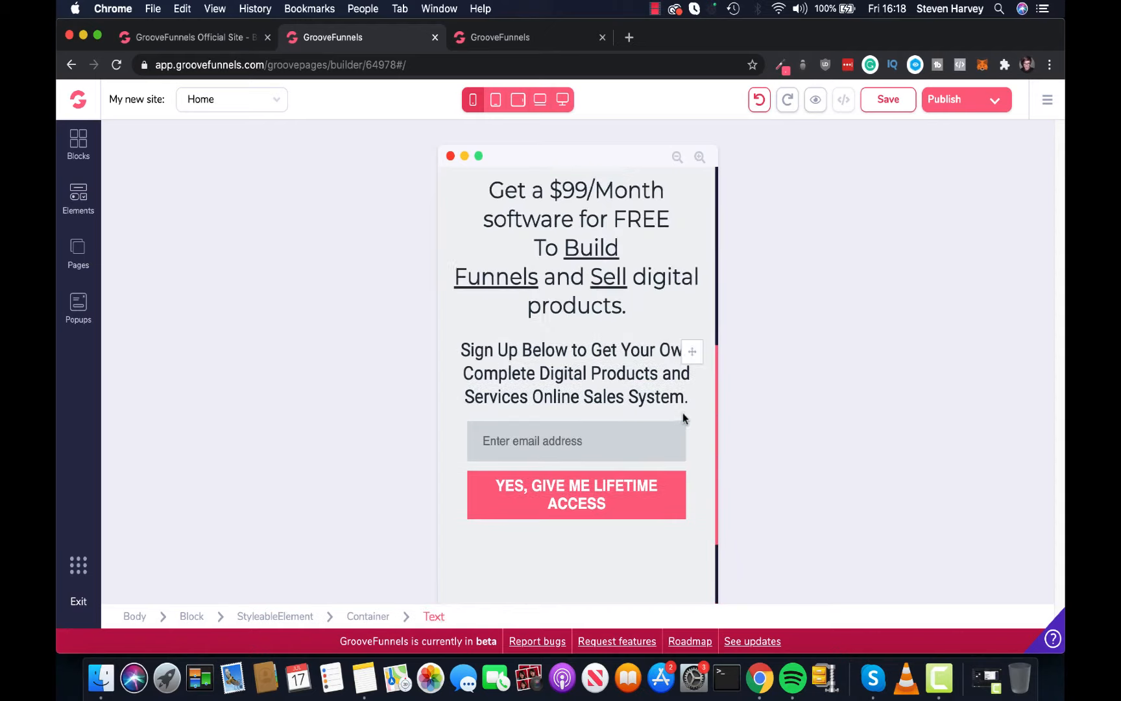
pyautogui.click(536, 105)
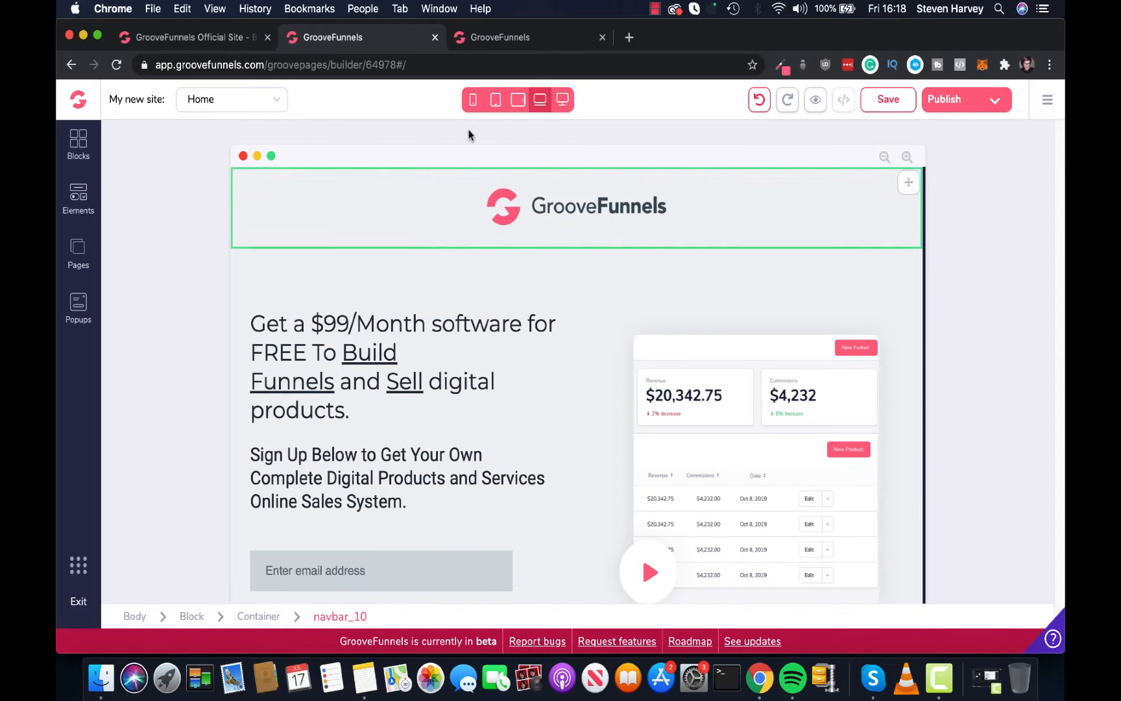
pyautogui.scroll(-2, 351, 320)
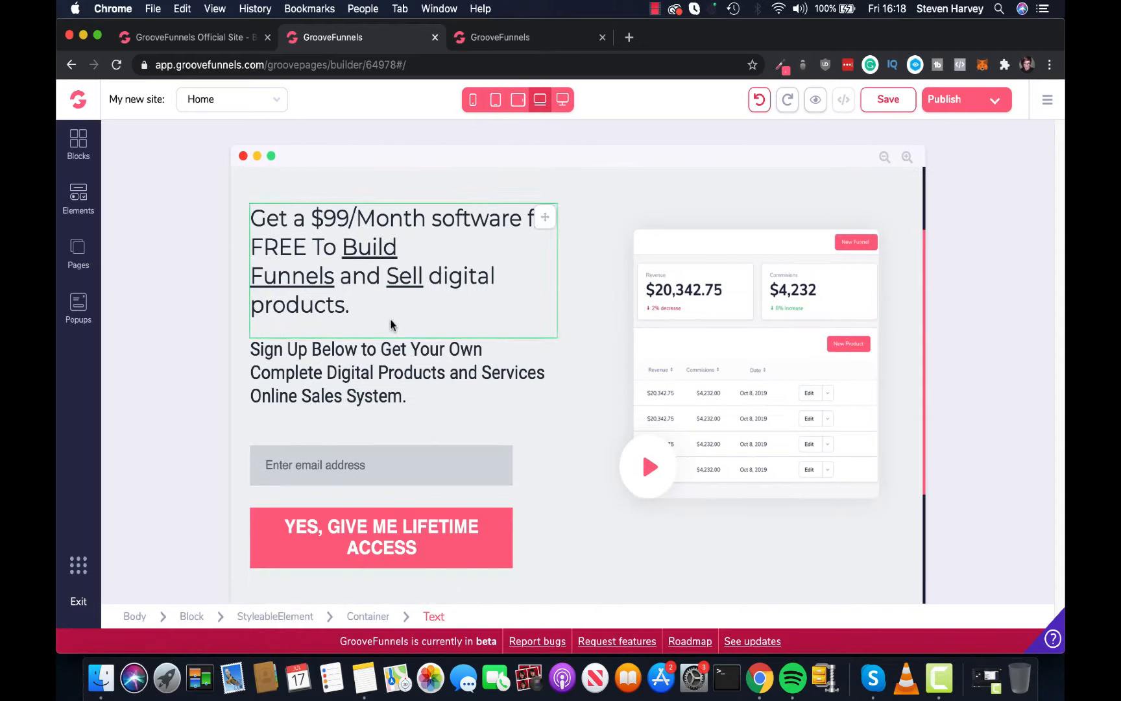
pyautogui.scroll(-3, 388, 321)
# Add a new page to the site from the blank canvas and select Page 2 as the page being edited
pyautogui.click(88, 250)
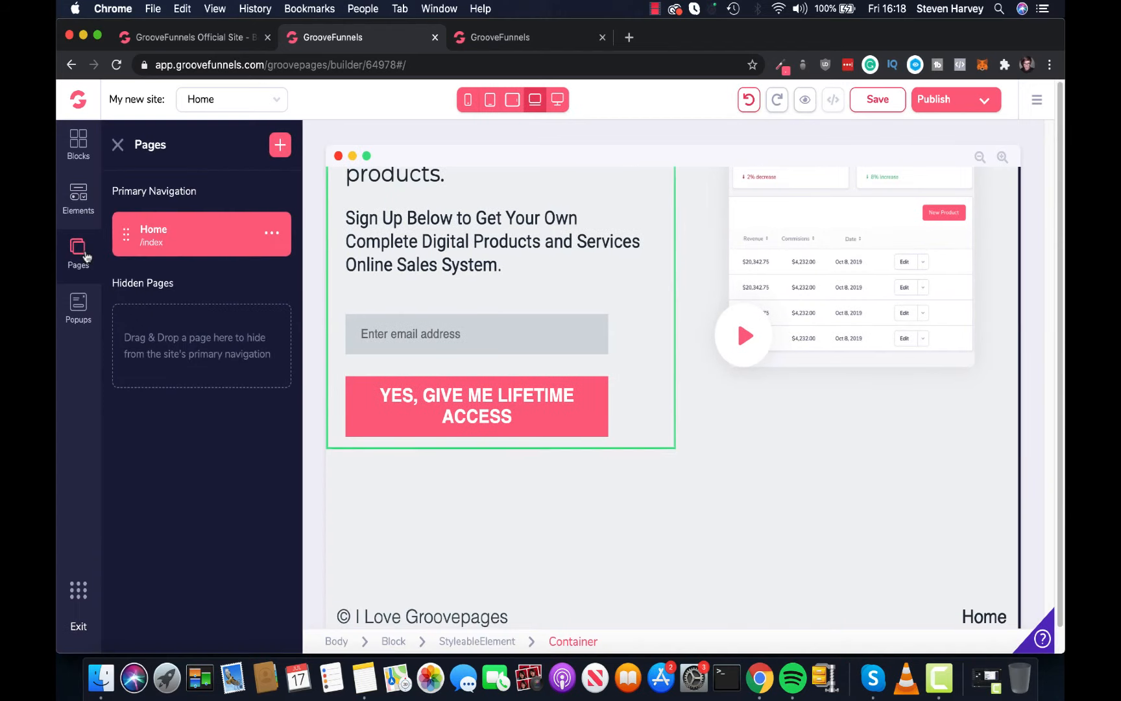
pyautogui.click(279, 151)
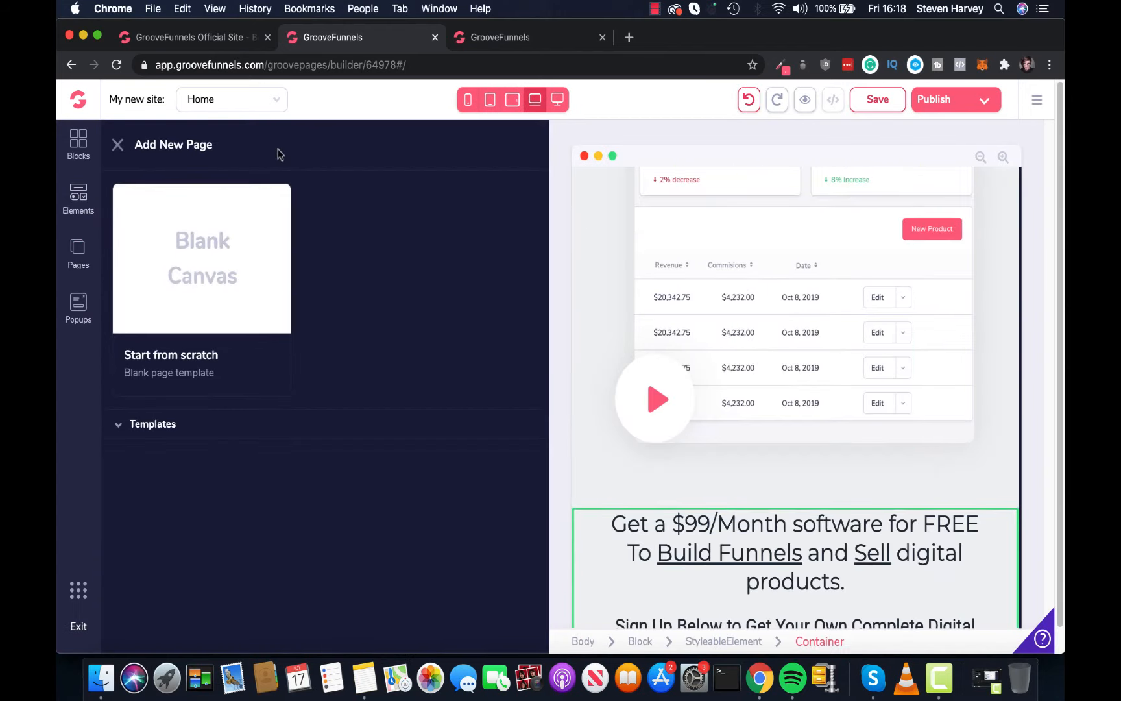
pyautogui.click(174, 430)
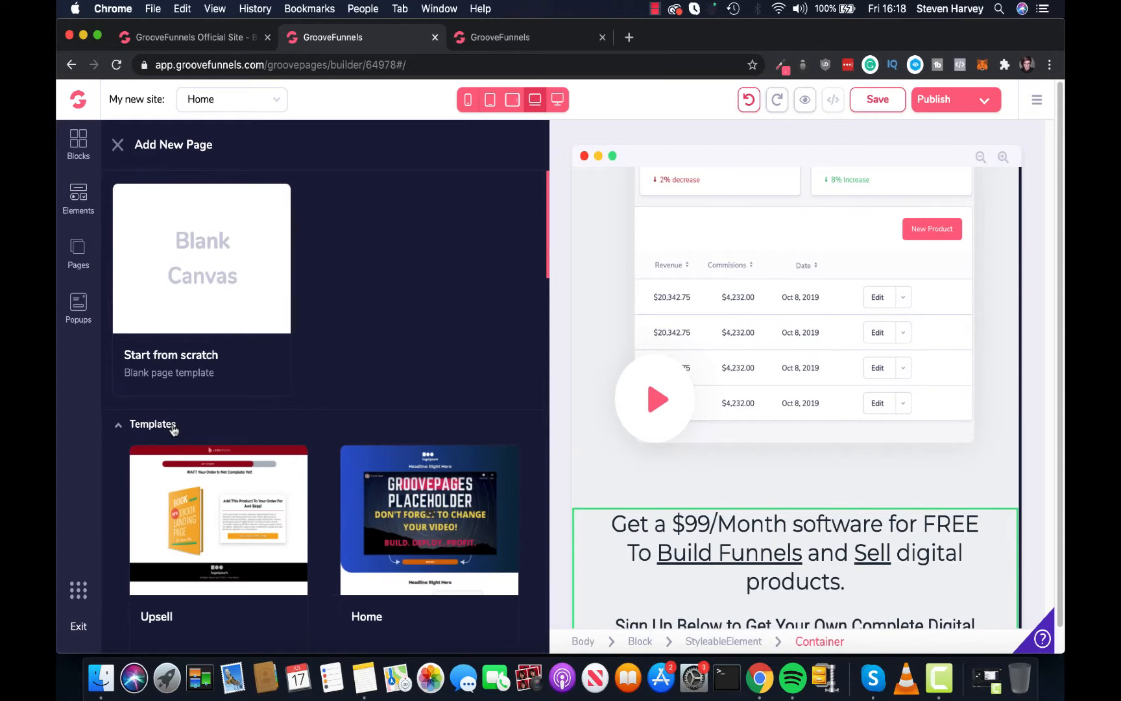
pyautogui.click(174, 430)
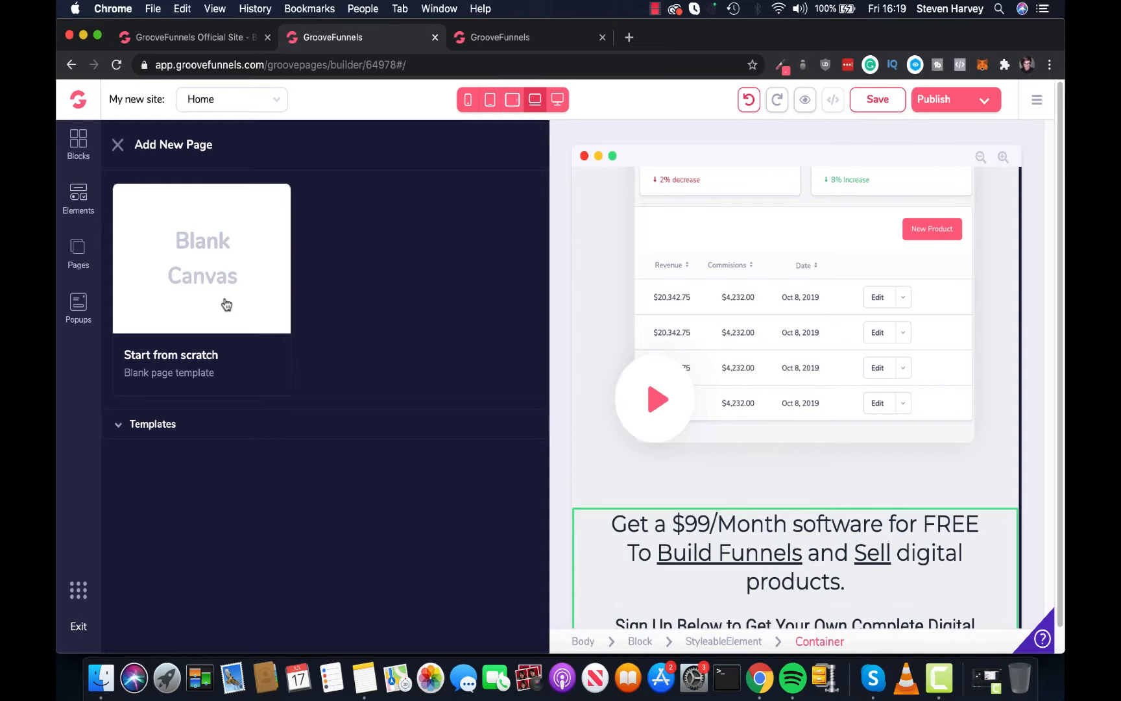
pyautogui.click(226, 305)
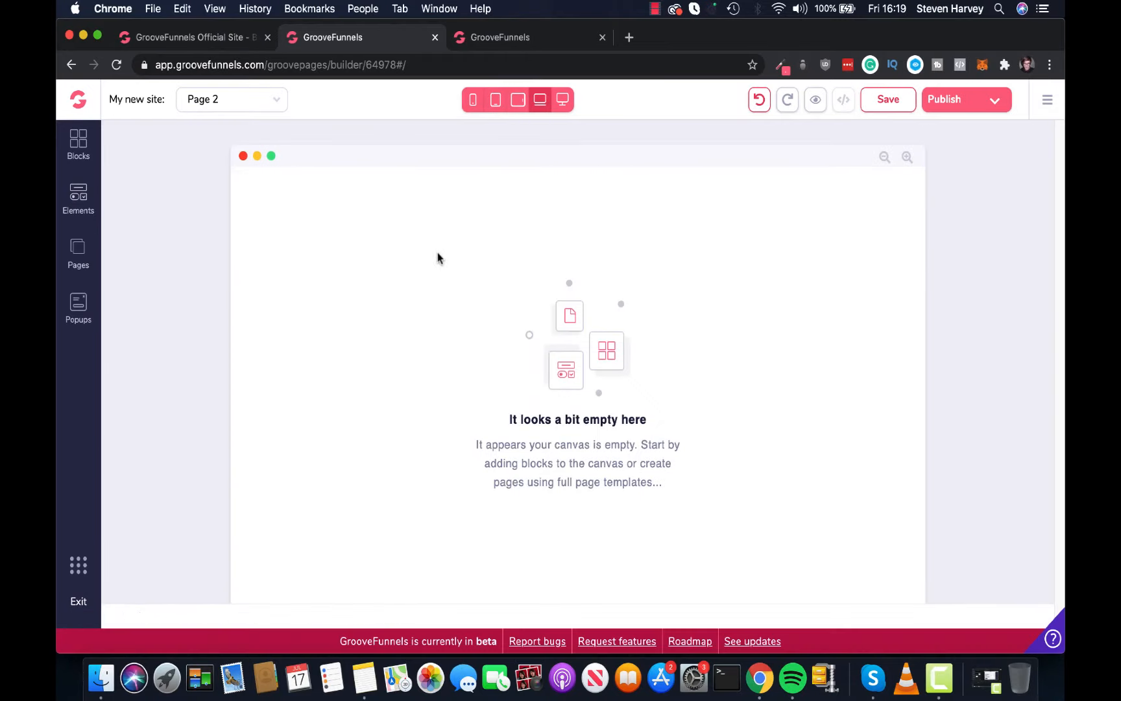
pyautogui.click(235, 106)
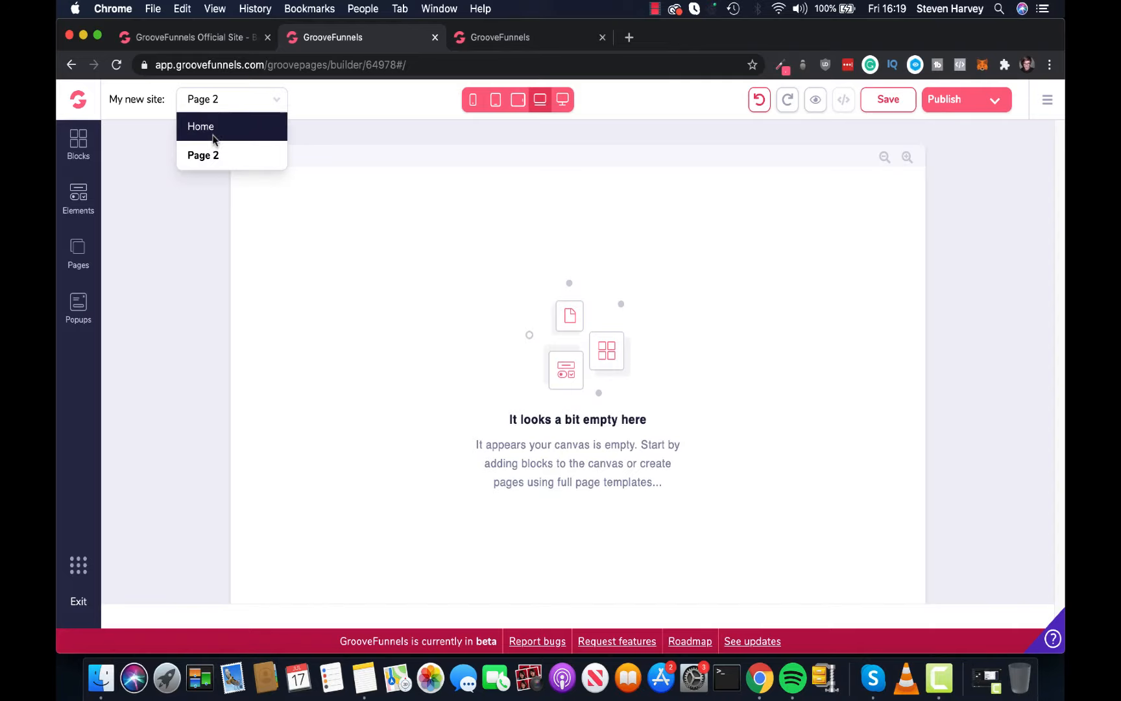
pyautogui.click(207, 158)
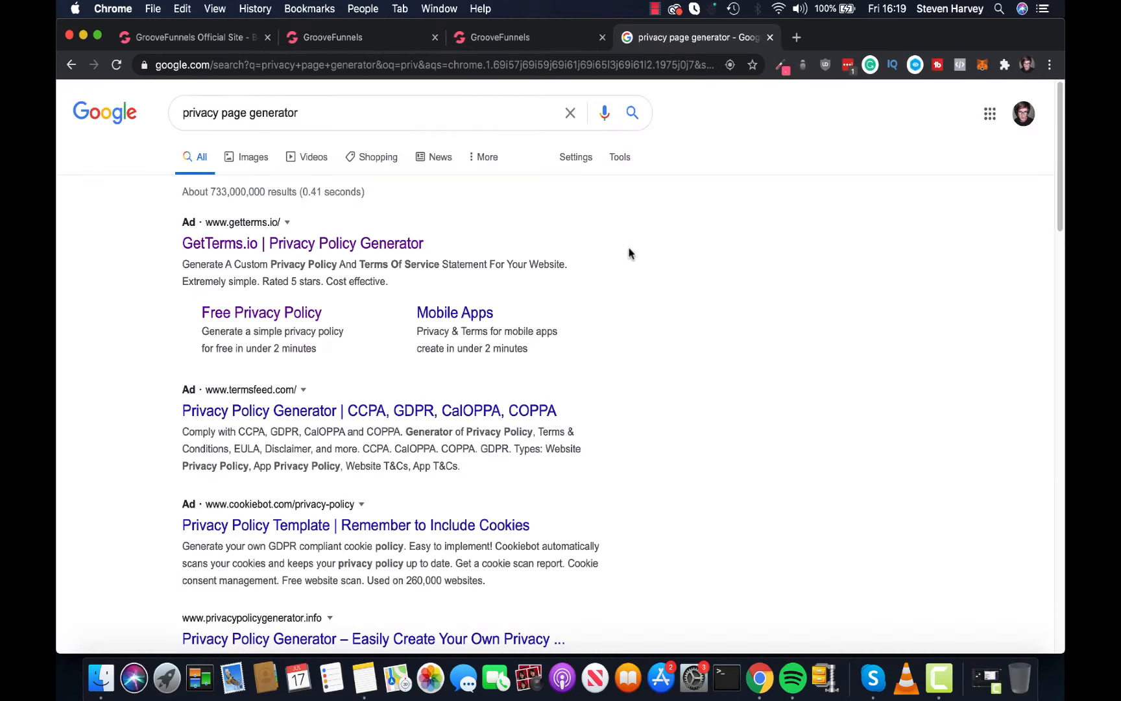
# Open the termsandconditionstemplate.com privacy policy generator from the Google results for "privacy page generator"
pyautogui.scroll(-1, 688, 286)
pyautogui.scroll(-15, 687, 285)
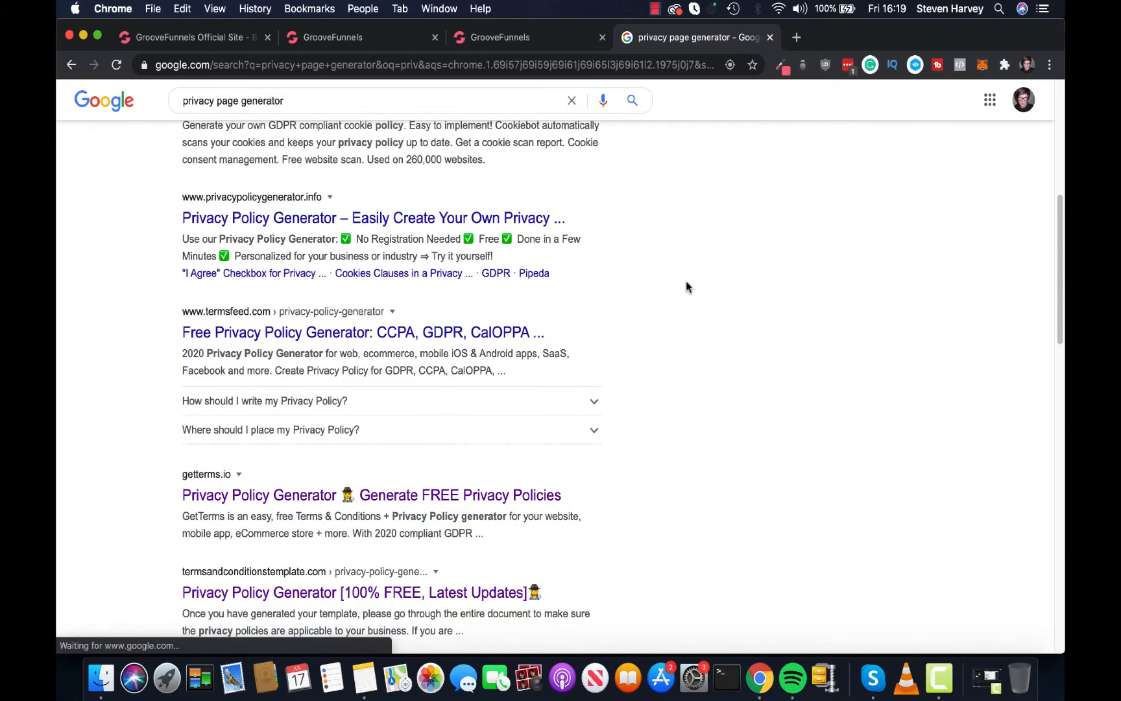
pyautogui.scroll(4, 668, 335)
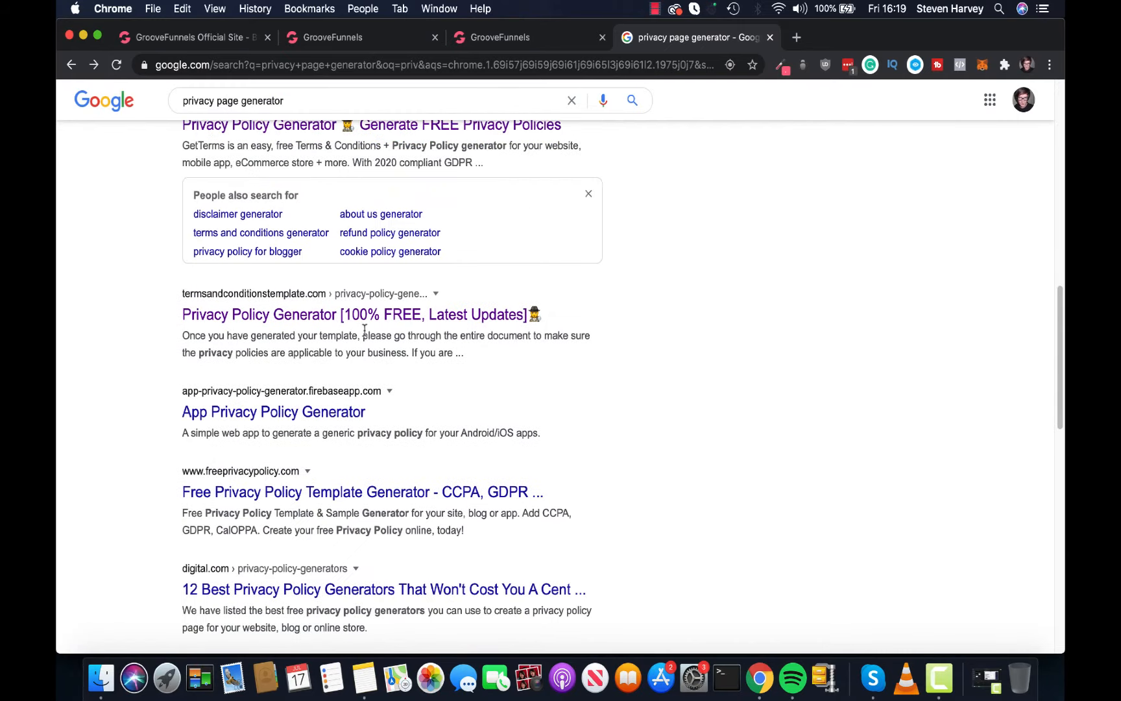
pyautogui.click(246, 329)
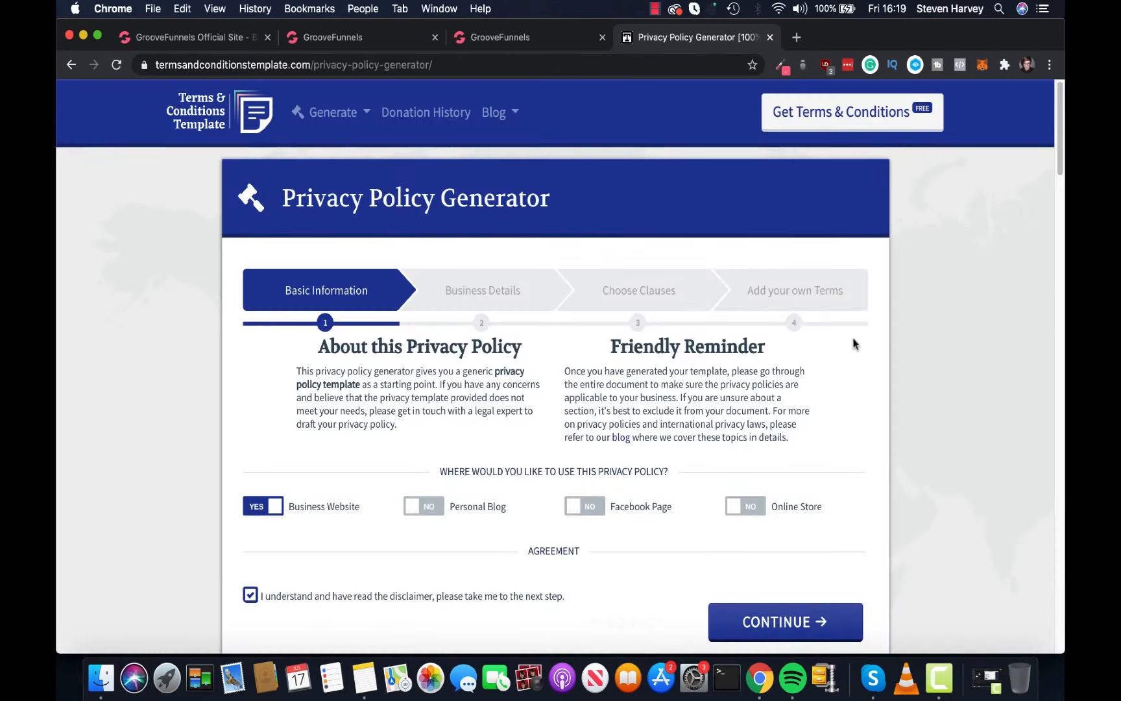
# Keep Business Website selected and the disclaimer agreement accepted, and continue to the generator's business details
pyautogui.scroll(-5, 981, 342)
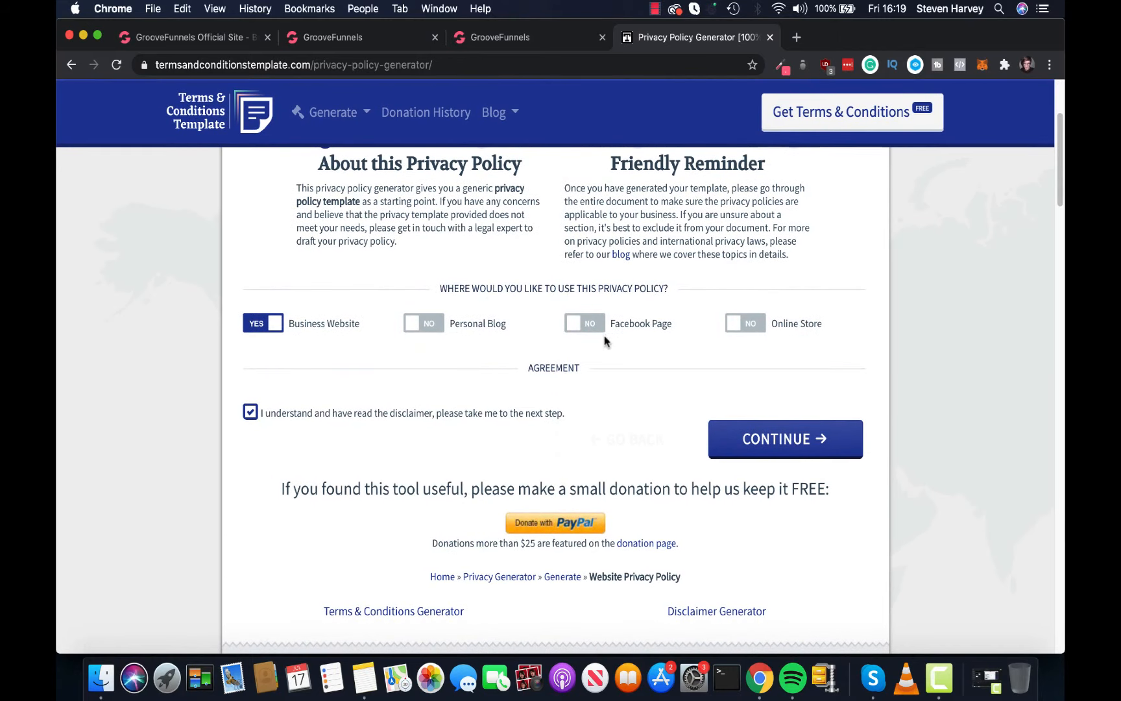
pyautogui.scroll(-3, 827, 404)
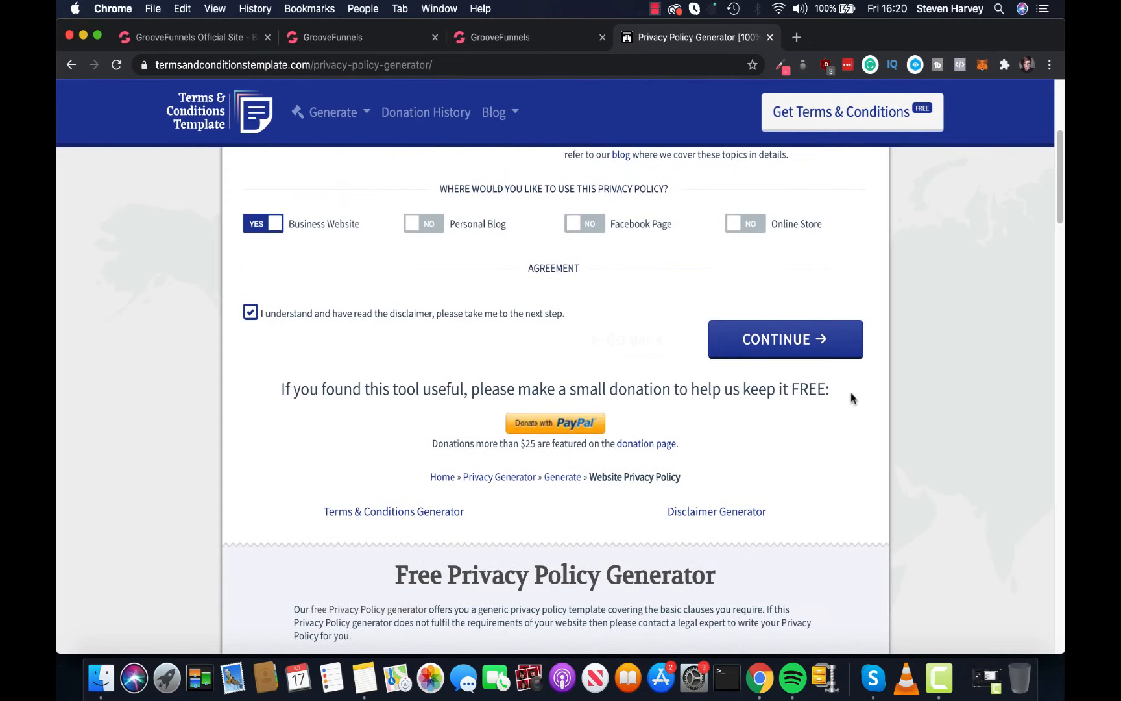
pyautogui.click(817, 354)
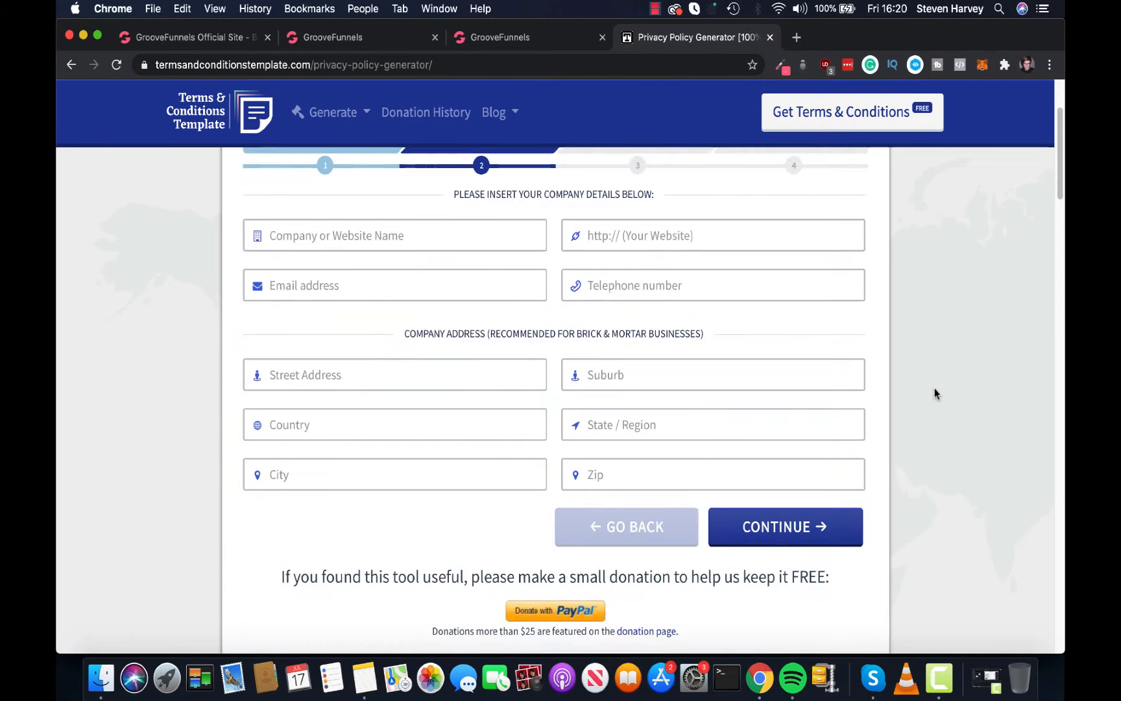
# Look over the company name and website fields, and continue past the business details without filling them in
pyautogui.click(509, 267)
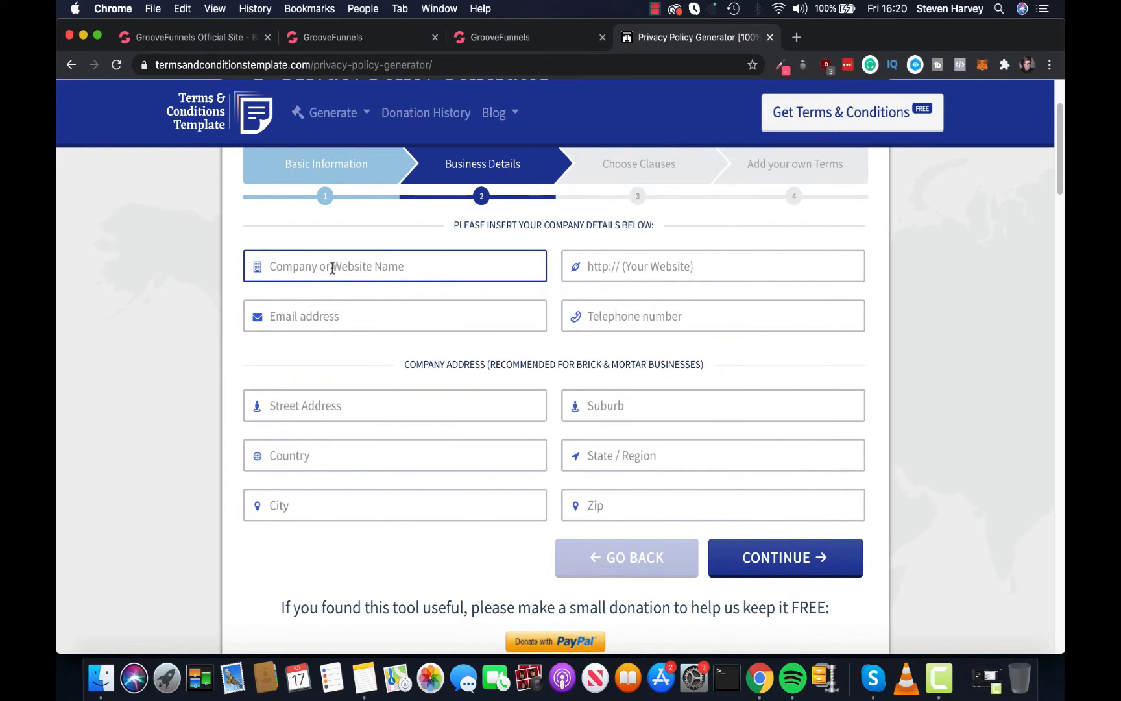
pyautogui.click(611, 266)
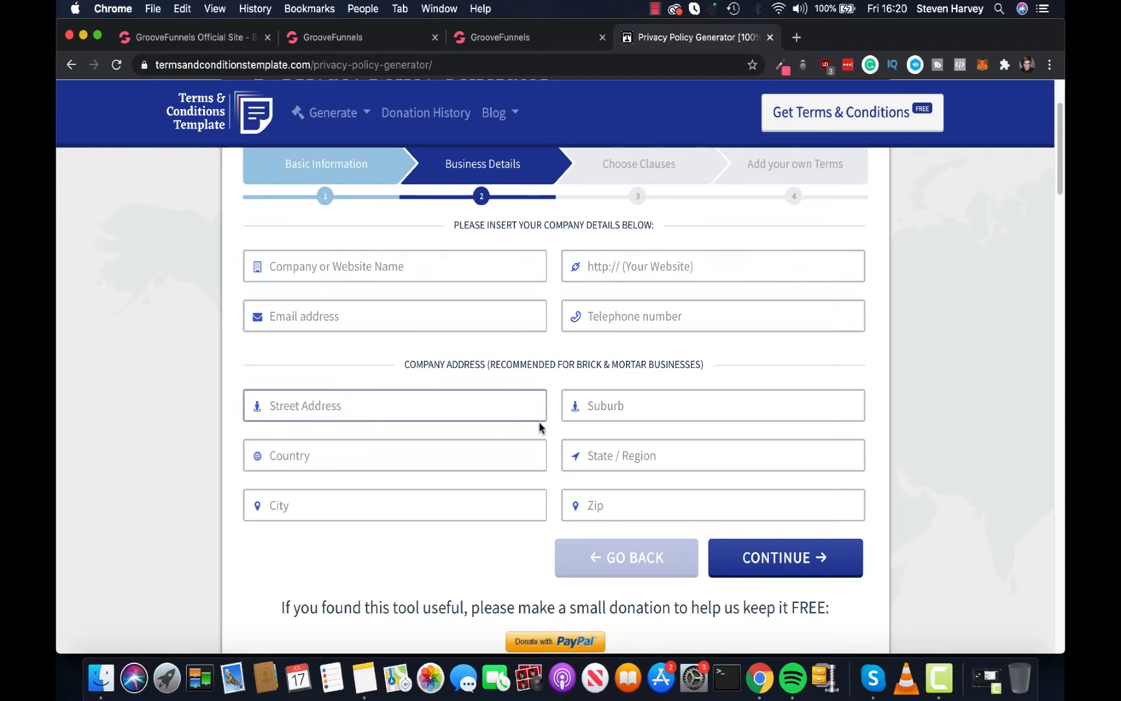
pyautogui.scroll(-3, 559, 433)
pyautogui.click(734, 461)
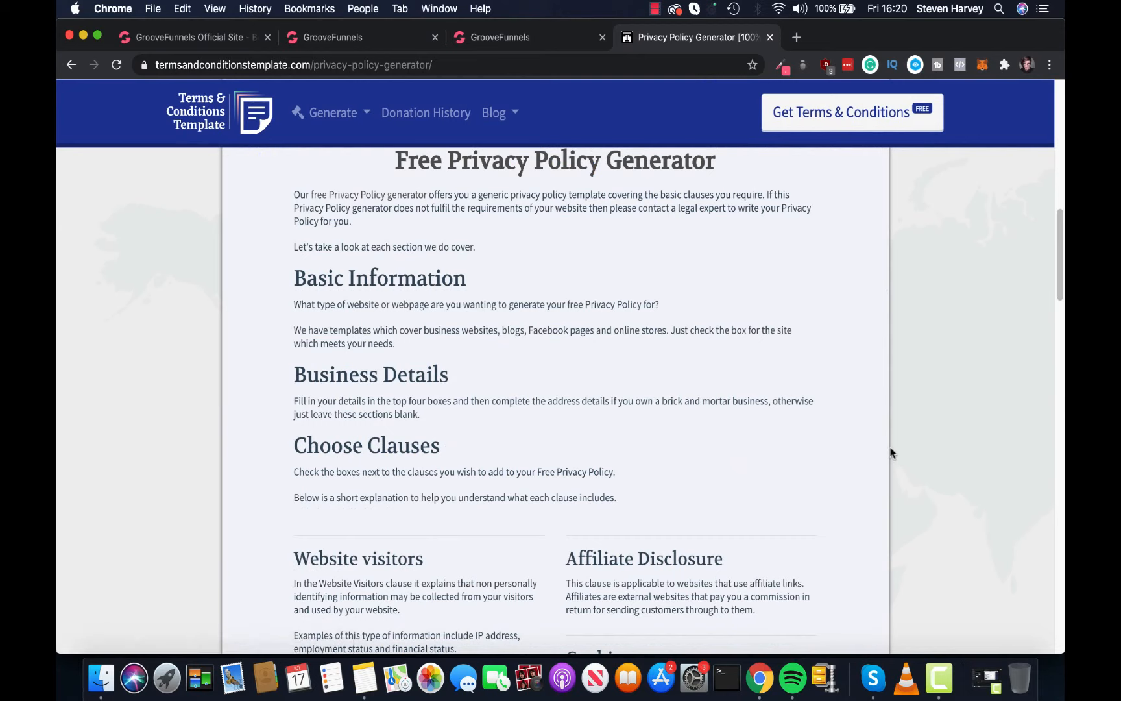
# Look over the policy generator's company details fields and return to the GrooveFunnels builder with Page 2
pyautogui.scroll(5, 890, 452)
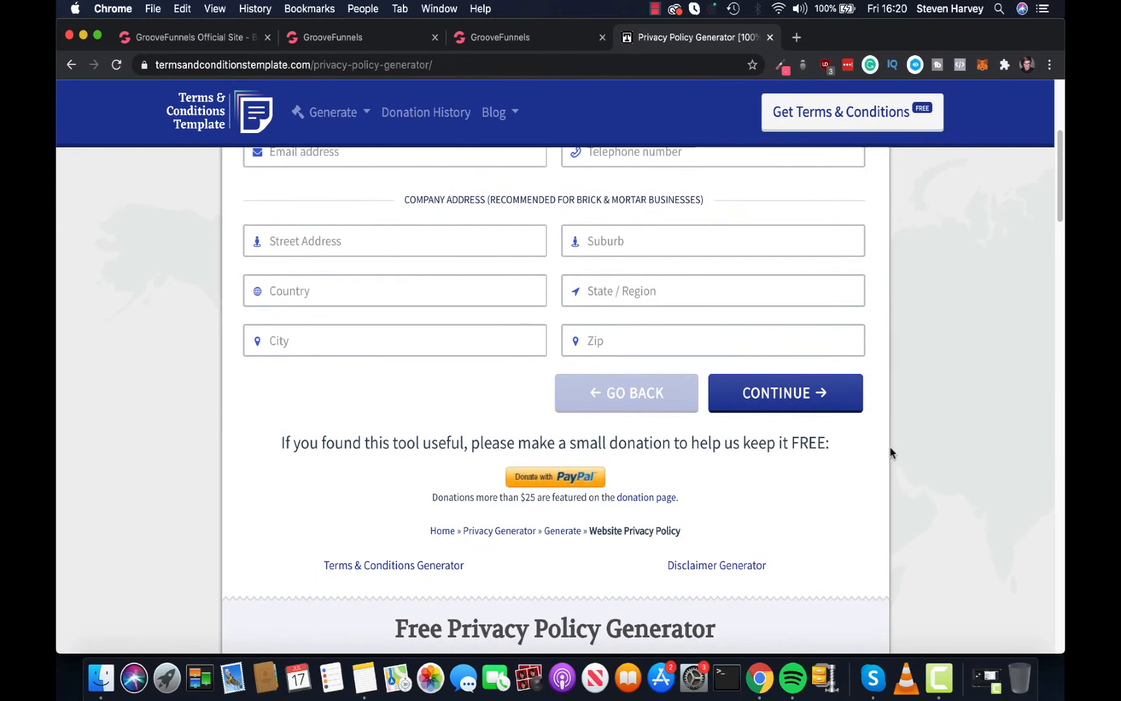
pyautogui.scroll(2, 894, 350)
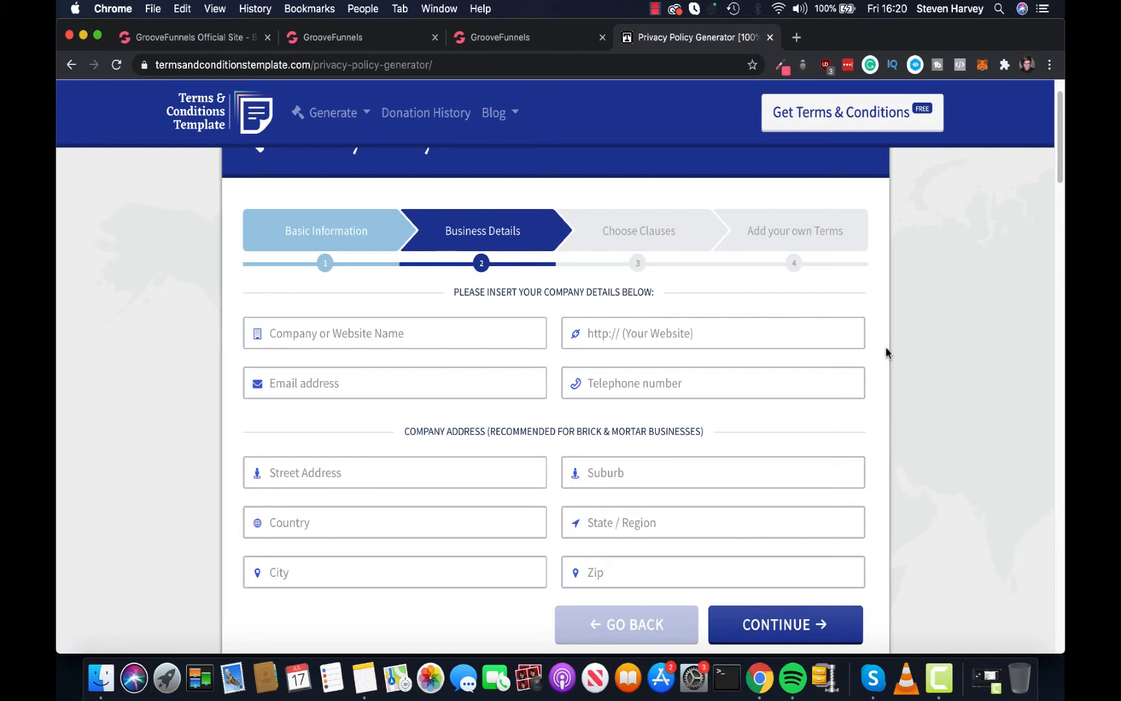
pyautogui.click(536, 39)
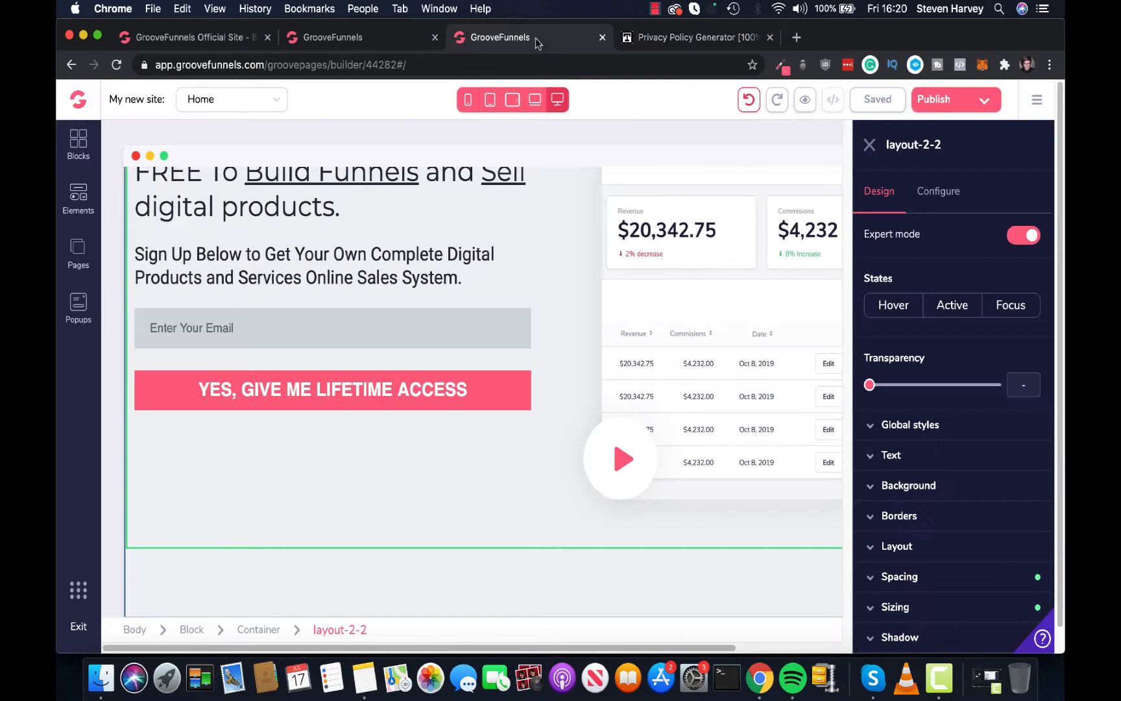
pyautogui.click(393, 41)
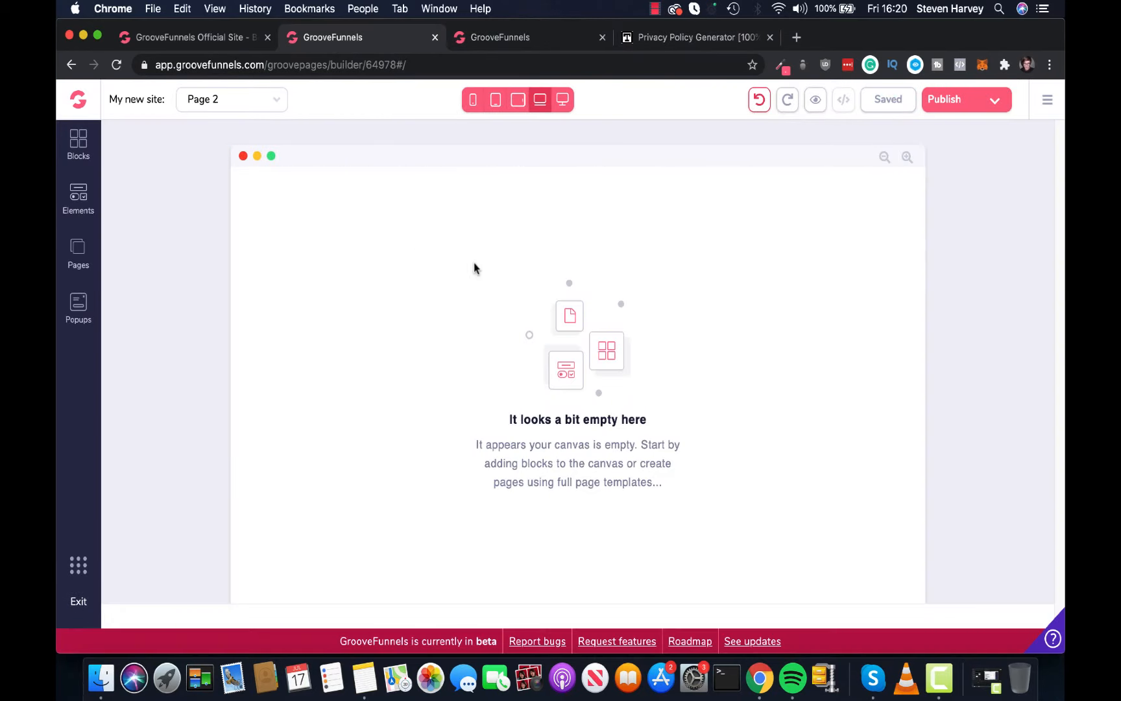
# Examine the designed blocks, wireframes and elements available for Page 2, and close the privacy policy generator
pyautogui.click(78, 144)
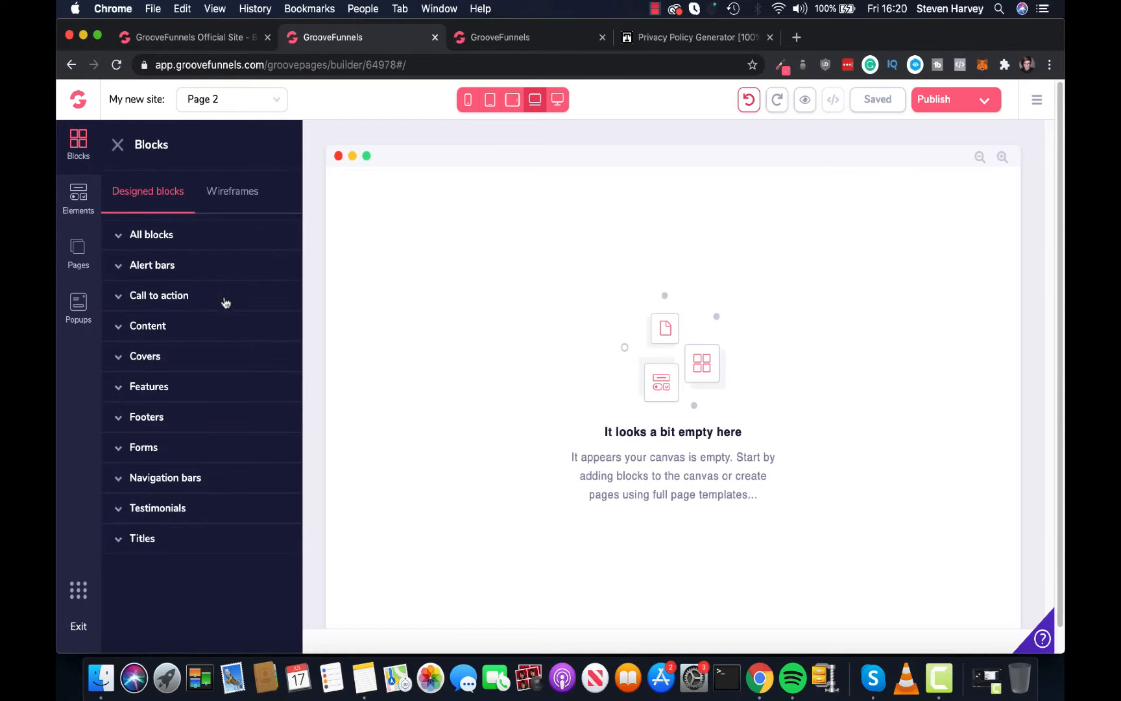
pyautogui.click(237, 200)
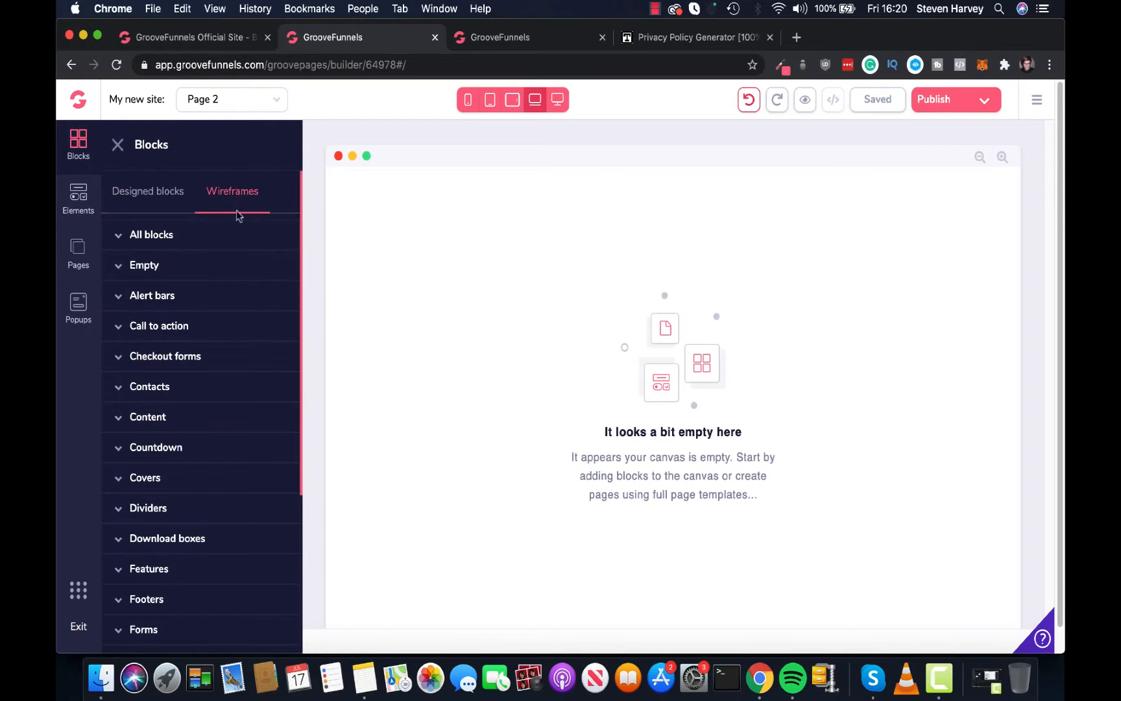
pyautogui.click(78, 253)
pyautogui.click(78, 209)
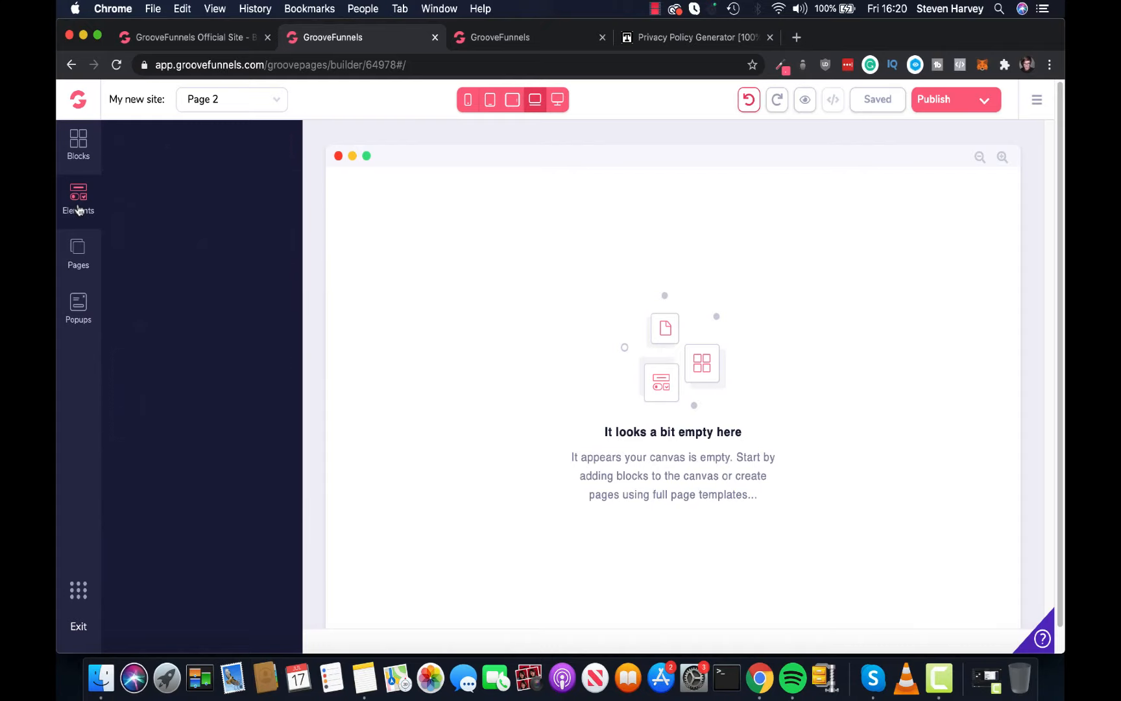
pyautogui.scroll(-3, 245, 316)
pyautogui.scroll(-3, 246, 316)
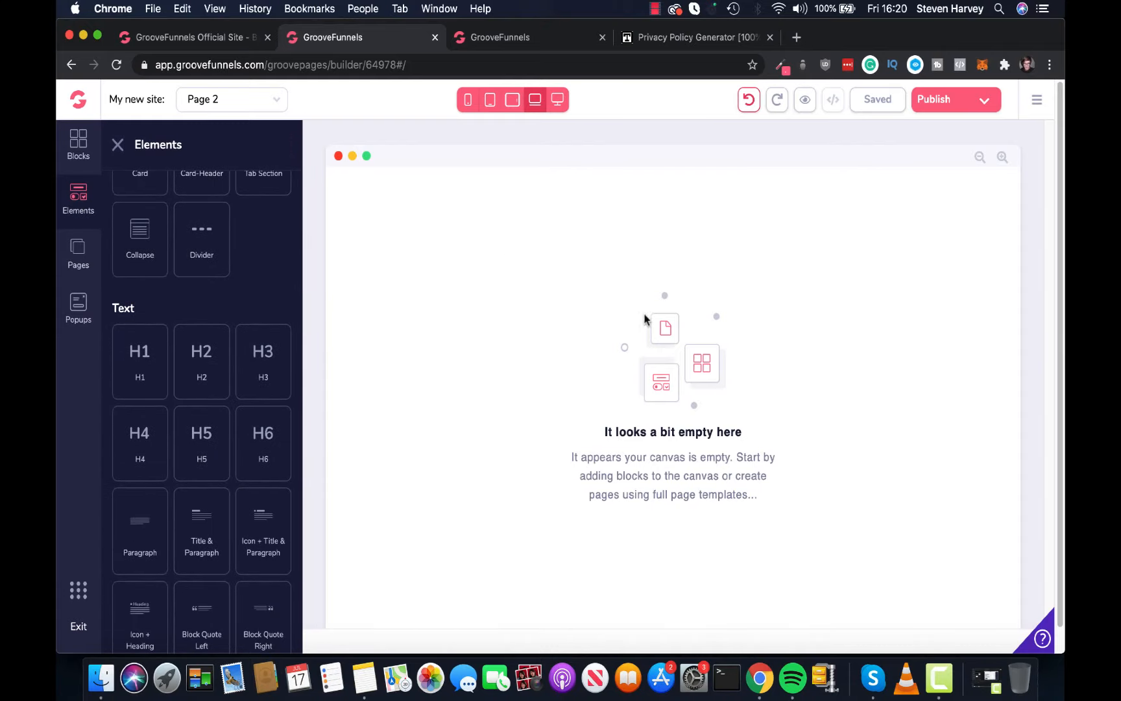
pyautogui.scroll(6, 205, 220)
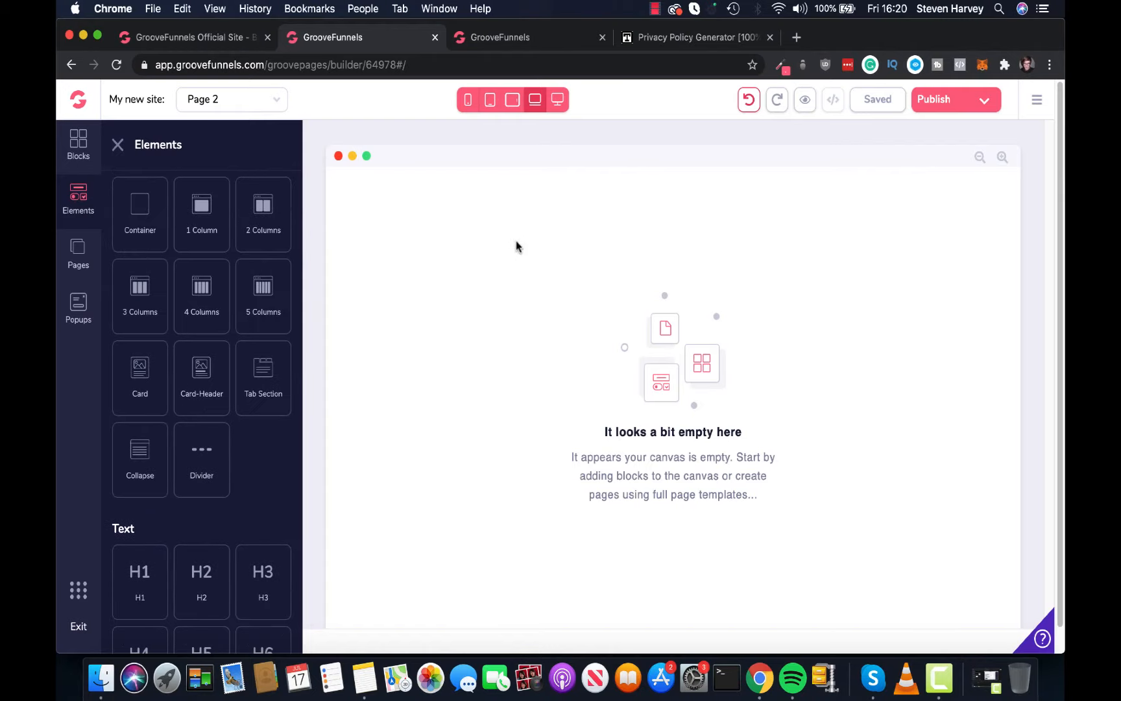
pyautogui.click(771, 37)
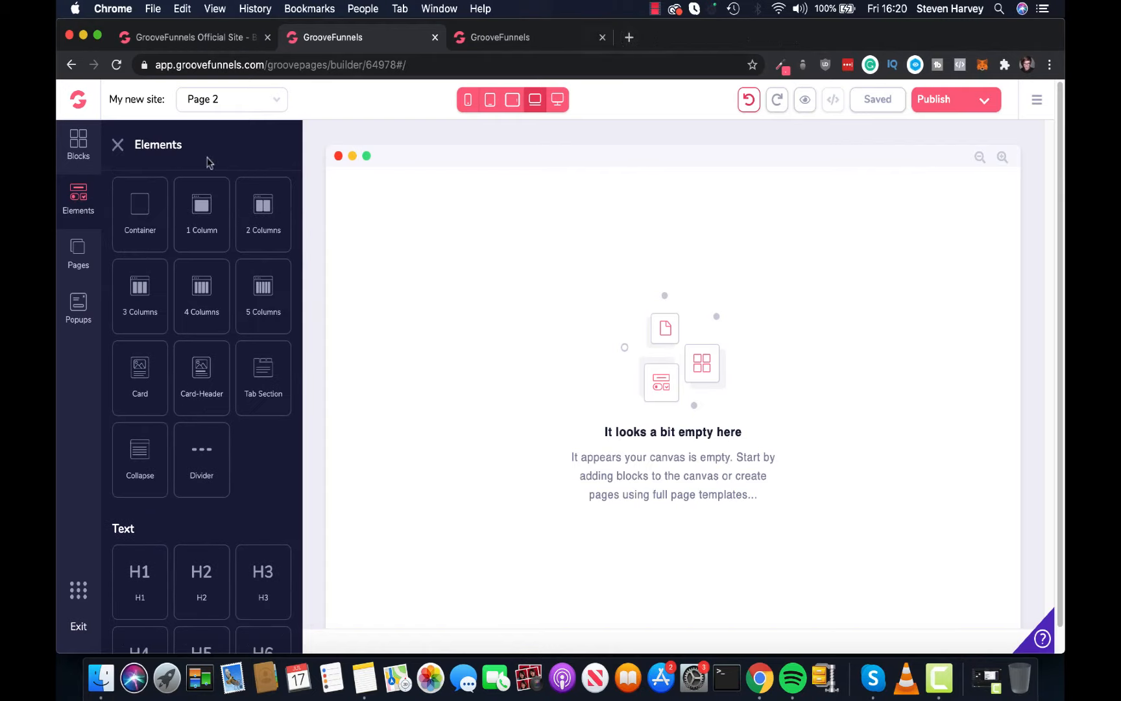
# Open the settings of Page 2 and set its page name to Privacy Policy
pyautogui.click(79, 251)
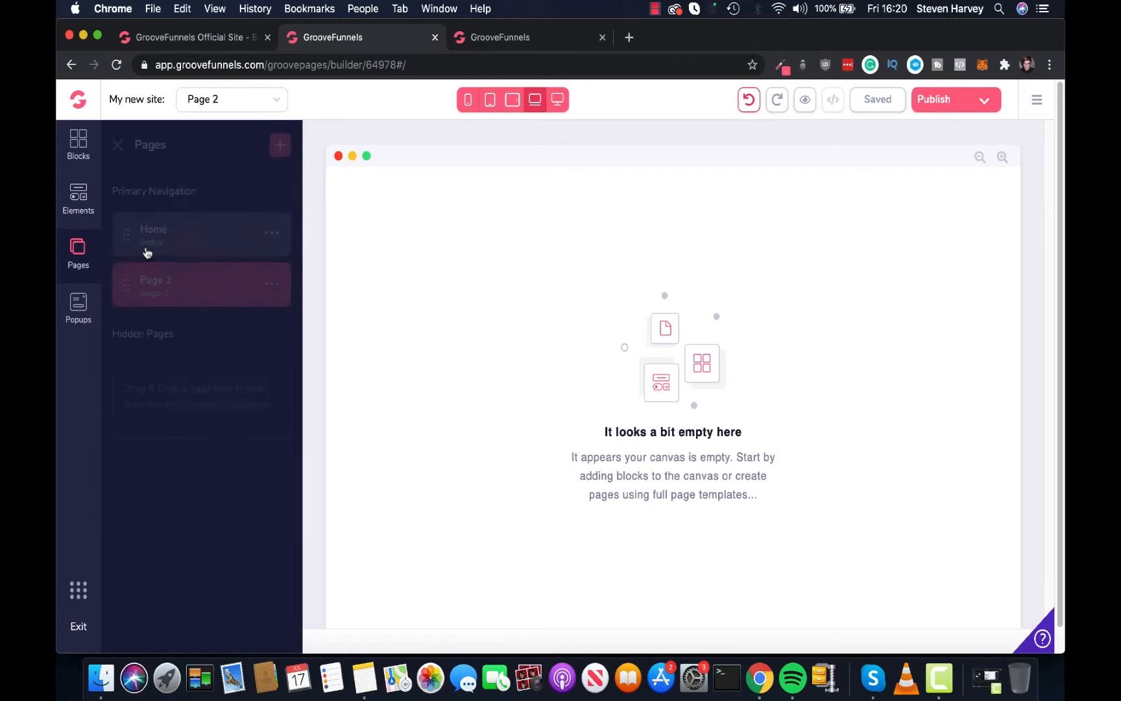
pyautogui.click(272, 284)
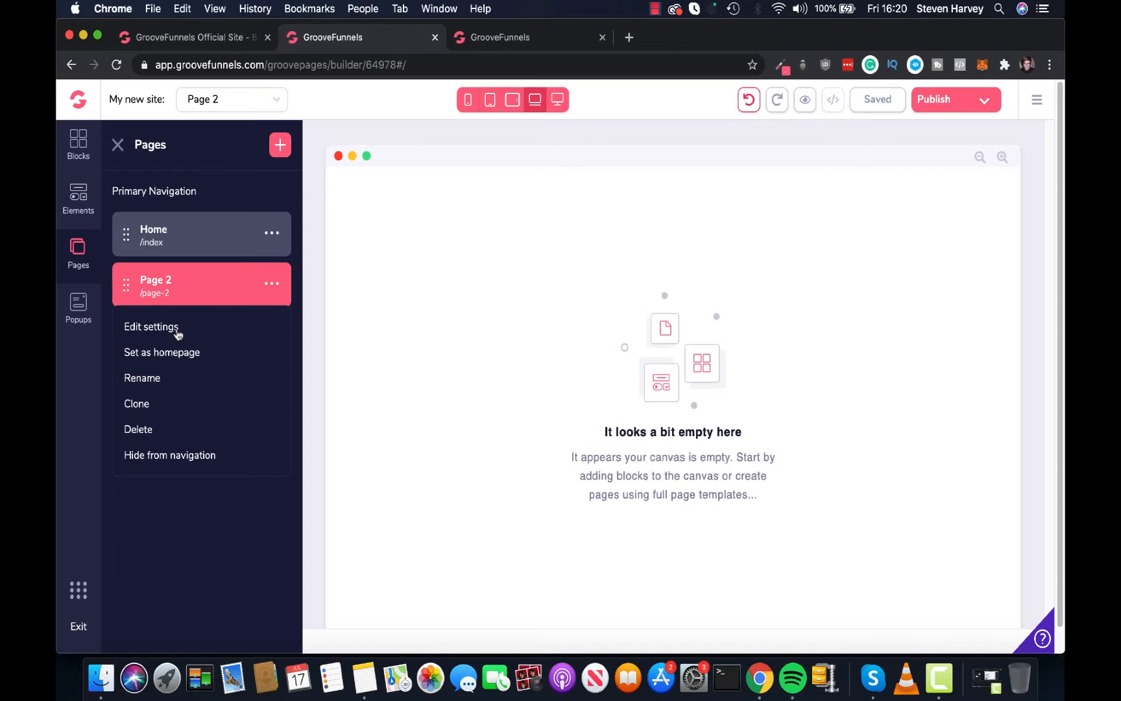
pyautogui.click(151, 327)
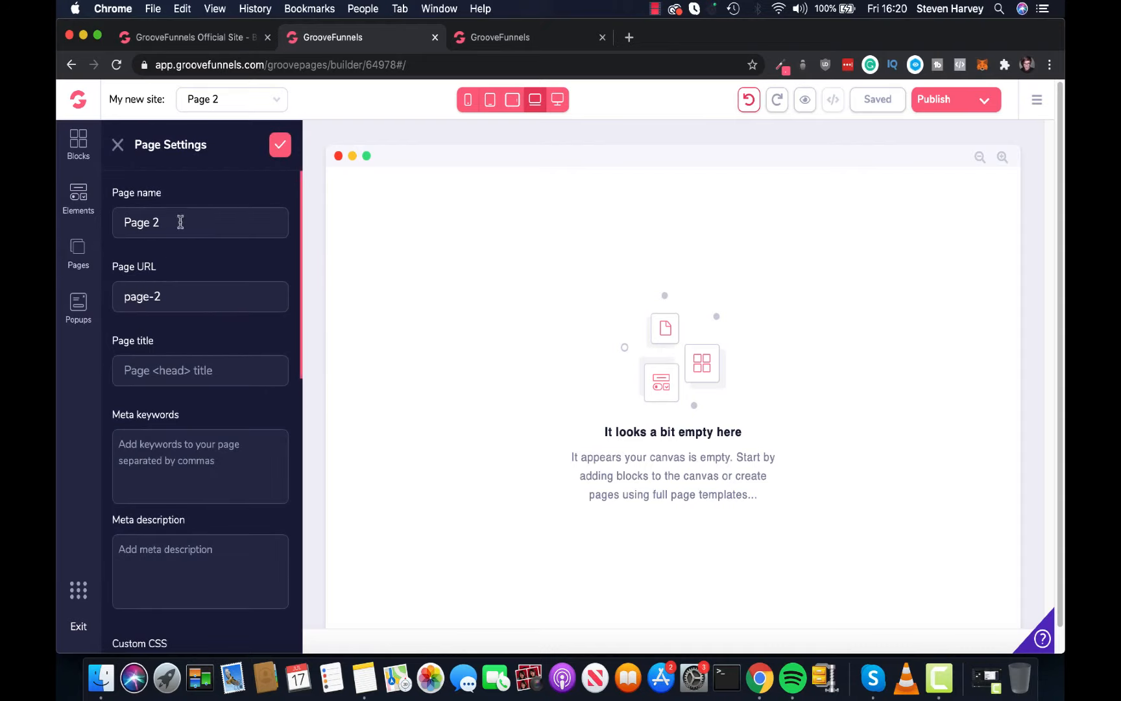
pyautogui.moveTo(180, 222); pyautogui.dragTo(117, 222)
pyautogui.write('Privacy')
# Set the privacy page's URL to Privacy-Policy, with a hyphen between the words, and save the page settings
pyautogui.moveTo(196, 224); pyautogui.dragTo(119, 222)
pyautogui.press('cmd+c')
pyautogui.moveTo(192, 296); pyautogui.dragTo(117, 296)
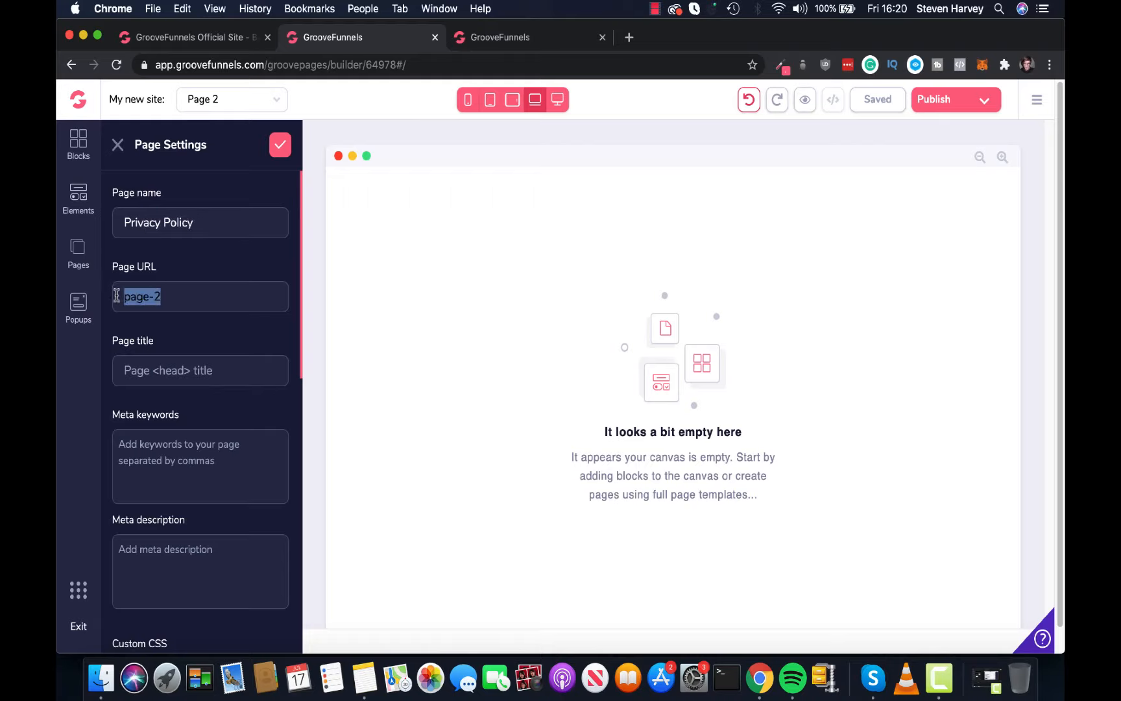
pyautogui.press('cmd+v')
pyautogui.click(164, 296)
pyautogui.press('BackSpace')
pyautogui.write('-')
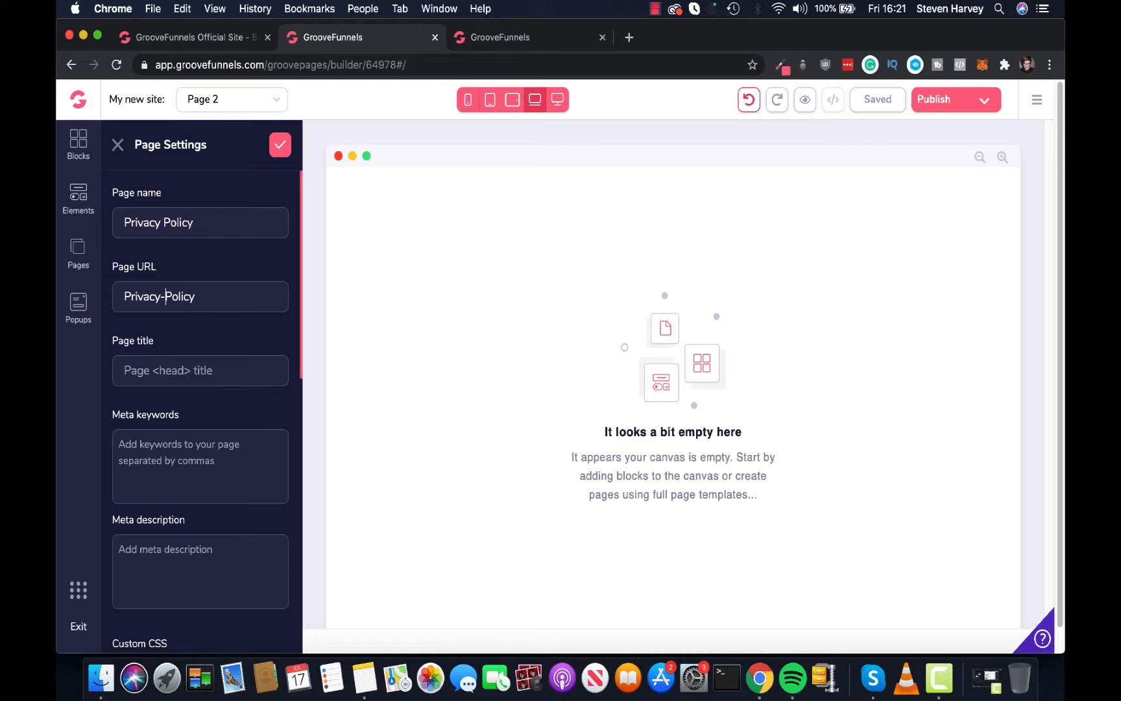
pyautogui.click(280, 144)
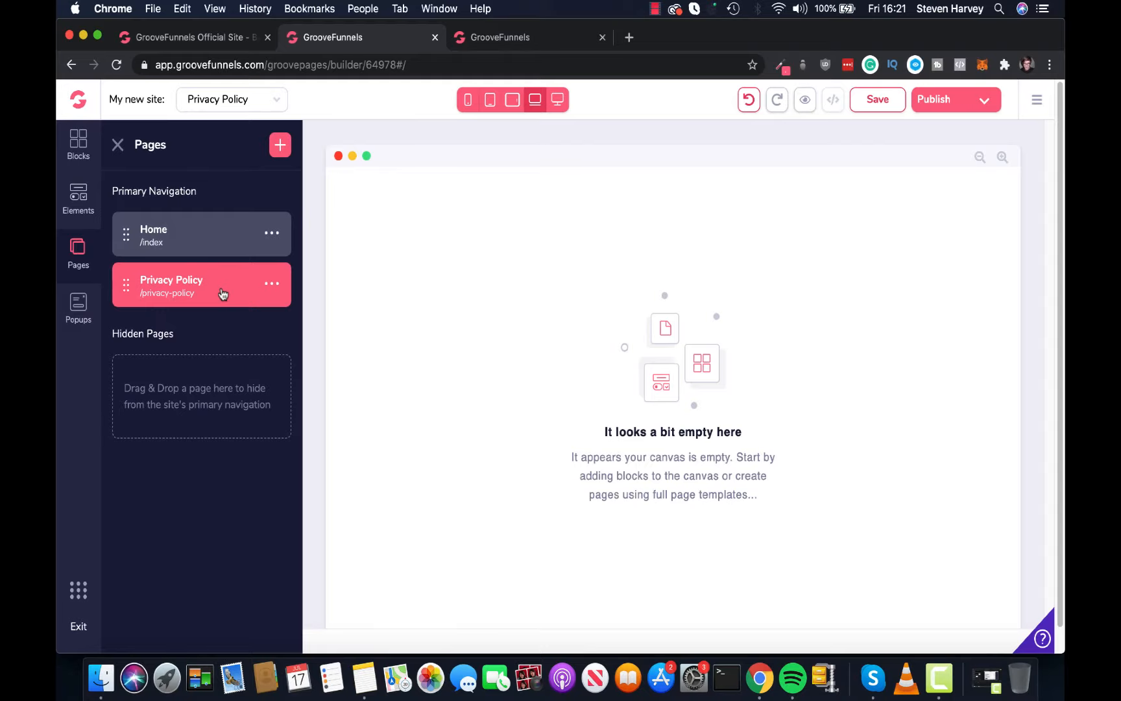
# Add another page from the blank canvas and name it Terms of Service in its page settings
pyautogui.click(280, 145)
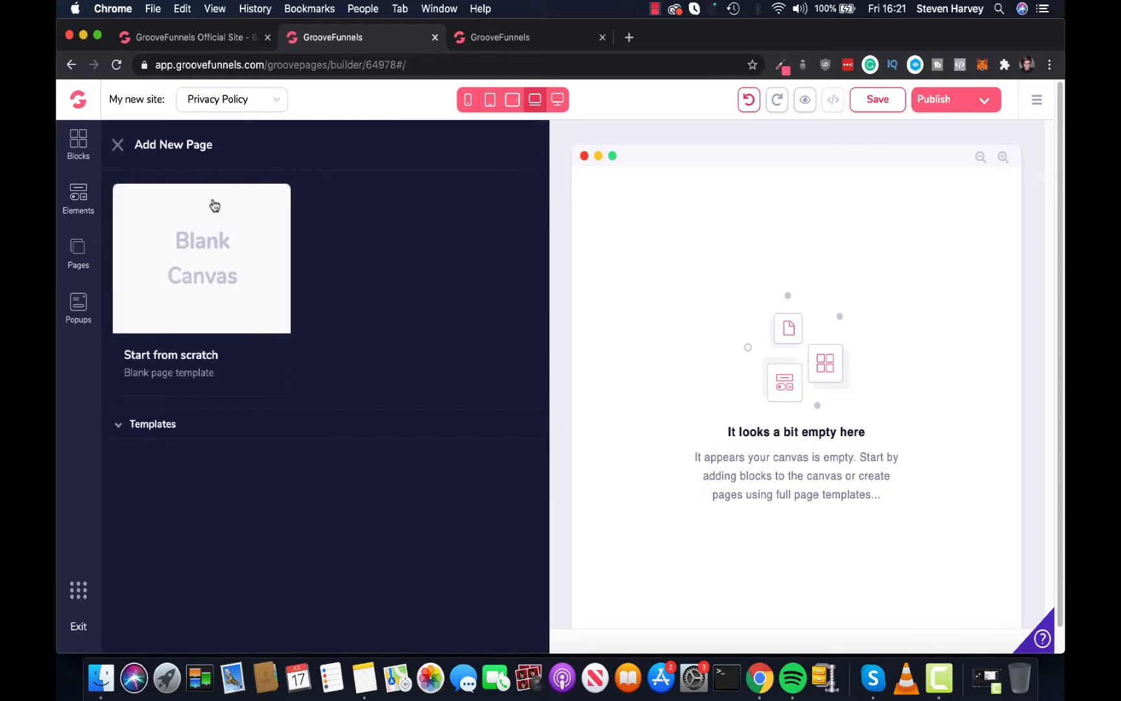
pyautogui.click(202, 275)
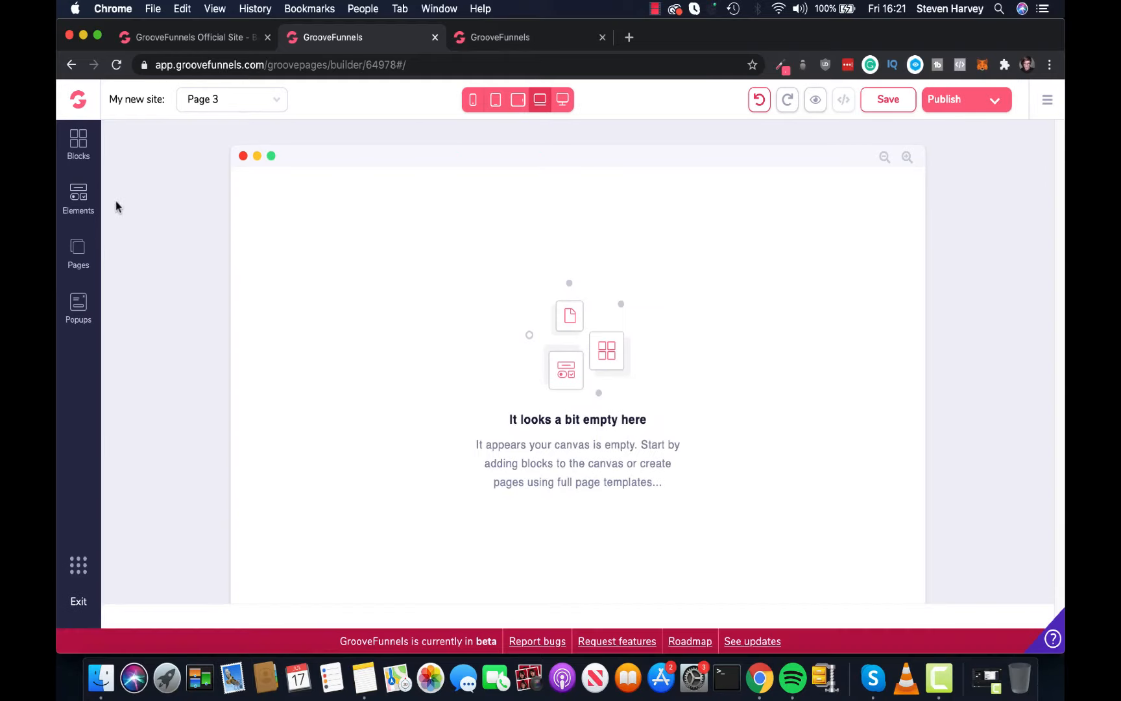
pyautogui.click(79, 253)
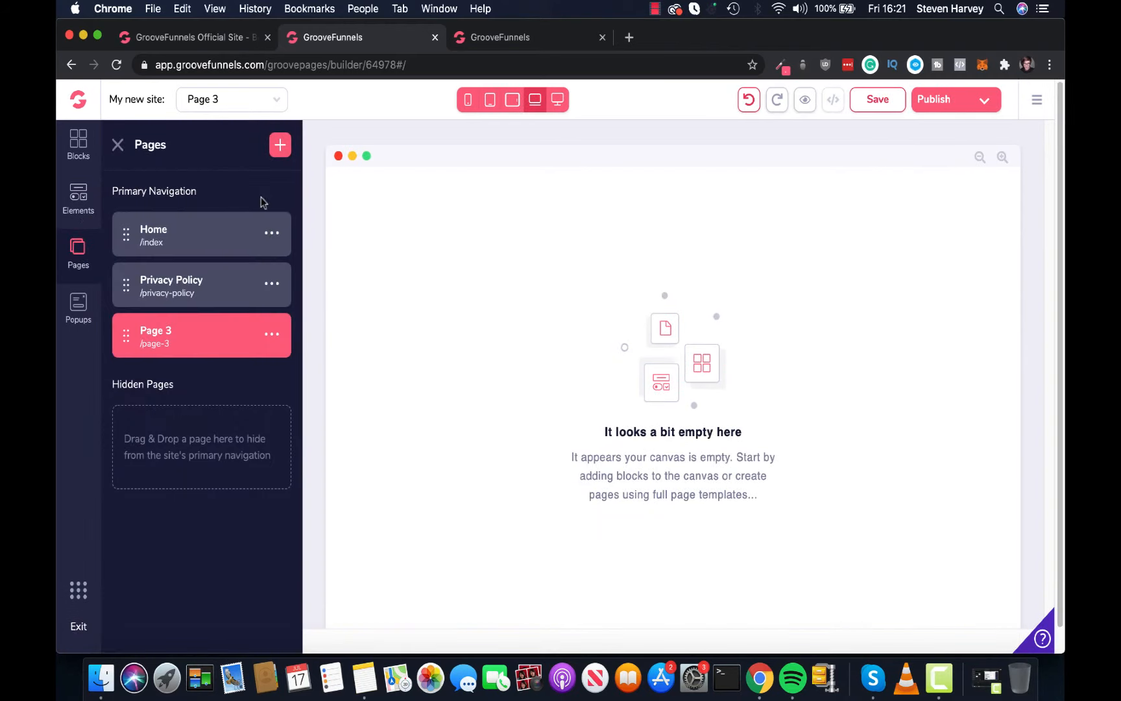
pyautogui.click(271, 334)
pyautogui.click(183, 381)
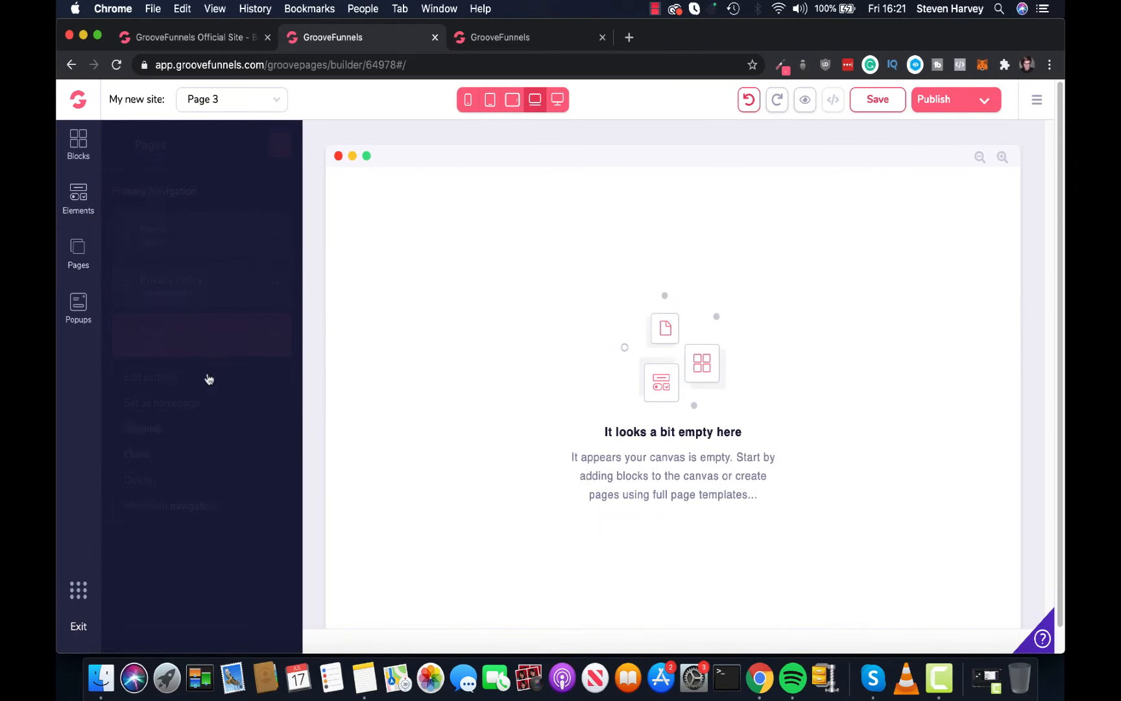
pyautogui.tripleClick(188, 222)
pyautogui.write('Ter')
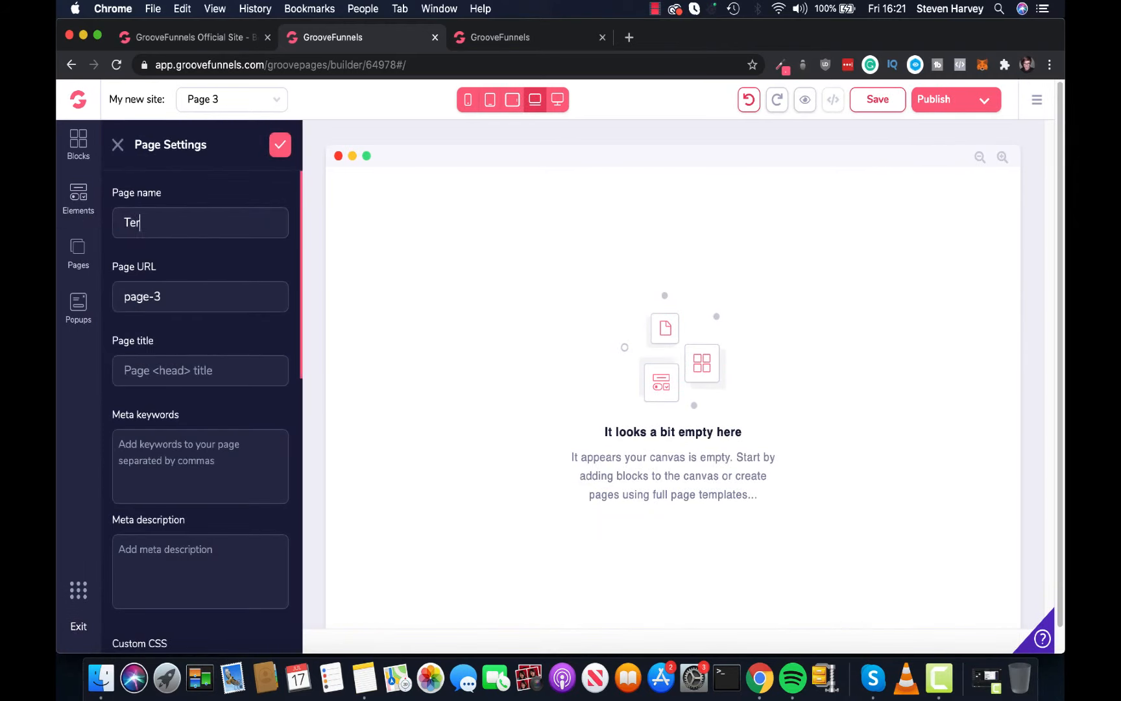
pyautogui.write('ms of Service')
# Set the Terms of Service page's URL to terms and save its page settings
pyautogui.tripleClick(124, 297)
pyautogui.write('te')
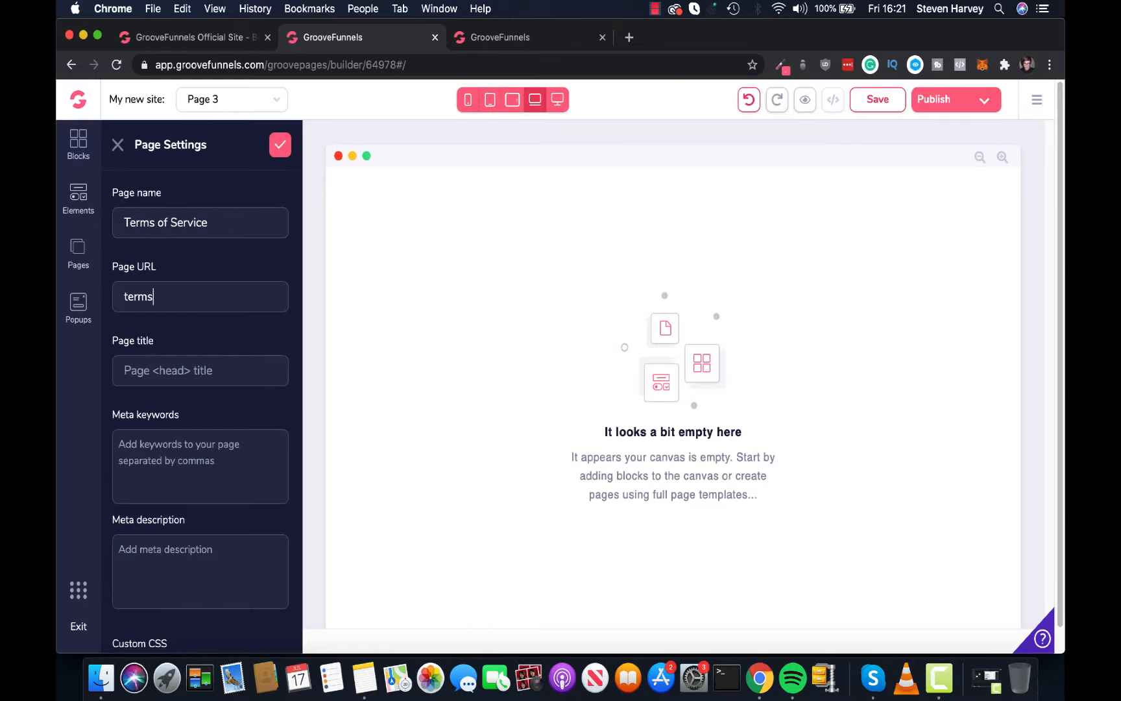
pyautogui.write('rms')
pyautogui.click(280, 144)
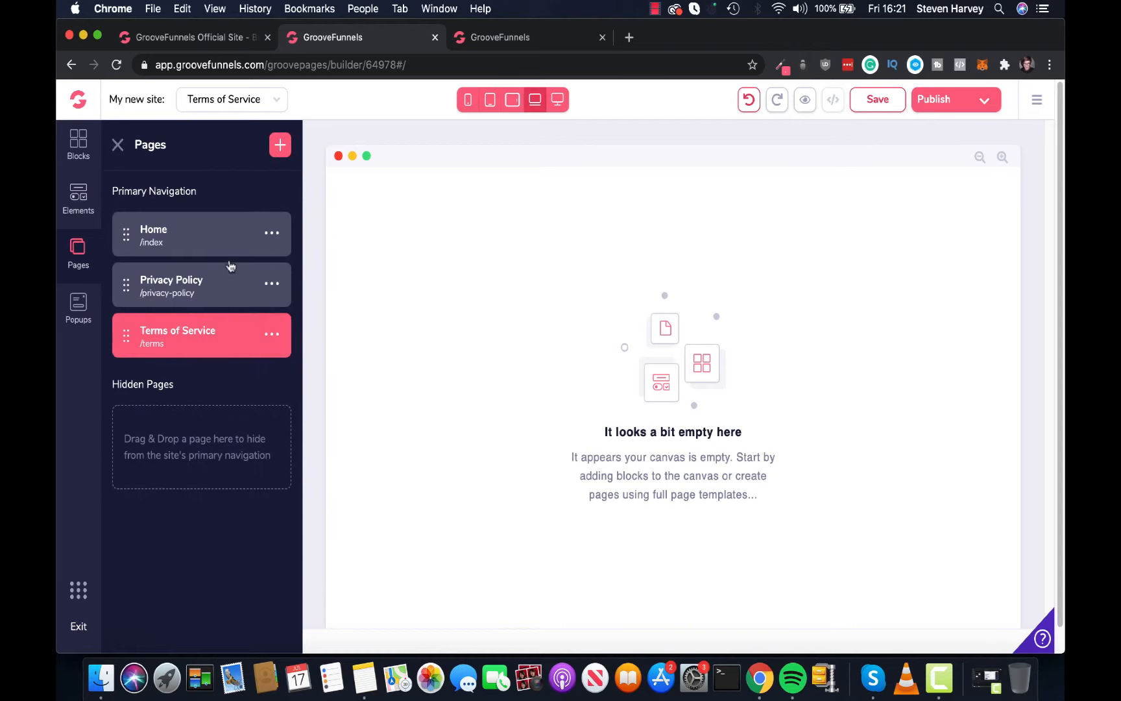
pyautogui.scroll(-2, 633, 345)
pyautogui.scroll(2, 633, 345)
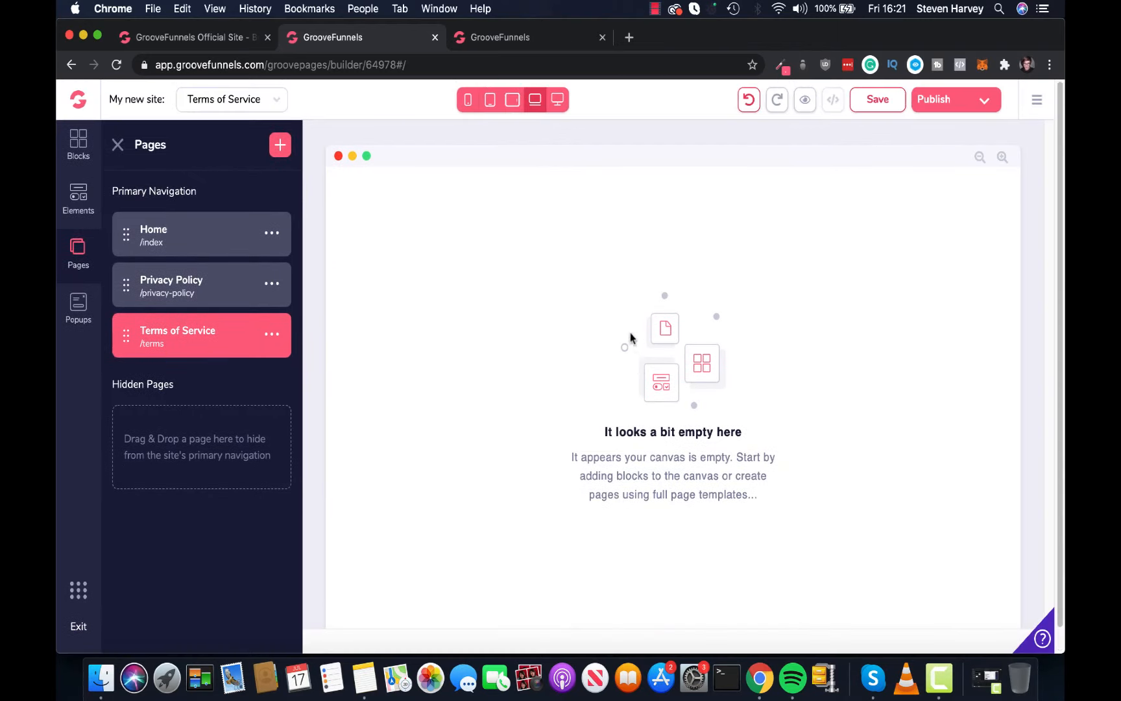
# Open the Home page and examine its layout from the logo and sign-up form down to the footer links
pyautogui.click(183, 239)
pyautogui.scroll(-10, 649, 331)
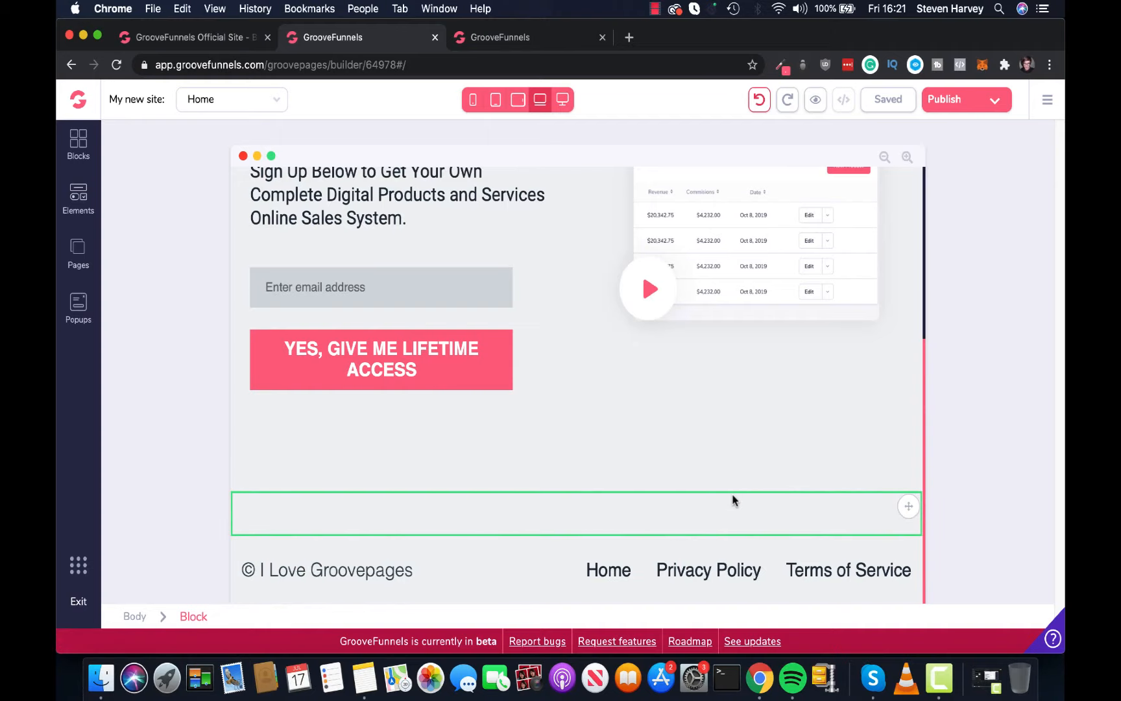
pyautogui.scroll(5, 734, 500)
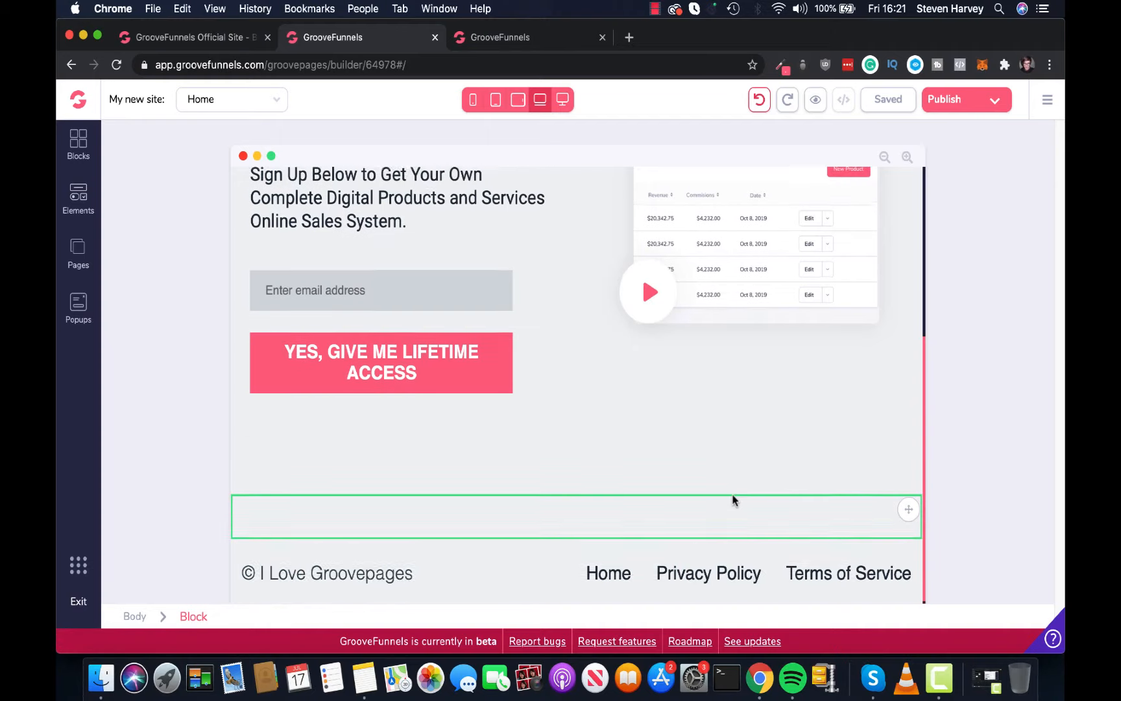
pyautogui.scroll(-5, 734, 500)
pyautogui.scroll(1, 734, 500)
pyautogui.scroll(5, 730, 455)
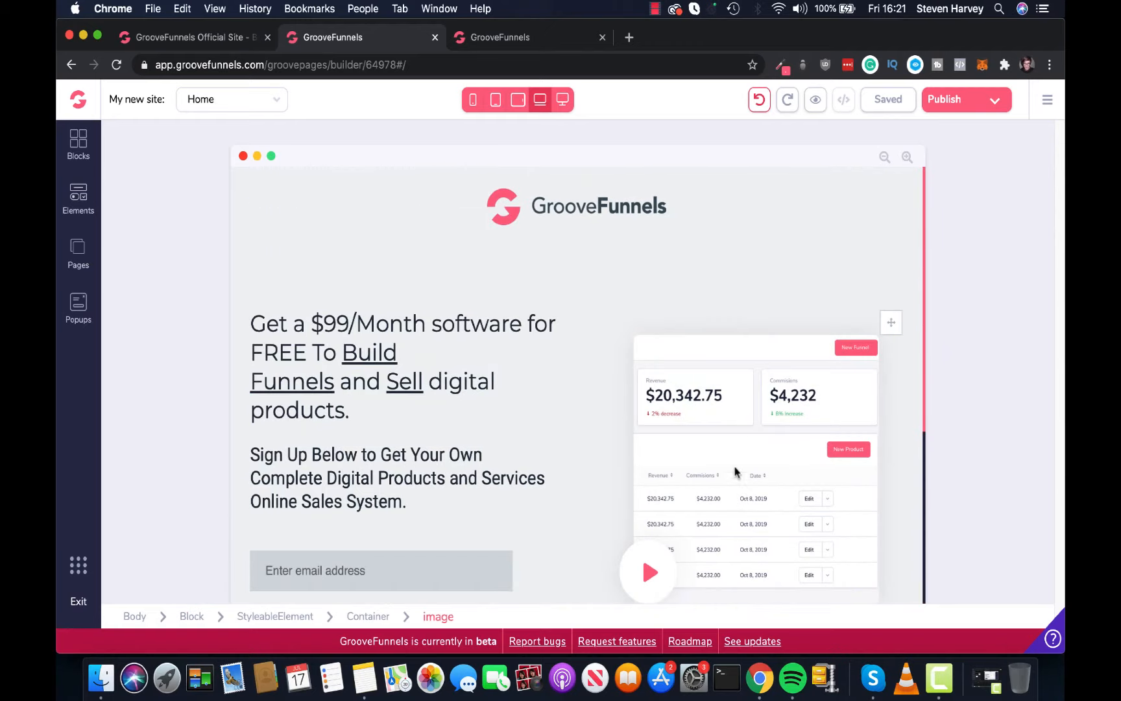
pyautogui.scroll(-5, 731, 440)
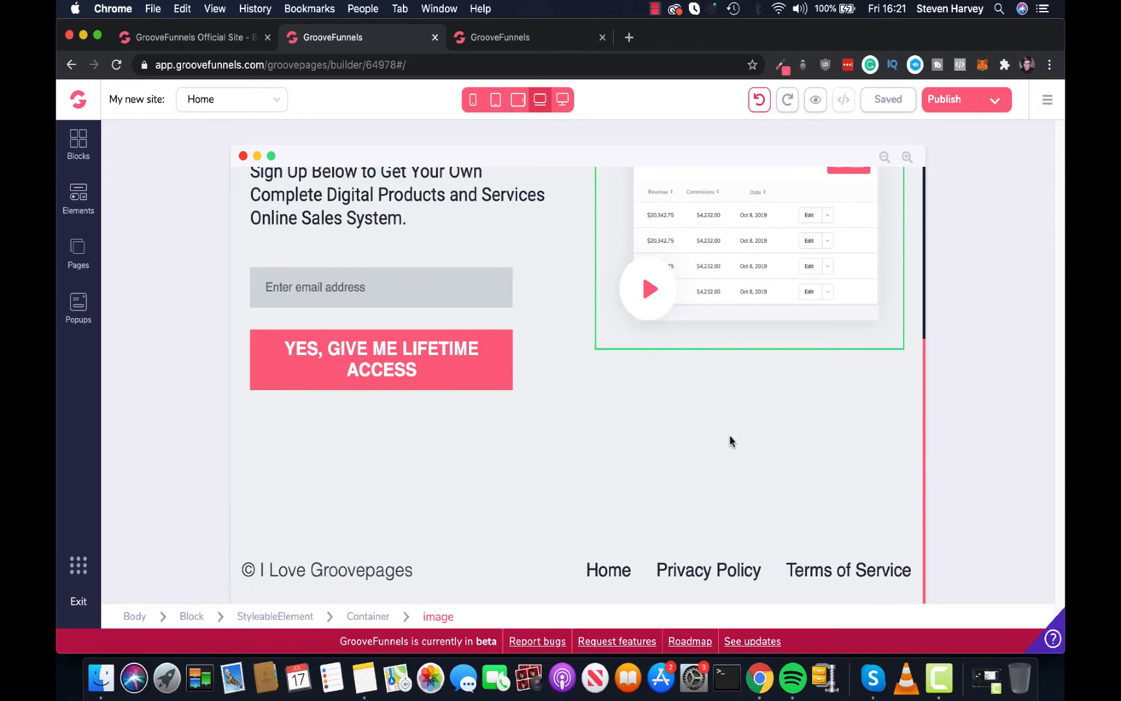
pyautogui.scroll(5, 730, 442)
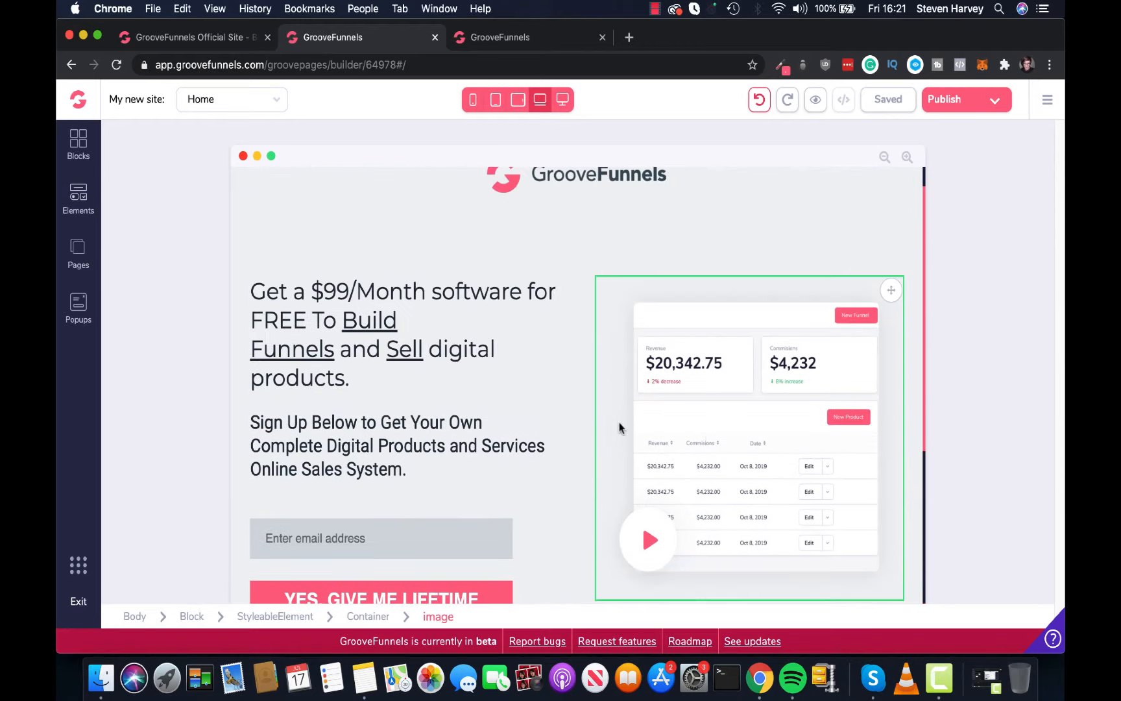
pyautogui.scroll(-2, 584, 415)
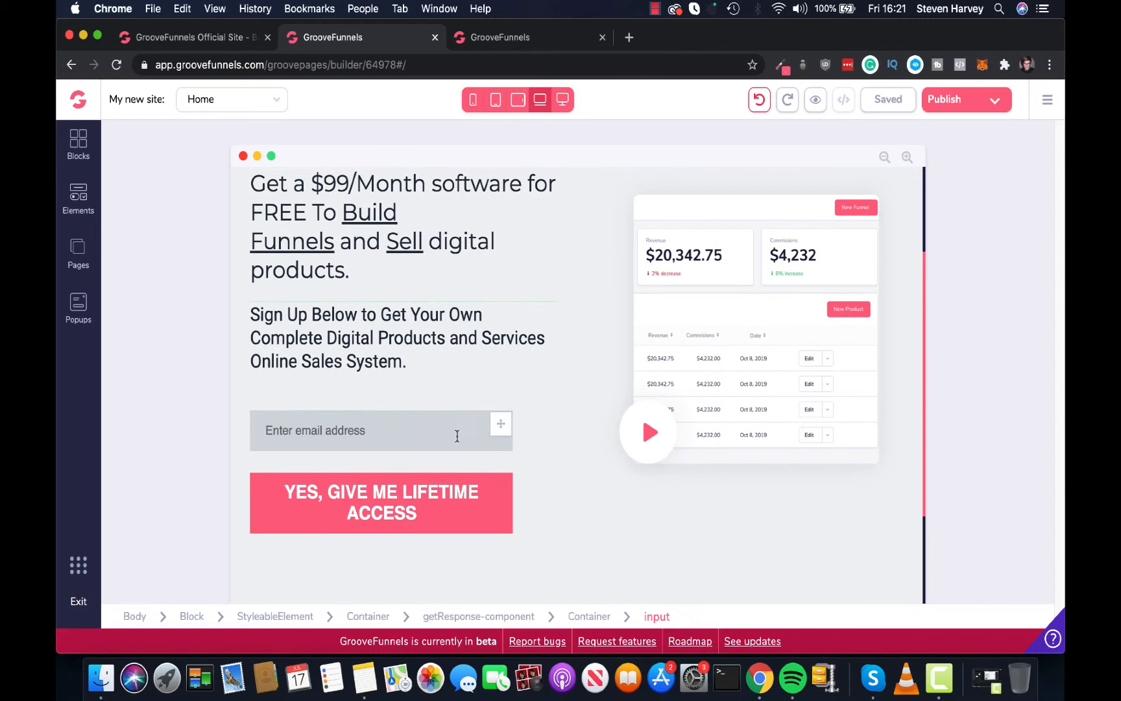
pyautogui.scroll(1, 509, 407)
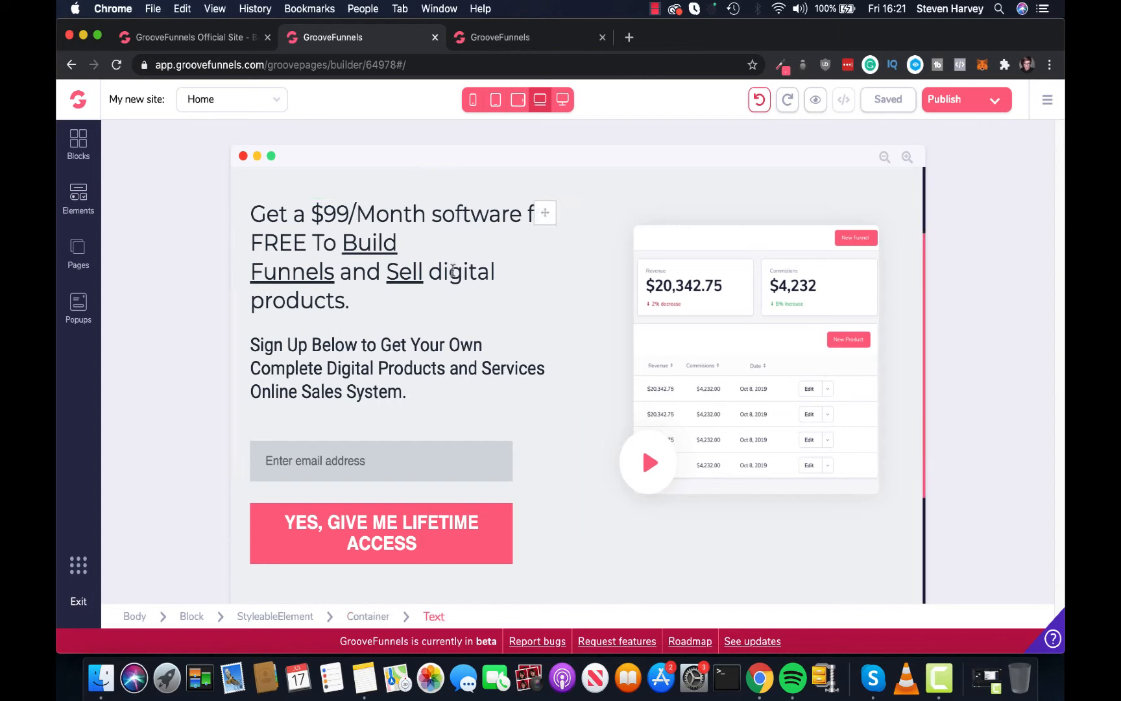
pyautogui.scroll(3, 613, 292)
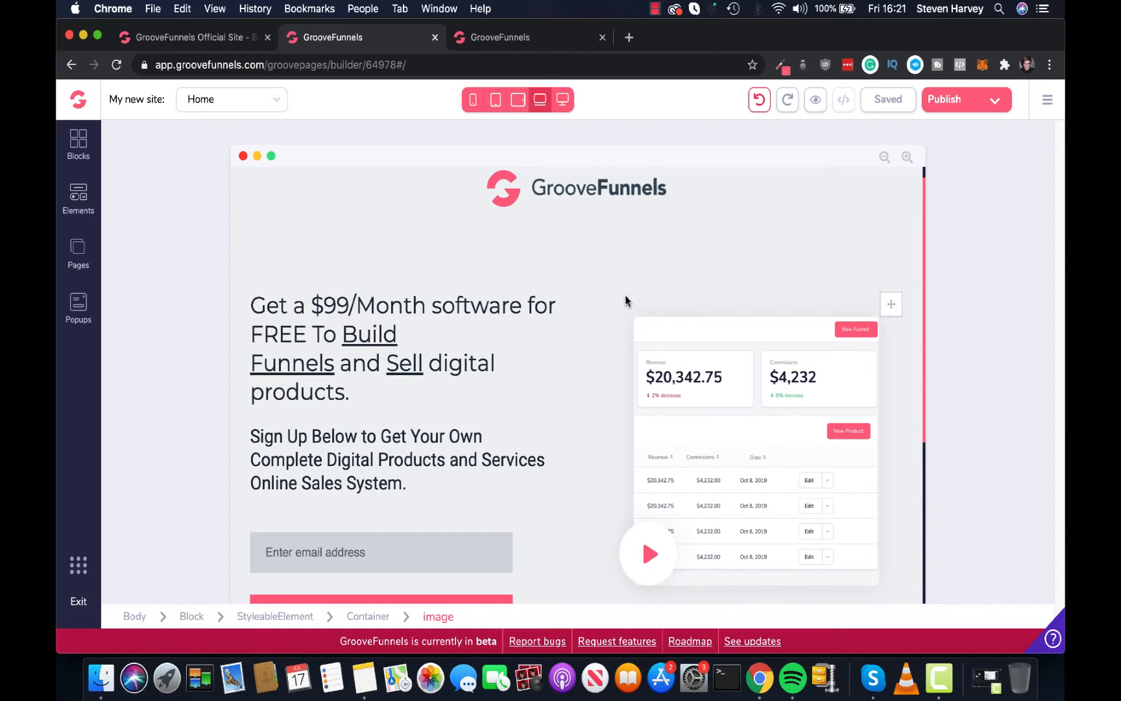
pyautogui.scroll(-3, 584, 338)
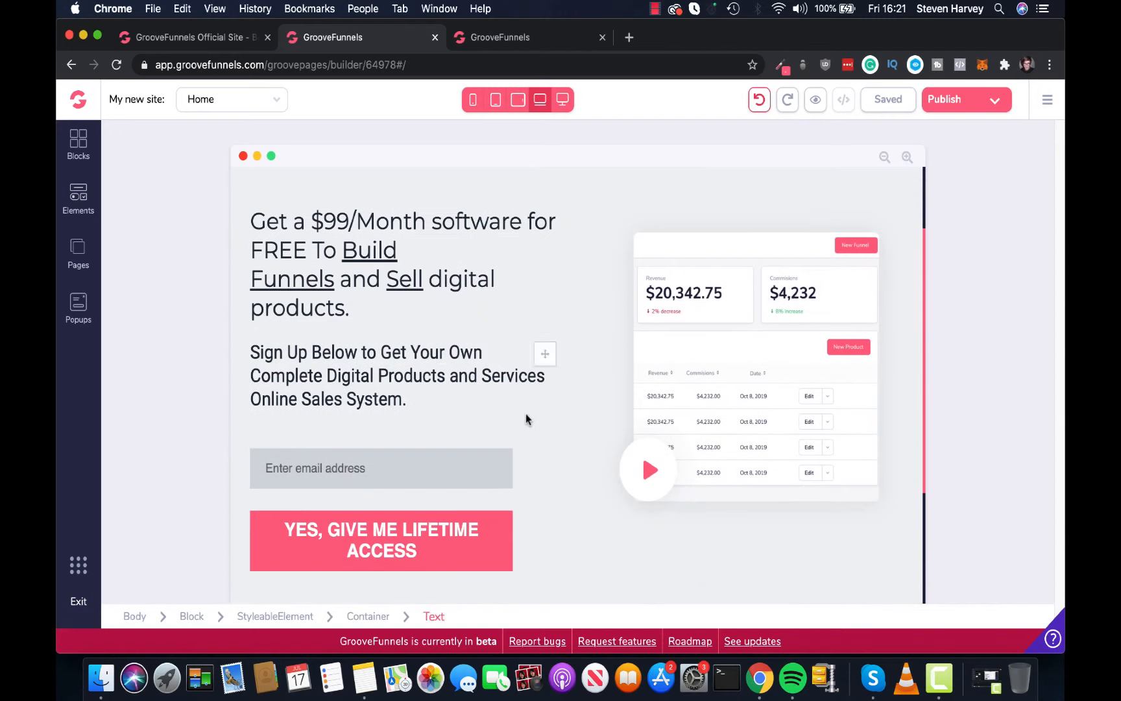
# Select the whole getResponse sign-up form on the Home page and open its configuration settings
pyautogui.click(472, 449)
pyautogui.click(384, 444)
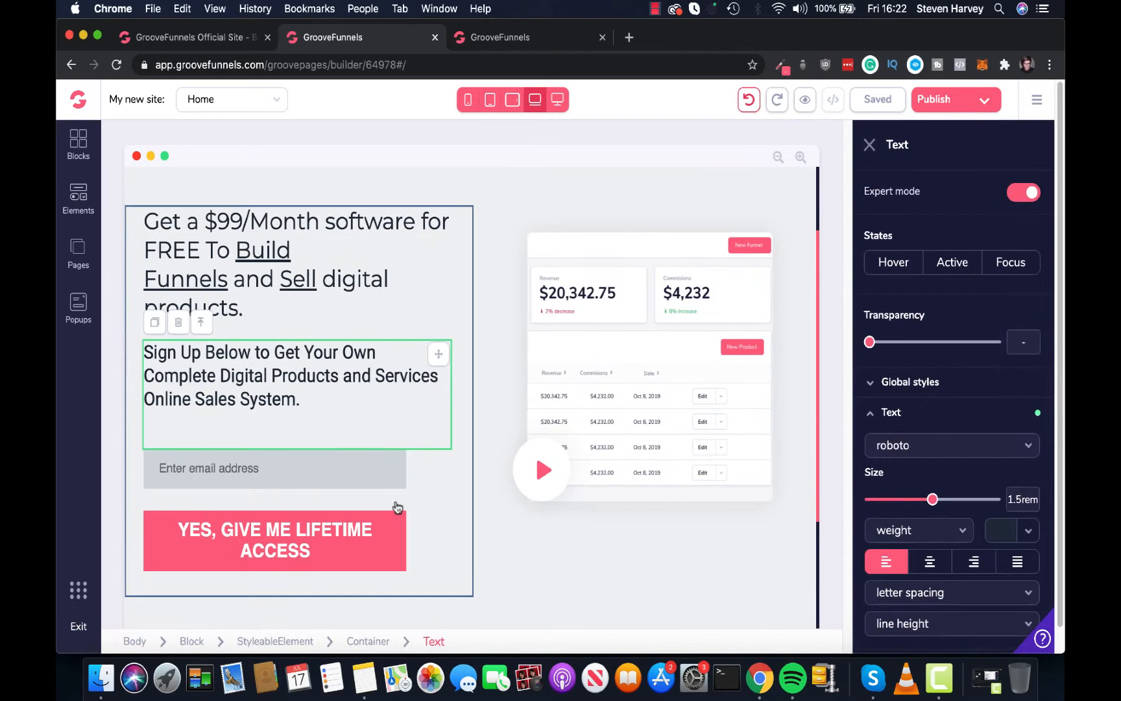
pyautogui.click(395, 533)
pyautogui.scroll(-1, 448, 462)
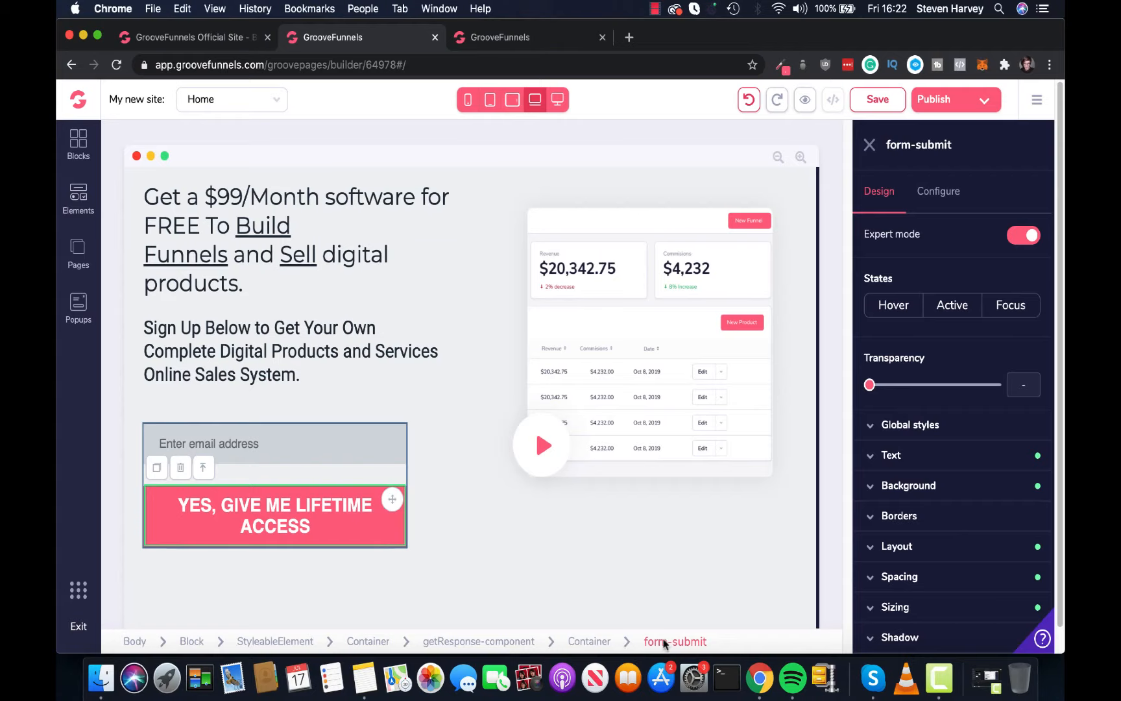
pyautogui.click(511, 643)
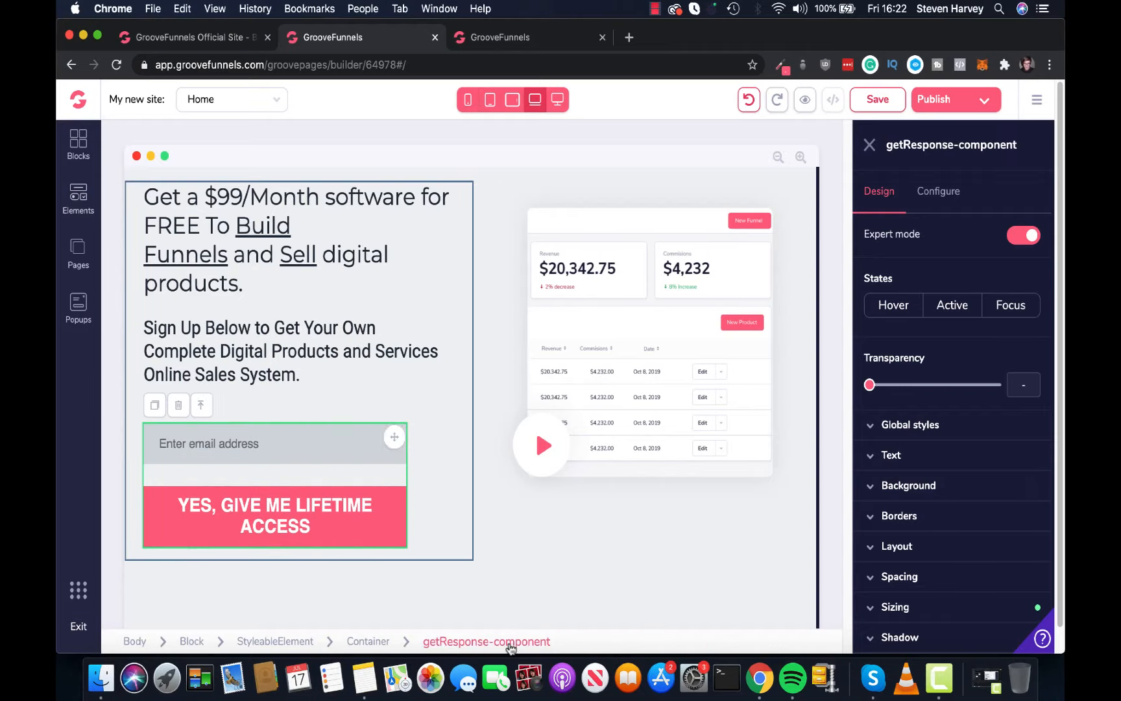
pyautogui.scroll(-1, 937, 449)
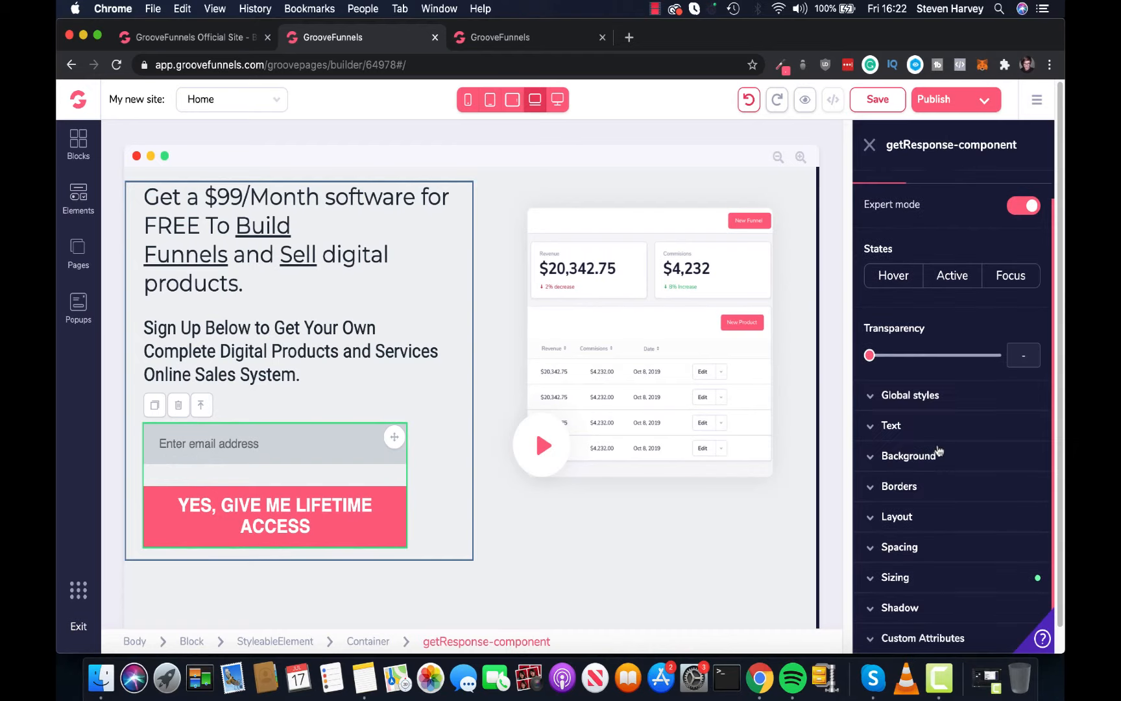
pyautogui.scroll(1, 942, 461)
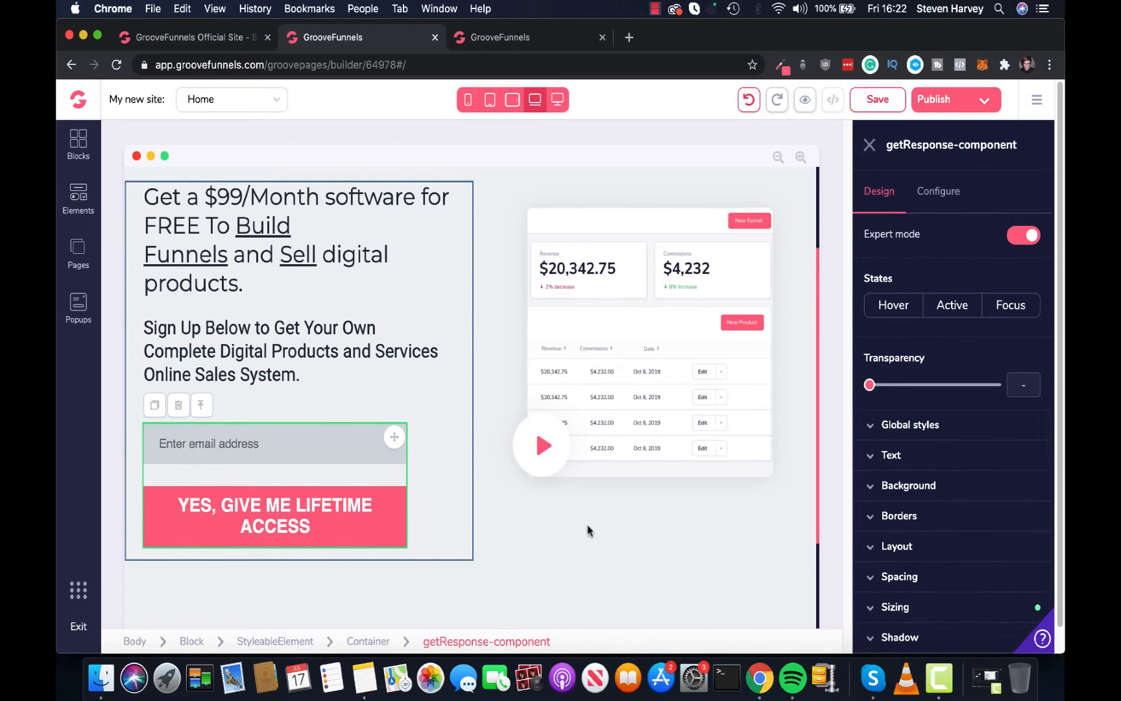
pyautogui.click(952, 196)
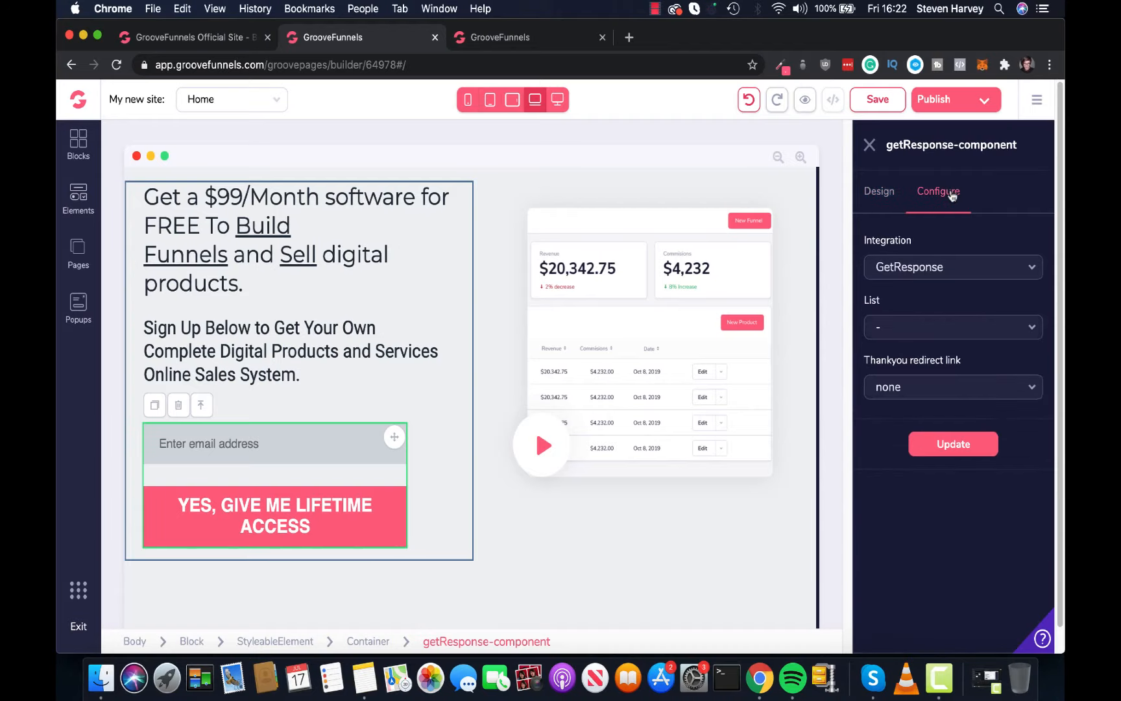
# Look through the sign-up form's integration, mailing list and thank-you redirect options
pyautogui.click(933, 271)
pyautogui.click(950, 296)
pyautogui.click(938, 331)
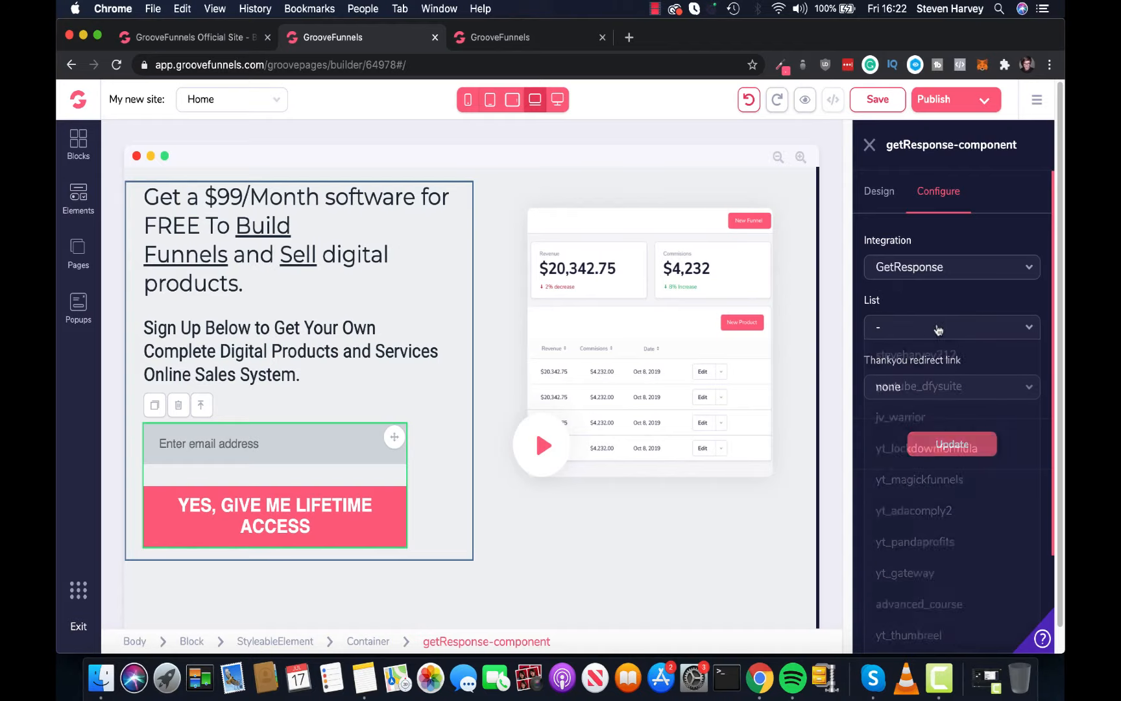
pyautogui.click(947, 311)
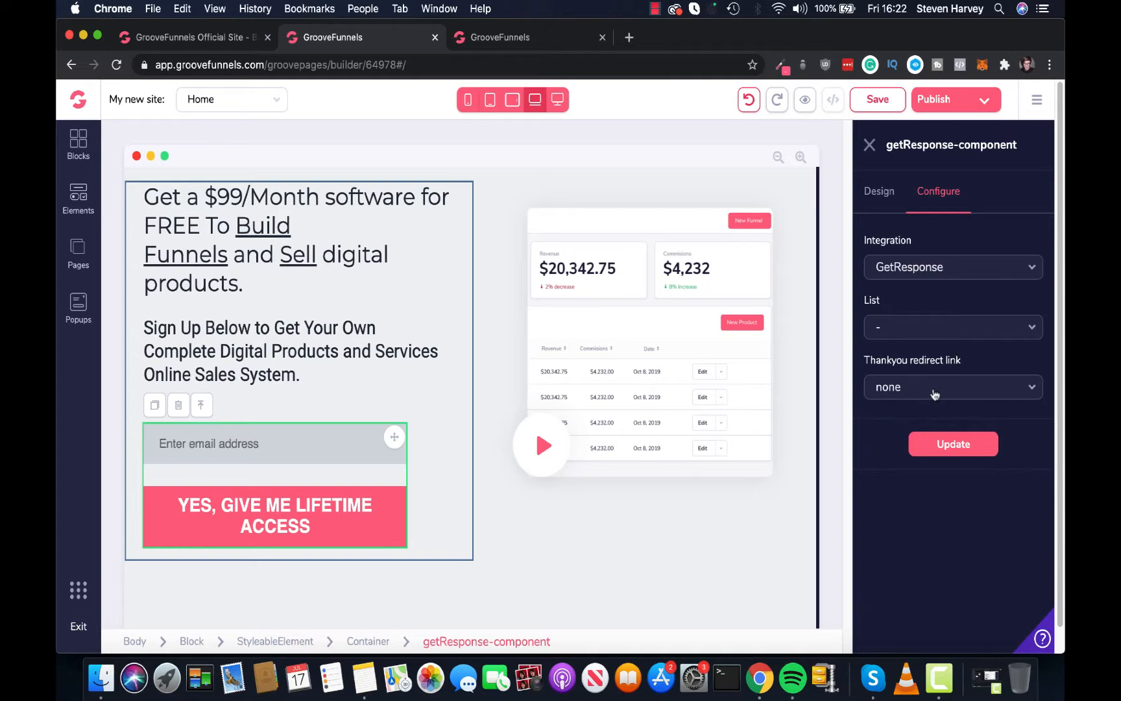
pyautogui.click(933, 388)
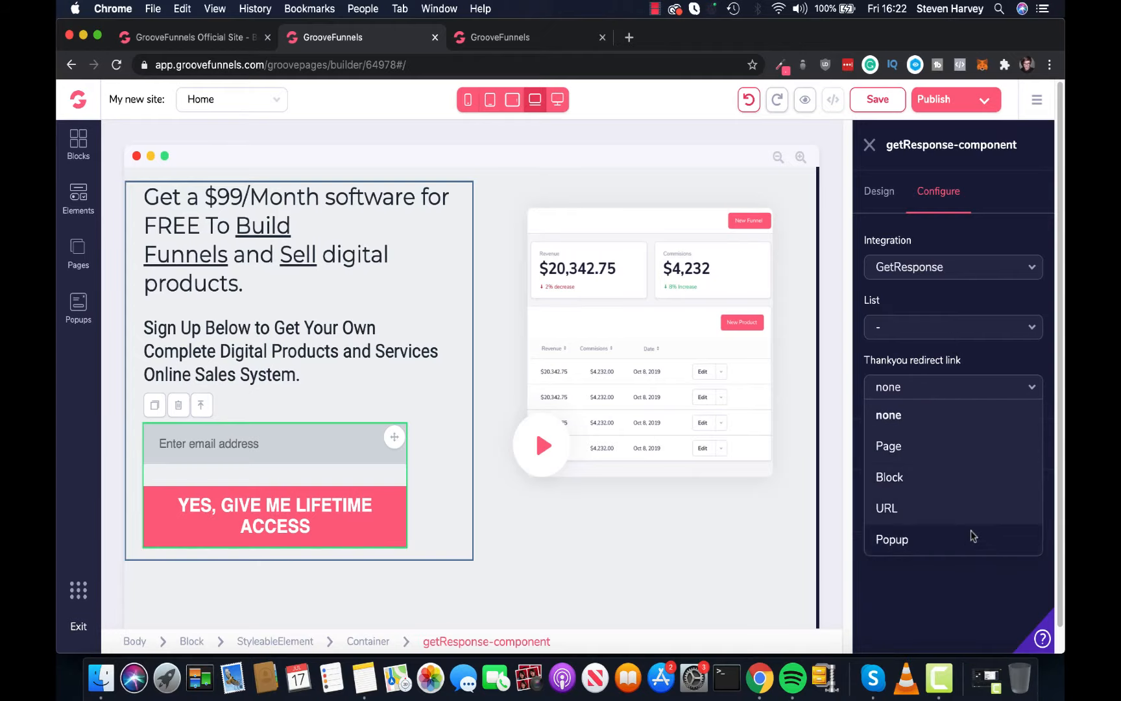
pyautogui.click(960, 358)
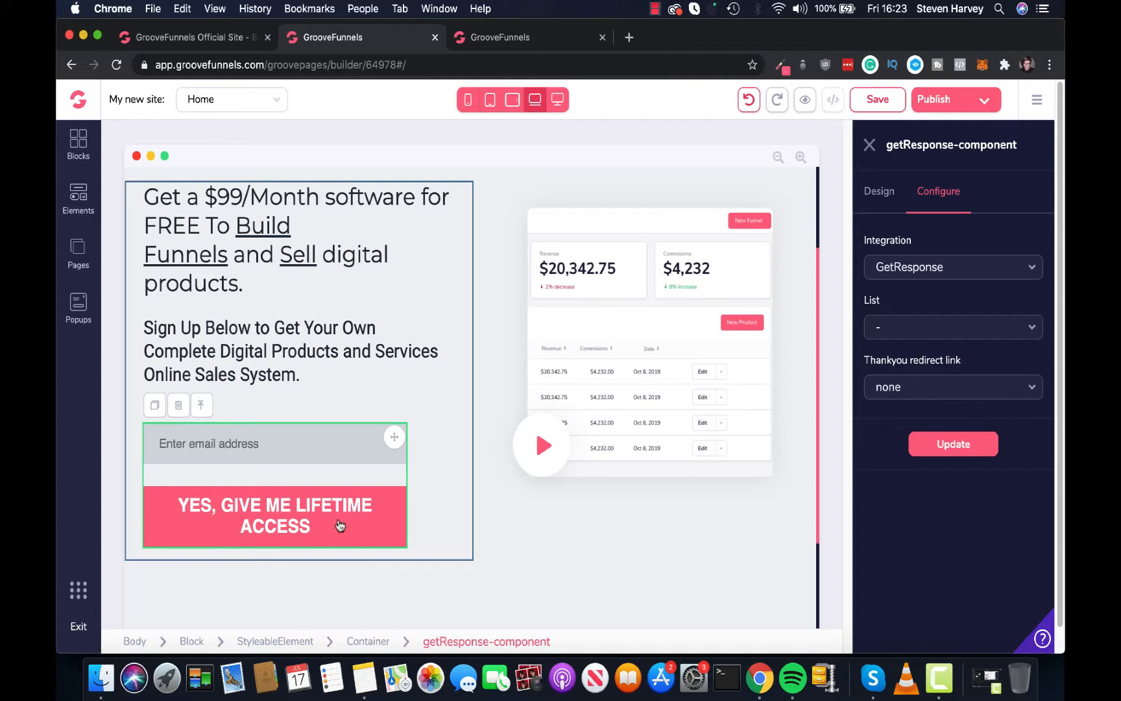
# Set the sign-up form's thank-you redirect to Page and check which pages can be linked
pyautogui.click(914, 393)
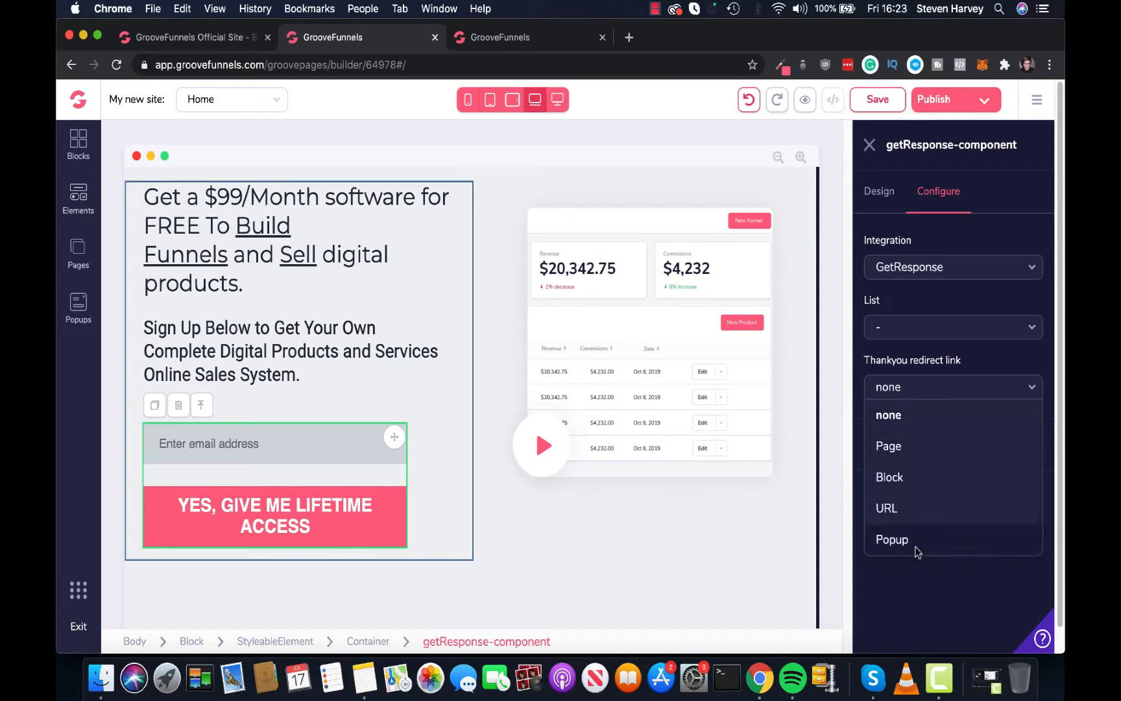
pyautogui.click(899, 451)
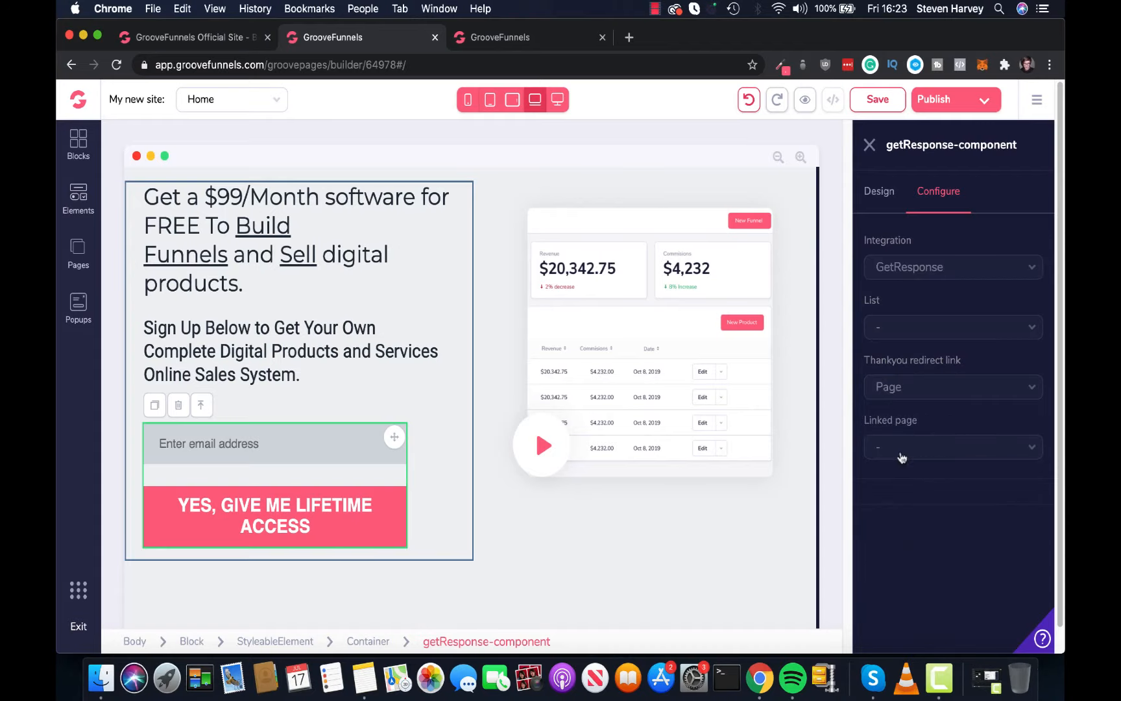
pyautogui.click(900, 448)
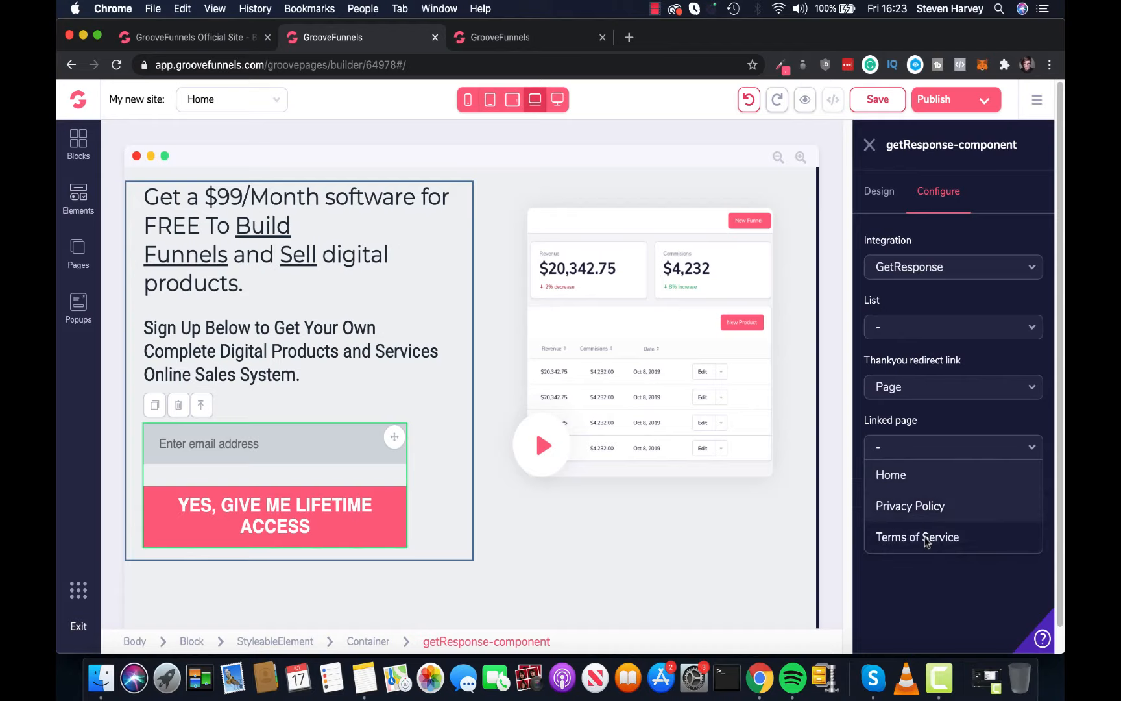
pyautogui.click(932, 601)
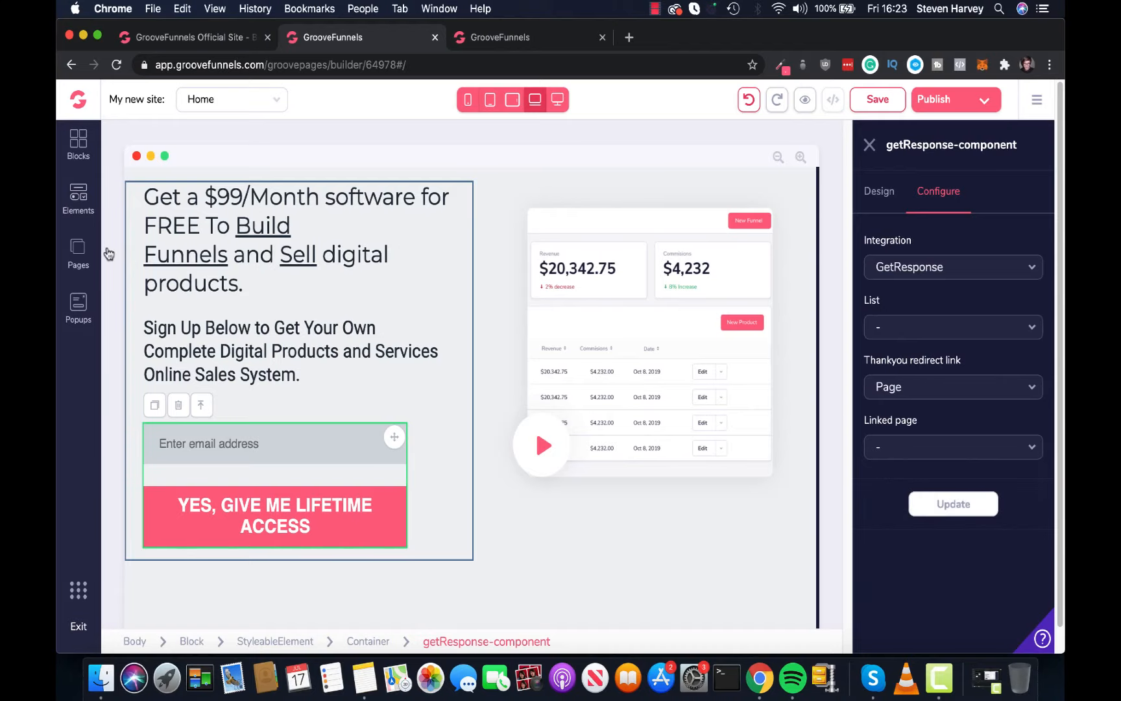
# Add a new page from the Home template with the Groovepages placeholder video and look over its layout
pyautogui.click(79, 253)
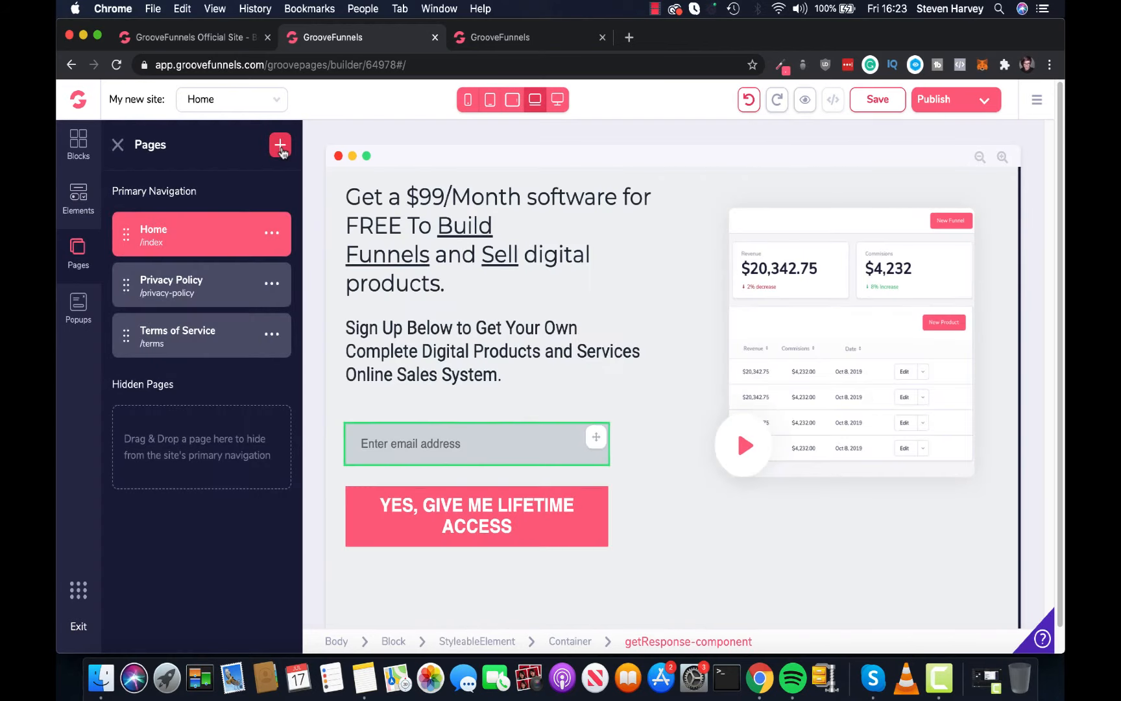
pyautogui.click(280, 146)
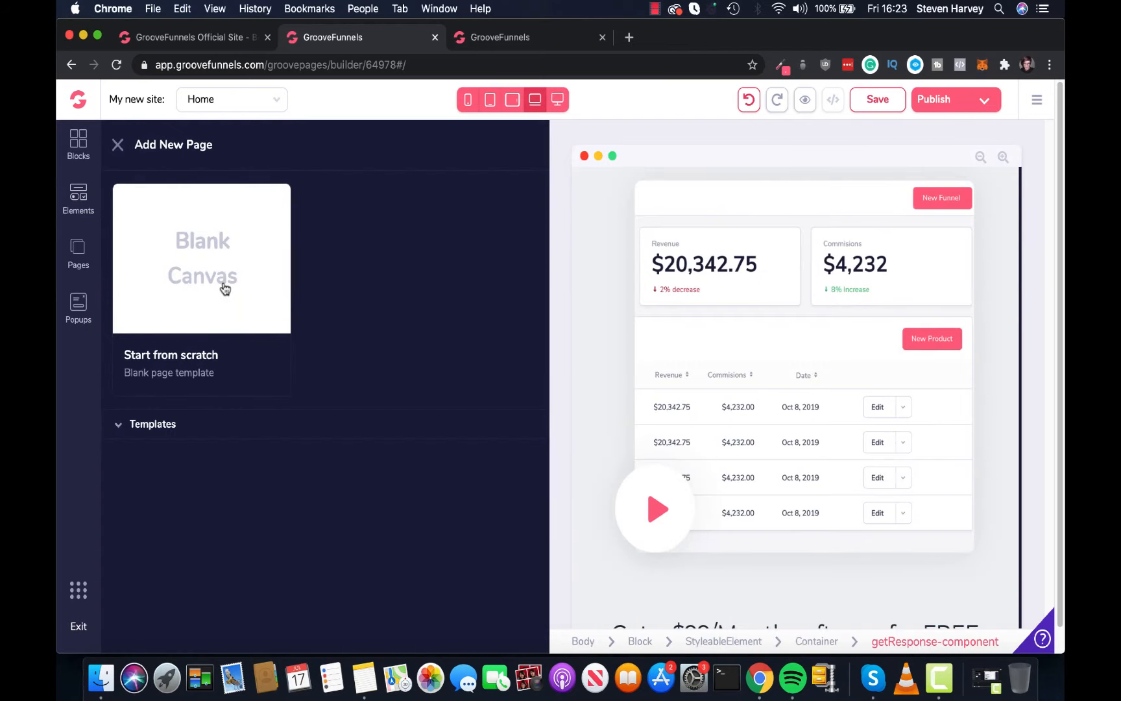
pyautogui.click(230, 428)
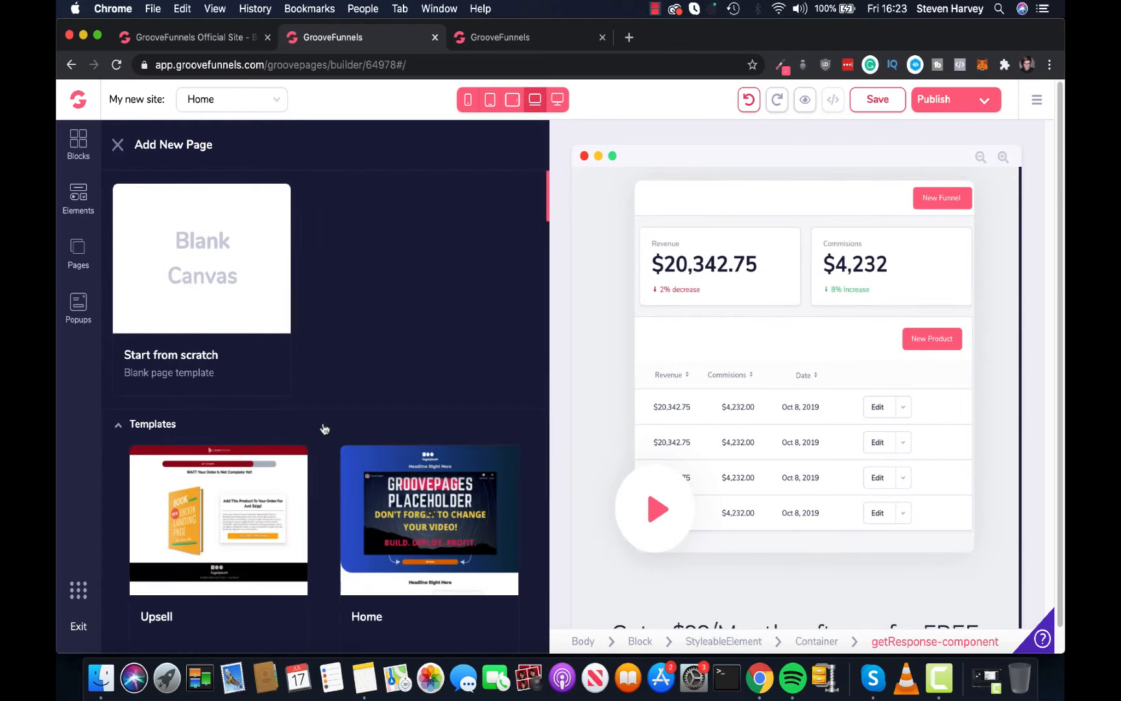
pyautogui.moveTo(371, 498)
pyautogui.scroll(-5, 375, 500)
pyautogui.scroll(5, 403, 505)
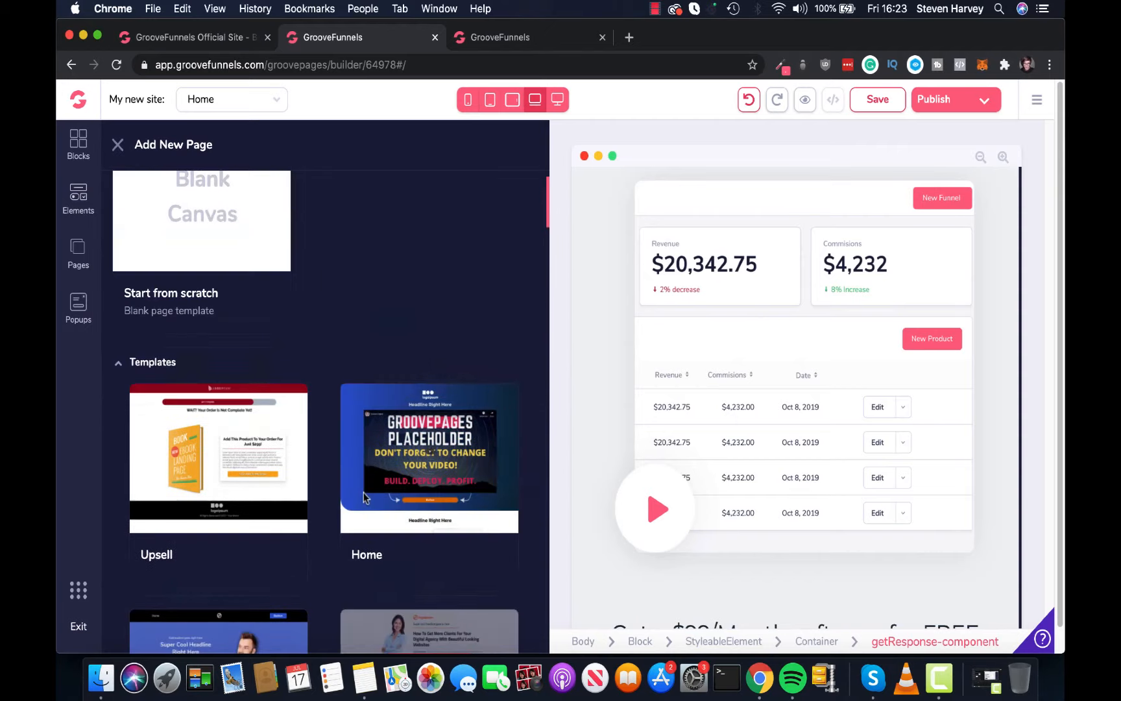
pyautogui.click(415, 532)
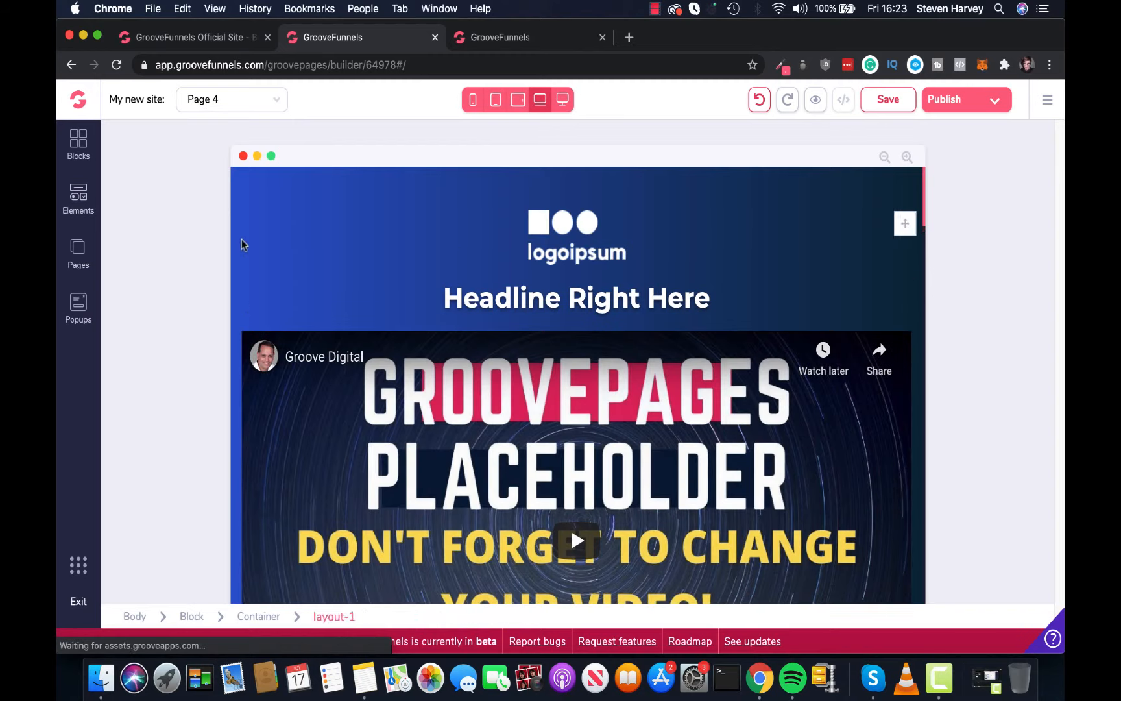
pyautogui.scroll(-15, 594, 396)
pyautogui.scroll(12, 601, 400)
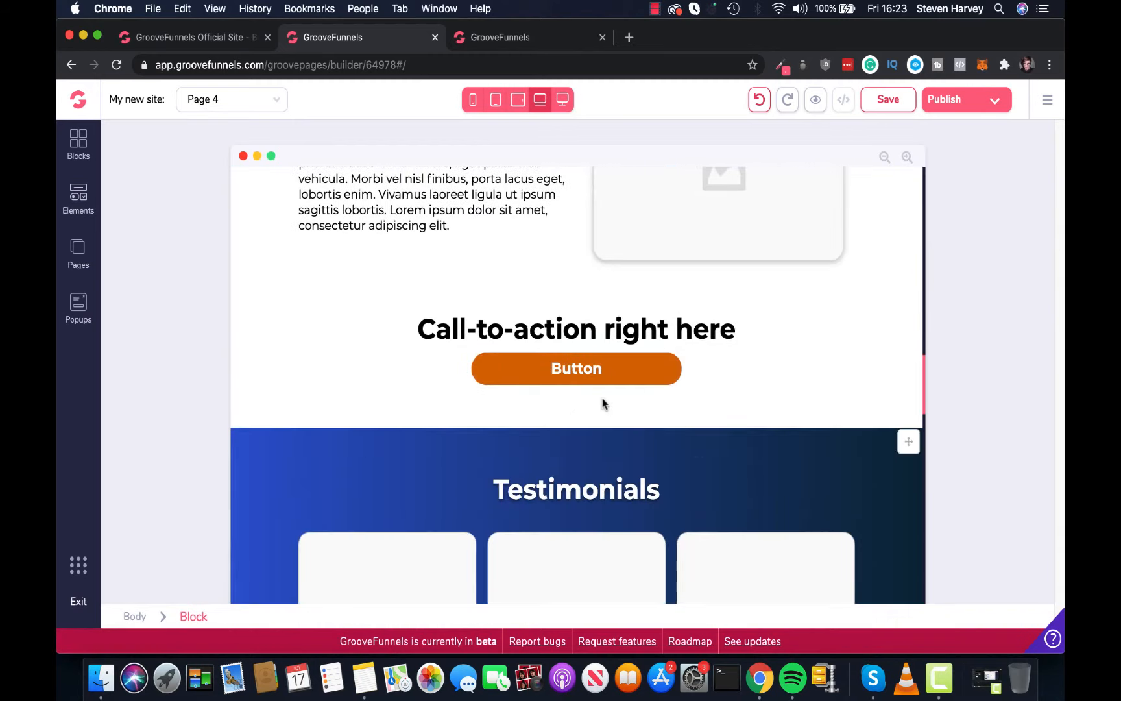
pyautogui.scroll(5, 602, 405)
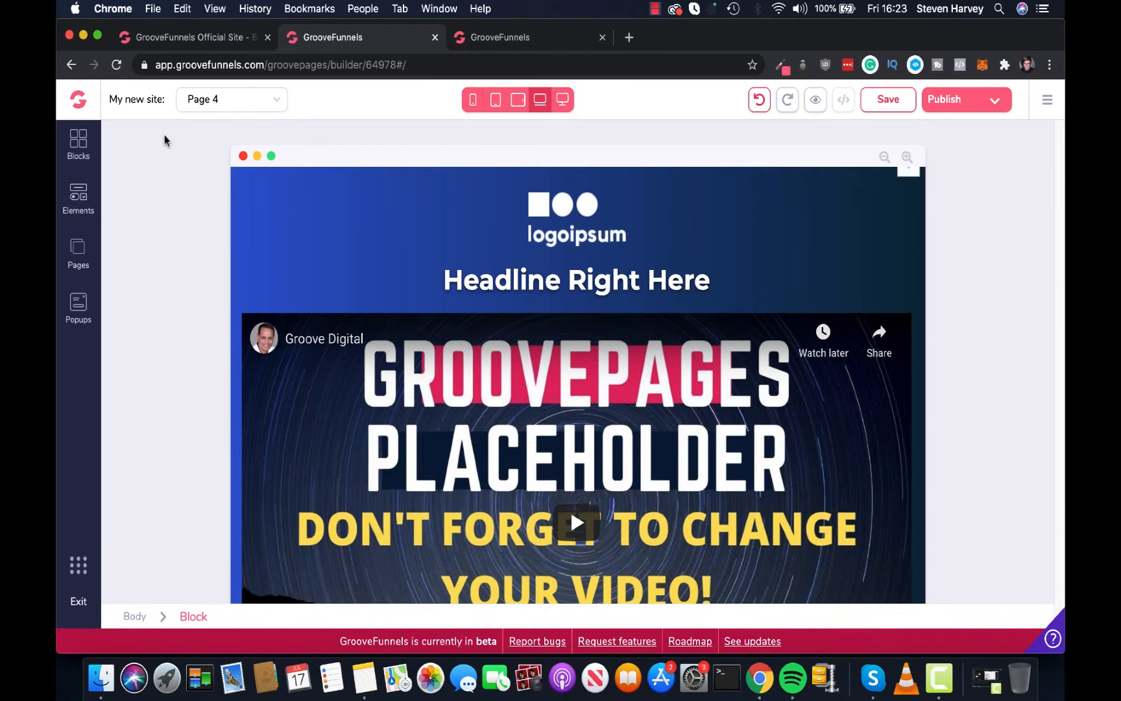
# Rename Page 4 to thankyou, set its URL to thanks, and save the page settings
pyautogui.click(78, 252)
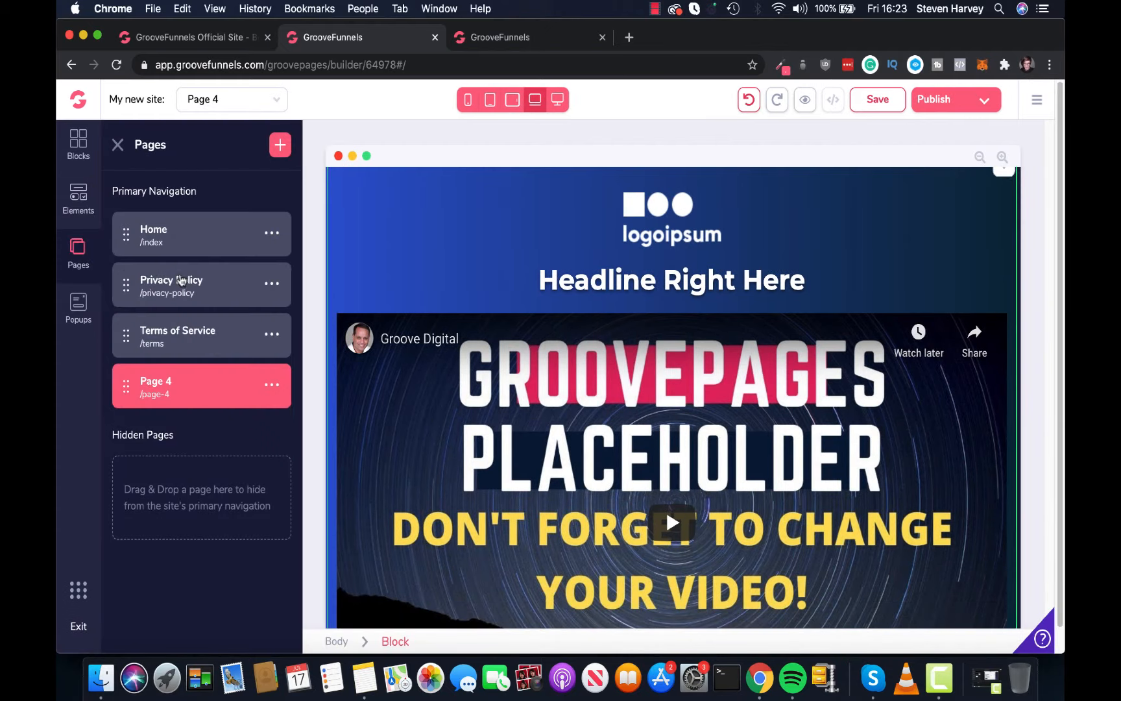
pyautogui.click(276, 388)
pyautogui.click(170, 428)
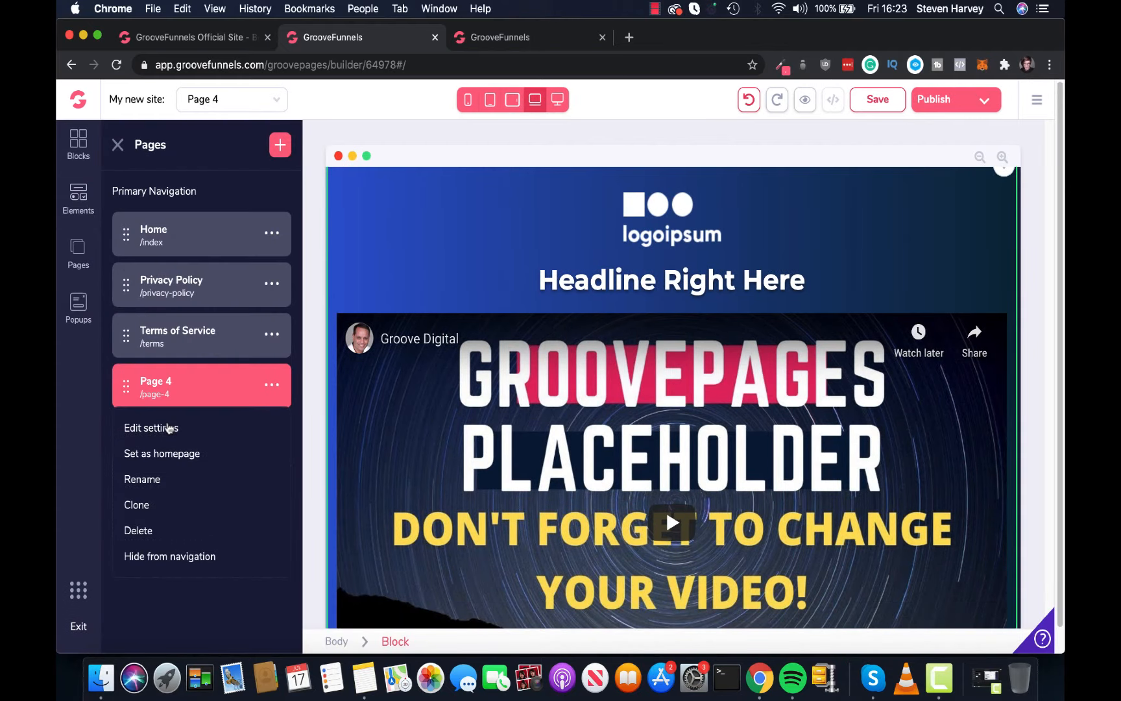
pyautogui.moveTo(195, 222); pyautogui.dragTo(110, 223)
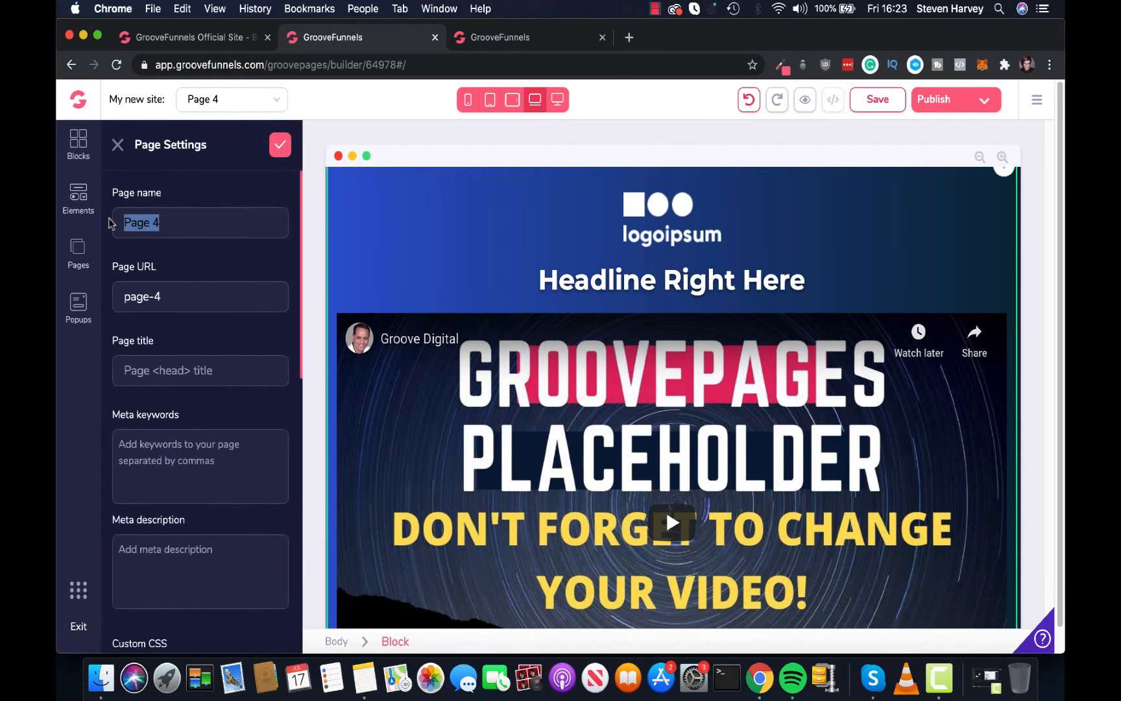
pyautogui.write('thankyou')
pyautogui.press('Tab')
pyautogui.write('thanks')
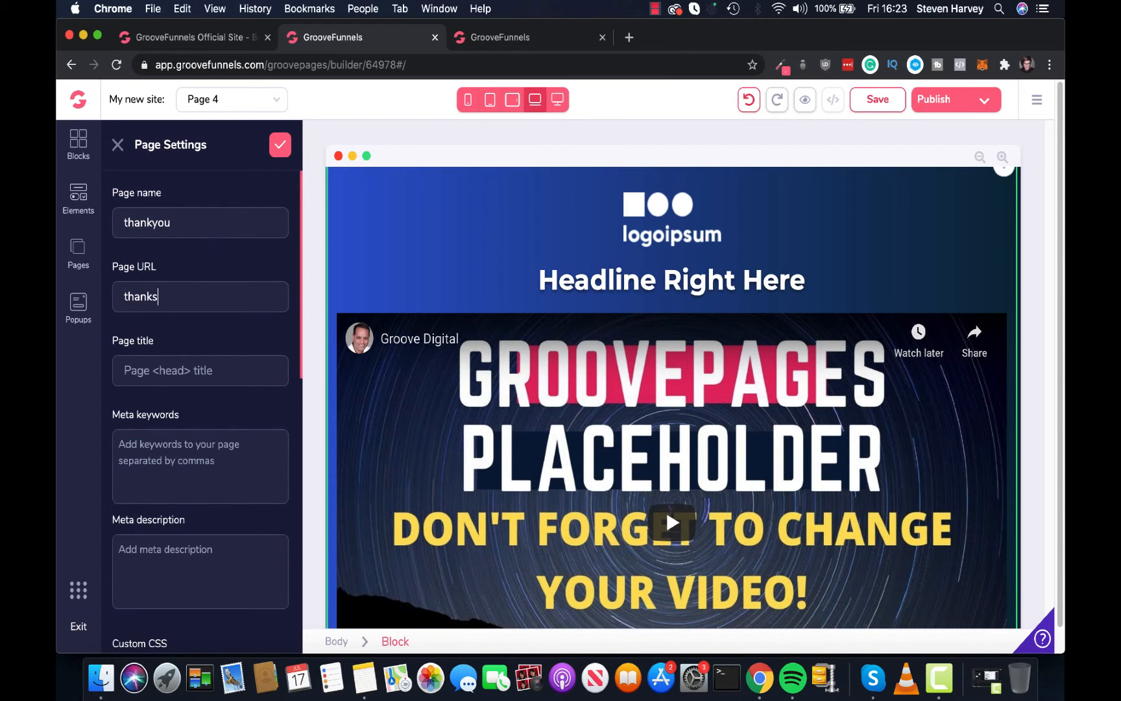
pyautogui.scroll(-1, 222, 305)
pyautogui.scroll(1, 222, 305)
pyautogui.click(279, 144)
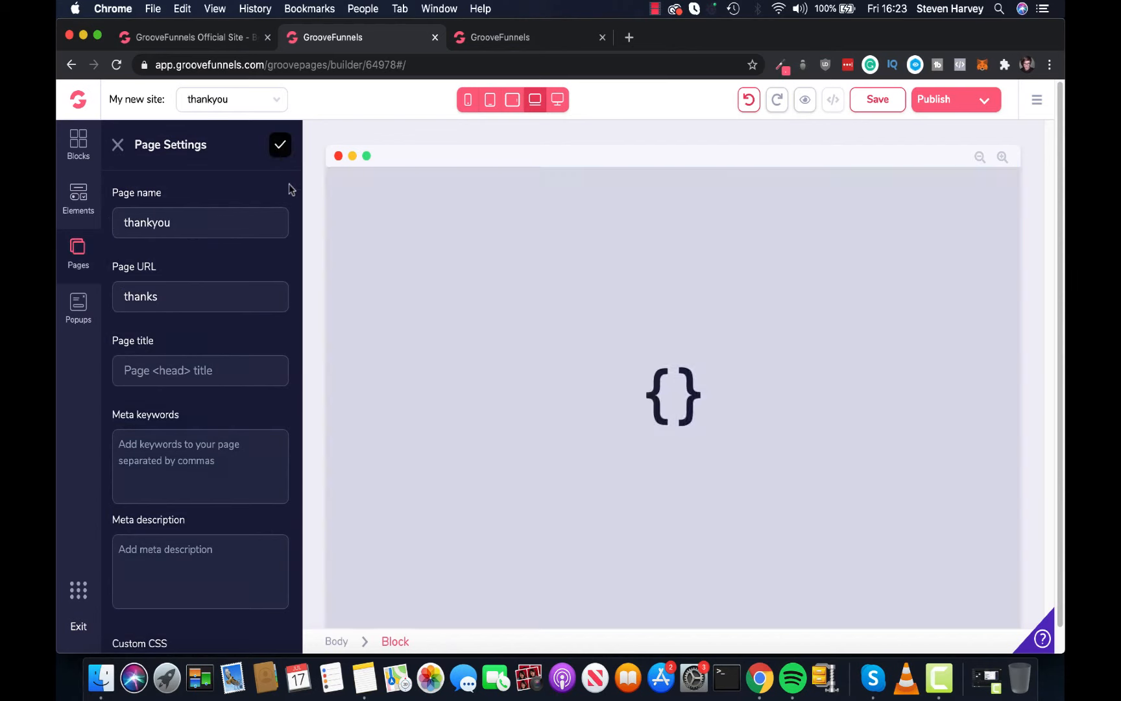
# Look over the thankyou page and move it from the primary navigation to the hidden pages
pyautogui.scroll(-10, 764, 496)
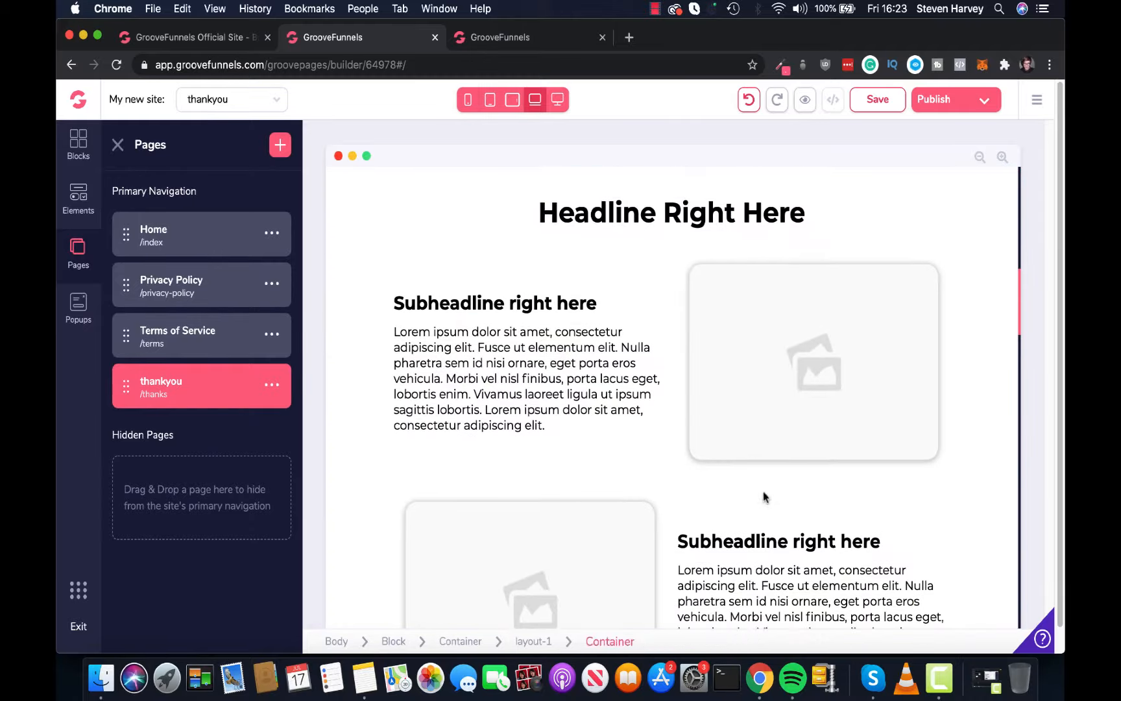
pyautogui.scroll(5, 799, 521)
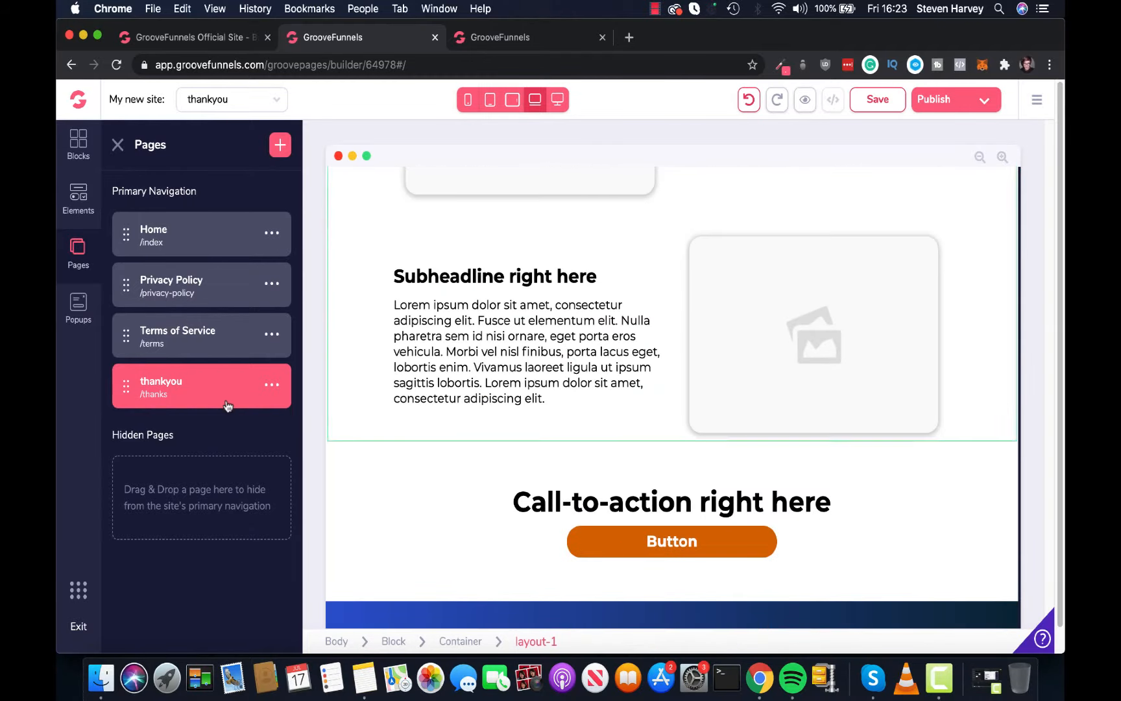
pyautogui.scroll(4, 574, 356)
pyautogui.scroll(6, 574, 356)
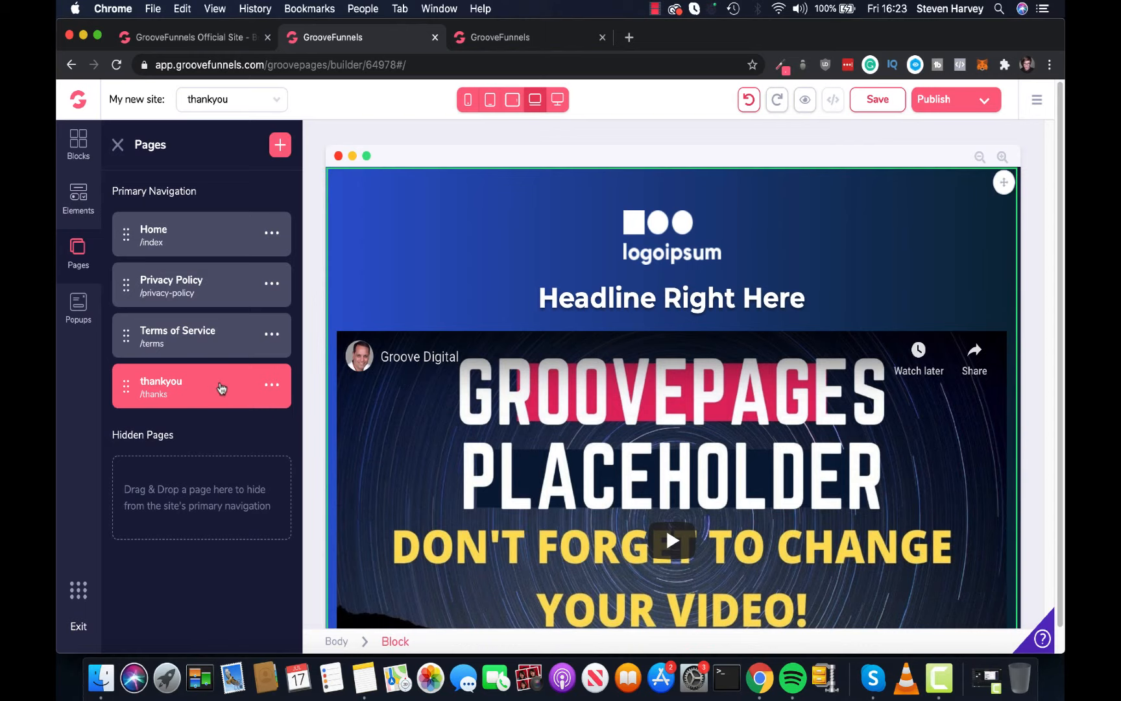
pyautogui.moveTo(221, 388); pyautogui.dragTo(209, 494)
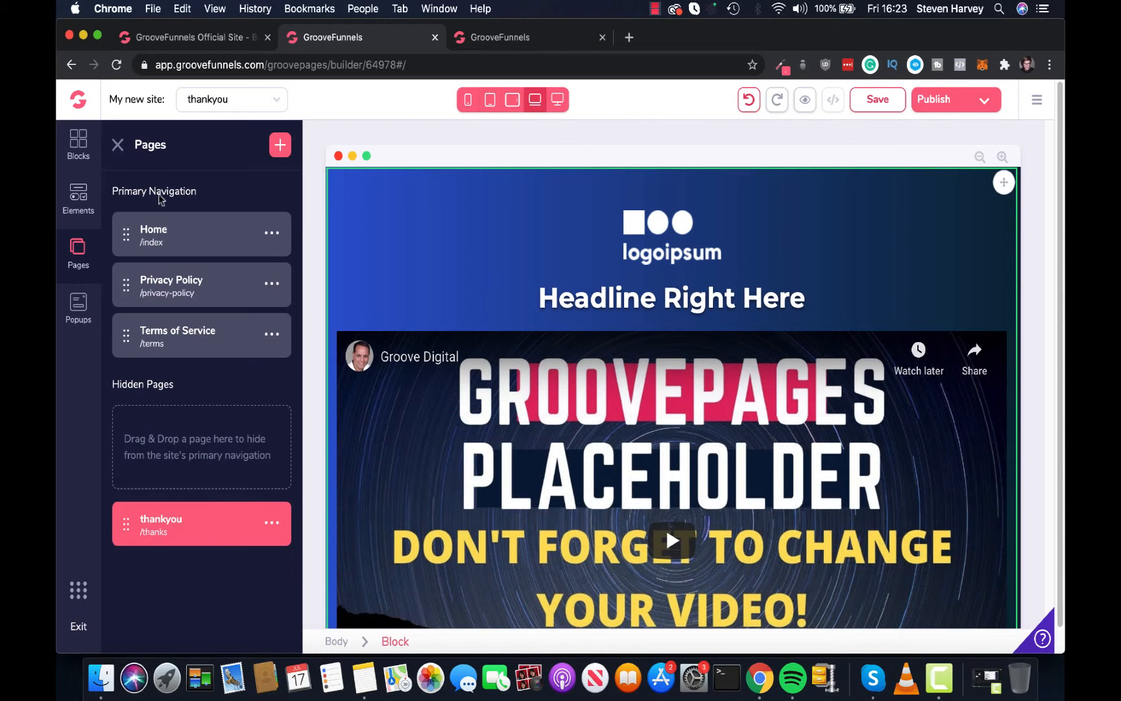
# Open the Home page and check which page links its footer menu contains
pyautogui.click(227, 253)
pyautogui.scroll(-5, 743, 465)
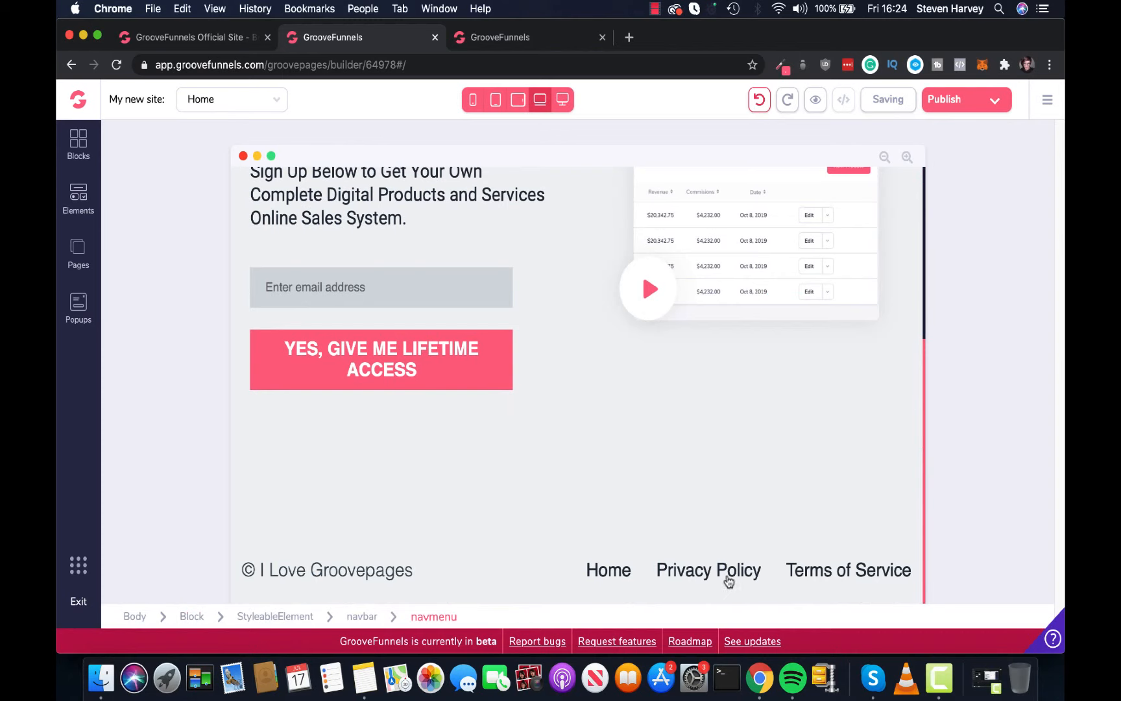
pyautogui.scroll(5, 761, 458)
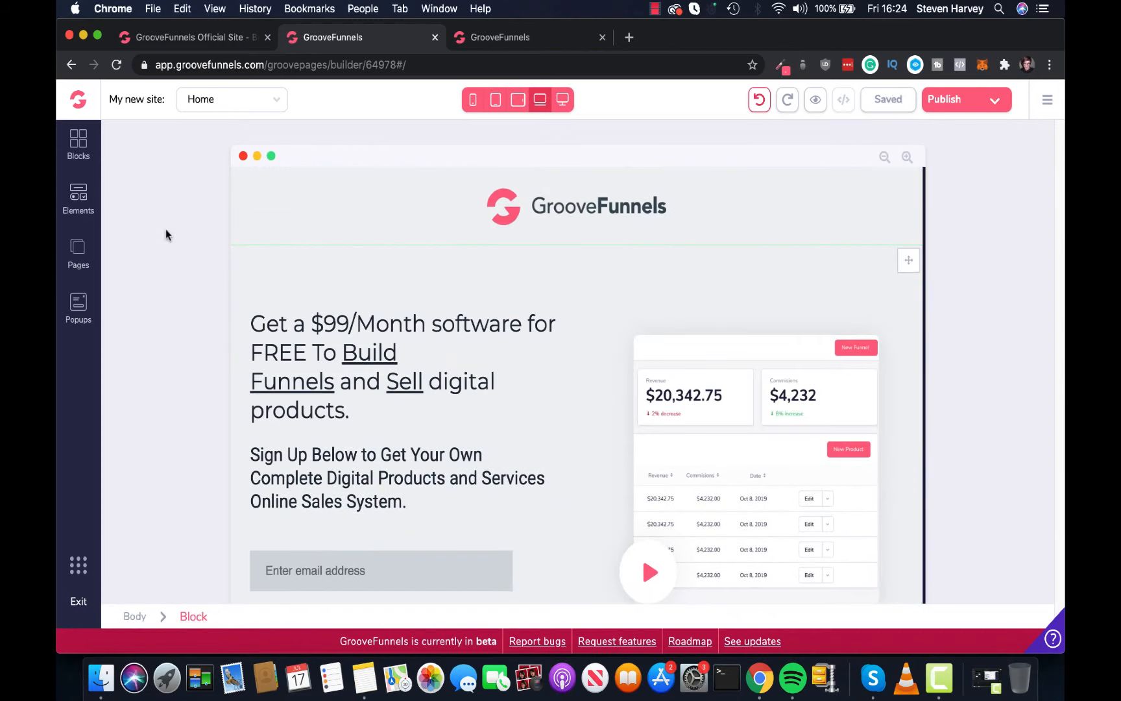
# Switch the editor to the large desktop view and open the hidden thankyou page
pyautogui.click(81, 198)
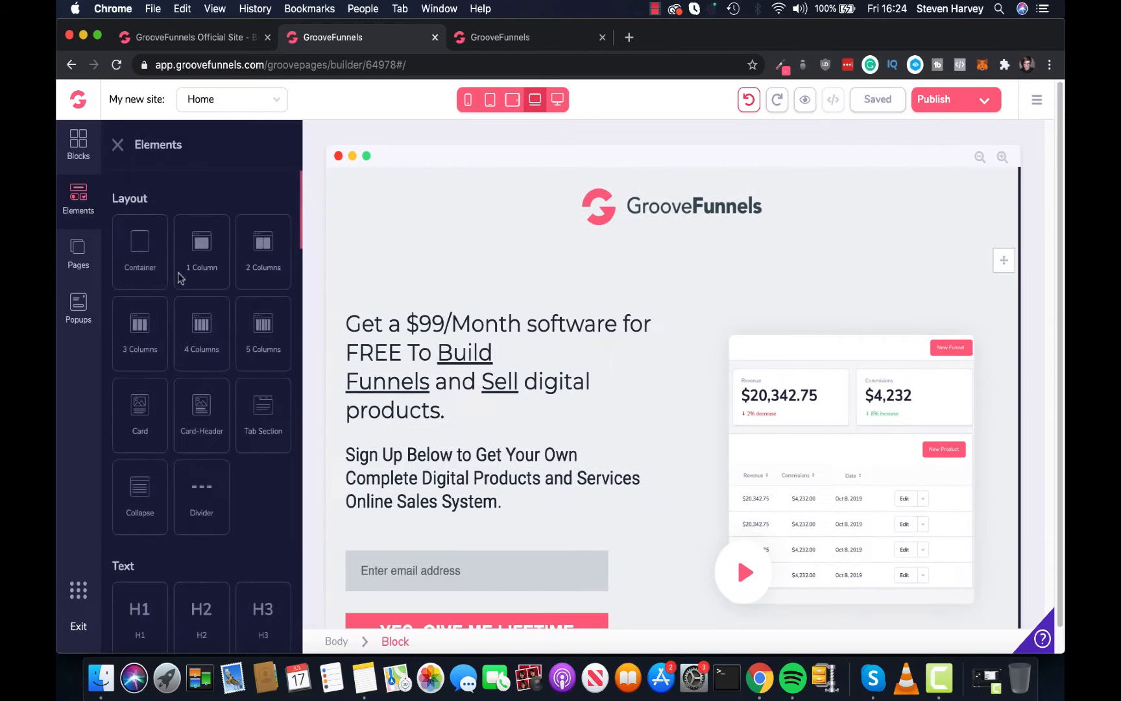
pyautogui.click(76, 258)
pyautogui.scroll(-1, 480, 552)
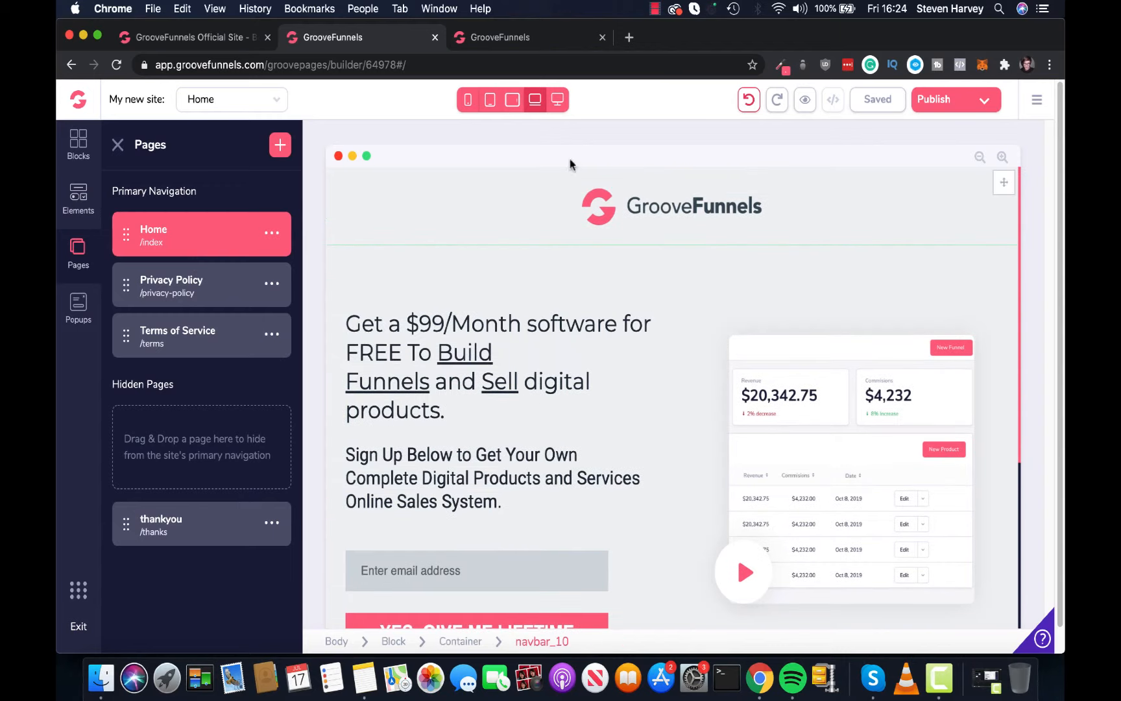
pyautogui.click(557, 99)
pyautogui.click(224, 517)
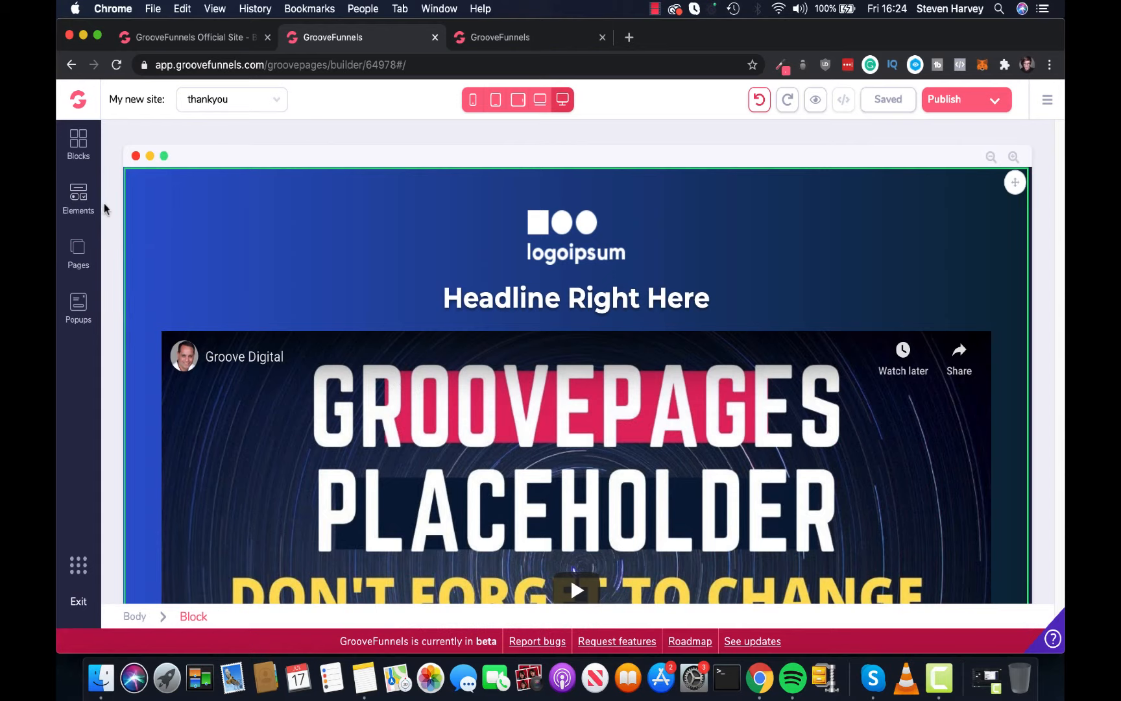
# Open the Home page and bring up the configuration of the sign-up form's GetResponse component
pyautogui.click(79, 251)
pyautogui.click(201, 232)
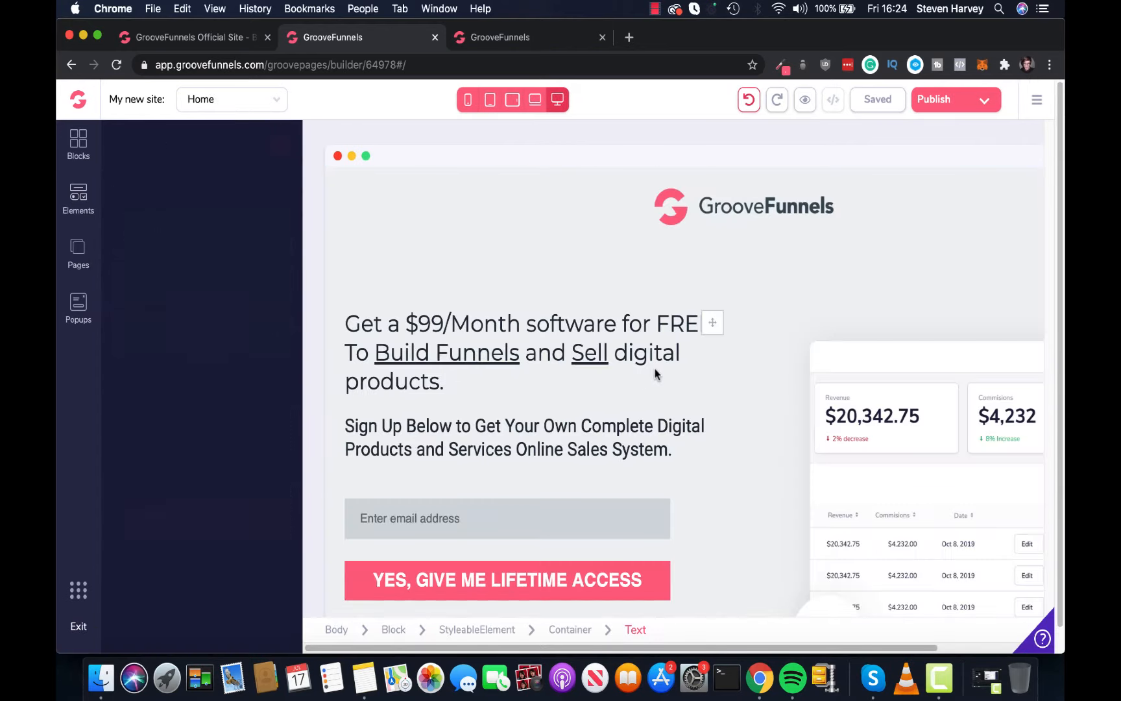
pyautogui.scroll(-5, 655, 371)
pyautogui.scroll(1, 611, 370)
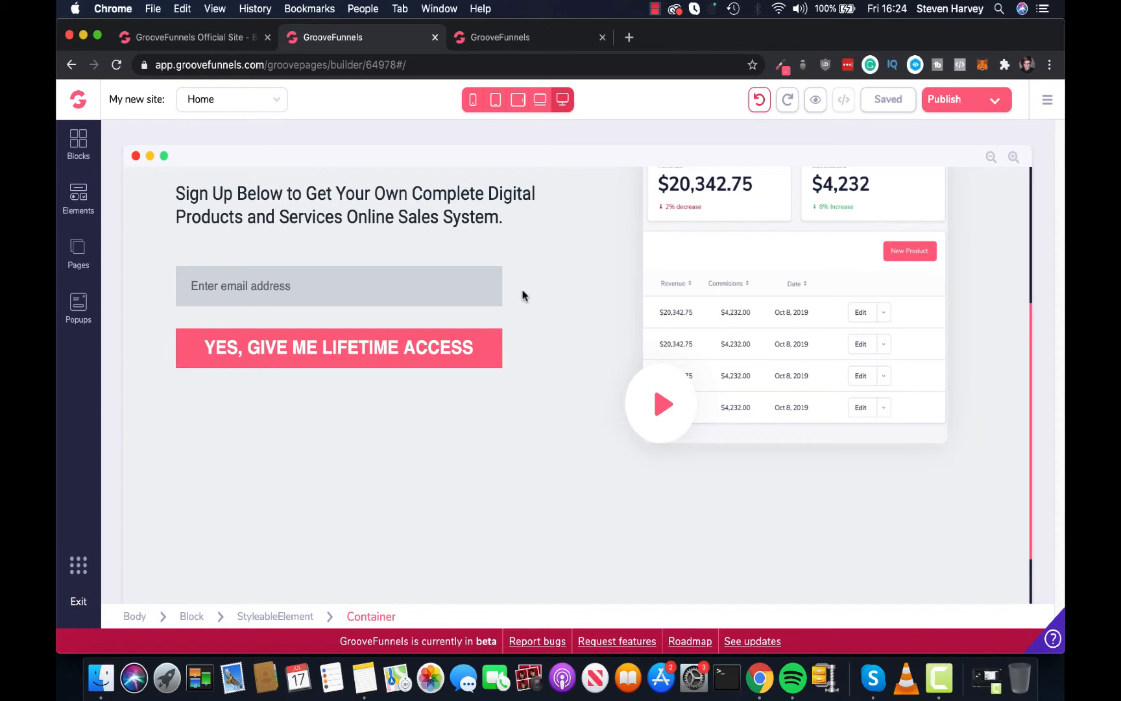
pyautogui.click(494, 257)
pyautogui.click(483, 289)
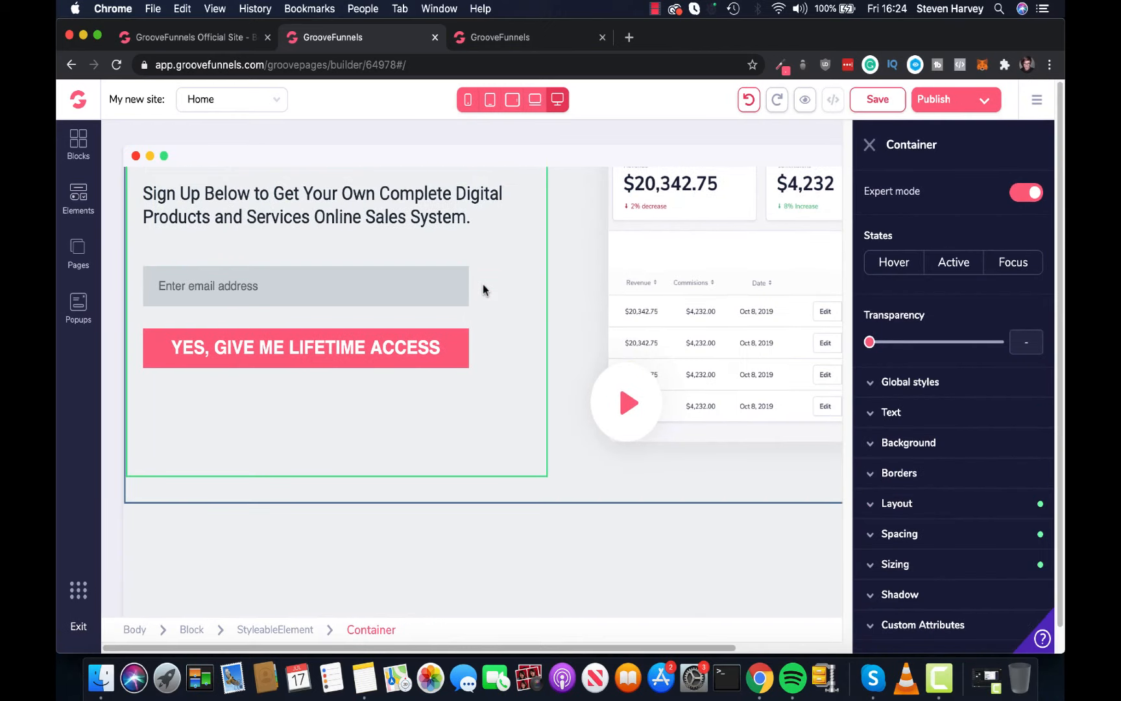
pyautogui.click(444, 297)
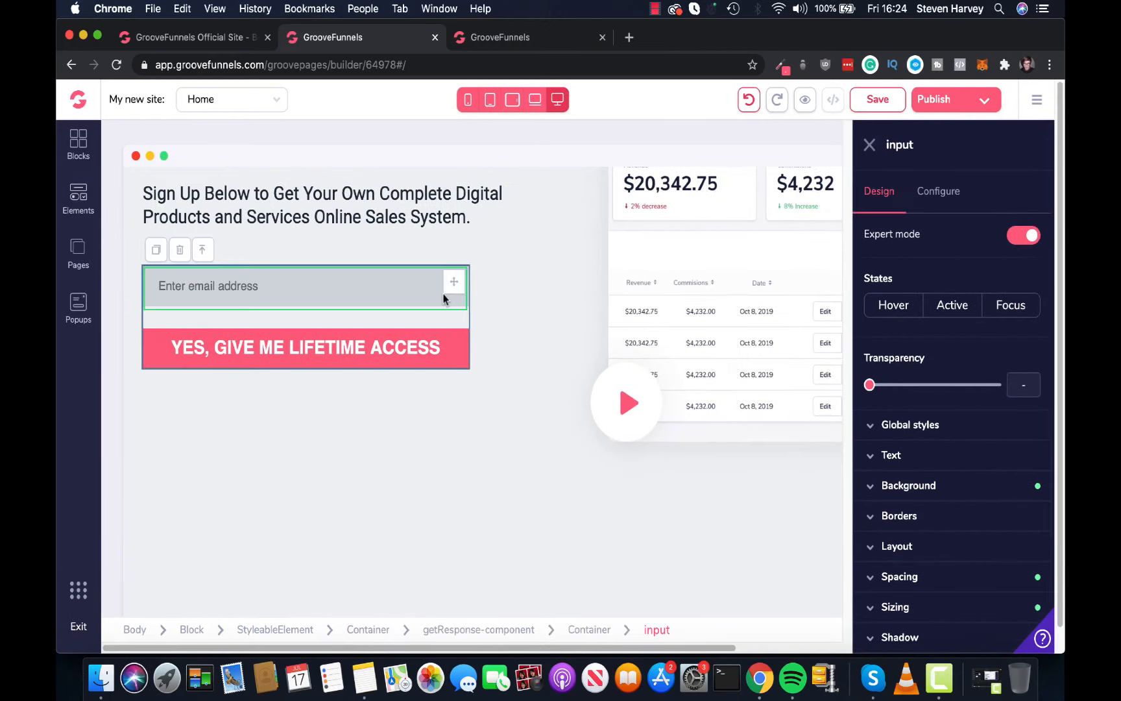
pyautogui.click(491, 631)
pyautogui.click(948, 194)
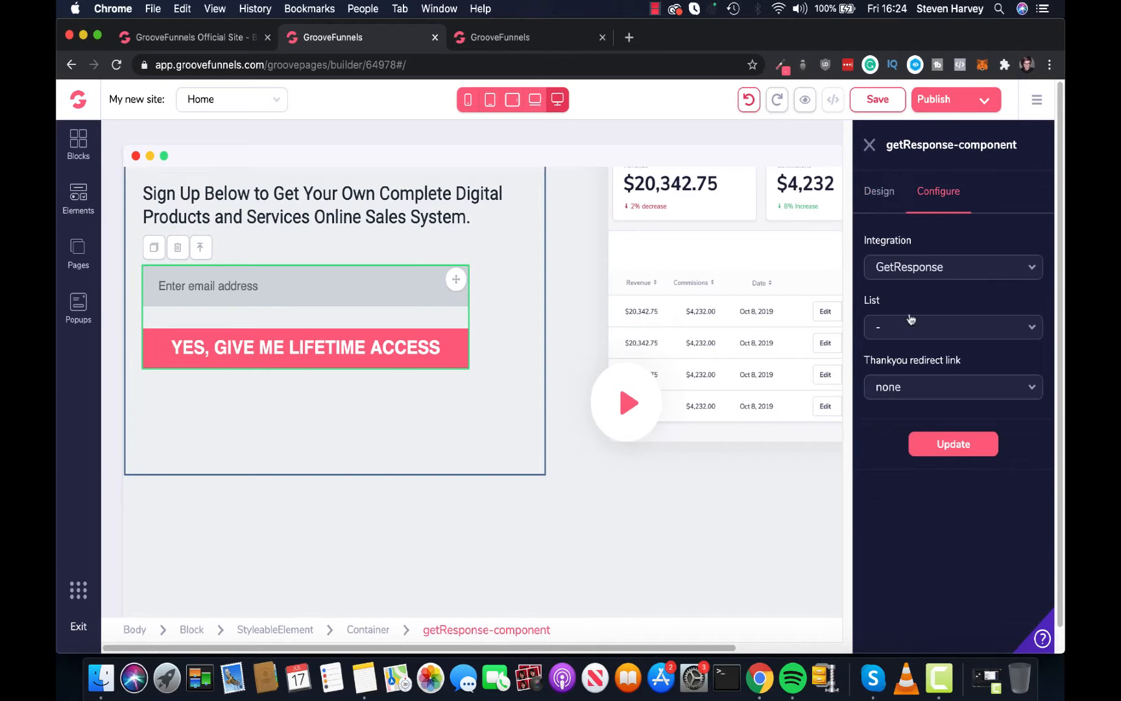
# Set the form's thank-you redirect to the thankyou page, choose the groove_signups list, and update the form
pyautogui.click(916, 389)
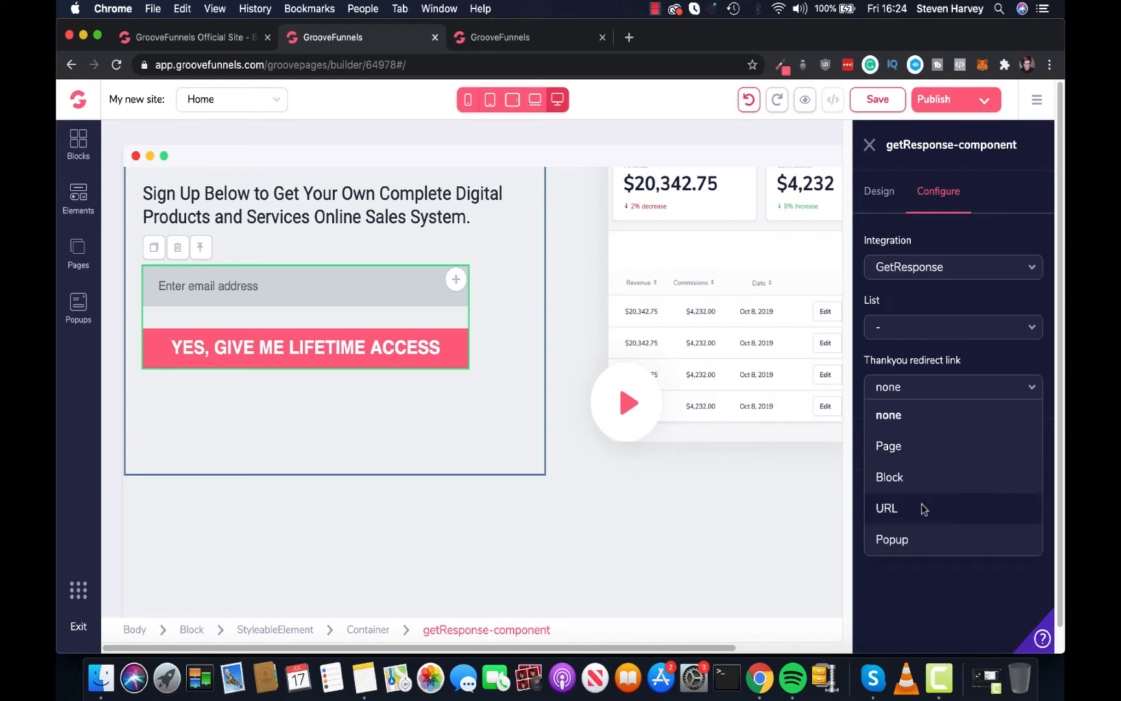
pyautogui.click(903, 447)
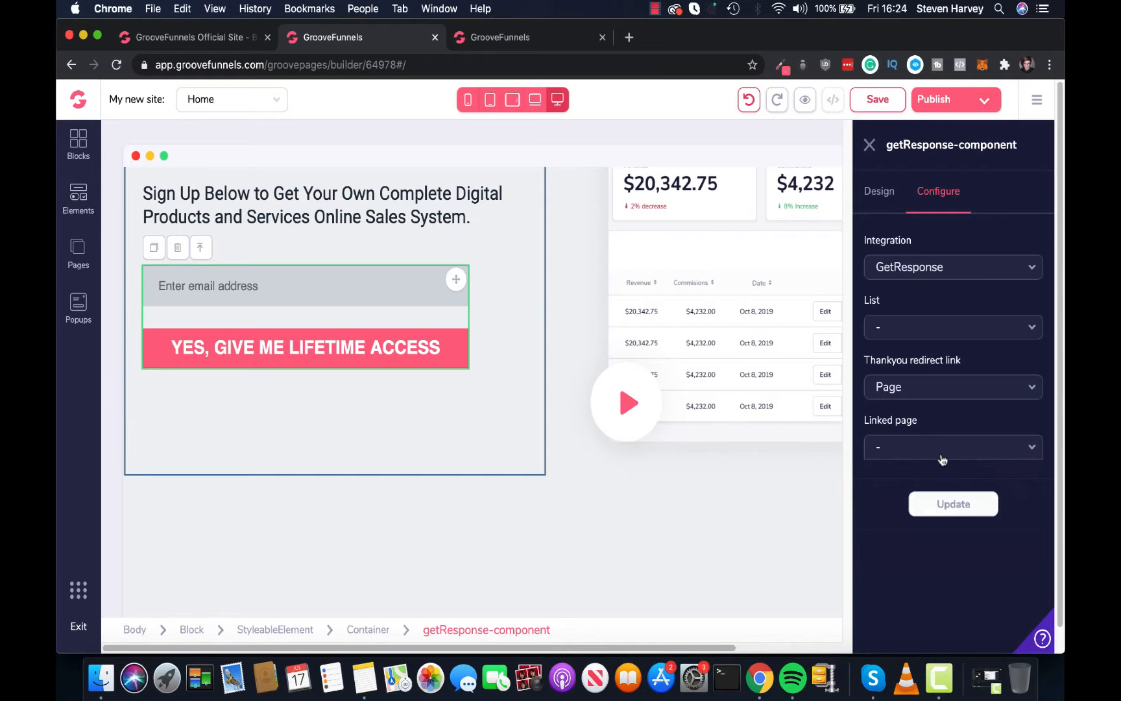
pyautogui.click(939, 451)
pyautogui.click(916, 569)
pyautogui.click(947, 333)
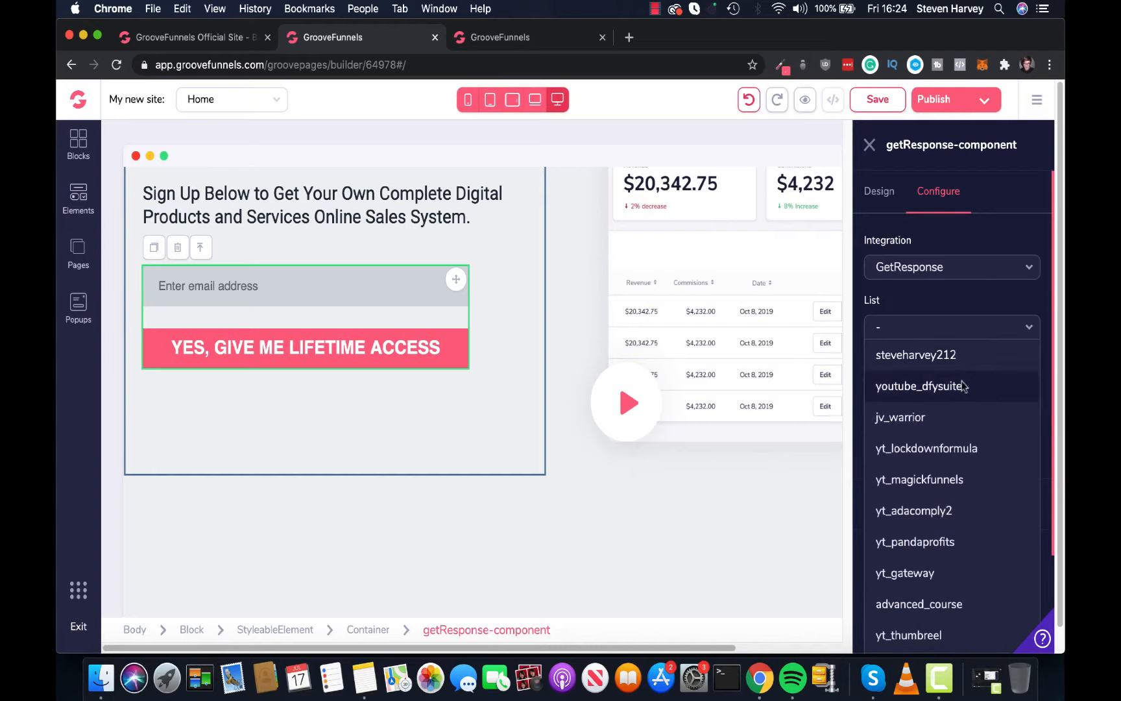
pyautogui.scroll(-1, 954, 578)
pyautogui.scroll(-3, 953, 577)
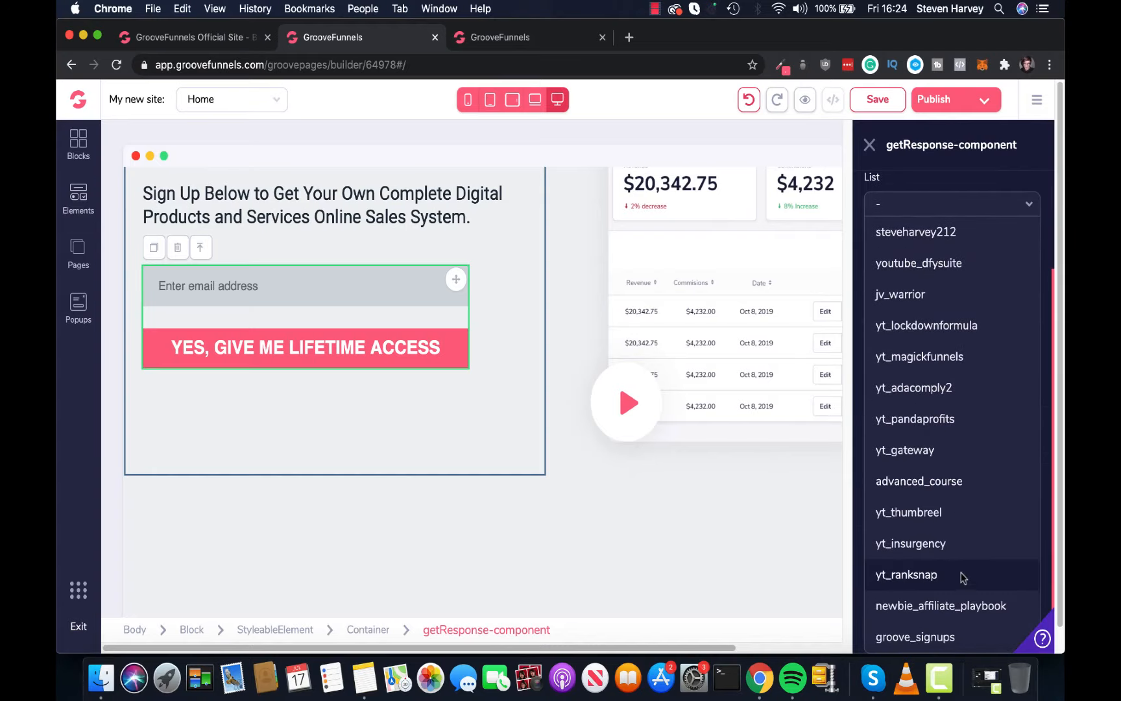
pyautogui.click(937, 637)
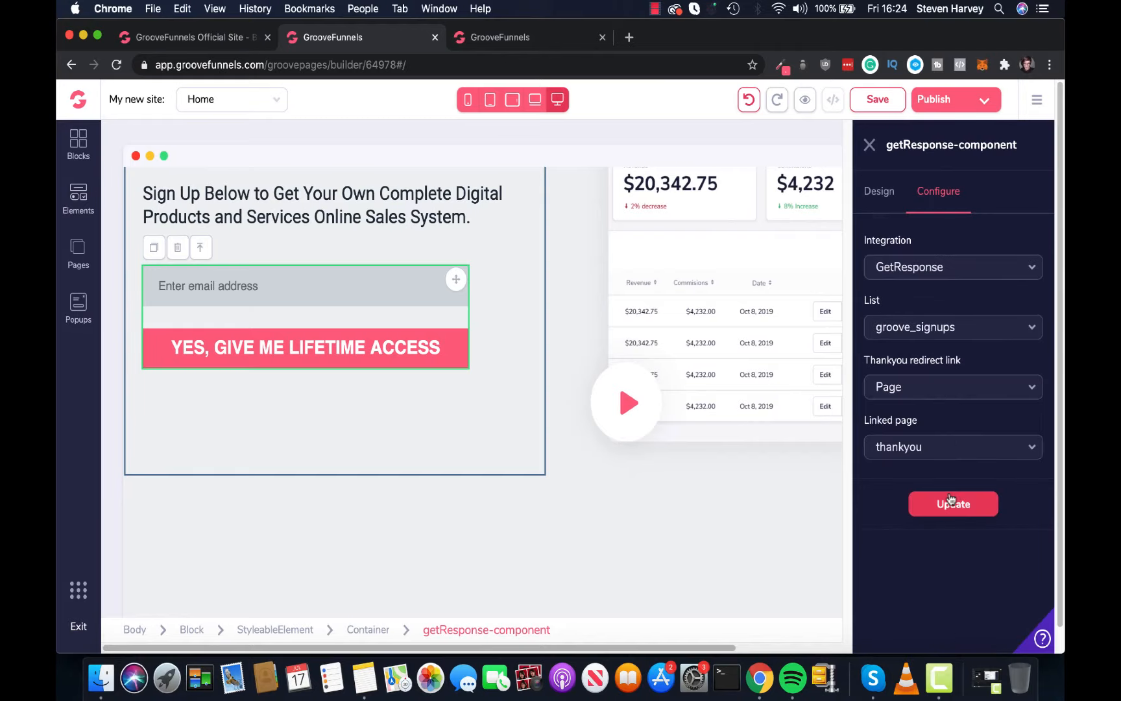
pyautogui.click(947, 509)
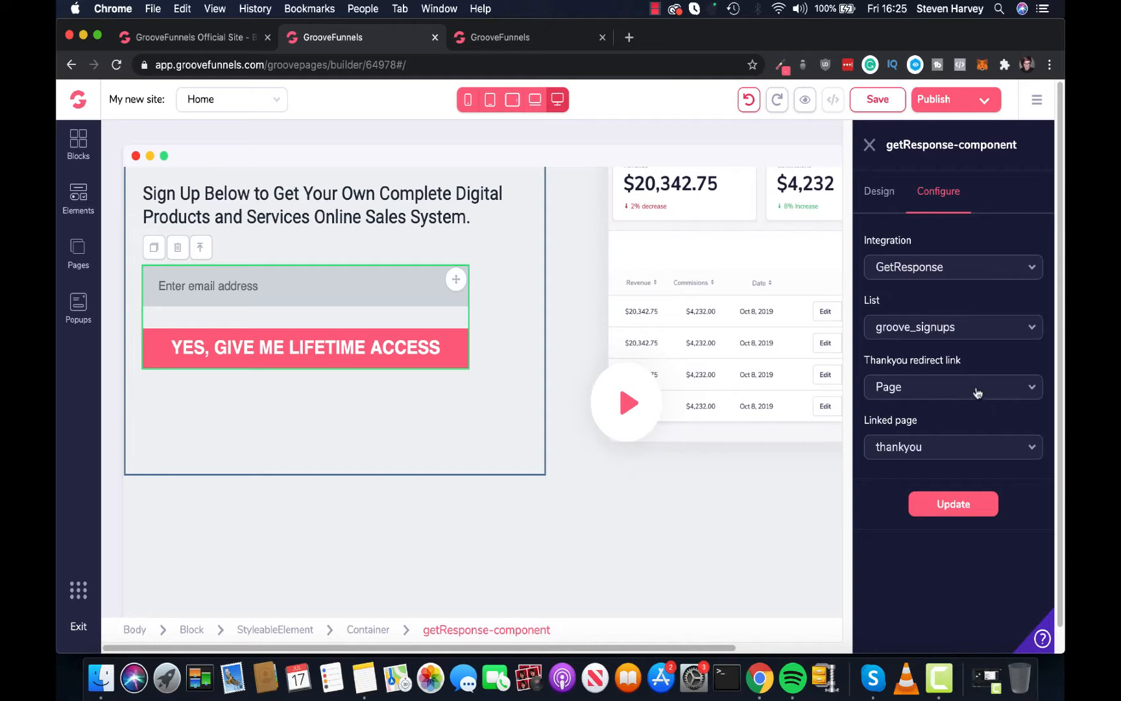
# Open the account's integrations and start a new integration of type GetResponse
pyautogui.click(1037, 100)
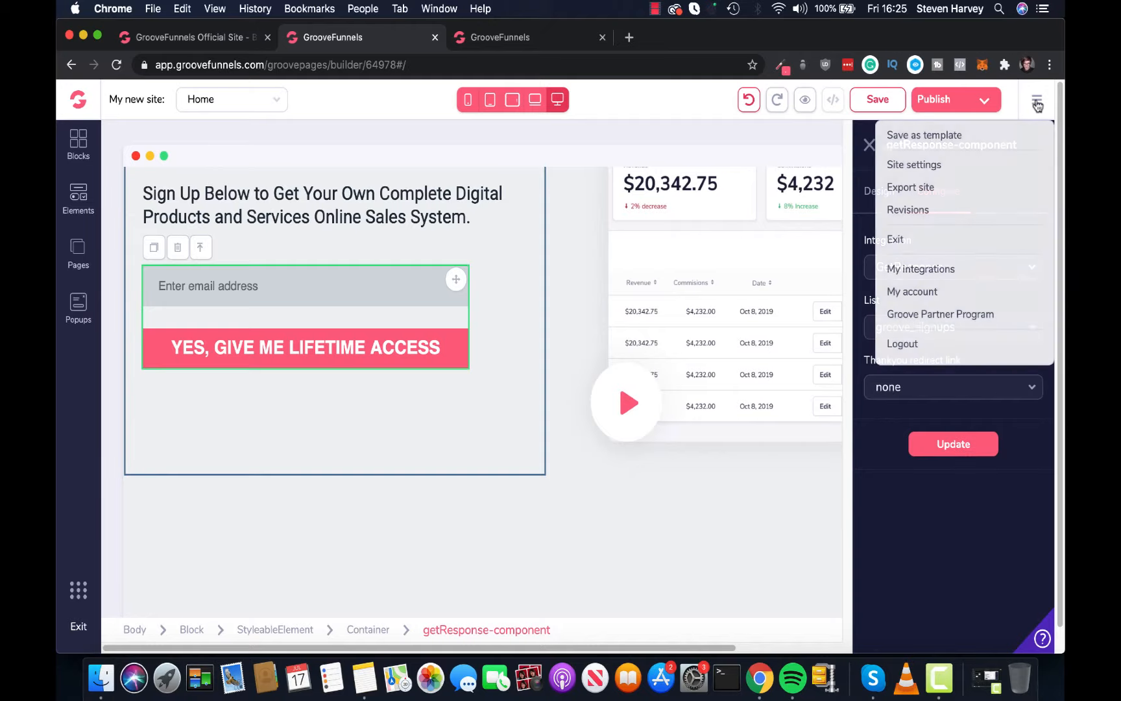
pyautogui.click(935, 270)
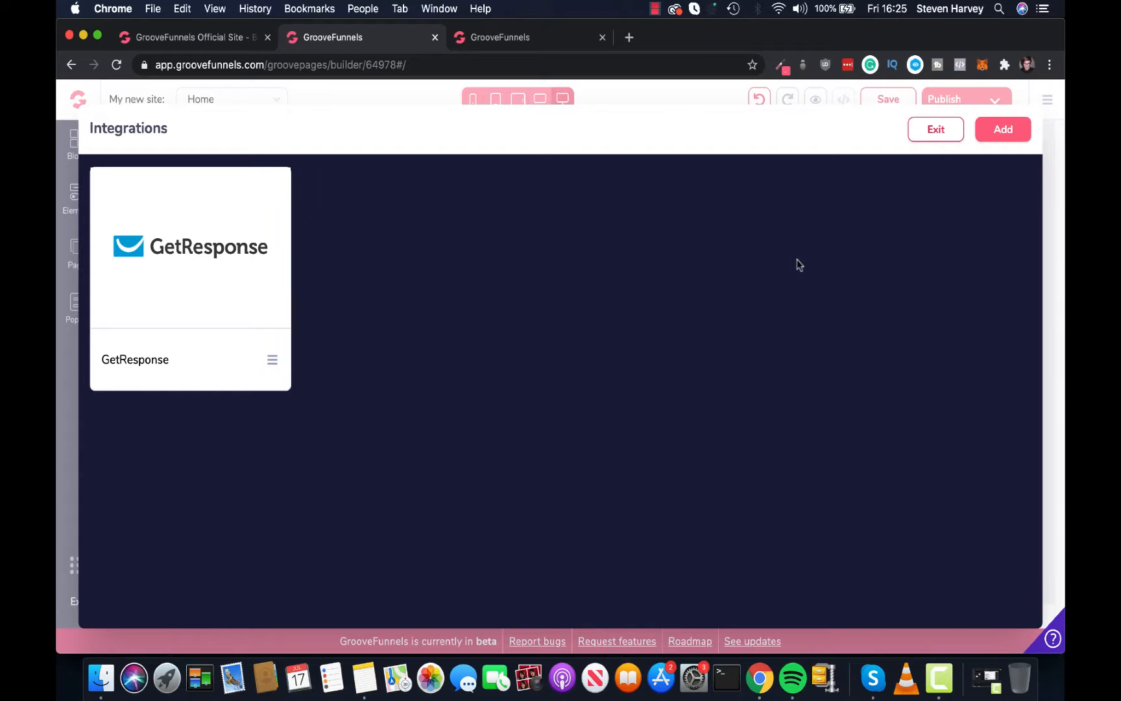
pyautogui.click(1004, 132)
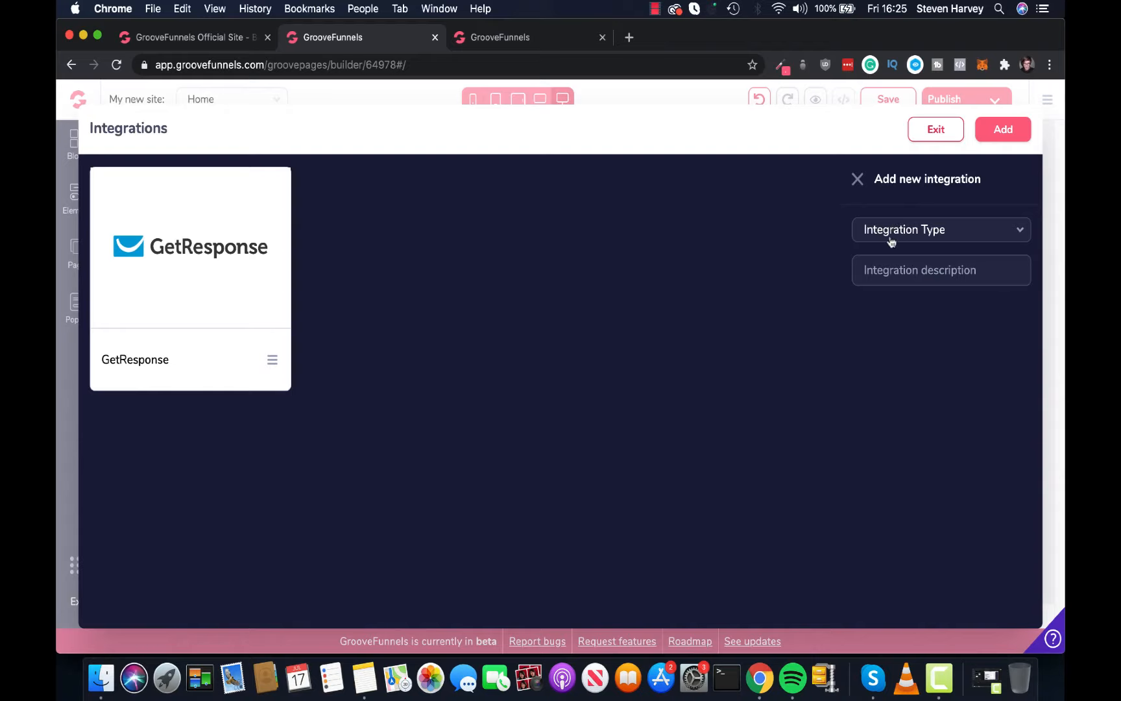
pyautogui.click(1004, 237)
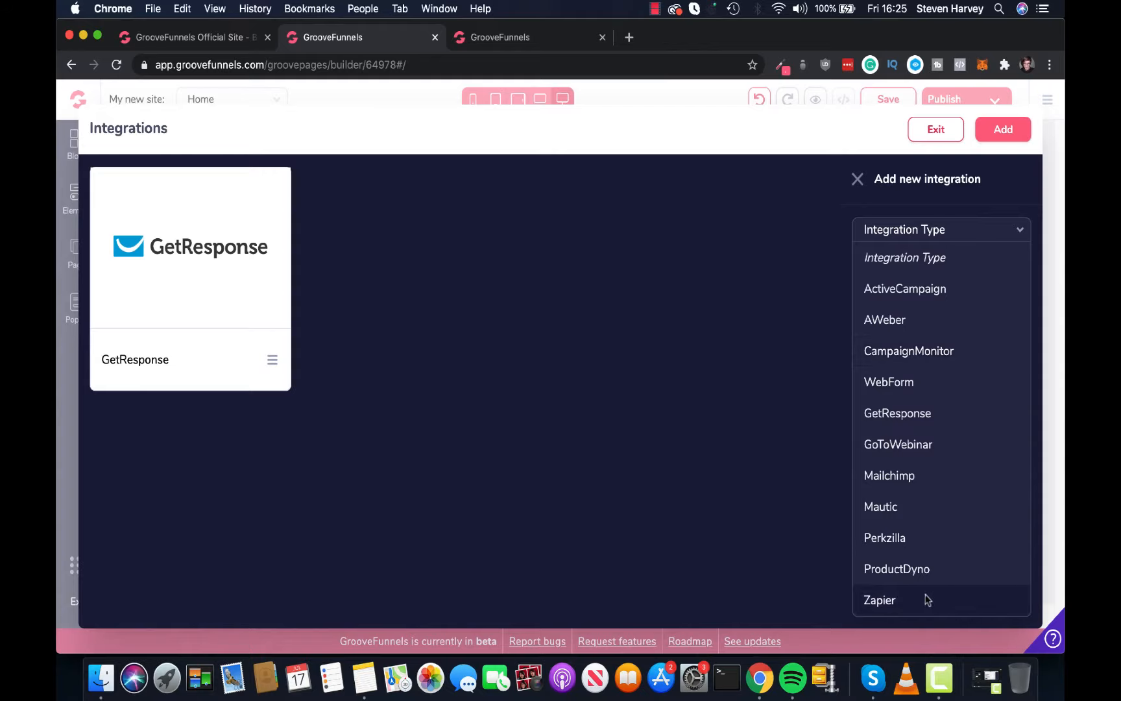
pyautogui.click(892, 415)
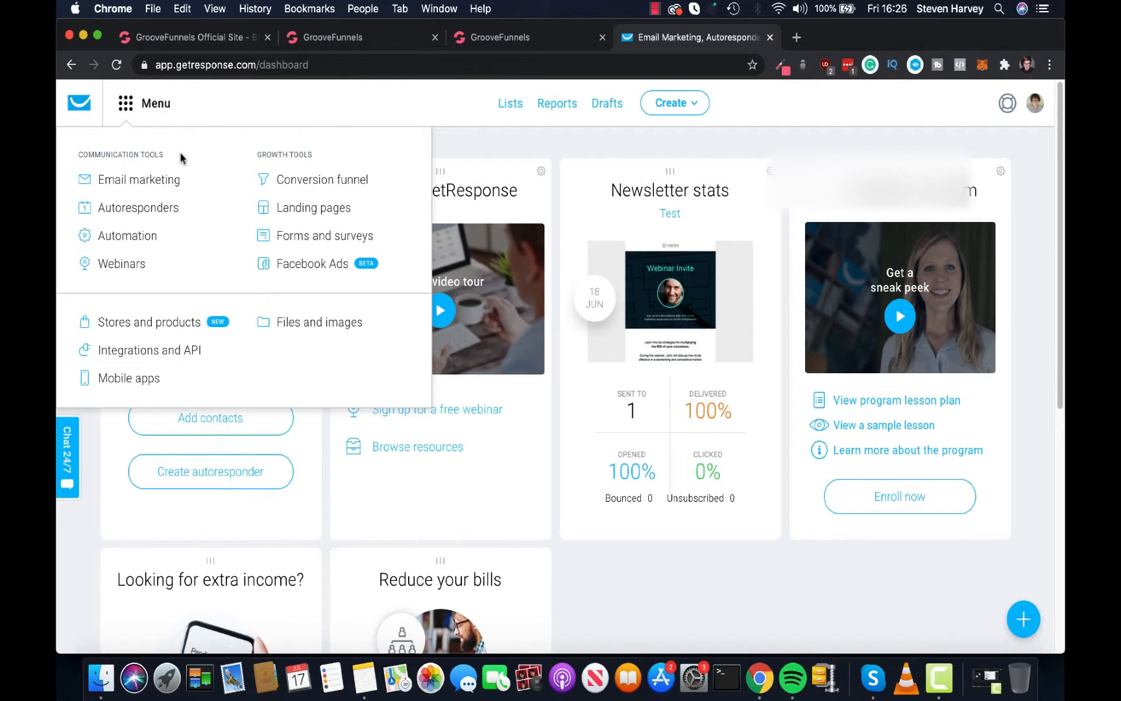
# In GetResponse, open the API key page under Integrations and API and bring up the form for generating a key
pyautogui.click(165, 356)
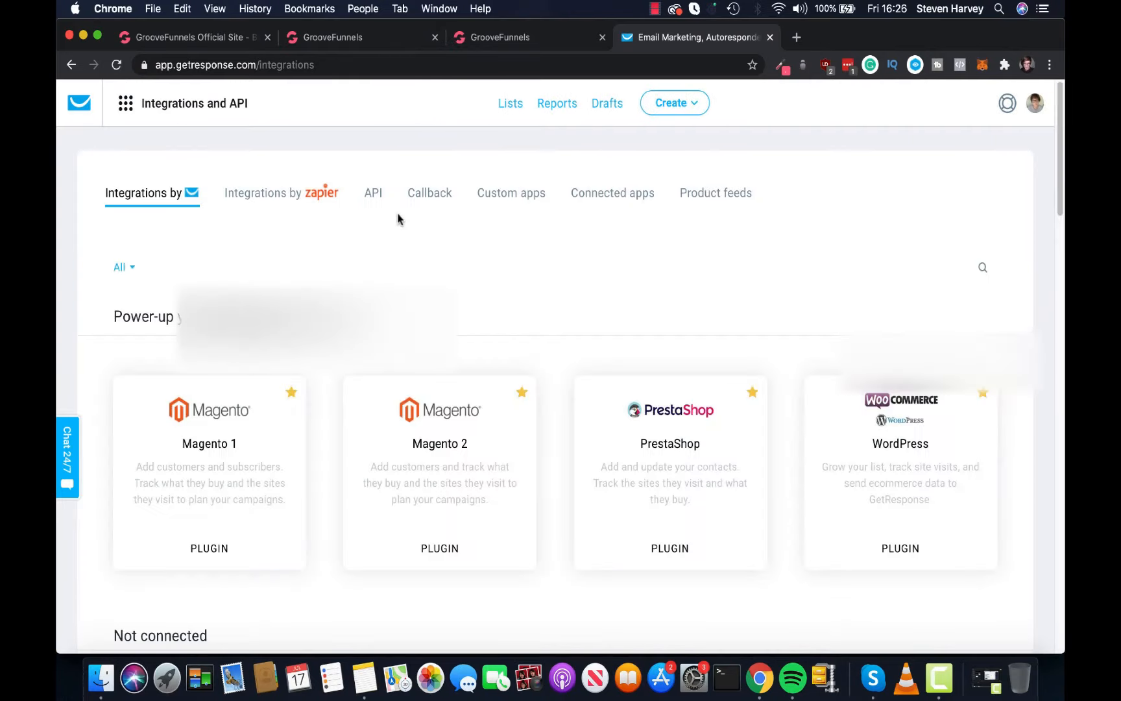
pyautogui.click(378, 198)
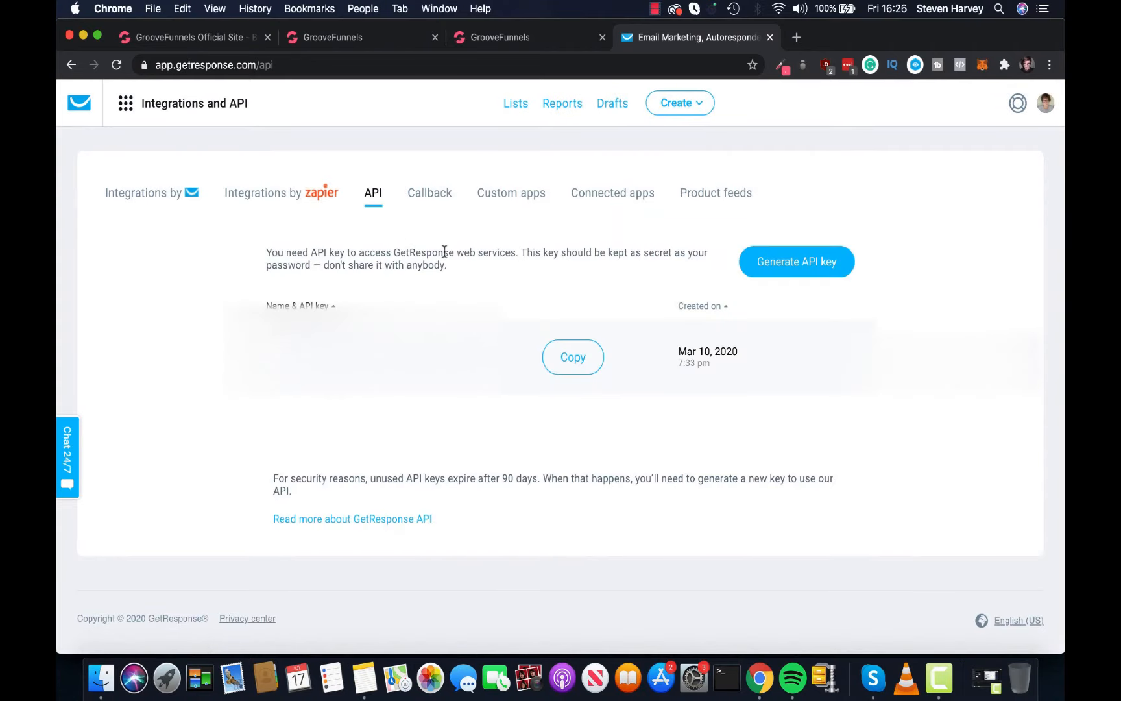
pyautogui.click(785, 273)
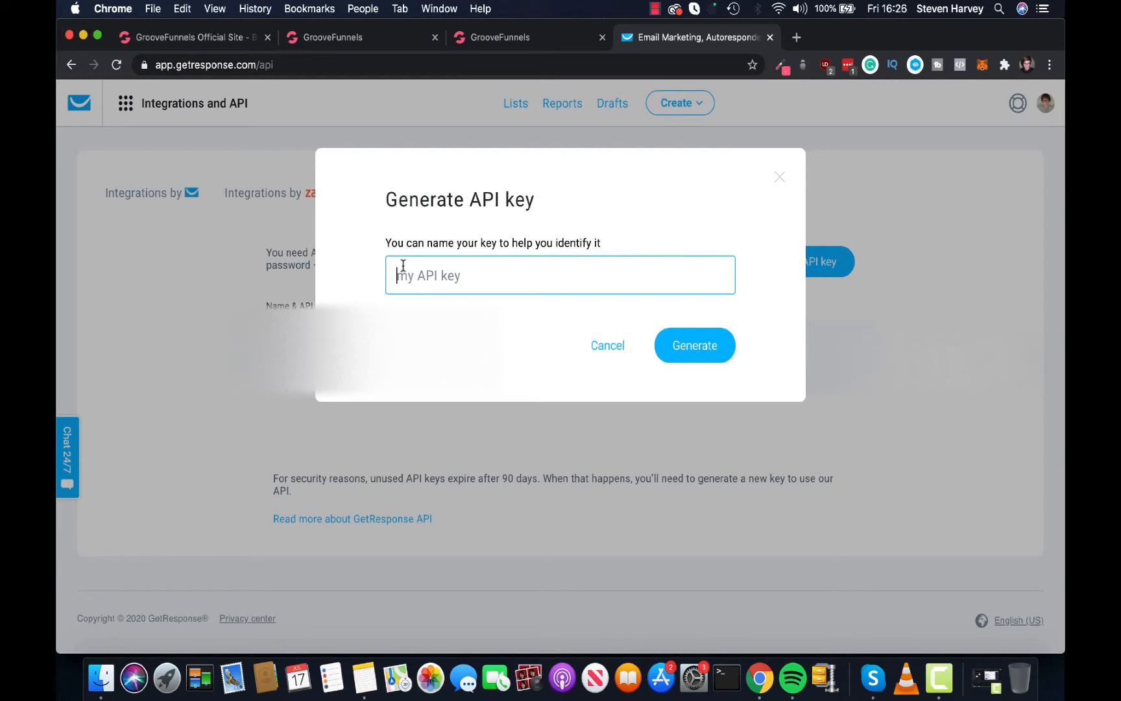
pyautogui.click(672, 355)
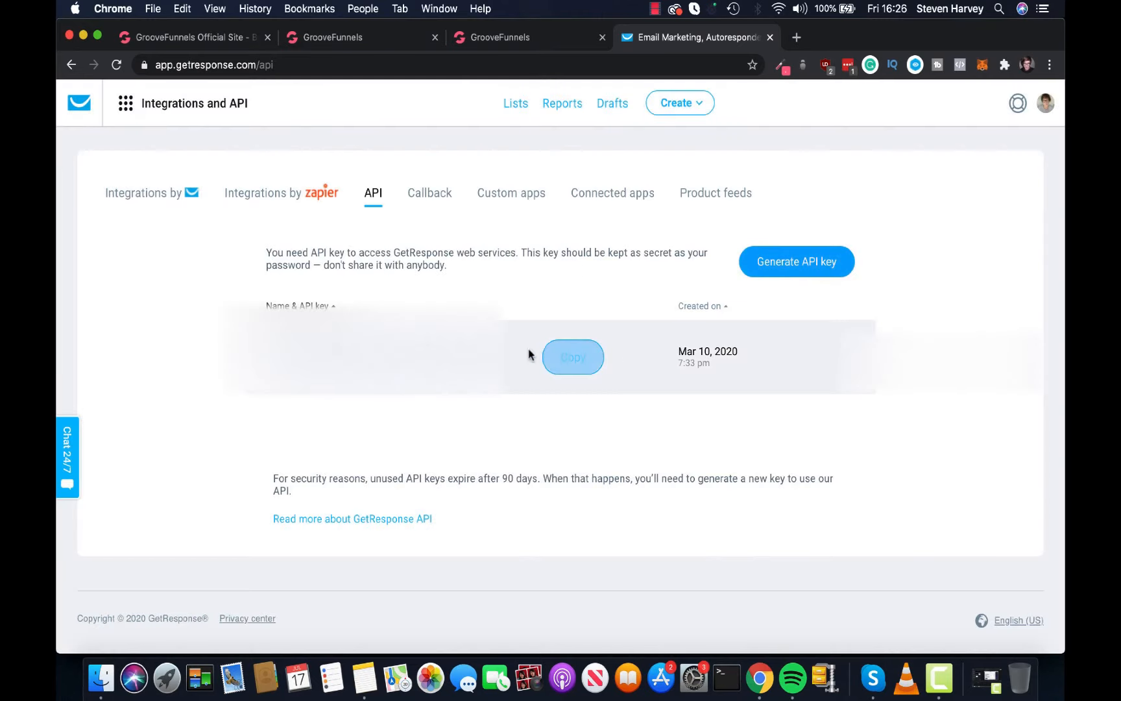
# Copy the existing GetResponse API key and paste it into the new integration's API Key field in GrooveFunnels
pyautogui.click(578, 367)
pyautogui.click(770, 38)
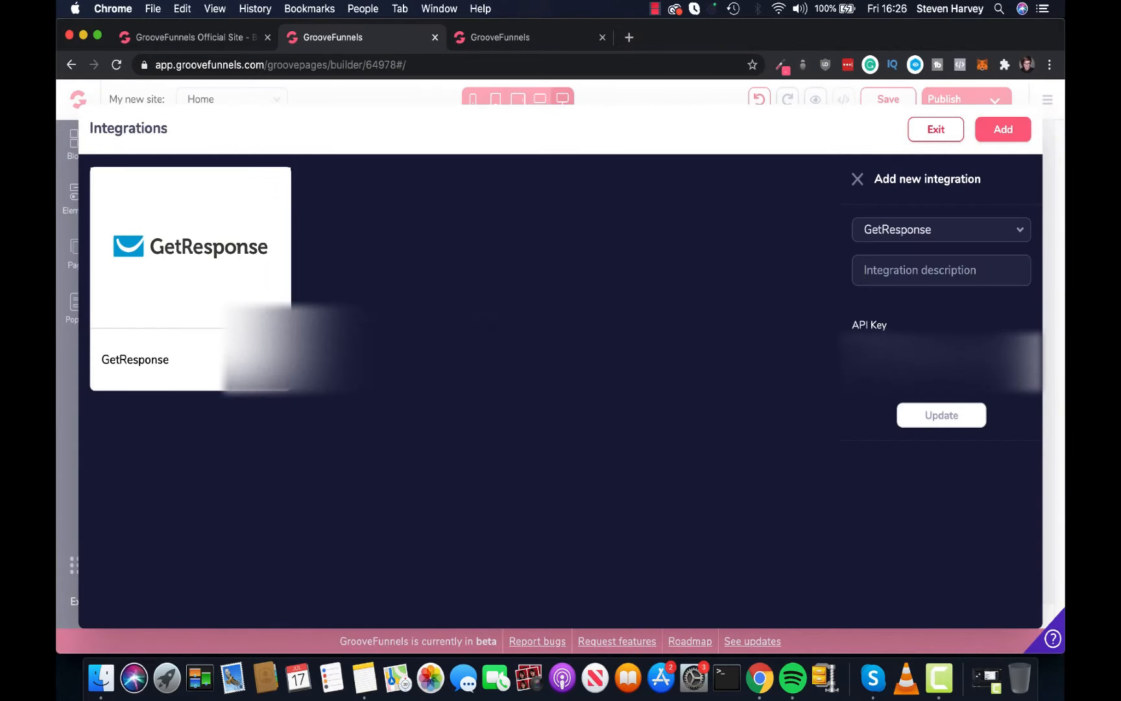
pyautogui.press('super+v')
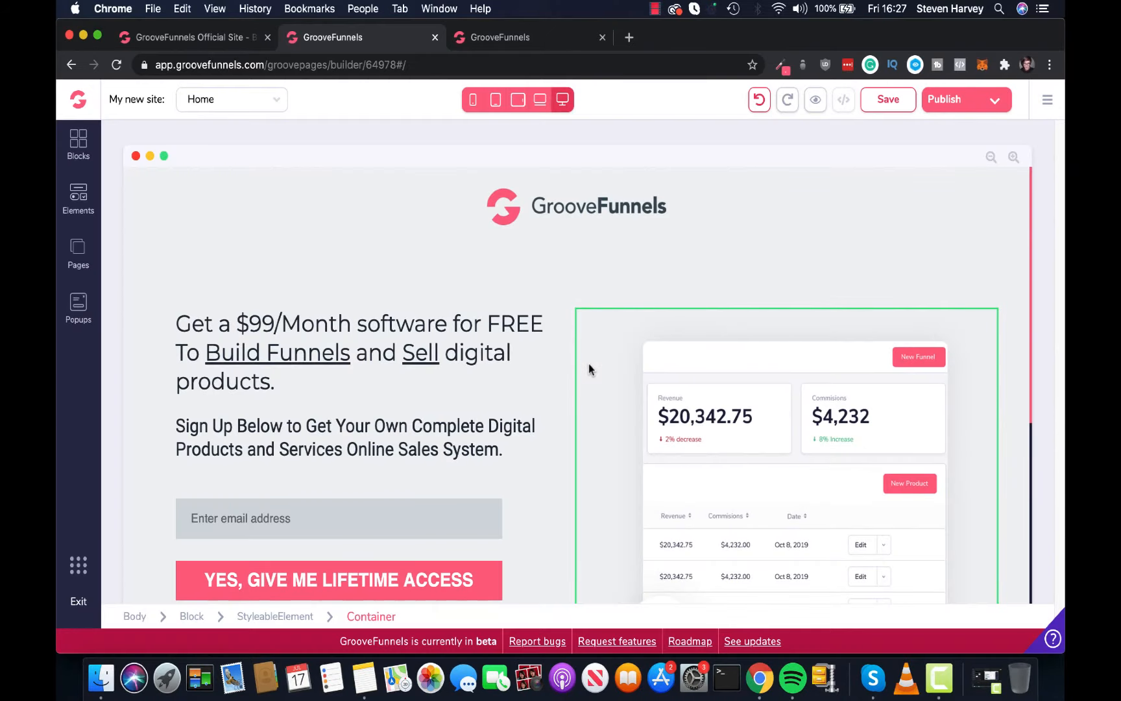
pyautogui.scroll(-5, 597, 365)
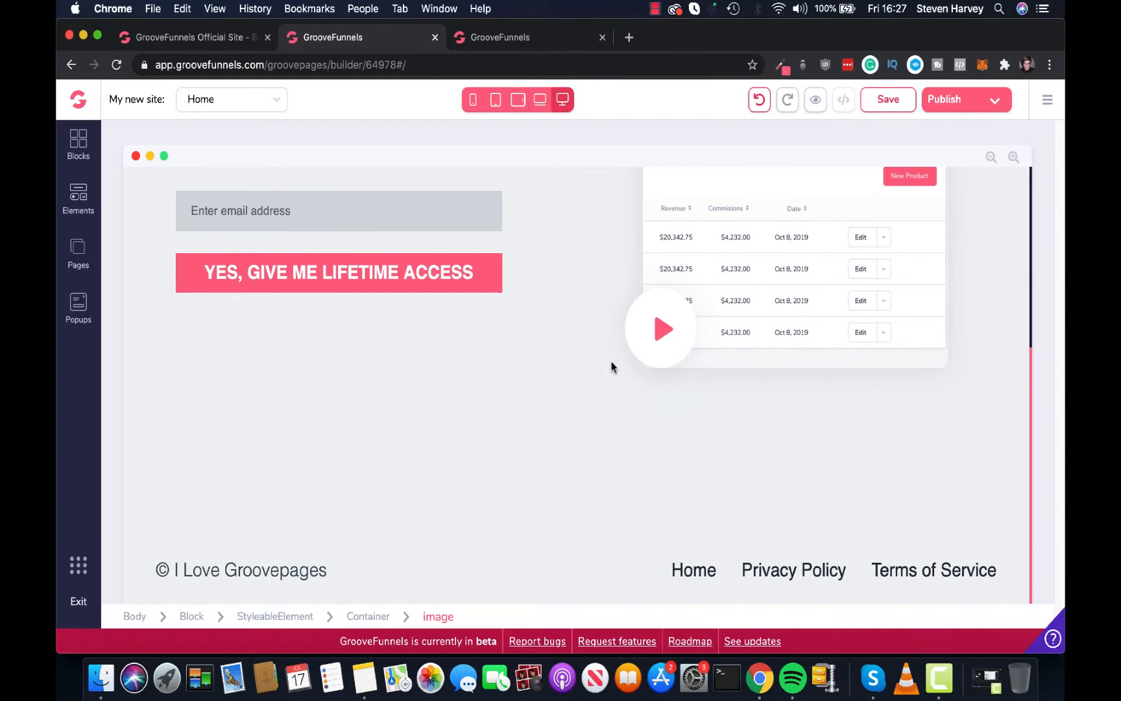
pyautogui.scroll(5, 570, 403)
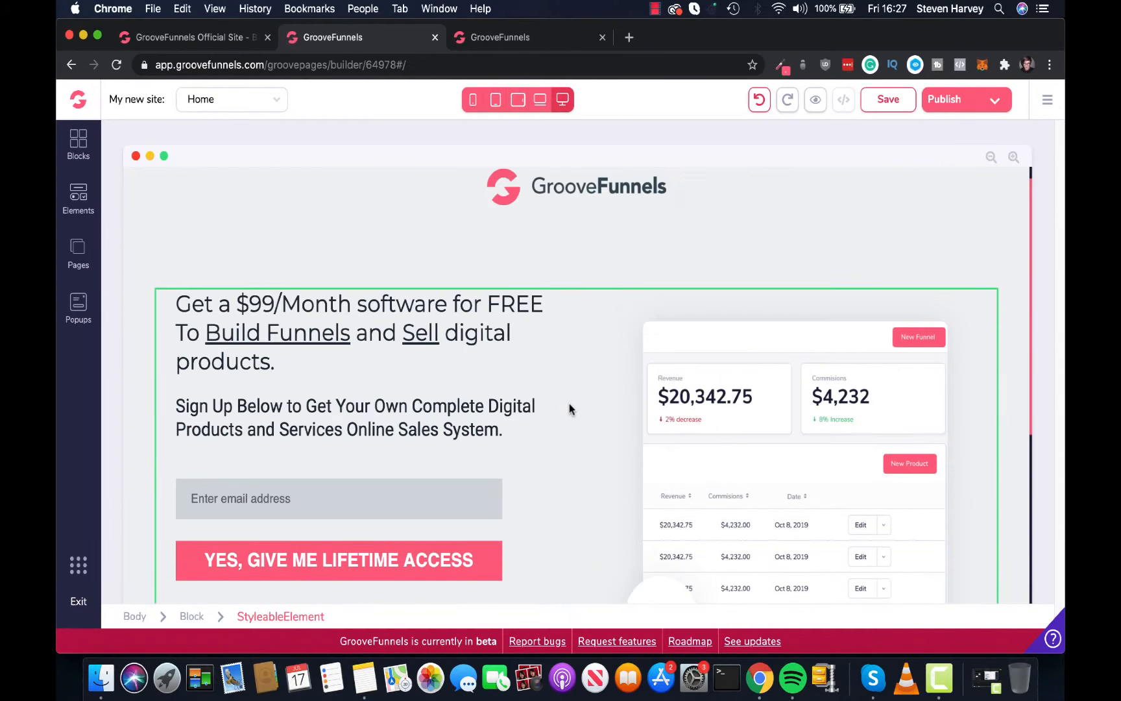
pyautogui.scroll(-5, 570, 403)
pyautogui.scroll(5, 570, 403)
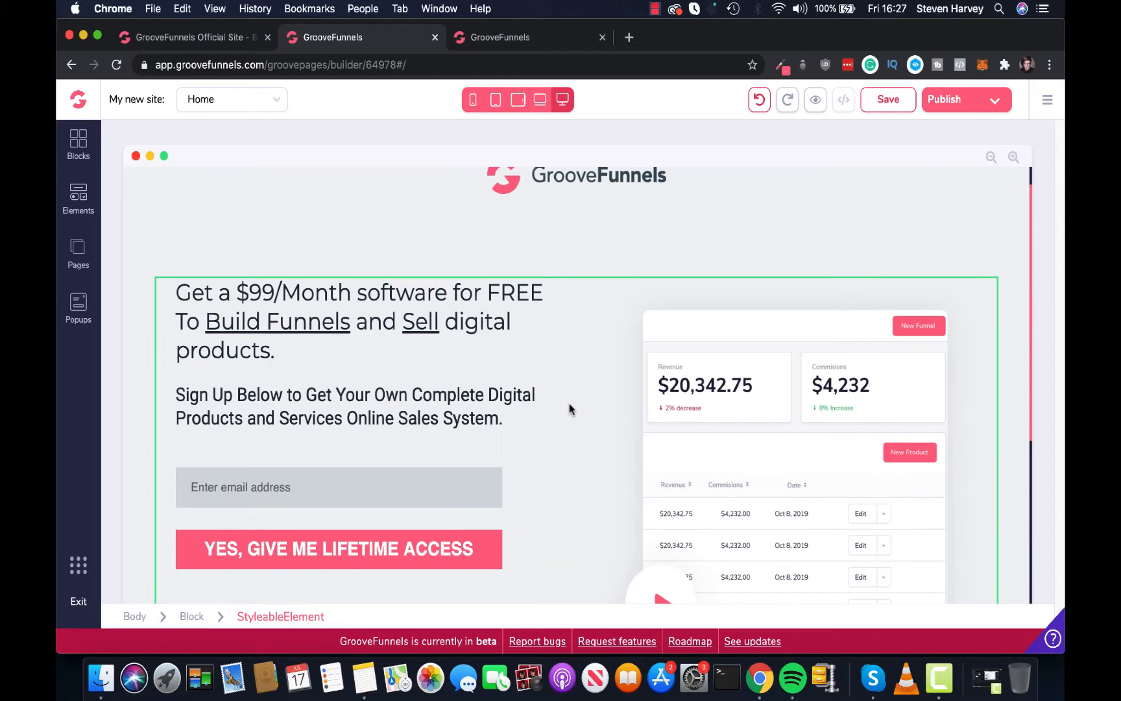
pyautogui.scroll(-1, 570, 403)
pyautogui.scroll(-2, 570, 405)
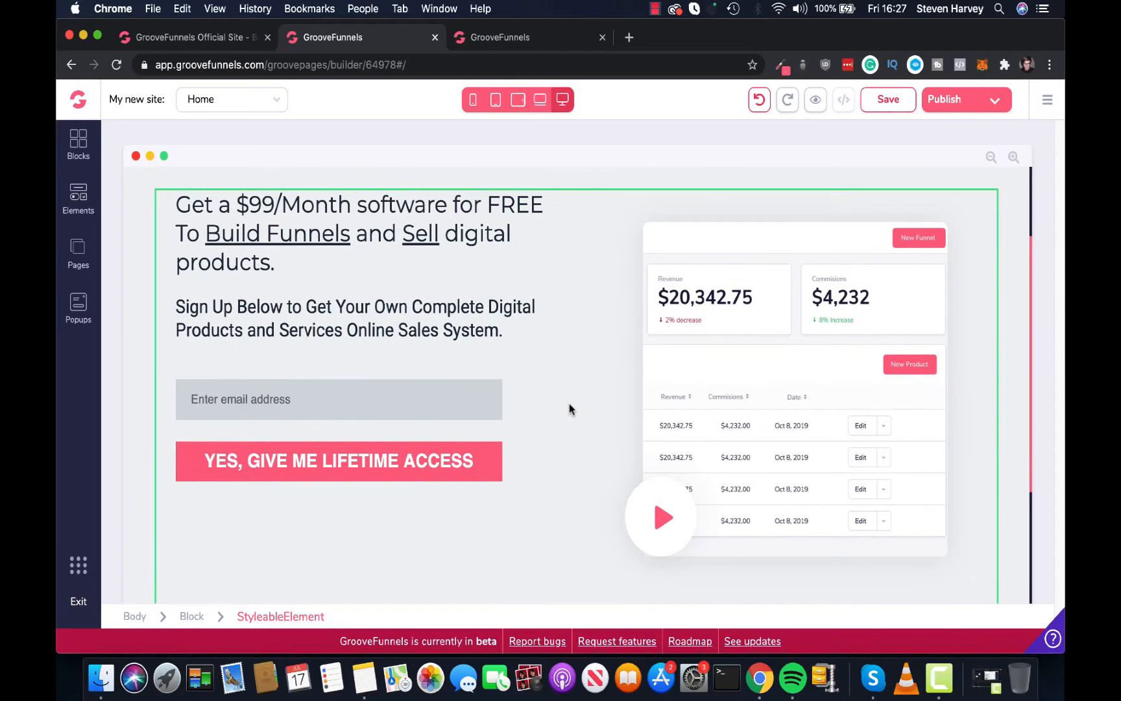
# Open the hidden thankyou page and switch the editor to the laptop view
pyautogui.click(79, 249)
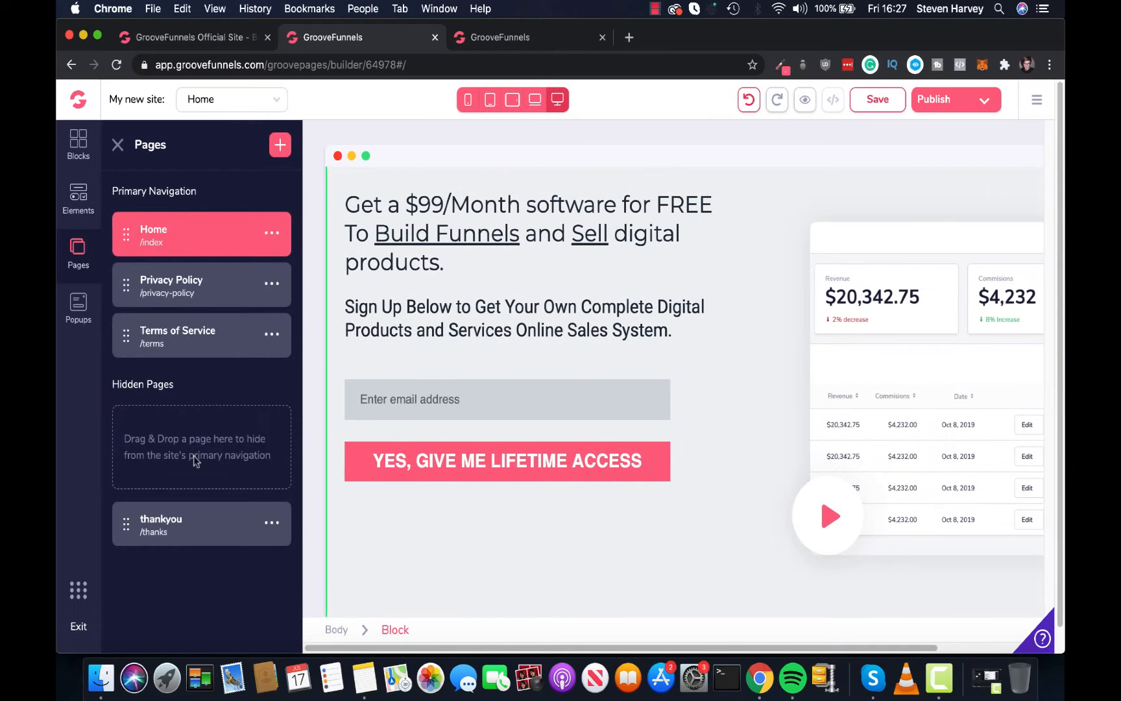
pyautogui.click(215, 534)
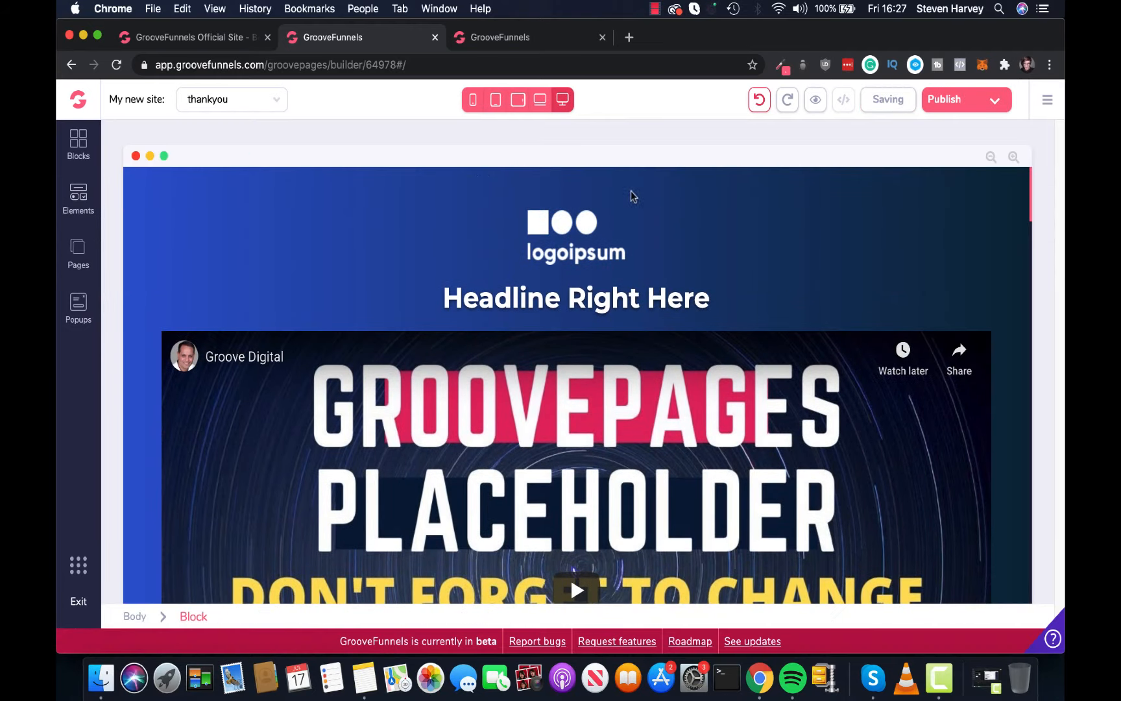
pyautogui.click(540, 100)
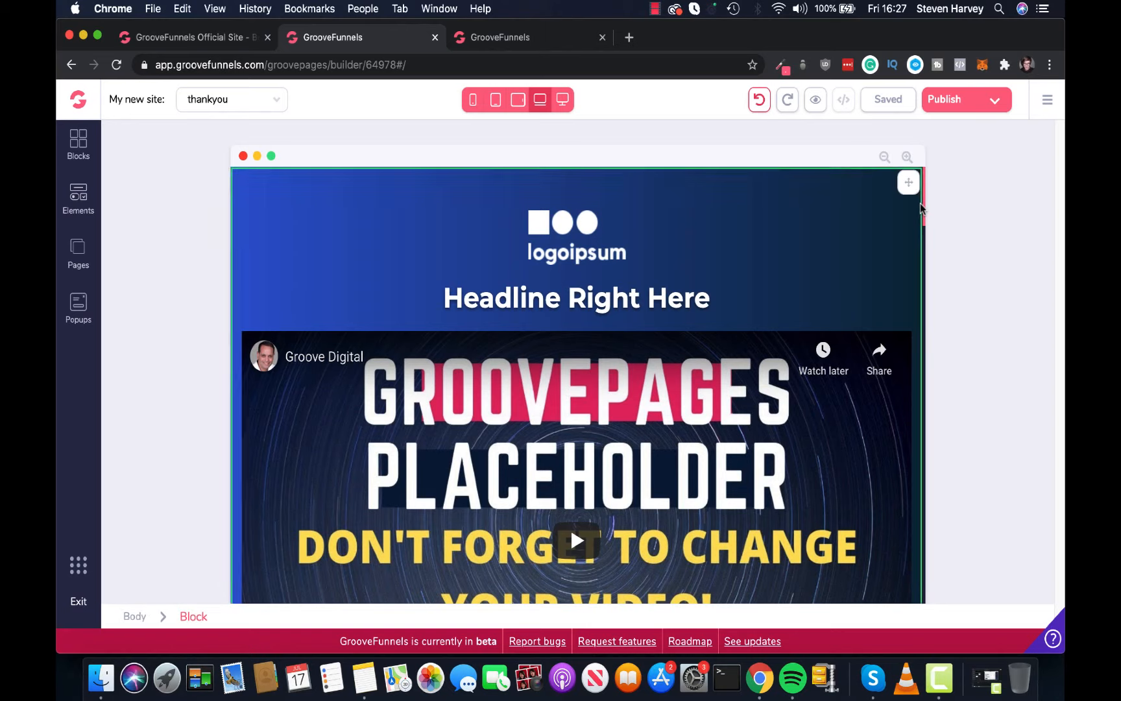
# Review the thankyou page's template content from the headline and video down through the questions to the footer
pyautogui.scroll(-10, 875, 373)
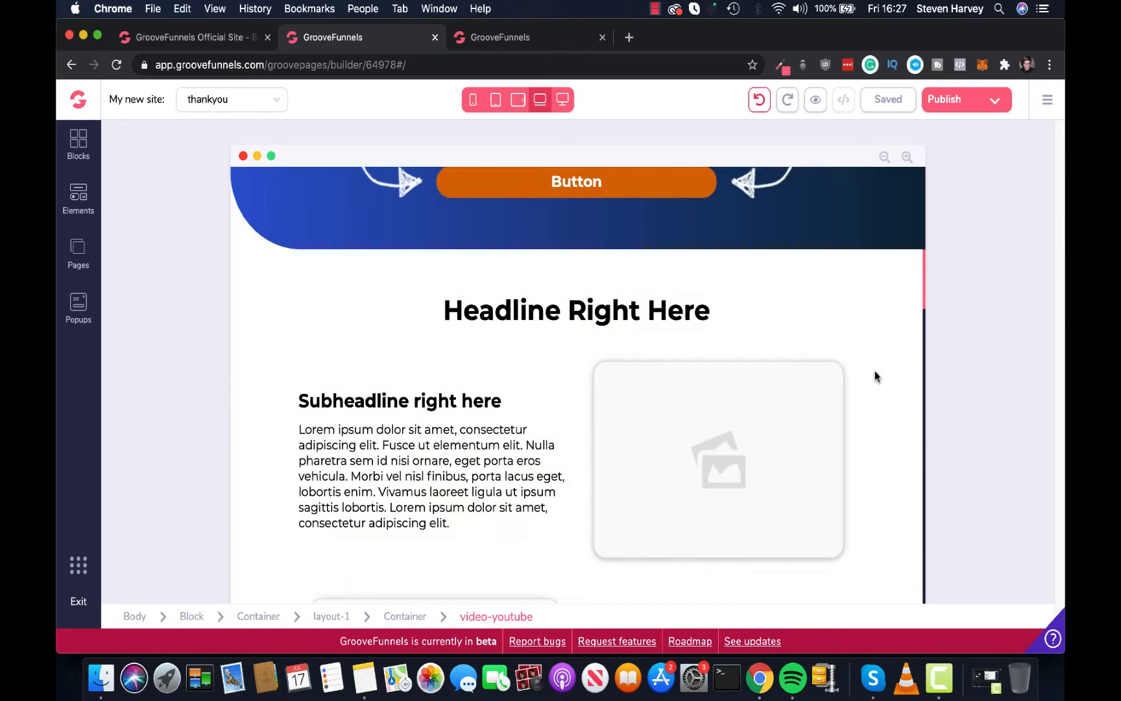
pyautogui.scroll(-12, 875, 370)
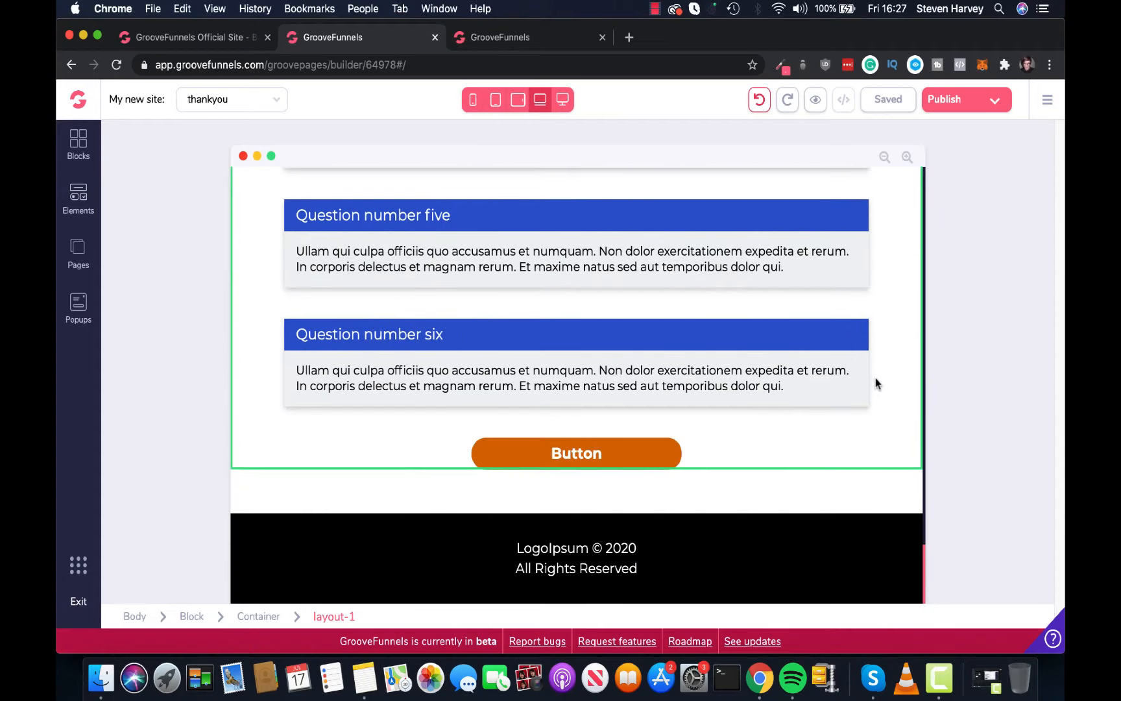
pyautogui.scroll(5, 875, 378)
pyautogui.scroll(15, 875, 381)
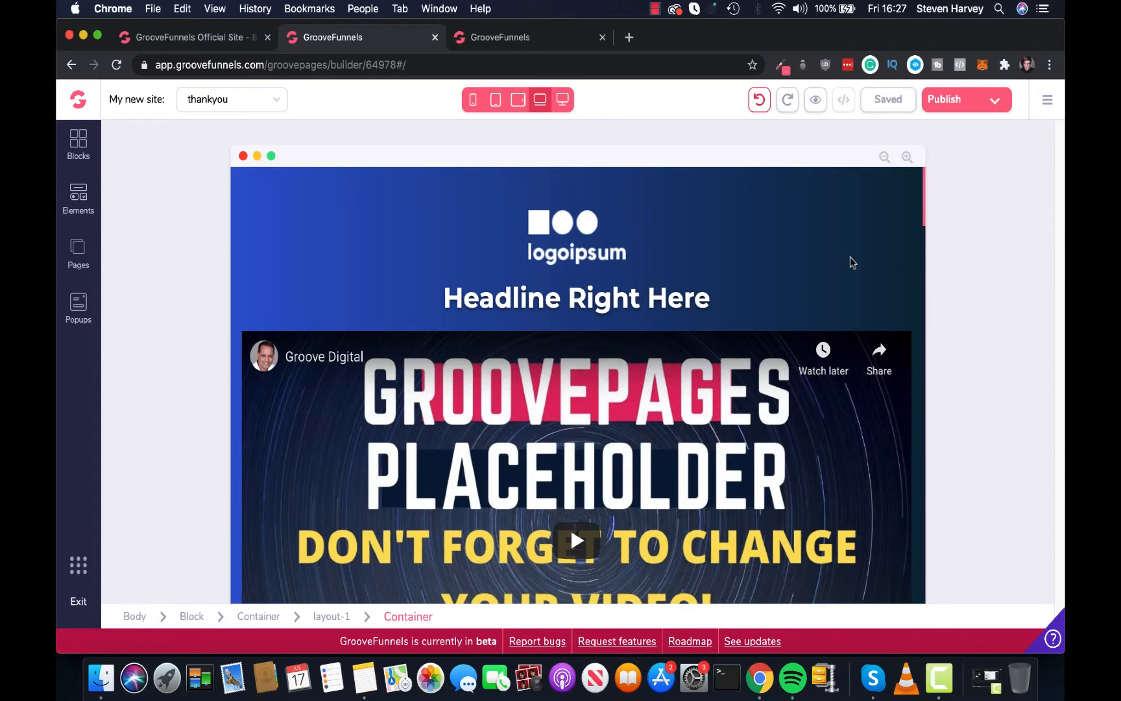
pyautogui.scroll(-2, 847, 262)
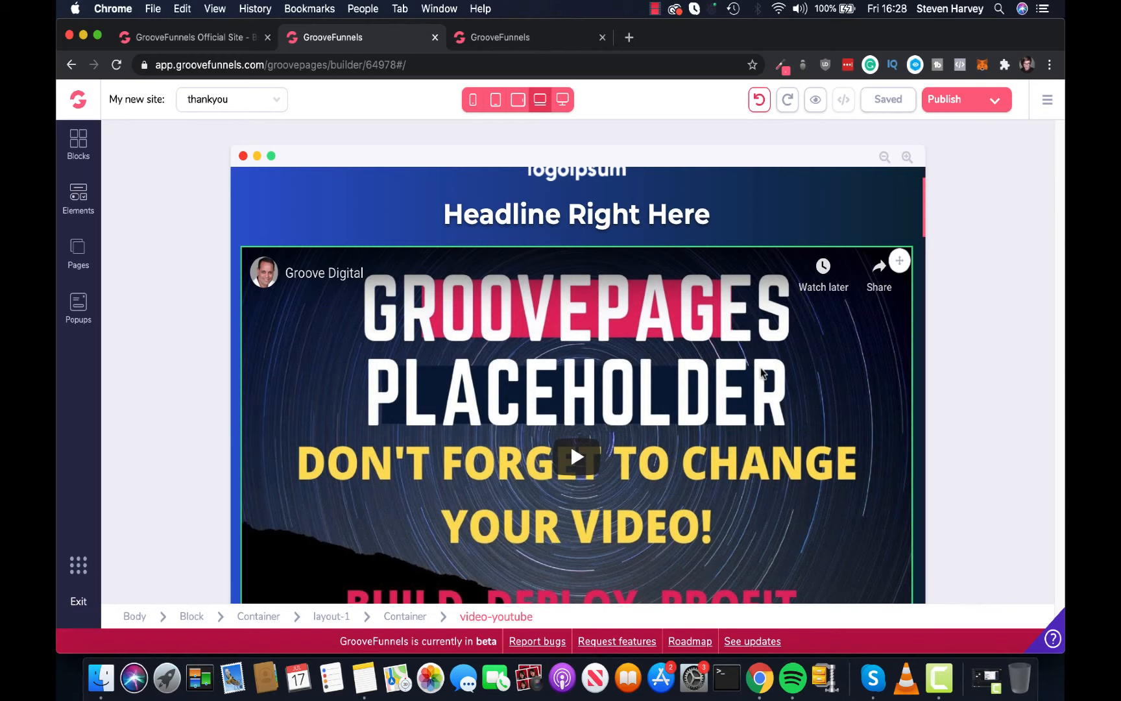
pyautogui.scroll(1, 762, 372)
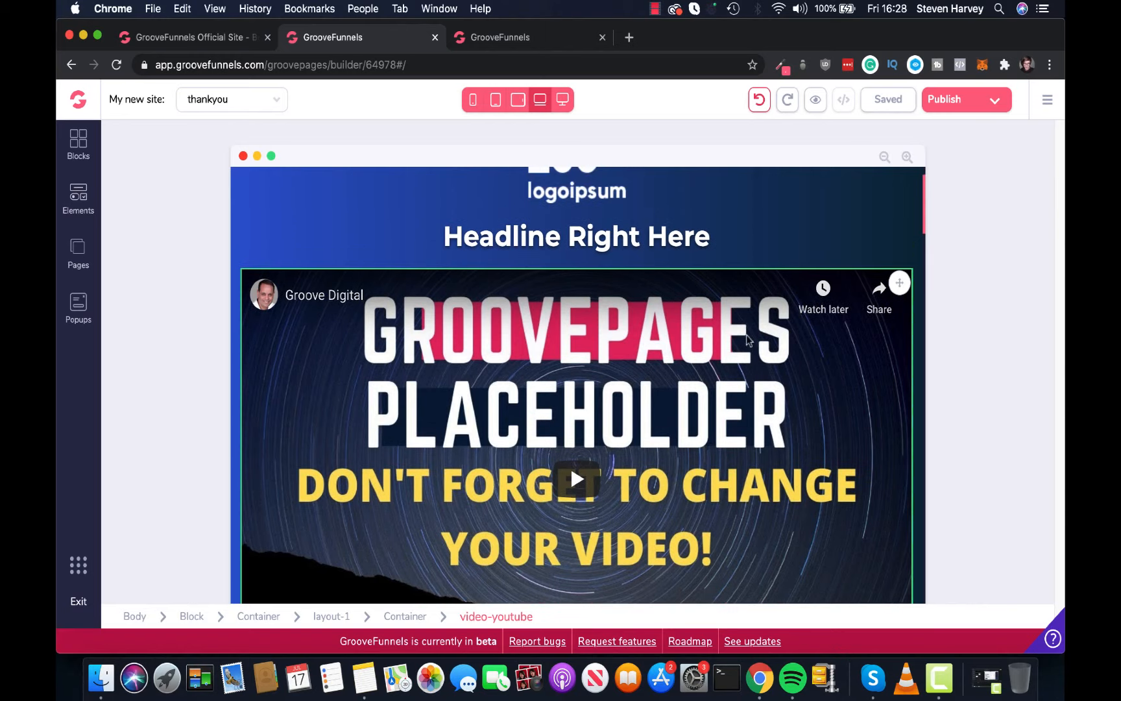
pyautogui.scroll(1, 713, 366)
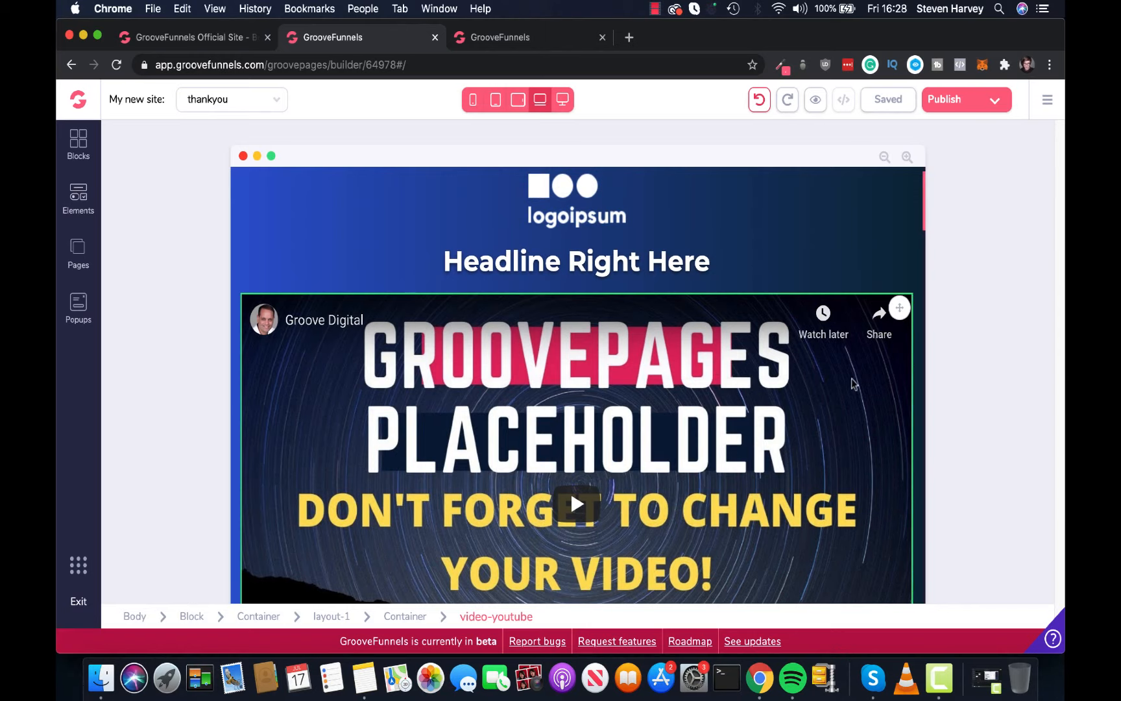
# Examine the thankyou page's opening section, from the headline and placeholder video to the orange button and first image block below
pyautogui.scroll(-5, 859, 379)
pyautogui.scroll(-6, 837, 377)
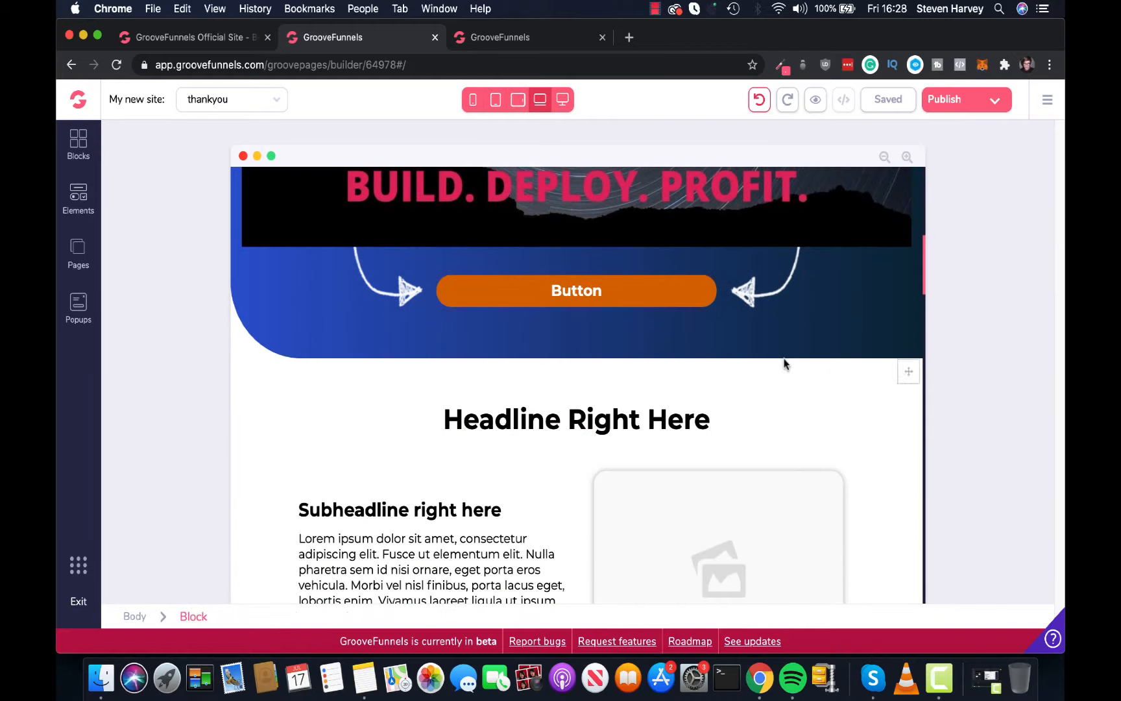
pyautogui.click(583, 292)
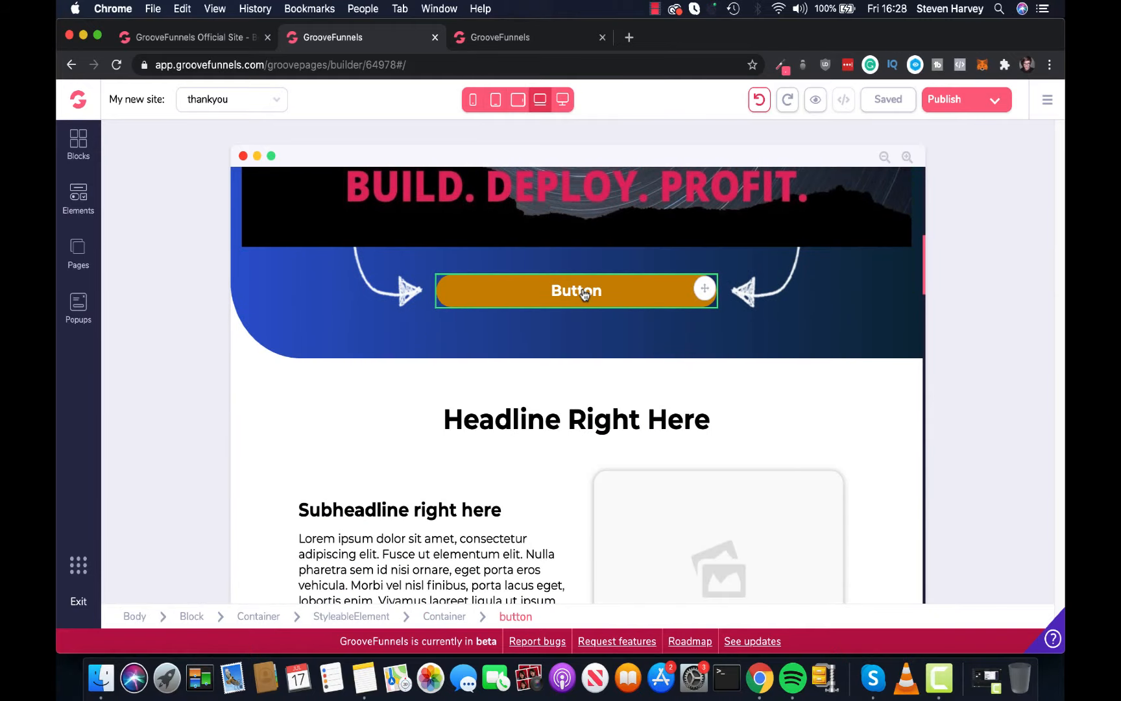
pyautogui.click(836, 338)
pyautogui.scroll(5, 837, 339)
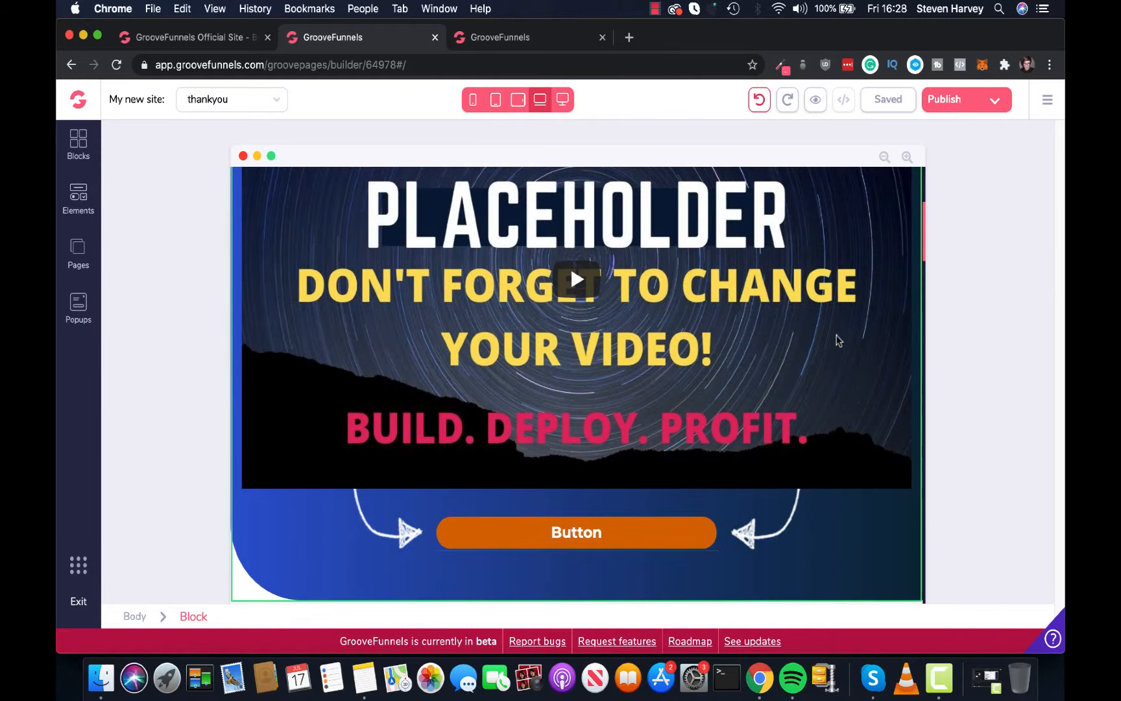
pyautogui.click(537, 188)
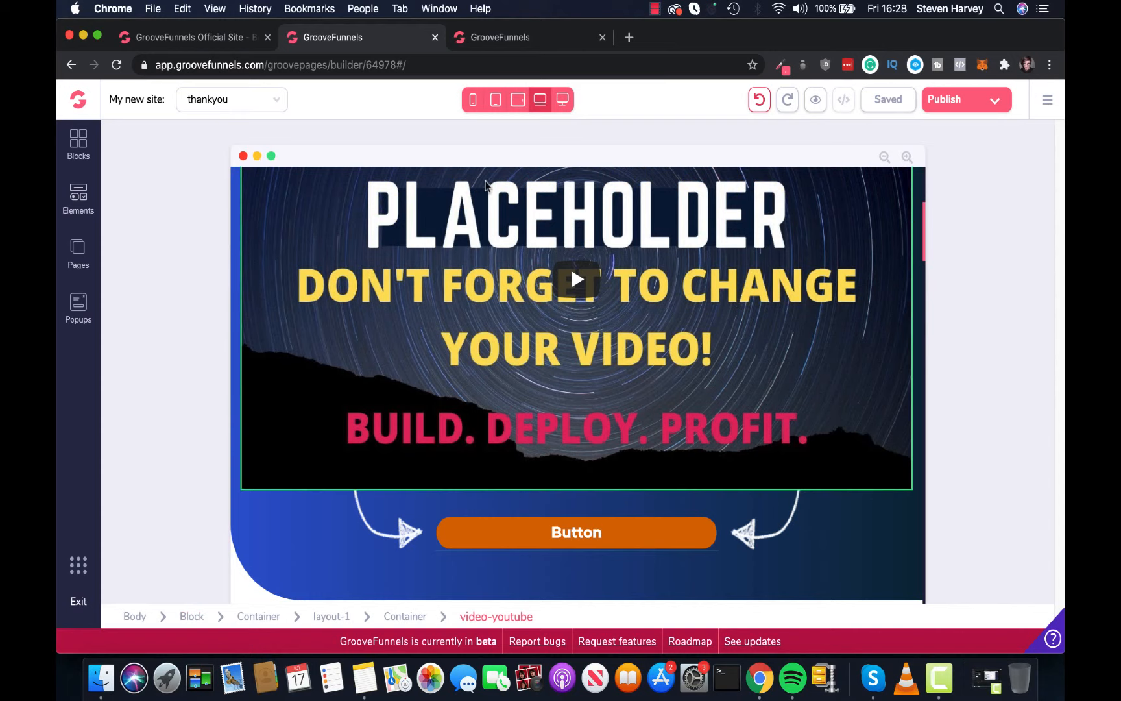
pyautogui.scroll(5, 770, 278)
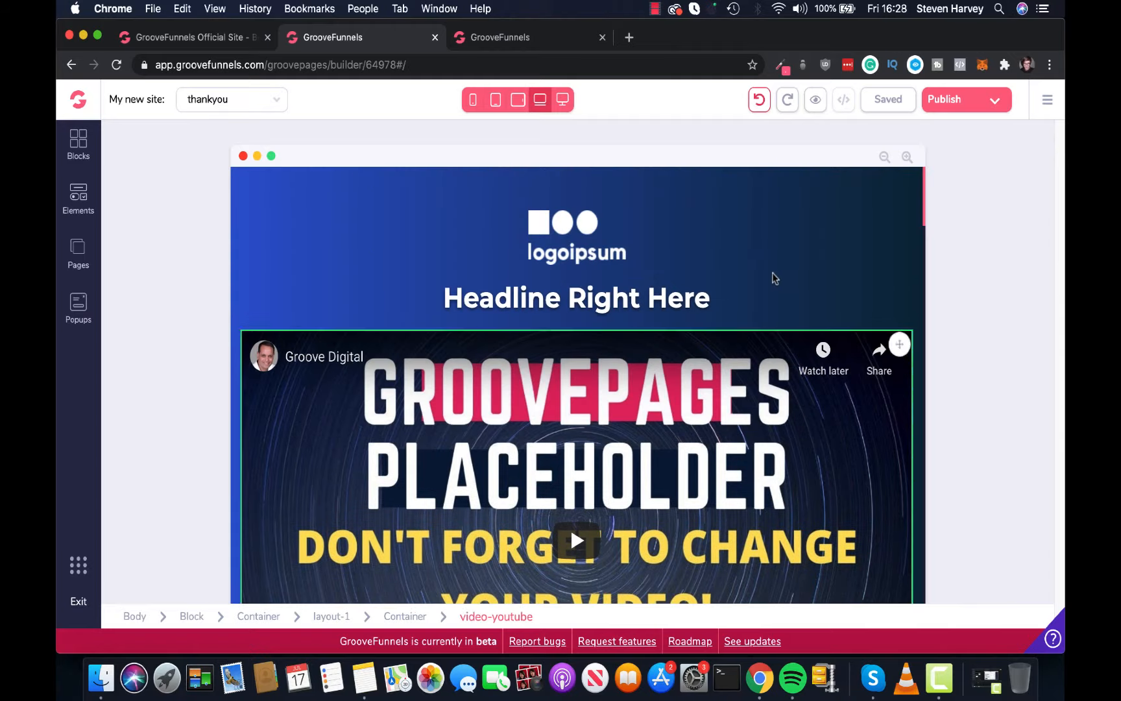
pyautogui.scroll(-6, 830, 307)
pyautogui.click(604, 472)
pyautogui.scroll(-8, 708, 462)
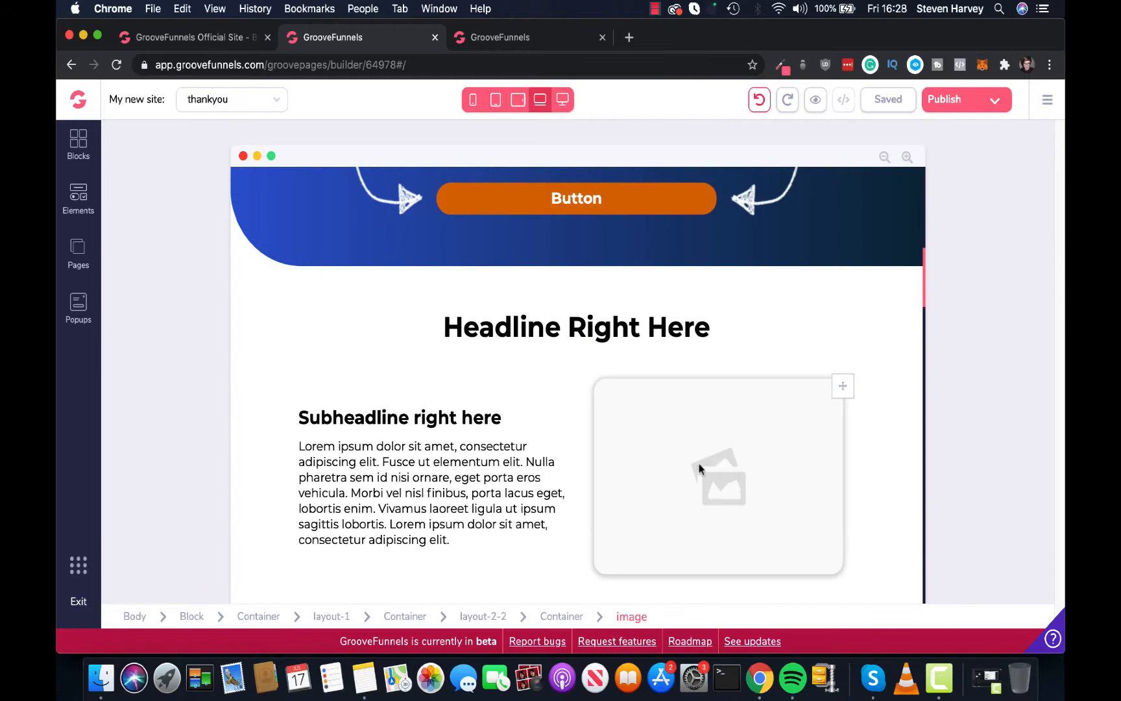
pyautogui.scroll(7, 714, 458)
pyautogui.scroll(3, 717, 460)
pyautogui.click(700, 461)
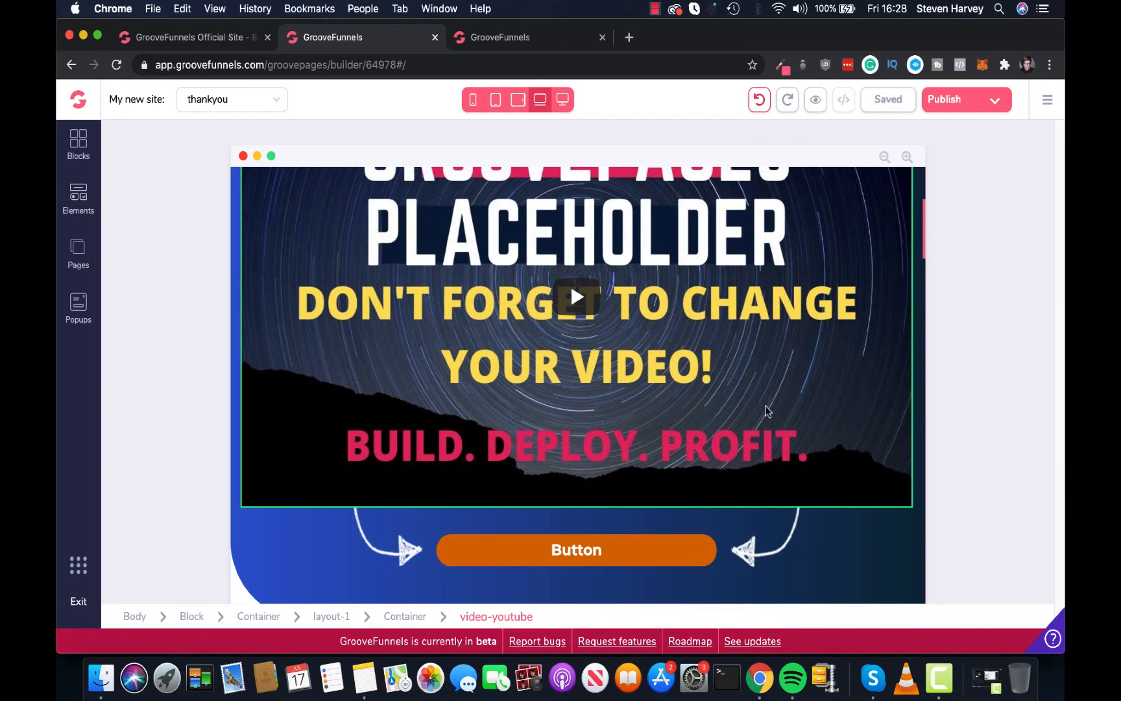
# Open the configuration of the orange button under the video and set its link type to URL
pyautogui.click(646, 551)
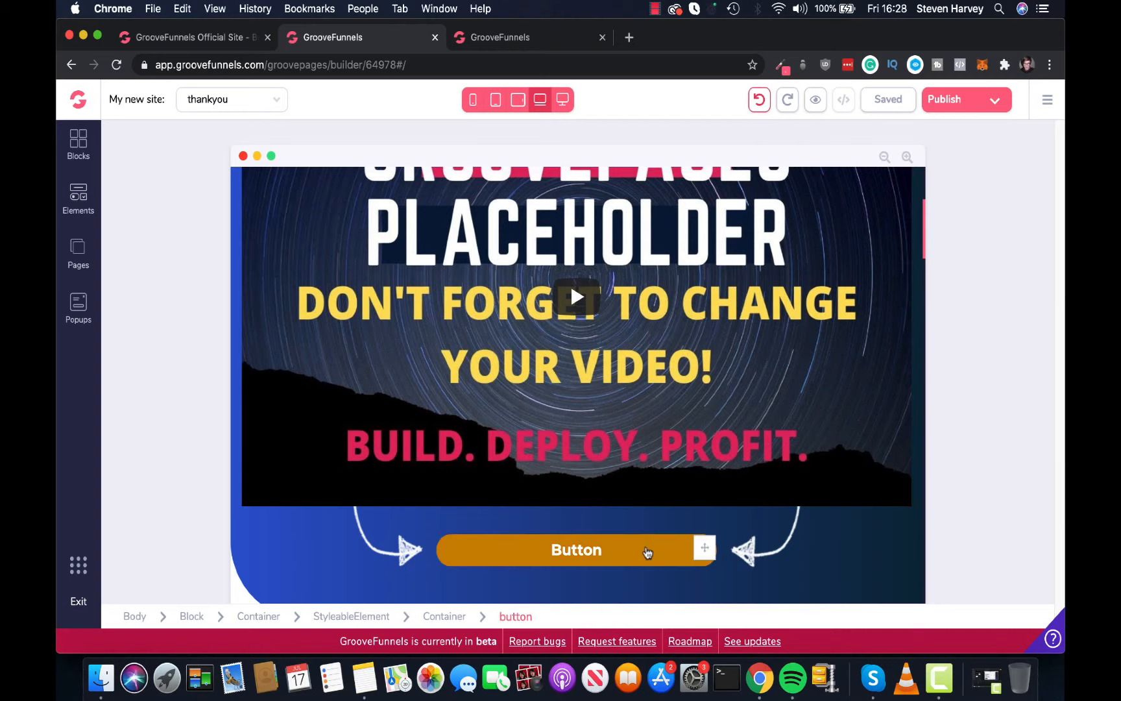
pyautogui.click(647, 552)
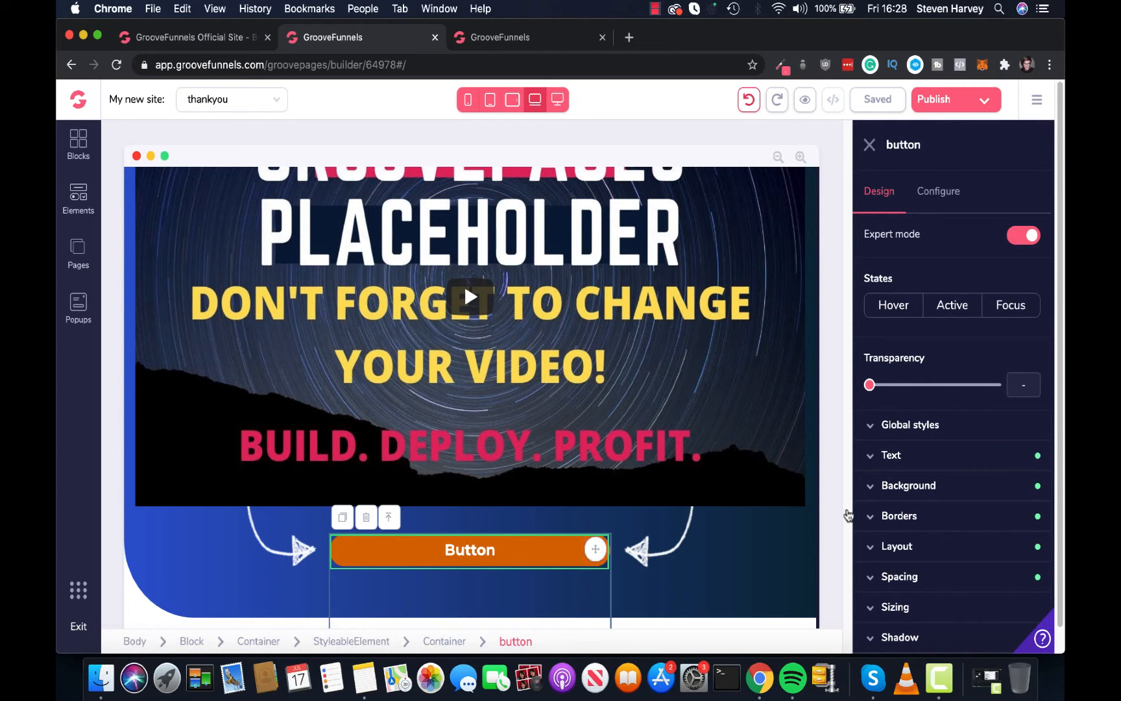
pyautogui.scroll(-1, 968, 518)
pyautogui.scroll(1, 971, 518)
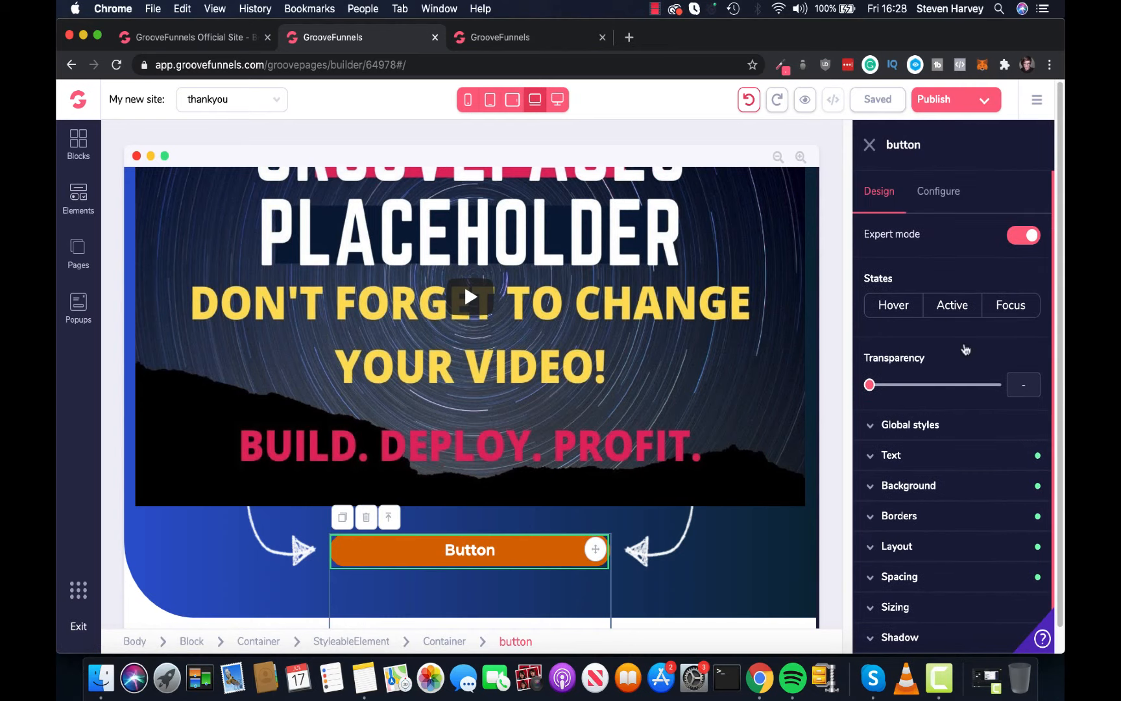
pyautogui.click(945, 203)
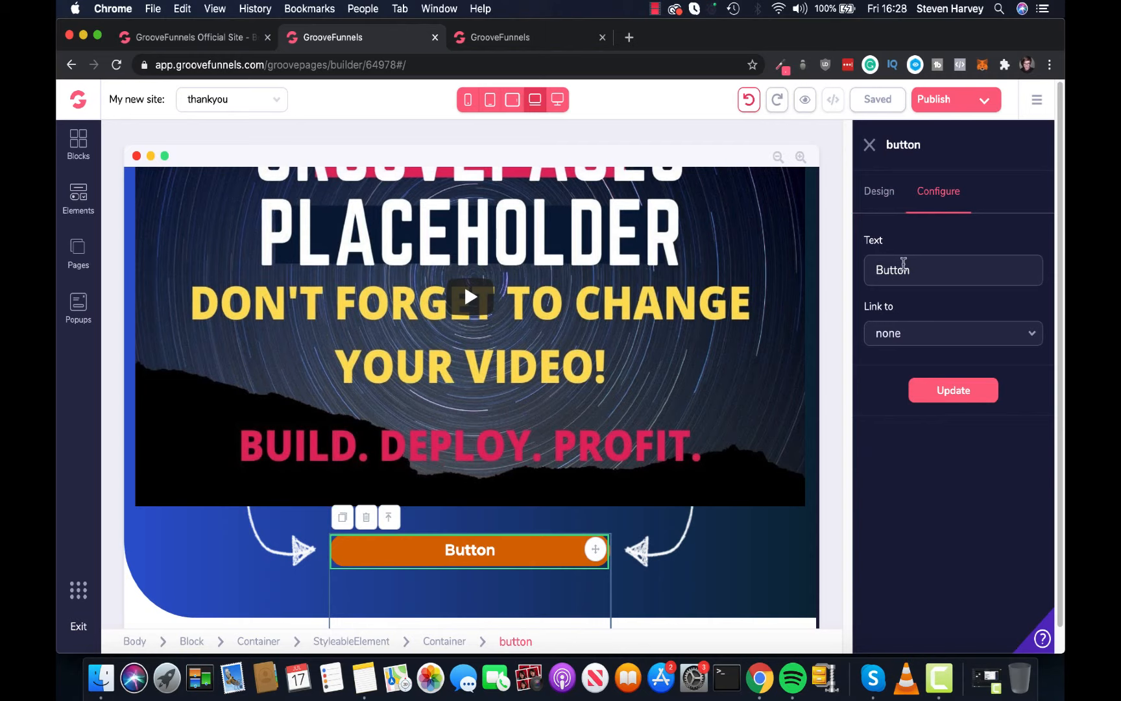
pyautogui.click(912, 333)
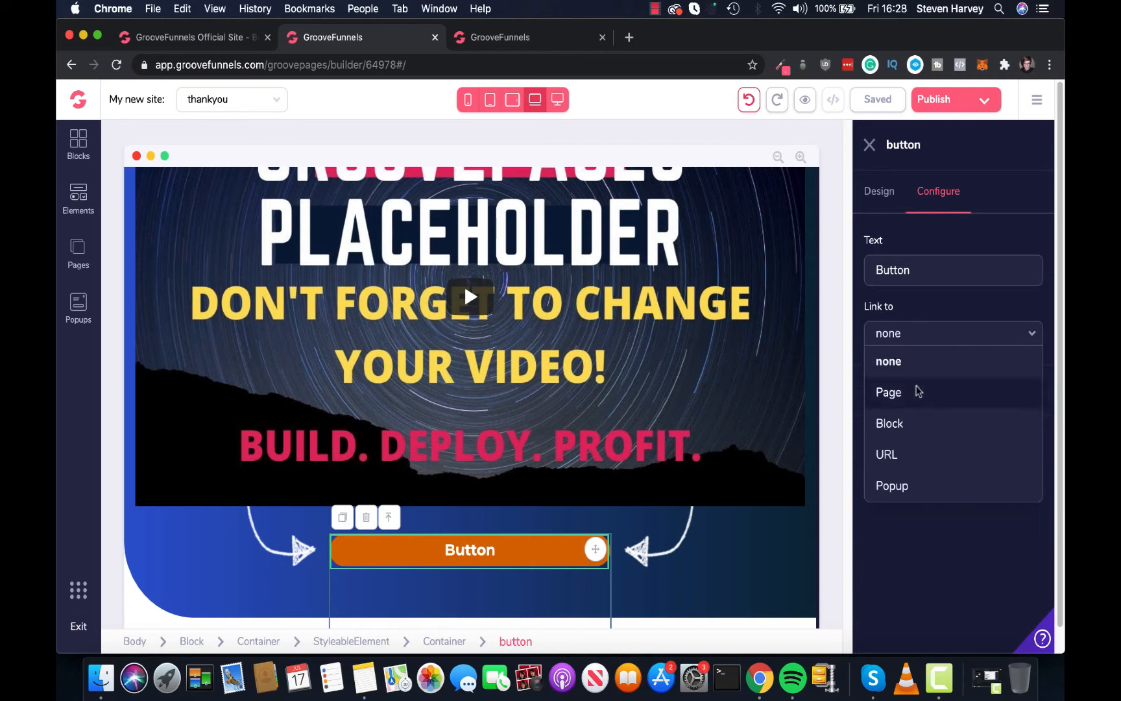
pyautogui.click(906, 452)
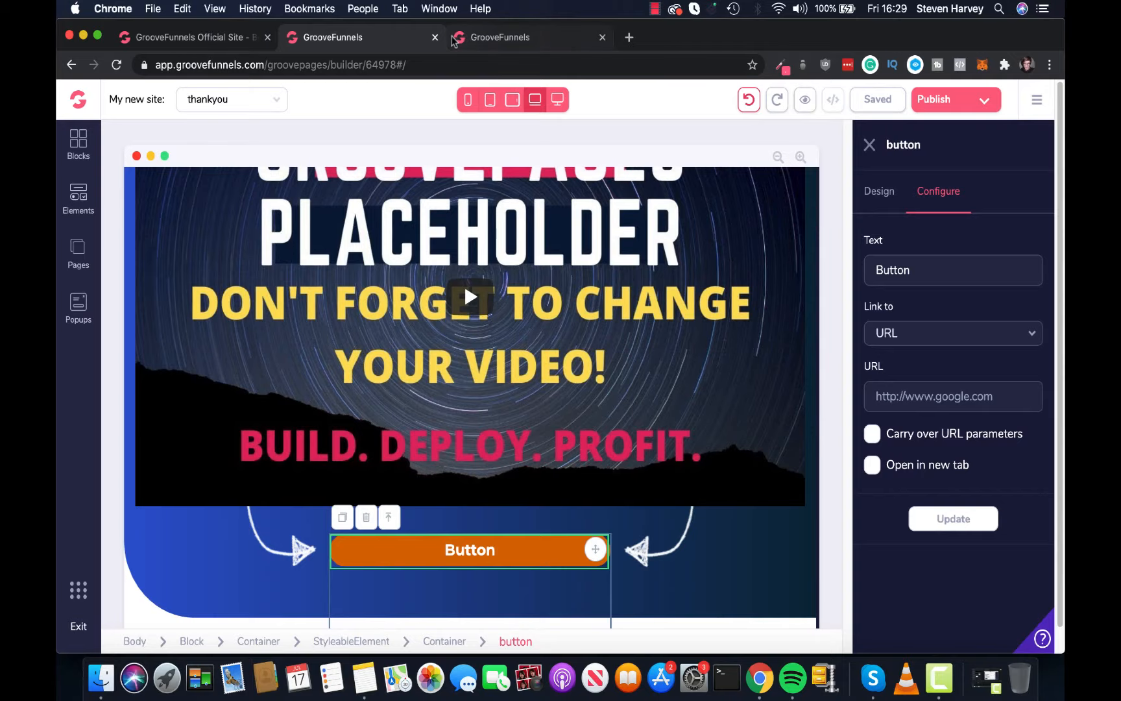
# Switch to the other GrooveFunnels browser tab, leave the builder and open the Groove Affiliate Program page
pyautogui.click(517, 40)
pyautogui.click(557, 221)
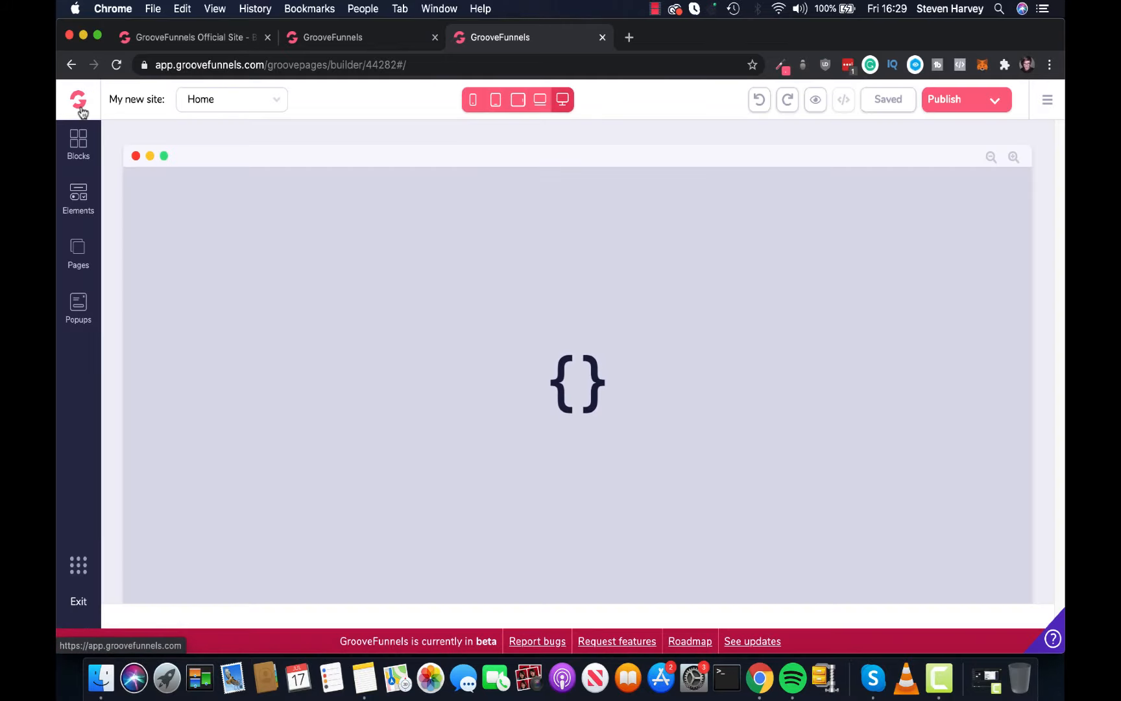
pyautogui.click(80, 104)
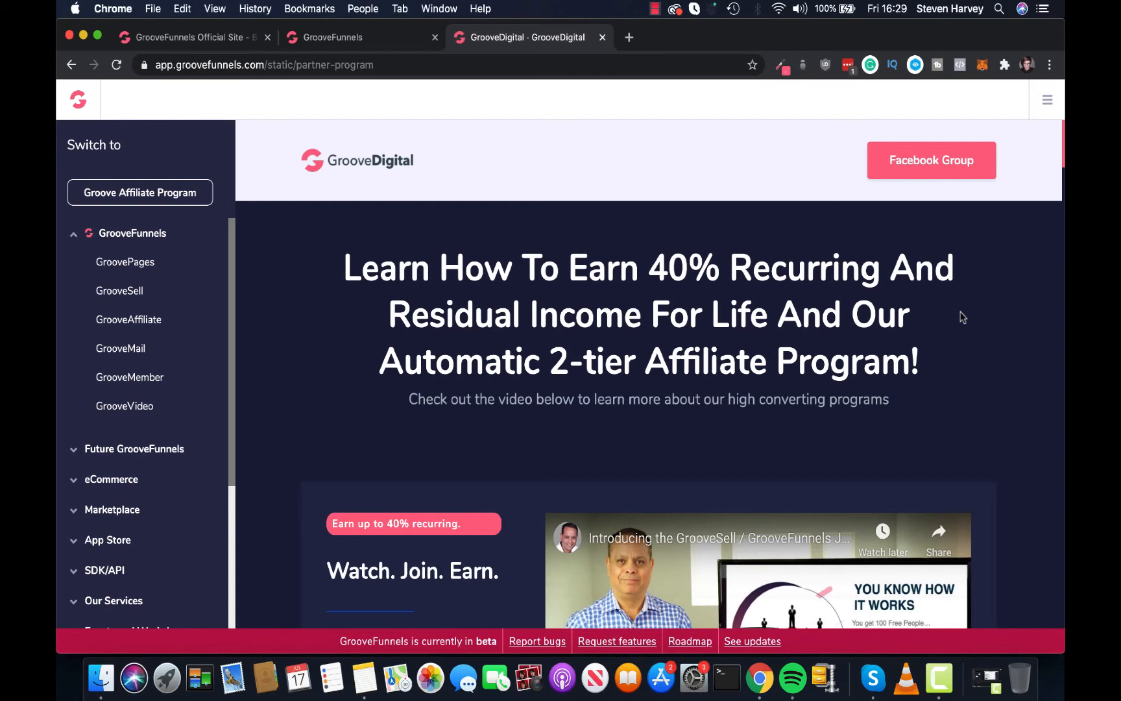
# Bring up the affiliate links in the Promotion Tools section and locate the main GrooveFunnels link
pyautogui.scroll(-5, 1027, 309)
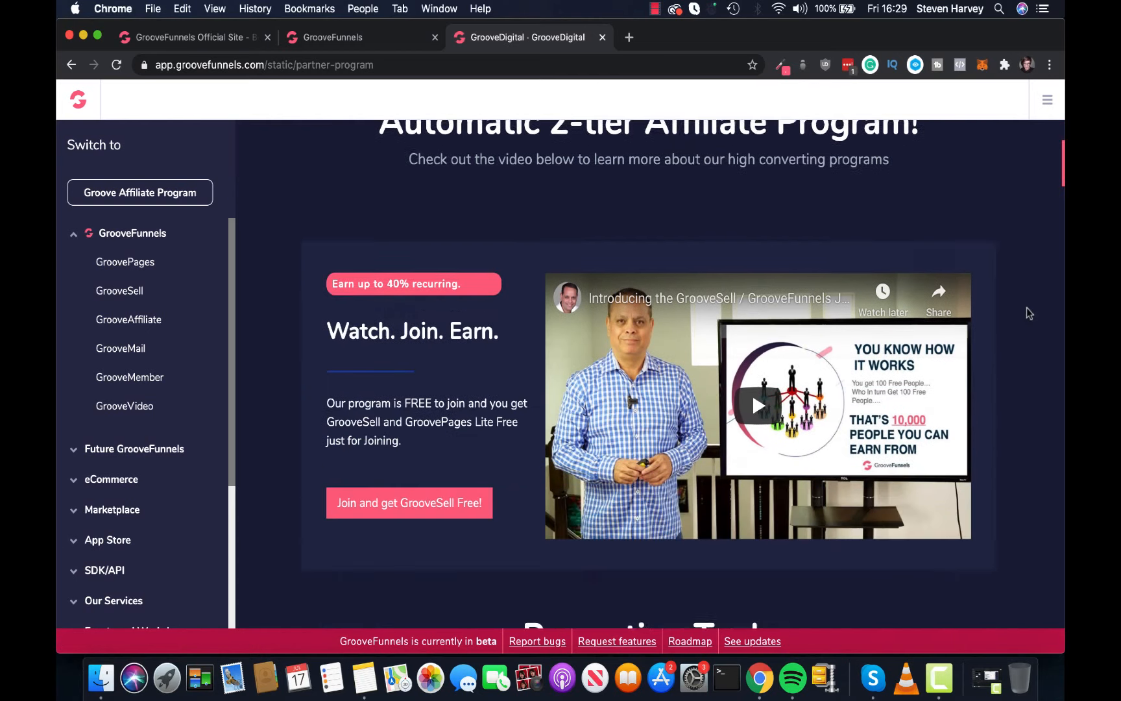
pyautogui.scroll(-8, 1026, 313)
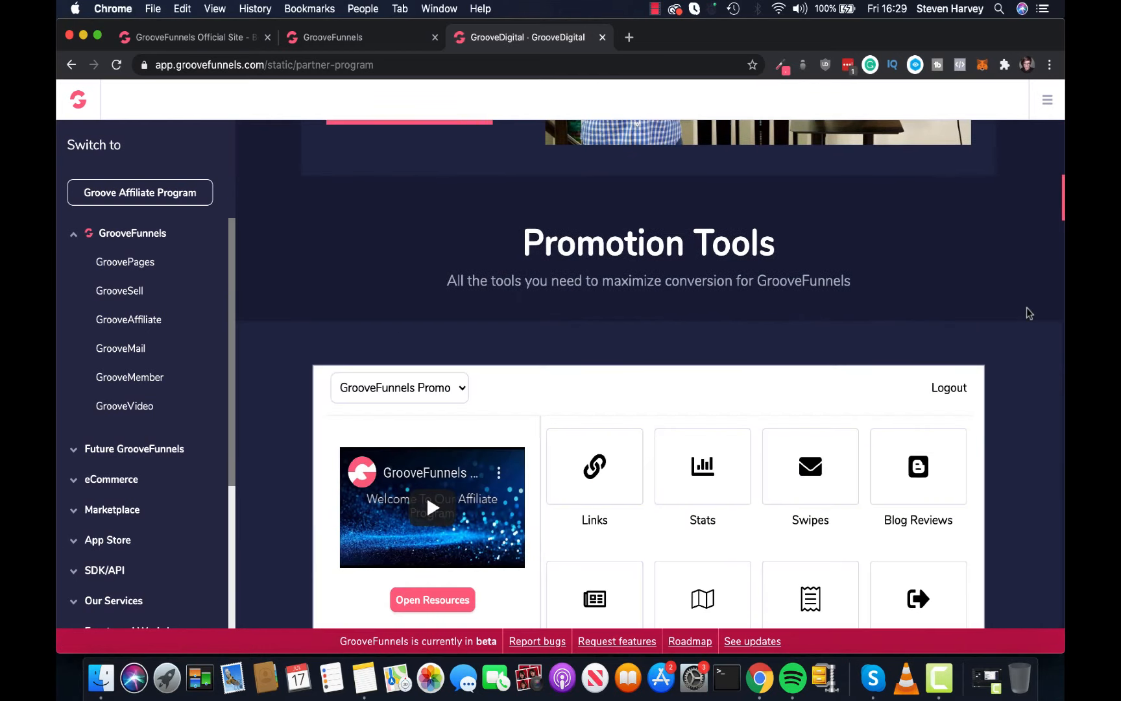
pyautogui.scroll(-5, 1027, 313)
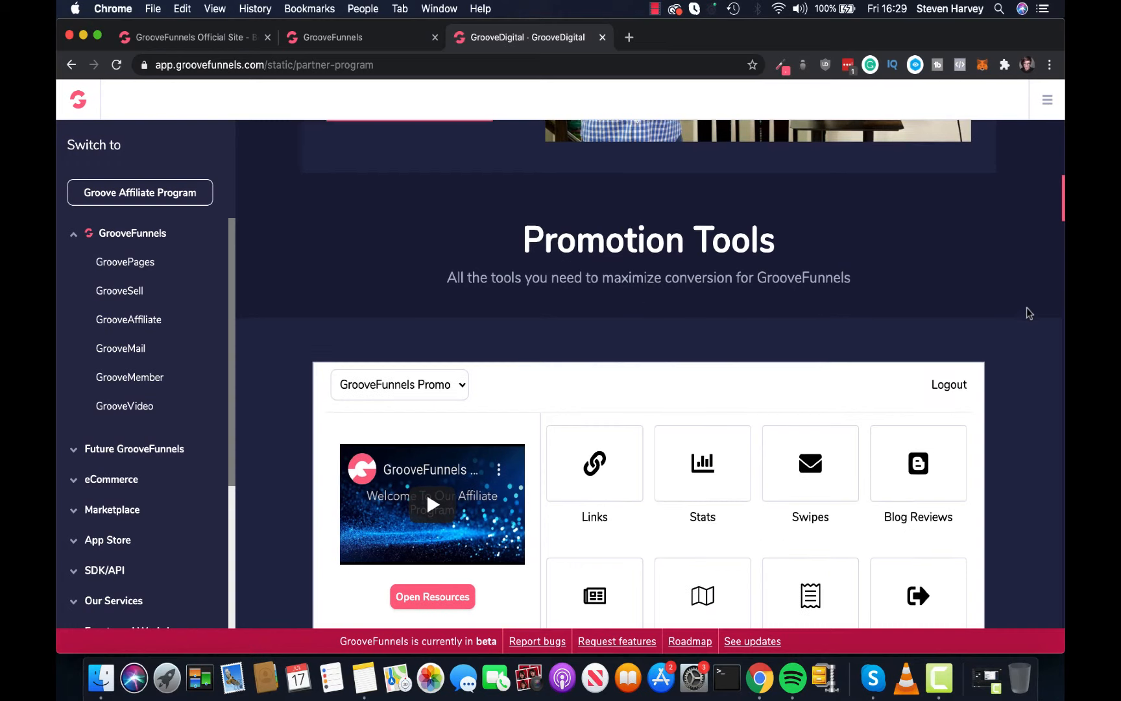
pyautogui.scroll(1, 1029, 314)
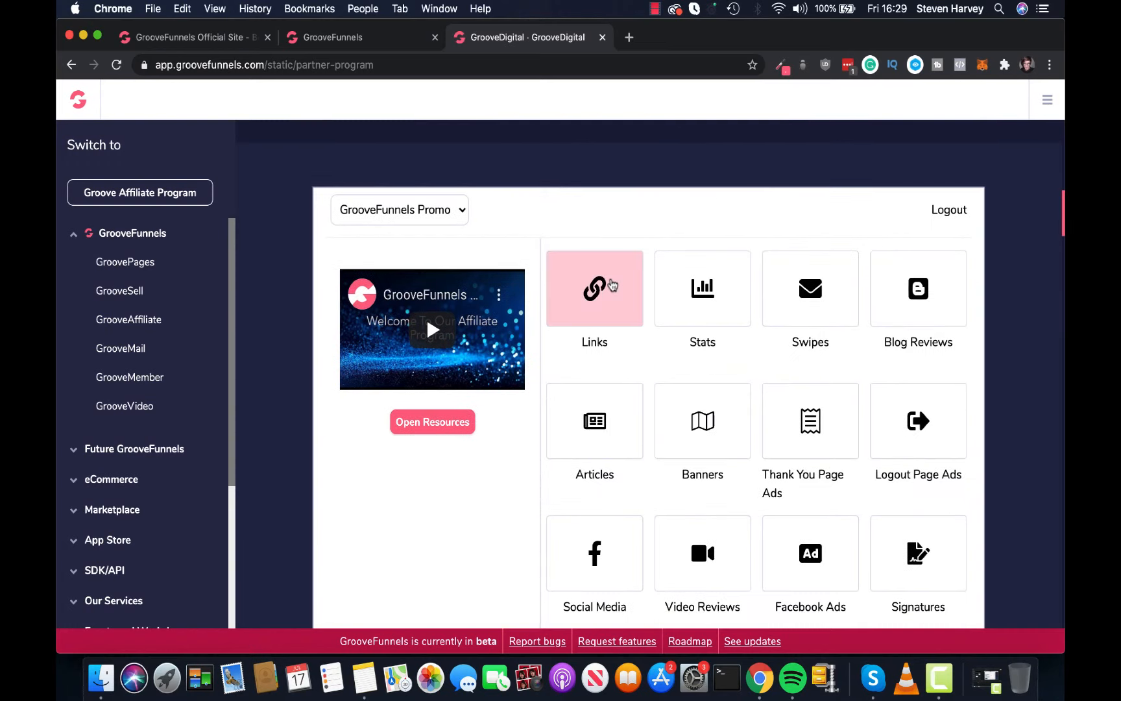
pyautogui.click(611, 285)
pyautogui.scroll(-3, 716, 358)
pyautogui.scroll(2, 818, 355)
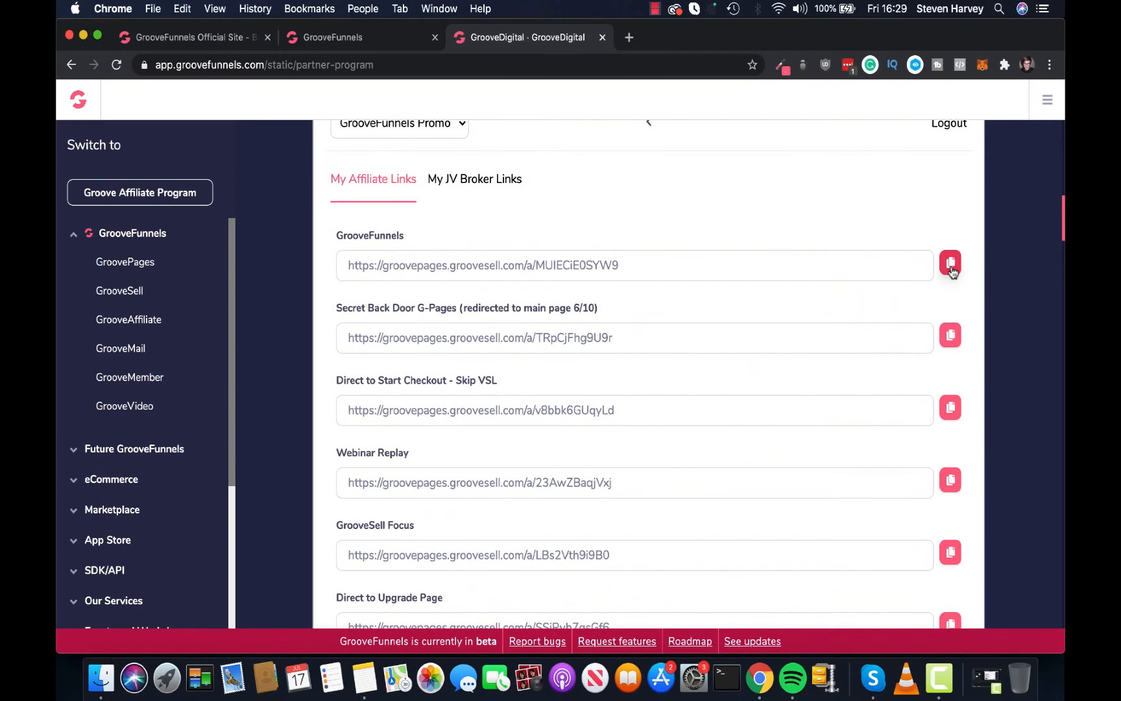
# Return to the thankyou page editor and examine how the logo, headline, video and linked button are arranged
pyautogui.click(393, 37)
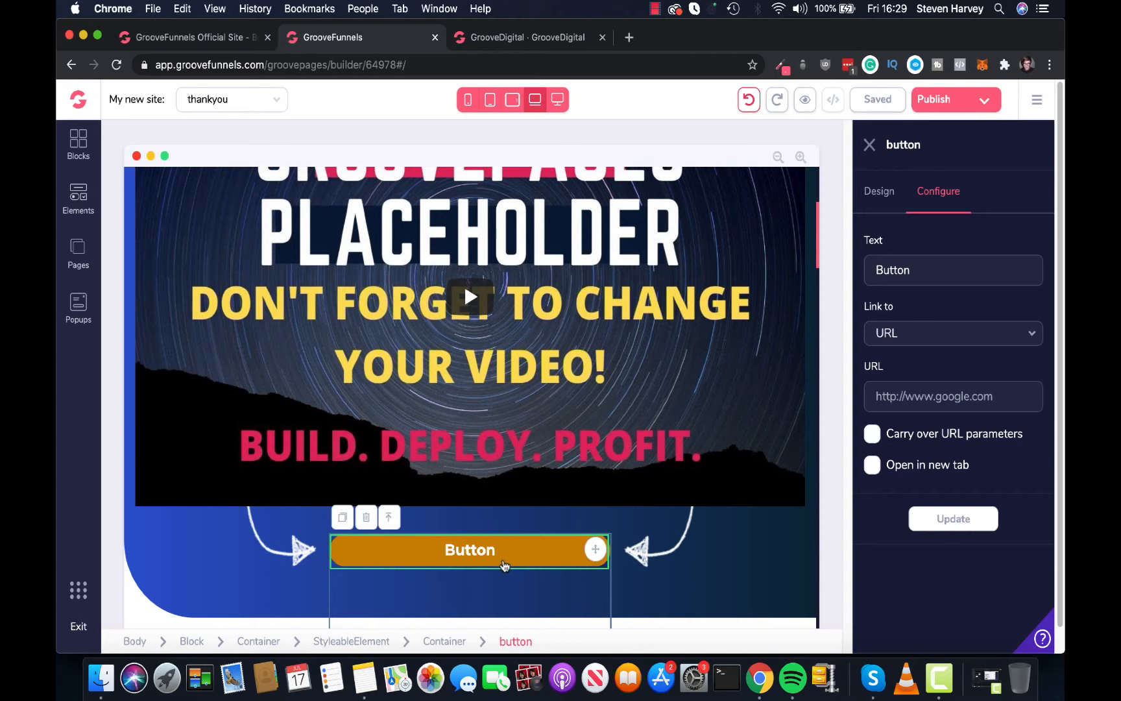
pyautogui.scroll(-6, 744, 483)
pyautogui.scroll(10, 763, 470)
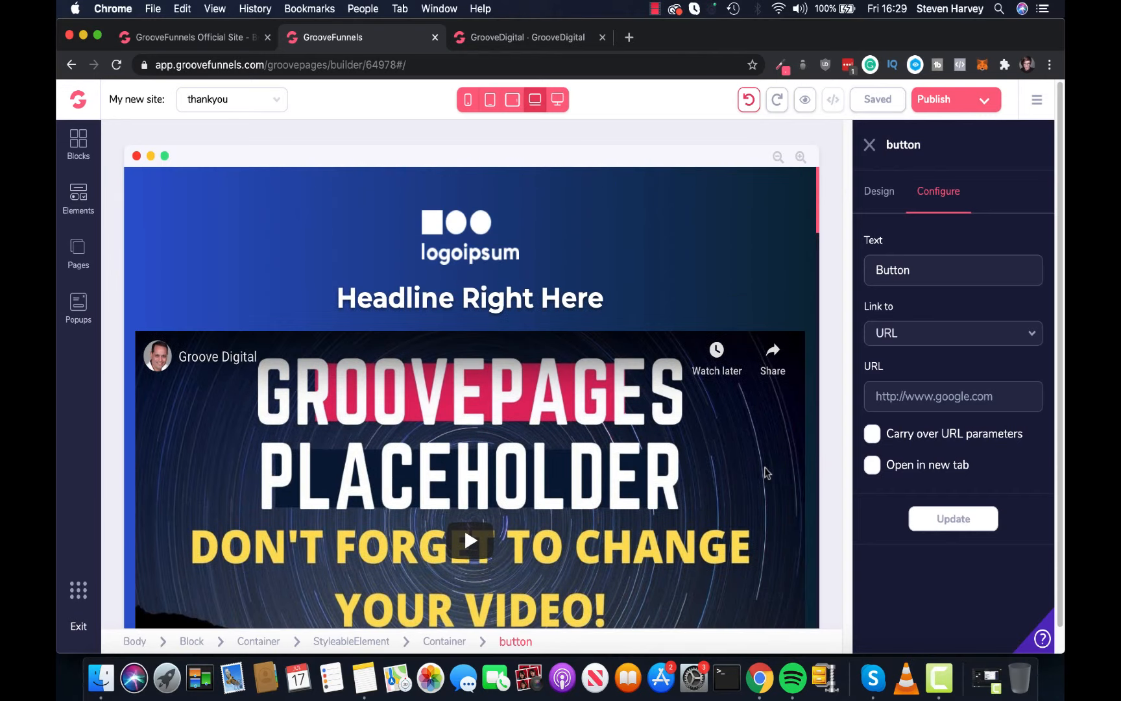
pyautogui.scroll(-5, 767, 474)
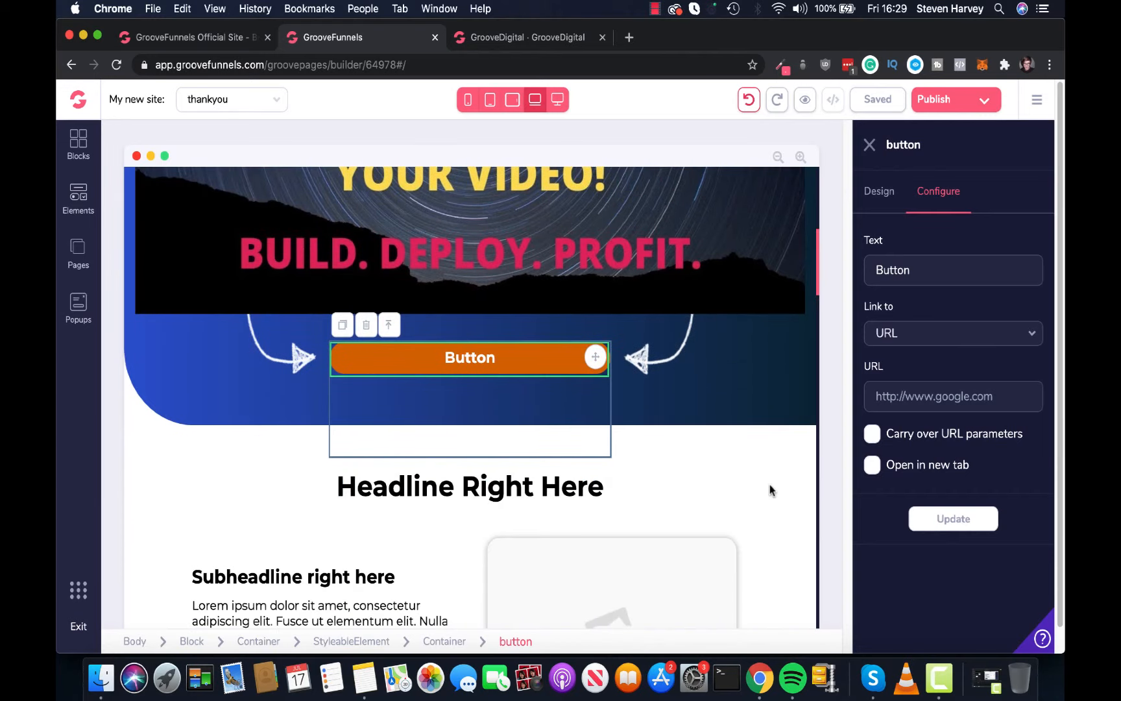
pyautogui.scroll(2, 770, 485)
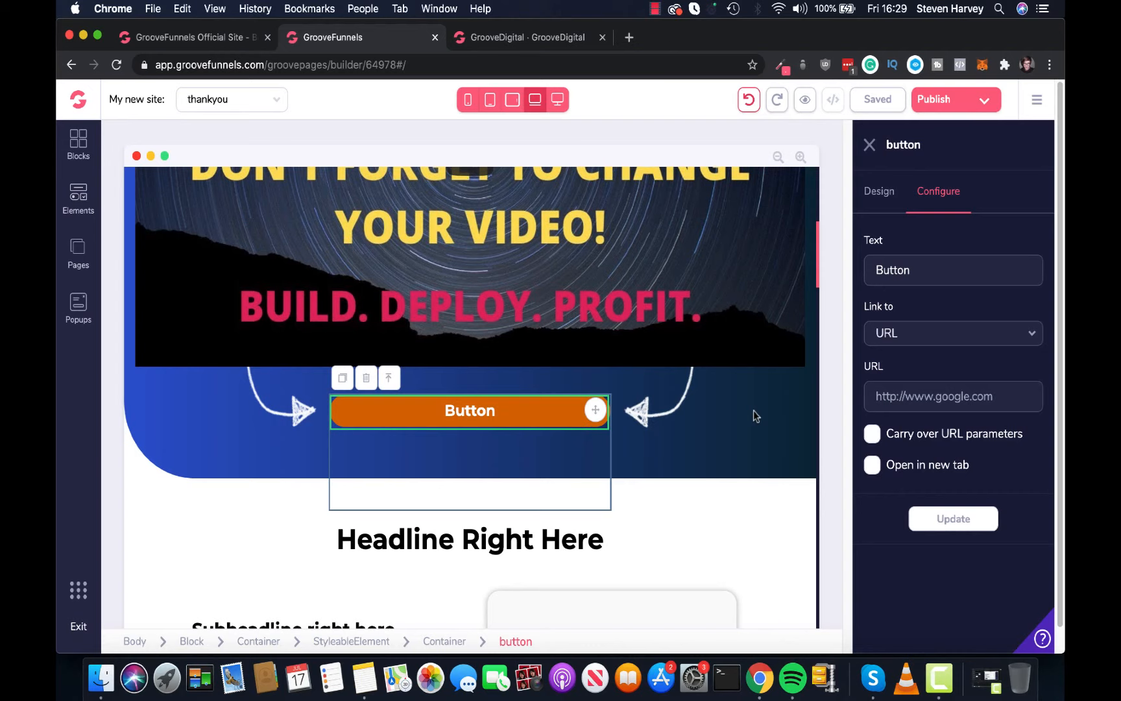
pyautogui.scroll(-3, 713, 402)
pyautogui.scroll(-3, 695, 476)
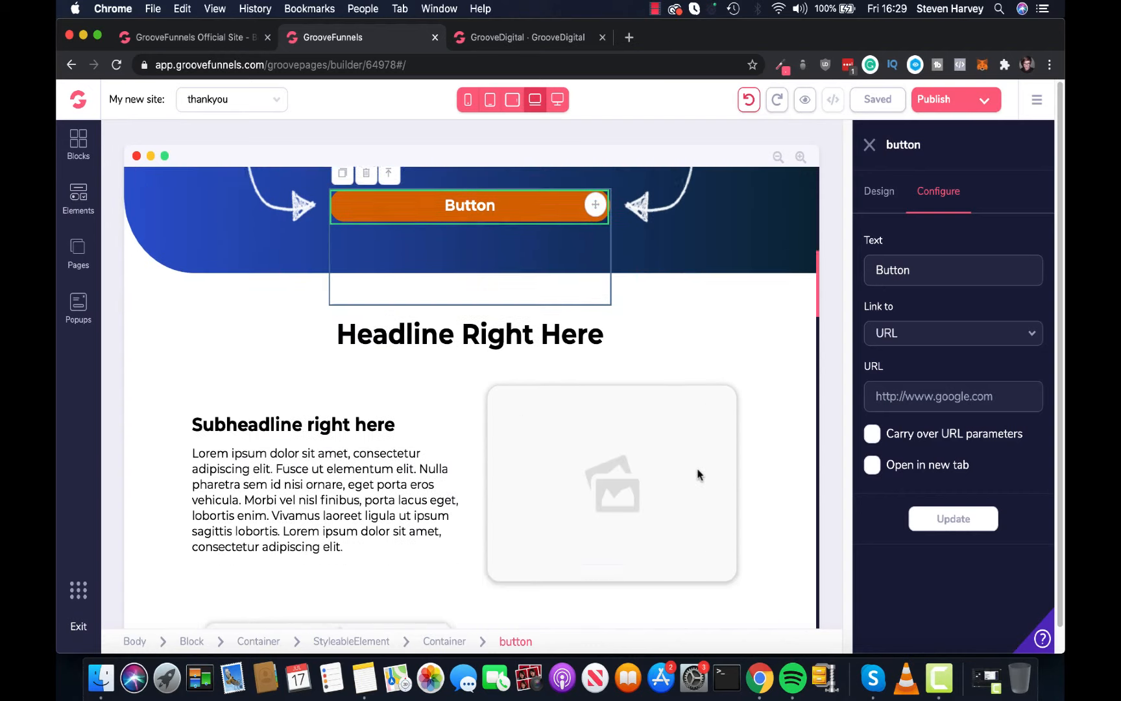
pyautogui.scroll(6, 704, 467)
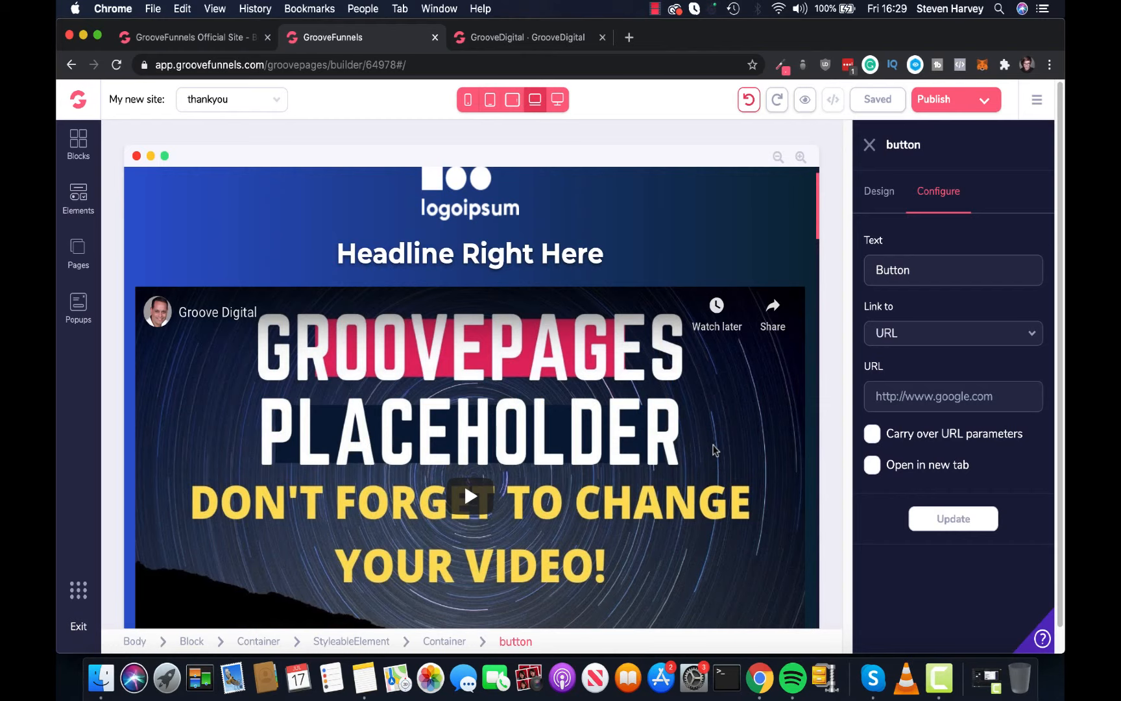
# Review the rest of the thankyou page, from the image and text blocks through the call-to-action and Testimonials to the questions
pyautogui.scroll(-10, 714, 450)
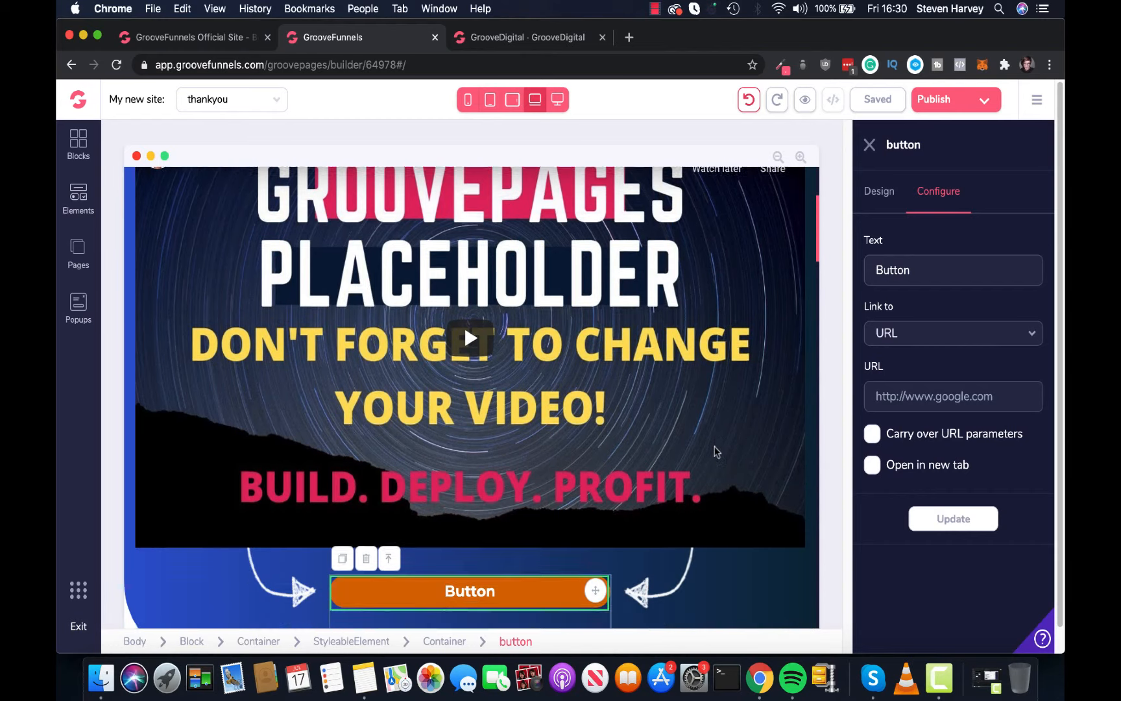
pyautogui.scroll(-5, 718, 452)
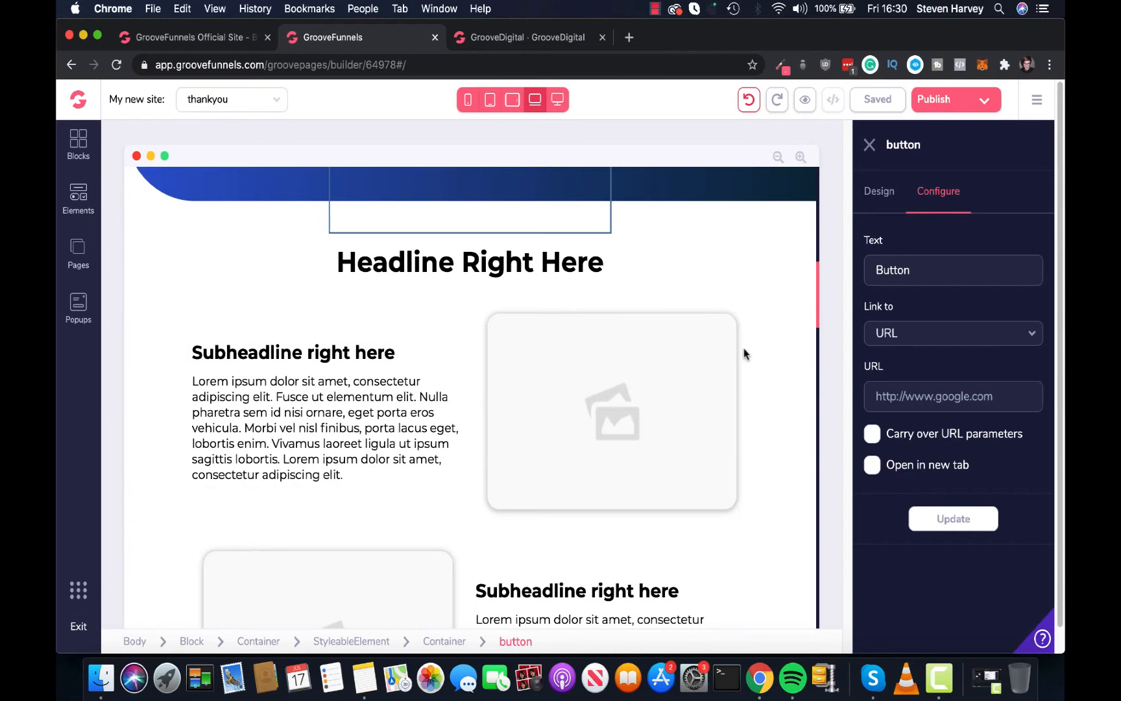
pyautogui.scroll(-10, 759, 407)
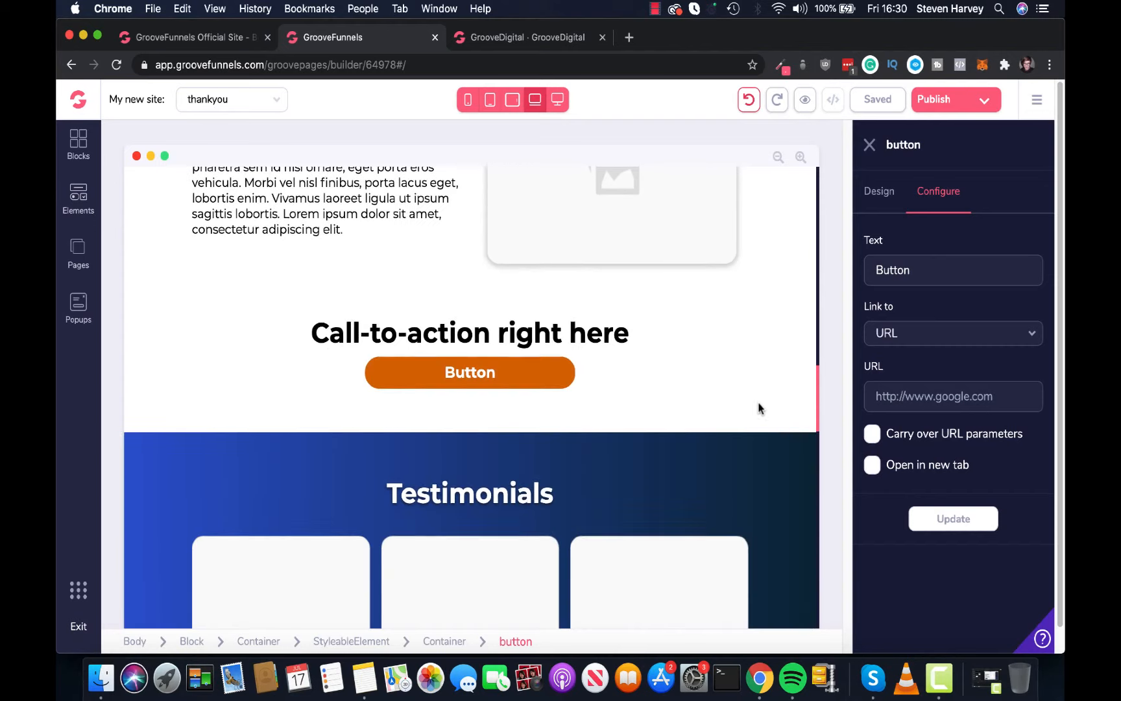
pyautogui.scroll(-4, 648, 418)
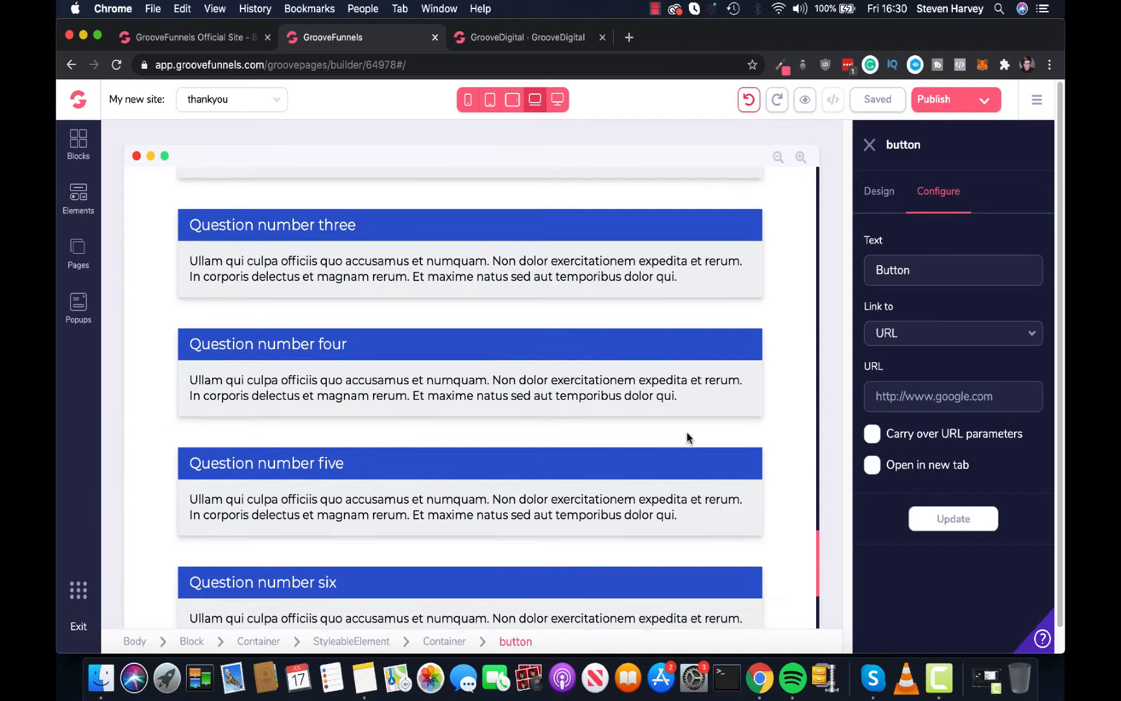
pyautogui.scroll(10, 688, 438)
pyautogui.scroll(4, 743, 445)
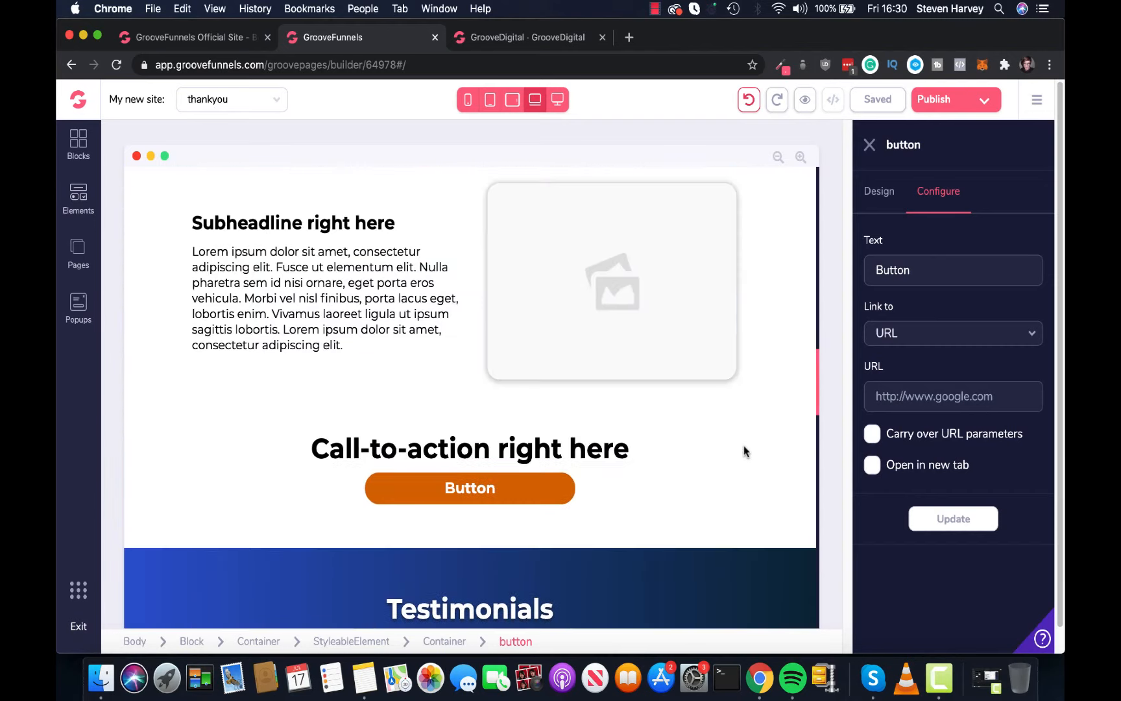
pyautogui.scroll(-6, 744, 445)
pyautogui.scroll(12, 783, 445)
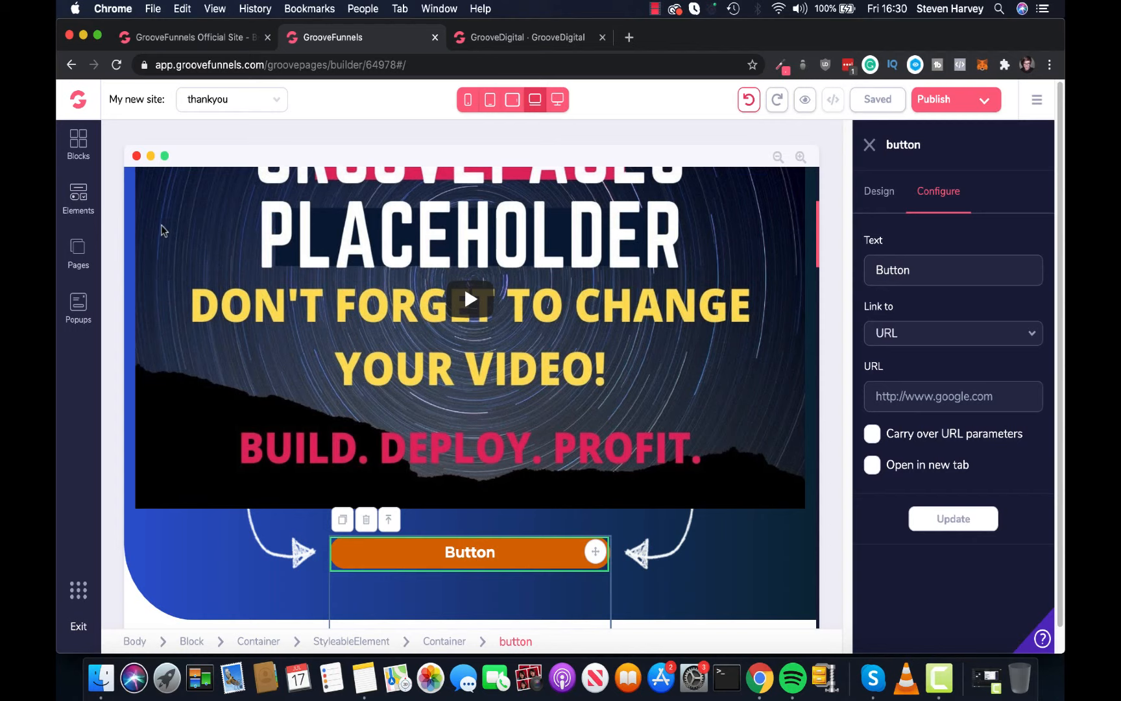
pyautogui.scroll(4, 161, 225)
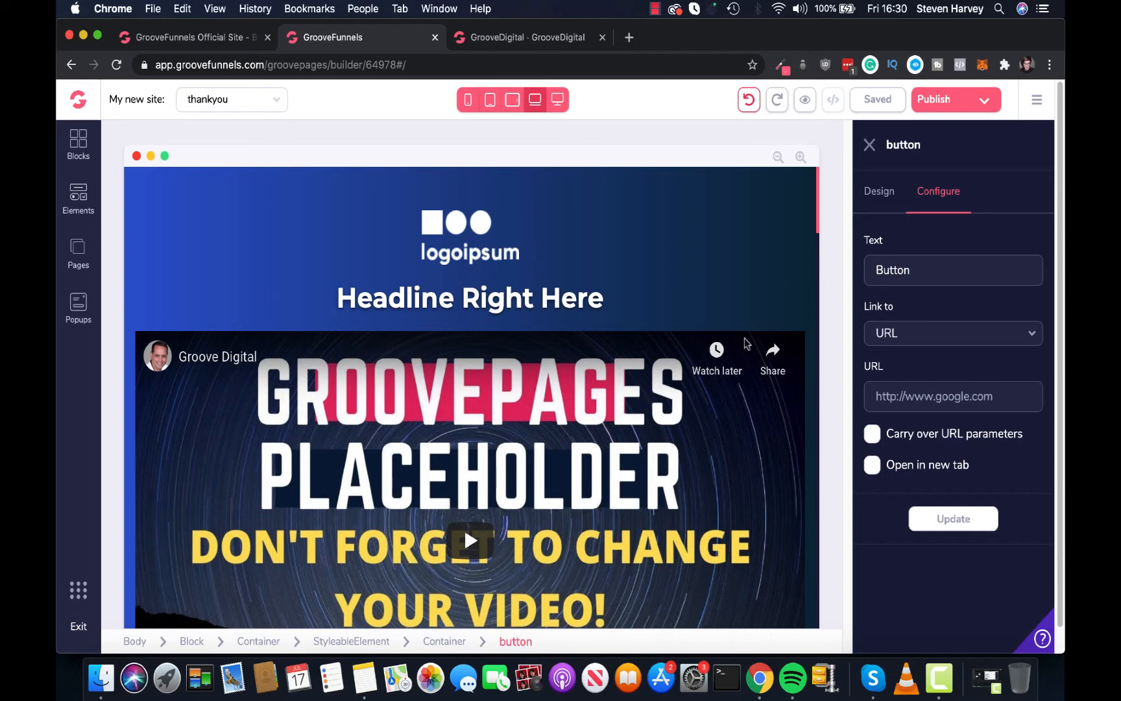
pyautogui.scroll(-20, 745, 344)
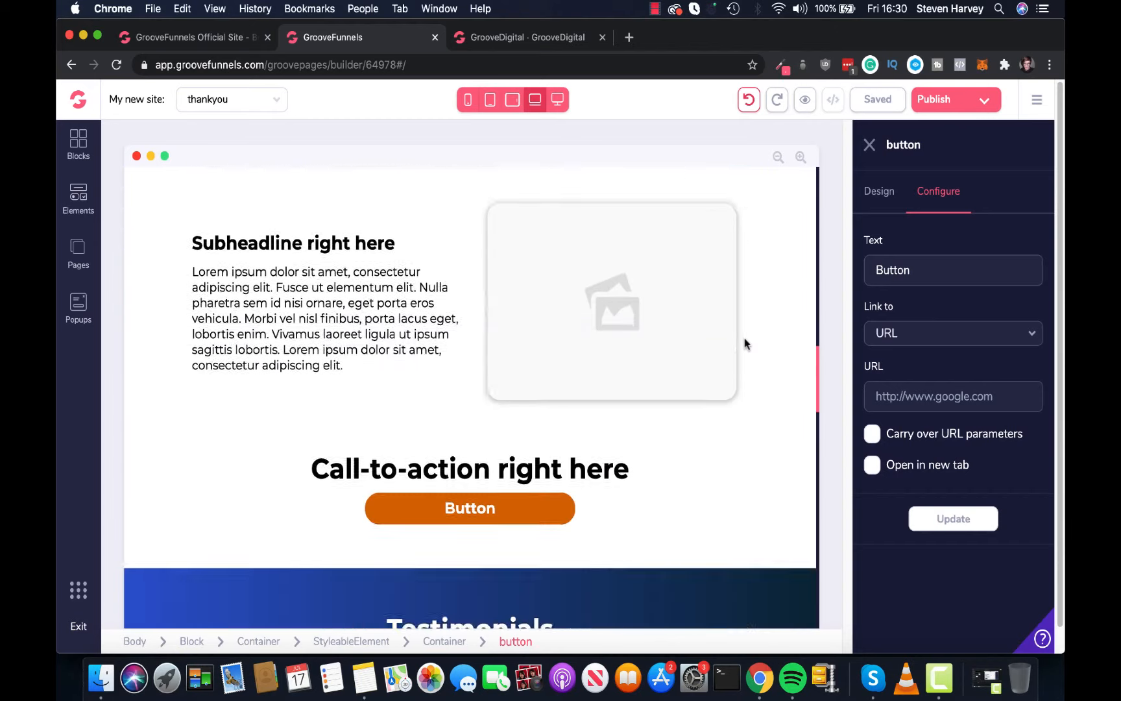
pyautogui.scroll(-10, 745, 344)
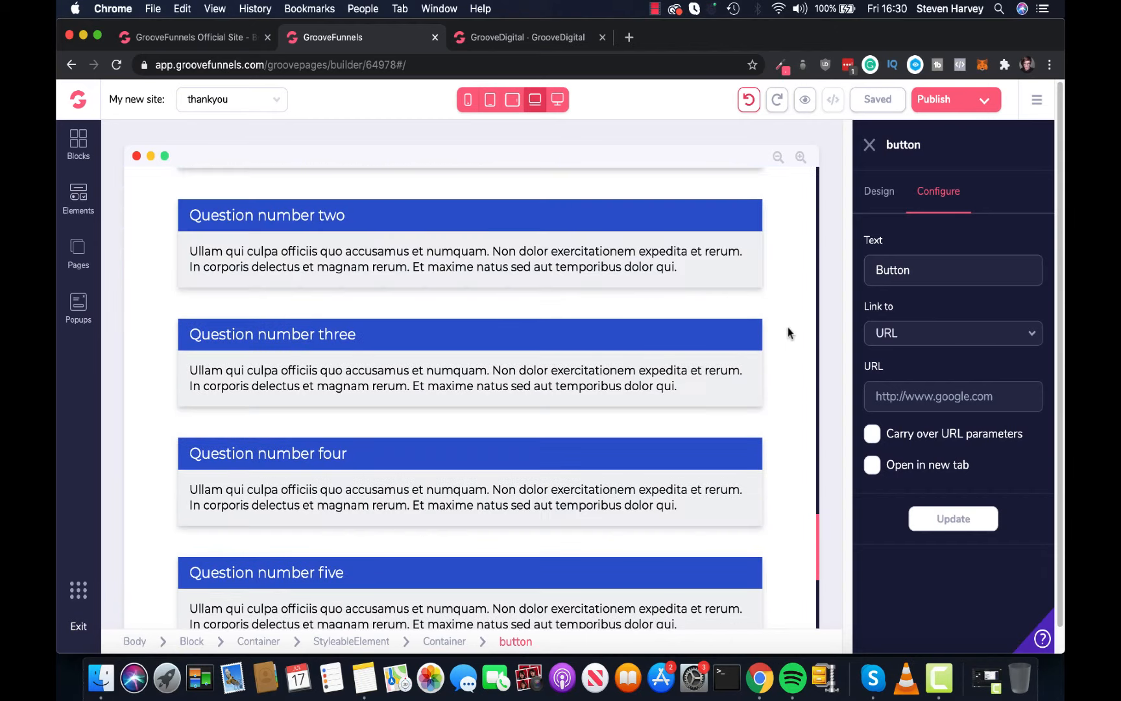
# Check the final questions, the closing button and the footer of the thankyou page, and return to its upper sections
pyautogui.scroll(-5, 788, 332)
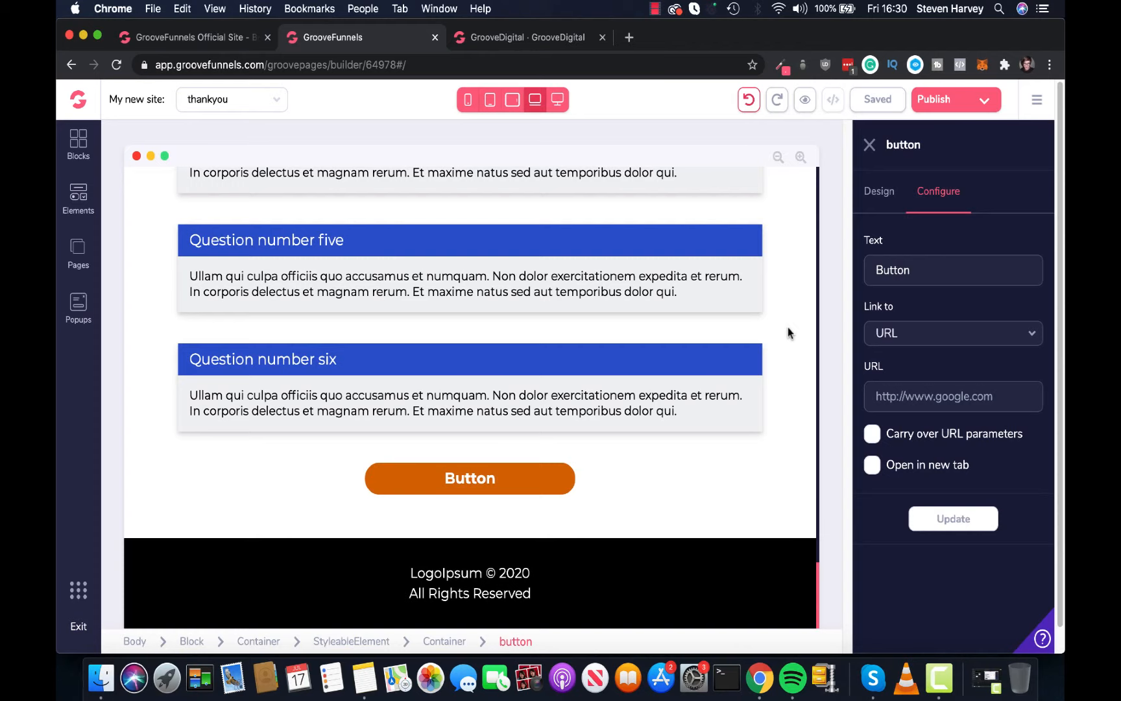
pyautogui.scroll(20, 788, 332)
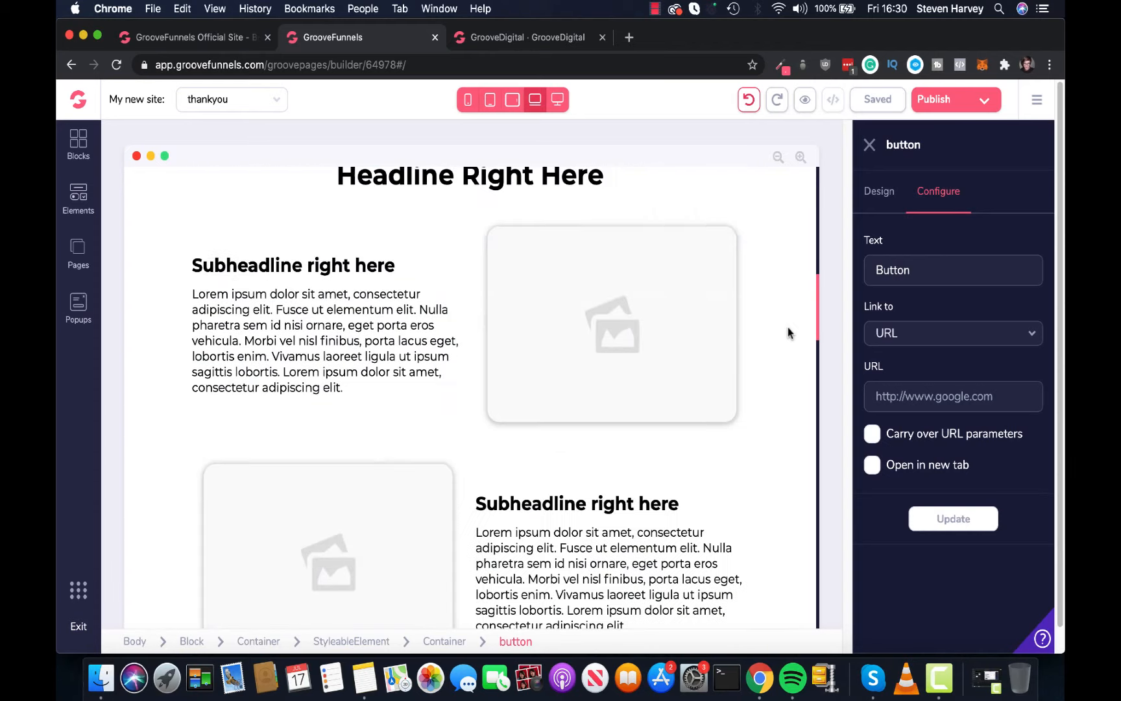
pyautogui.scroll(5, 787, 327)
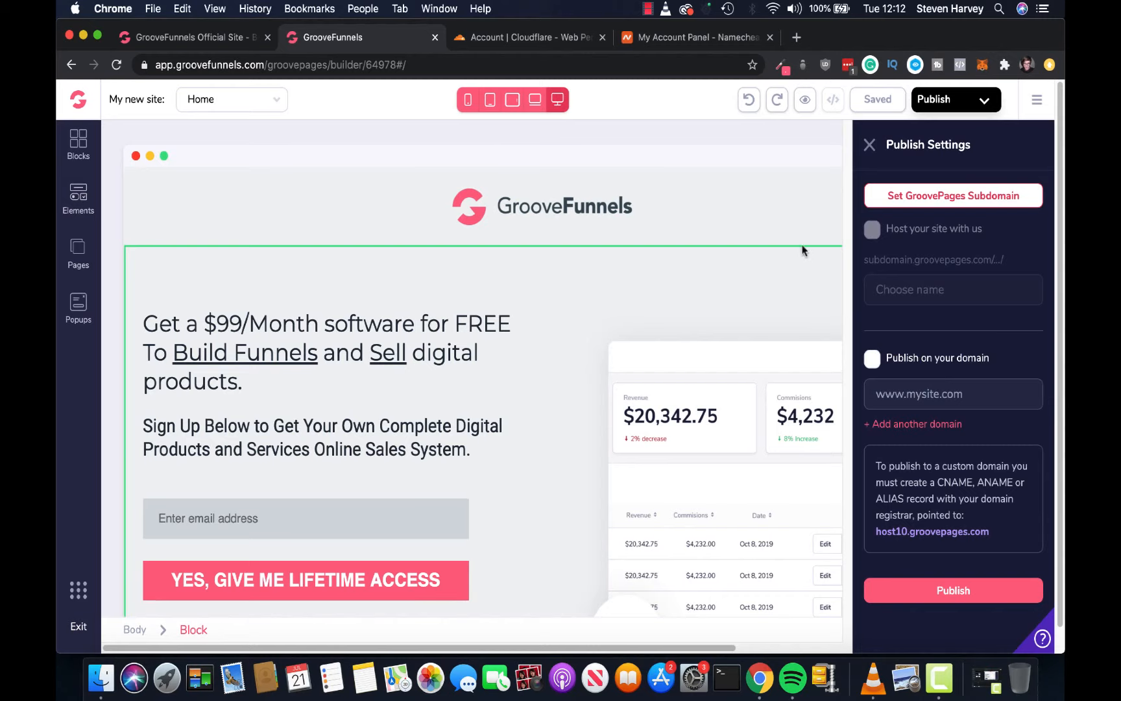
# Switch to the Namecheap account and open the management page of the domain beinghealthierfeelingbetter.com
pyautogui.click(697, 43)
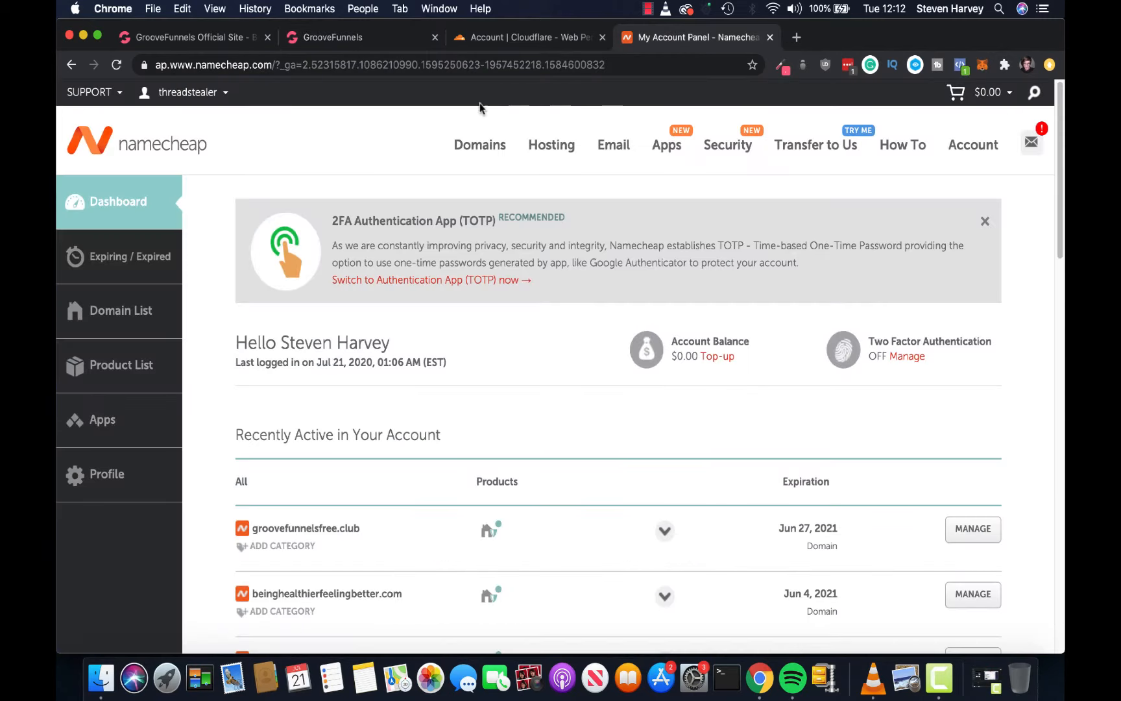
pyautogui.moveTo(201, 89)
pyautogui.moveTo(973, 148)
pyautogui.moveTo(520, 539)
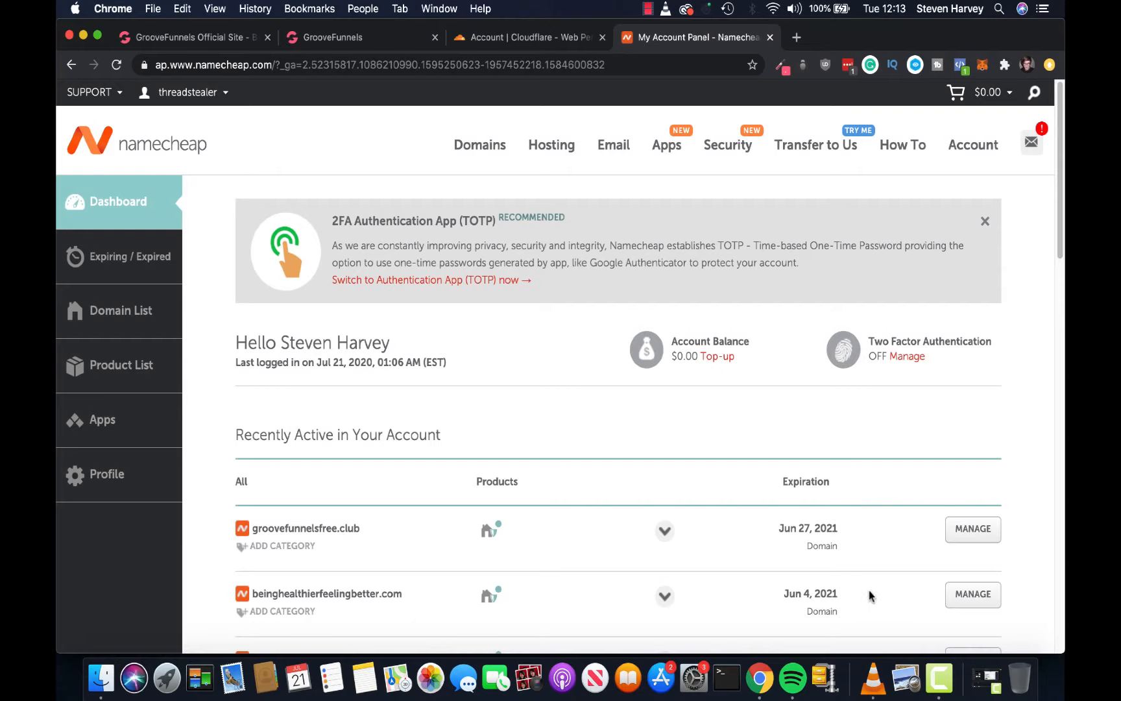
pyautogui.click(960, 598)
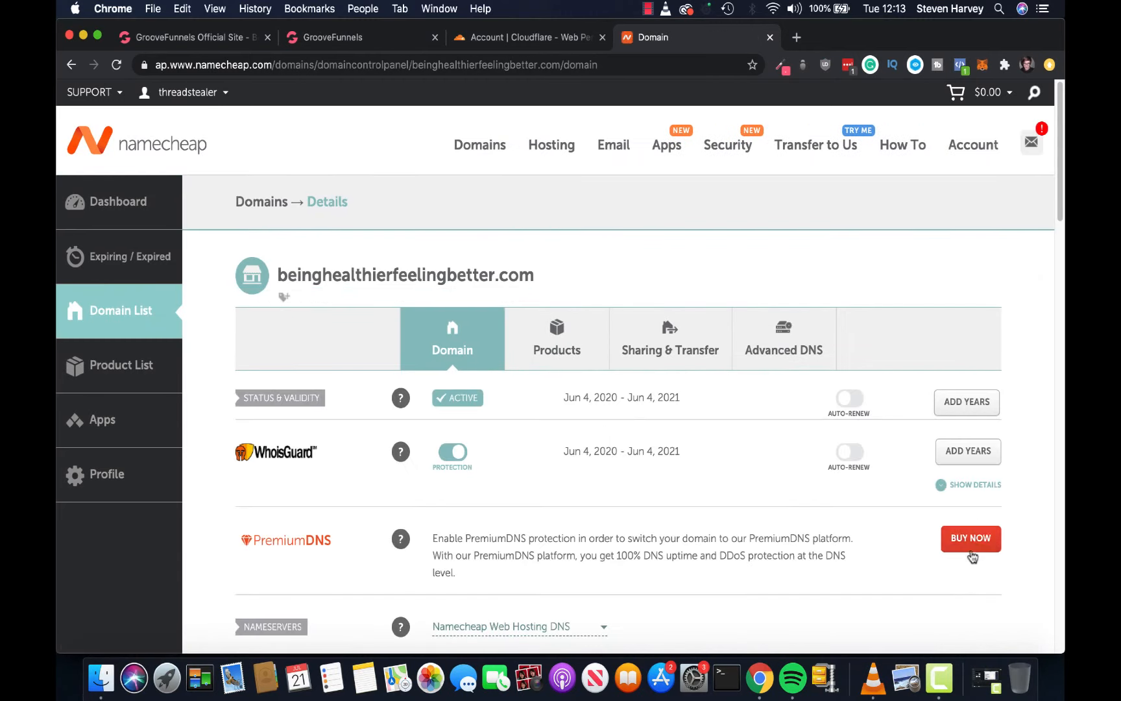
# Set the domain's nameservers option to Custom DNS, checking the GrooveFunnels publish settings in between
pyautogui.scroll(-3, 977, 513)
pyautogui.scroll(-2, 980, 478)
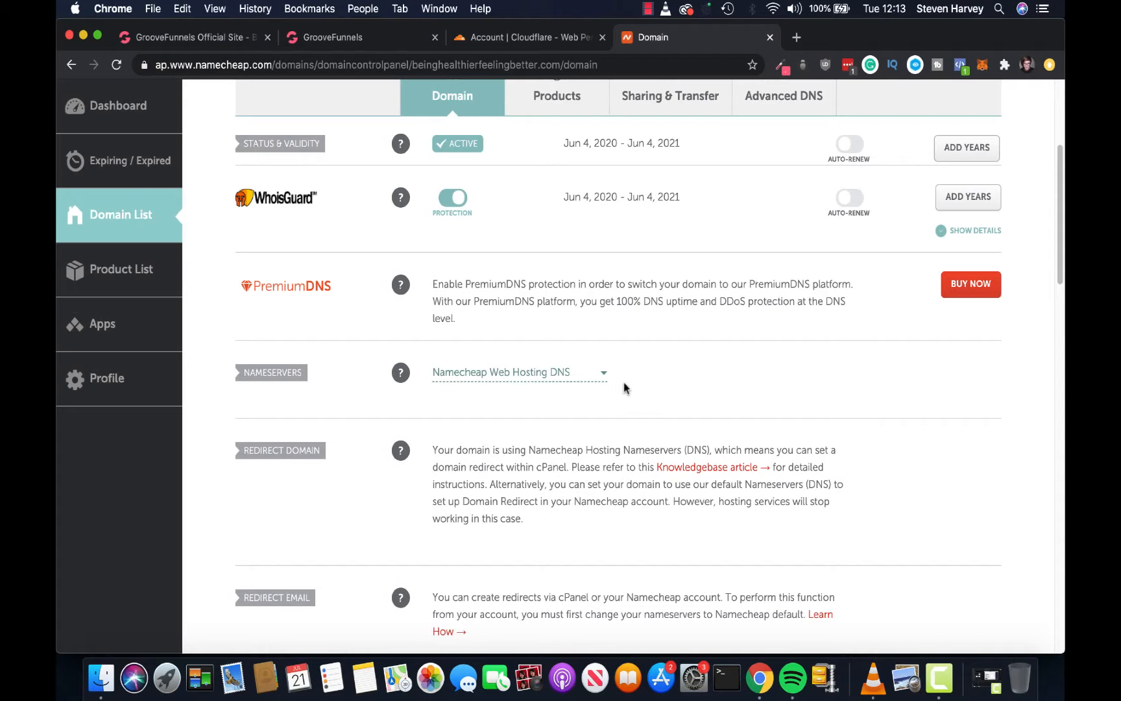
pyautogui.click(603, 374)
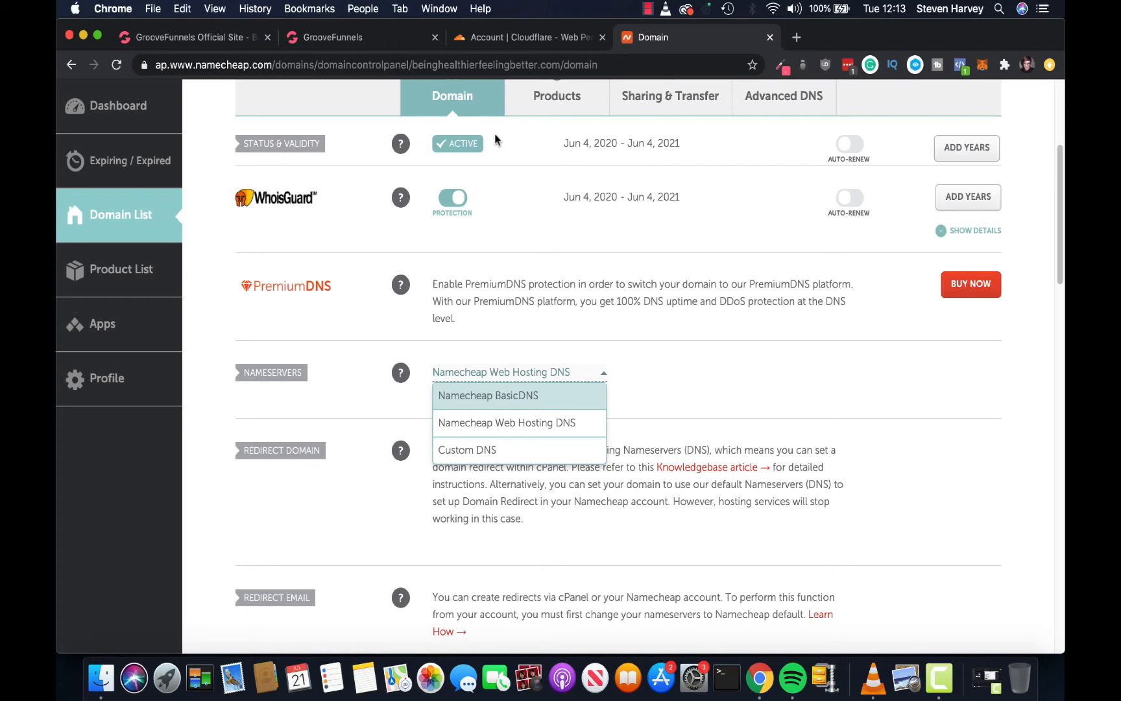
pyautogui.click(384, 40)
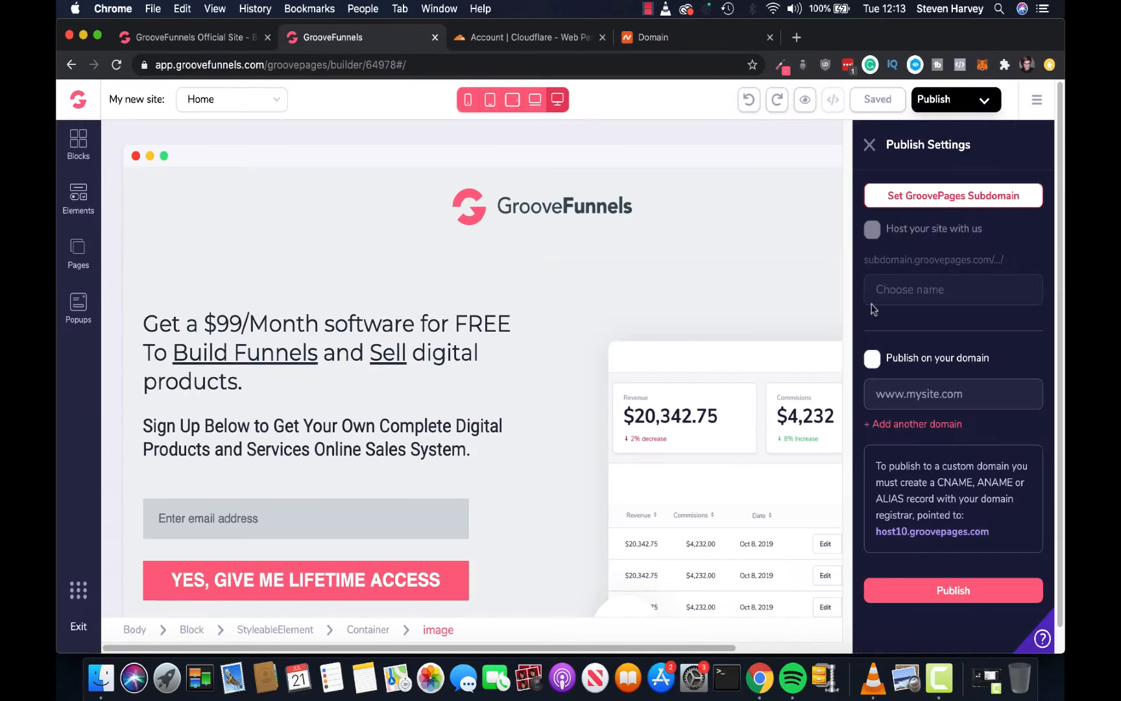
pyautogui.click(726, 37)
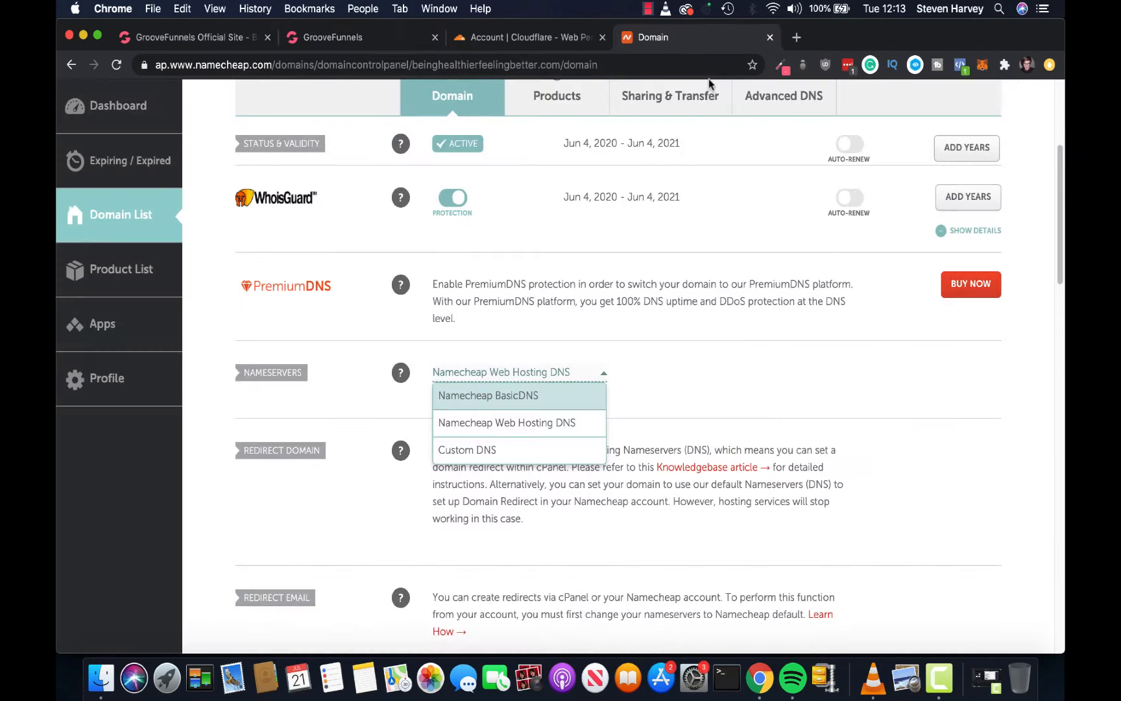
pyautogui.click(482, 457)
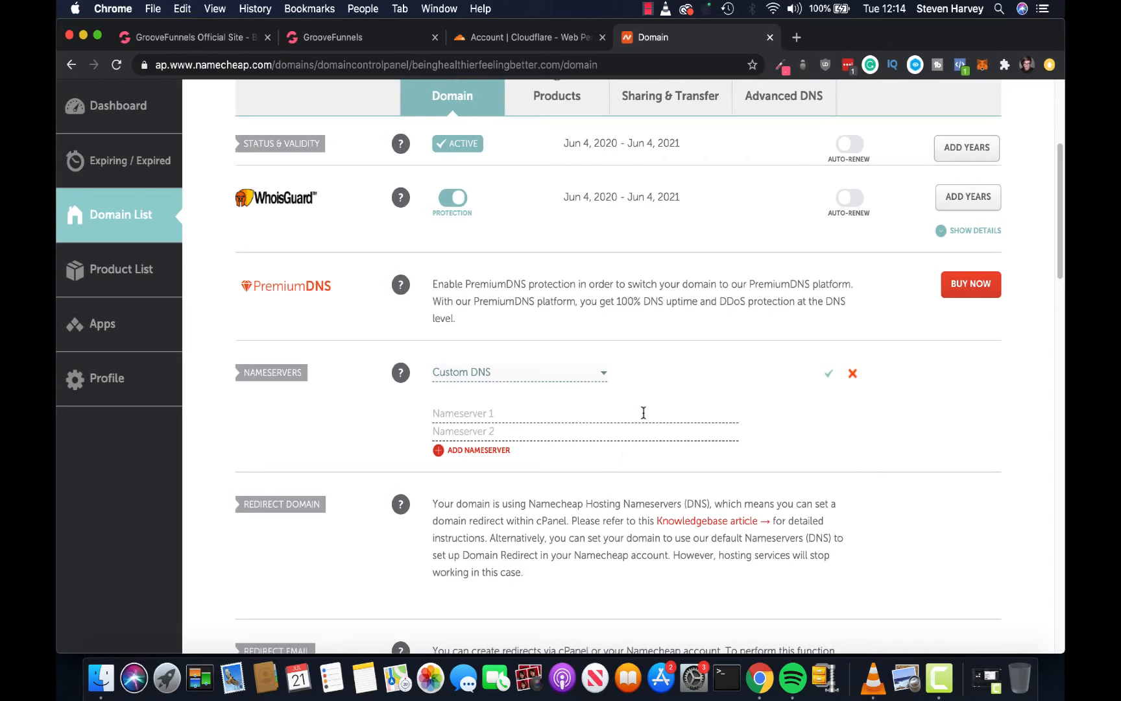
# Switch to Cloudflare and add beinghealthierfeelingbetter.com as a new site, copying the domain name from Namecheap
pyautogui.click(543, 40)
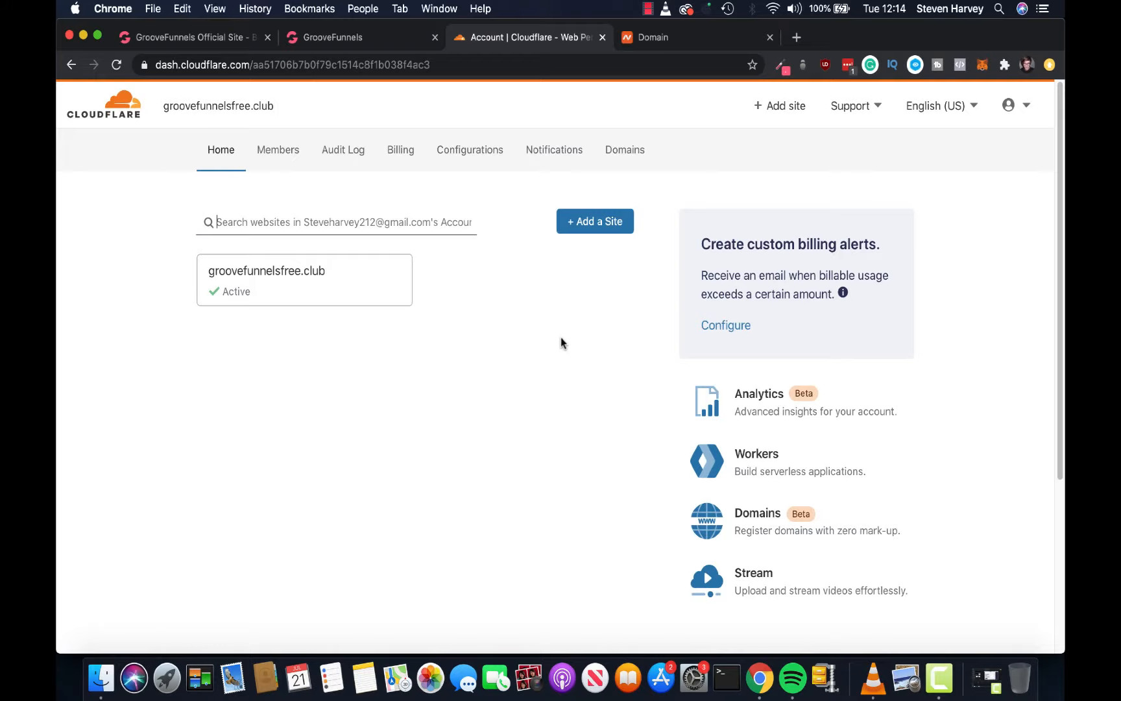
pyautogui.click(576, 233)
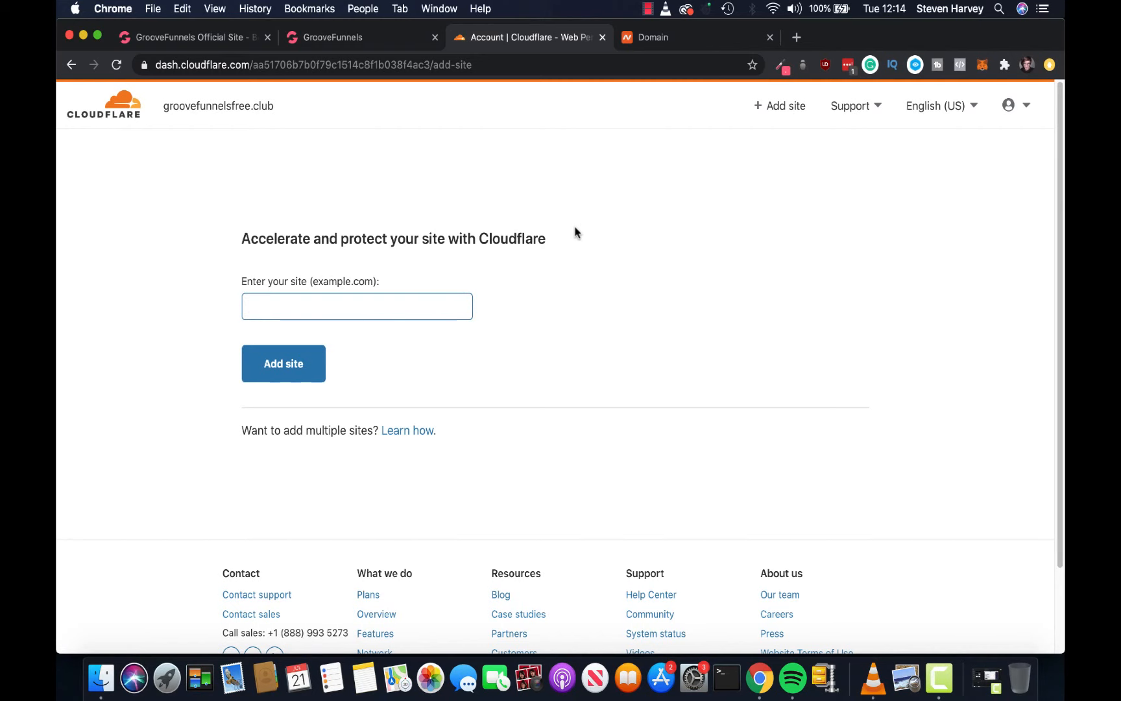
pyautogui.click(675, 40)
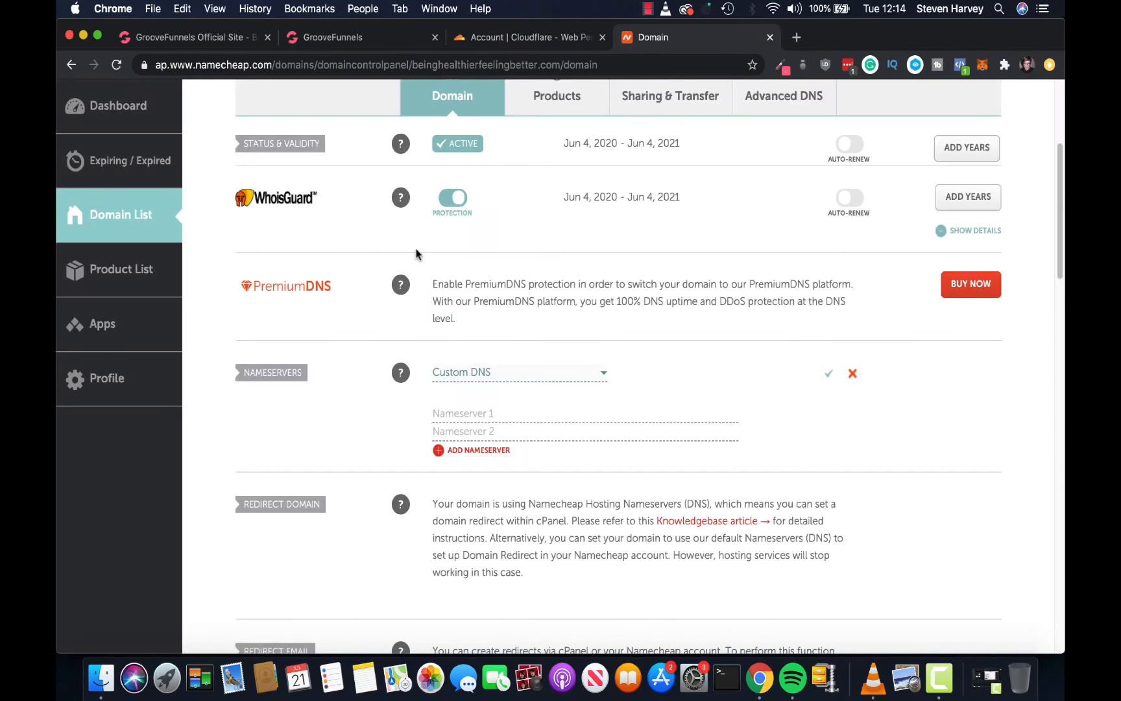
pyautogui.scroll(3, 416, 253)
pyautogui.moveTo(540, 161); pyautogui.dragTo(282, 154)
pyautogui.press('super+c')
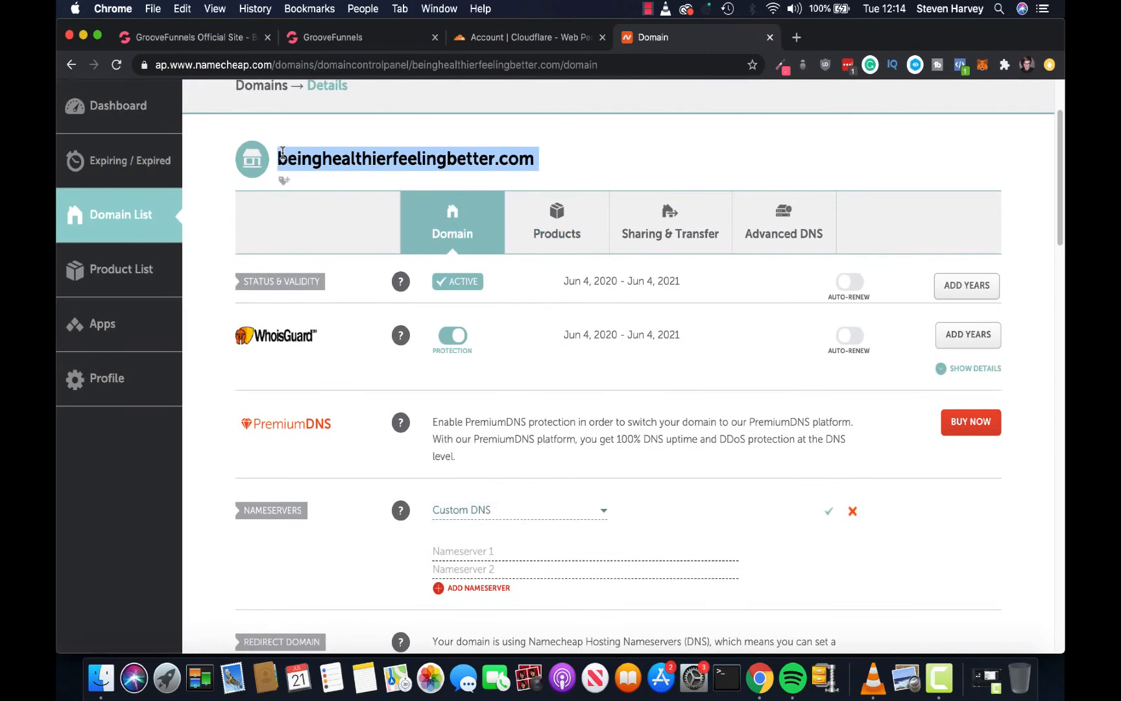
pyautogui.scroll(-3, 403, 195)
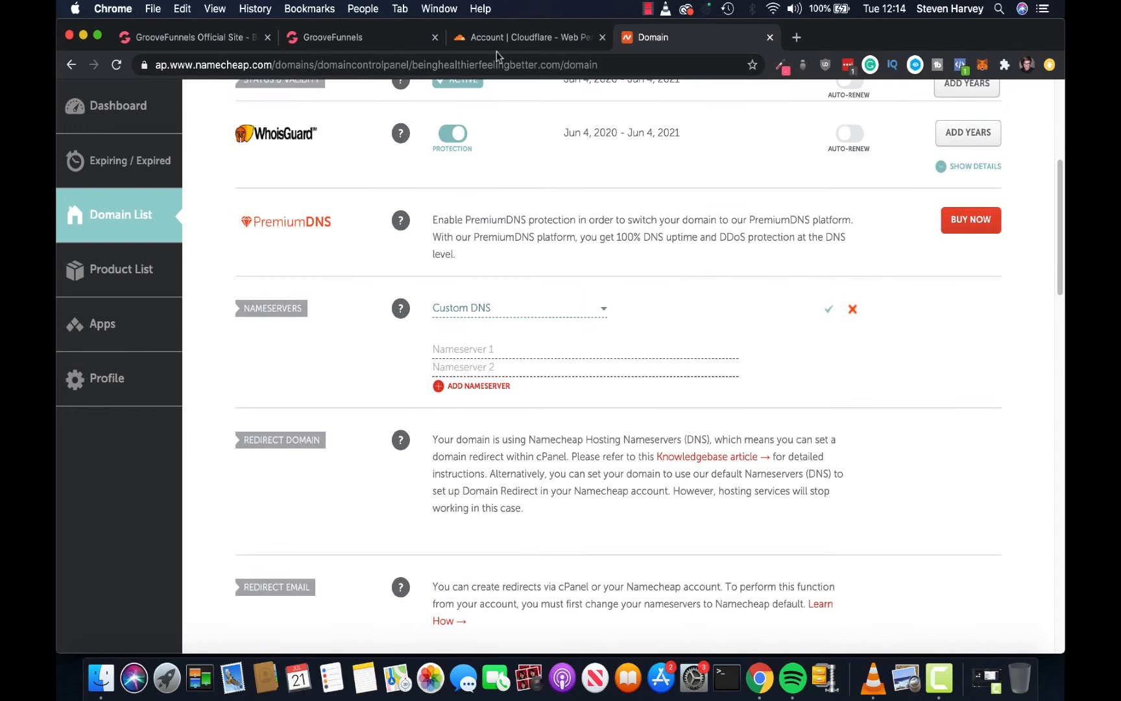
pyautogui.click(506, 37)
pyautogui.press('super+v')
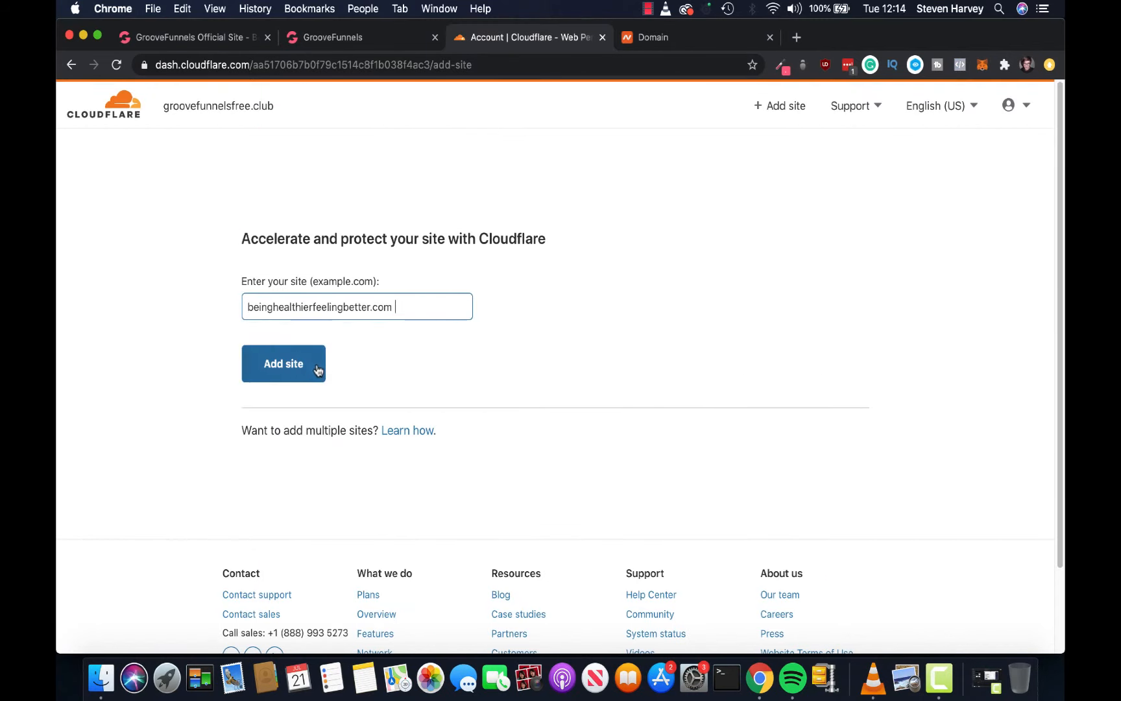
pyautogui.click(309, 371)
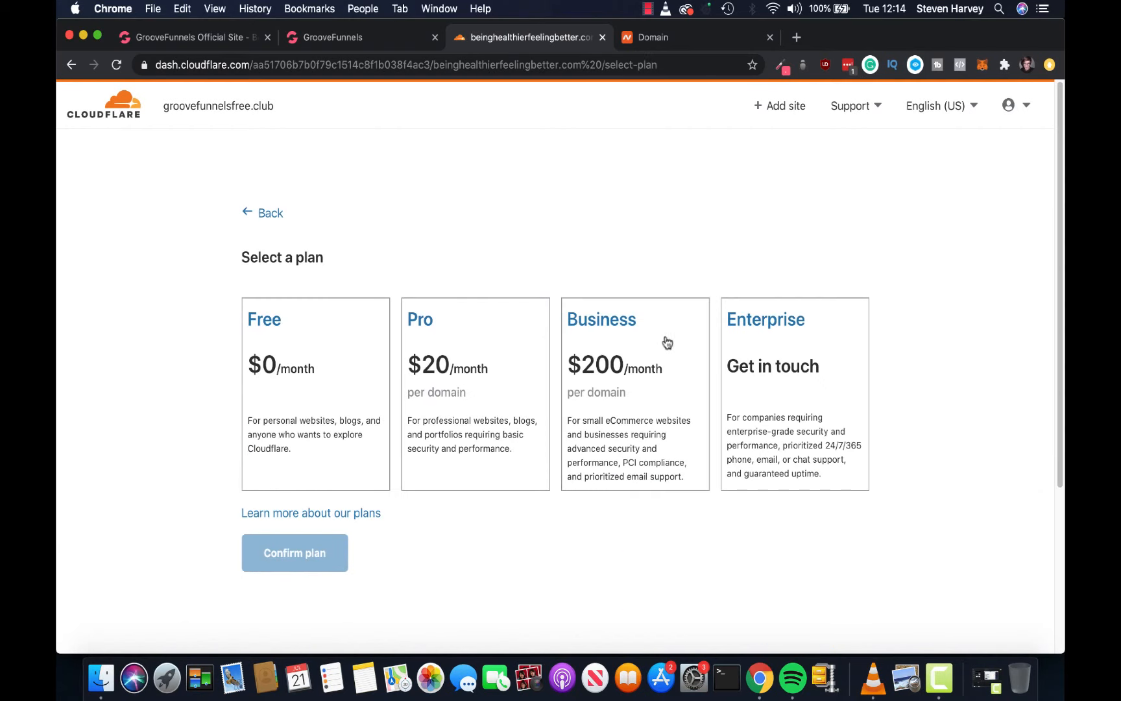
# Choose and confirm the Free plan for the new site, and wait for the DNS record scan
pyautogui.click(353, 343)
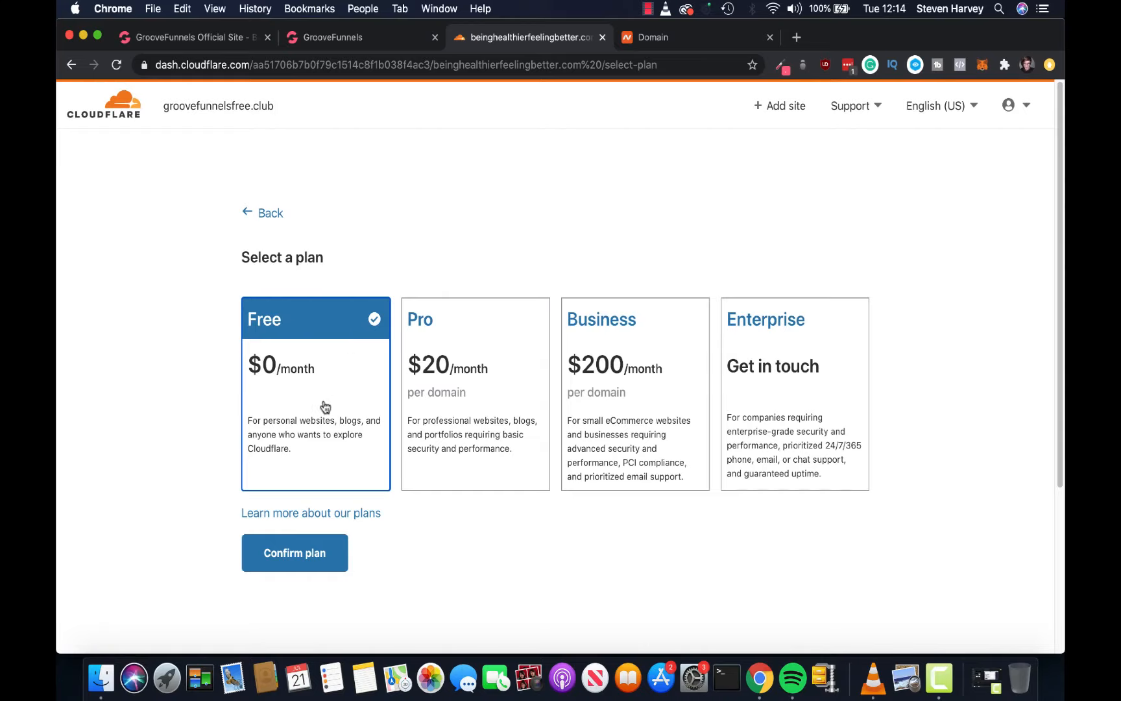
pyautogui.click(292, 559)
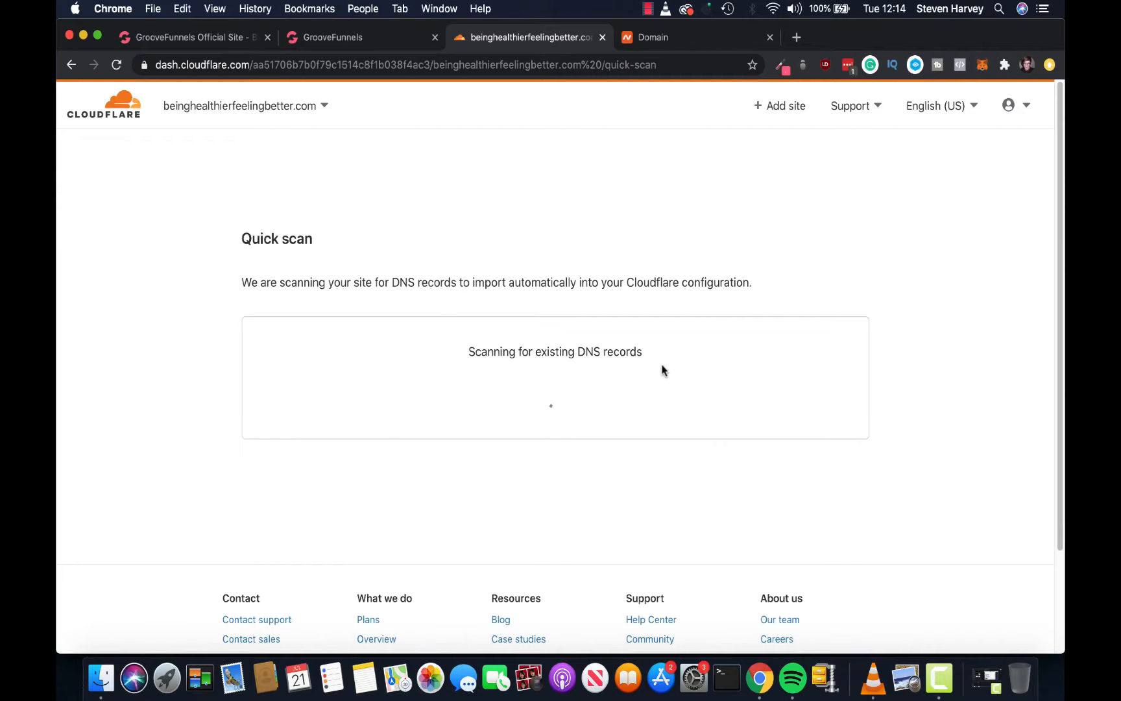
pyautogui.scroll(-1, 956, 334)
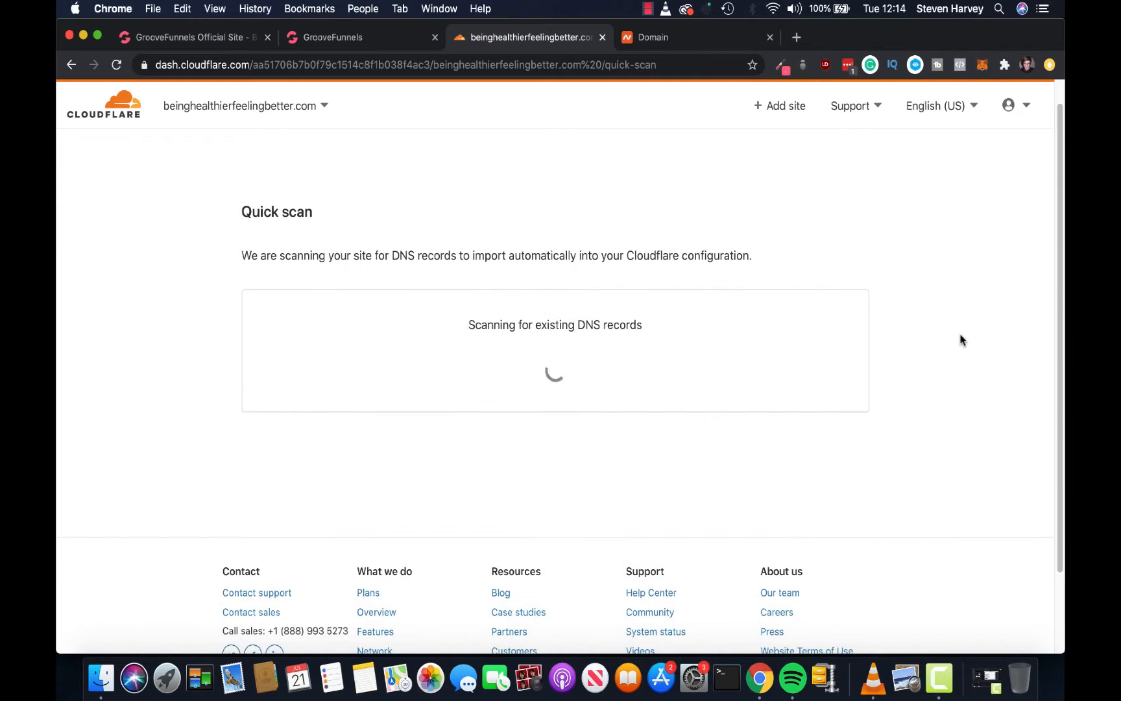
pyautogui.click(696, 43)
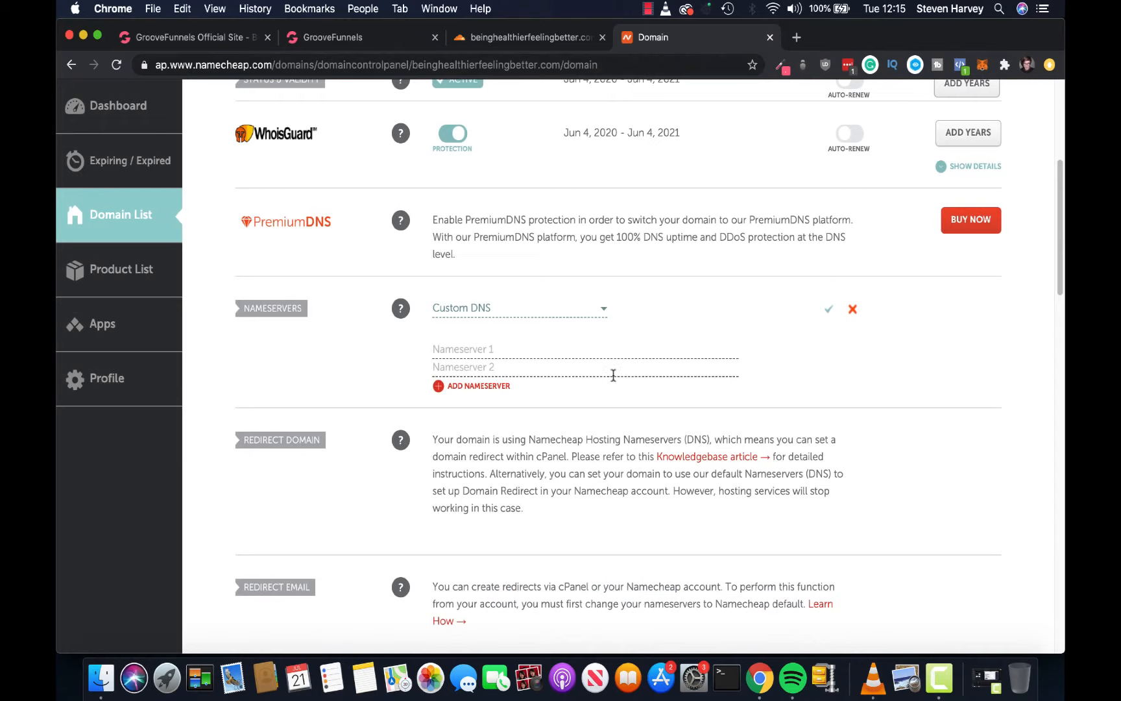
pyautogui.click(567, 43)
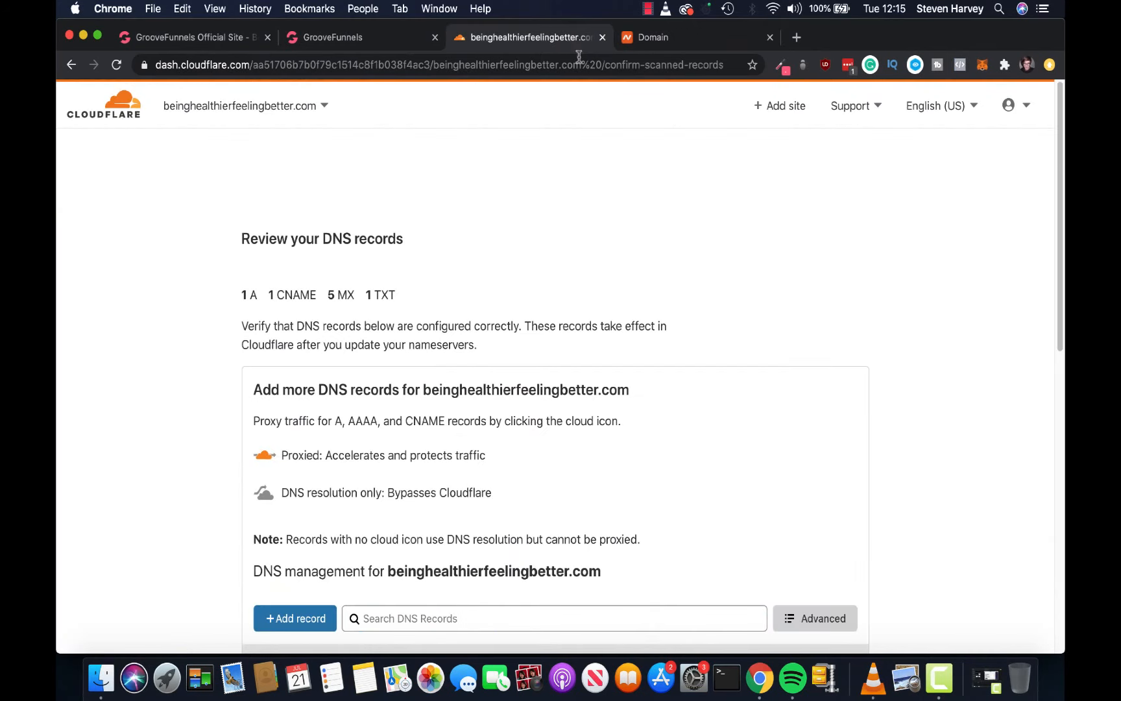
# Review the scanned DNS records for the domain and continue to the nameserver change instructions
pyautogui.scroll(-10, 934, 266)
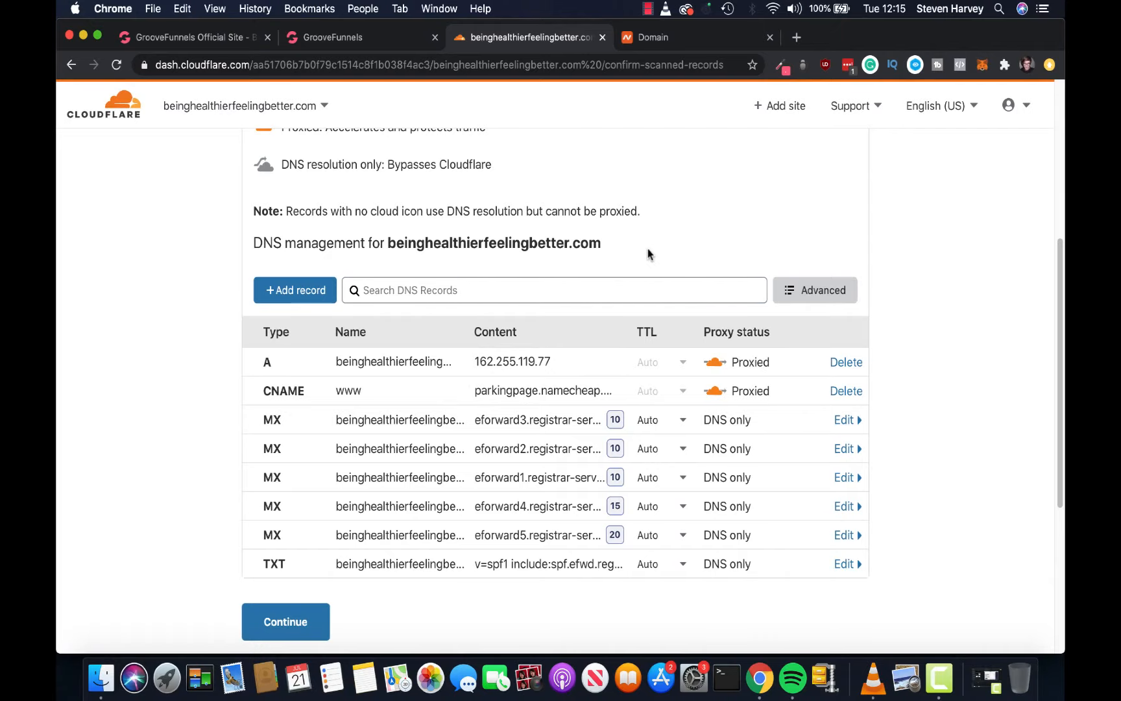
pyautogui.scroll(-1, 884, 436)
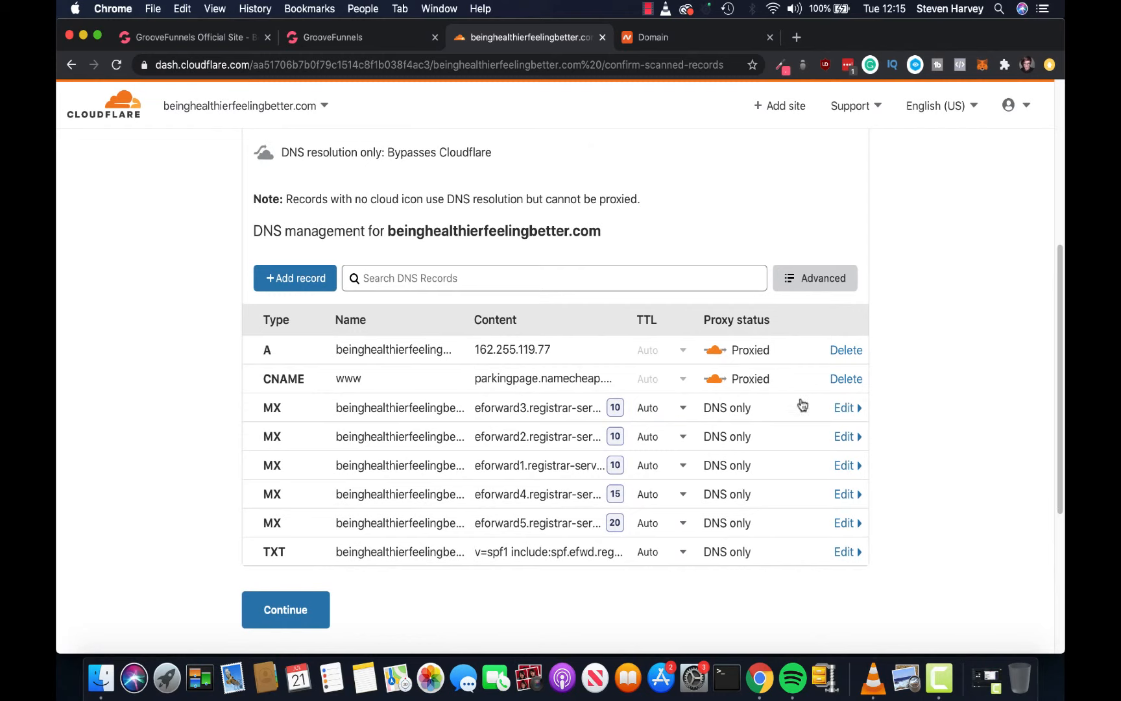
pyautogui.scroll(3, 861, 380)
pyautogui.scroll(-4, 865, 370)
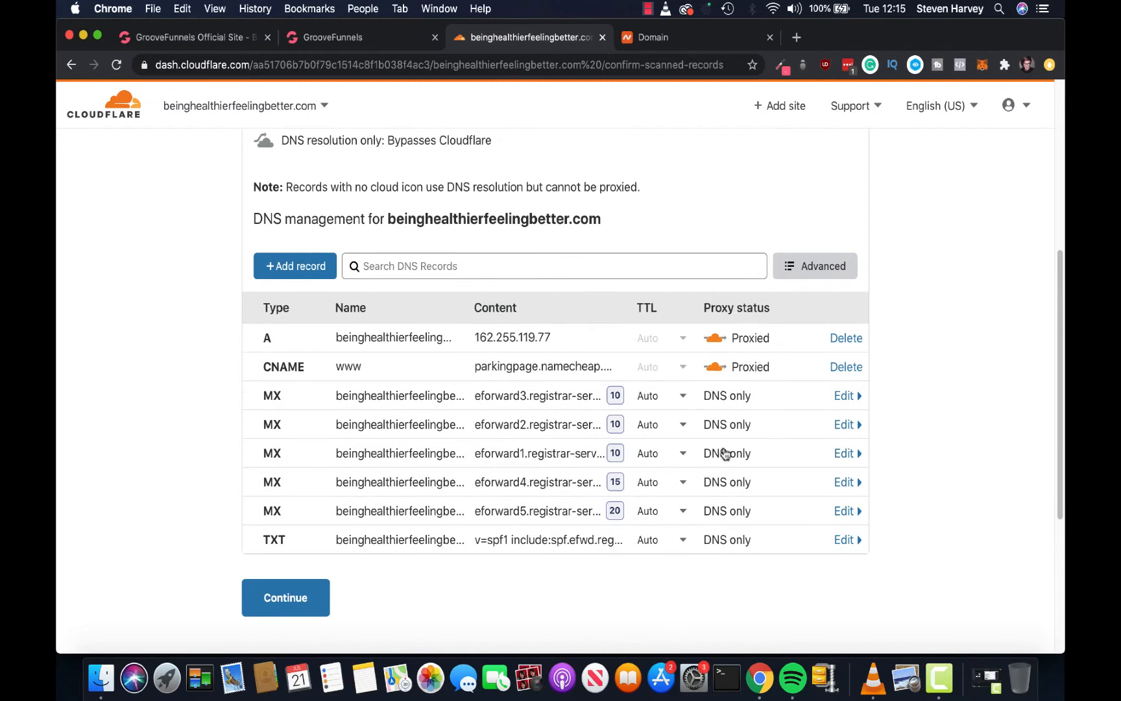
pyautogui.scroll(-3, 824, 434)
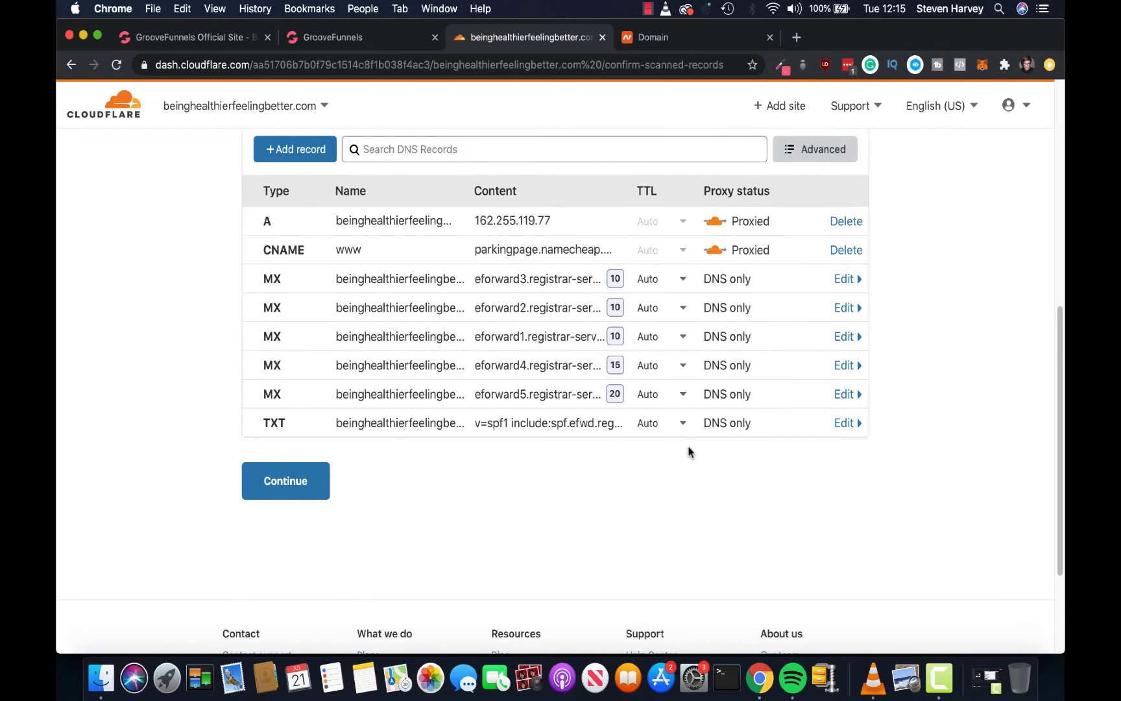
pyautogui.click(298, 492)
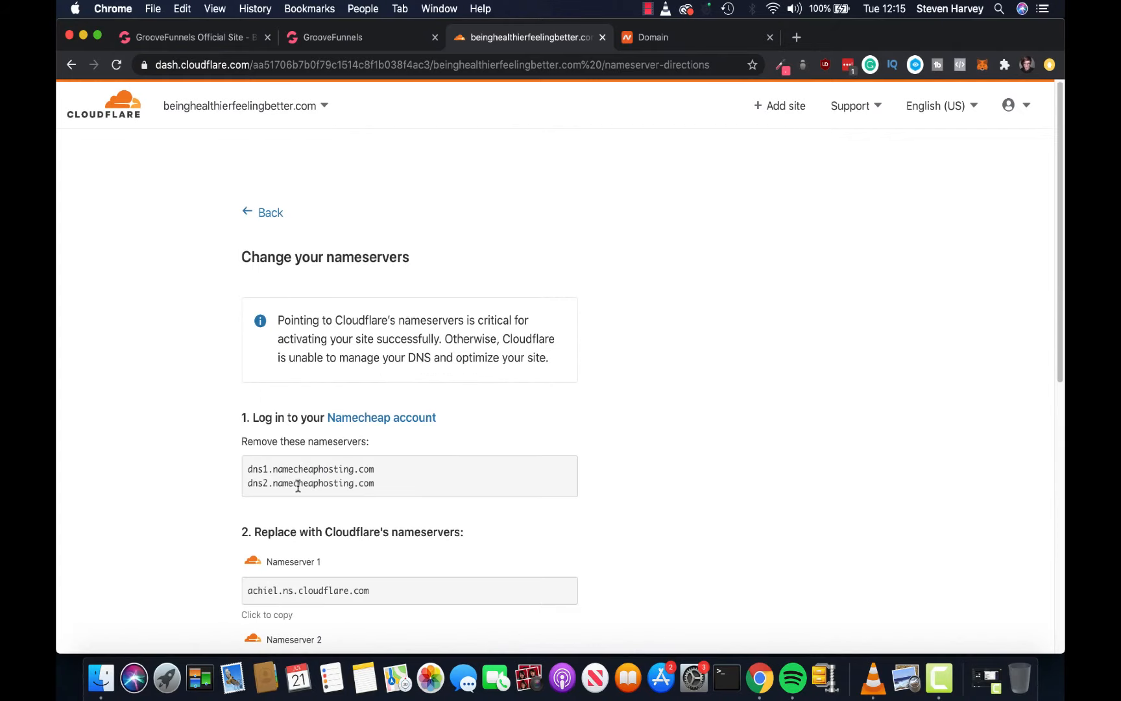
# Copy achiel.ns.cloudflare.com from Cloudflare's replacement nameservers and enter it as Nameserver 1 in the domain's Namecheap custom DNS settings
pyautogui.scroll(-2, 568, 349)
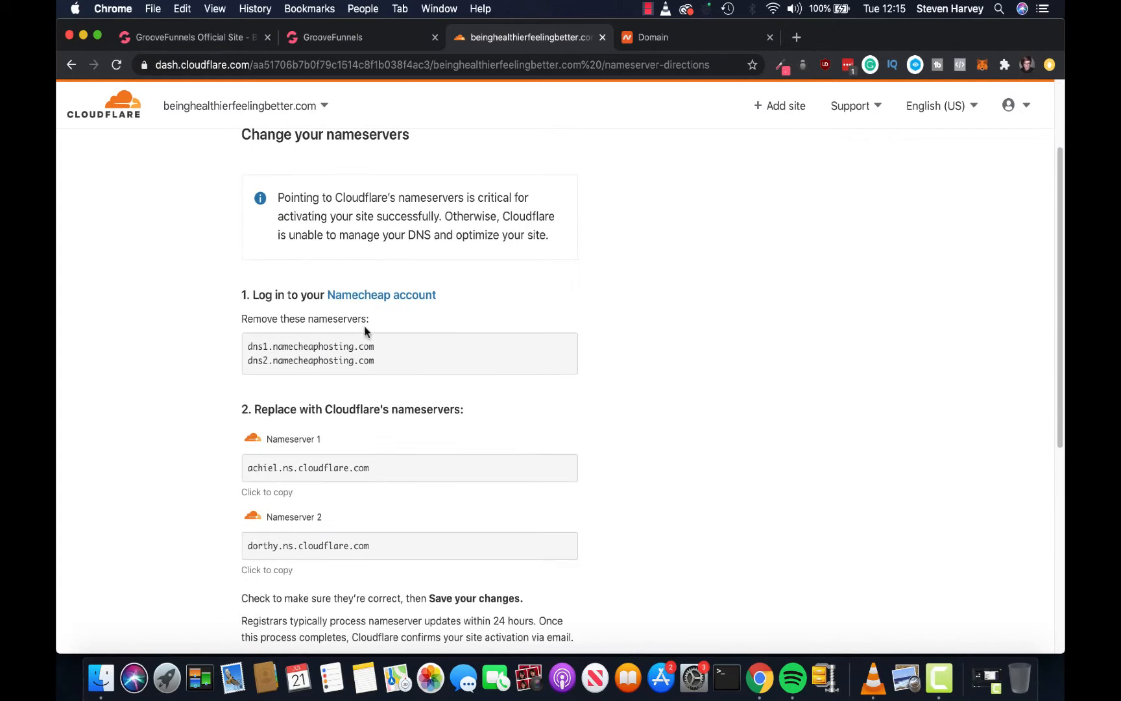
pyautogui.scroll(-1, 364, 332)
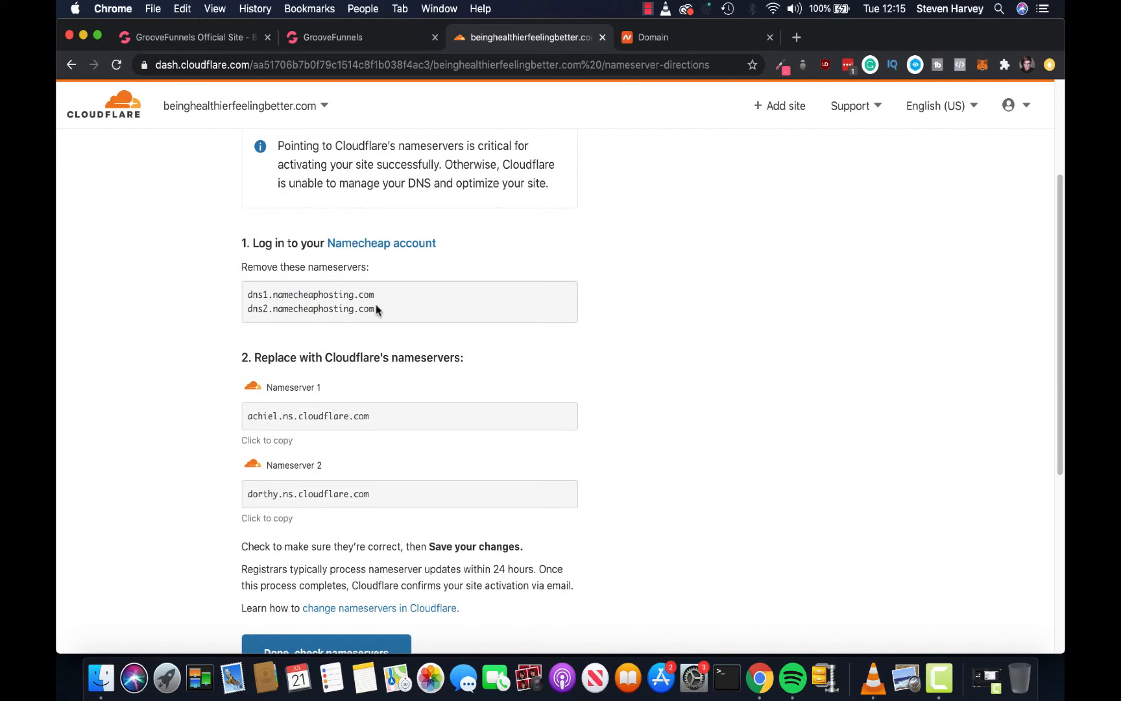
pyautogui.click(666, 45)
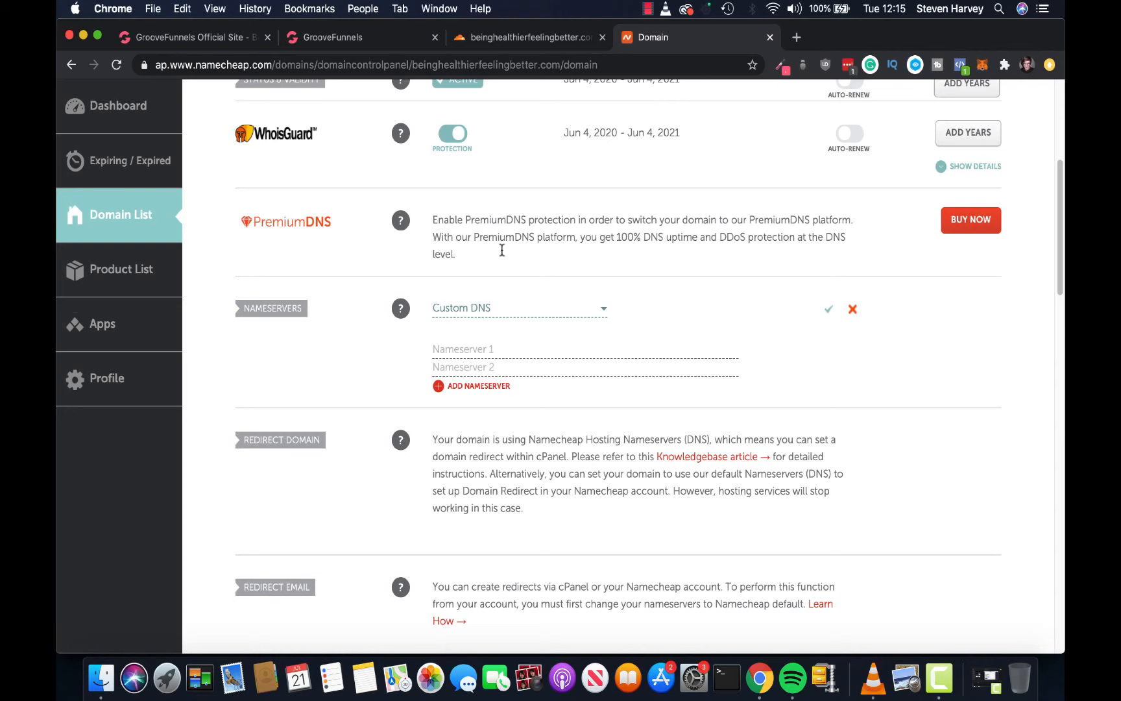
pyautogui.click(541, 43)
pyautogui.scroll(-1, 443, 282)
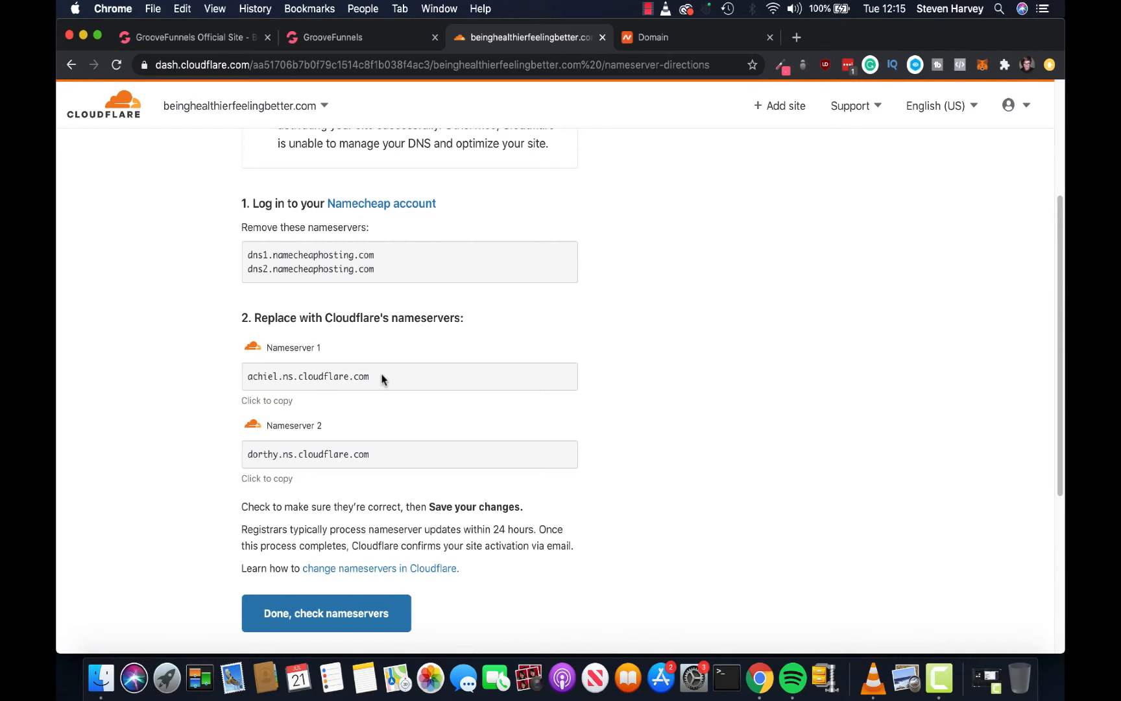
pyautogui.moveTo(367, 376); pyautogui.dragTo(220, 377)
pyautogui.press('super+c')
pyautogui.click(681, 40)
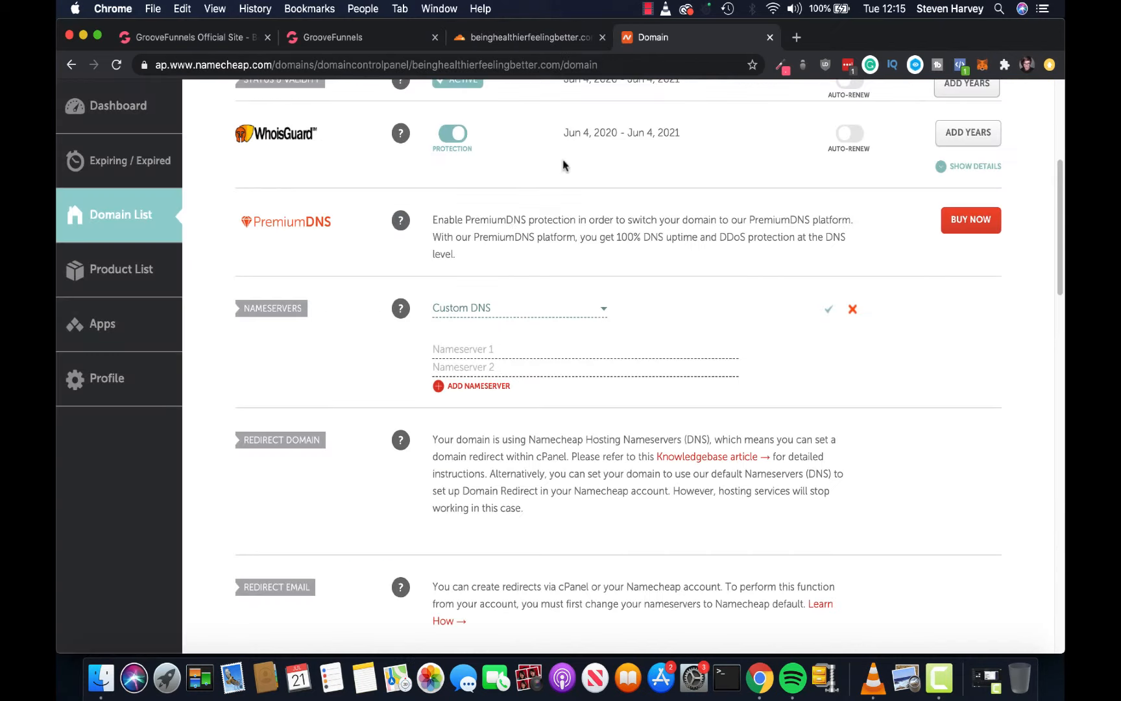
pyautogui.click(489, 349)
pyautogui.press('super+v')
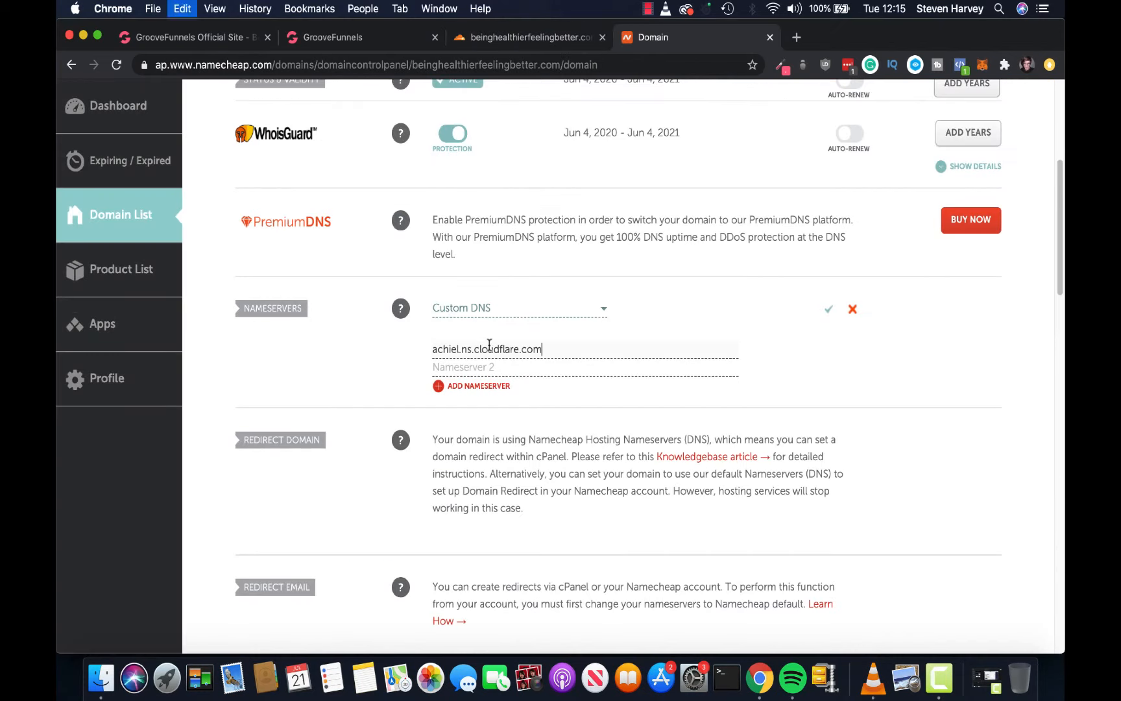
# Copy dorthy.ns.cloudflare.com from Cloudflare, enter it as Nameserver 2 in the domain's Namecheap custom DNS settings, and save the nameservers
pyautogui.click(529, 38)
pyautogui.moveTo(389, 457); pyautogui.dragTo(229, 444)
pyautogui.press('super+c')
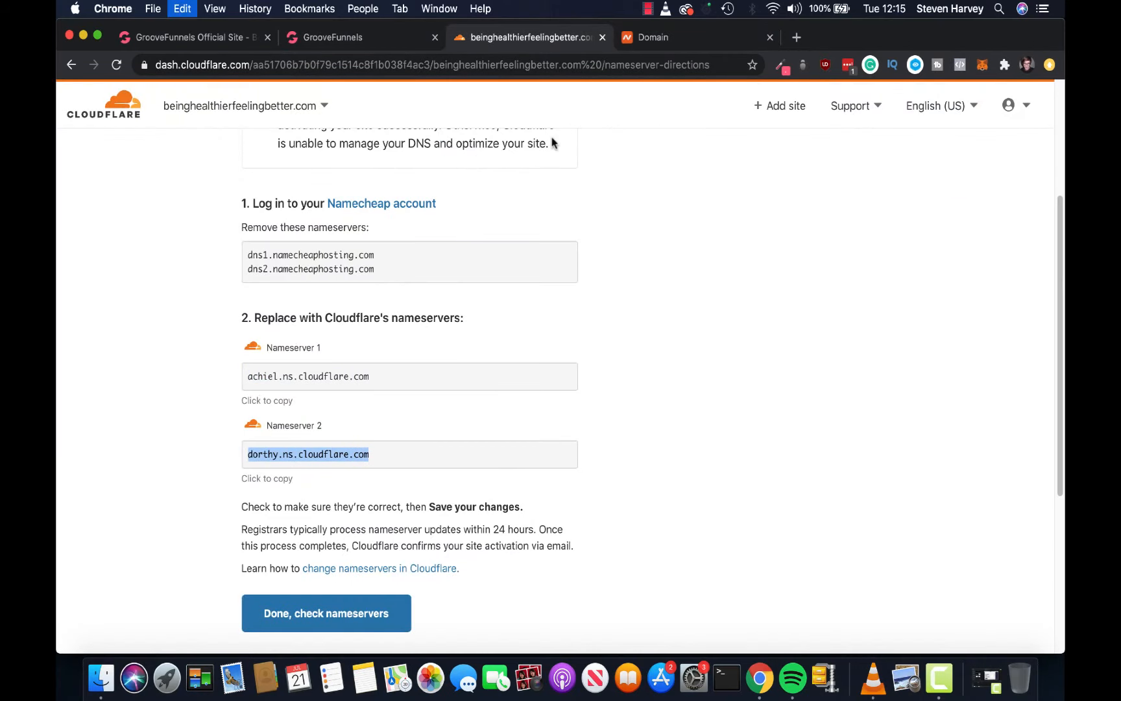
pyautogui.click(652, 39)
pyautogui.press('super+v')
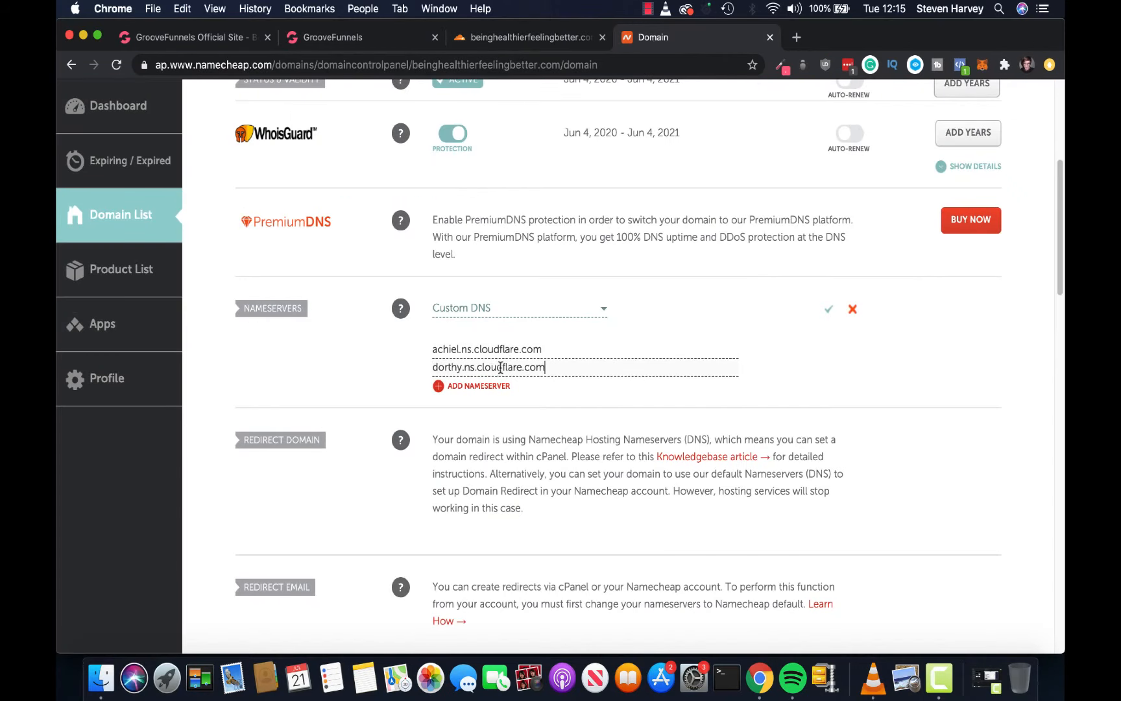
pyautogui.click(829, 311)
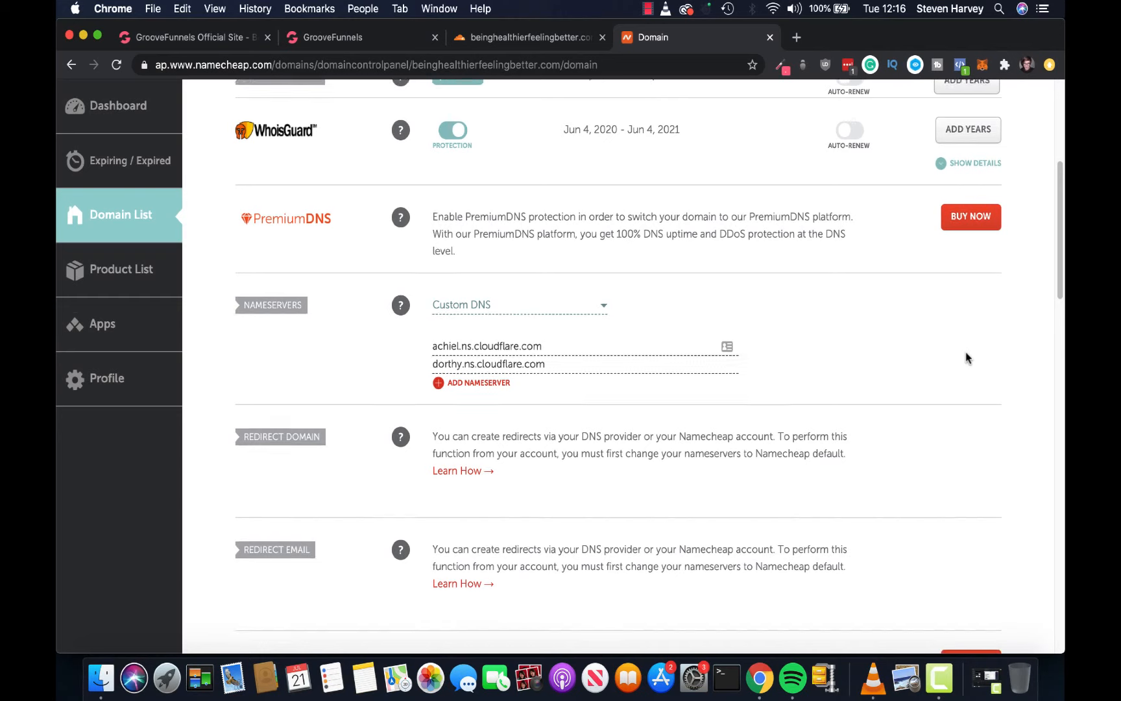
pyautogui.scroll(-10, 967, 357)
pyautogui.scroll(10, 967, 358)
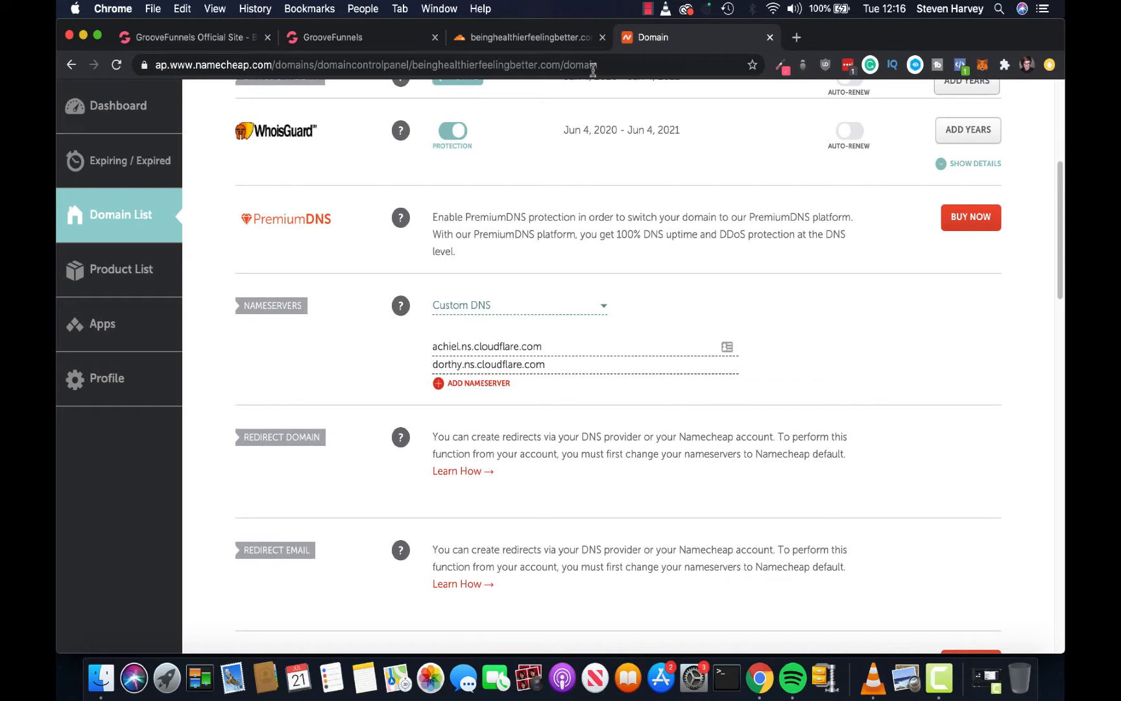
# Switch to GrooveFunnels and copy the custom domain target host10.groovepages.com from the publish settings
pyautogui.click(395, 40)
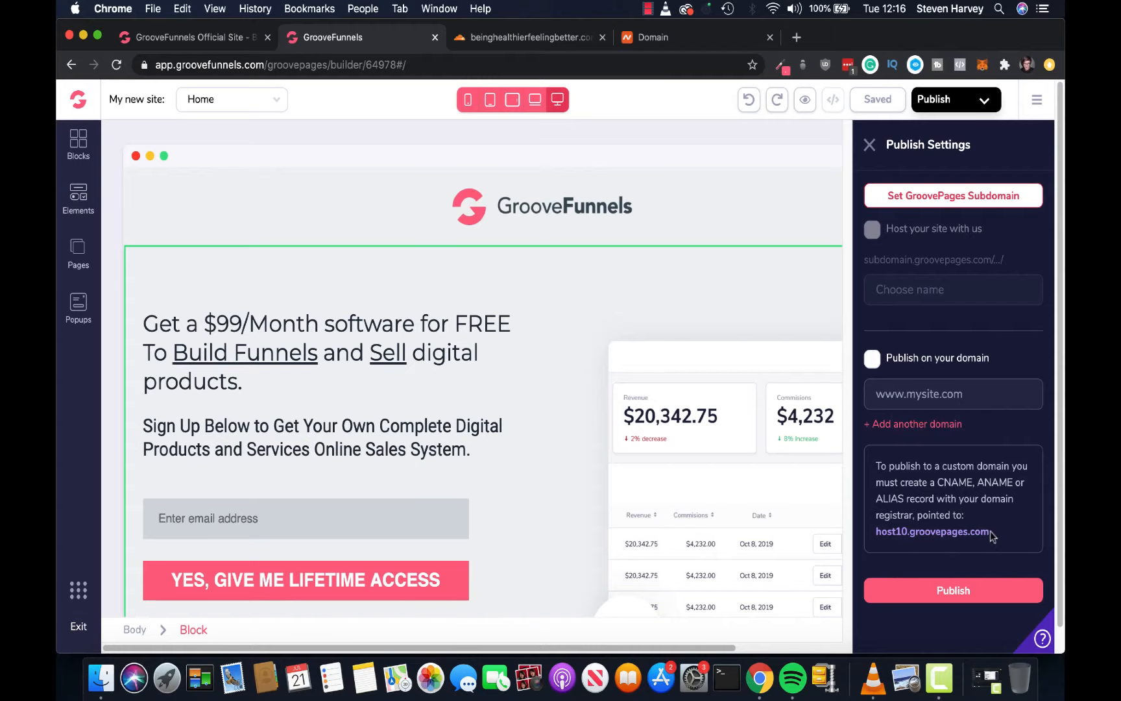
pyautogui.moveTo(990, 531); pyautogui.dragTo(874, 539)
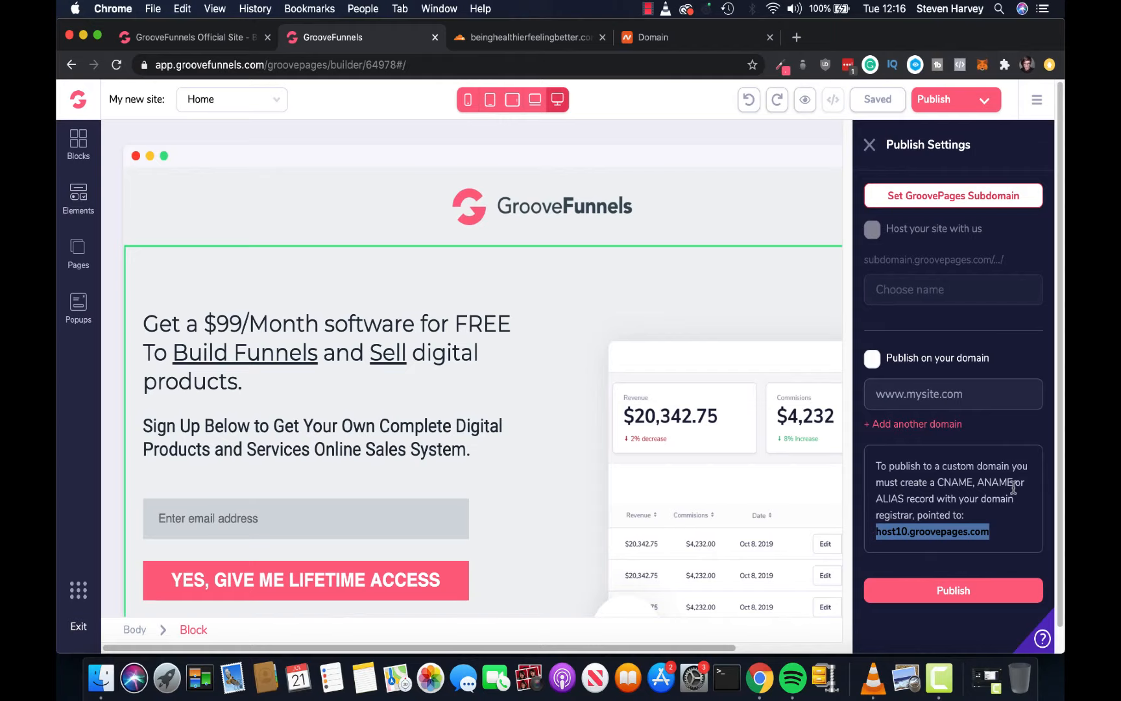
pyautogui.press('super+c')
pyautogui.click(678, 40)
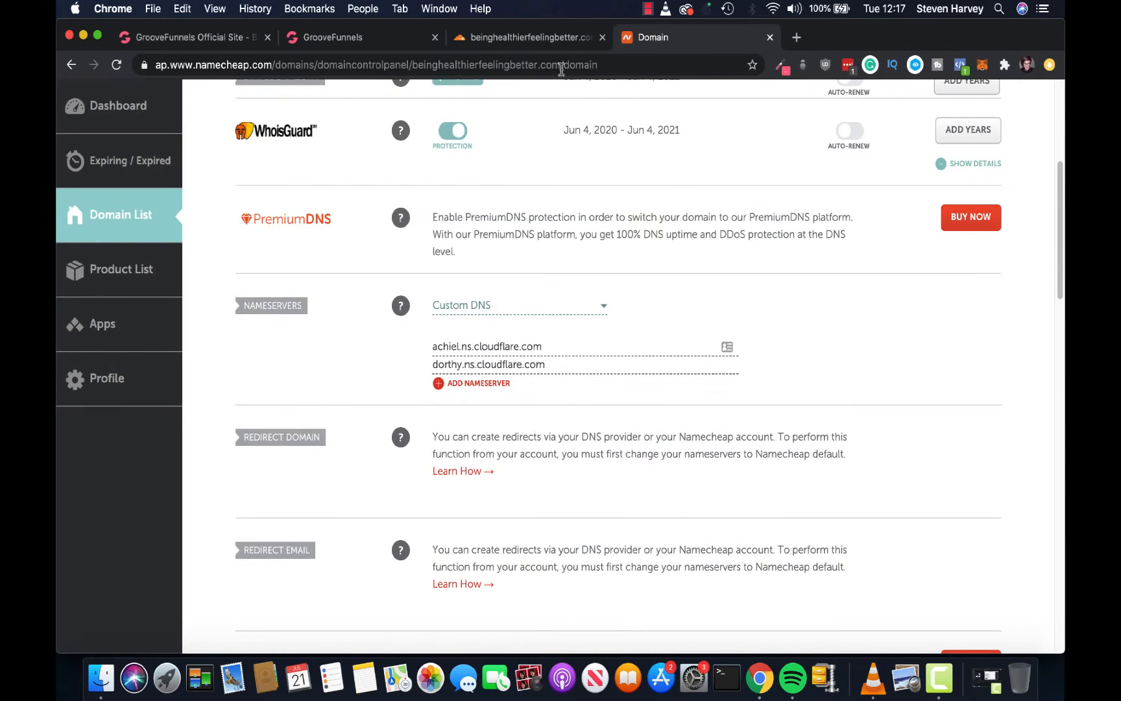
# Return to Cloudflare's nameserver instructions and confirm that the nameservers have been changed
pyautogui.click(527, 37)
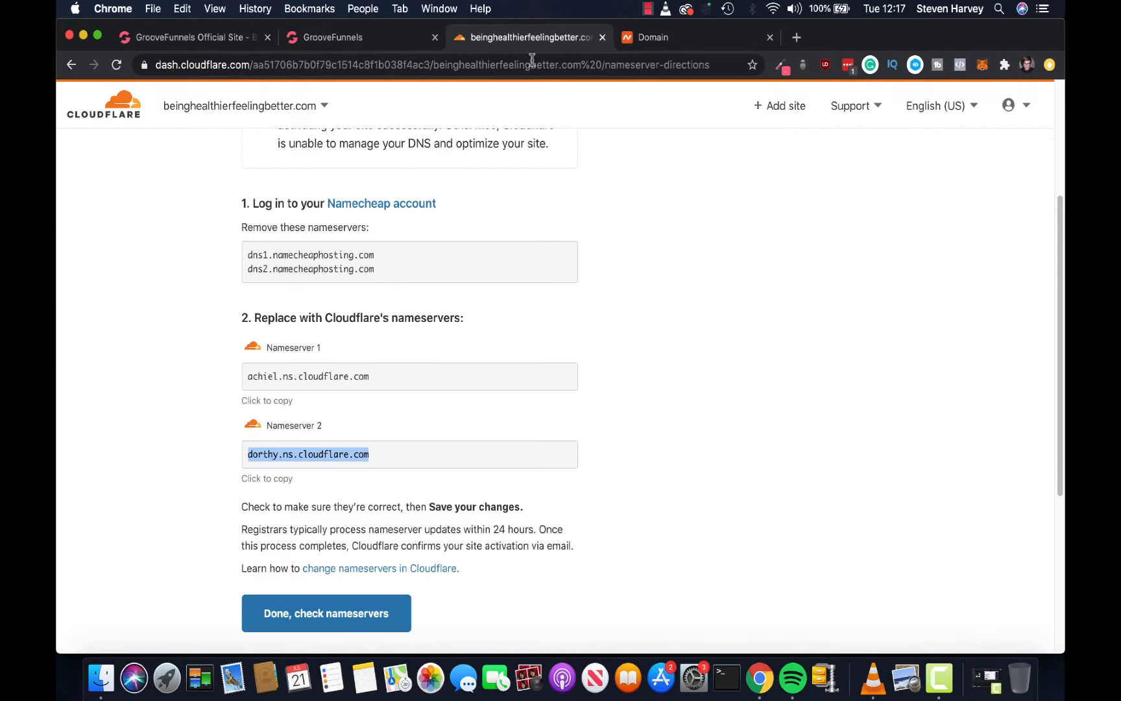
pyautogui.scroll(-1, 578, 324)
pyautogui.scroll(4, 581, 383)
pyautogui.scroll(-4, 584, 388)
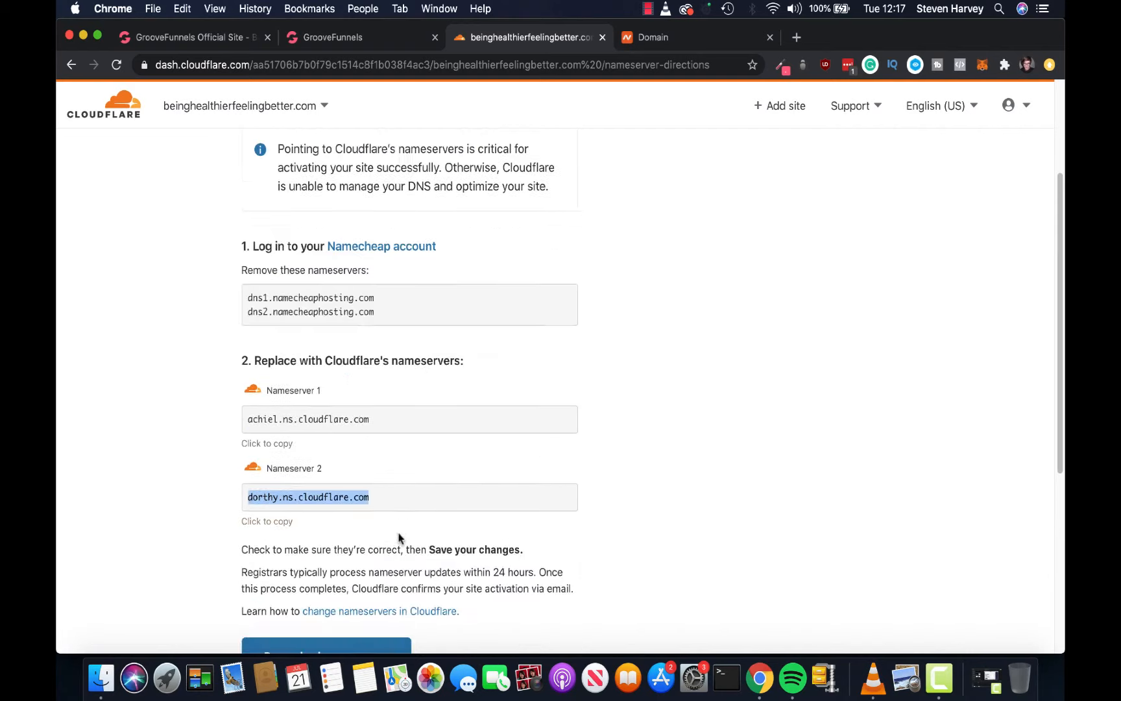
pyautogui.click(330, 623)
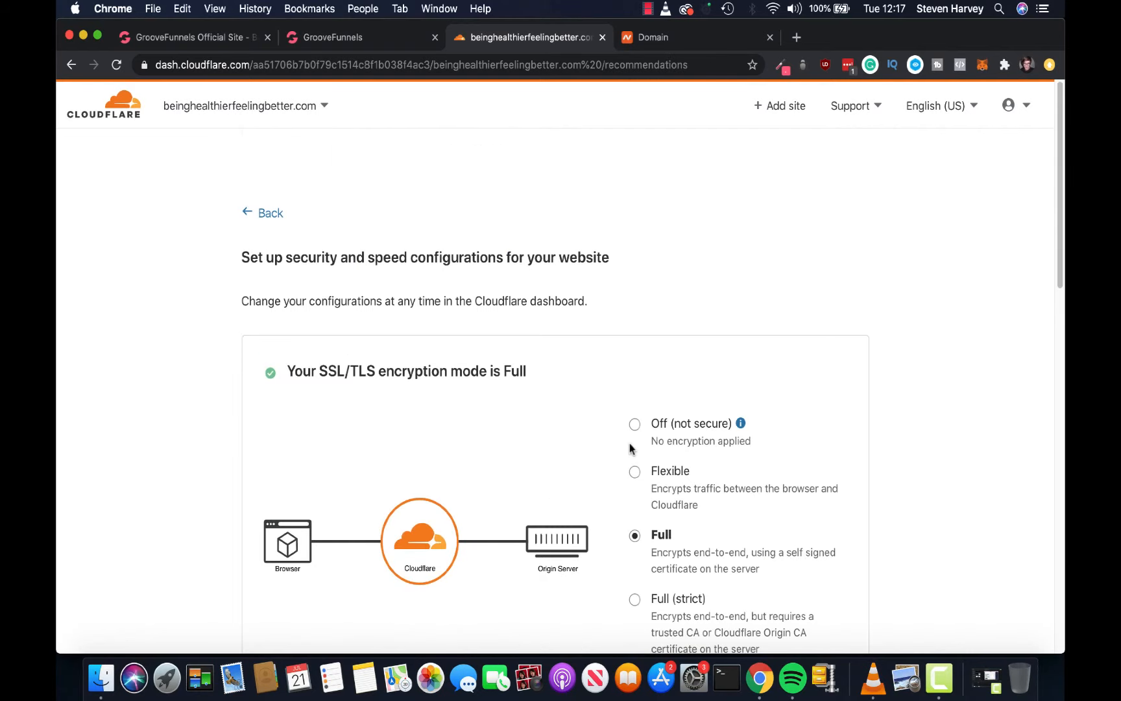
# Turn on Always Use HTTPS for the site and postpone the remaining recommended security and speed settings
pyautogui.scroll(-3, 629, 447)
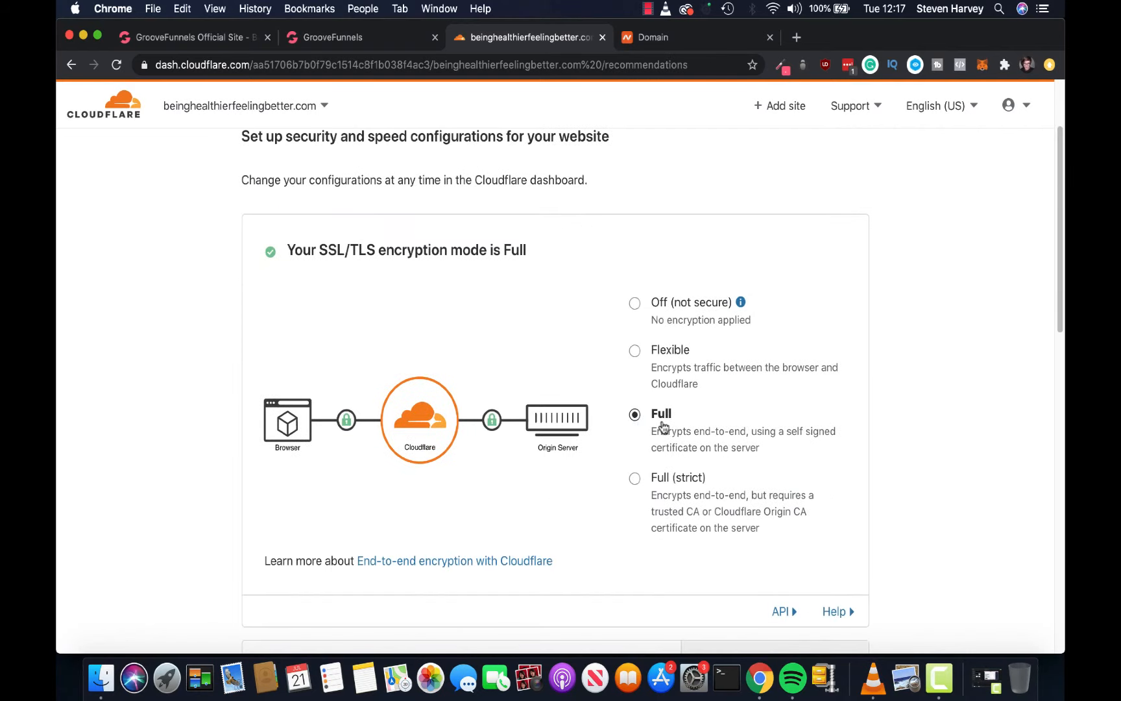
pyautogui.scroll(-8, 719, 427)
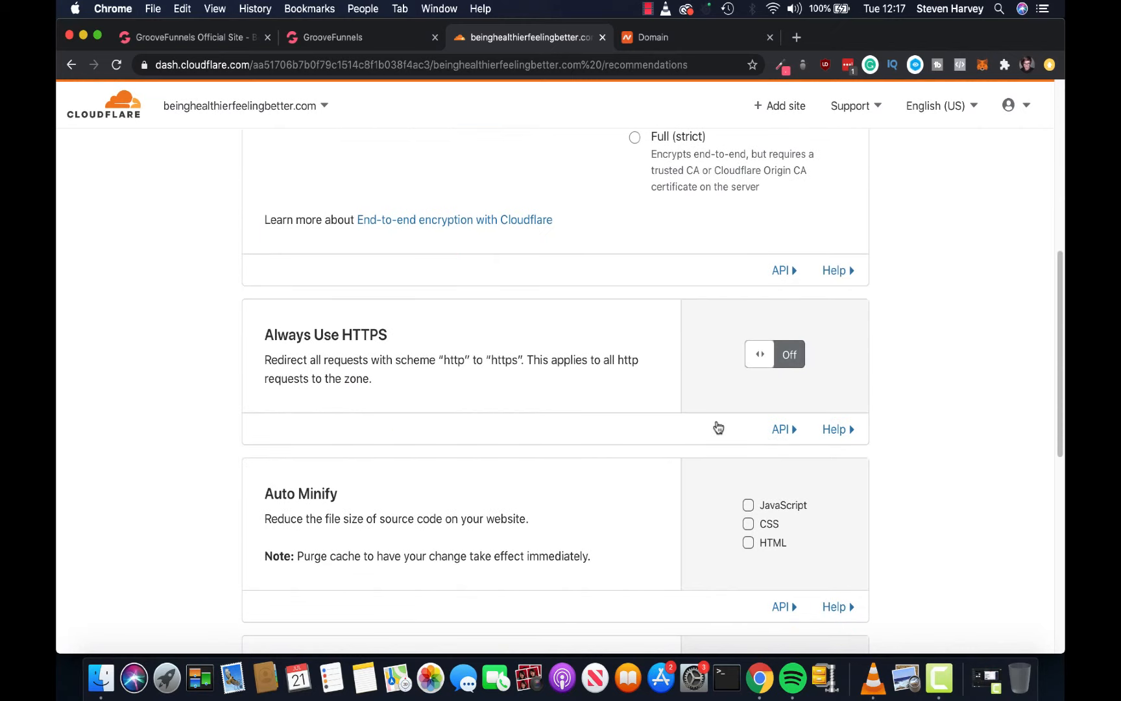
pyautogui.click(765, 358)
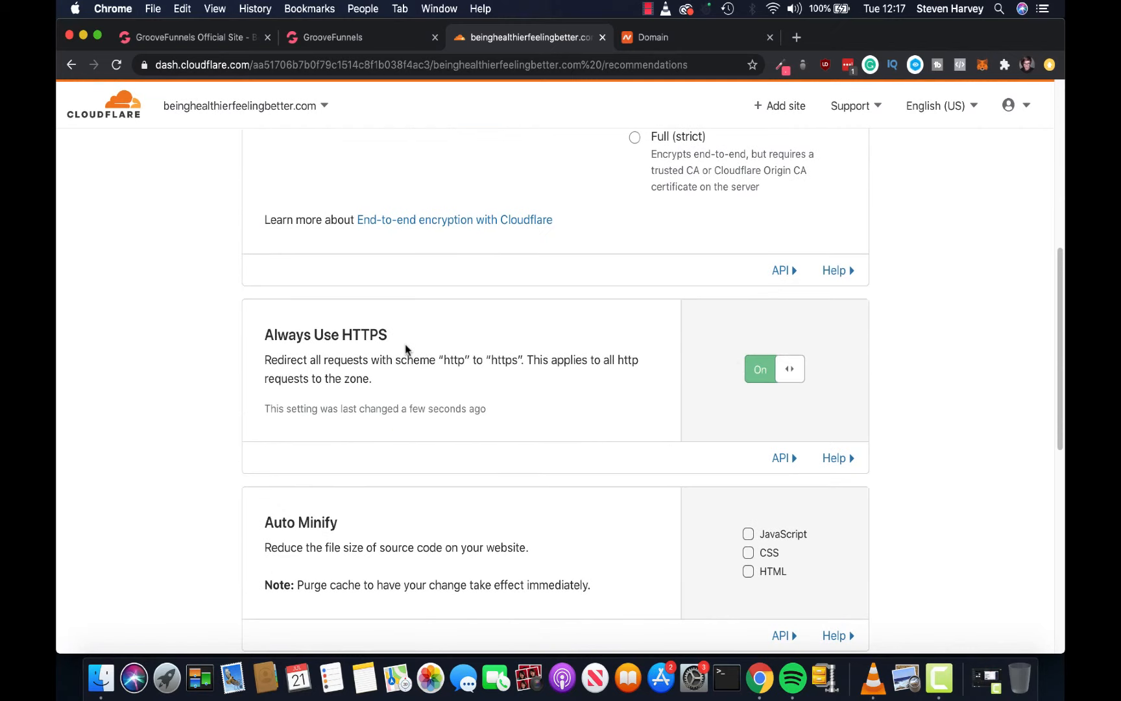
pyautogui.scroll(-7, 937, 399)
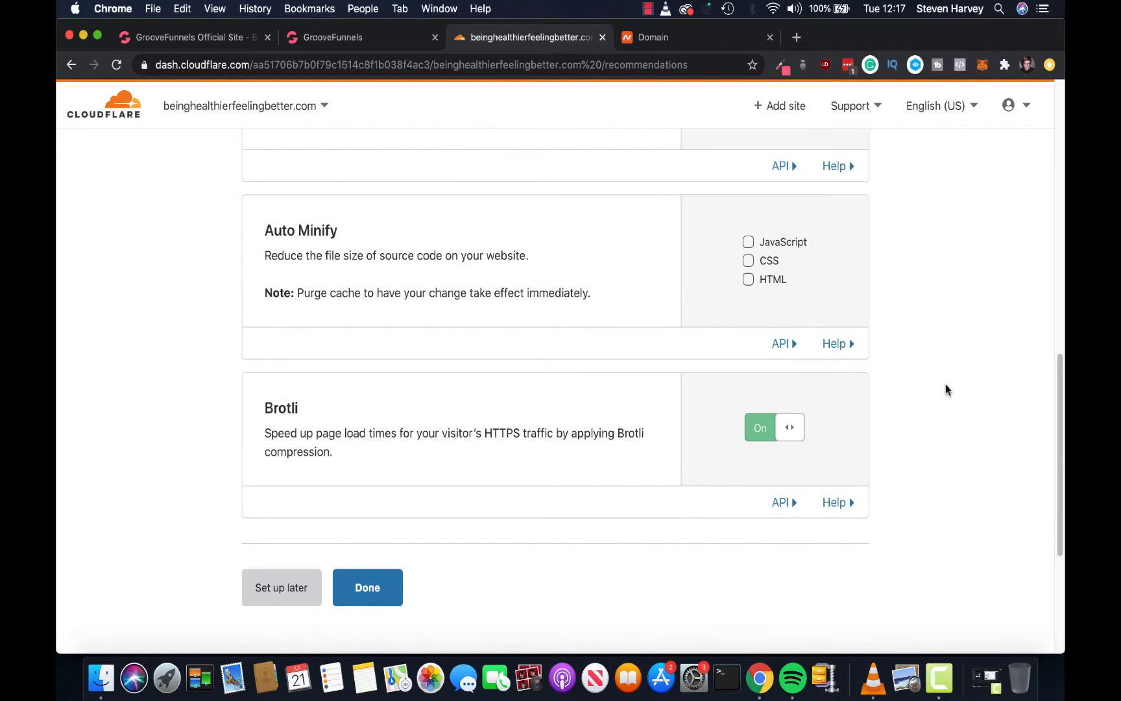
pyautogui.scroll(-3, 946, 389)
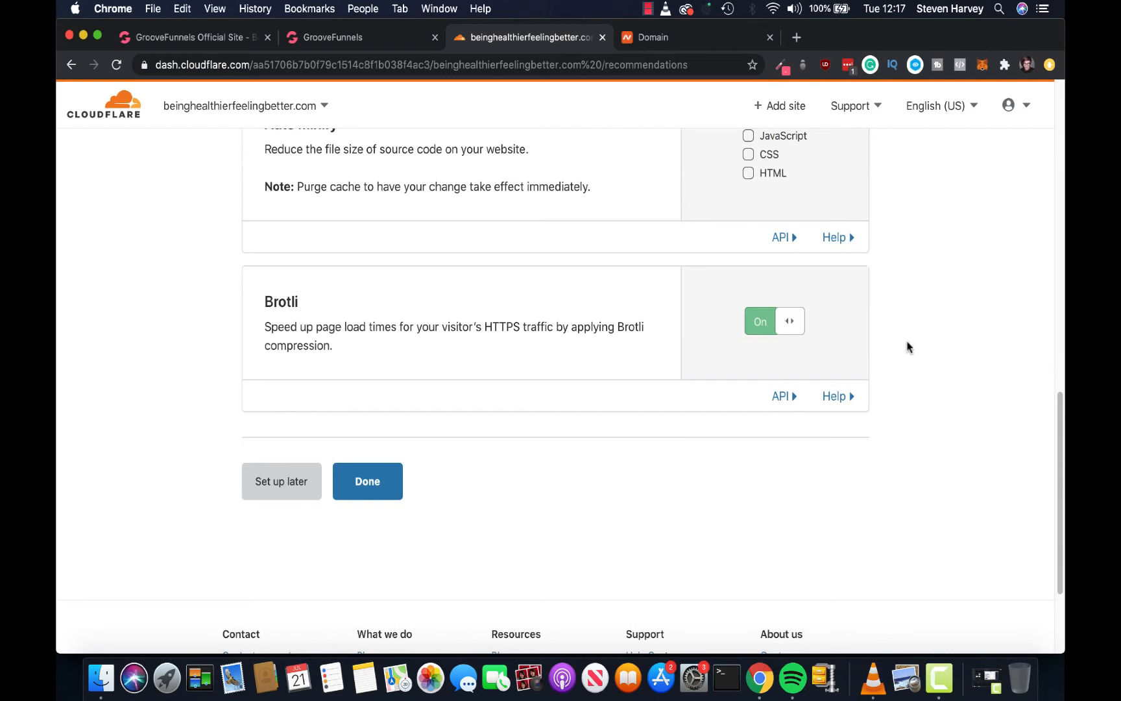
pyautogui.click(282, 492)
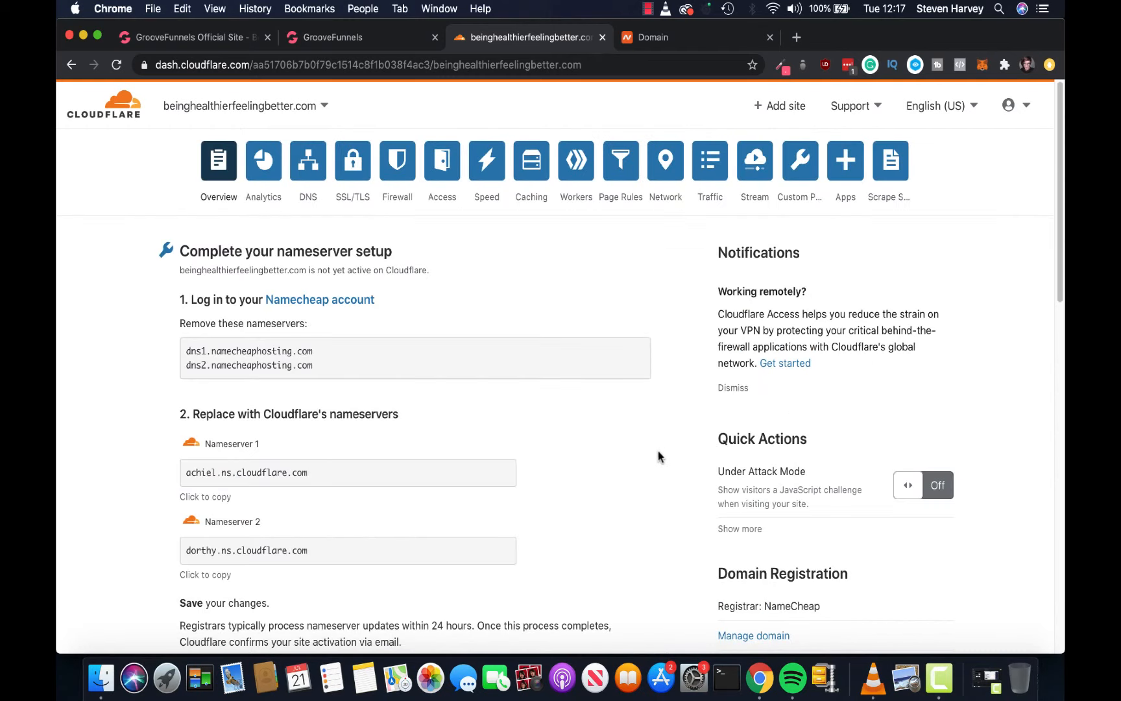
# Open the DNS management page for beinghealthierfeelingbetter.com in Cloudflare and go to its list of records
pyautogui.scroll(-7, 659, 457)
pyautogui.scroll(7, 658, 456)
pyautogui.click(306, 176)
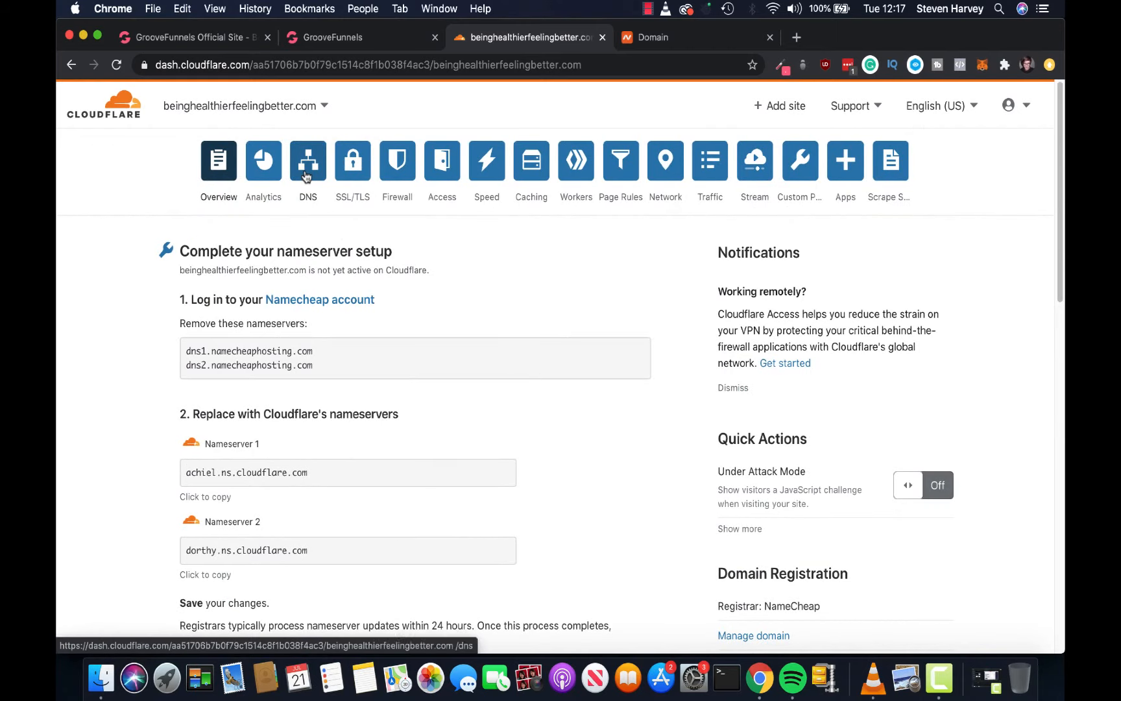
pyautogui.scroll(-3, 960, 305)
pyautogui.scroll(2, 963, 314)
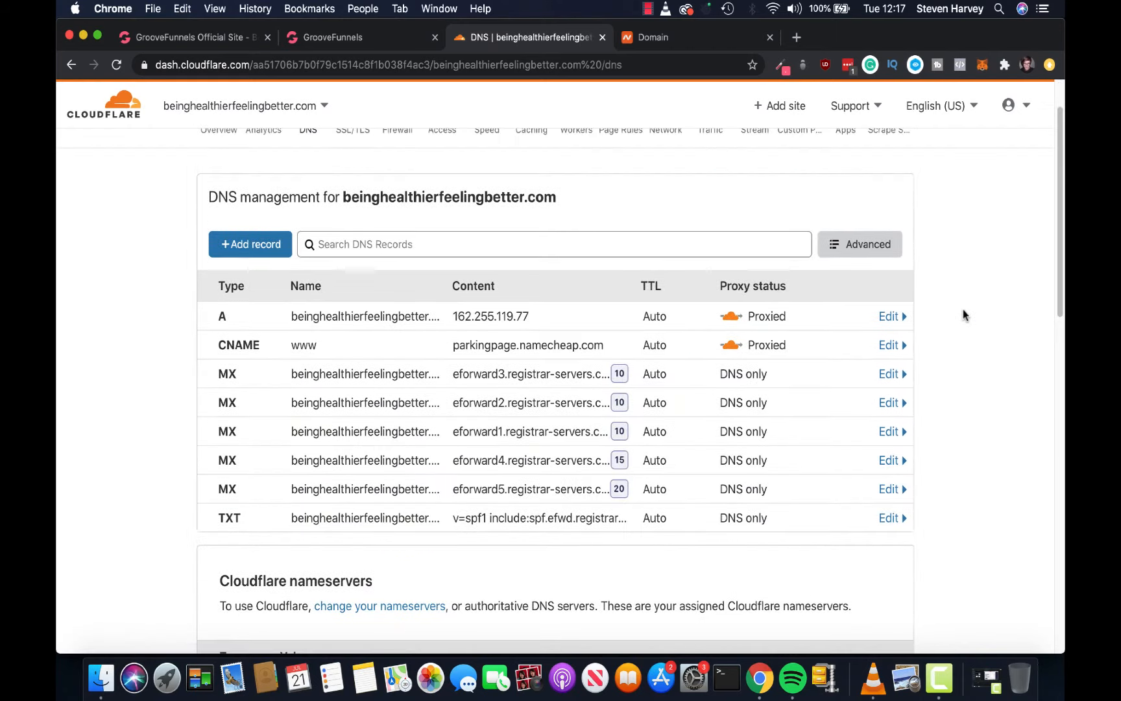
# Fill in a new CNAME record with name @ and target host10.groovepages.com, checking the target in GrooveFunnels, and try to save it
pyautogui.click(377, 44)
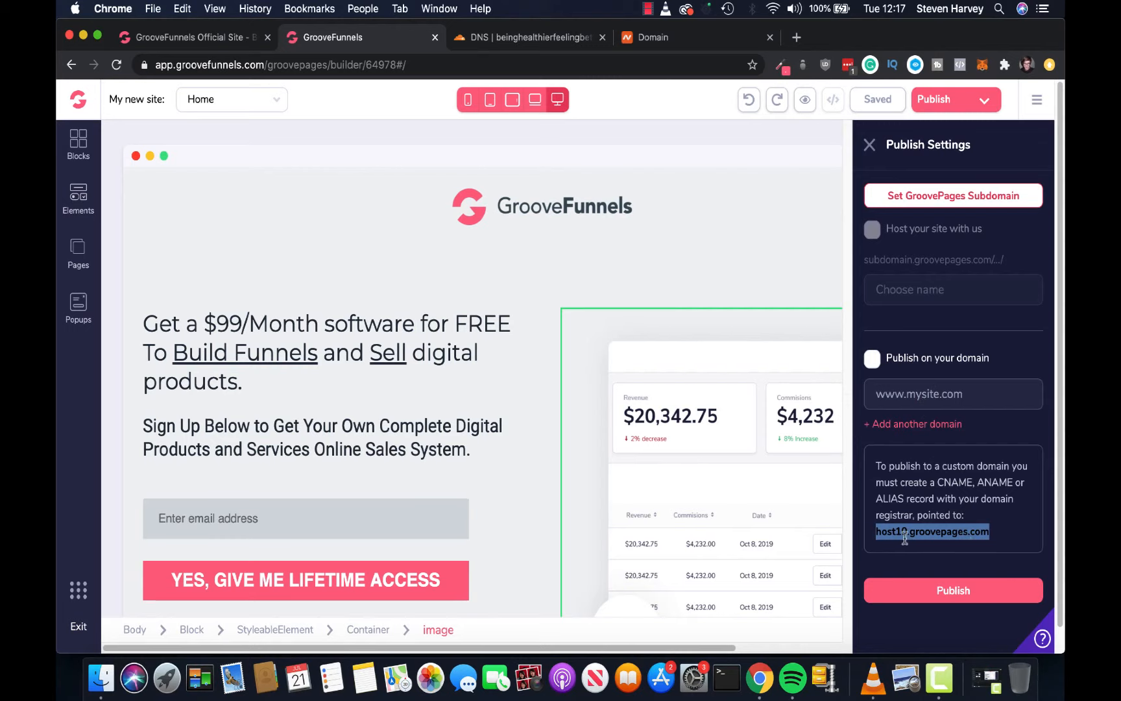
pyautogui.click(531, 40)
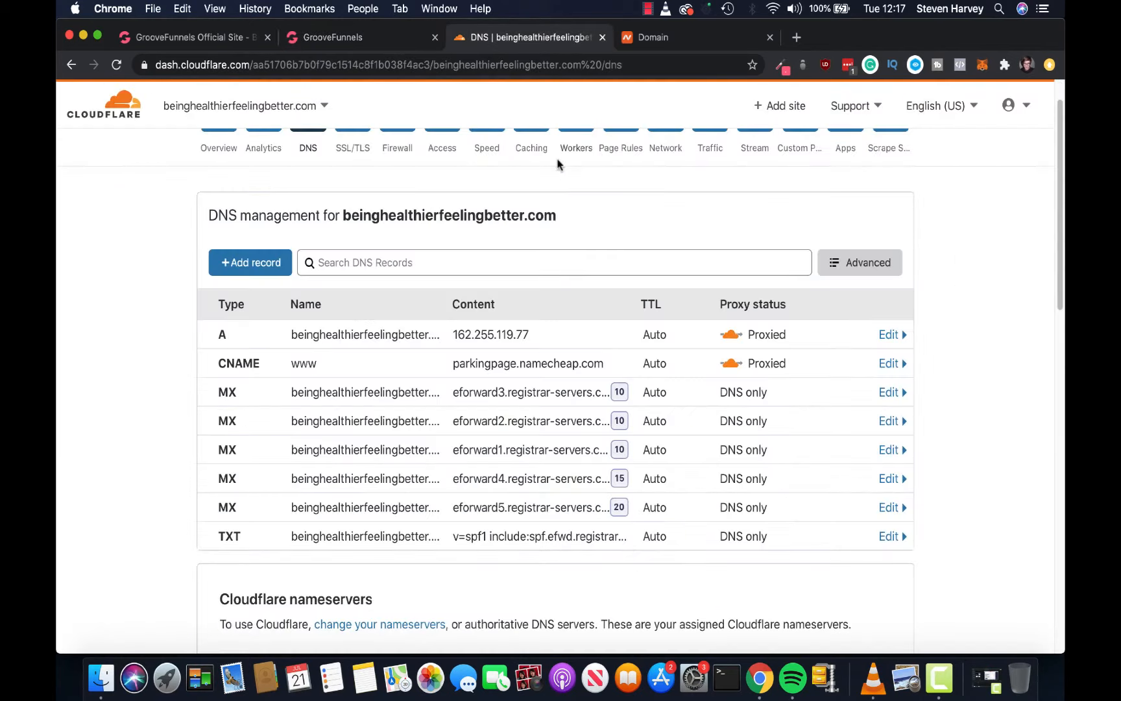
pyautogui.click(258, 264)
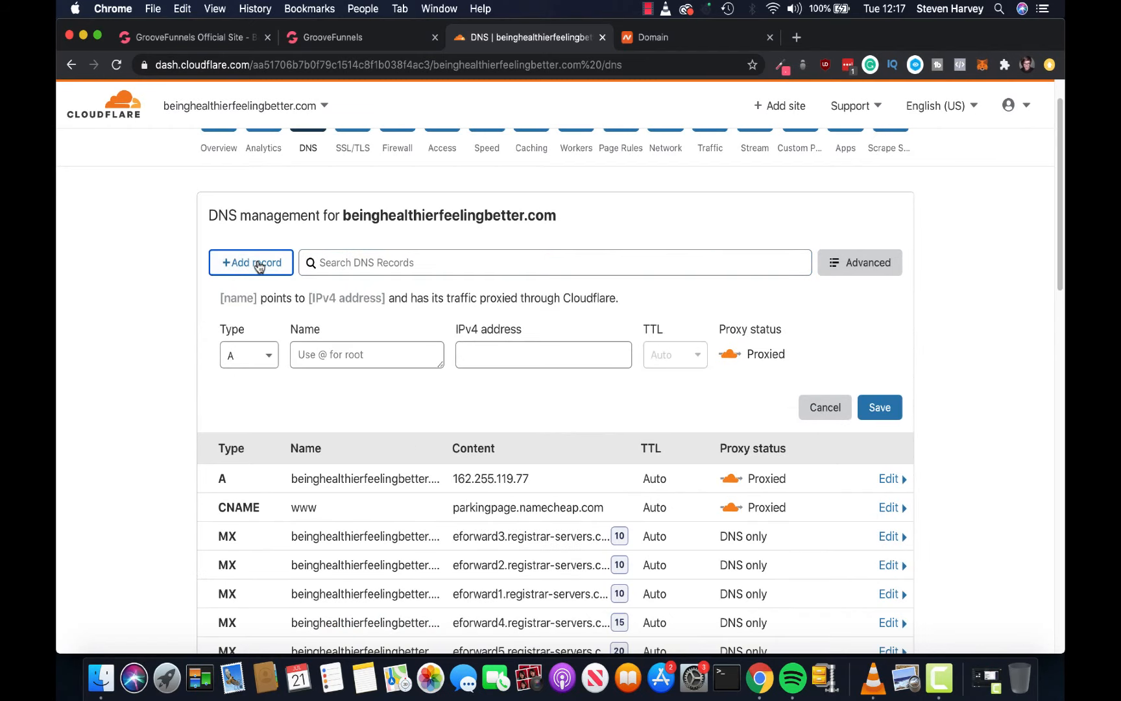
pyautogui.scroll(-3, 296, 275)
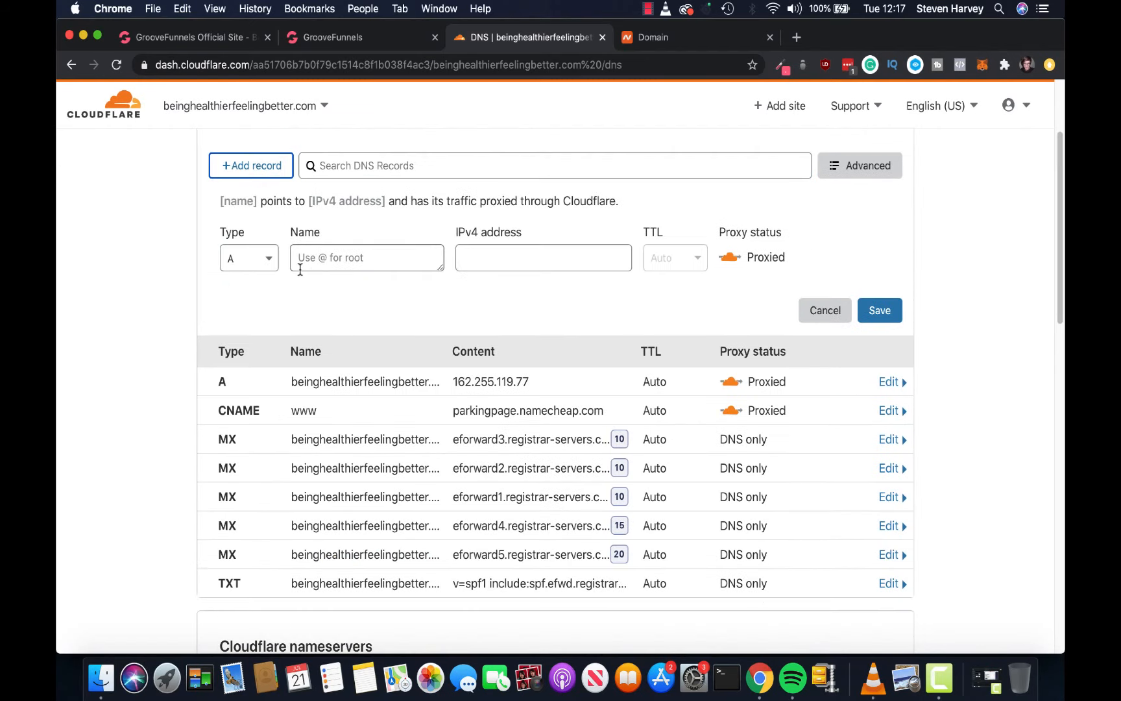
pyautogui.click(266, 258)
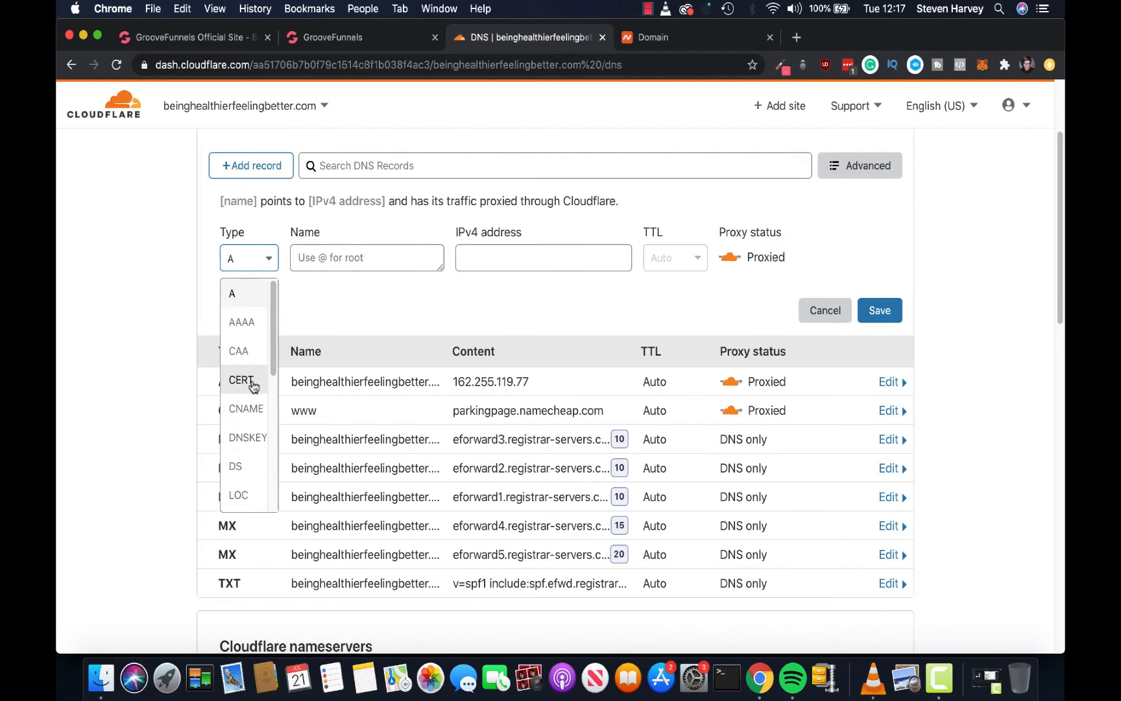
pyautogui.click(248, 409)
pyautogui.click(390, 40)
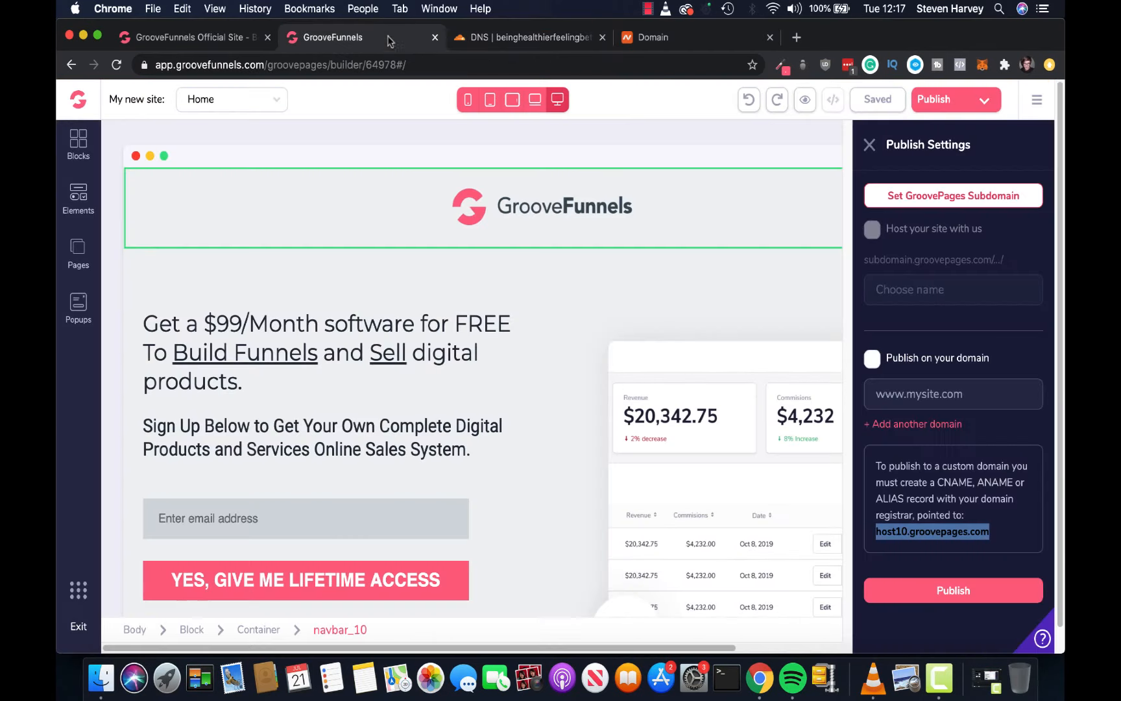
pyautogui.click(497, 39)
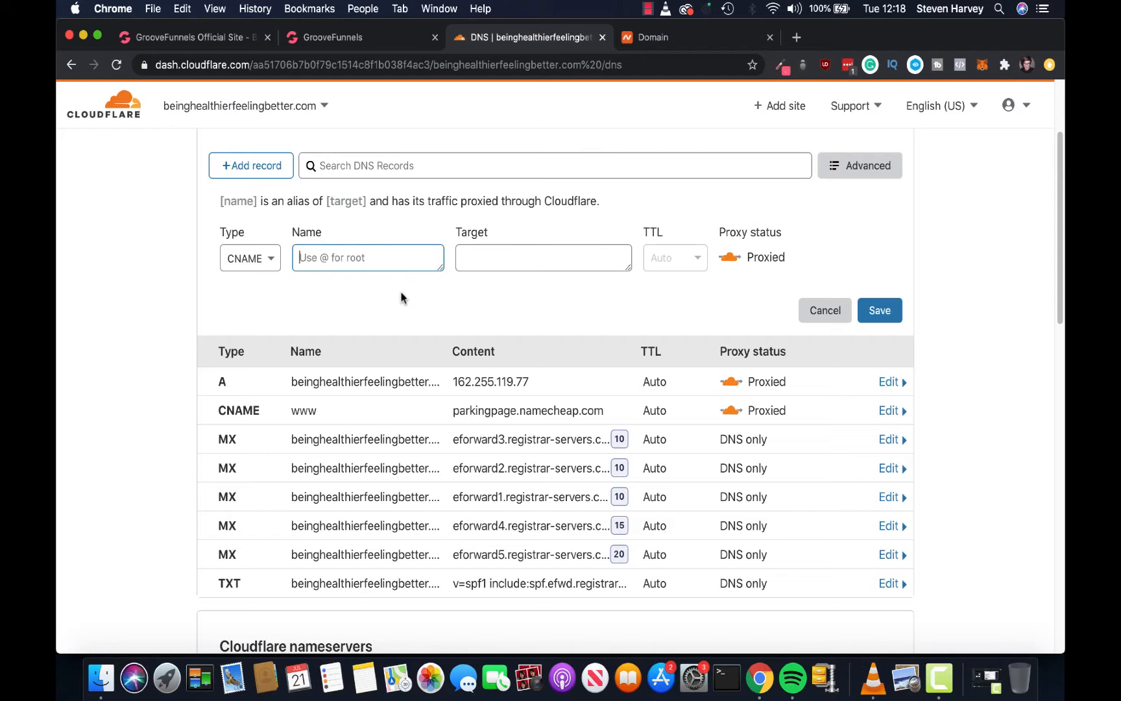
pyautogui.write('@')
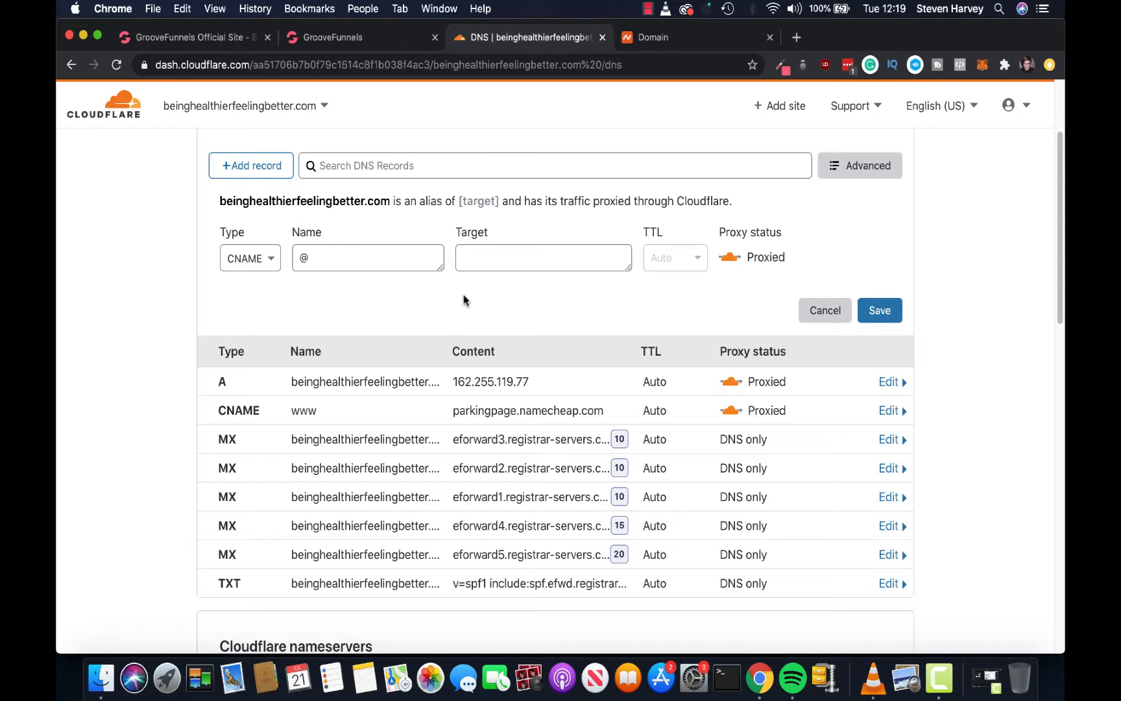
pyautogui.write('host10.groovepages.com')
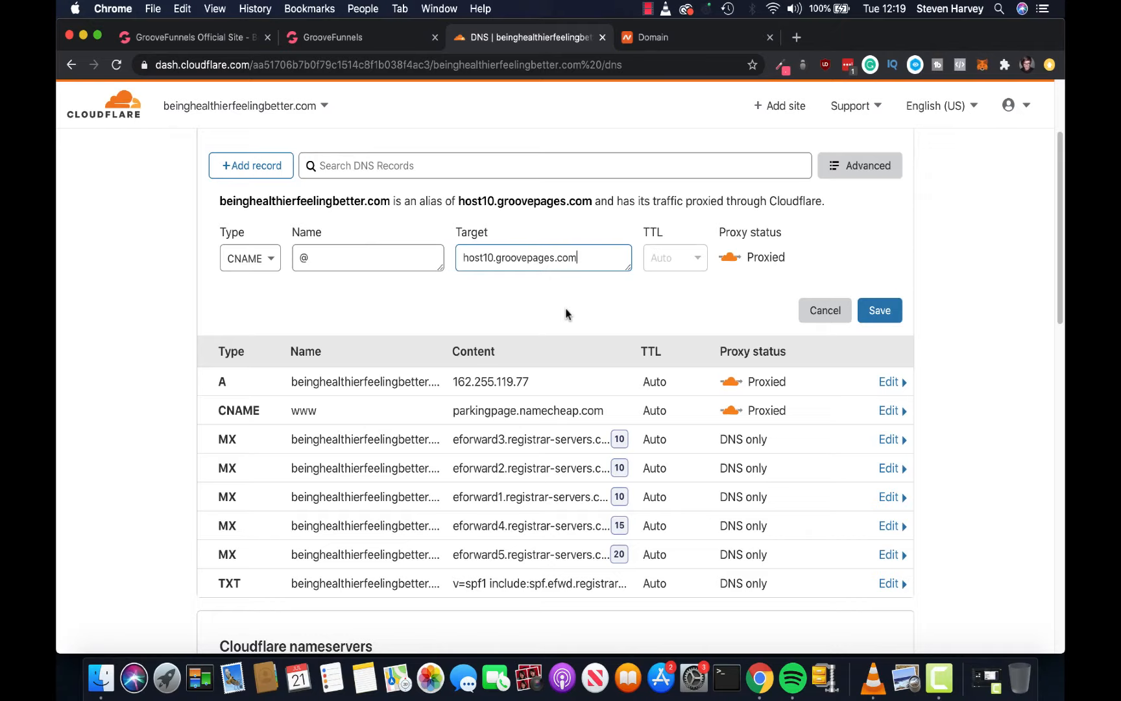
pyautogui.click(893, 313)
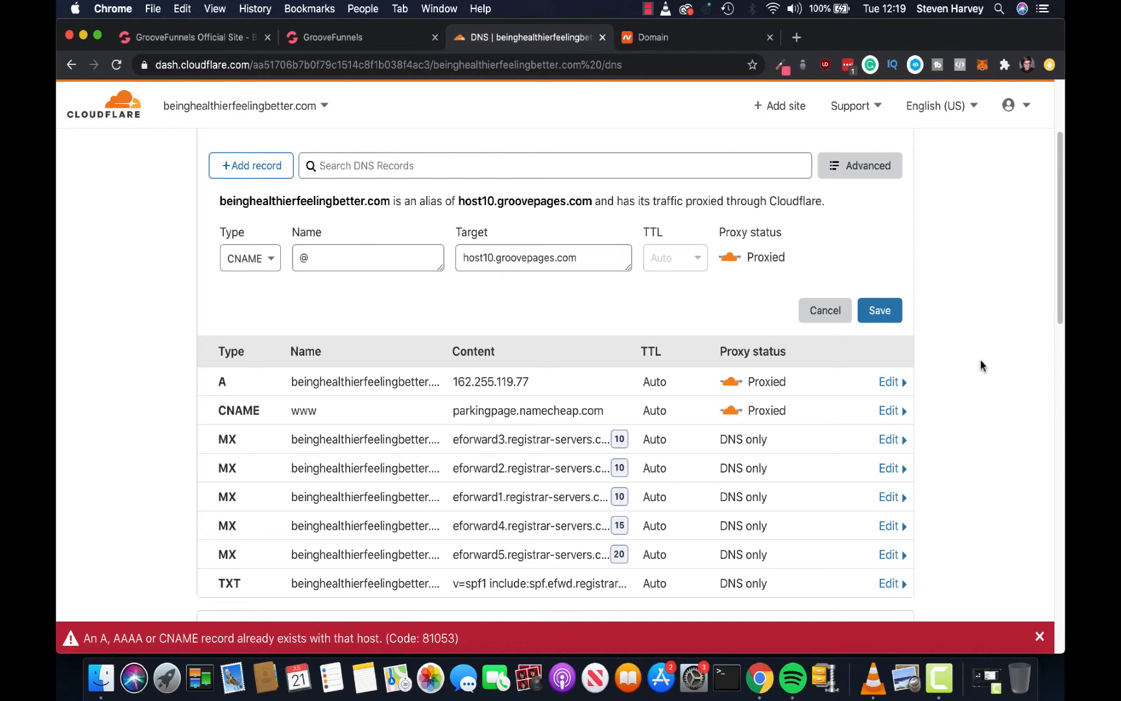
# Delete the existing A record for the root domain beinghealthierfeelingbetter.com
pyautogui.scroll(-1, 980, 360)
pyautogui.scroll(1, 980, 360)
pyautogui.scroll(1, 987, 358)
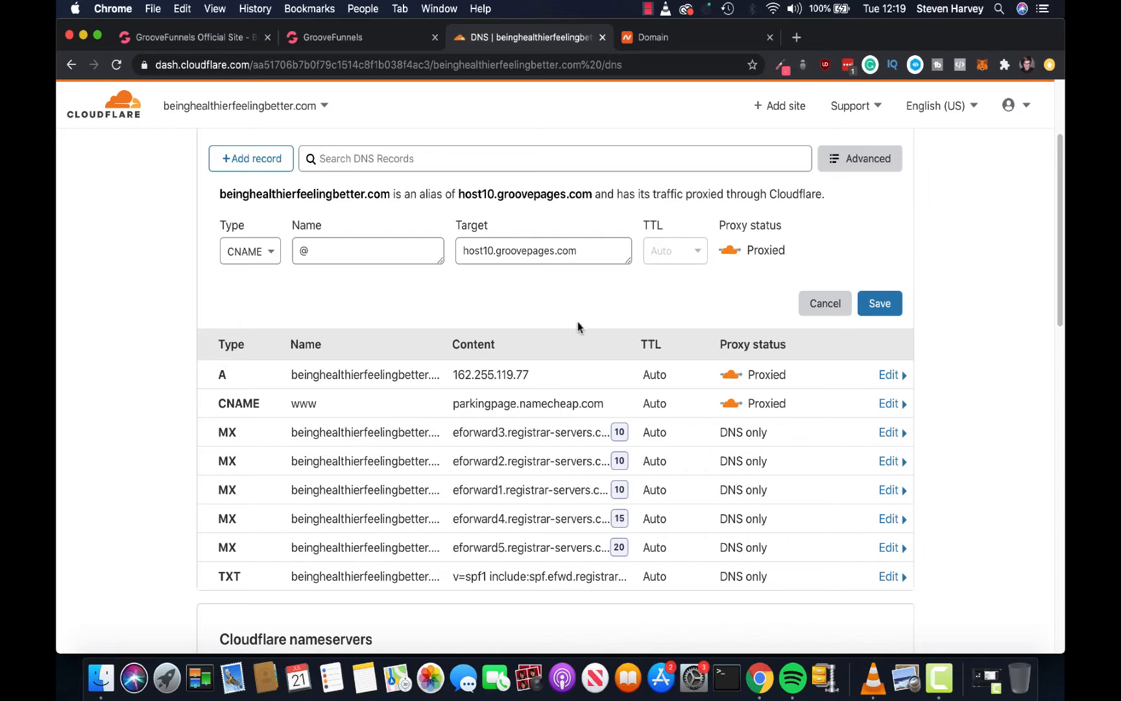
pyautogui.click(886, 375)
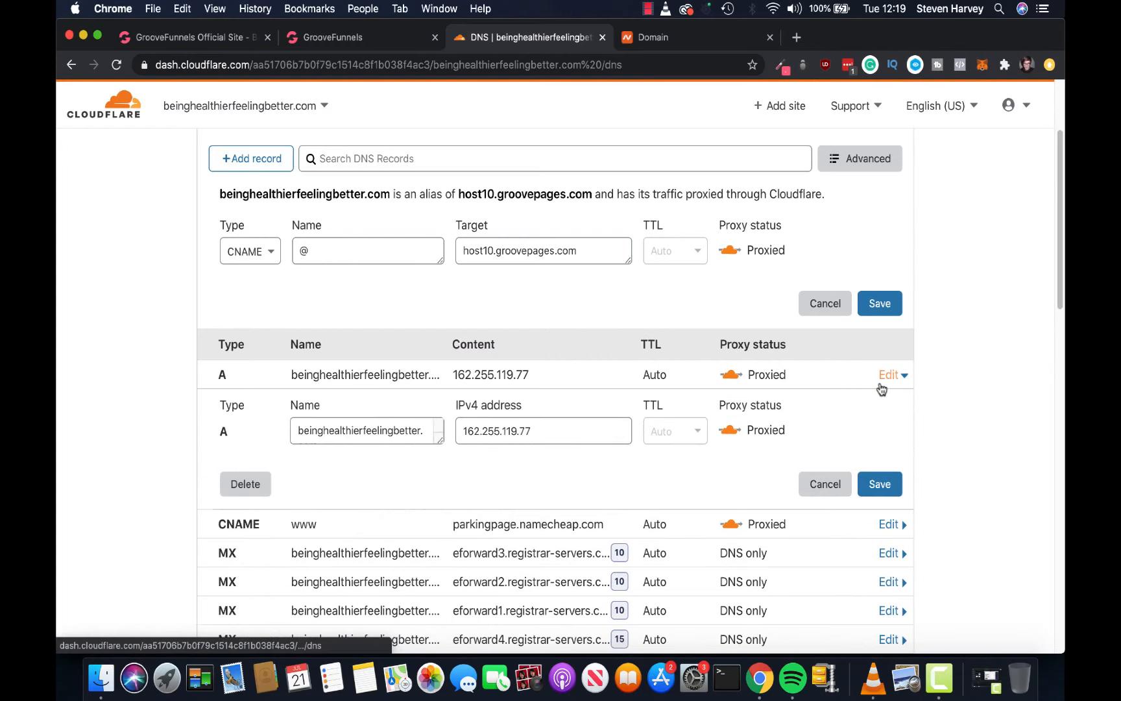
pyautogui.click(273, 485)
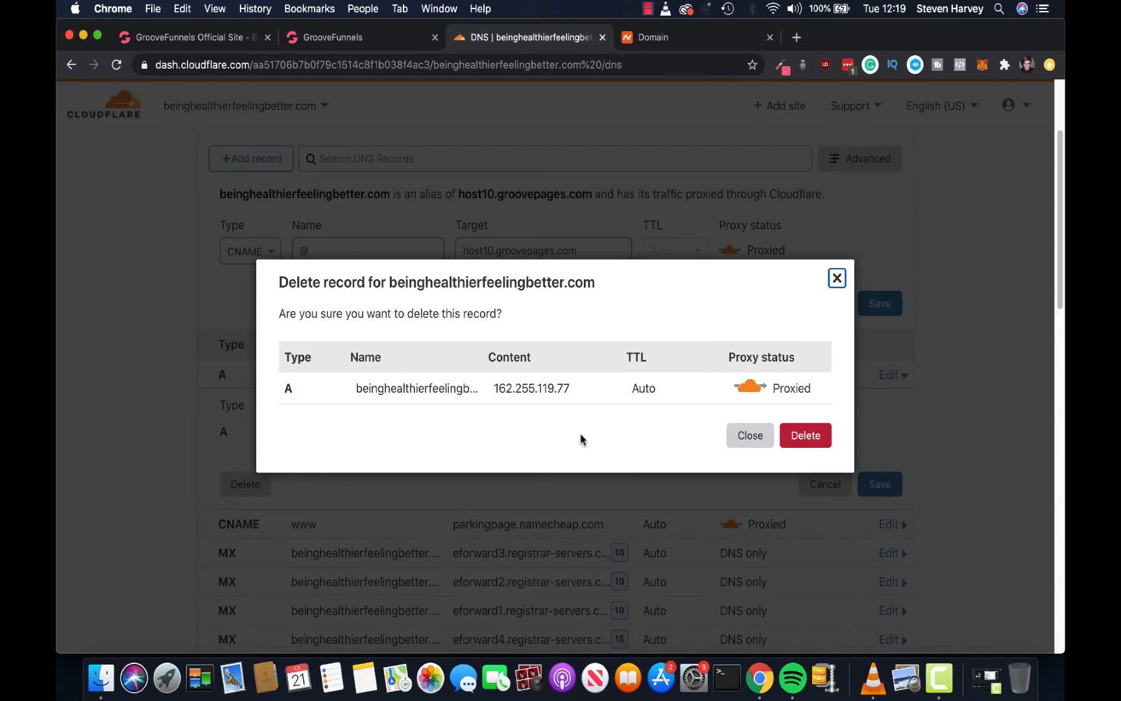
pyautogui.click(823, 434)
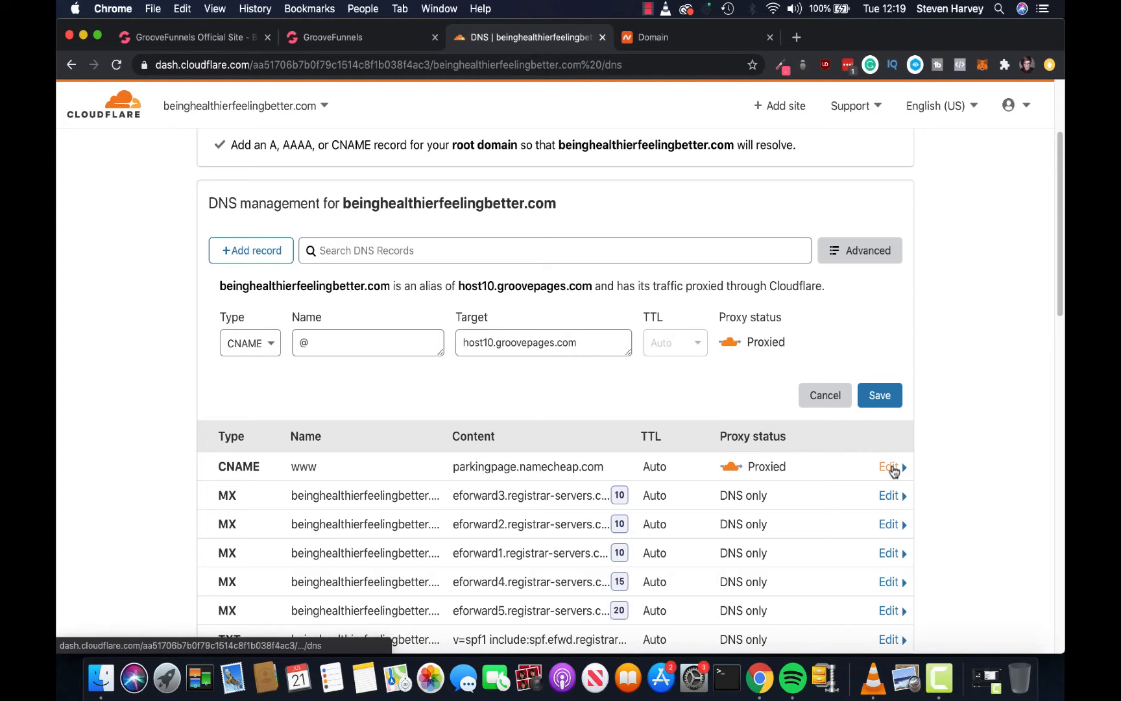
# Delete the www CNAME record that points to parkingpage.namecheap.com and save the new root CNAME record for host10.groovepages.com
pyautogui.click(894, 468)
pyautogui.click(253, 579)
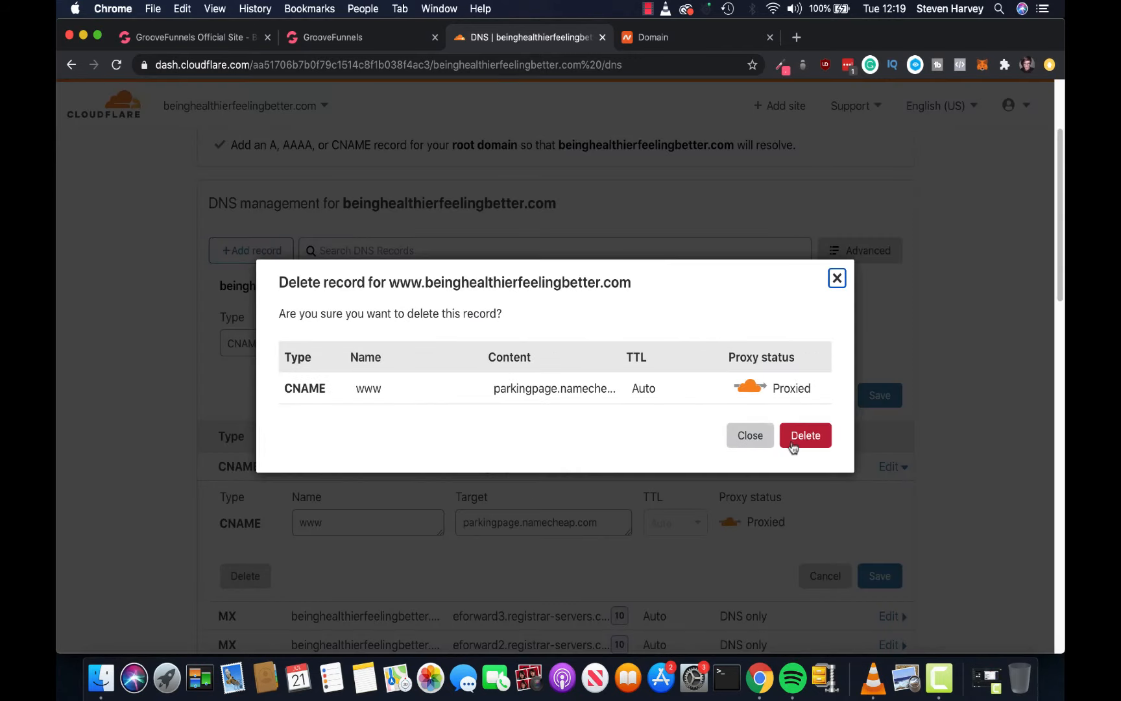
pyautogui.click(805, 436)
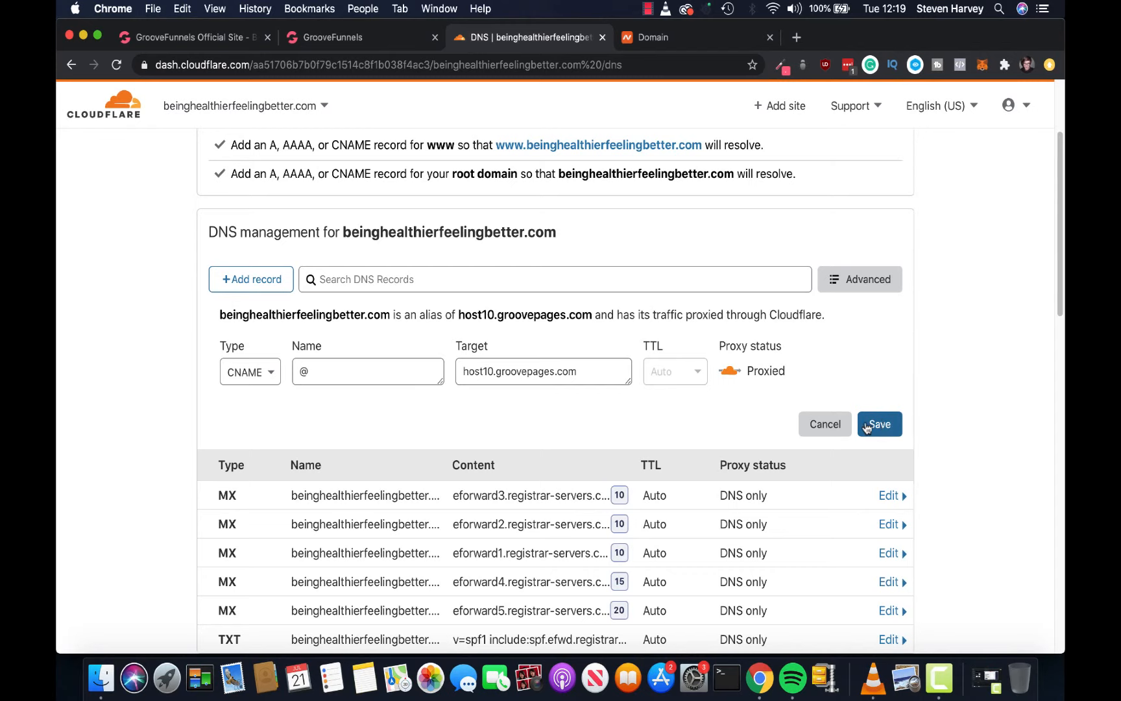
pyautogui.click(886, 427)
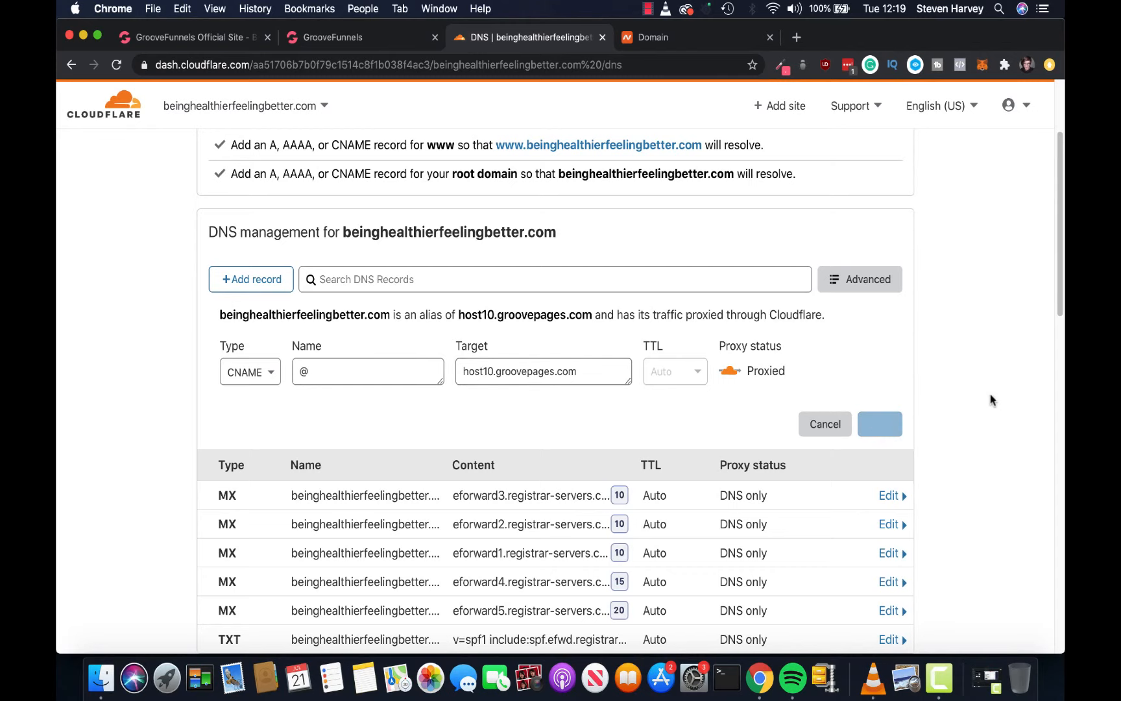
# Check the updated DNS records in Cloudflare and enable publishing on your own domain in the GrooveFunnels publish settings
pyautogui.scroll(-10, 990, 394)
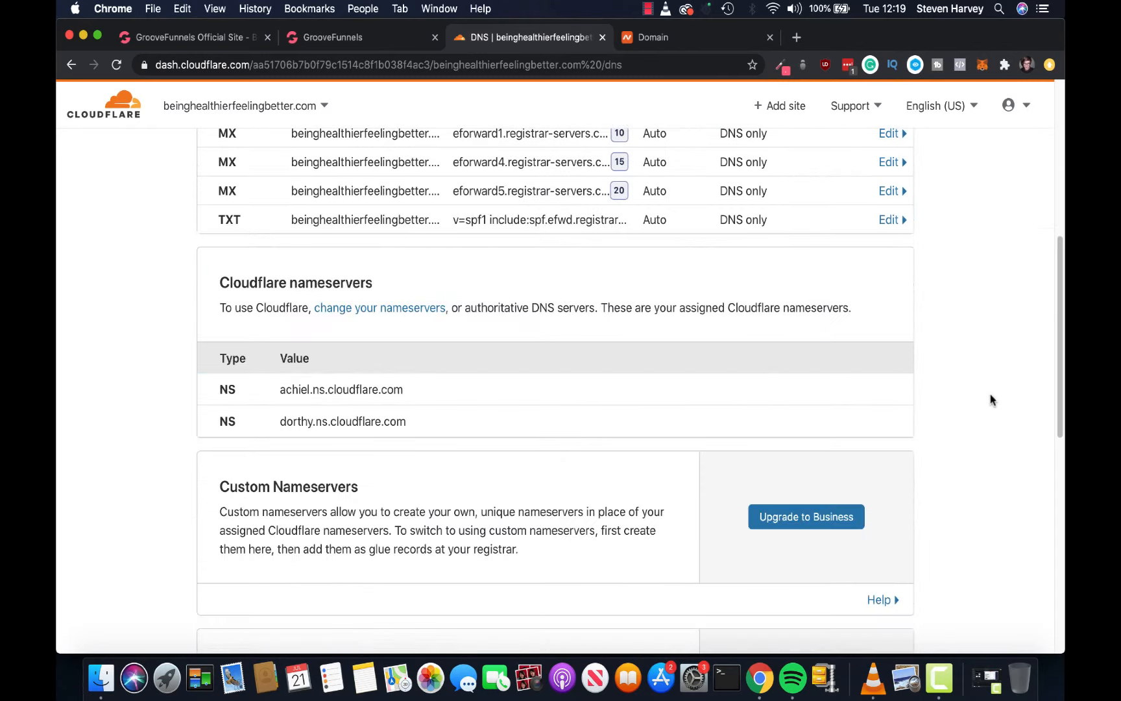
pyautogui.scroll(10, 990, 395)
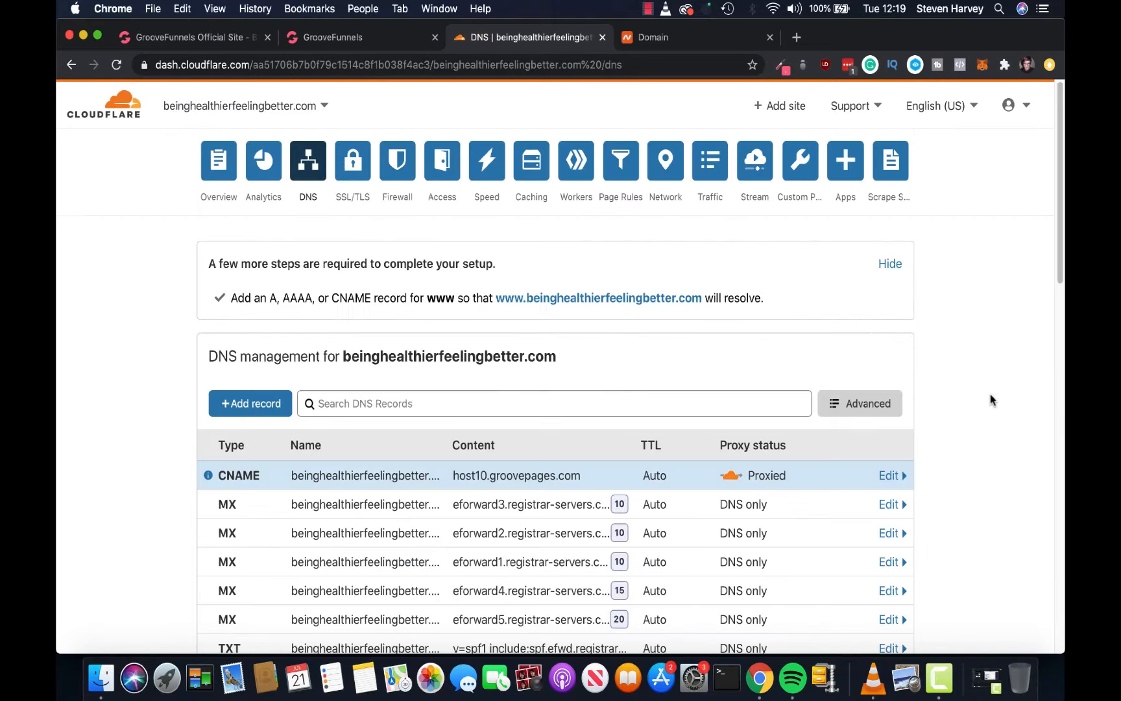
pyautogui.click(378, 37)
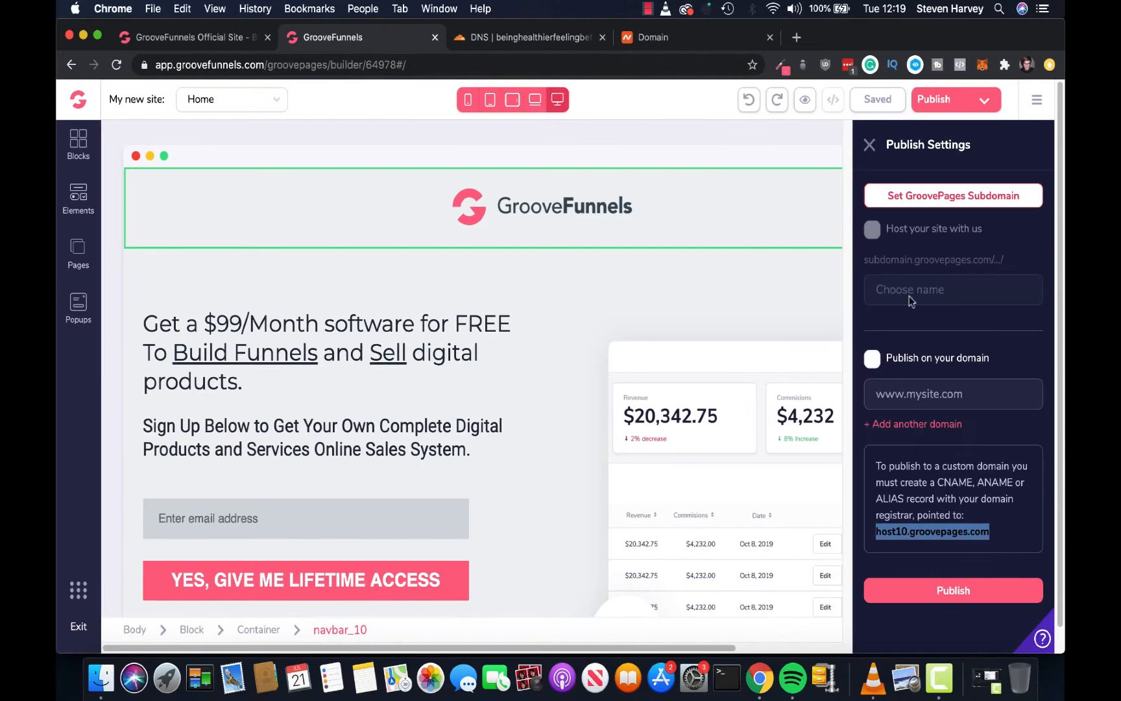
pyautogui.click(872, 359)
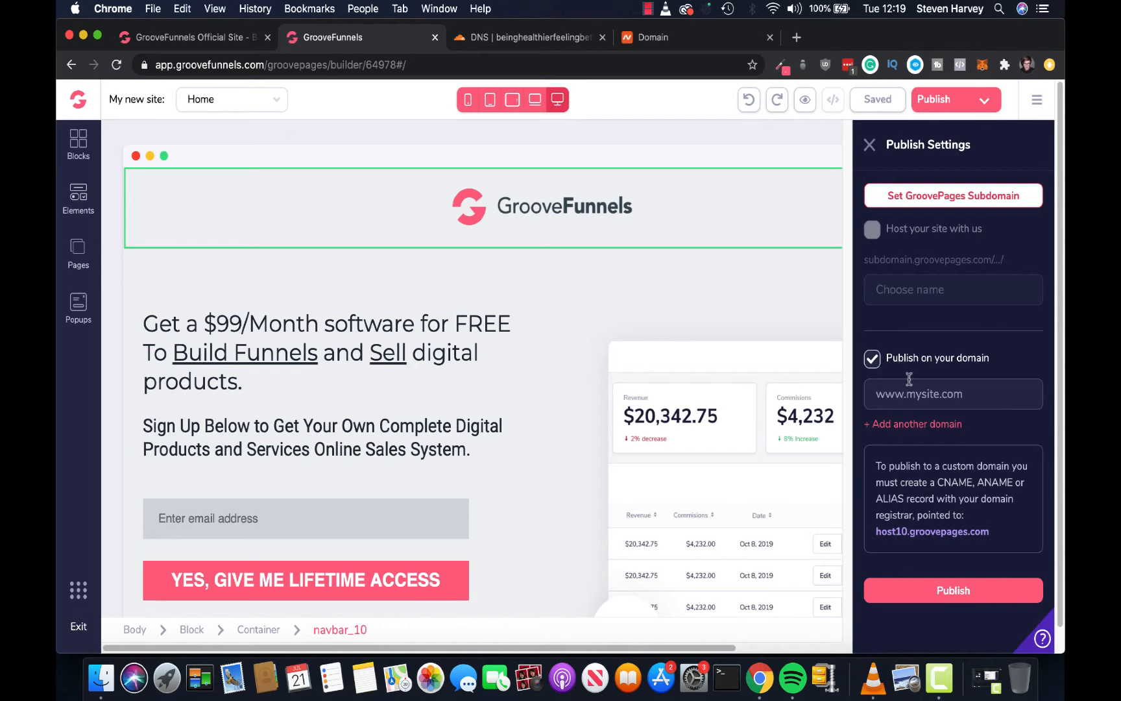
# Copy the domain name beinghealthierfeelingbetter.com from Namecheap and enter it as the site's custom domain in the GrooveFunnels publish settings
pyautogui.click(673, 44)
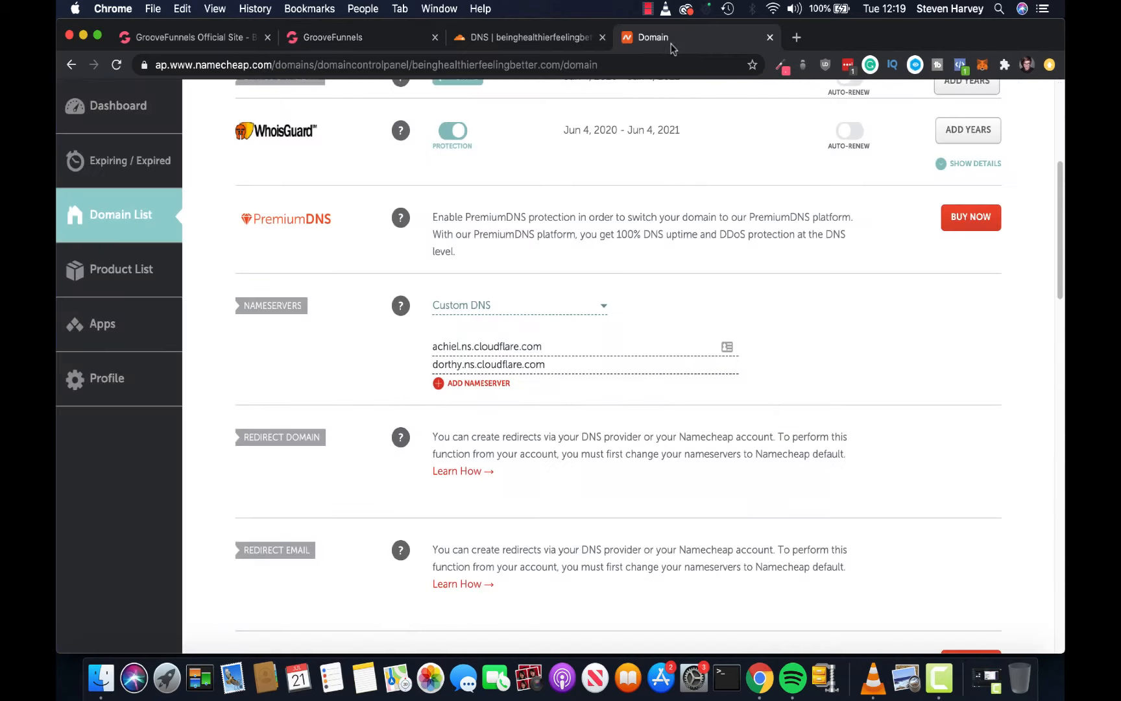
pyautogui.scroll(5, 587, 214)
pyautogui.moveTo(555, 274); pyautogui.dragTo(273, 274)
pyautogui.press('super+c')
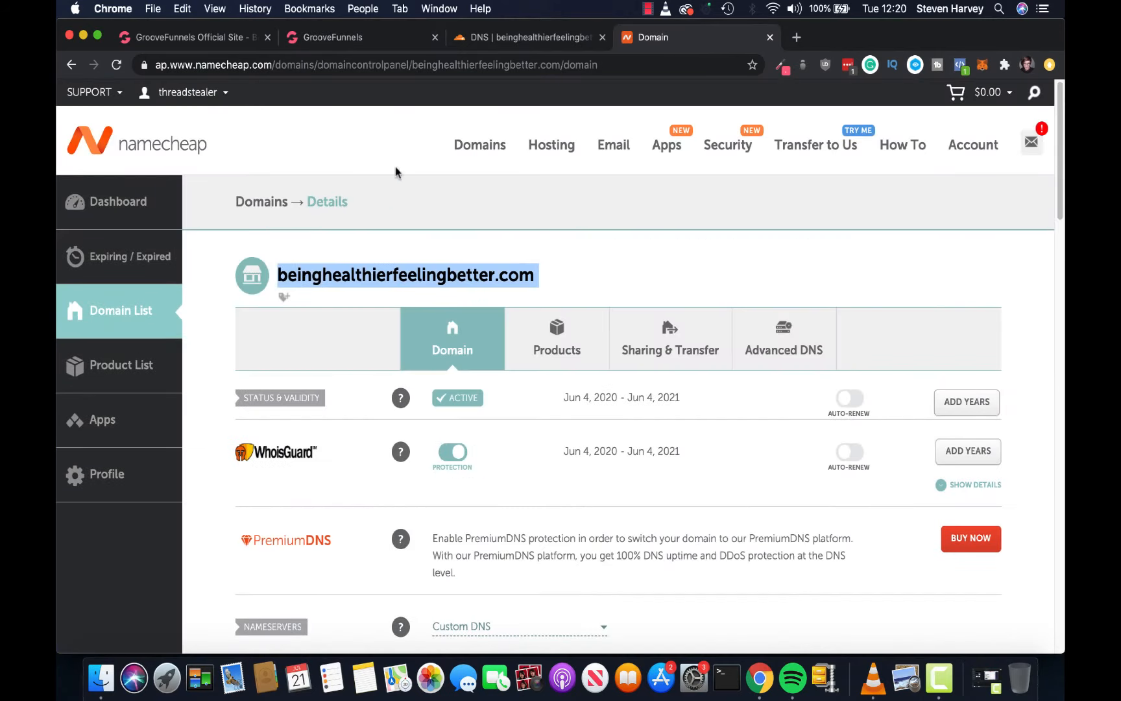
pyautogui.click(370, 37)
pyautogui.click(902, 395)
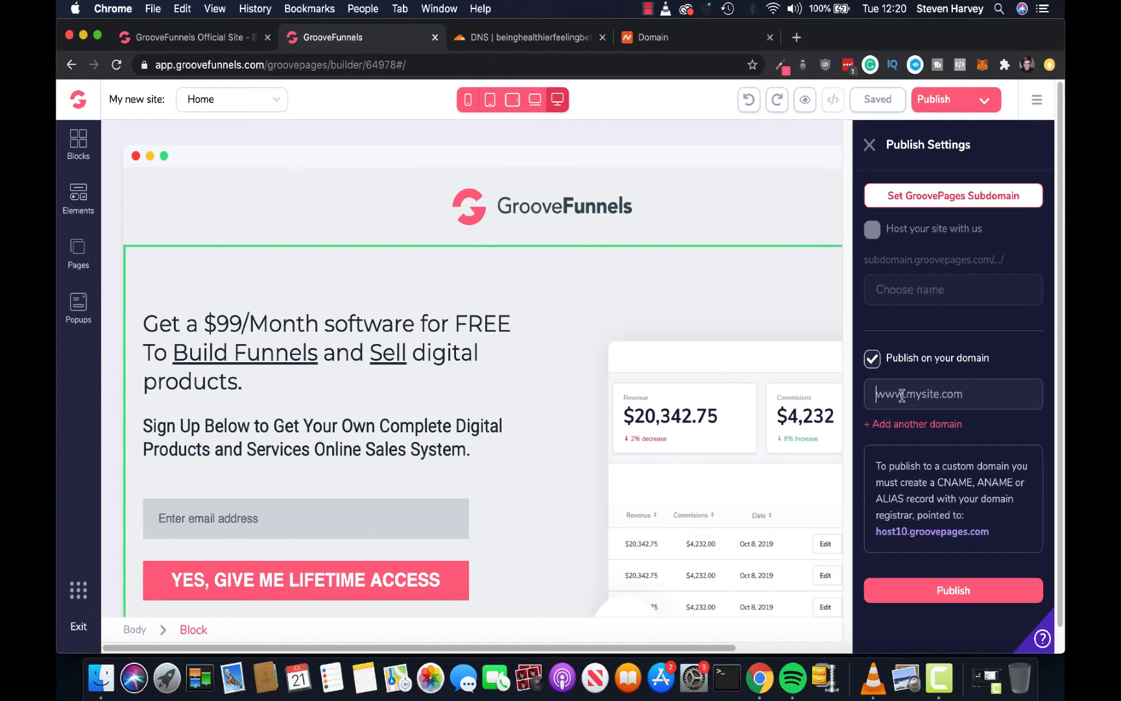
pyautogui.press('super+v')
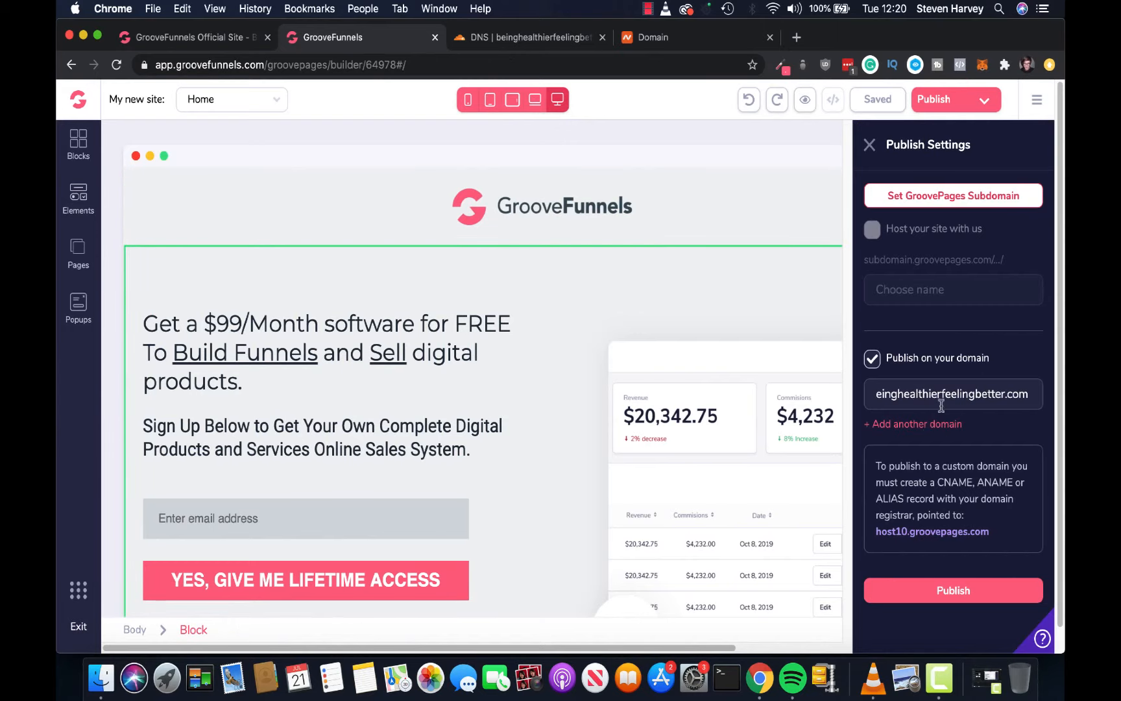